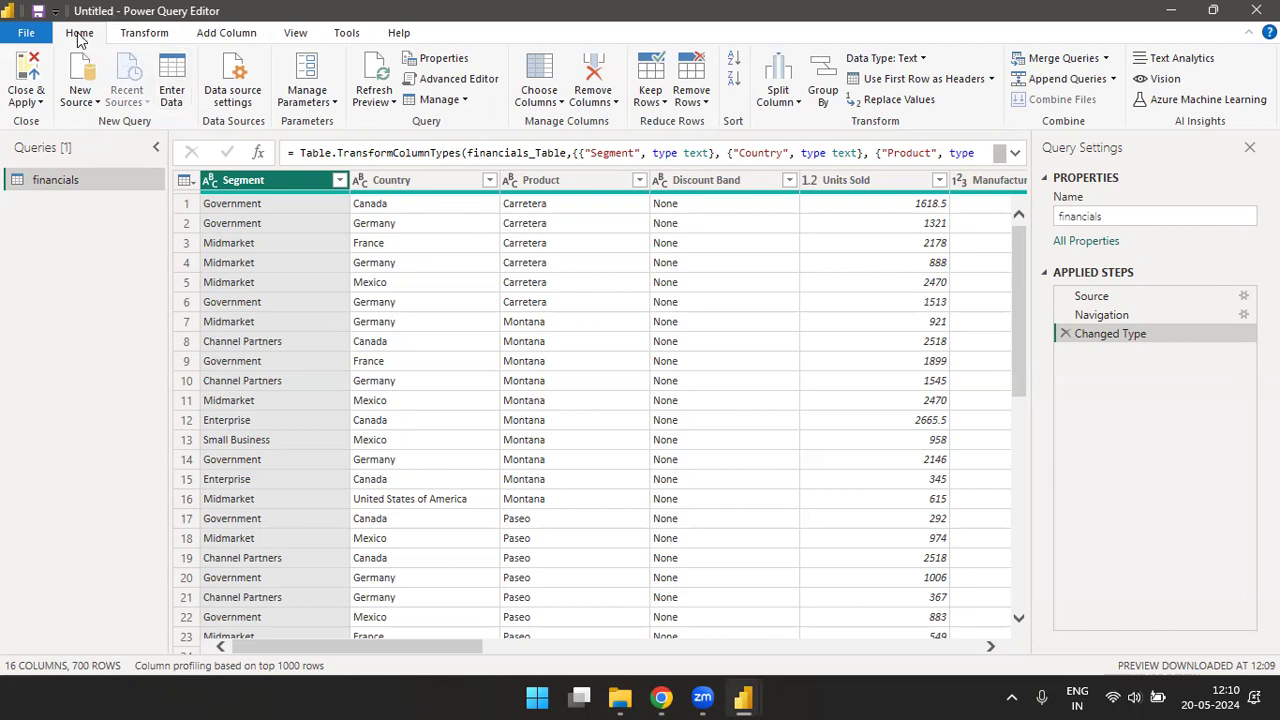
# - Look through the query editor's transform, add-column, view, diagnostics and help commands
pyautogui.click(144, 33)
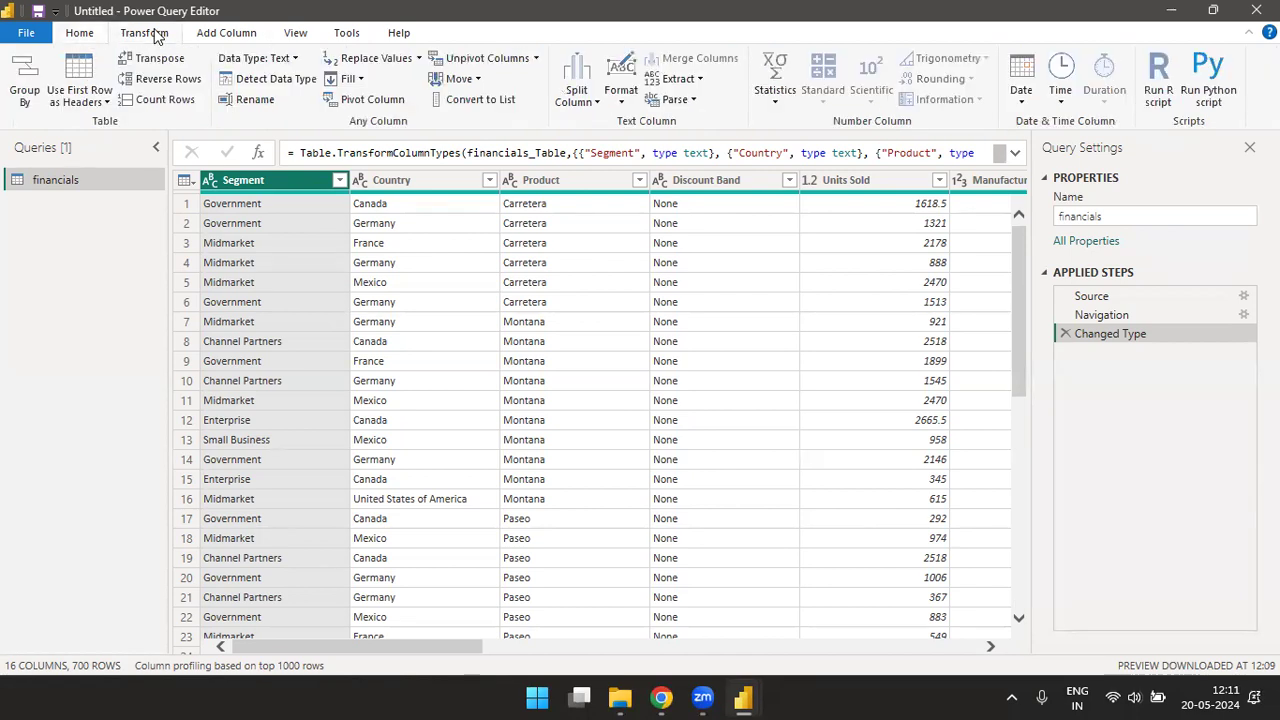
pyautogui.click(238, 35)
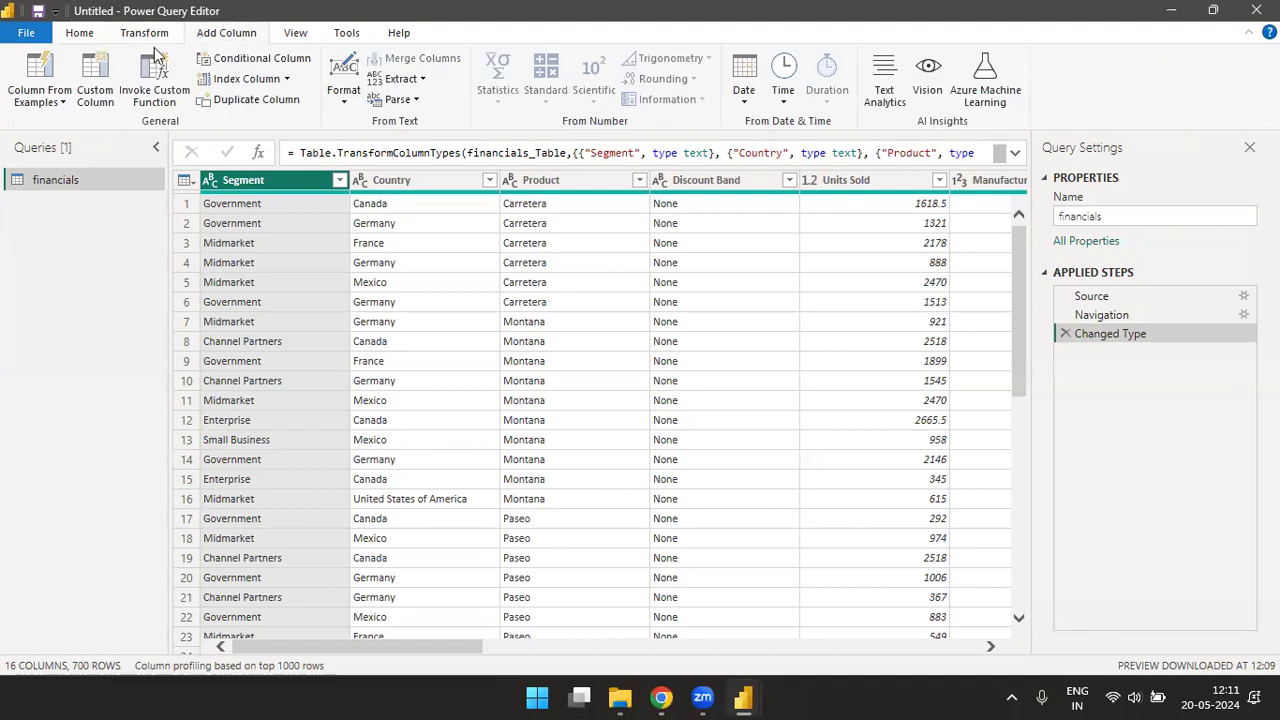
pyautogui.click(84, 36)
pyautogui.click(130, 37)
pyautogui.click(245, 32)
pyautogui.click(296, 35)
pyautogui.click(348, 36)
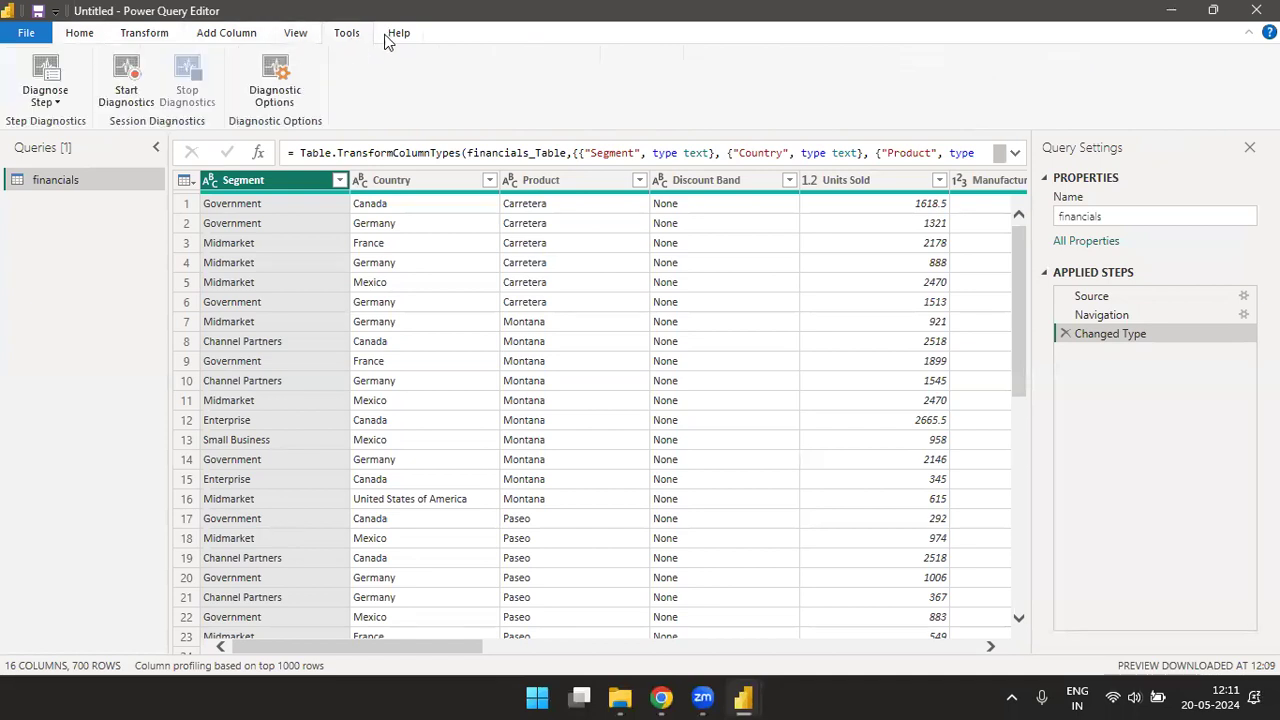
pyautogui.click(396, 34)
pyautogui.click(302, 37)
pyautogui.click(348, 36)
pyautogui.click(392, 34)
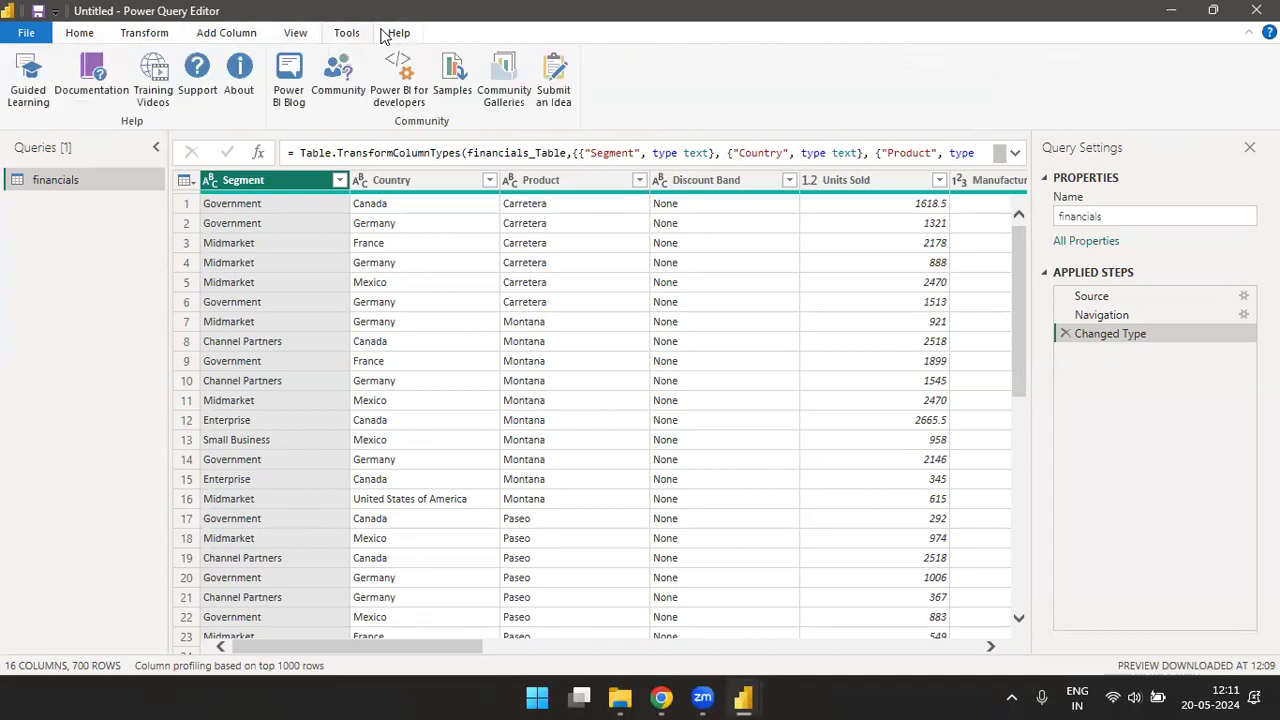
pyautogui.click(246, 38)
pyautogui.click(79, 36)
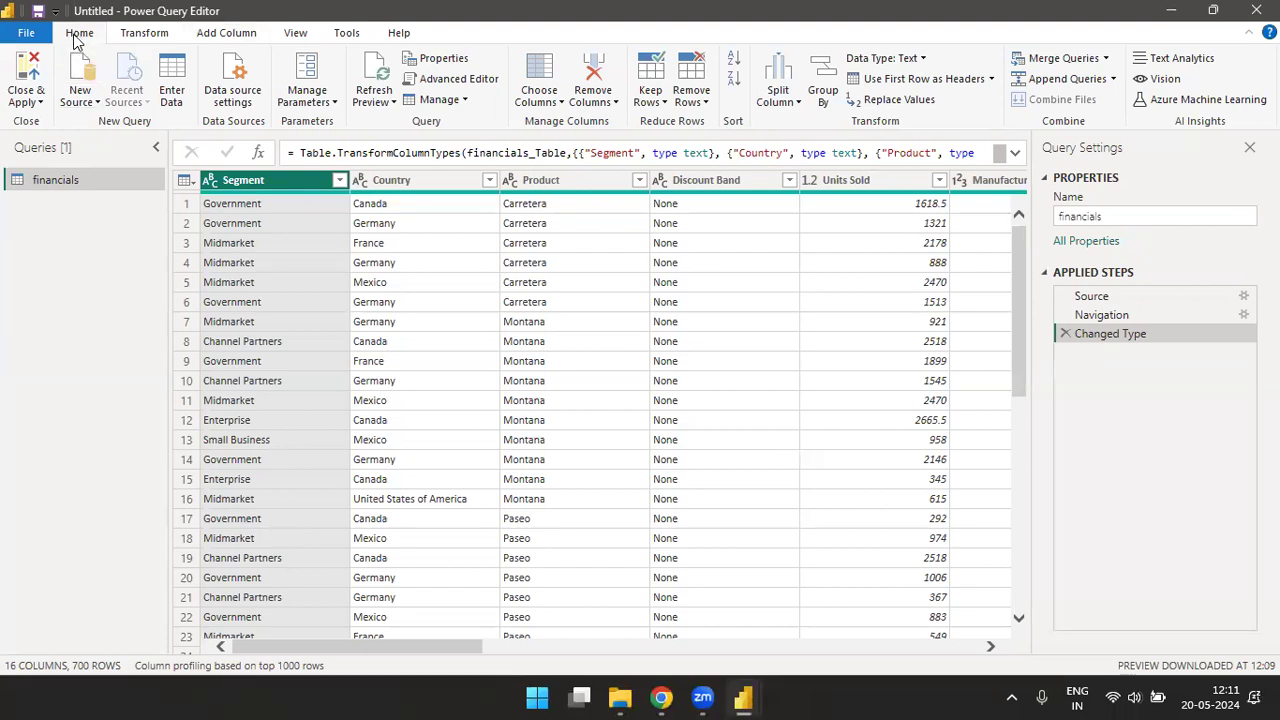
# - Review the Close & Apply options of the query editor alongside the pending query changes in the Power BI Desktop report window
pyautogui.click(38, 104)
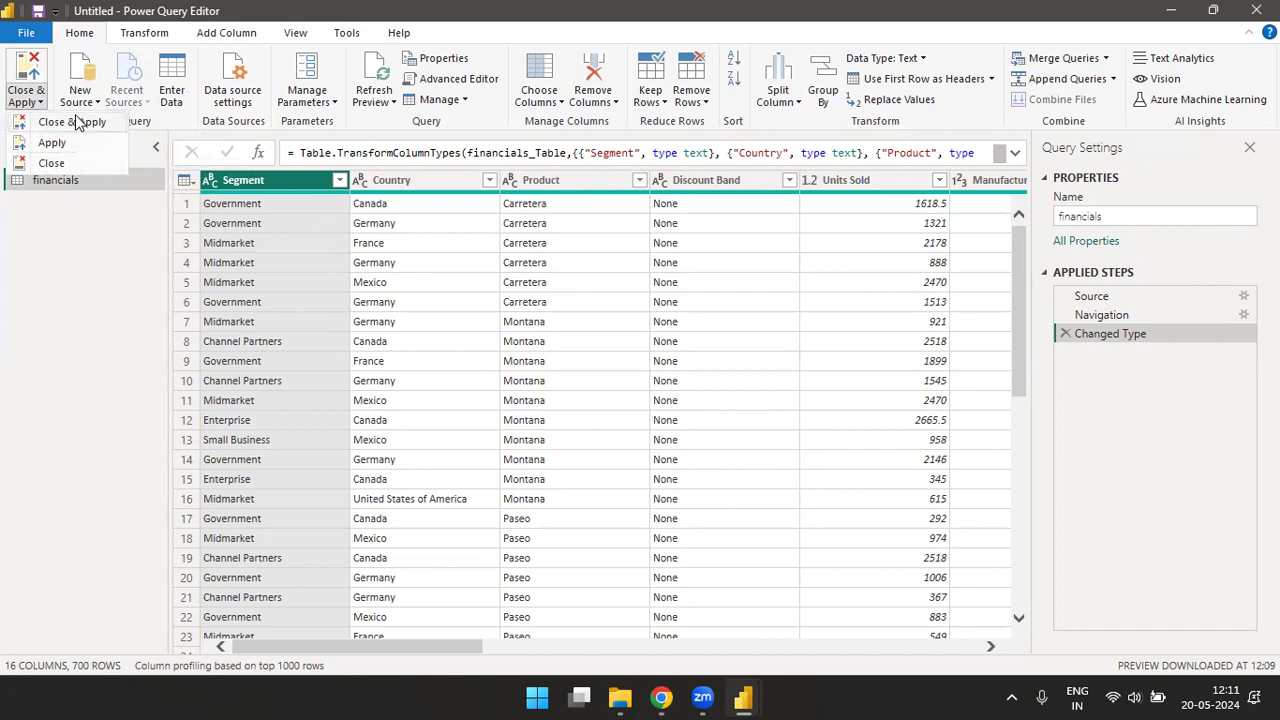
pyautogui.hotkey('alt', 'Tab')
pyautogui.hotkey('alt', 'Tab')
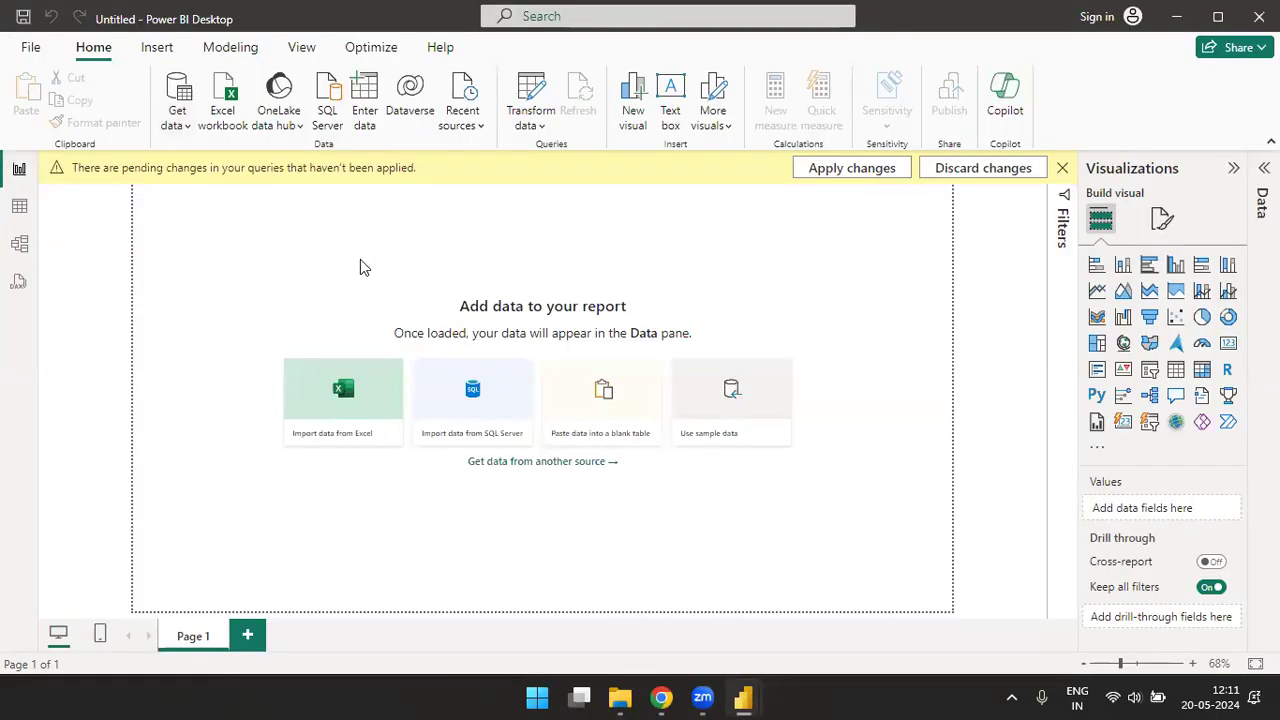
pyautogui.hotkey('alt', 'Tab')
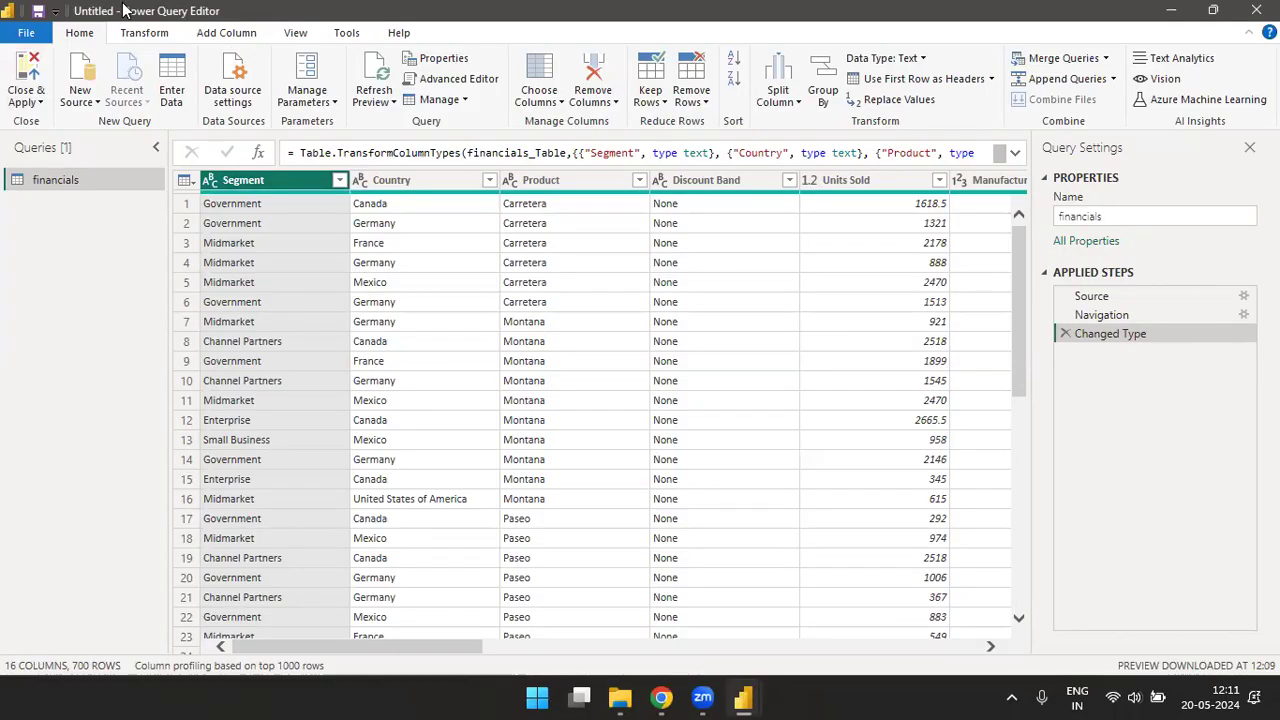
pyautogui.click(40, 104)
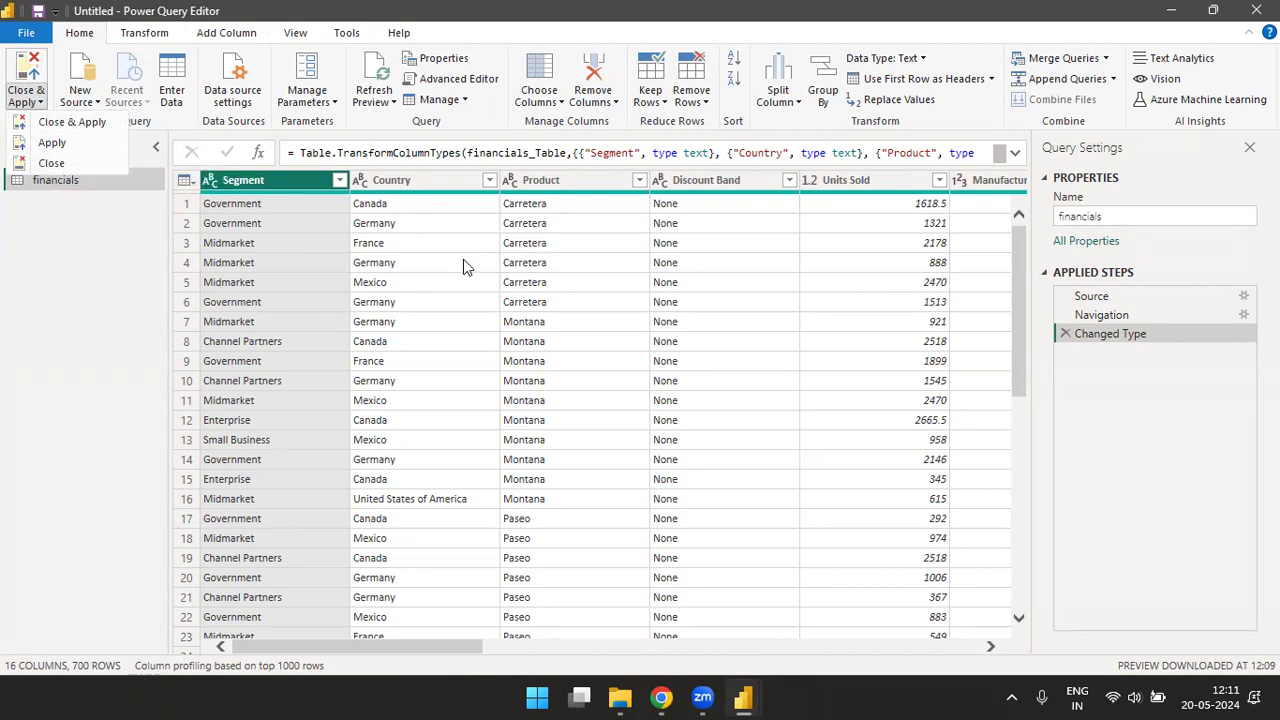
pyautogui.hotkey('alt', 'Tab')
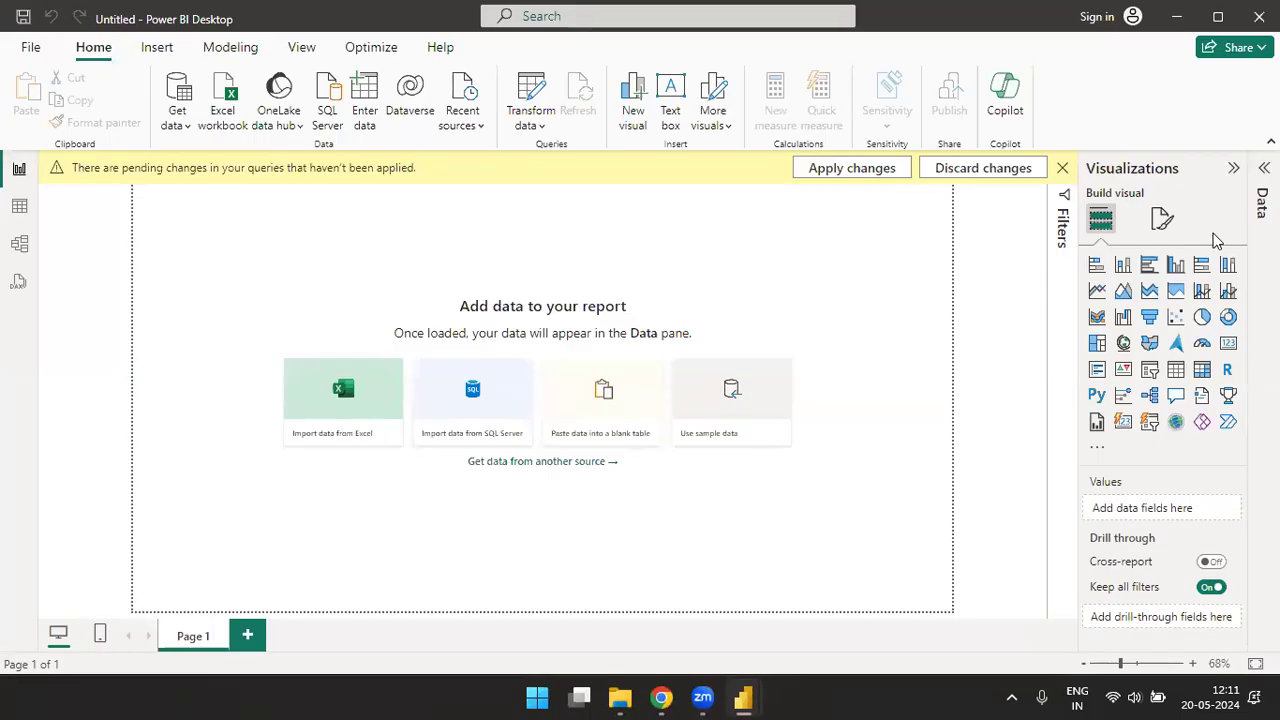
pyautogui.hotkey('alt', 'Tab')
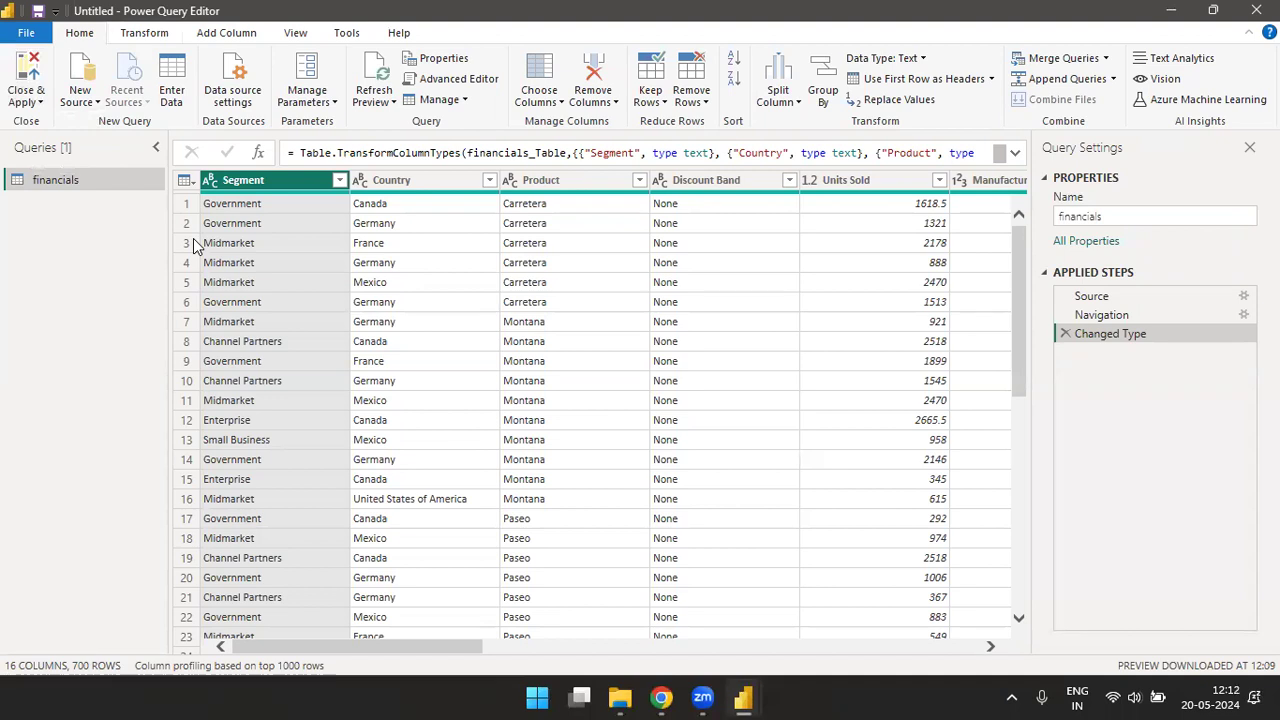
pyautogui.click(40, 102)
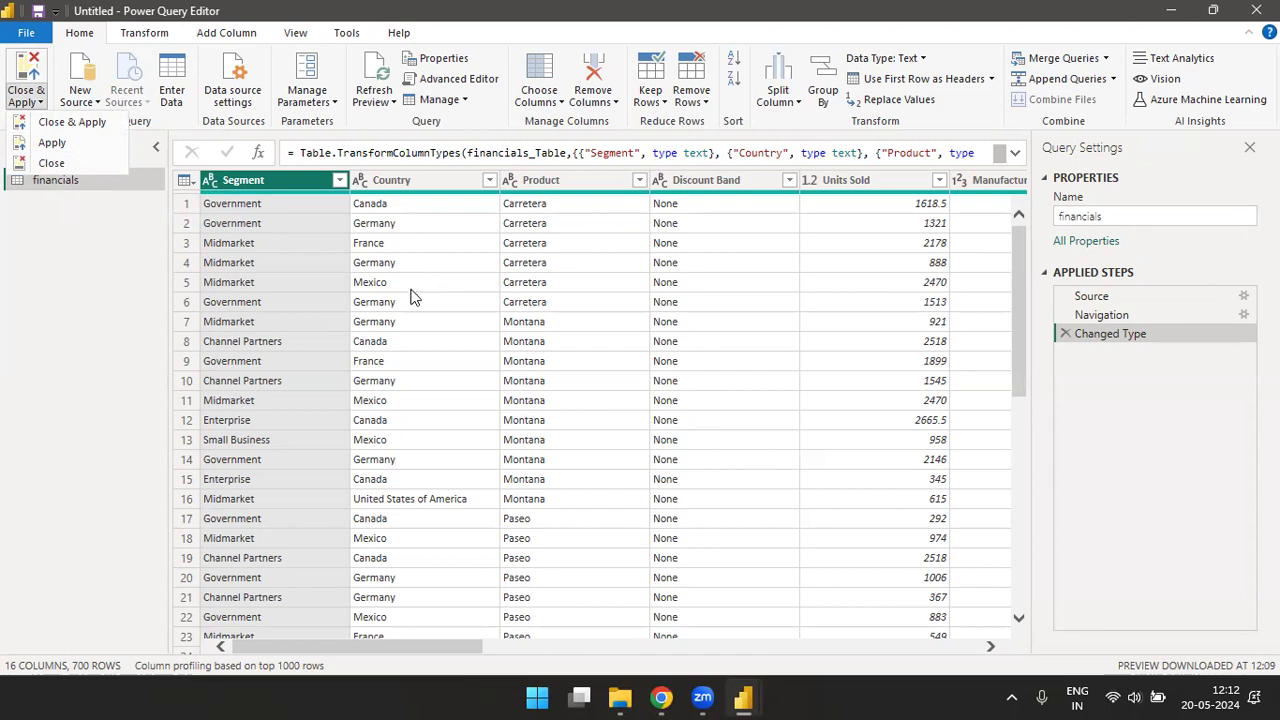
pyautogui.hotkey('alt', 'Tab')
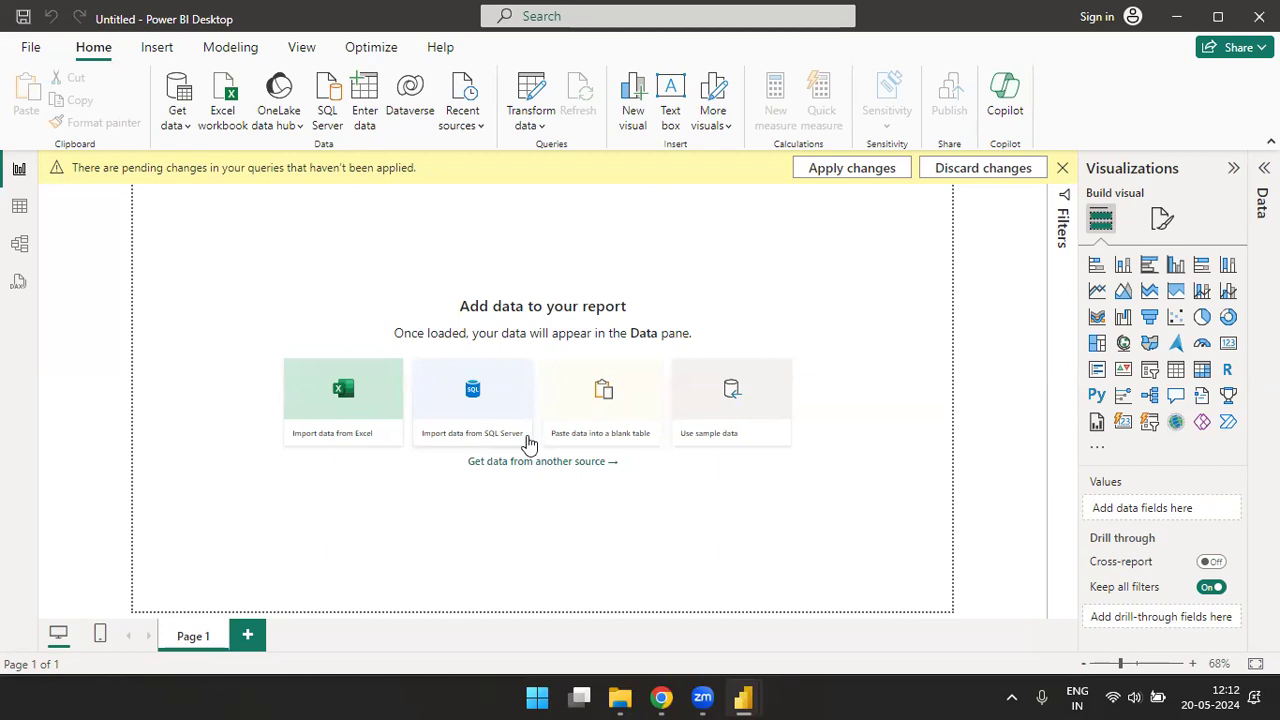
pyautogui.hotkey('alt', 'Tab')
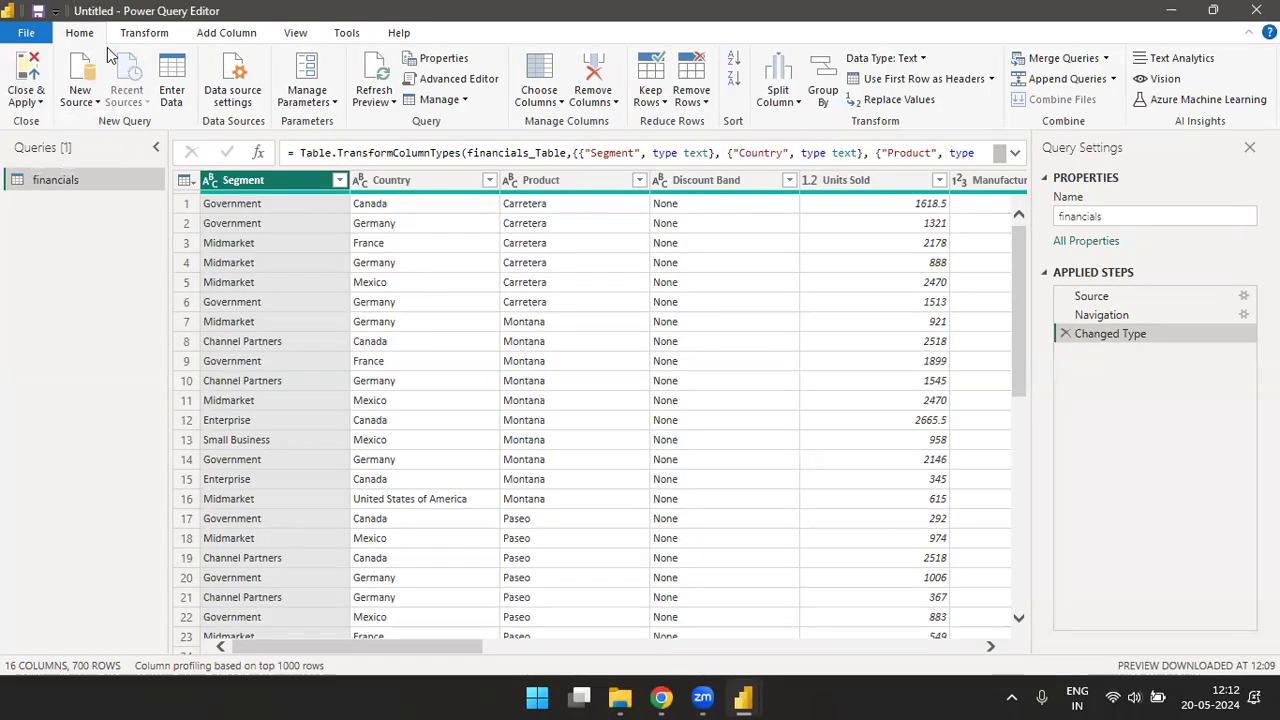
pyautogui.click(97, 102)
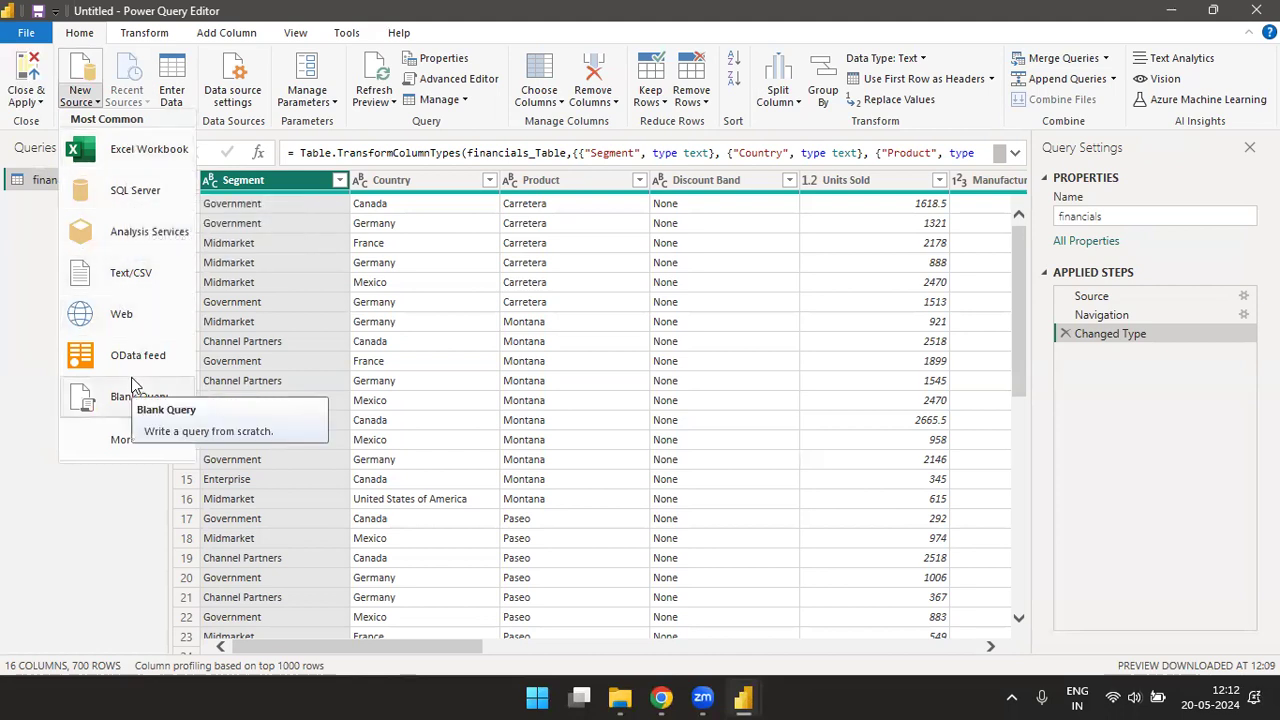
pyautogui.click(145, 100)
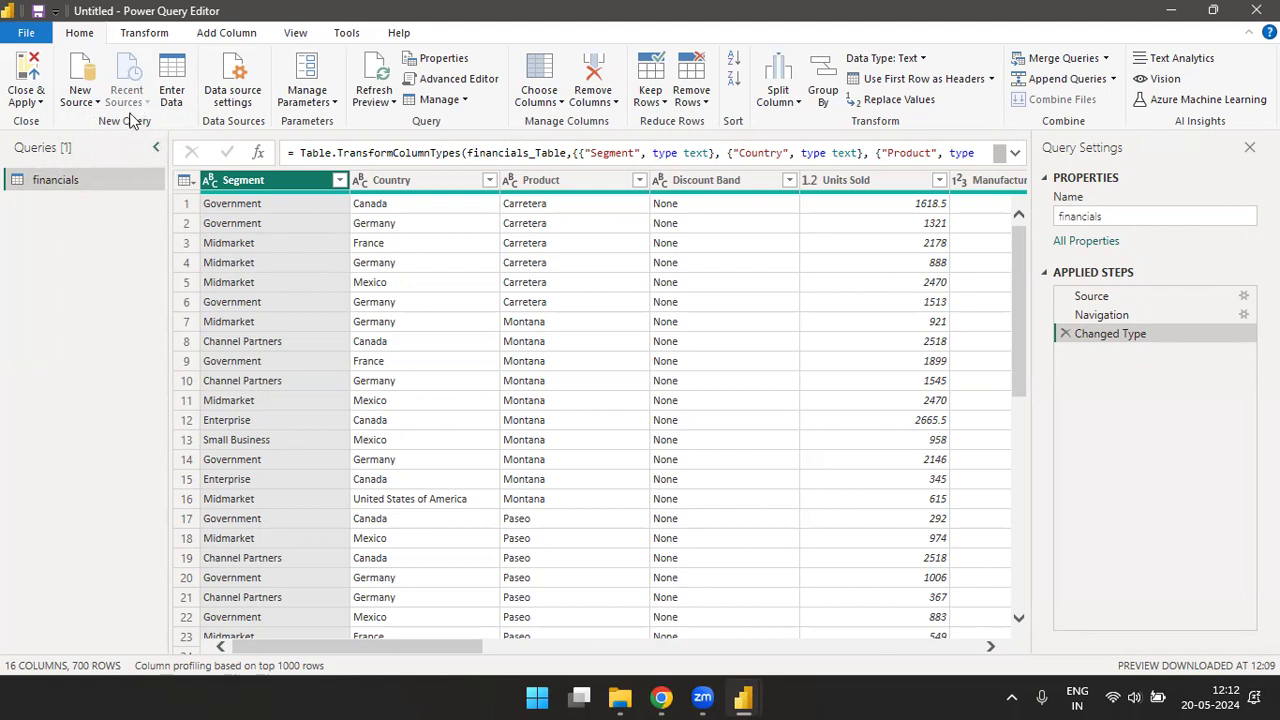
# - Start a manually entered table with the column headers EmpName, Salary, City and Mobile Number
pyautogui.click(172, 80)
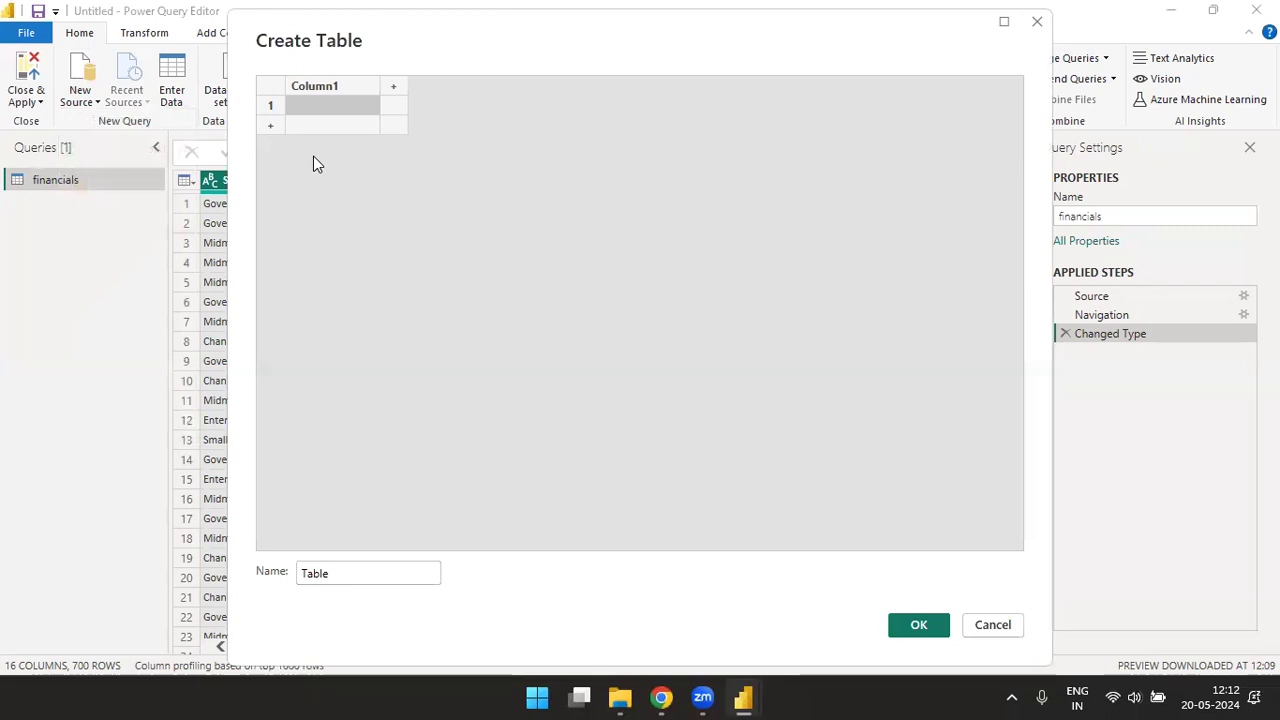
pyautogui.doubleClick(339, 86)
pyautogui.write('EmpN')
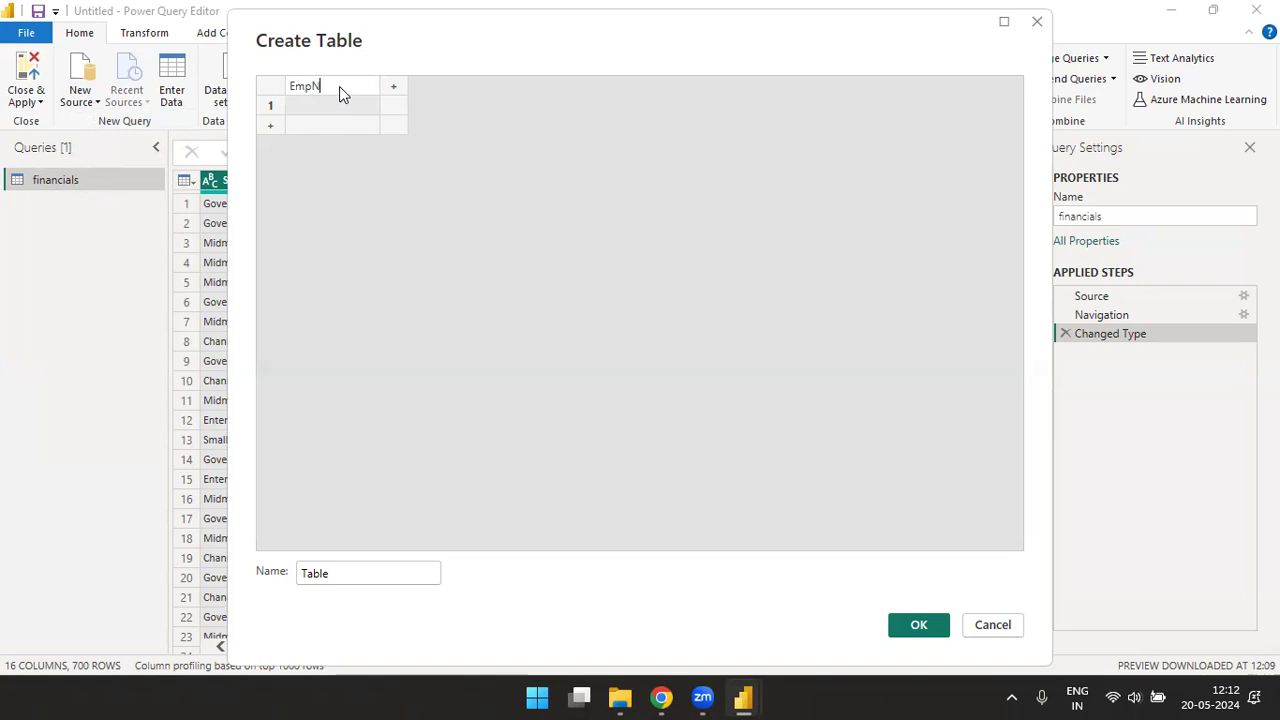
pyautogui.write('ame')
pyautogui.press('Tab')
pyautogui.write('S')
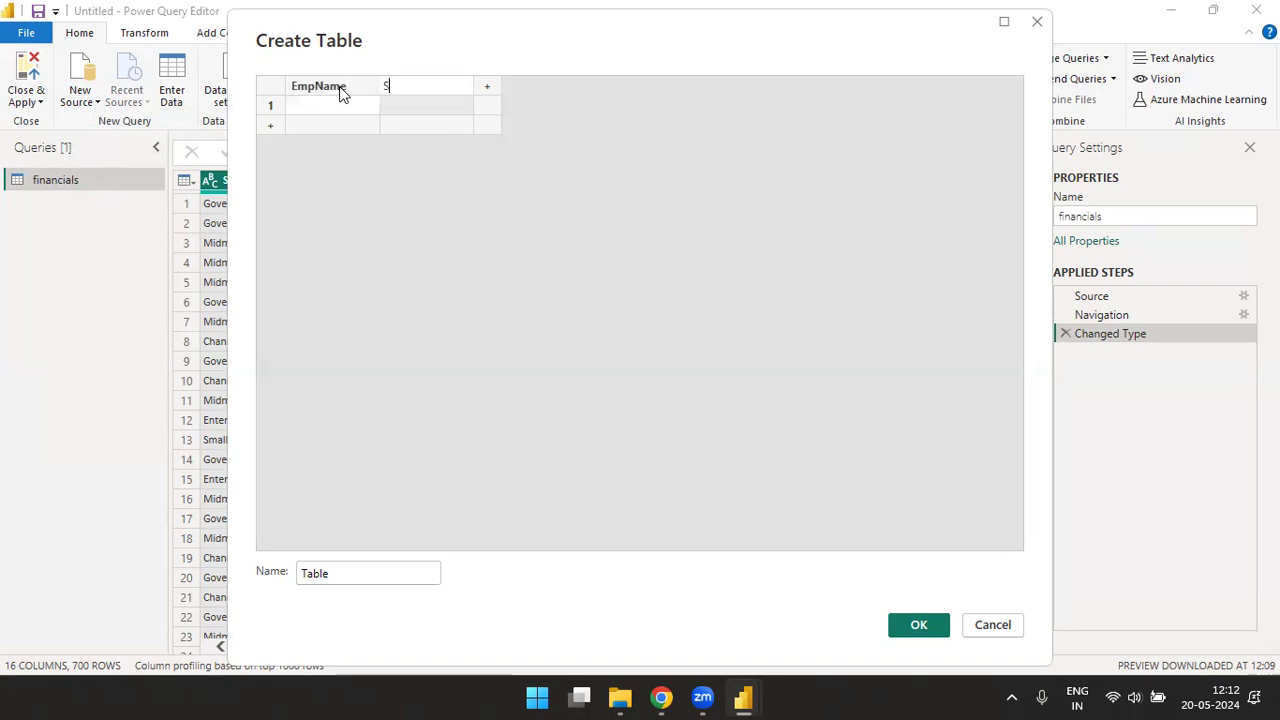
pyautogui.write('alary')
pyautogui.press('Tab')
pyautogui.write('City')
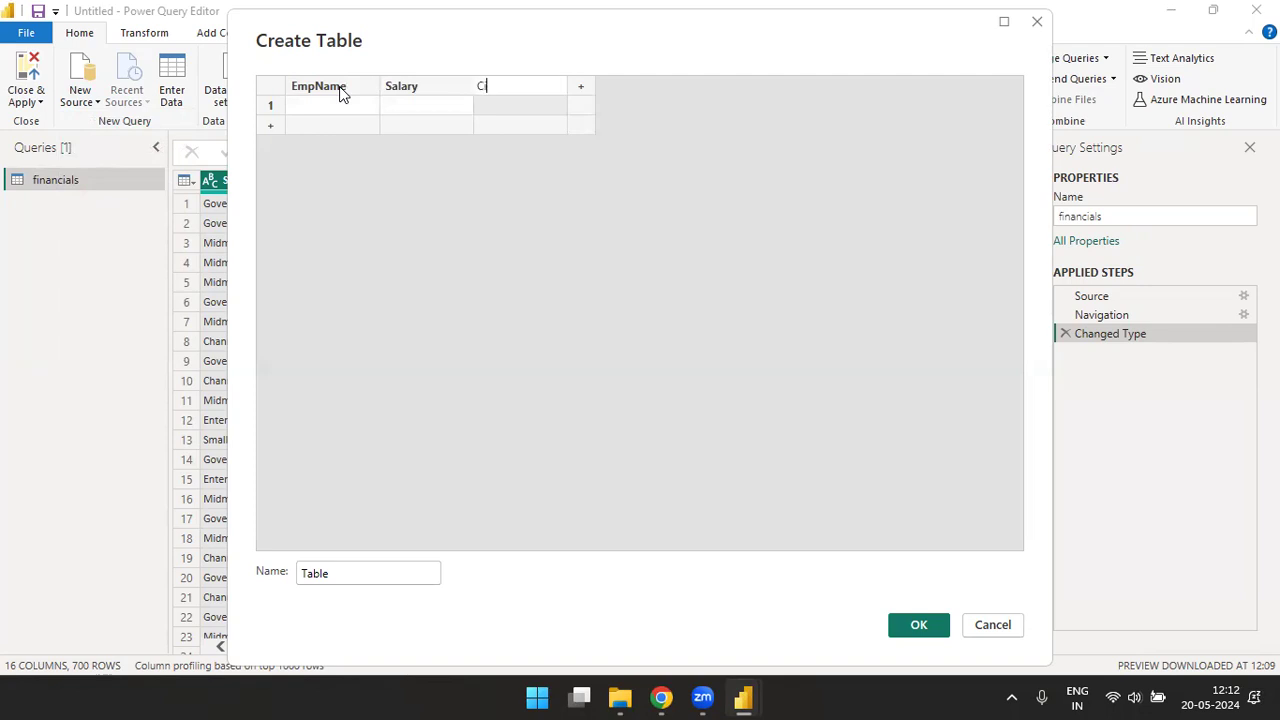
pyautogui.press('Tab')
pyautogui.write('Mobile')
pyautogui.write(' Number')
pyautogui.press('Return')
# - Fill in the first row with the employee's name, salary 12344, city Jaipur and a mobile number
pyautogui.press('Left')
pyautogui.press('Left')
pyautogui.press('Left')
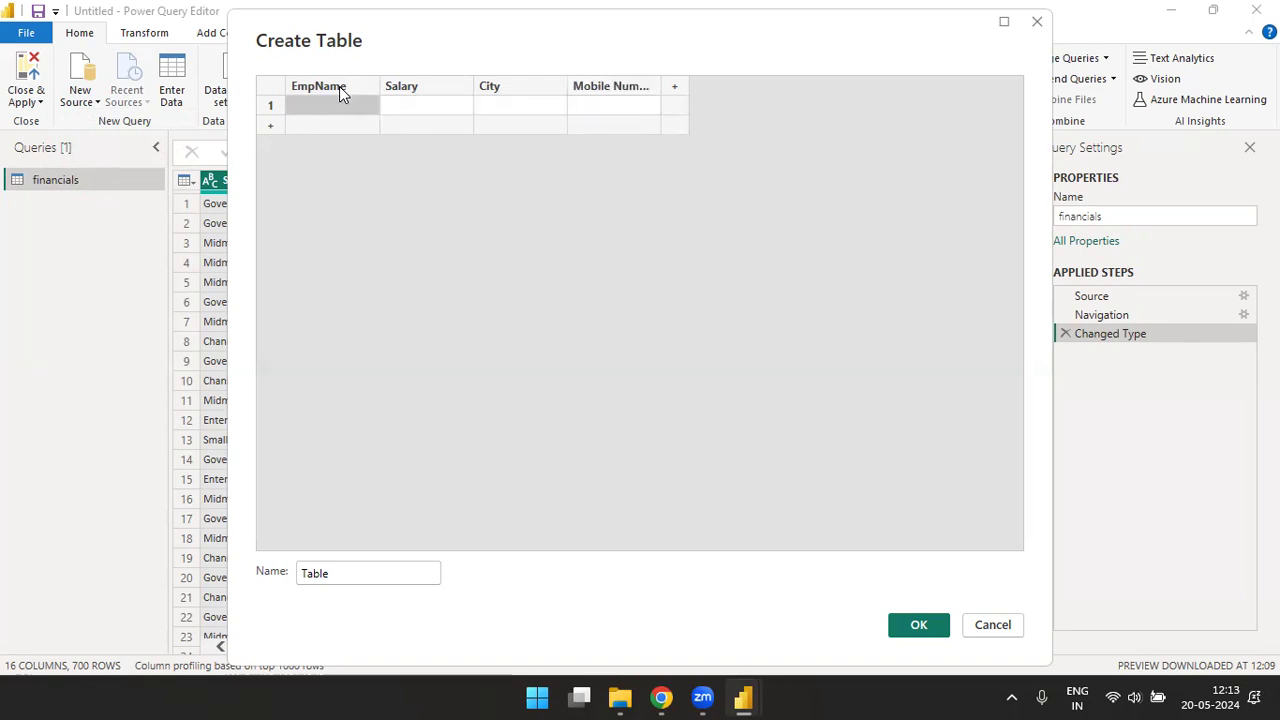
pyautogui.write('Radha')
pyautogui.press('Tab')
pyautogui.write('12344')
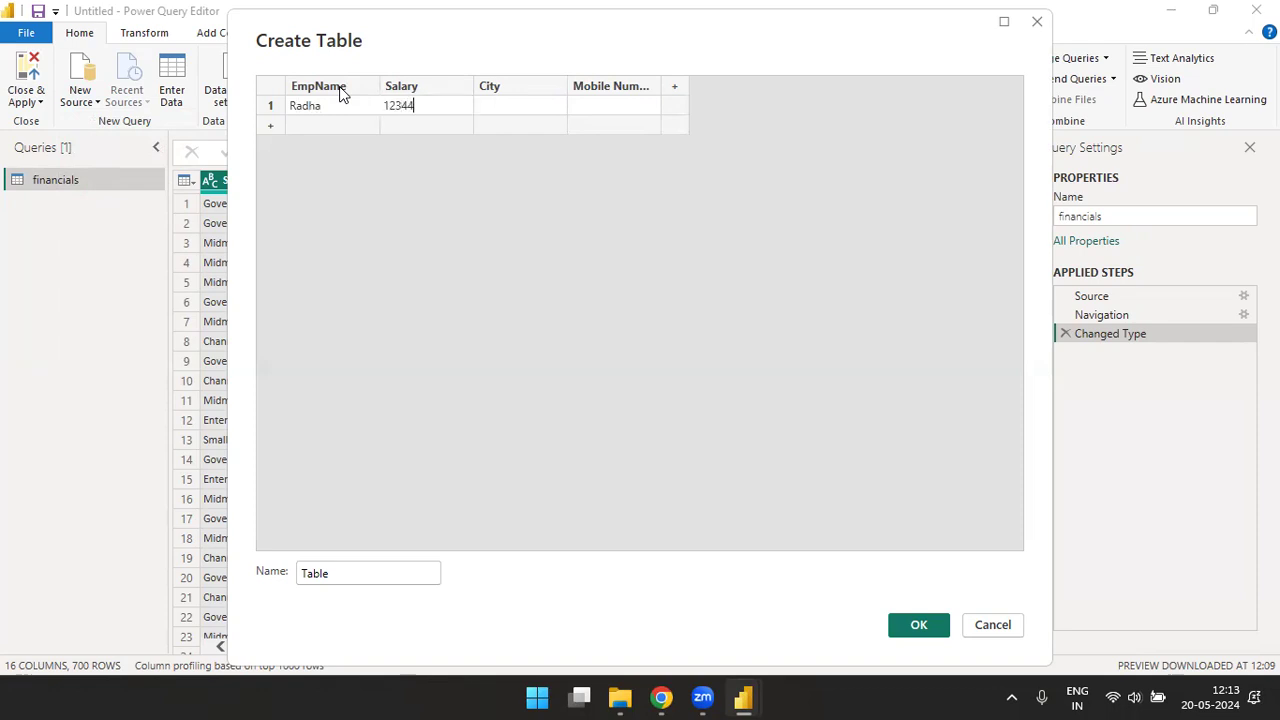
pyautogui.press('Tab')
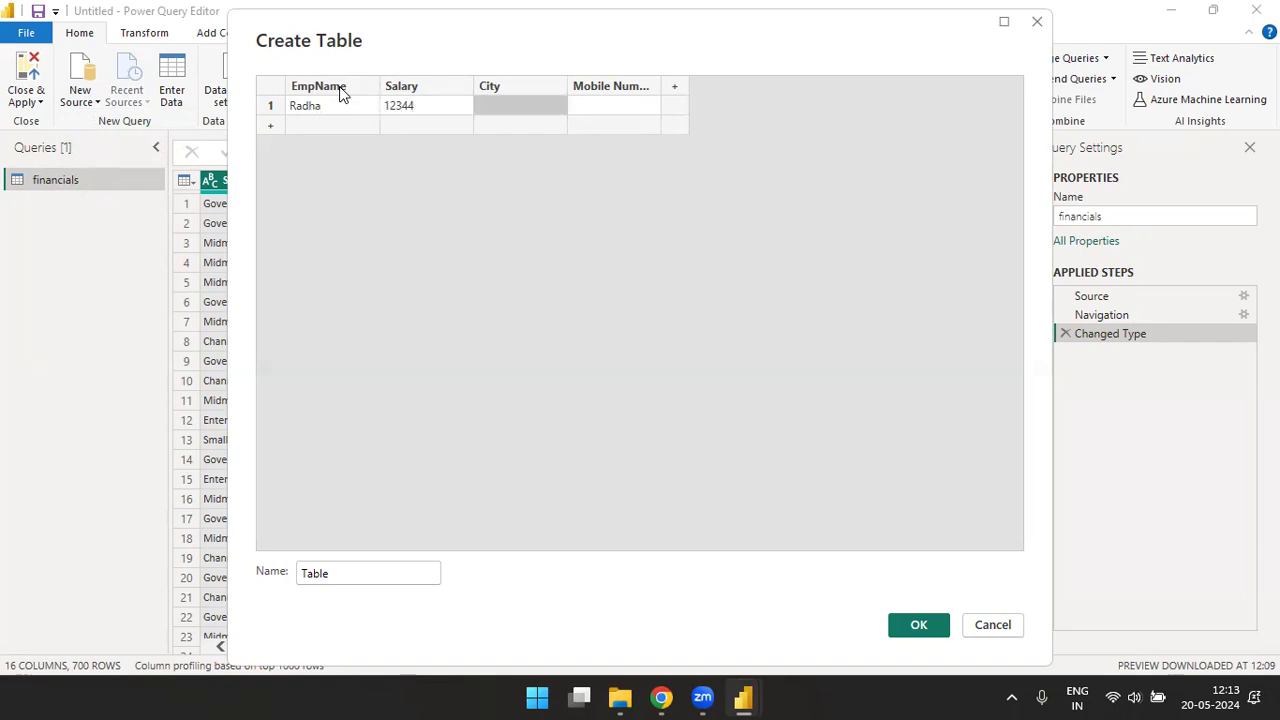
pyautogui.write('Jaipur')
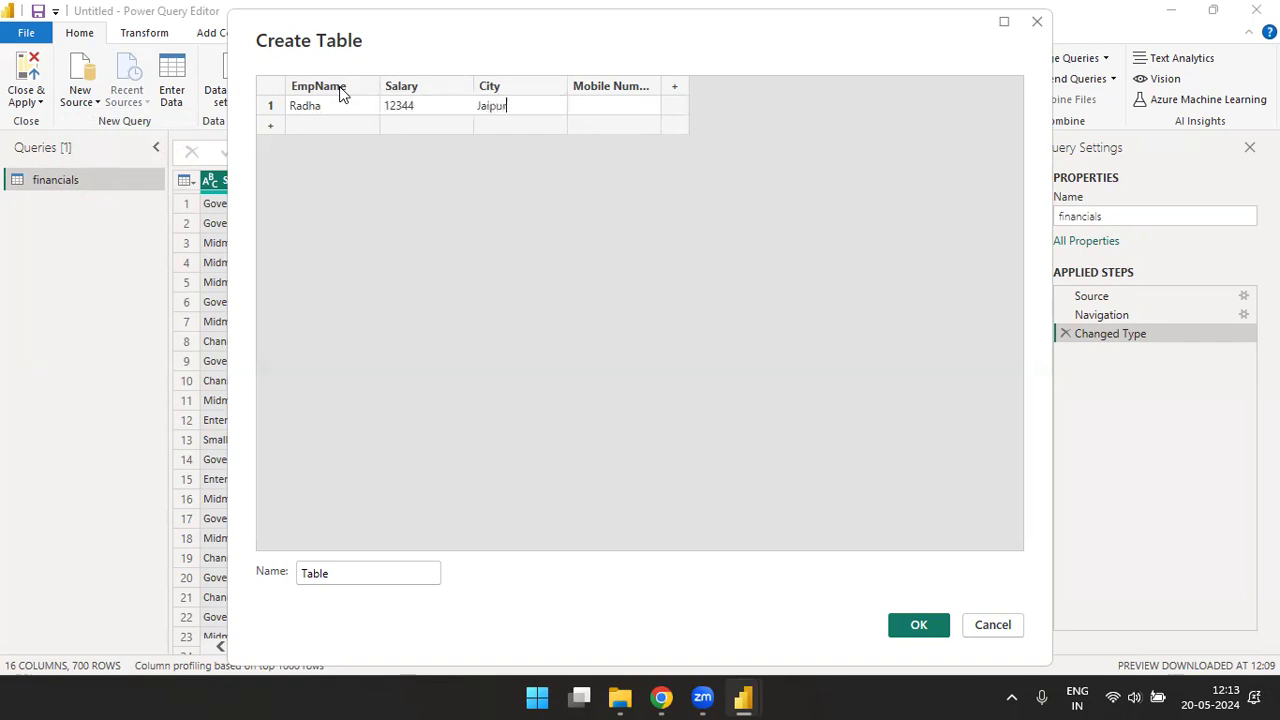
pyautogui.press('Tab')
pyautogui.press('Tab')
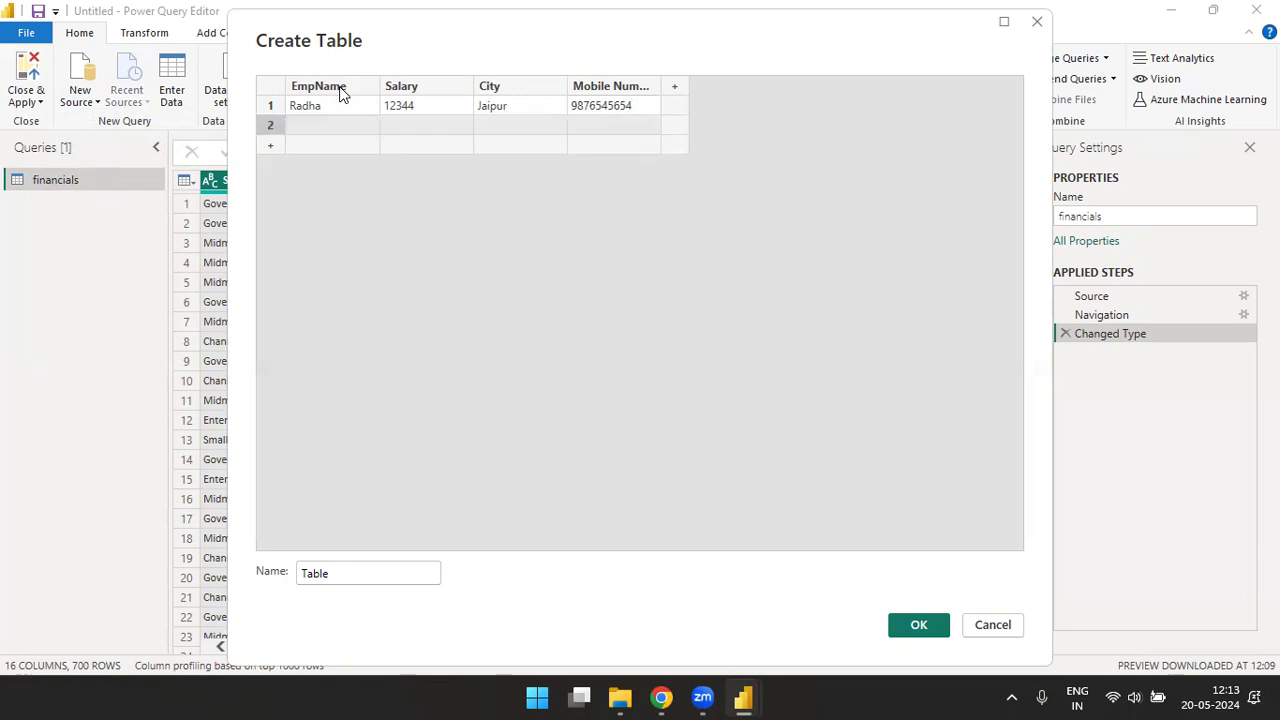
# - Fill in the second row with the employee's name, salary 65434, city Delhi and a mobile number
pyautogui.write('Kamal')
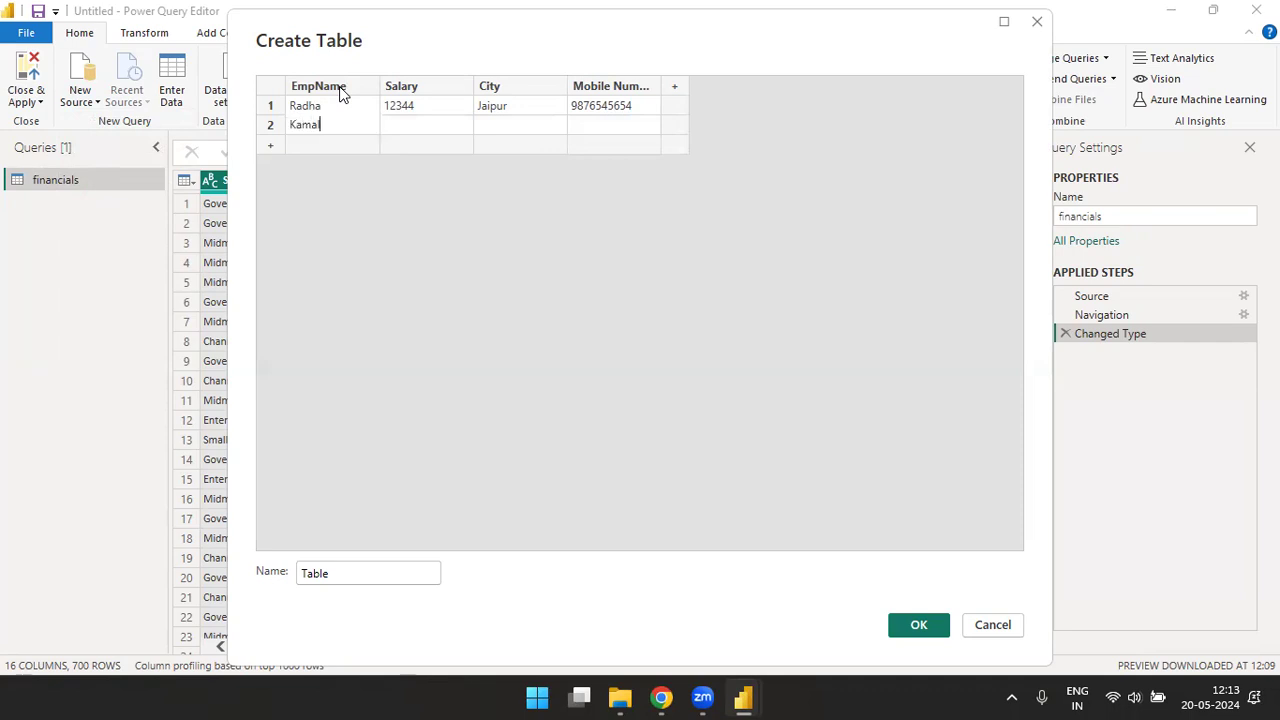
pyautogui.press('Tab')
pyautogui.write('65434')
pyautogui.press('Tab')
pyautogui.write('Delhi')
pyautogui.press('Tab')
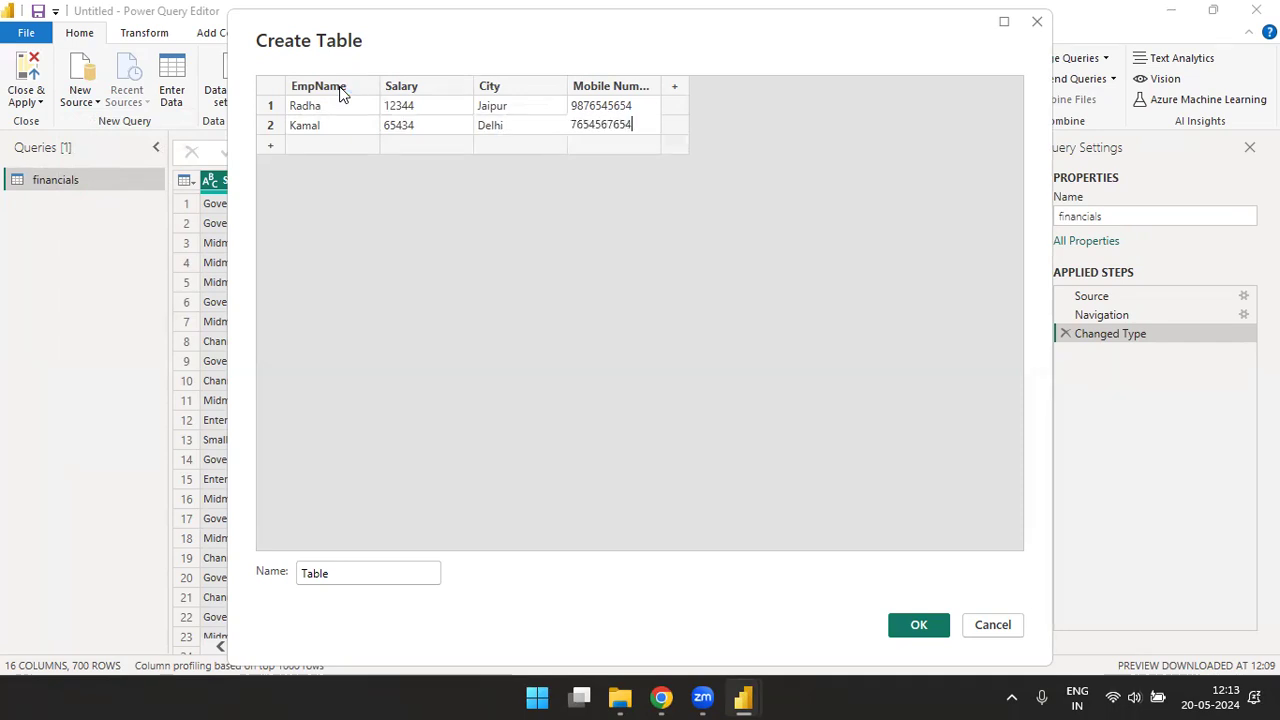
pyautogui.press('Tab')
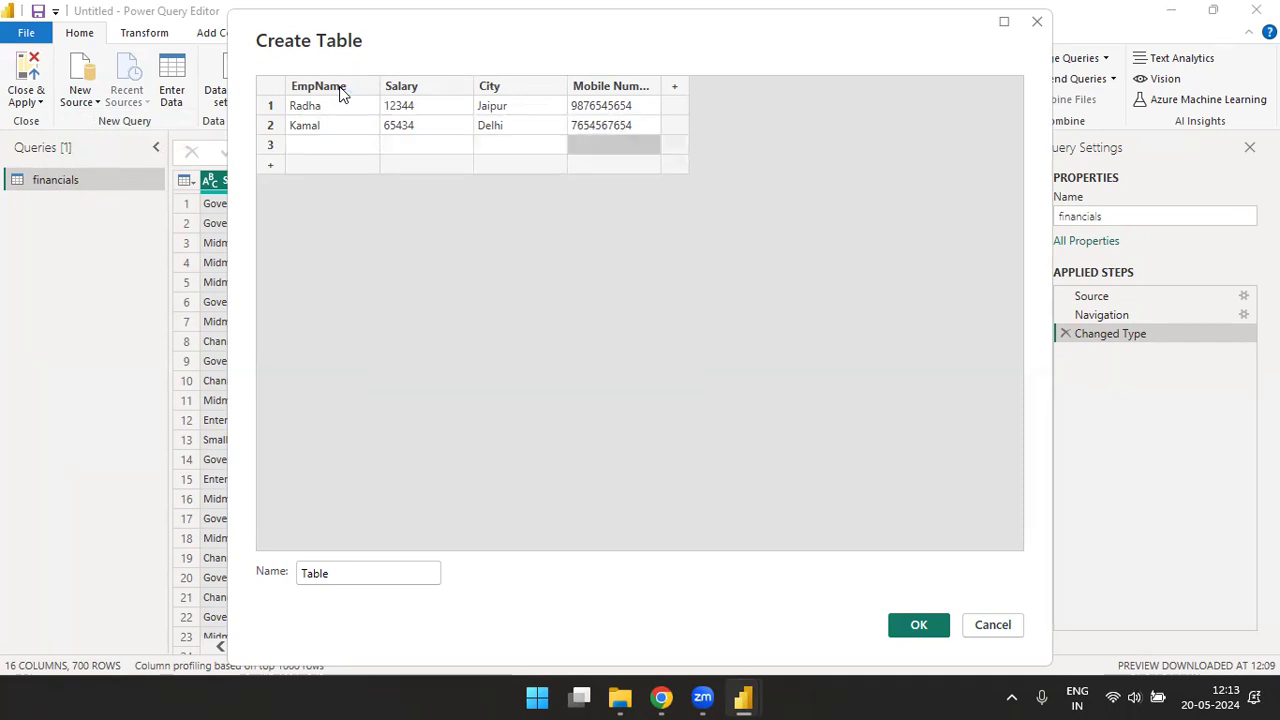
# - Fill in the third row with the employee's name, salary 76545, city Noida and a mobile number
pyautogui.write('Gagan')
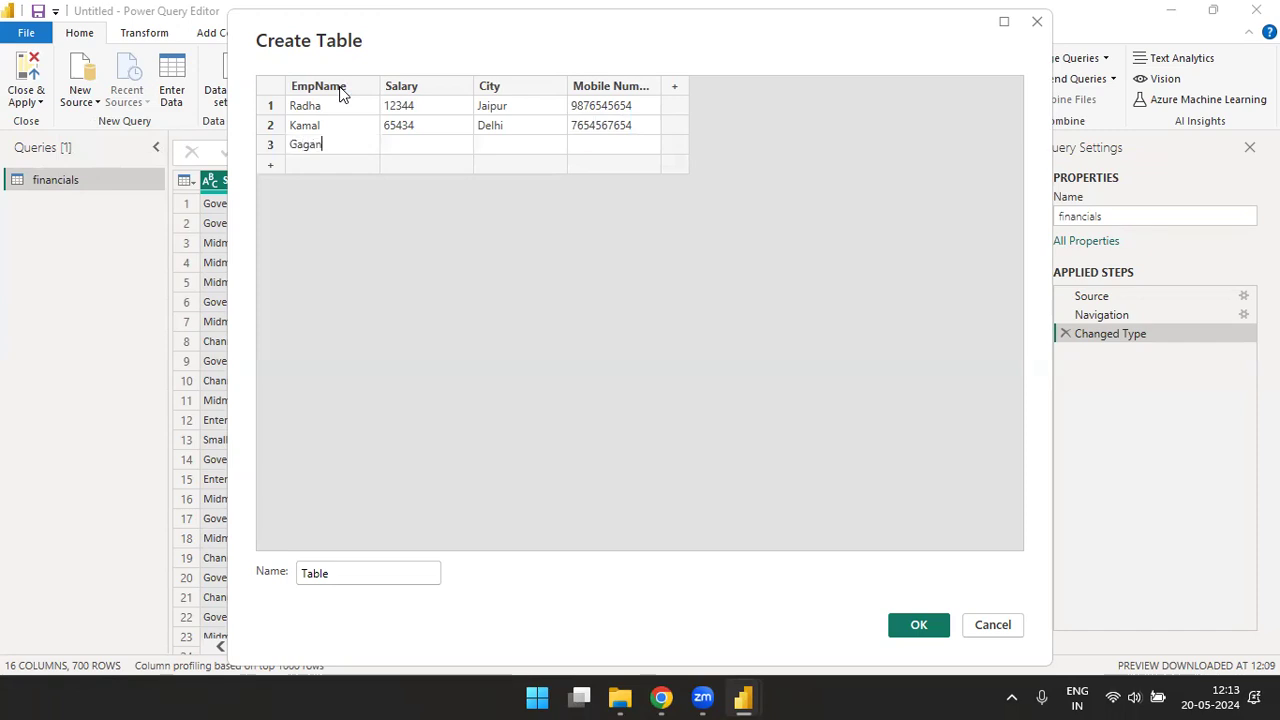
pyautogui.press('Tab')
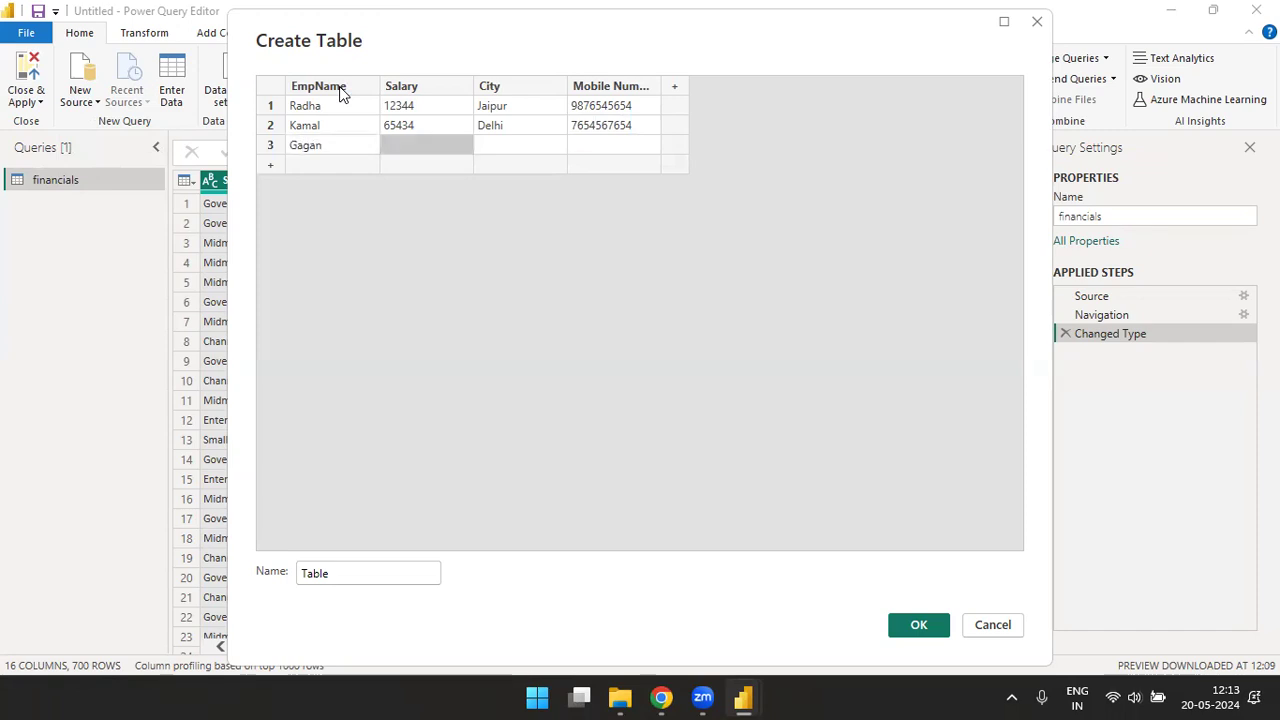
pyautogui.write('76545')
pyautogui.press('Tab')
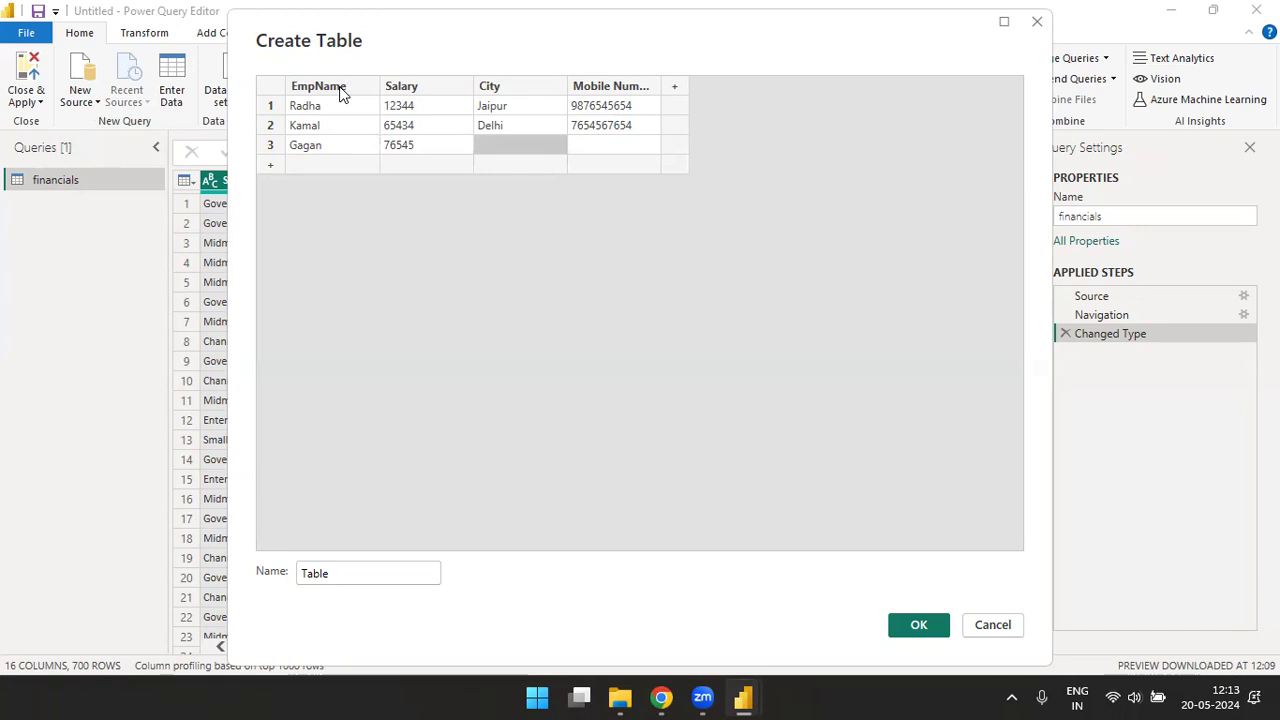
pyautogui.write('Noida')
pyautogui.press('Tab')
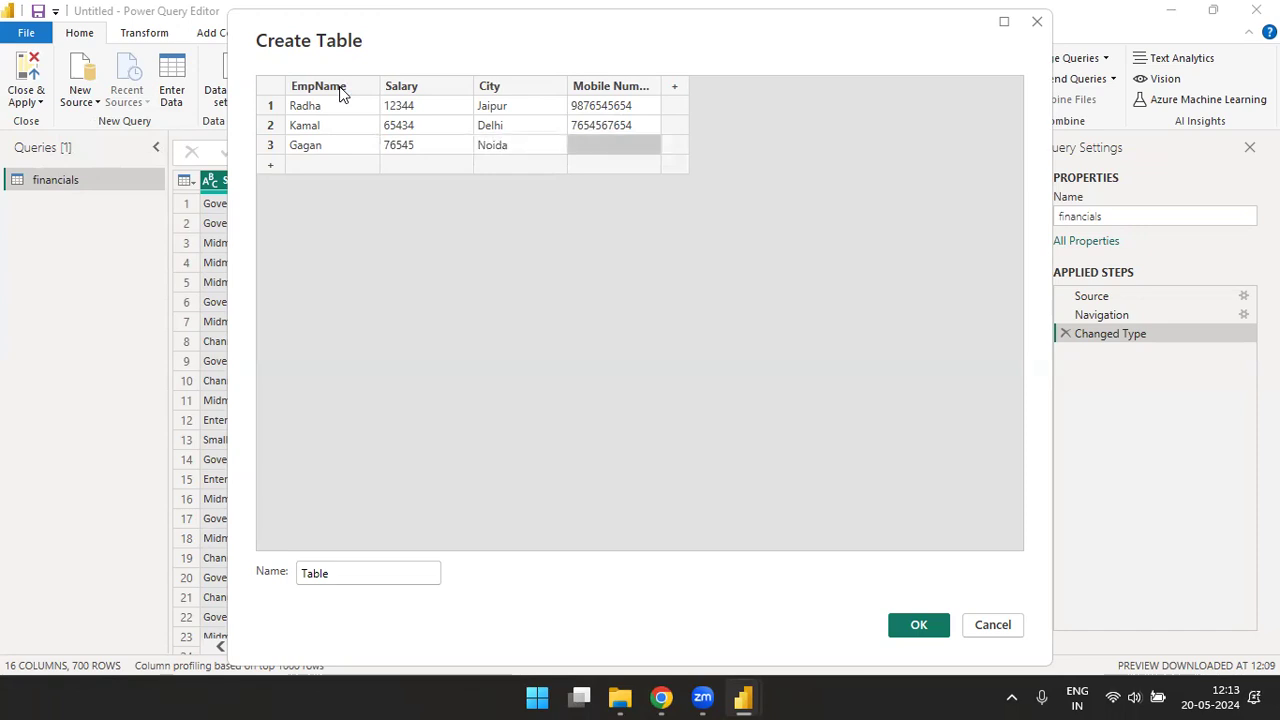
pyautogui.press('Return')
# - Fill in the fourth row with the employee's name, salary 34567, city Gurgaon and a mobile number
pyautogui.press('Left')
pyautogui.press('Left')
pyautogui.press('Left')
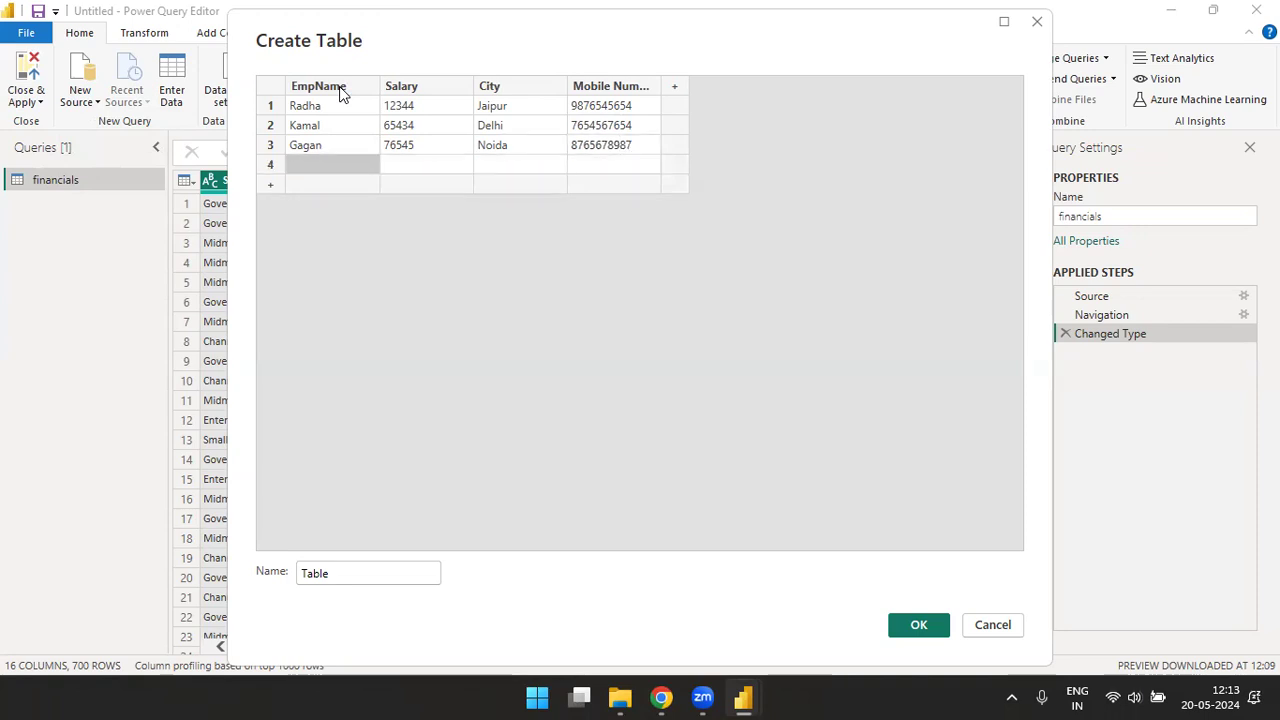
pyautogui.write('Umesh')
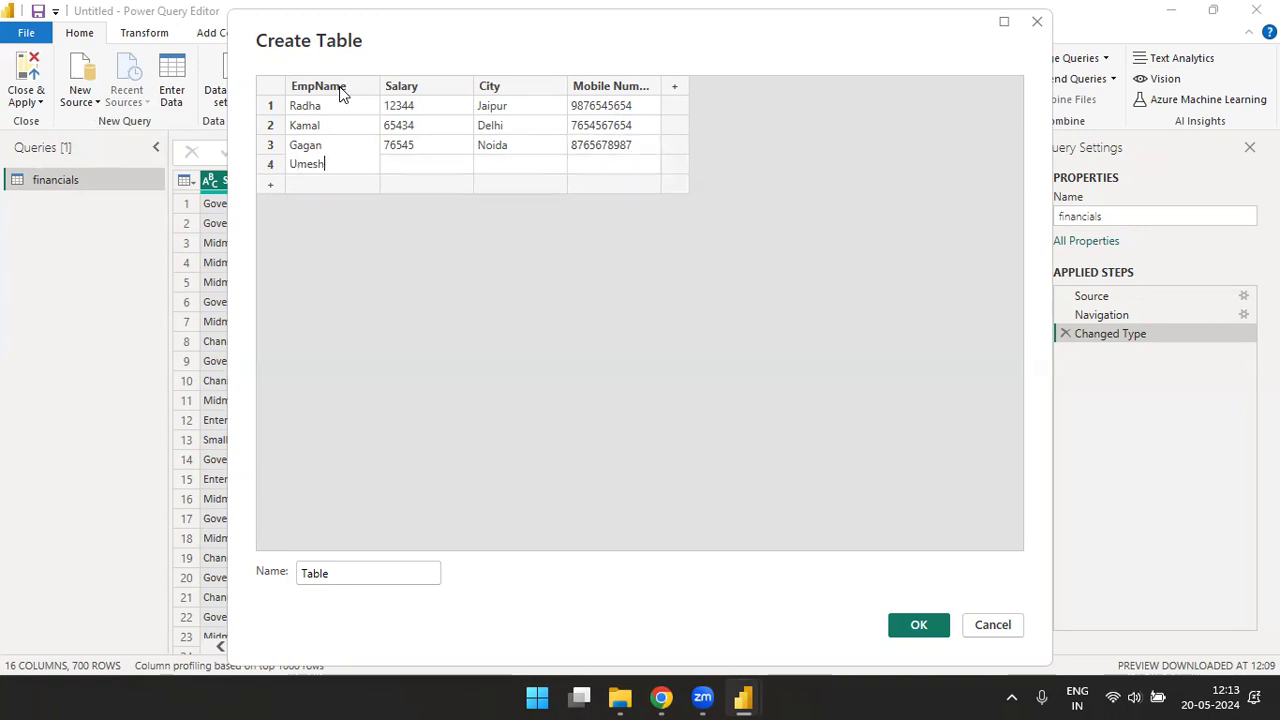
pyautogui.press('Tab')
pyautogui.write('345')
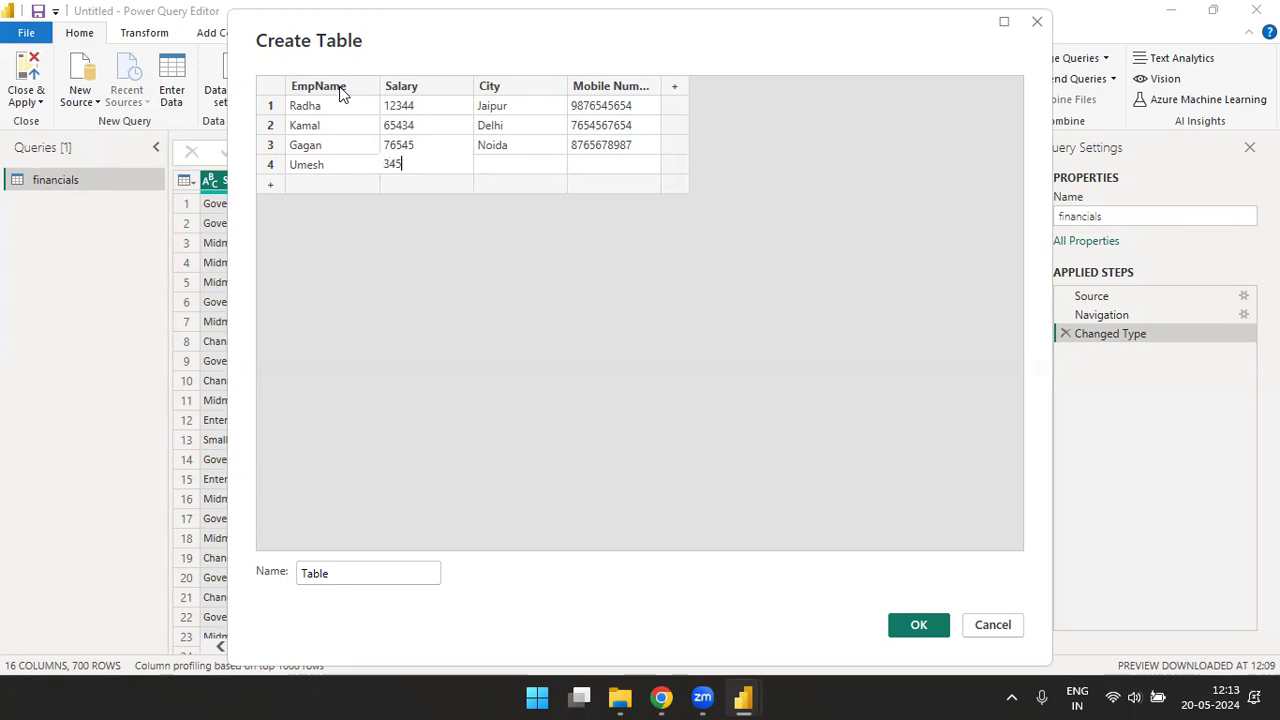
pyautogui.write('67')
pyautogui.press('Tab')
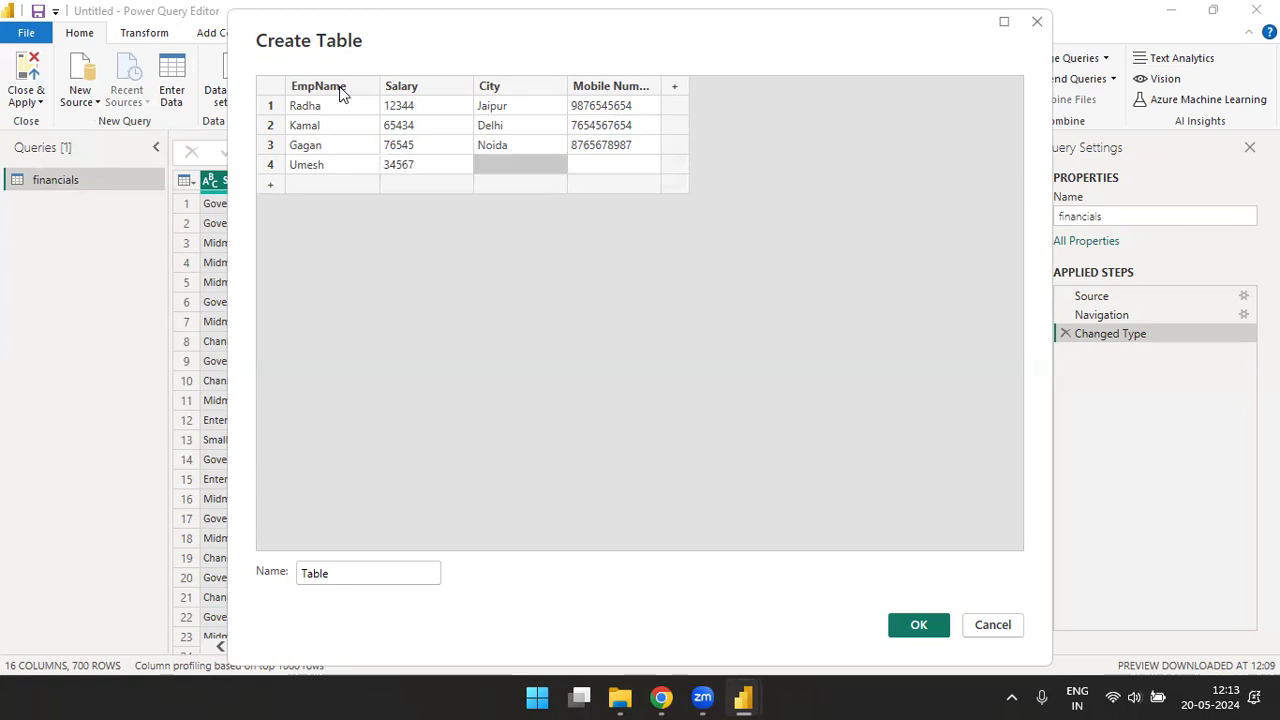
pyautogui.write('Gurgaon')
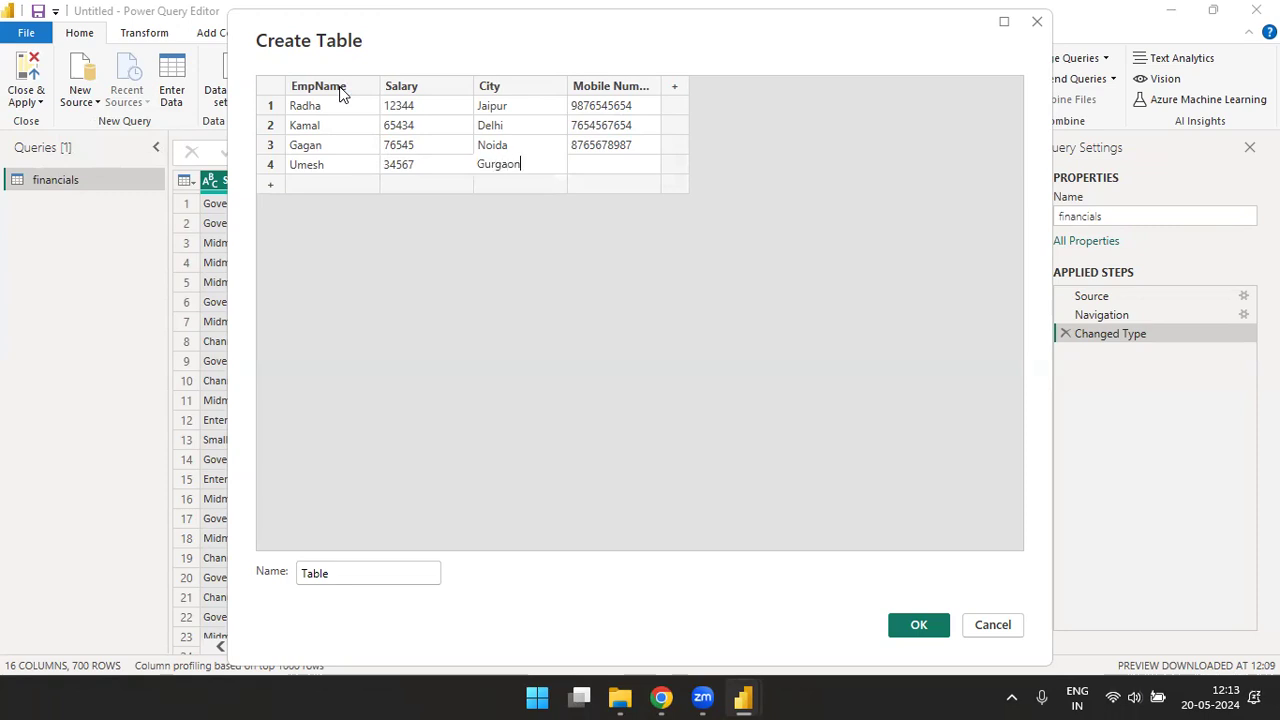
pyautogui.press('Tab')
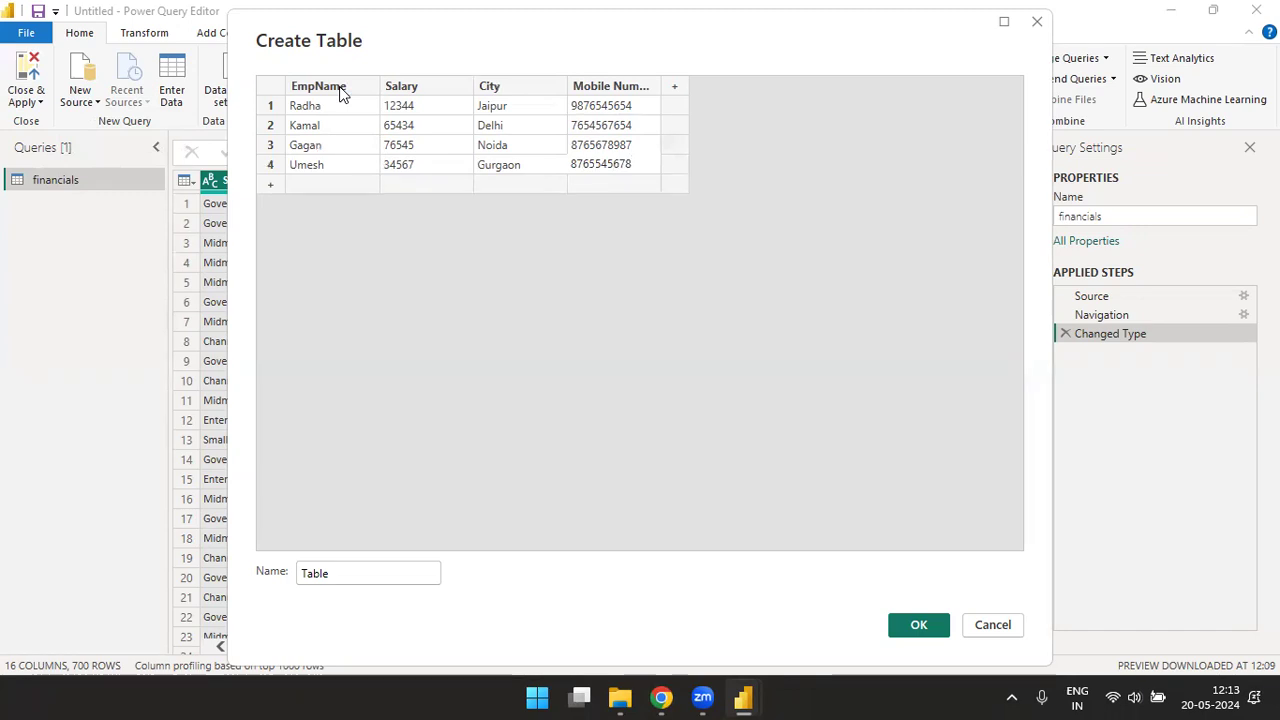
# - Name the new table Manual Data and create it
pyautogui.click(363, 573)
pyautogui.press('BackSpace')
pyautogui.press('BackSpace')
pyautogui.press('BackSpace')
pyautogui.press('BackSpace')
pyautogui.press('BackSpace')
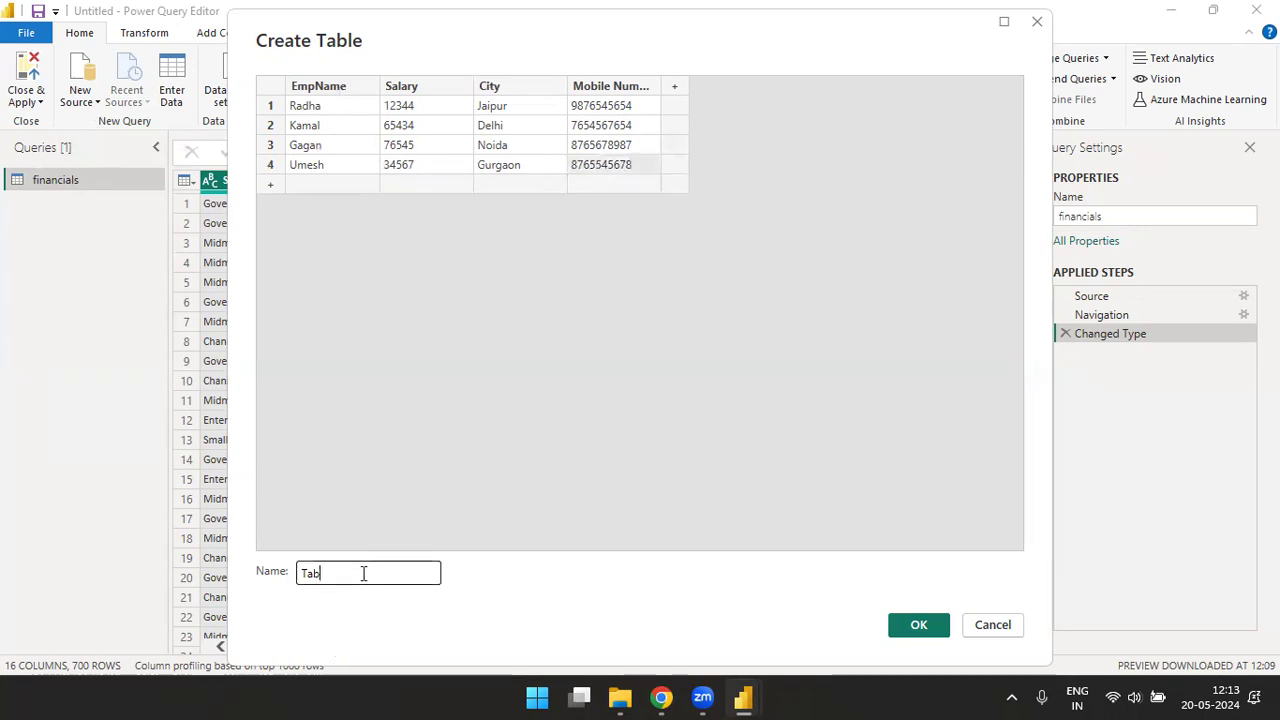
pyautogui.write('Manual Data')
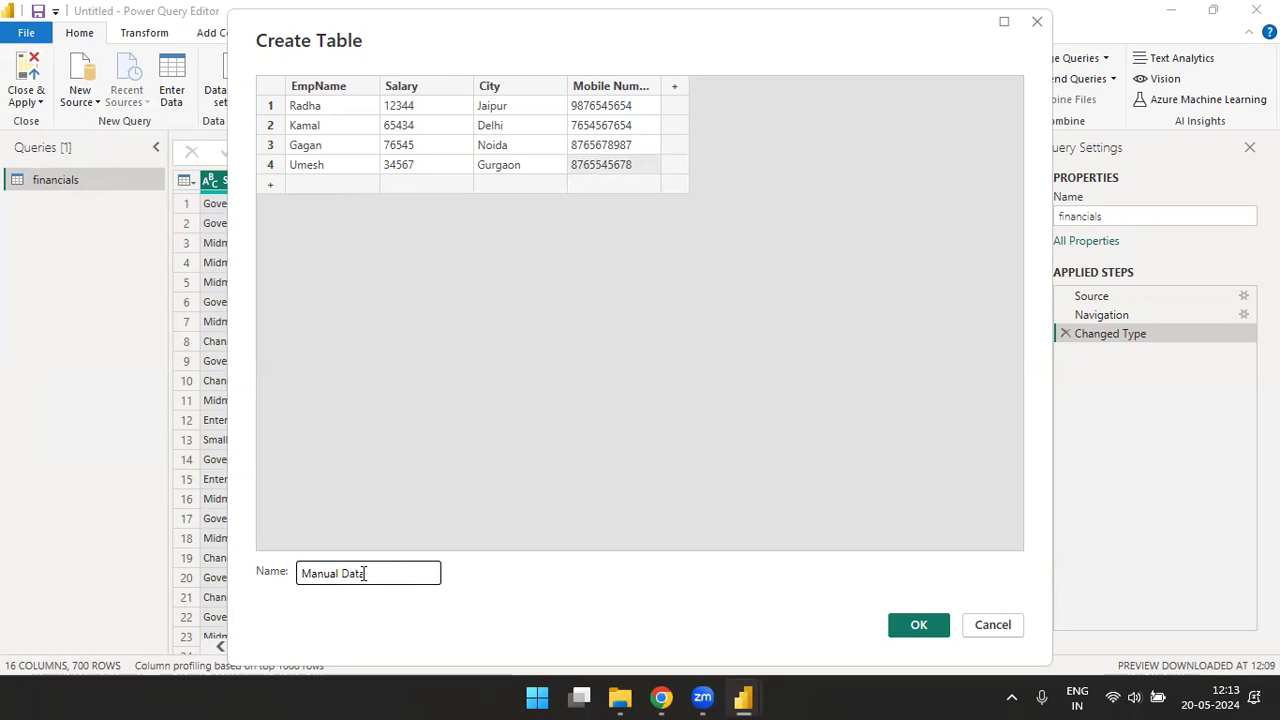
pyautogui.click(915, 624)
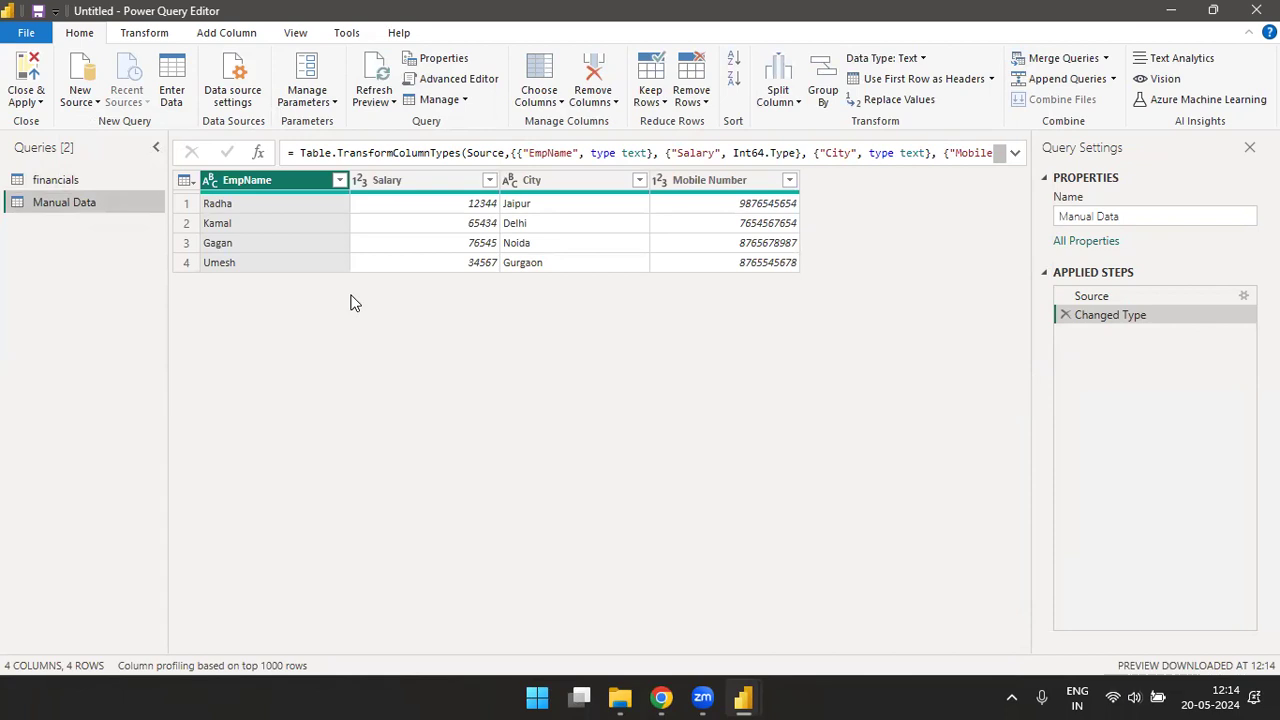
# - Look over the whole-table commands of Manual Data and the data source settings of the current file
pyautogui.click(192, 184)
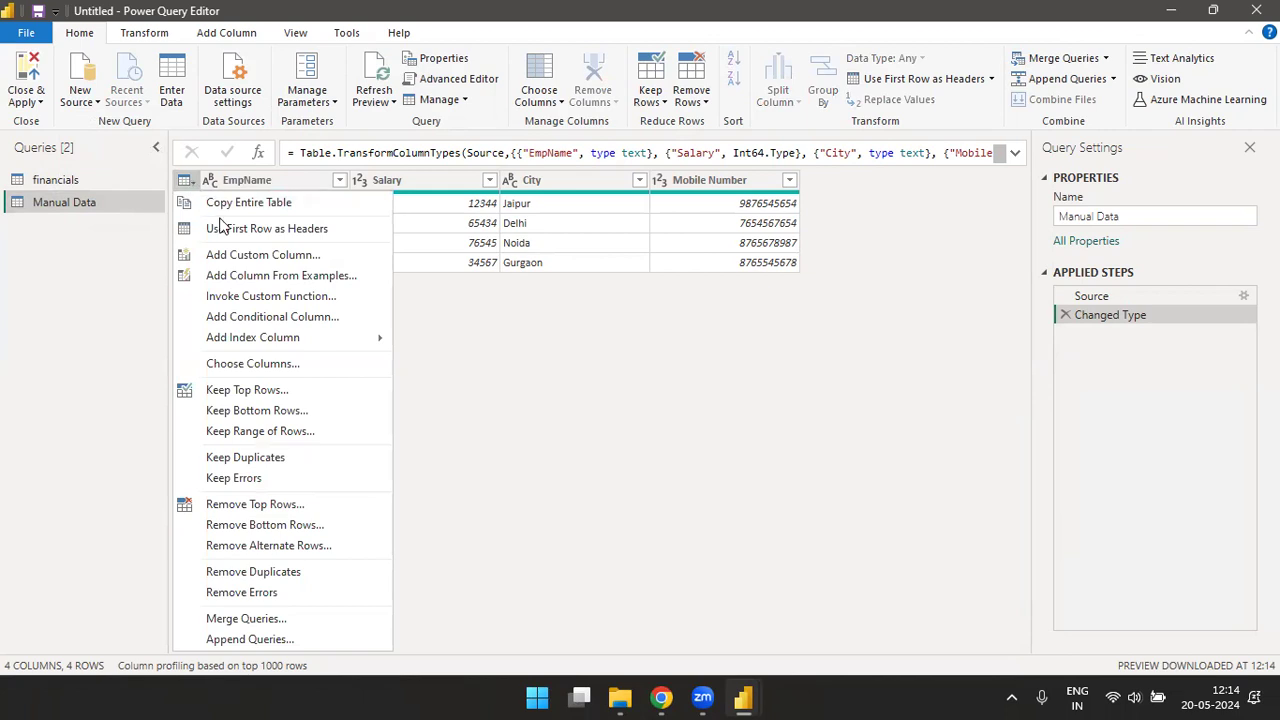
pyautogui.click(467, 326)
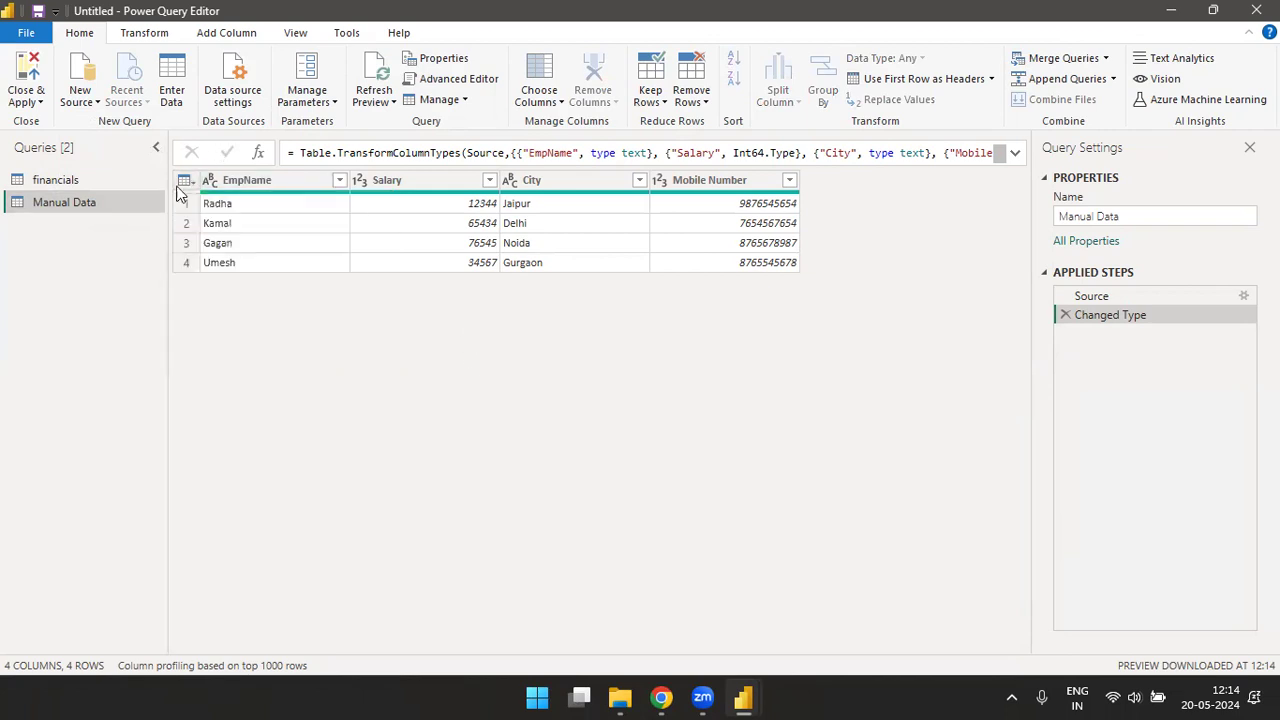
pyautogui.click(240, 72)
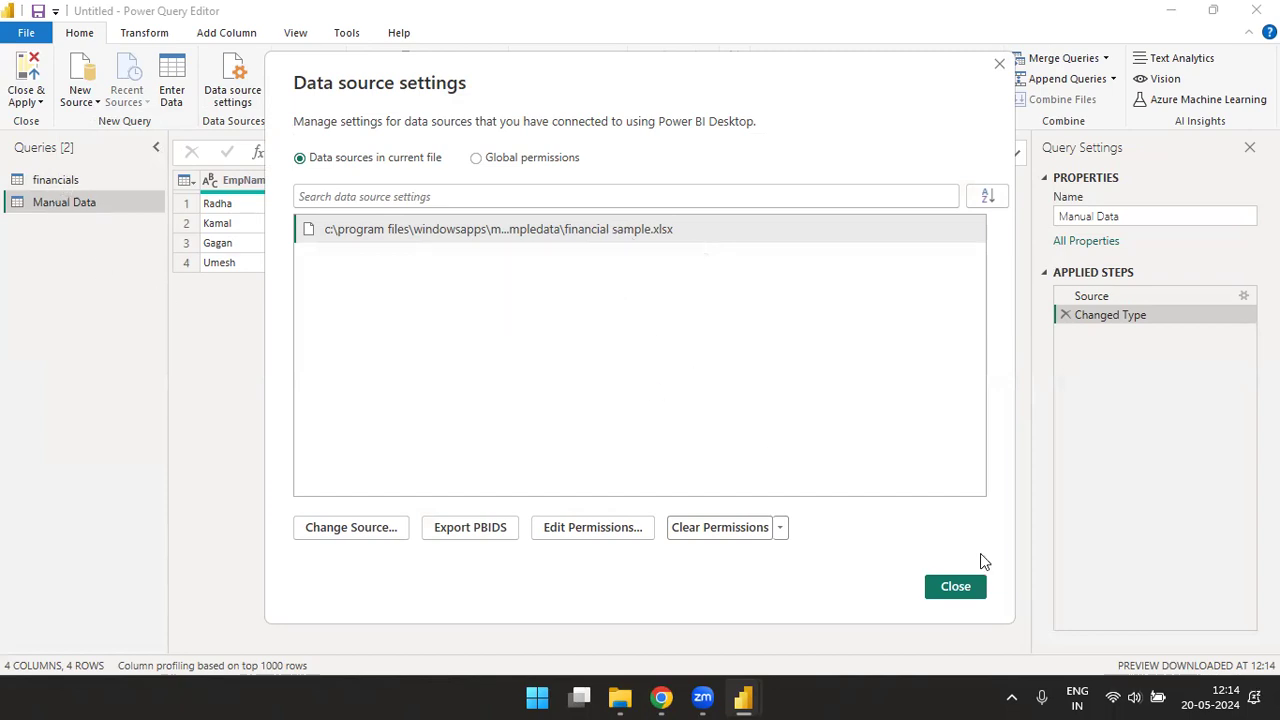
pyautogui.click(955, 587)
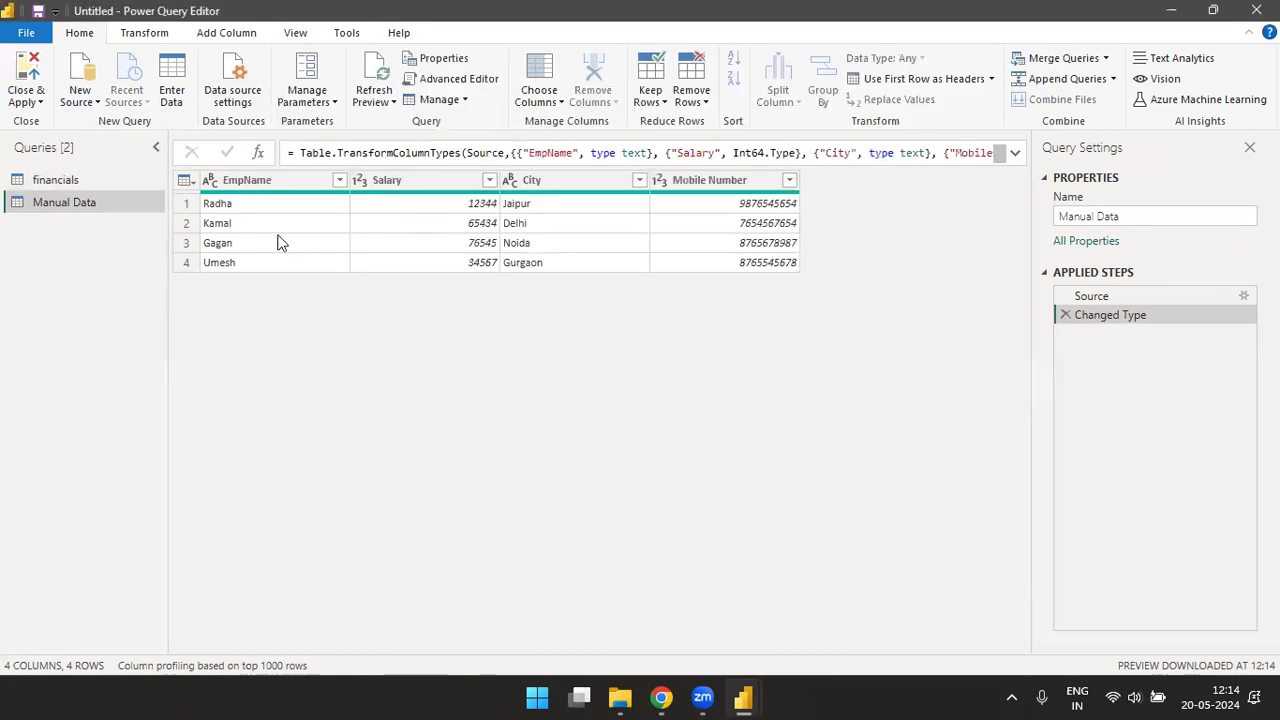
# - Check the available parameter commands and switch to the financials query
pyautogui.click(333, 104)
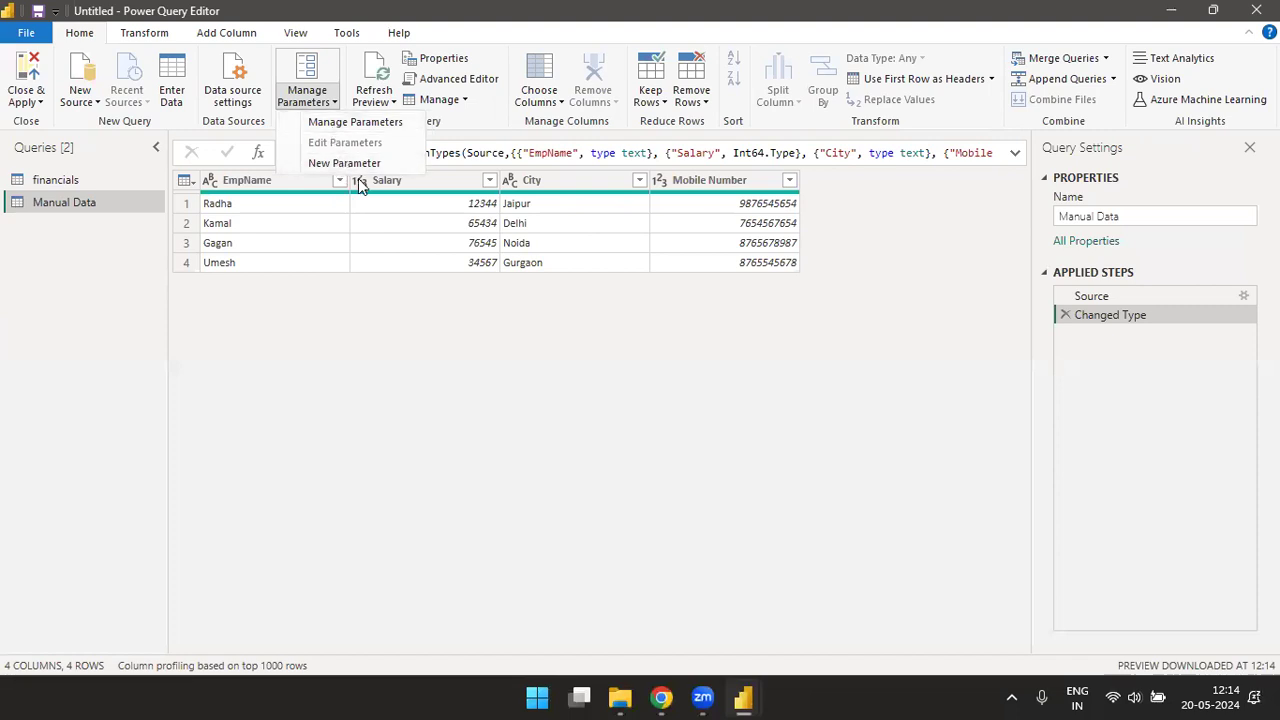
pyautogui.click(340, 355)
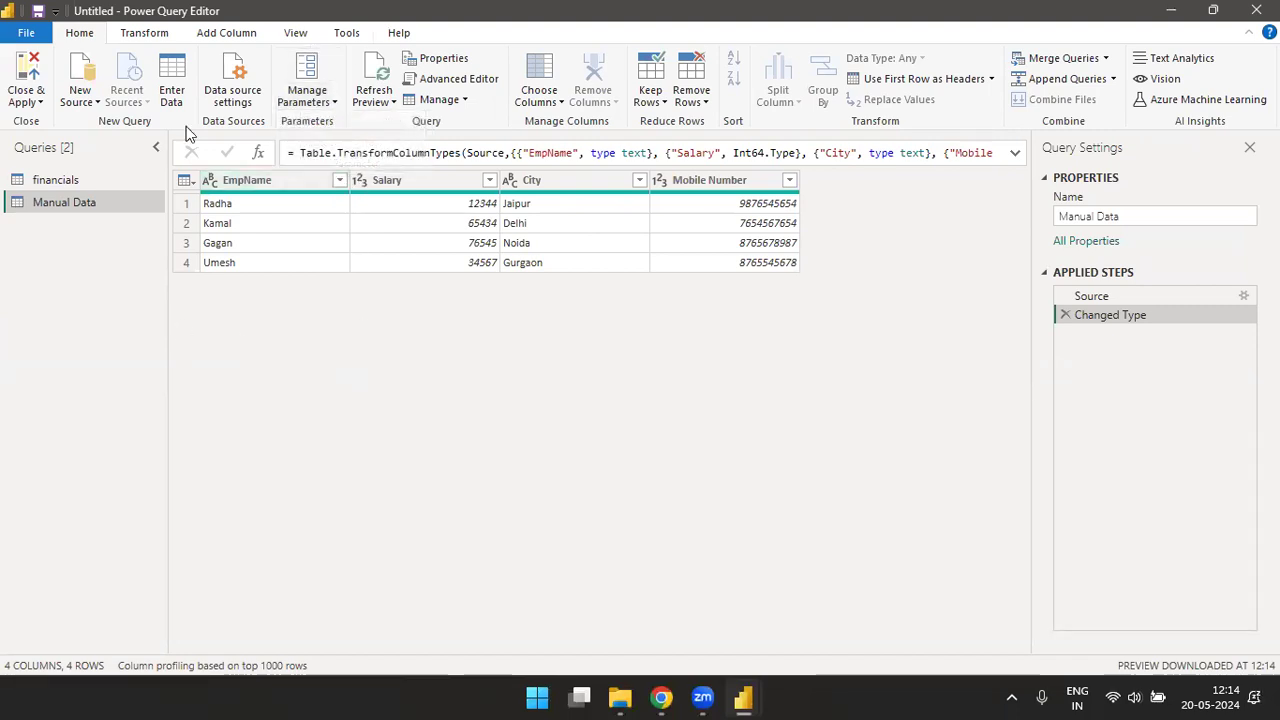
pyautogui.click(60, 185)
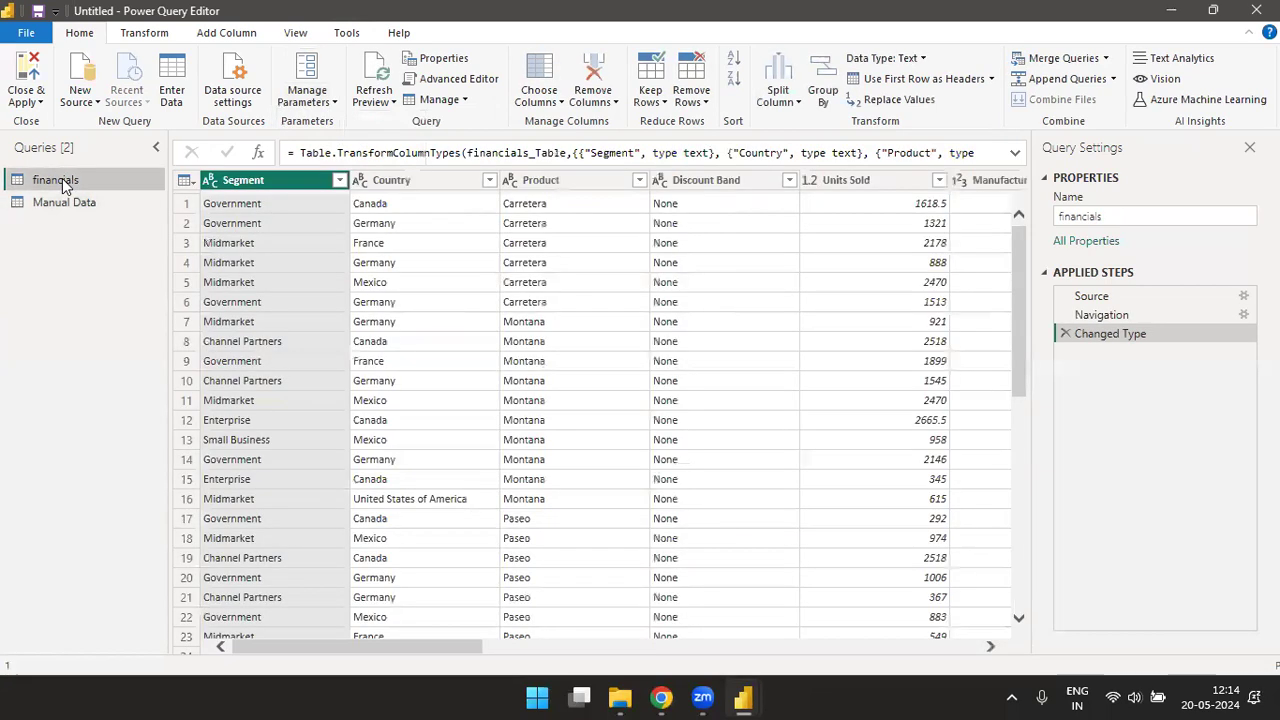
# - Try to set up a new parameter with the description "Show only one Country data"
pyautogui.click(332, 104)
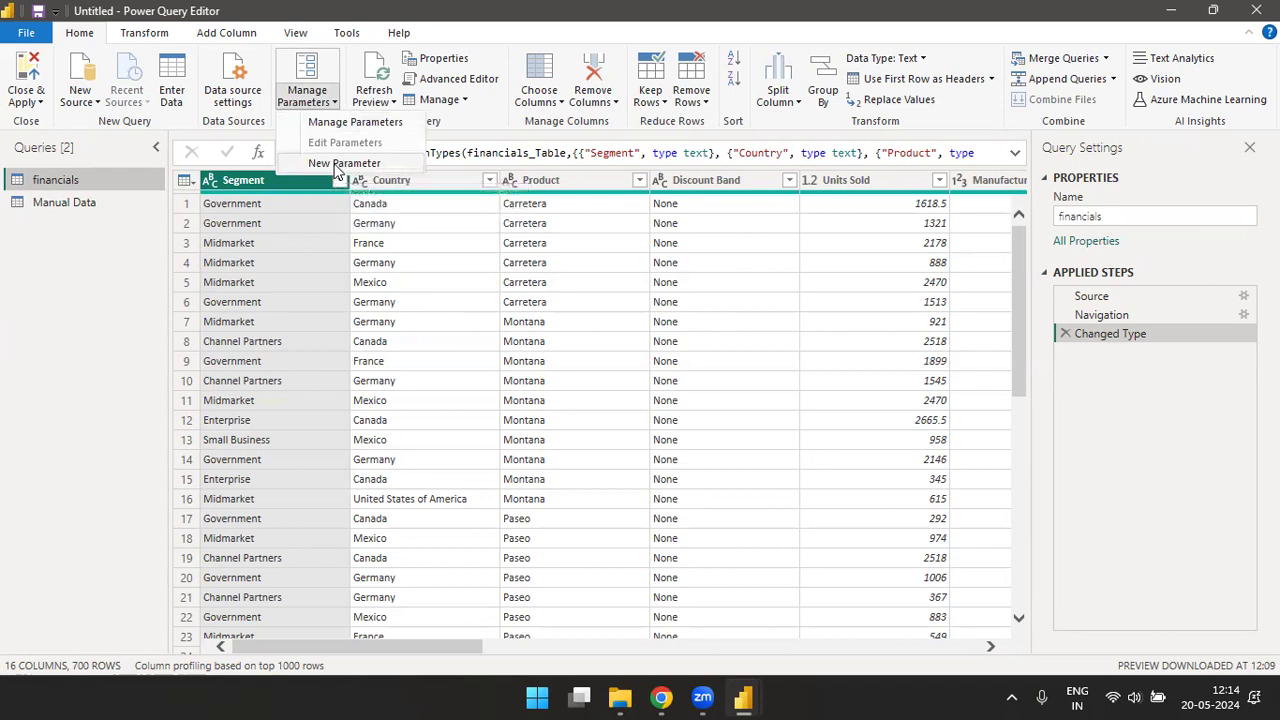
pyautogui.click(338, 164)
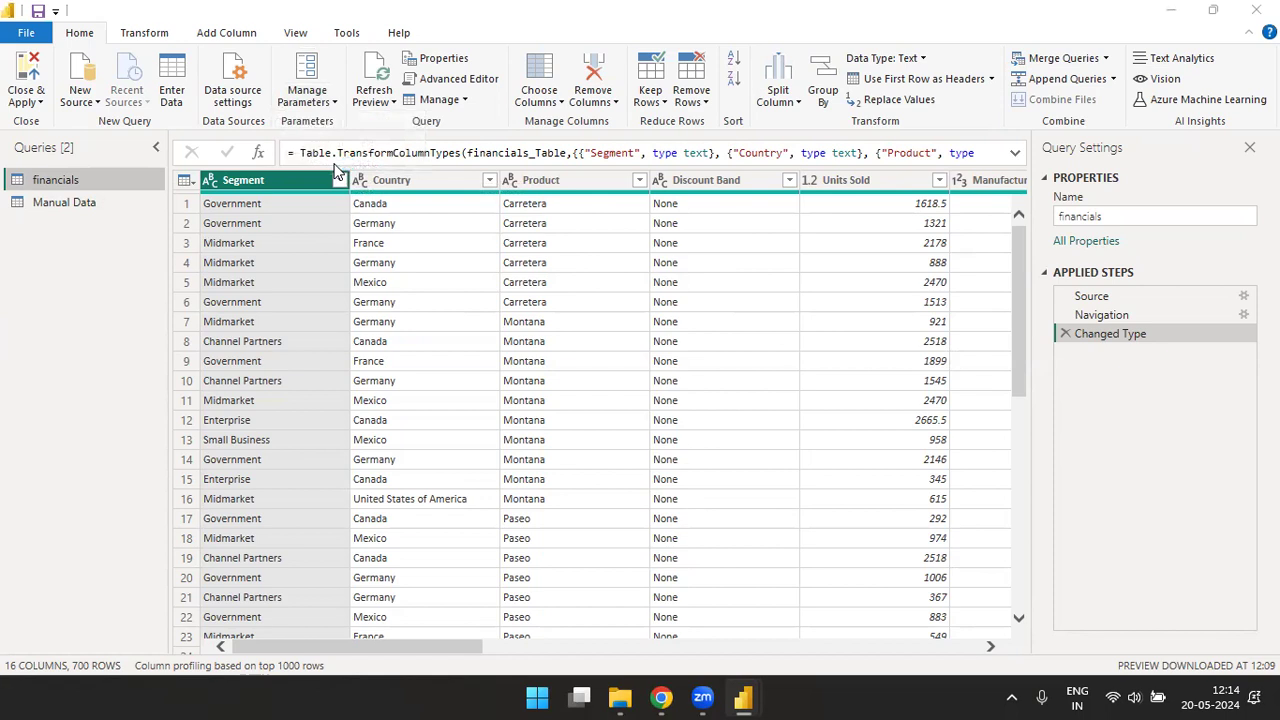
pyautogui.click(681, 121)
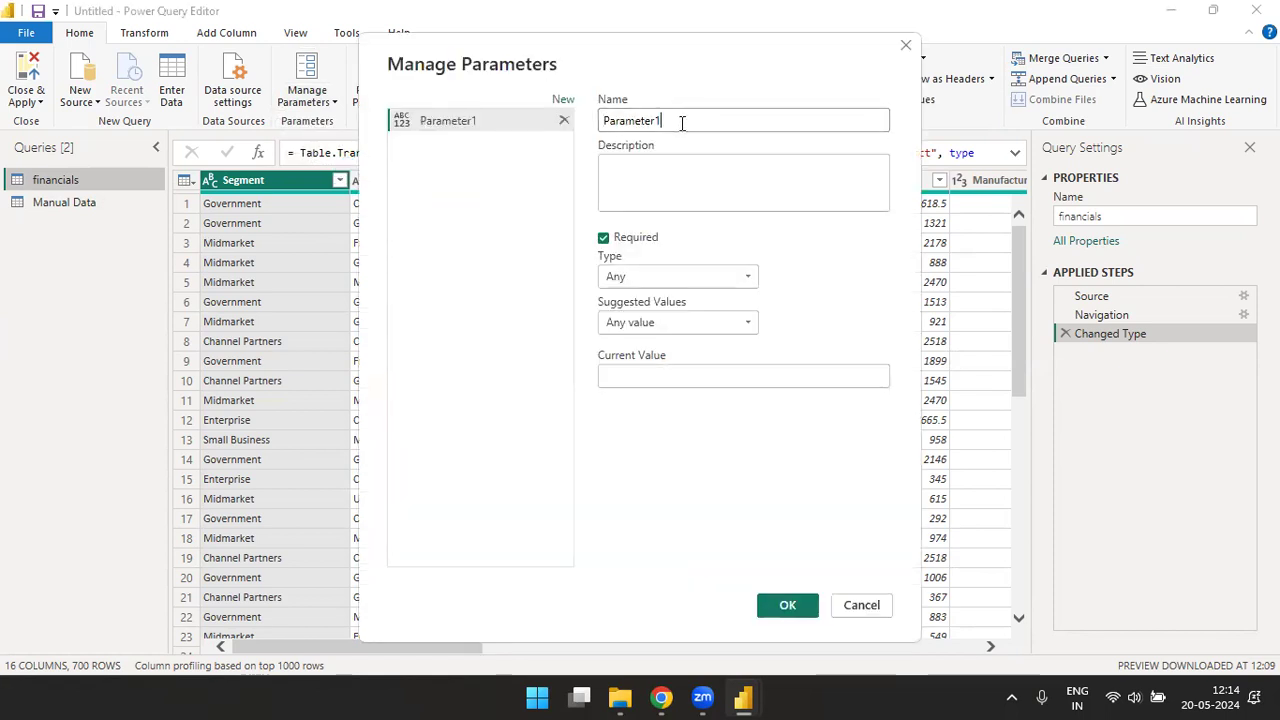
pyautogui.click(645, 160)
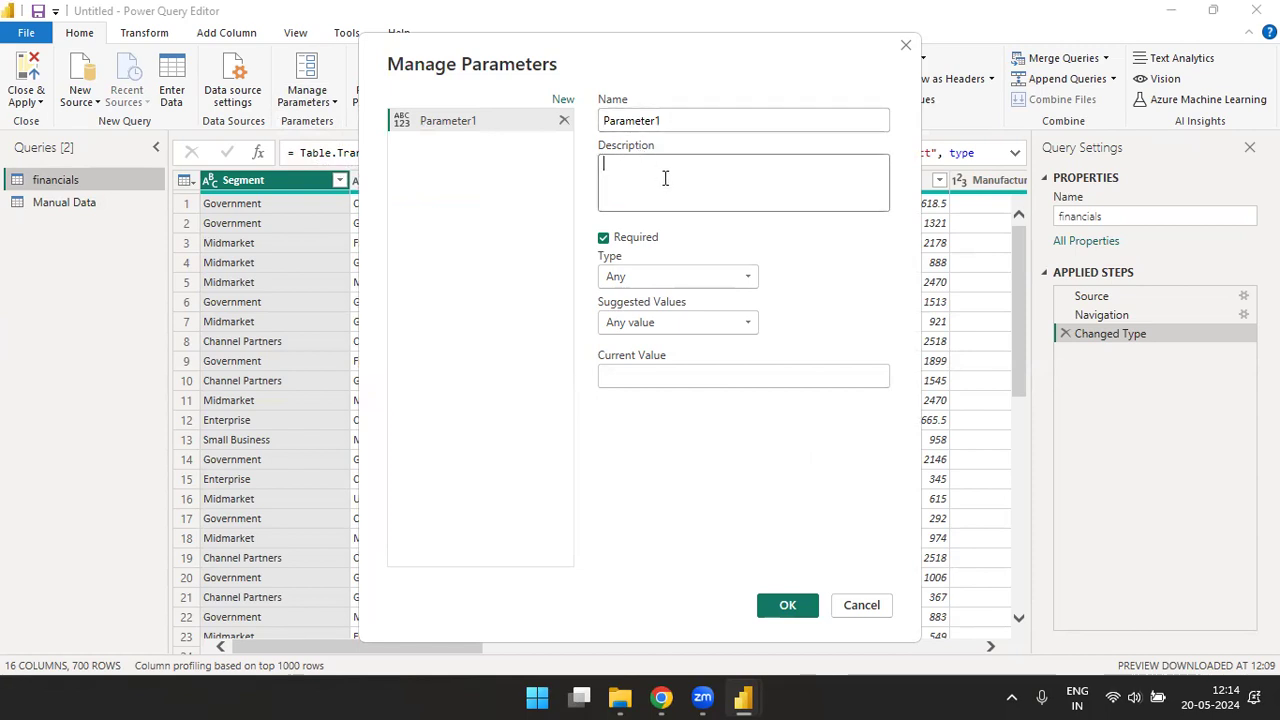
pyautogui.click(665, 178)
pyautogui.write('Show onl')
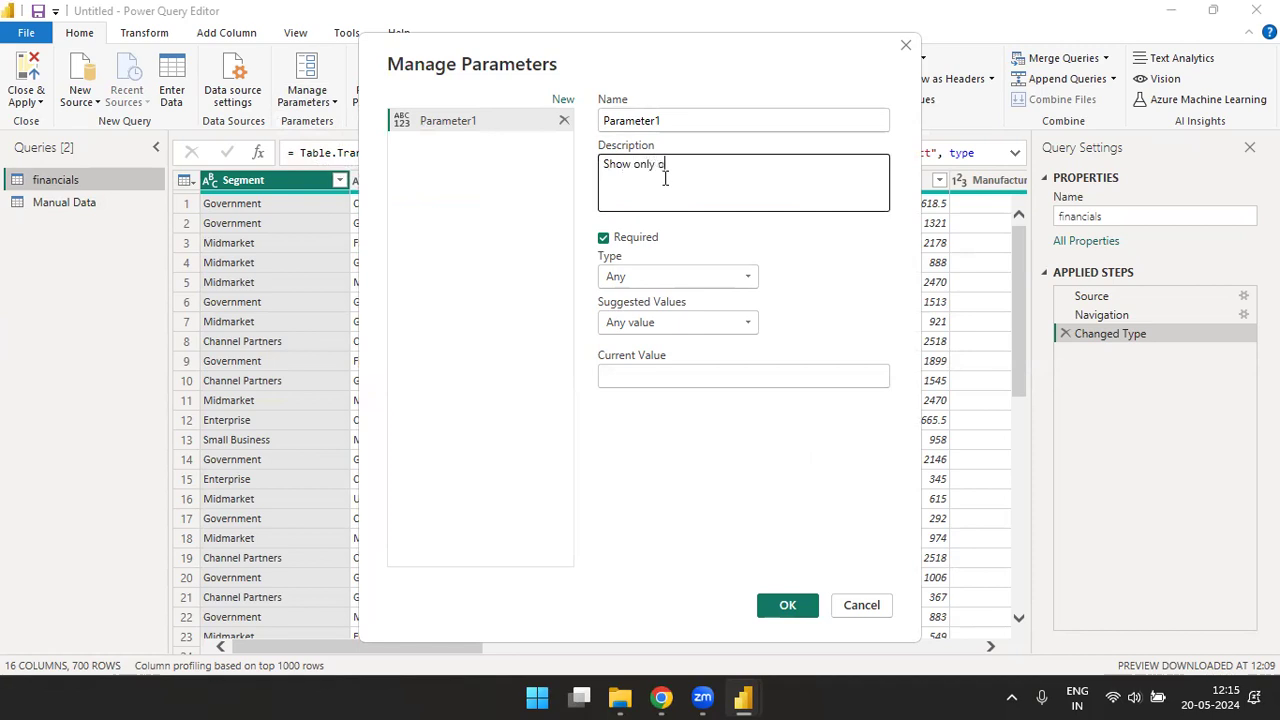
pyautogui.write('y one Cou')
pyautogui.press('BackSpace')
pyautogui.press('BackSpace')
pyautogui.press('BackSpace')
pyautogui.write('Coun')
pyautogui.write('ntry')
pyautogui.write('y dat')
# - Keep the parameter's type as Any, review its suggested value options, and discard the parameter
pyautogui.click(690, 276)
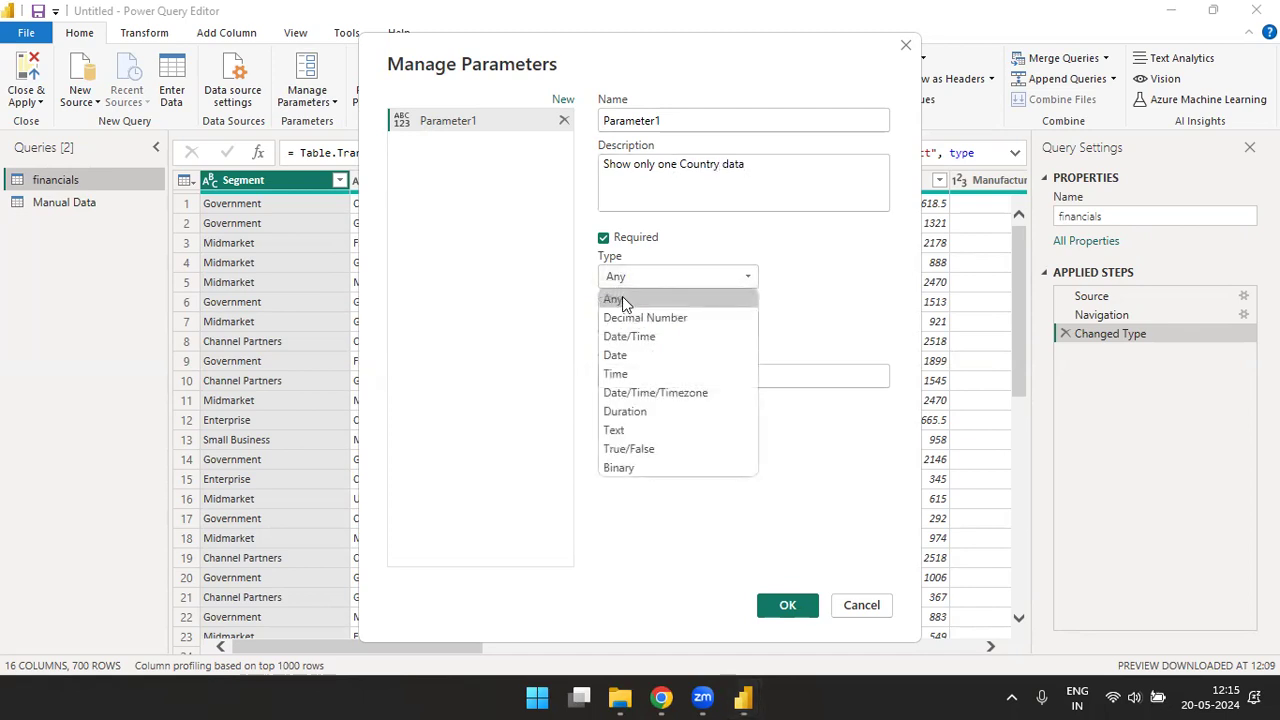
pyautogui.click(617, 295)
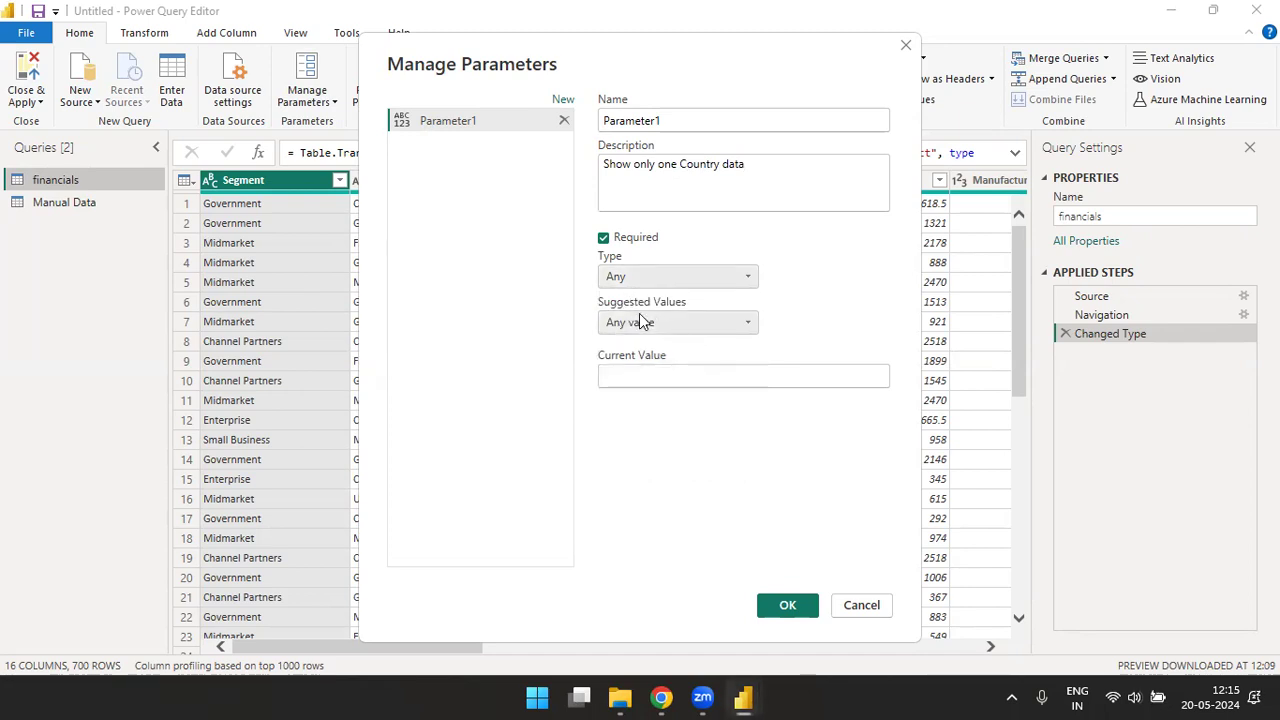
pyautogui.click(750, 324)
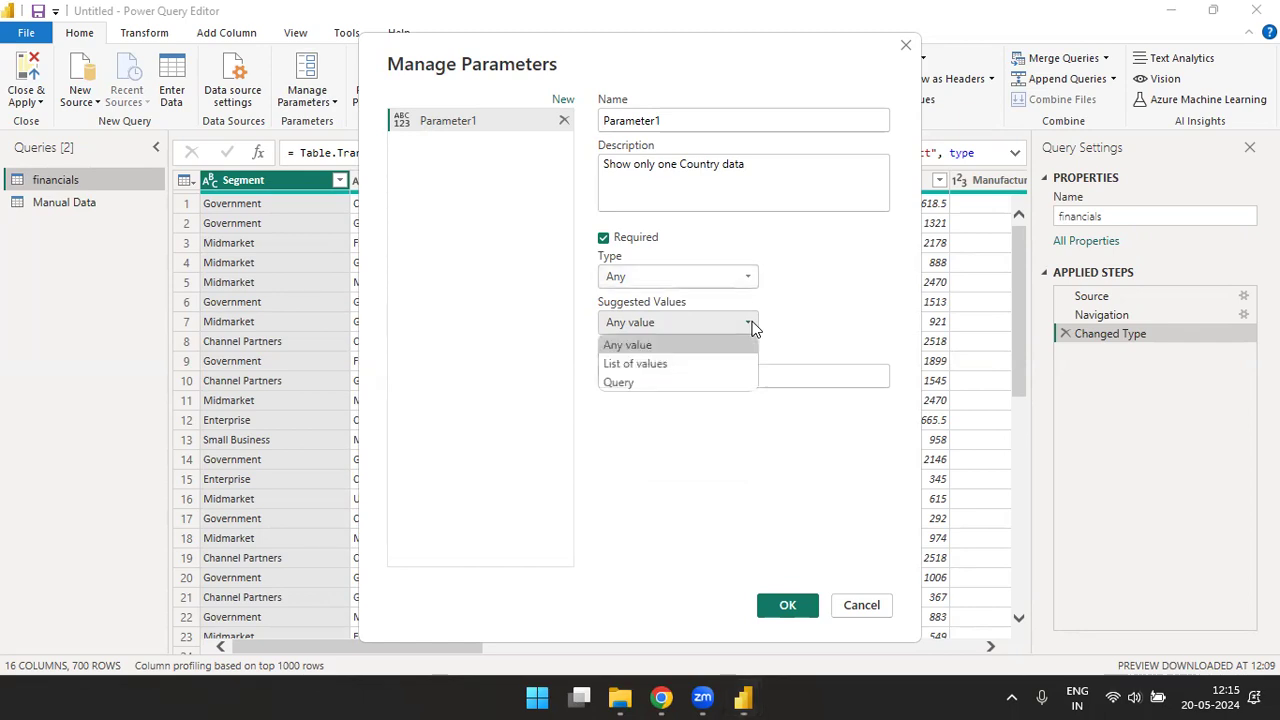
pyautogui.click(885, 40)
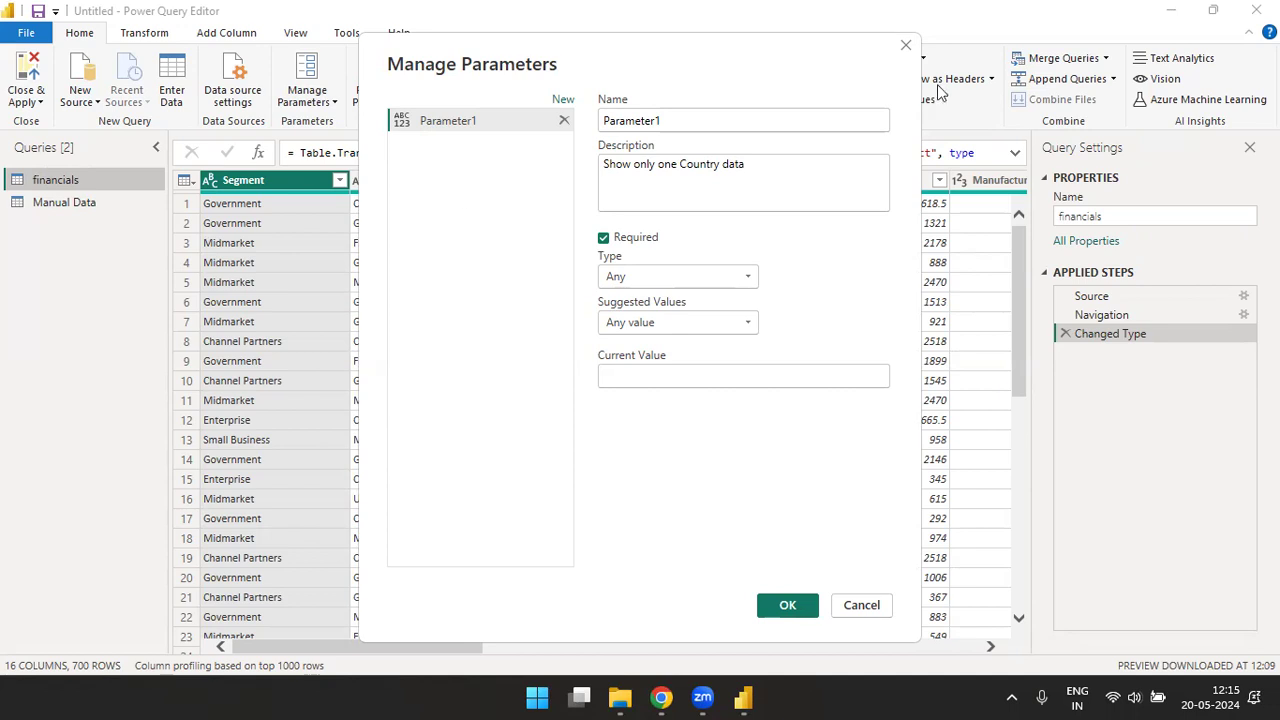
pyautogui.click(905, 45)
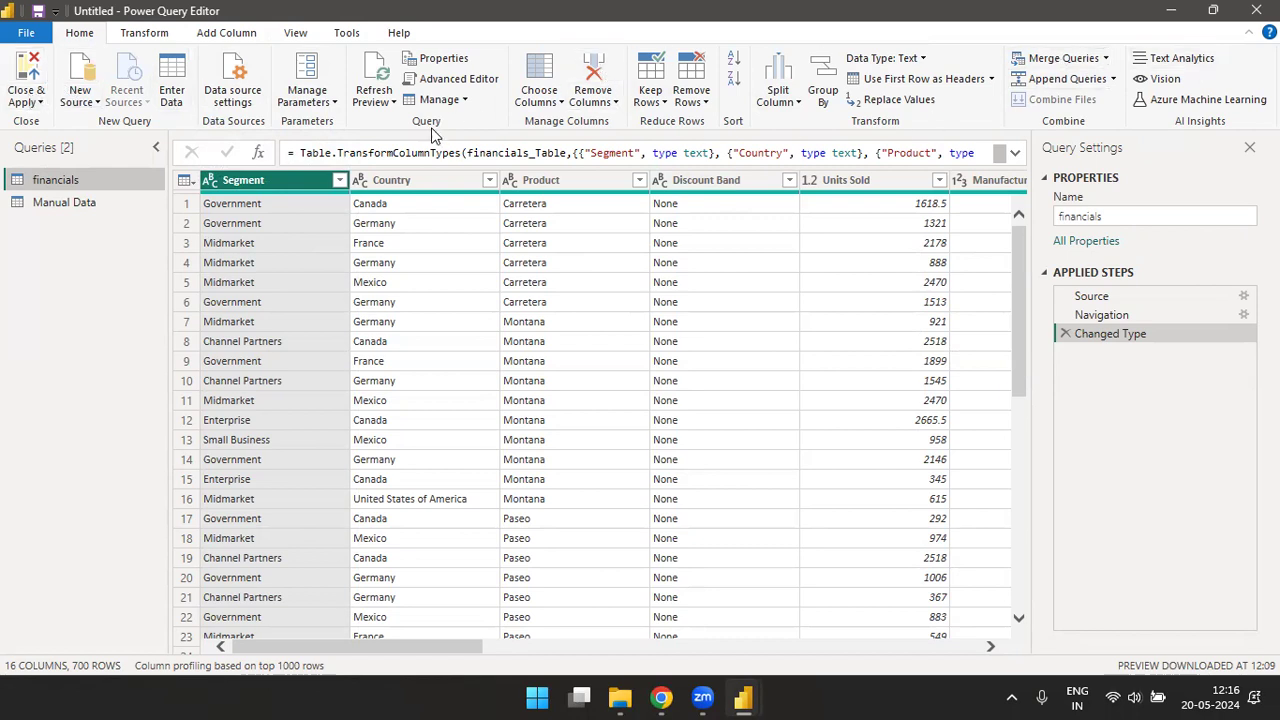
# - Review the options for closing and applying, adding new sources, entering data manually and managing parameters
pyautogui.click(40, 101)
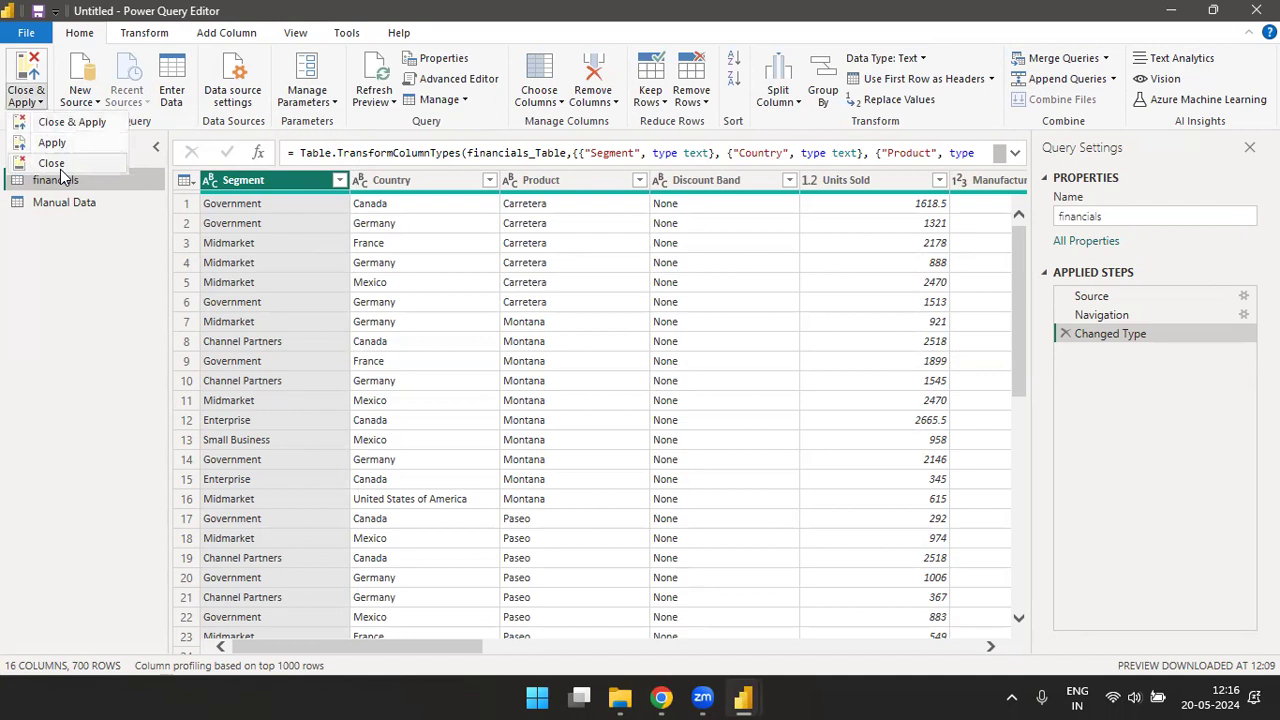
pyautogui.click(97, 102)
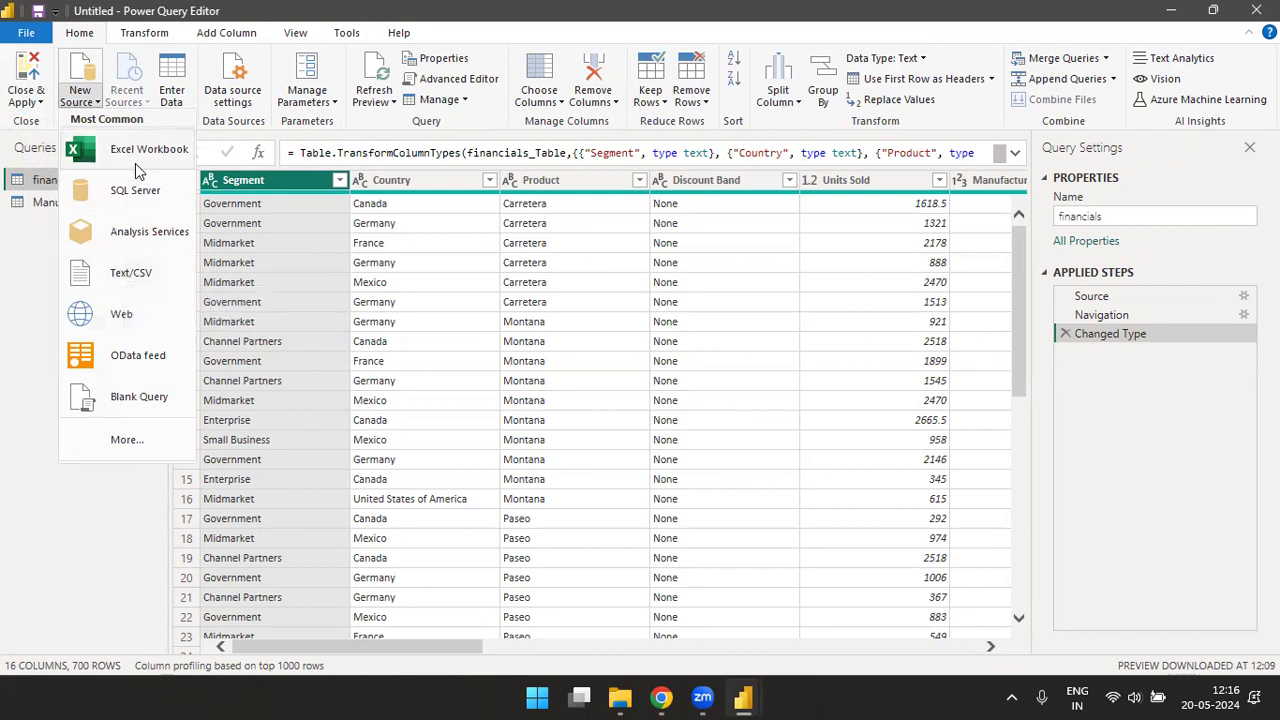
pyautogui.click(131, 98)
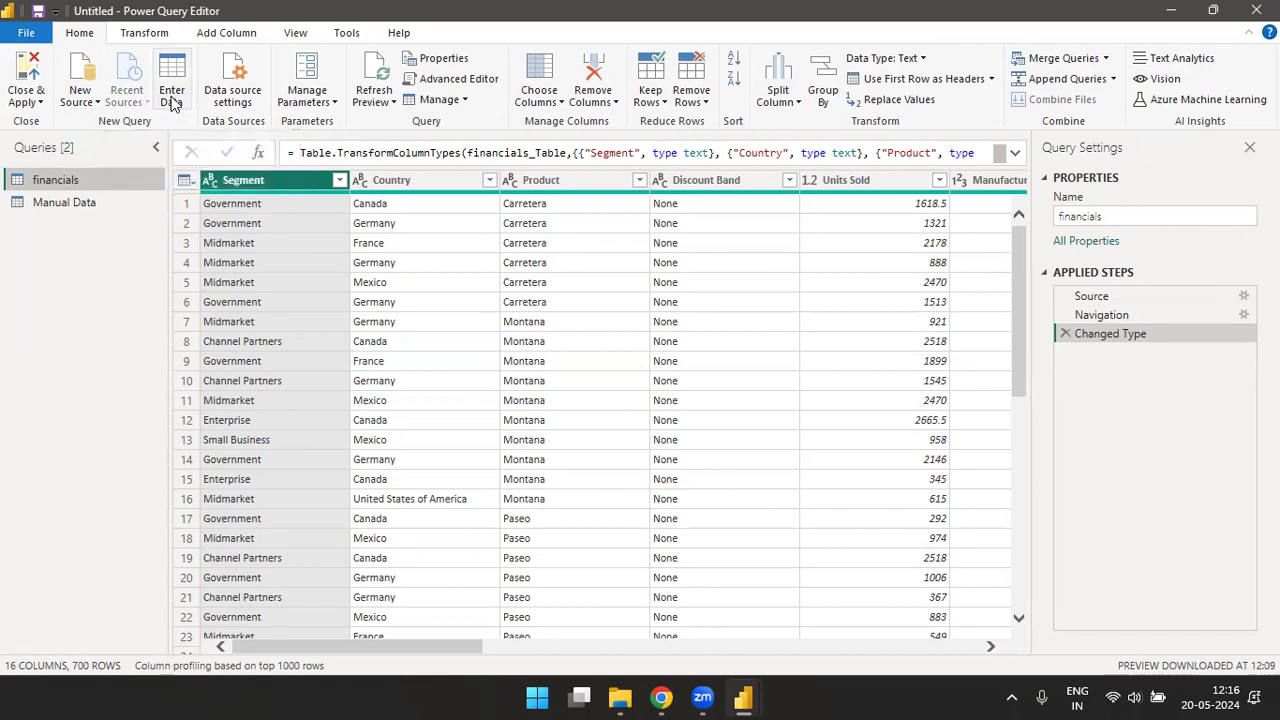
pyautogui.click(172, 96)
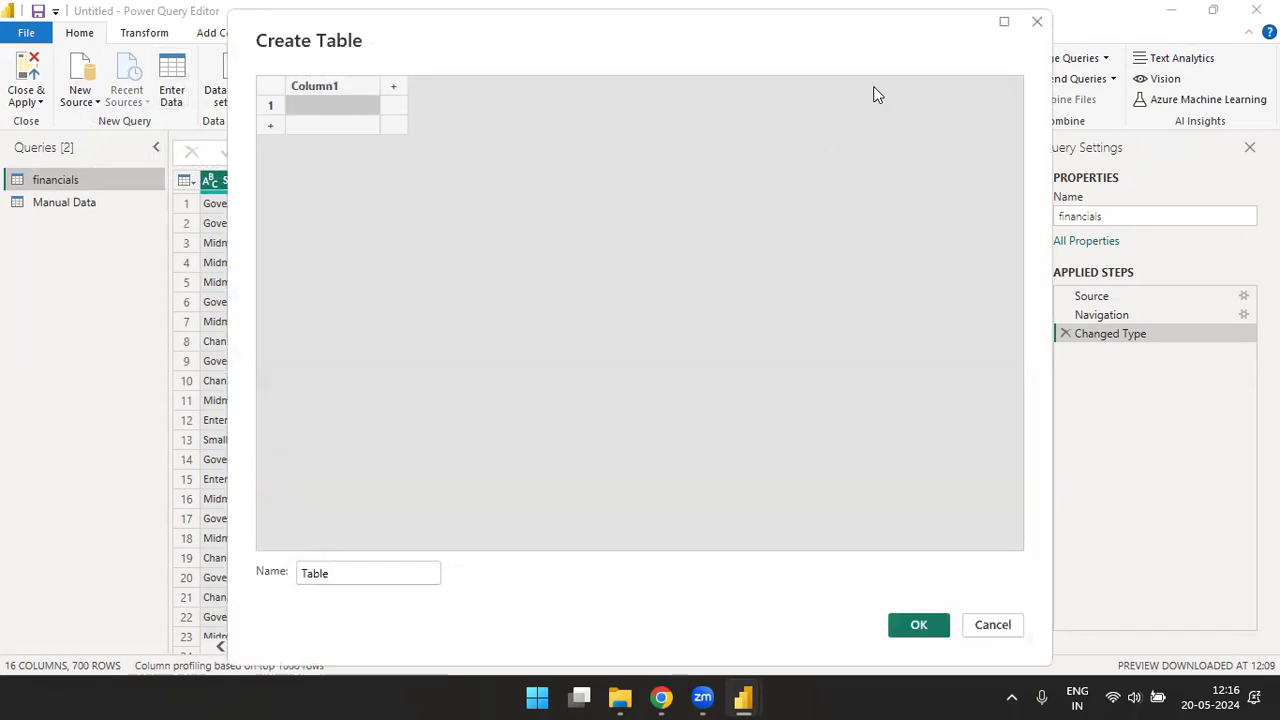
pyautogui.press('Escape')
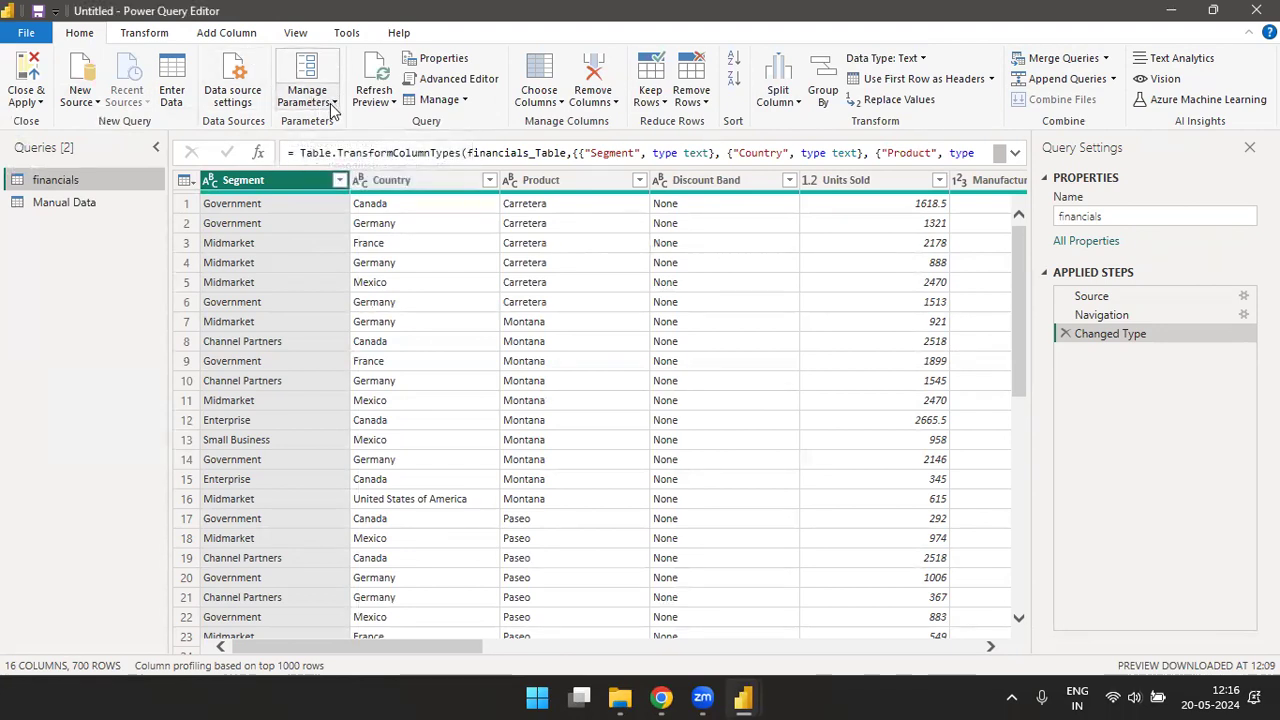
pyautogui.click(333, 103)
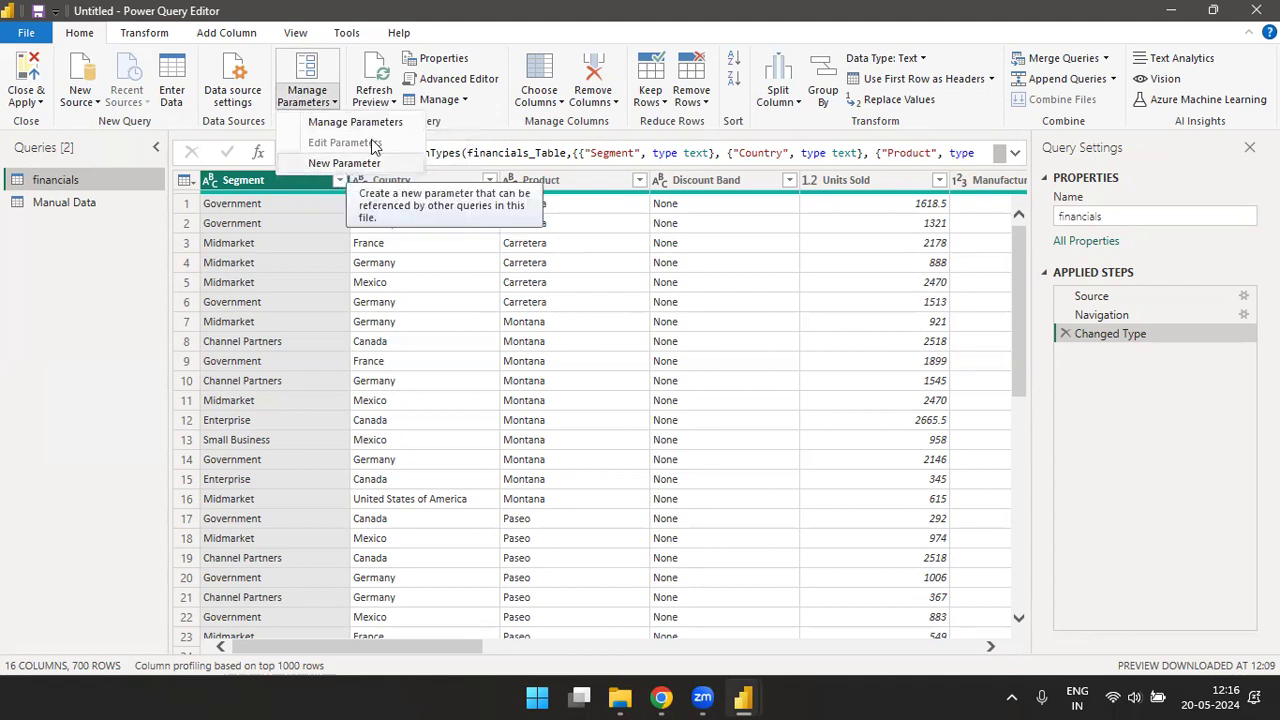
pyautogui.click(485, 118)
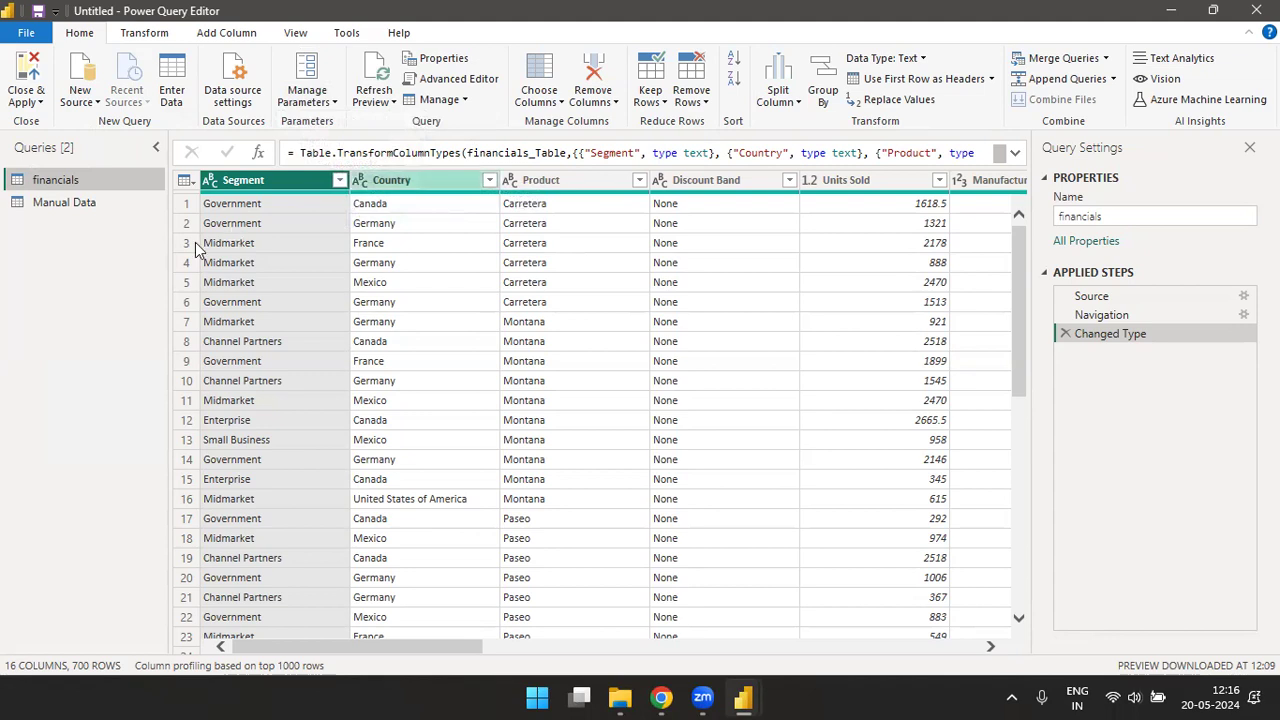
# - Filter the rows of the financials query by the Country column
pyautogui.click(490, 181)
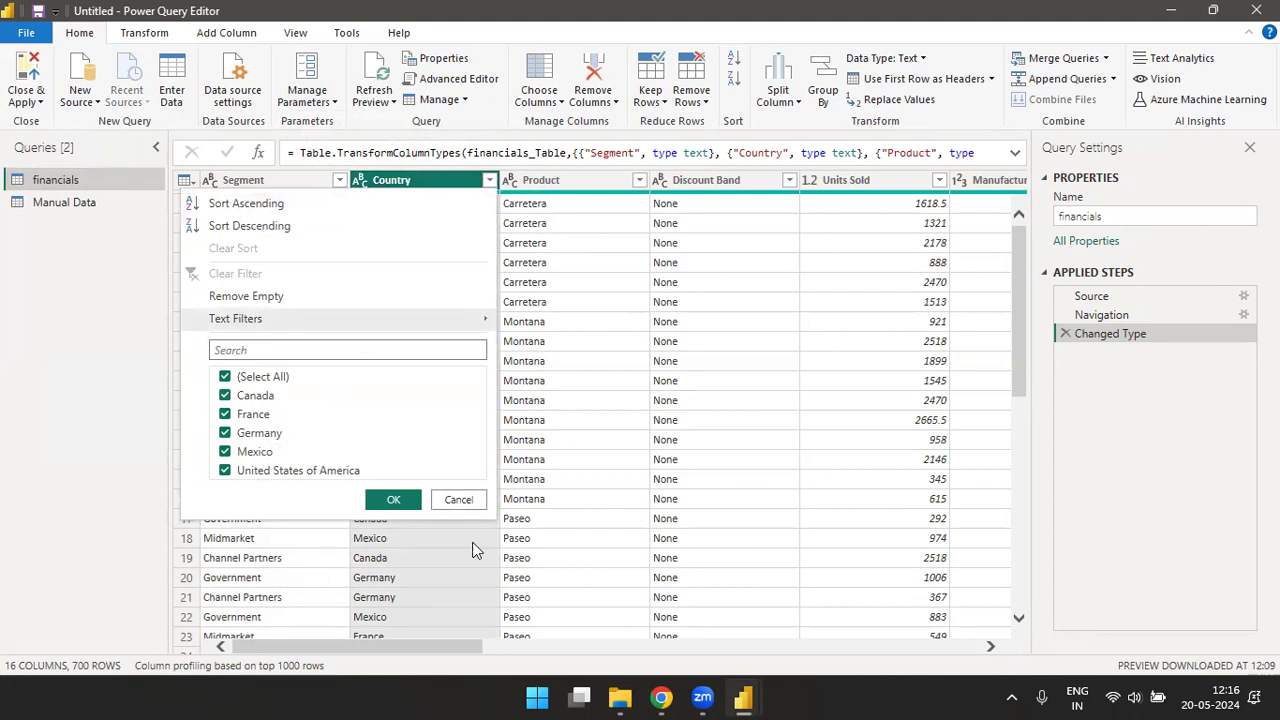
pyautogui.click(394, 499)
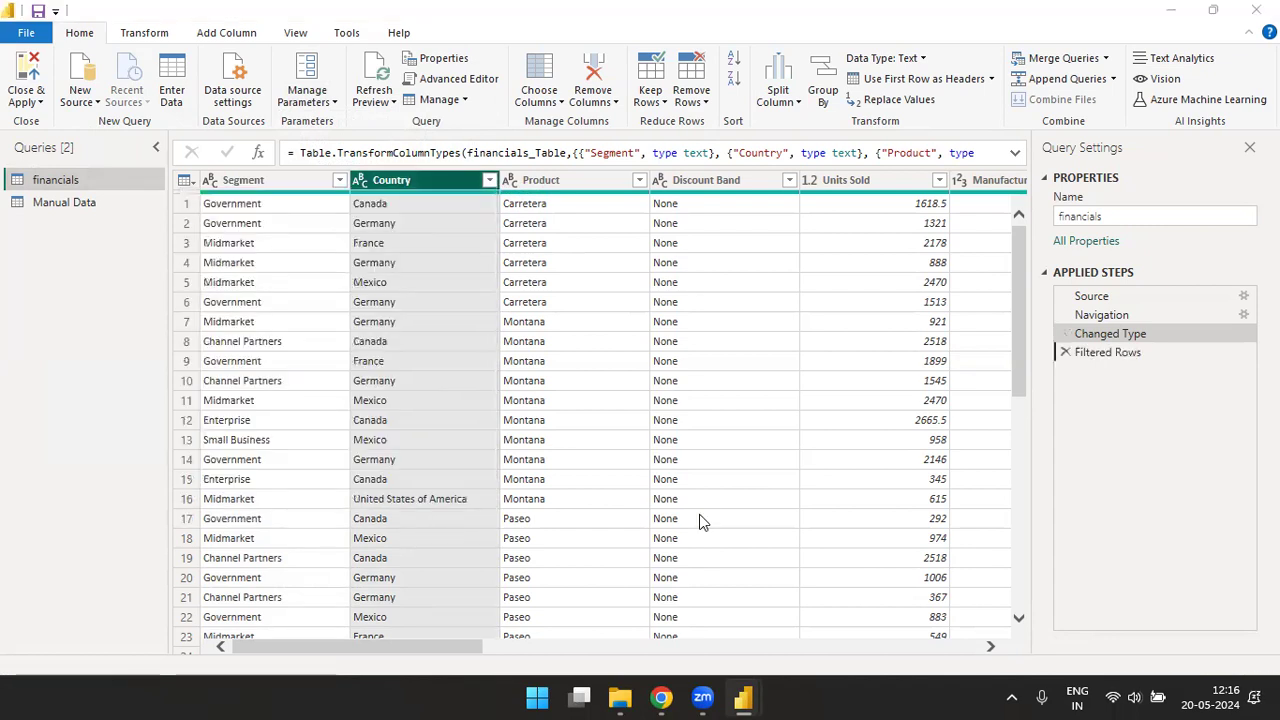
# - Switch to the Power BI Desktop report window and apply the pending query changes to load financials and Manual Data
pyautogui.hotkey('alt', 'Tab')
pyautogui.hotkey('alt', 'Tab')
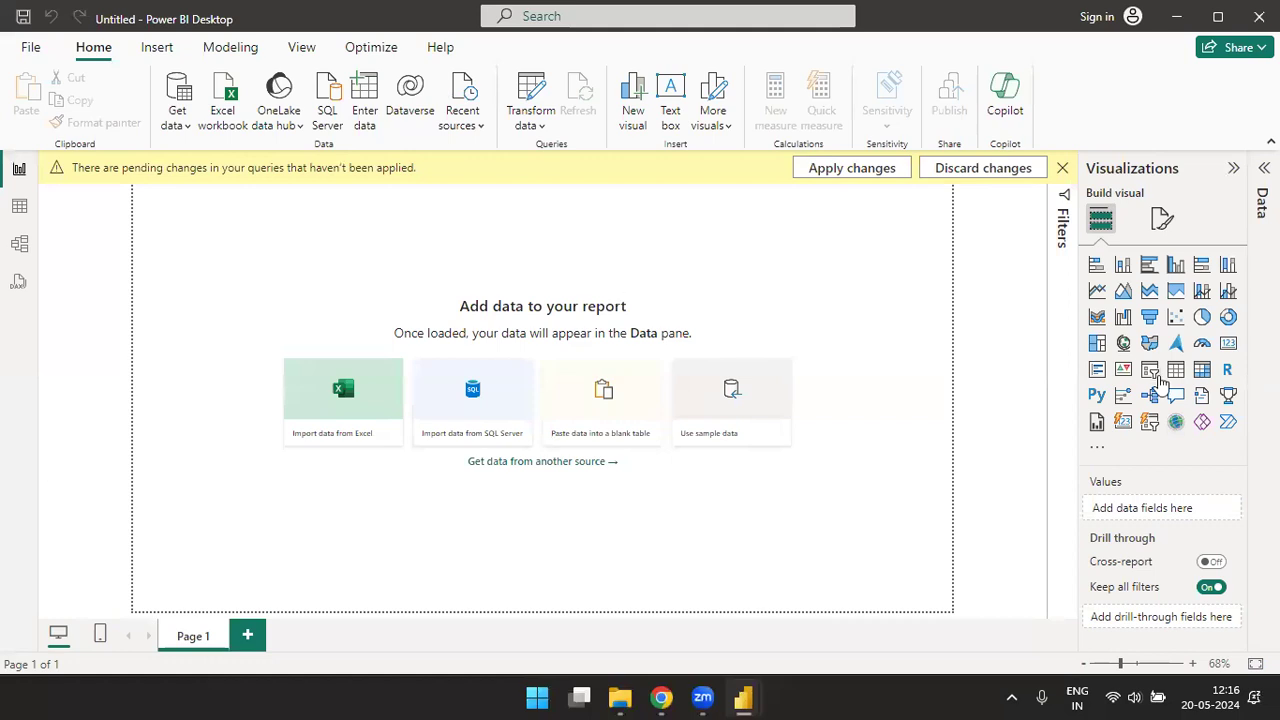
pyautogui.click(851, 172)
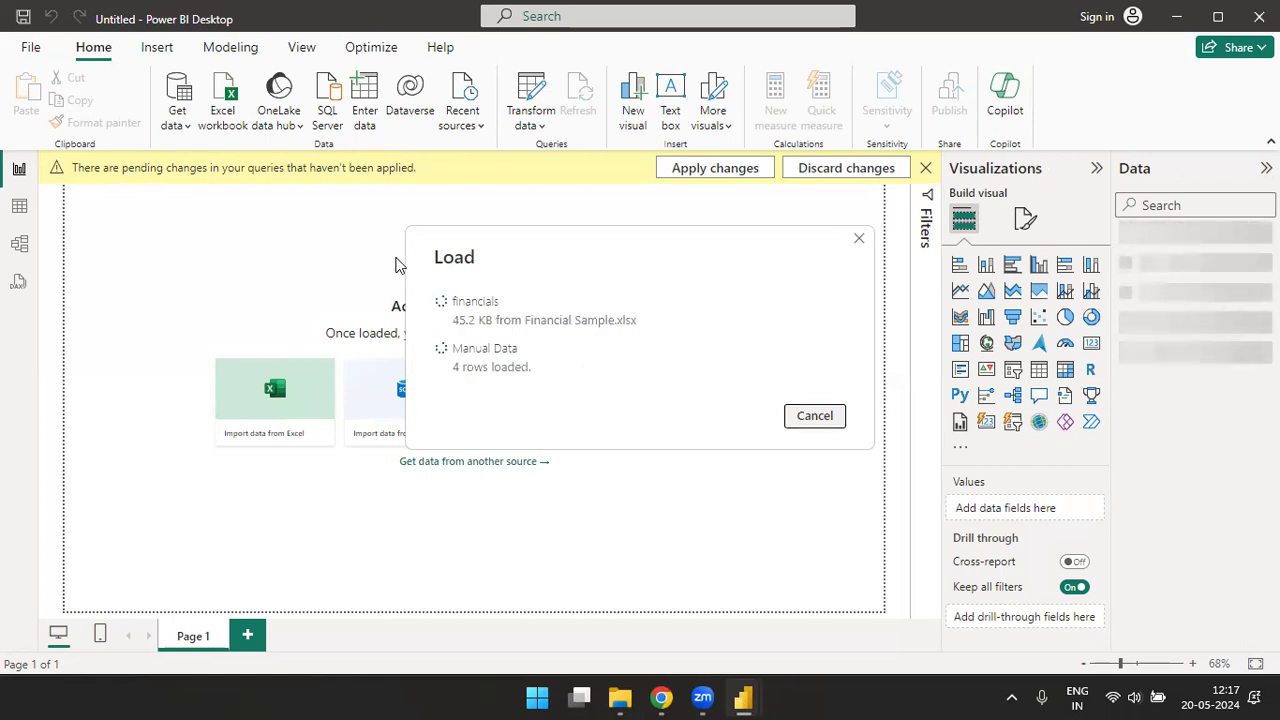
pyautogui.hotkey('alt', 'Tab')
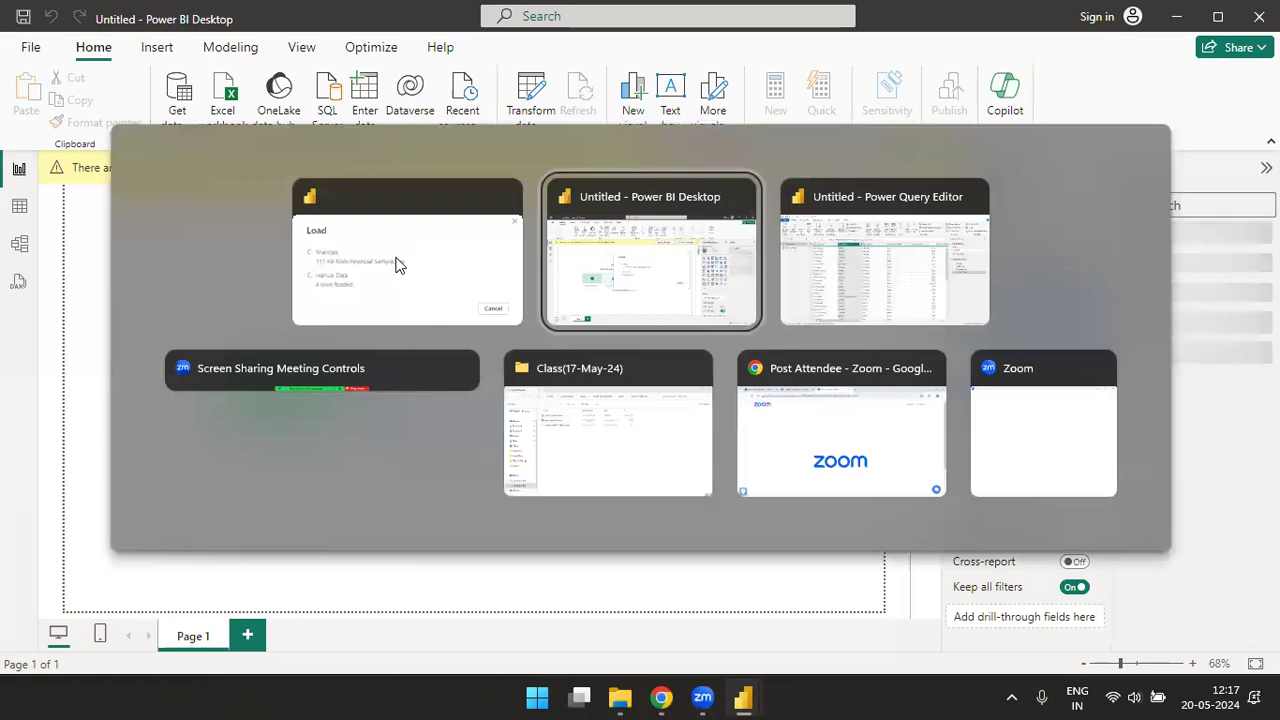
pyautogui.hotkey('alt', 'Tab')
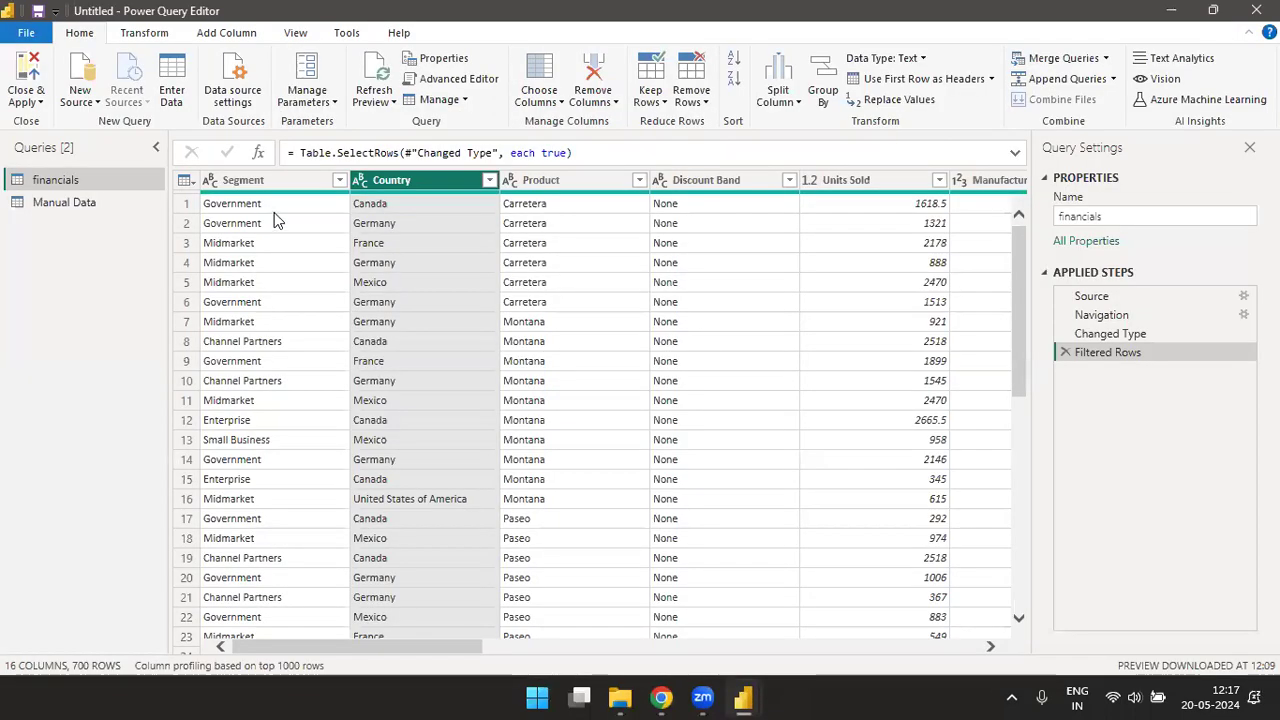
pyautogui.hotkey('alt', 'Tab')
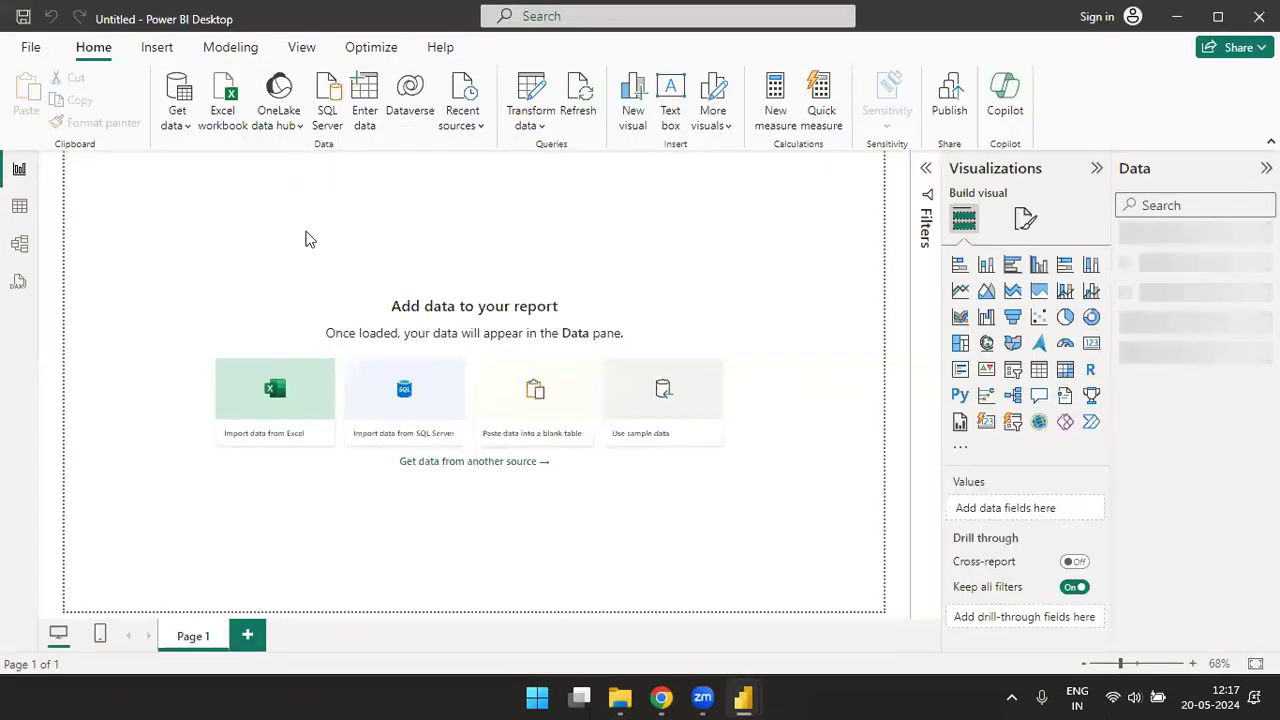
pyautogui.hotkey('alt', 'Tab')
pyautogui.click(307, 238)
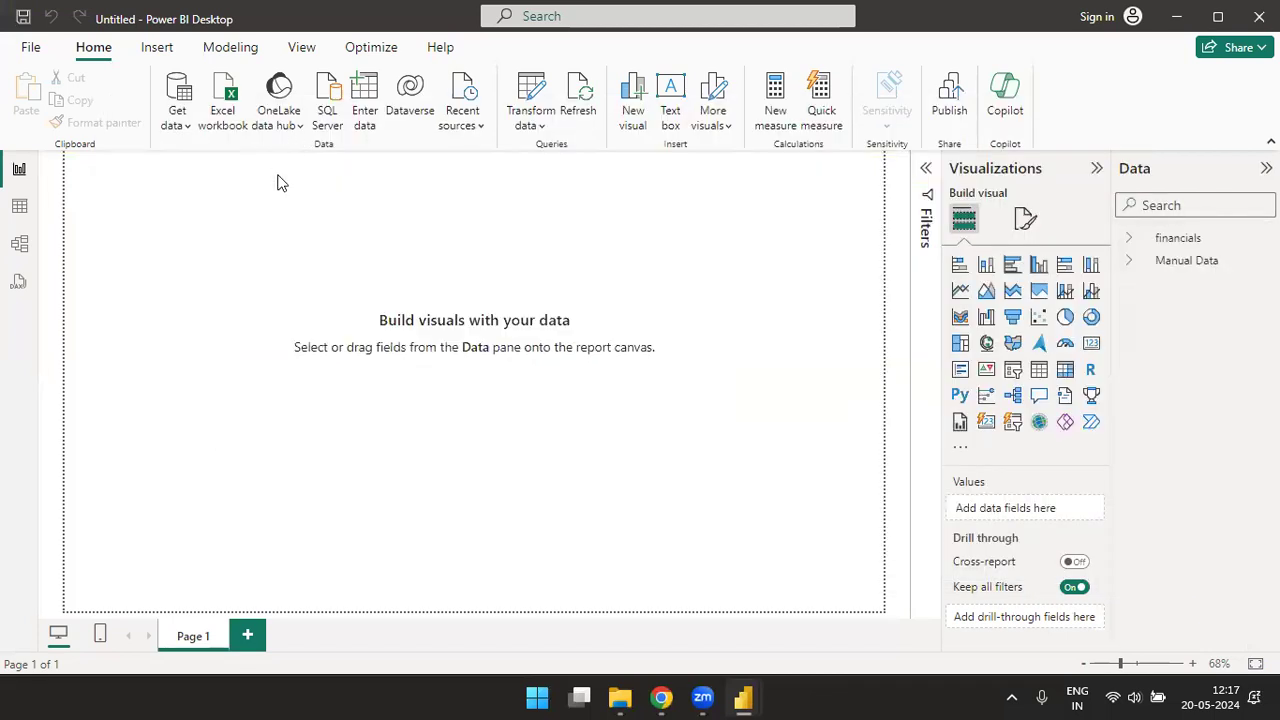
# - In the Power Query Editor, start a new parameter described as "Show only one country Data" and keep its type as Any
pyautogui.hotkey('alt', 'Tab')
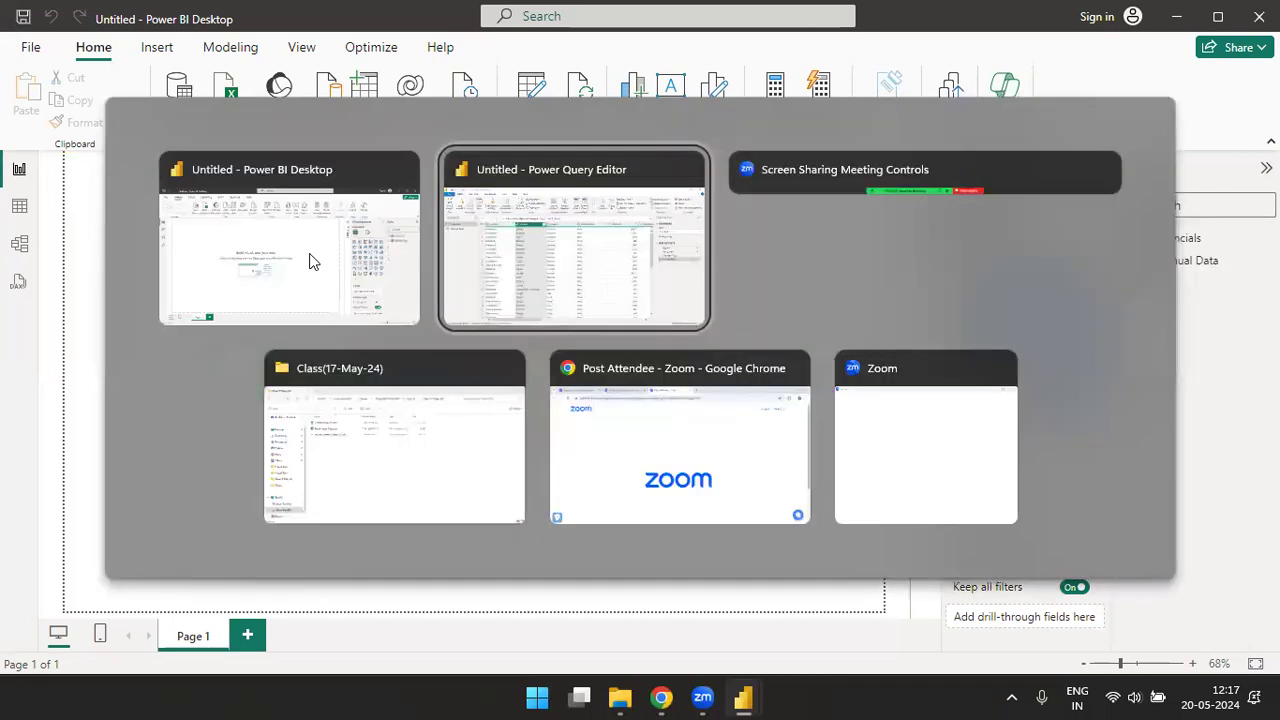
pyautogui.click(333, 101)
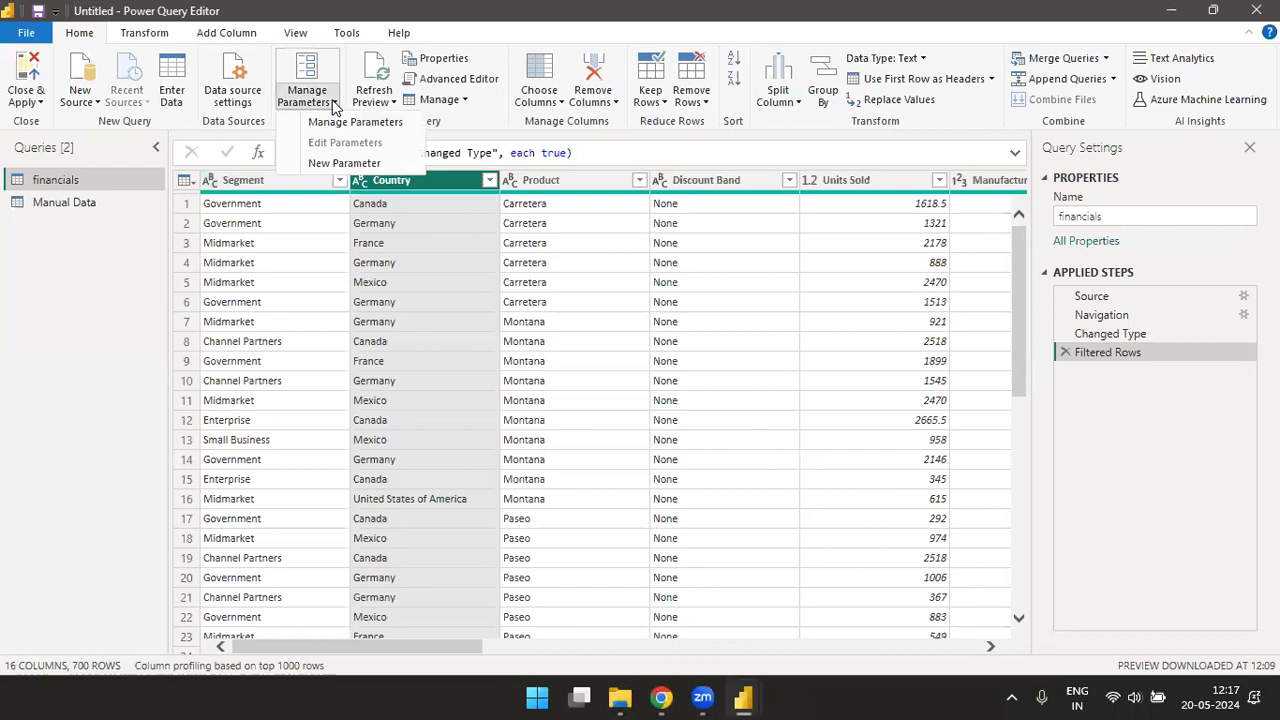
pyautogui.click(337, 168)
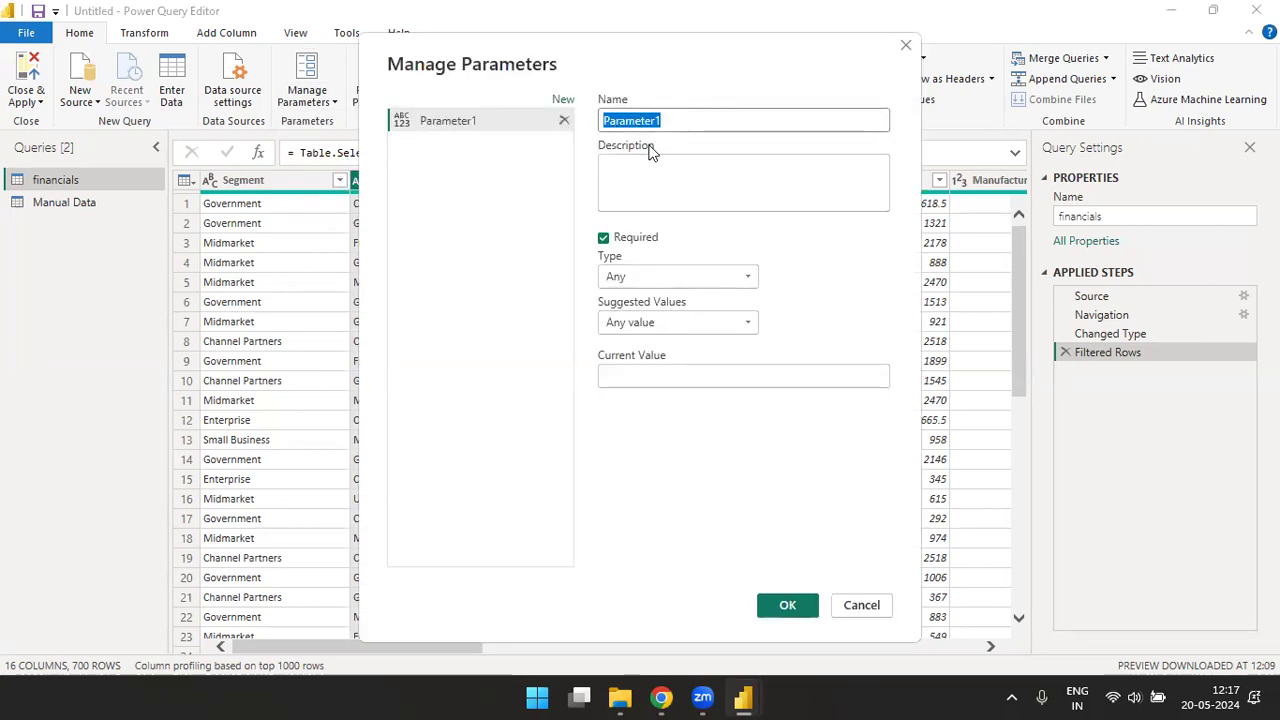
pyautogui.click(703, 120)
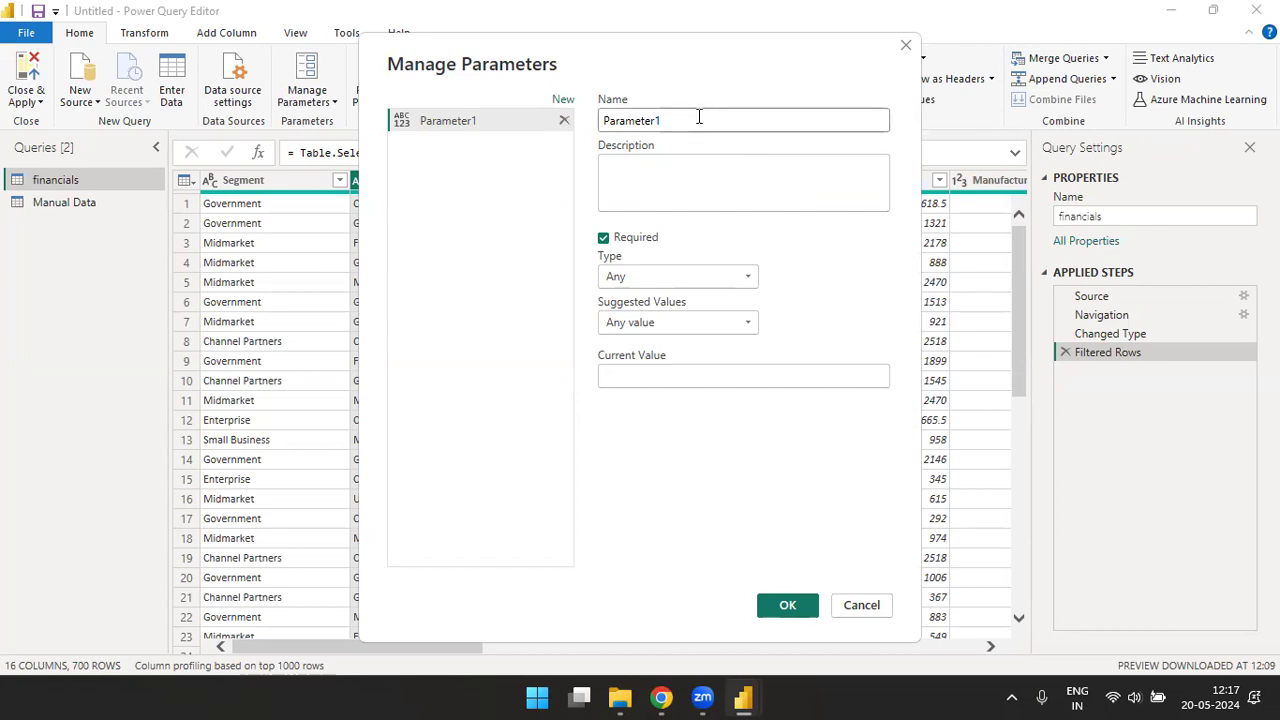
pyautogui.click(673, 170)
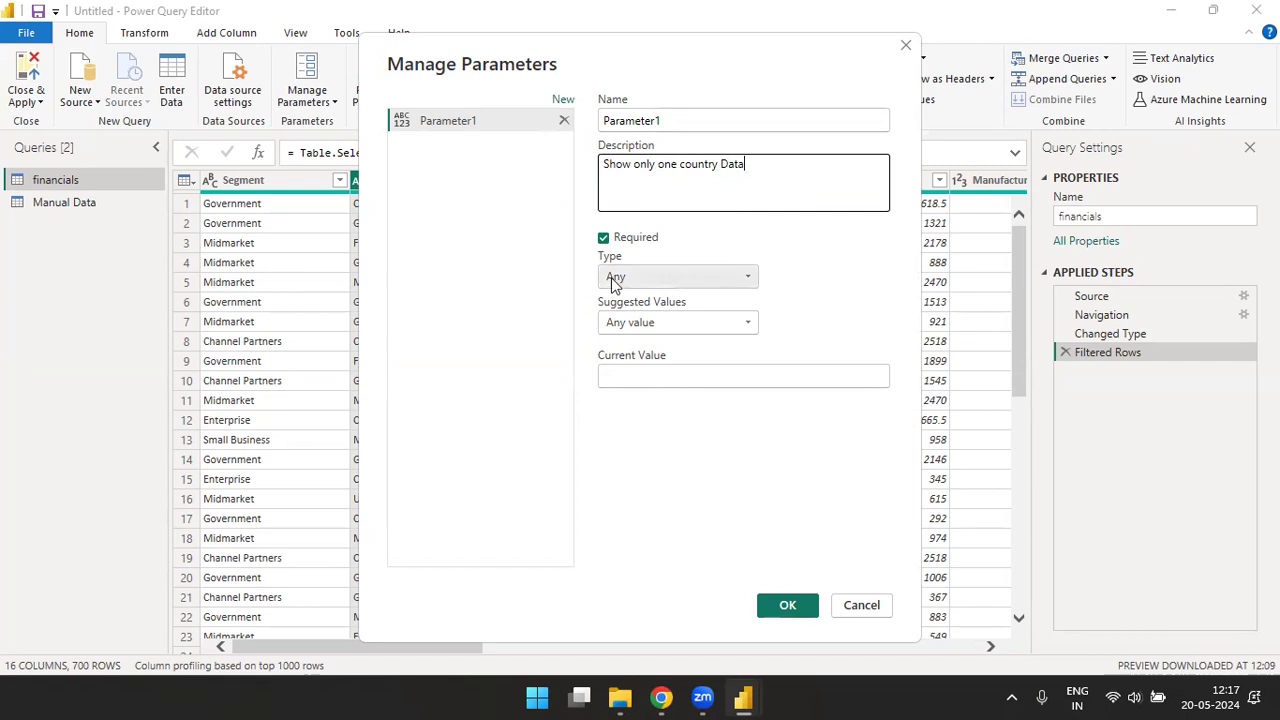
pyautogui.click(666, 280)
pyautogui.click(643, 299)
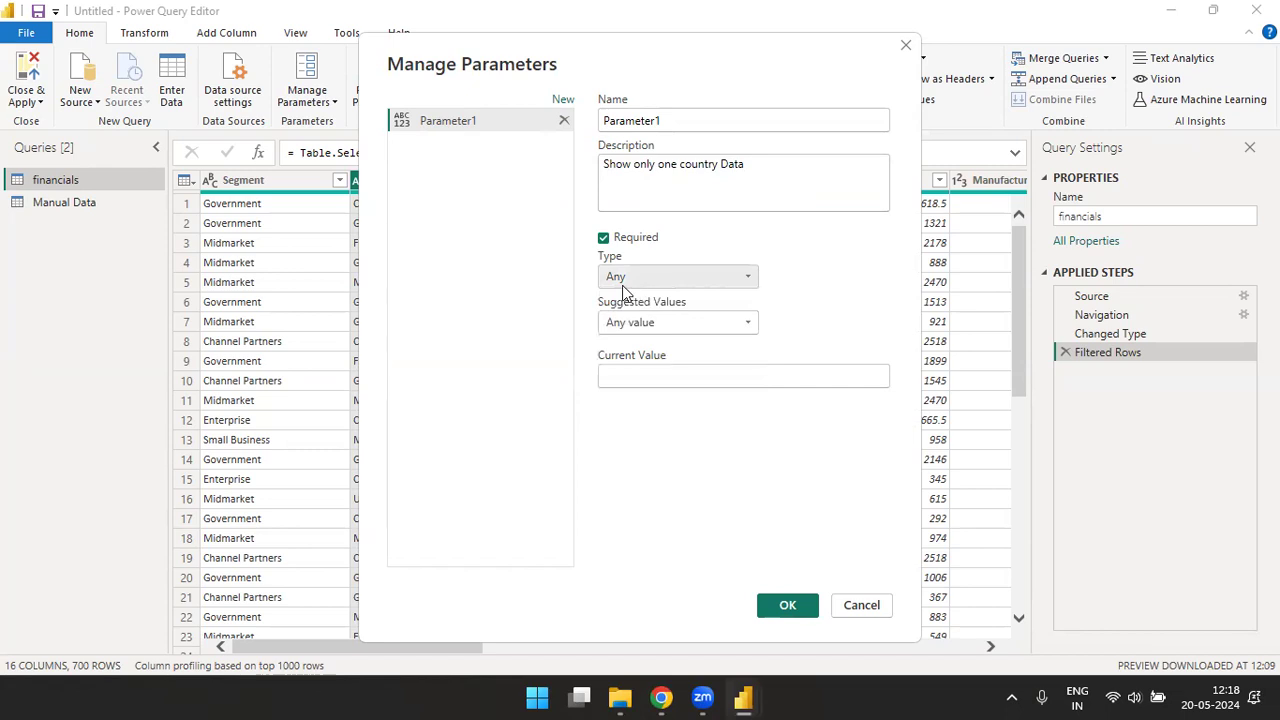
# - Keep the parameter's suggested values as Any value, set its current value to Canada and create it
pyautogui.click(745, 325)
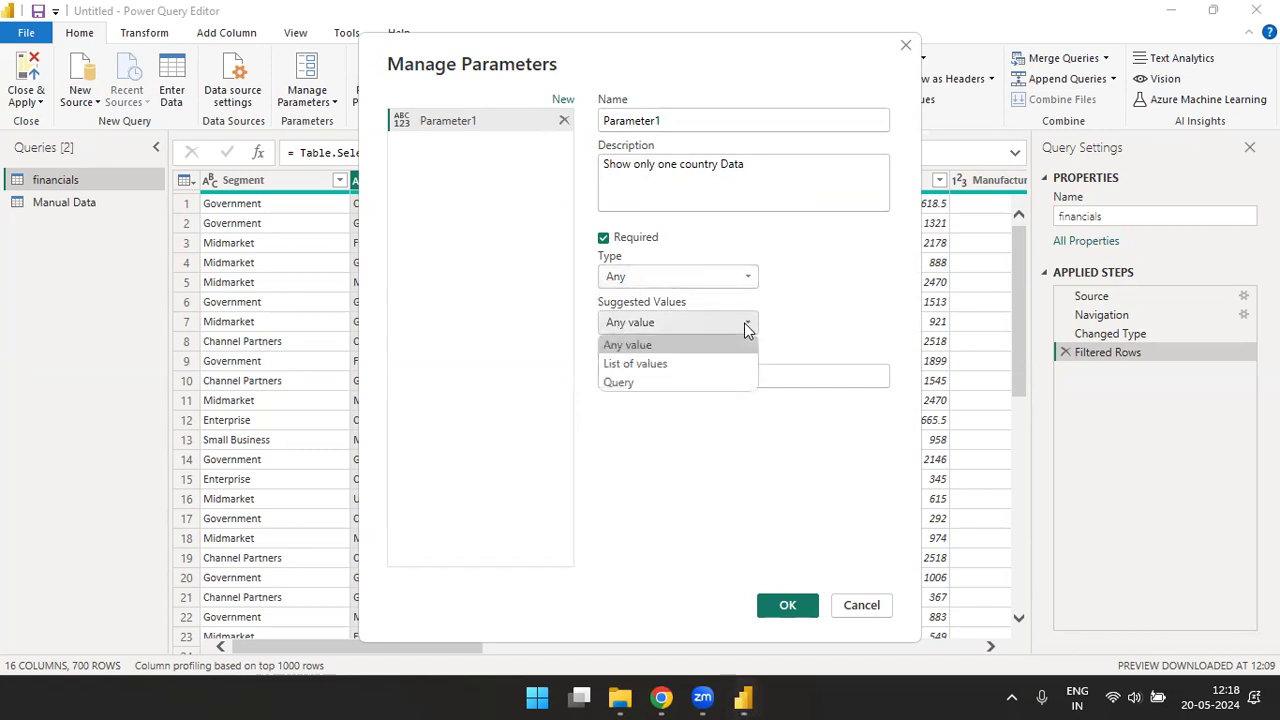
pyautogui.click(628, 347)
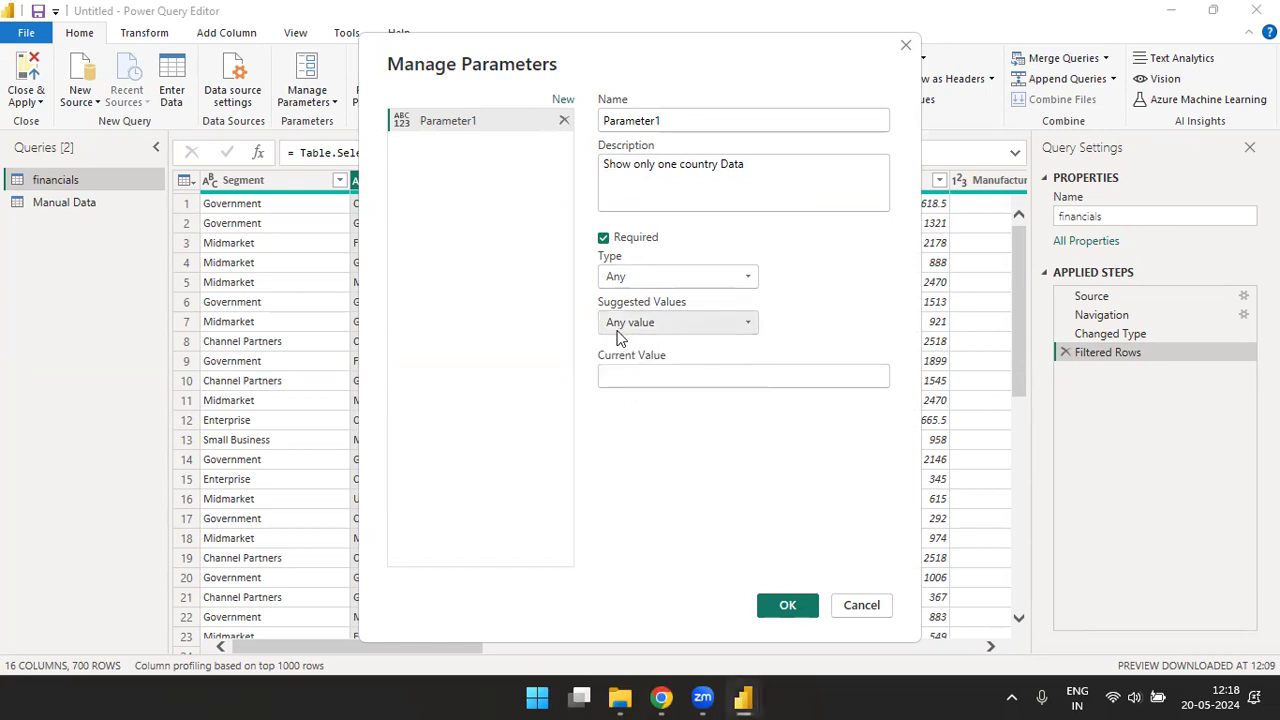
pyautogui.click(643, 376)
pyautogui.write('Canada')
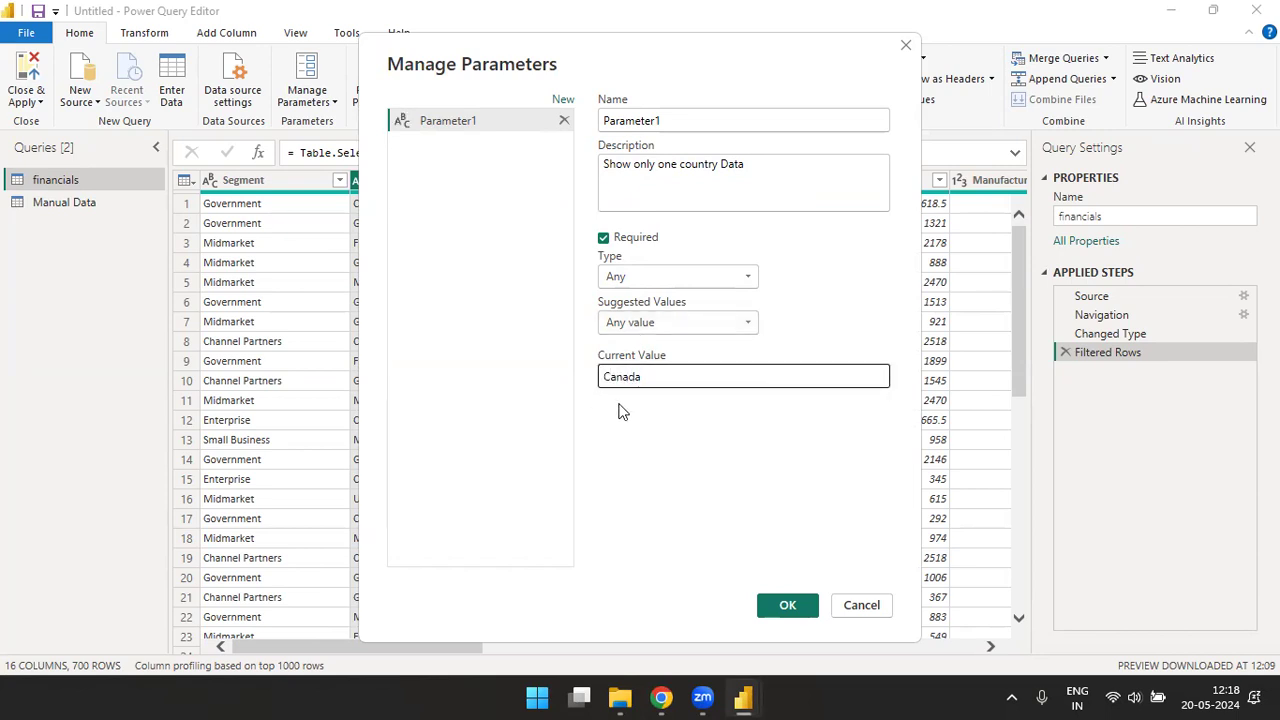
pyautogui.click(786, 607)
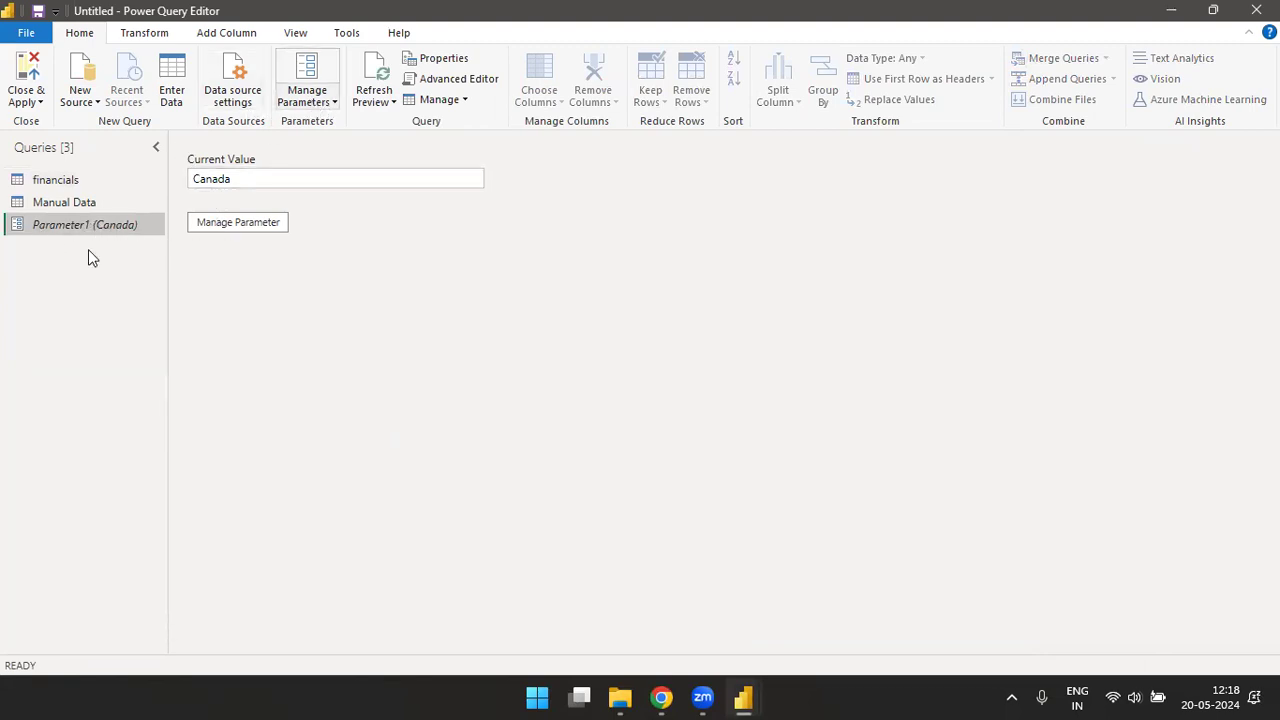
# - Filter the financials query with a text filter that keeps rows where Country equals Canada
pyautogui.click(74, 182)
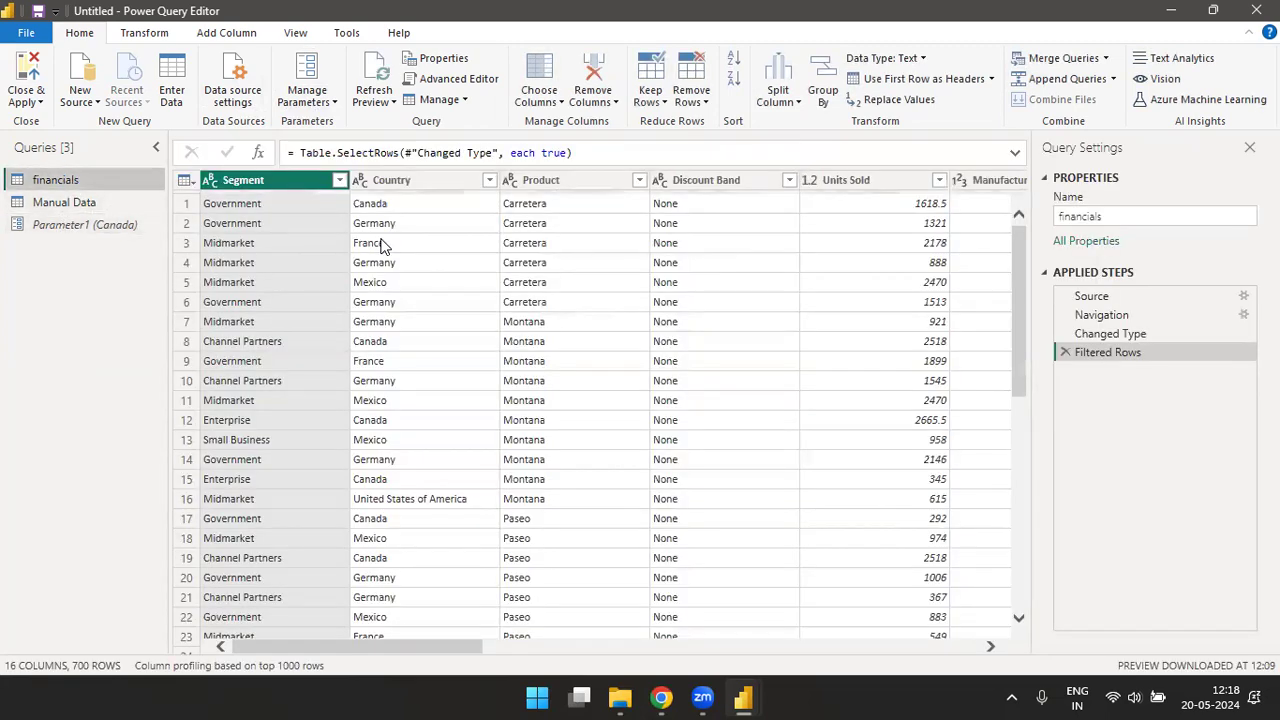
pyautogui.click(428, 186)
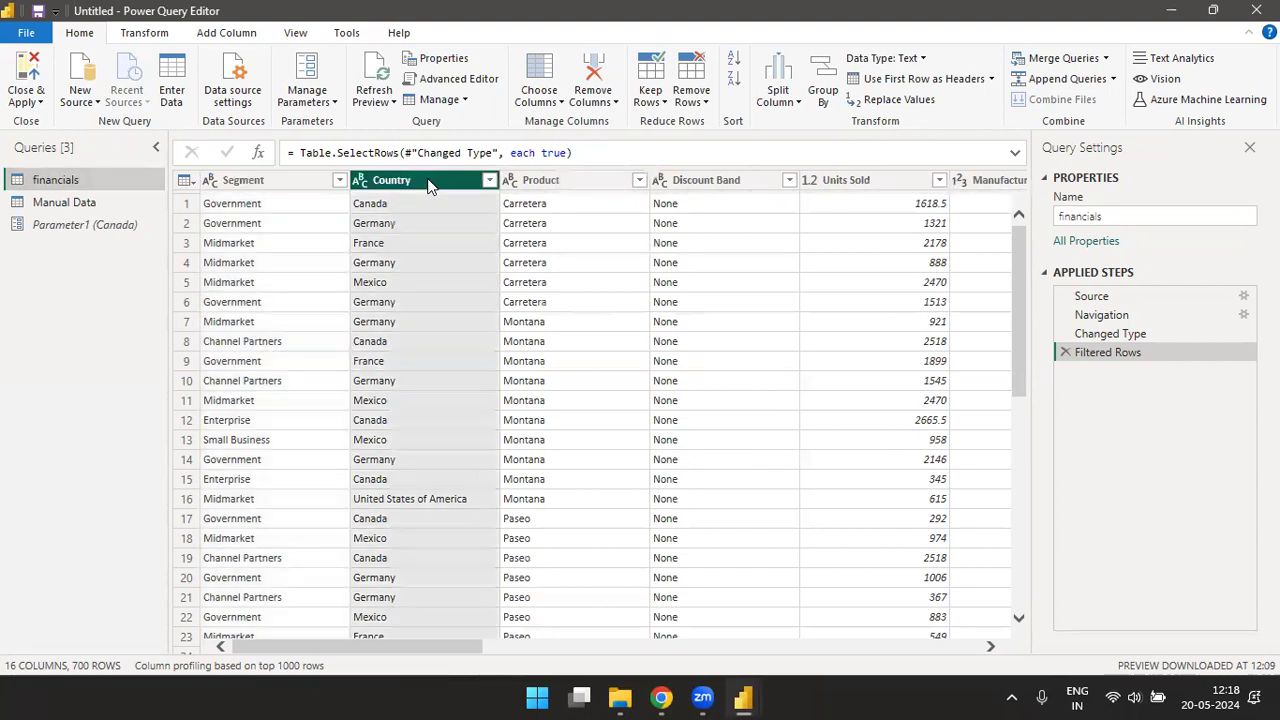
pyautogui.click(489, 181)
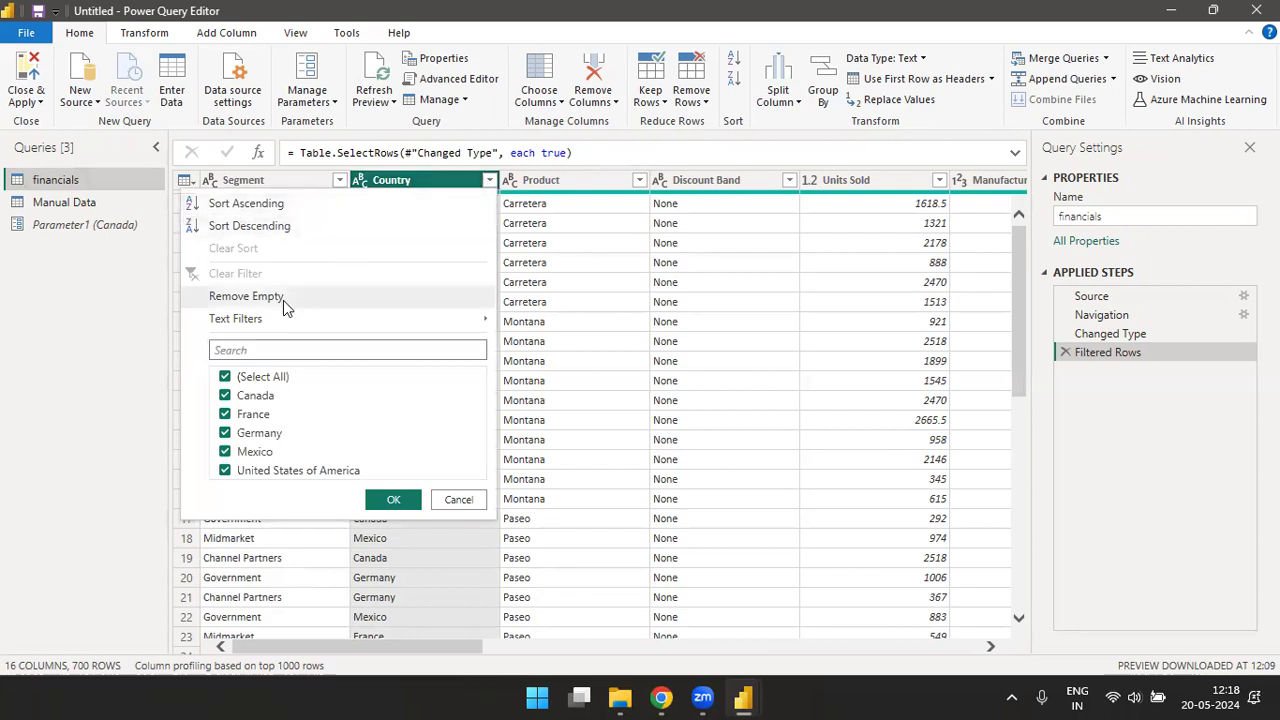
pyautogui.moveTo(238, 326)
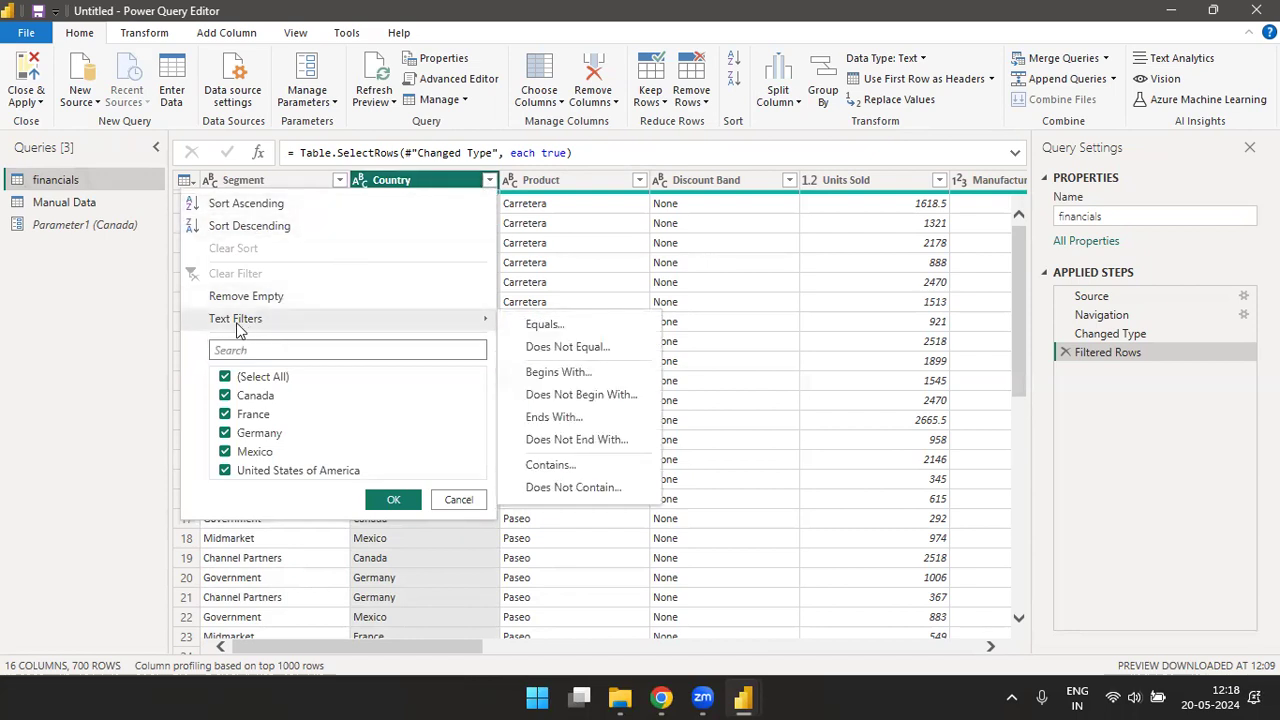
pyautogui.click(545, 327)
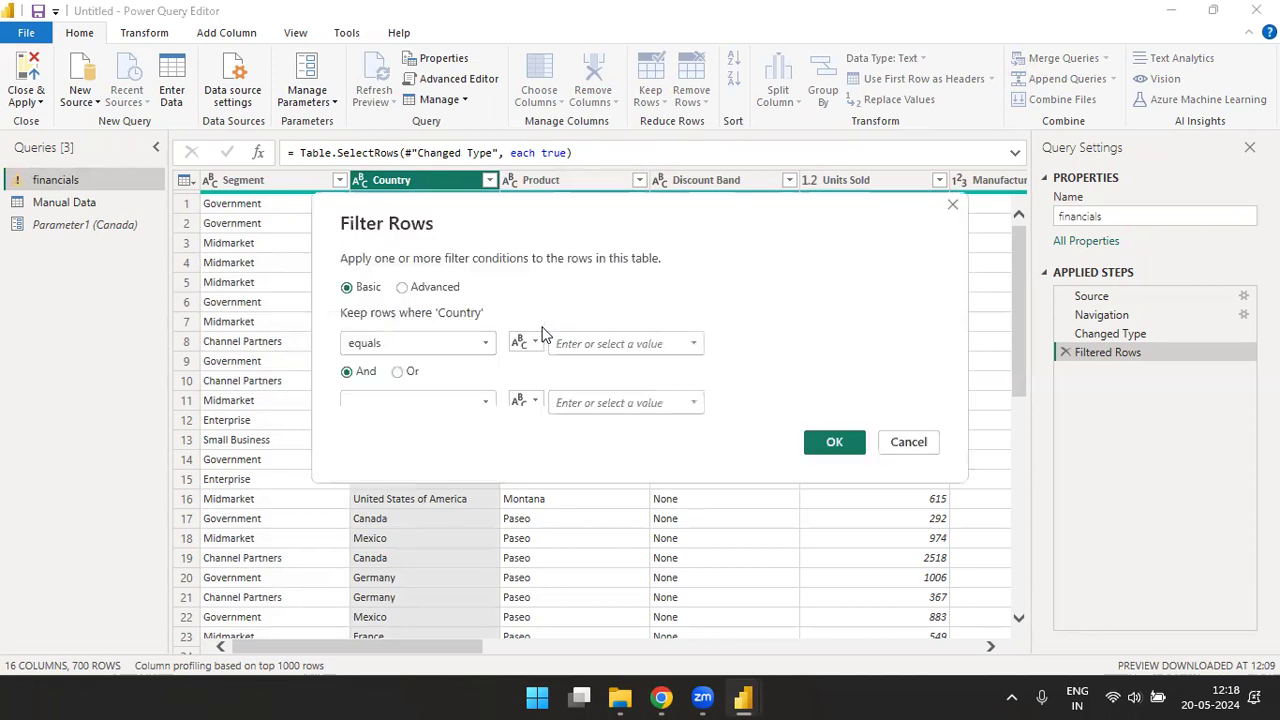
pyautogui.click(484, 345)
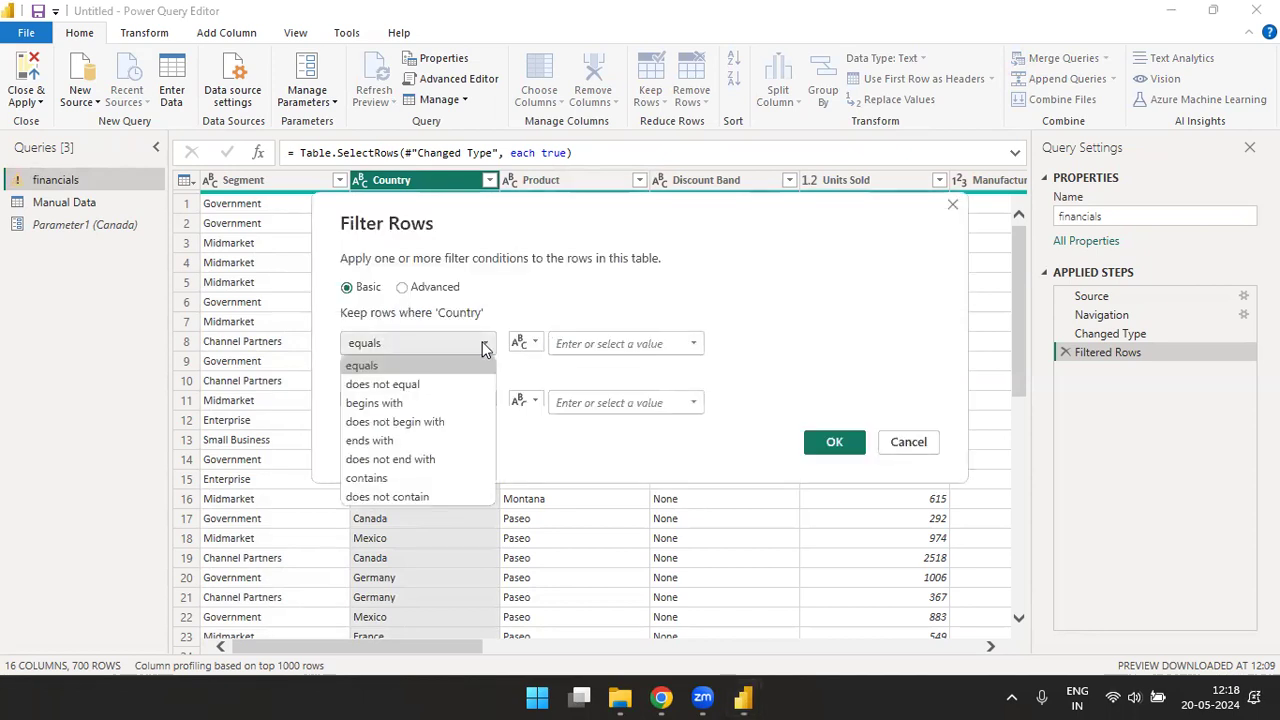
pyautogui.click(370, 366)
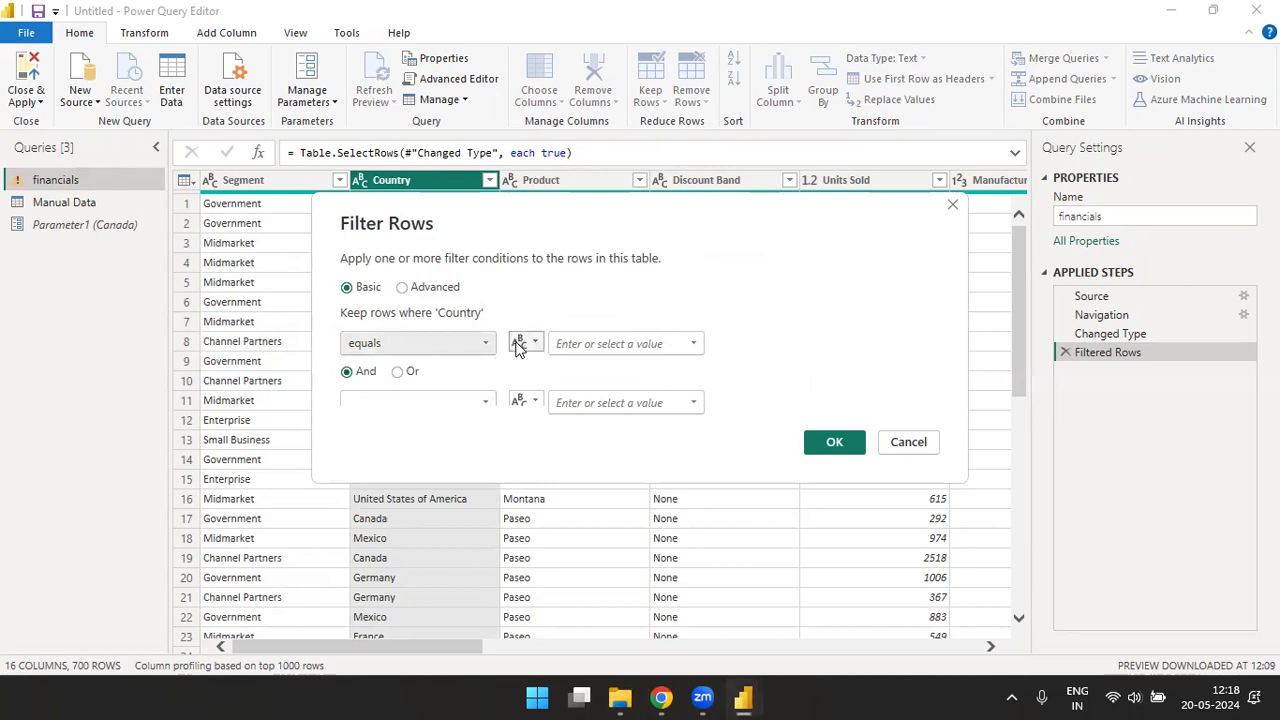
pyautogui.click(590, 344)
pyautogui.write('Canda')
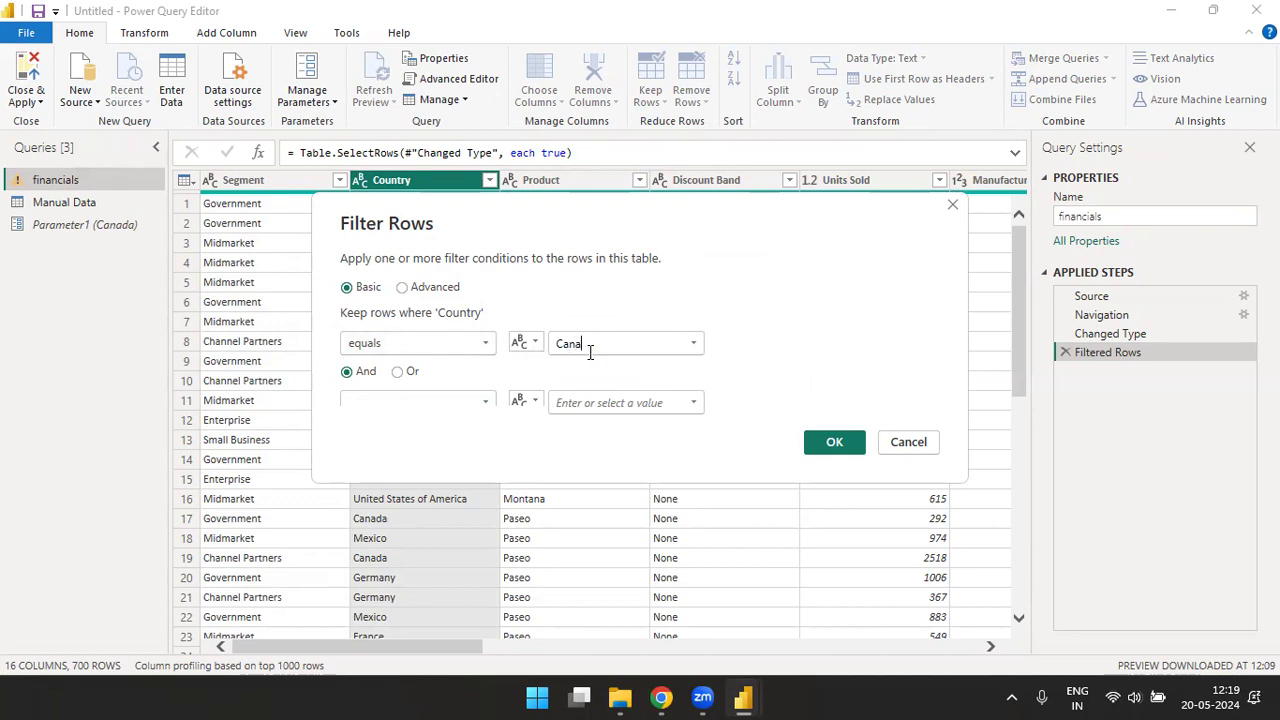
pyautogui.write('da')
pyautogui.click(829, 443)
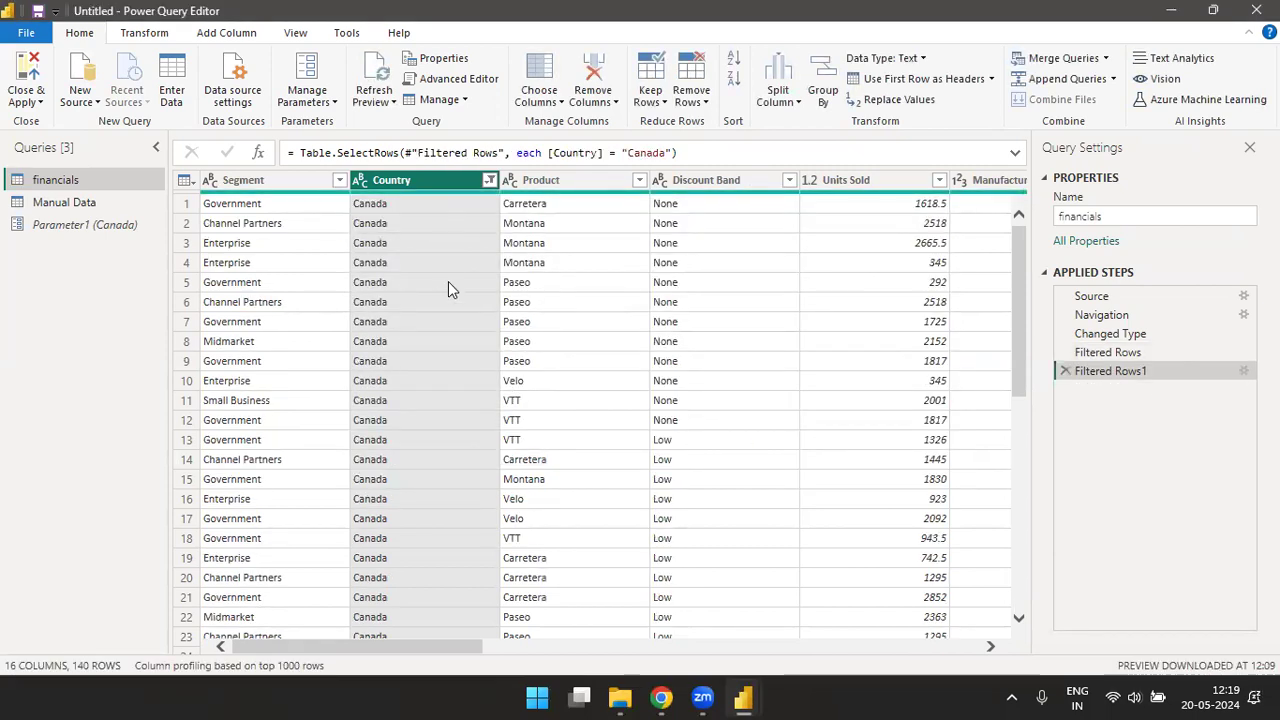
# - Apply the pending query changes in the Power BI Desktop report and add an enlarged table visual showing the Country field
pyautogui.hotkey('alt', 'Tab')
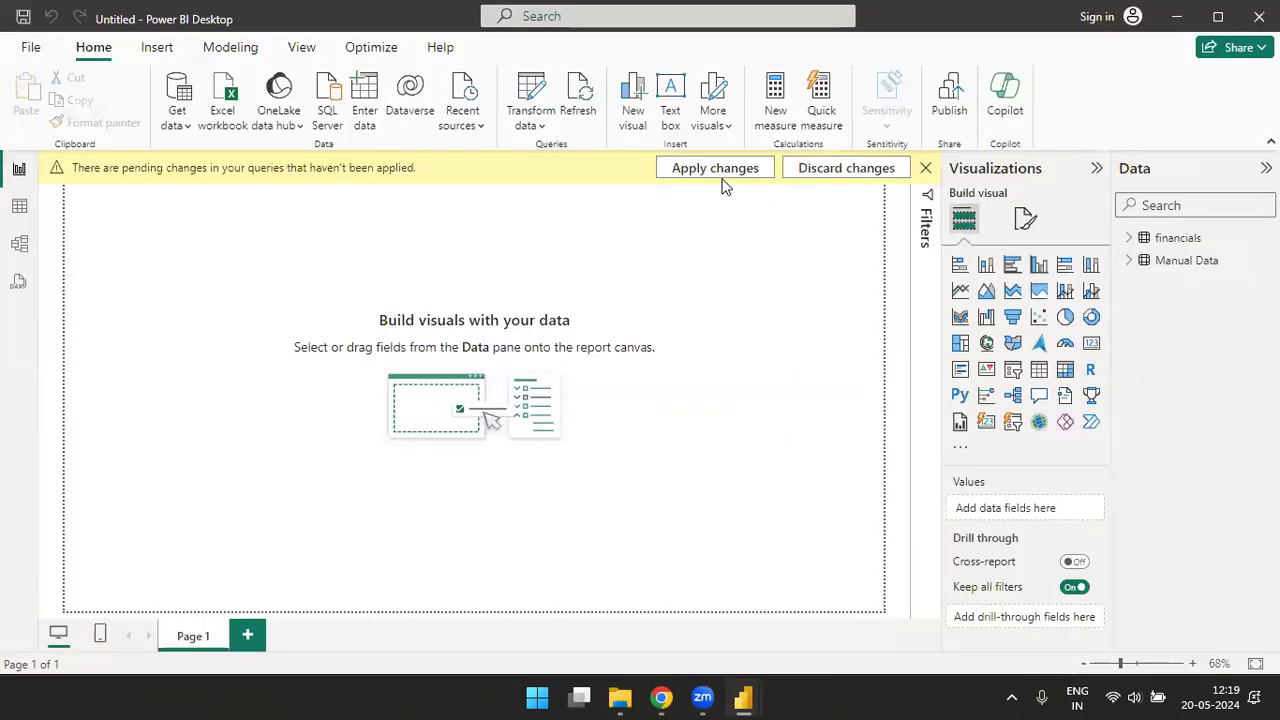
pyautogui.click(737, 171)
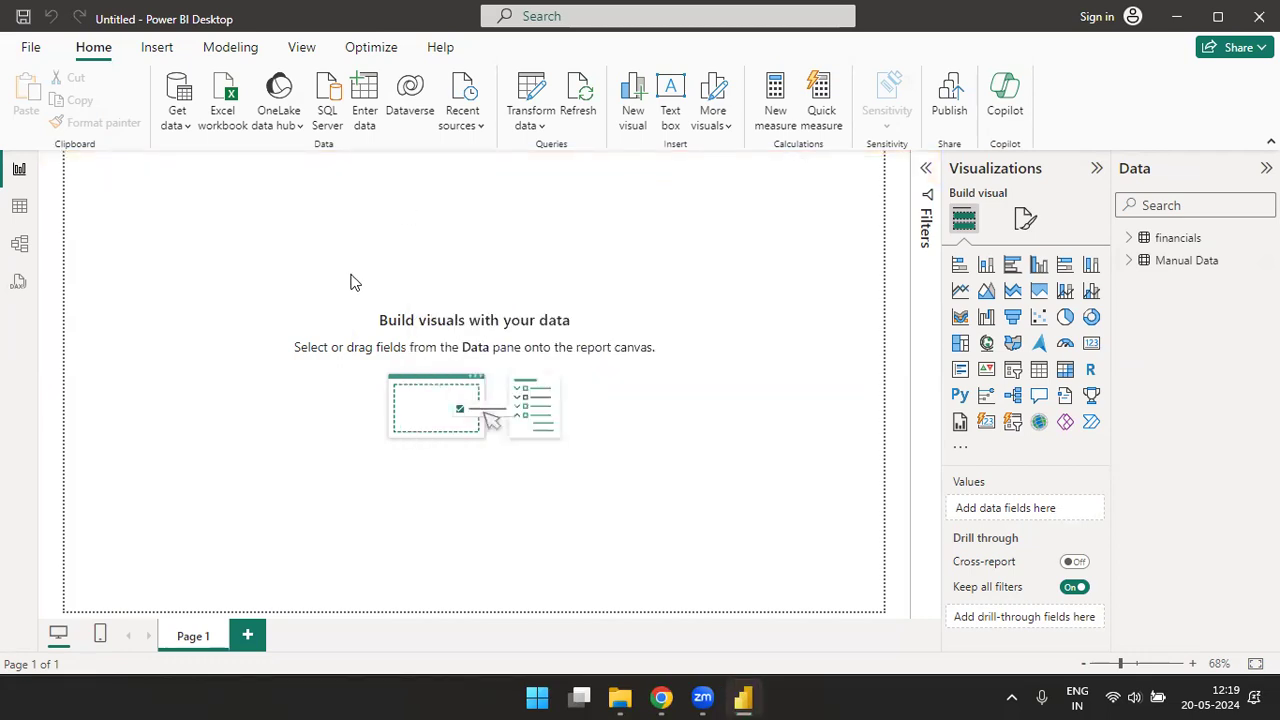
pyautogui.click(1129, 238)
pyautogui.moveTo(1193, 310); pyautogui.dragTo(1034, 514)
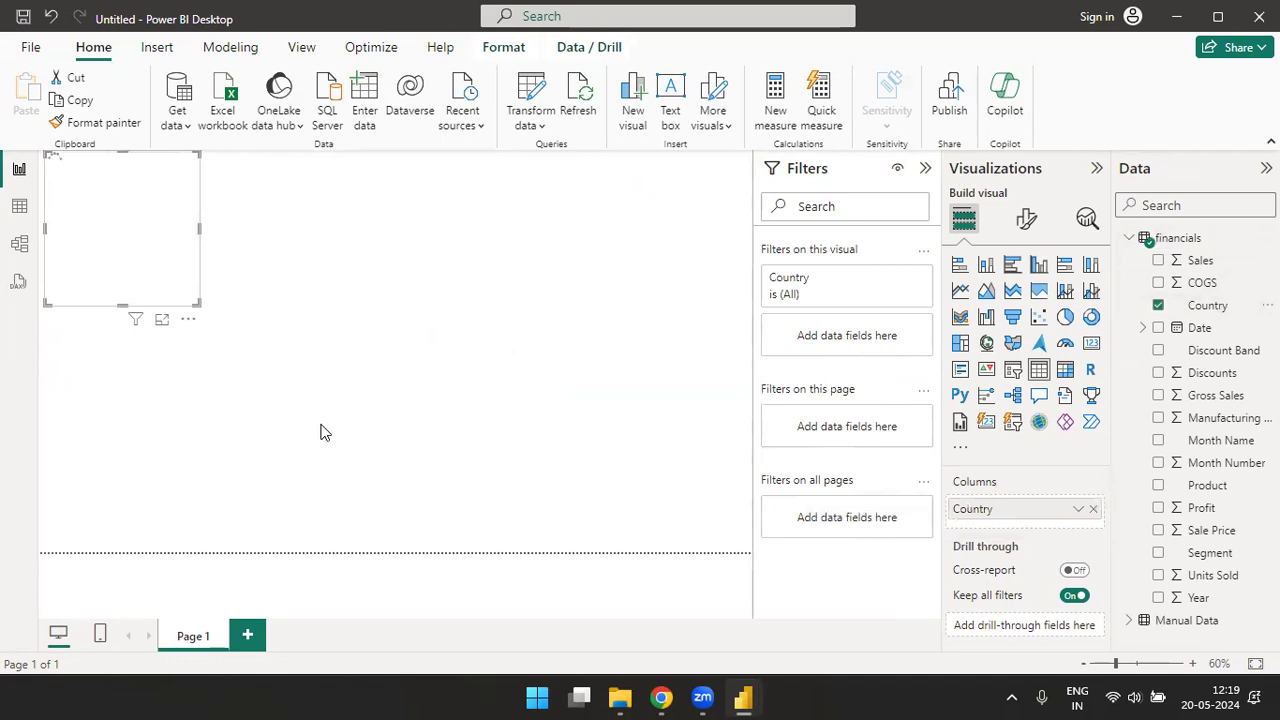
pyautogui.moveTo(326, 338); pyautogui.dragTo(348, 364)
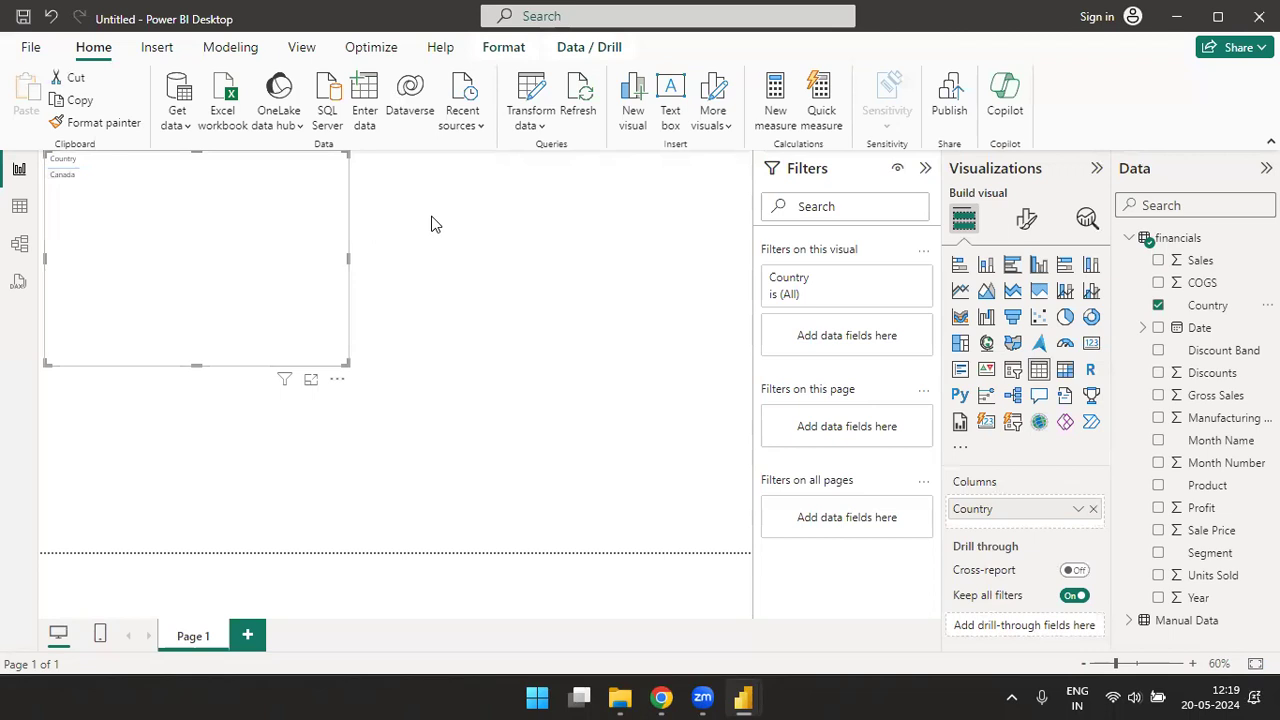
# - Review the current value of Parameter1 in the report's parameter editor and accept it
pyautogui.hotkey('alt', 'Tab')
pyautogui.hotkey('alt', 'Tab')
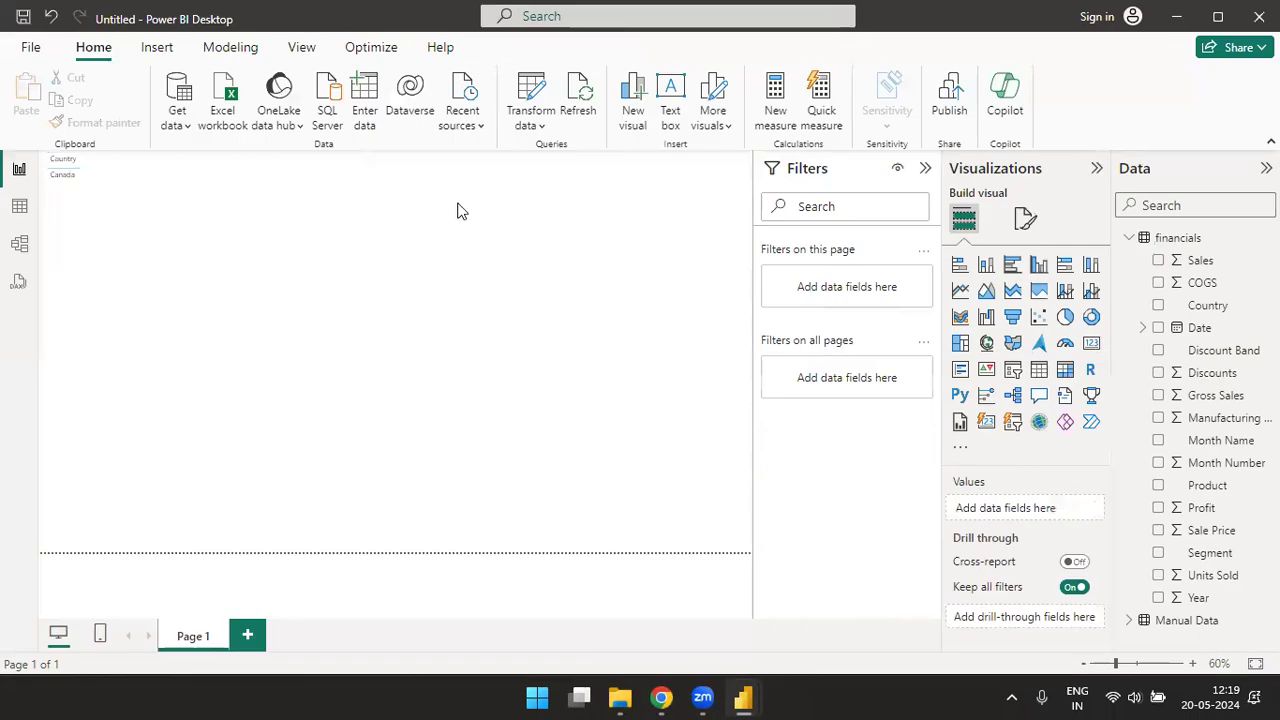
pyautogui.click(545, 122)
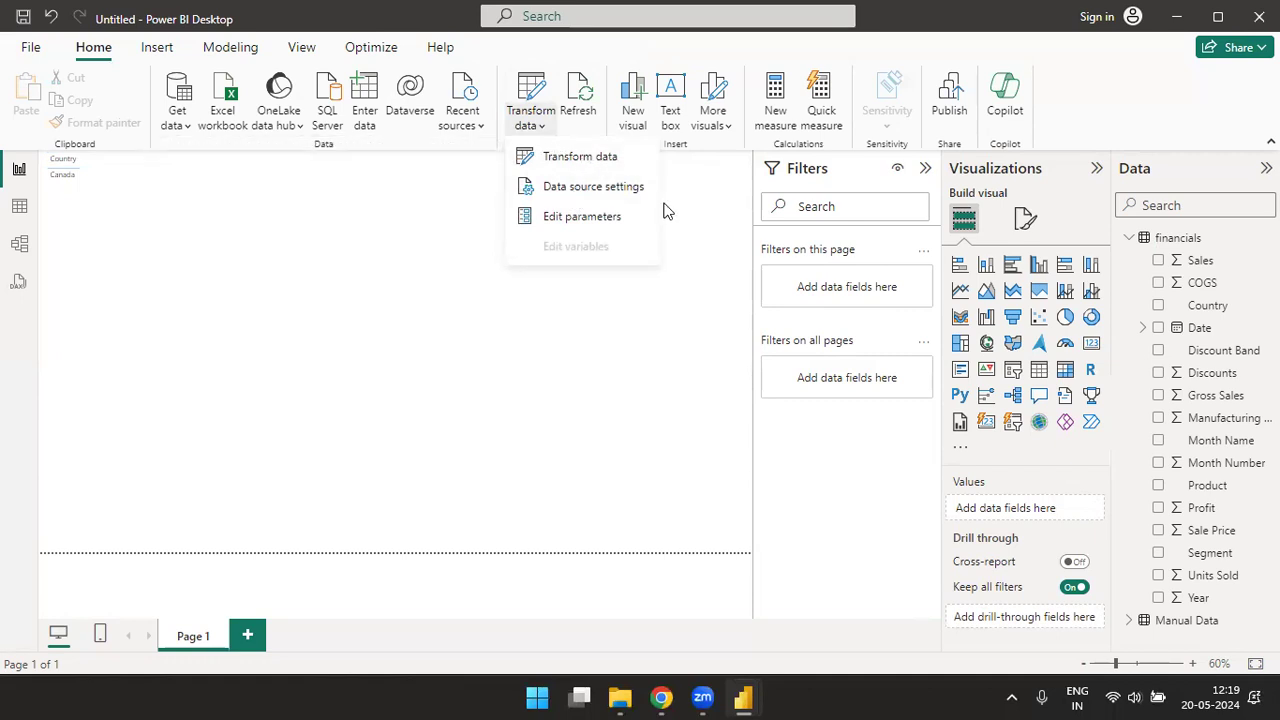
pyautogui.click(580, 218)
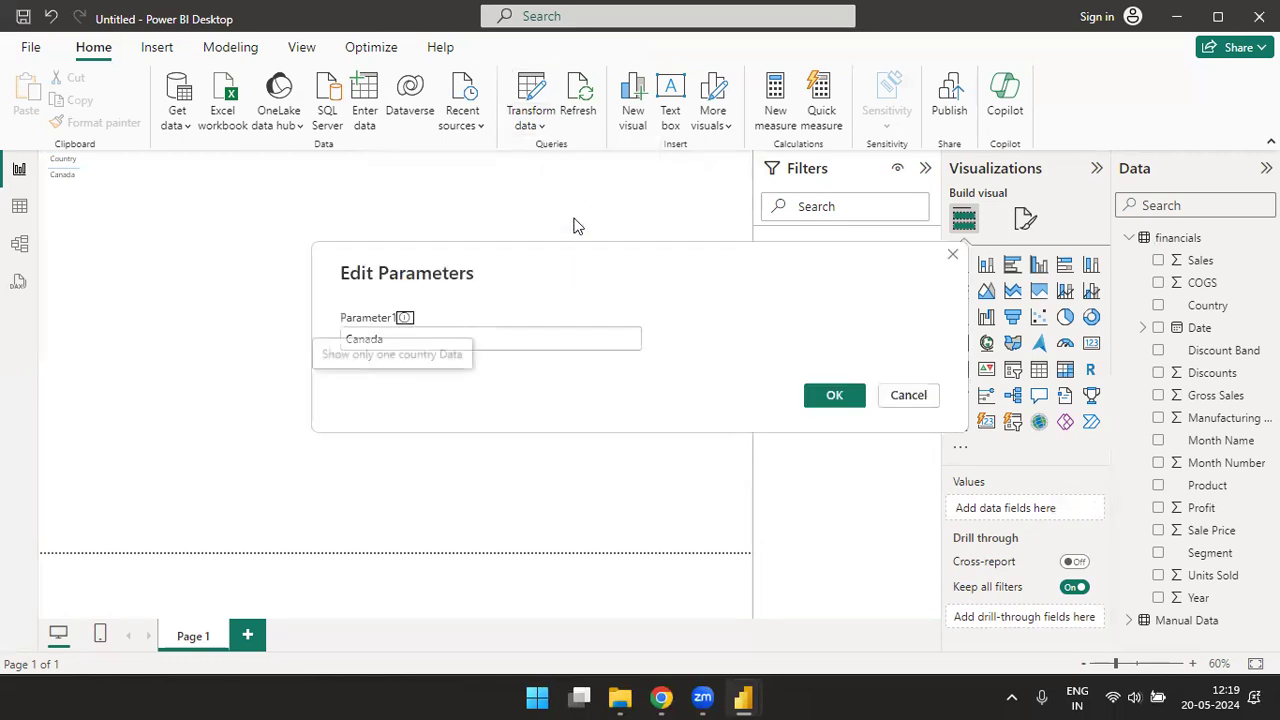
pyautogui.click(494, 334)
pyautogui.click(834, 395)
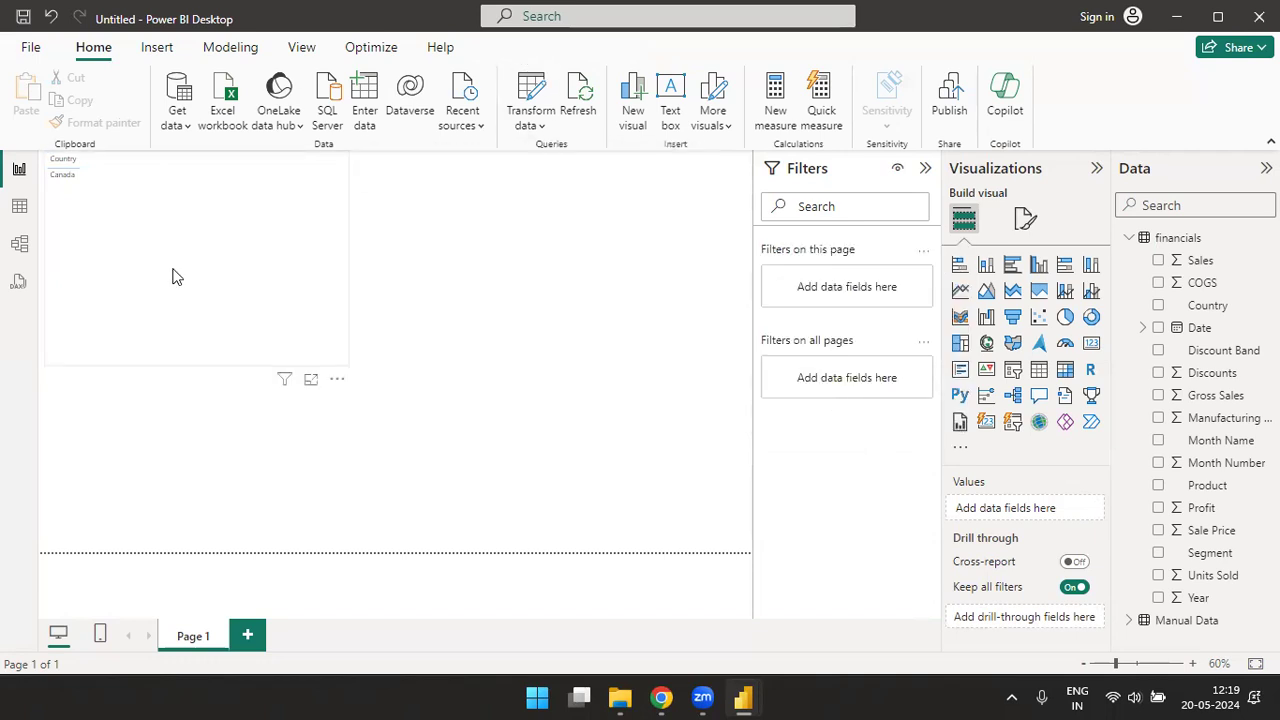
# - Switch back to the Power Query Editor and filter the financials query to rows where Country equals the parameter Parameter1
pyautogui.hotkey('alt', 'Tab')
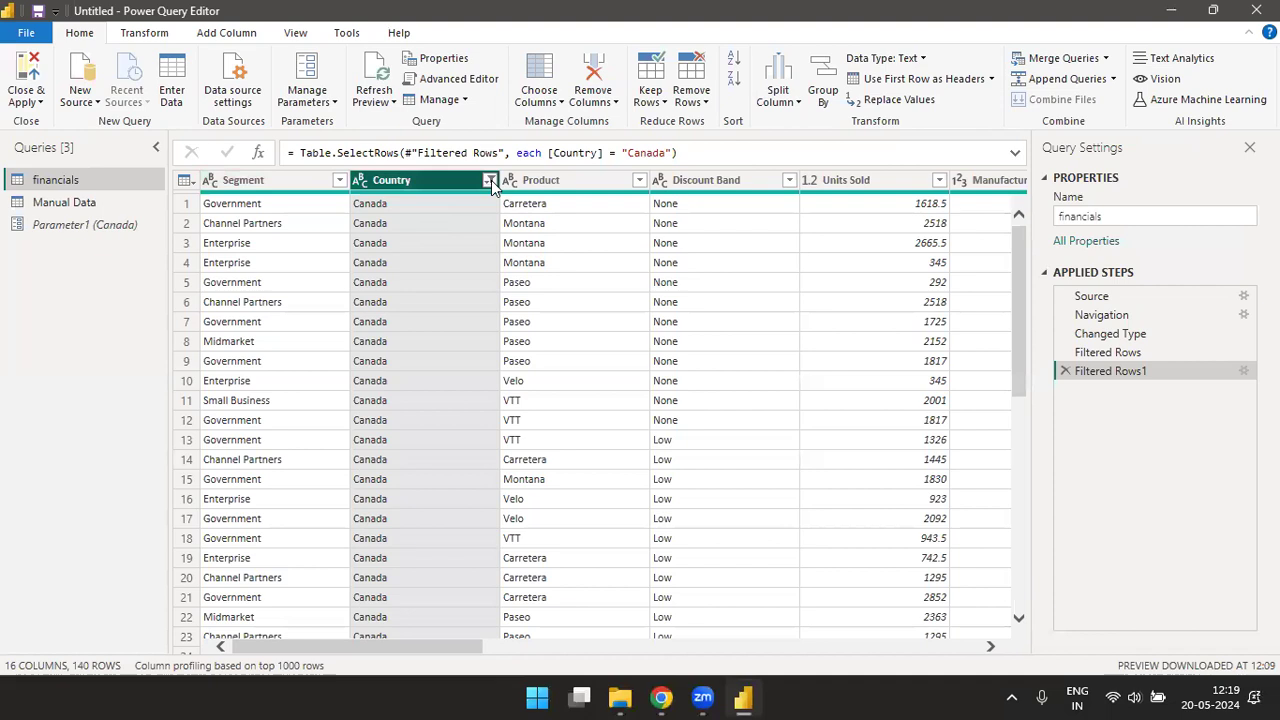
pyautogui.click(491, 180)
pyautogui.moveTo(470, 322)
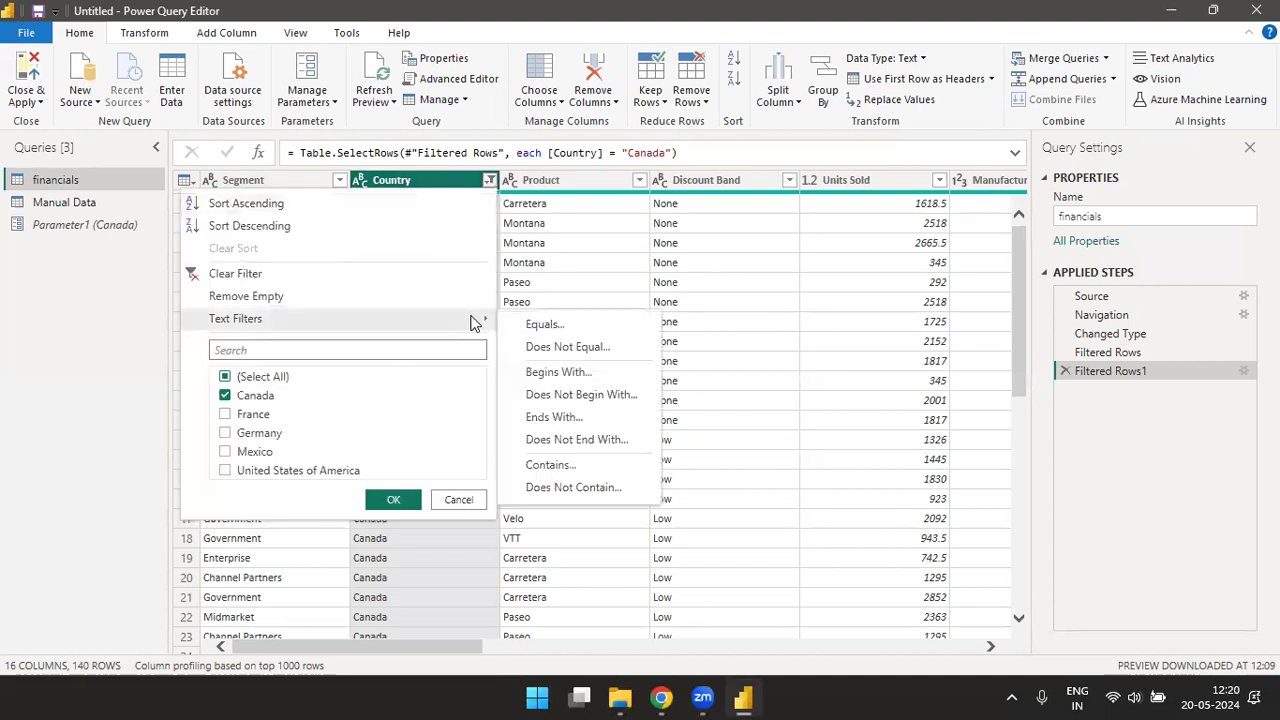
pyautogui.click(545, 324)
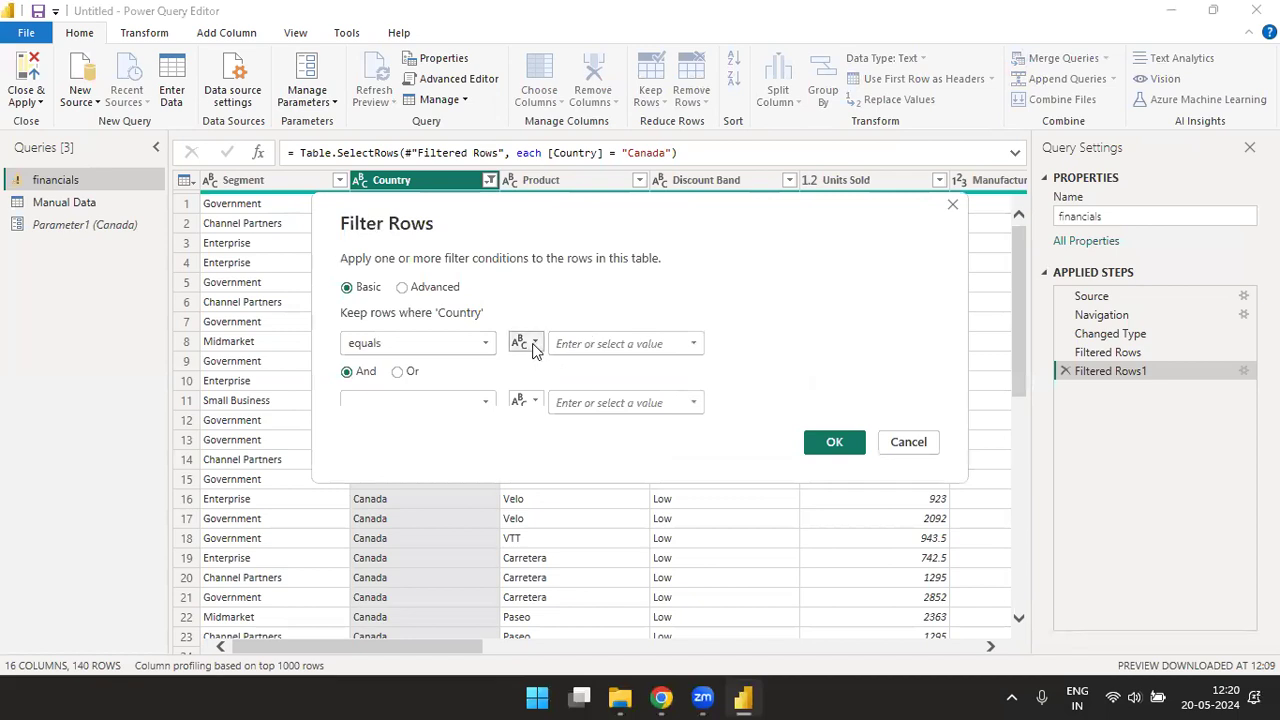
pyautogui.click(533, 343)
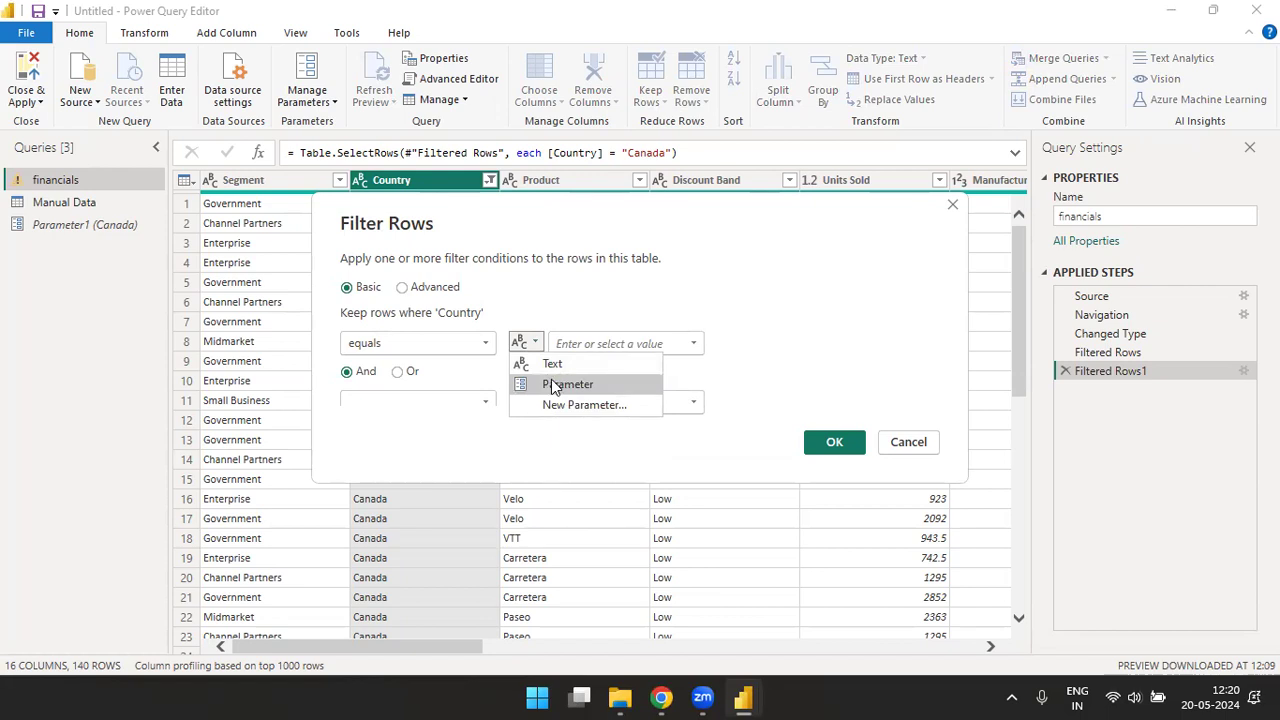
pyautogui.click(555, 387)
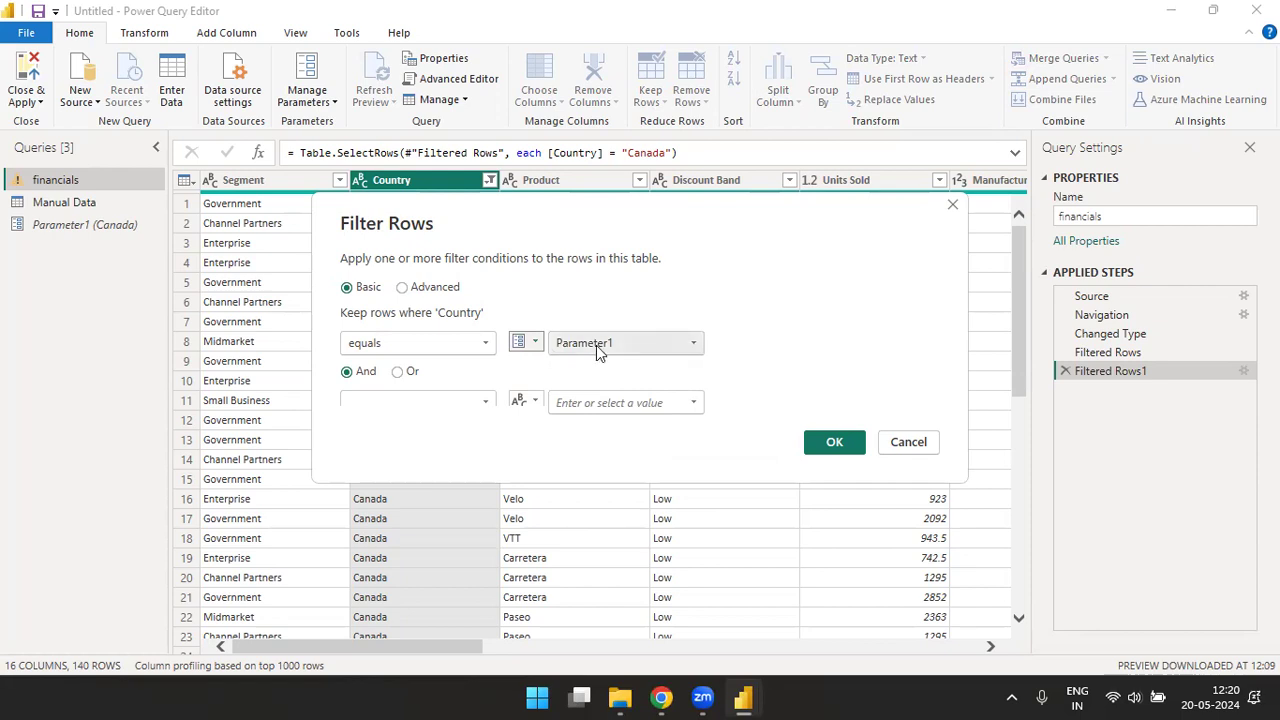
pyautogui.click(834, 446)
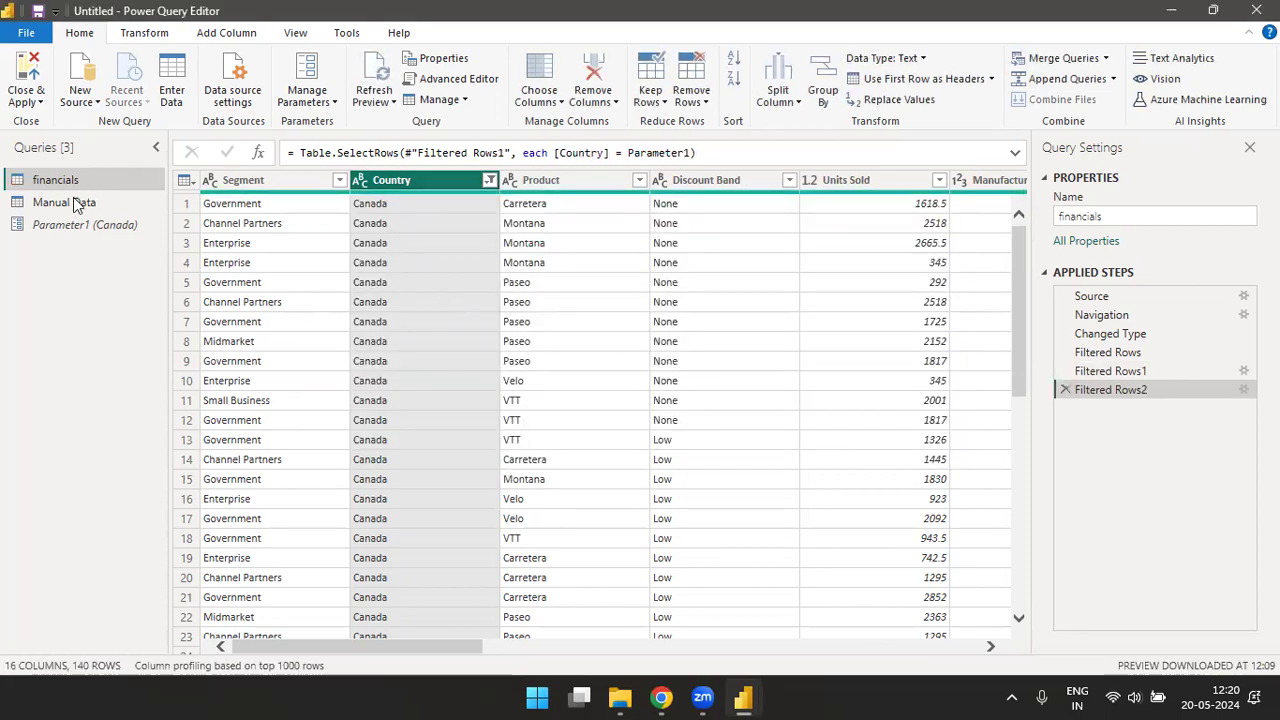
# - Set the current value of Parameter1 to Germany
pyautogui.click(55, 224)
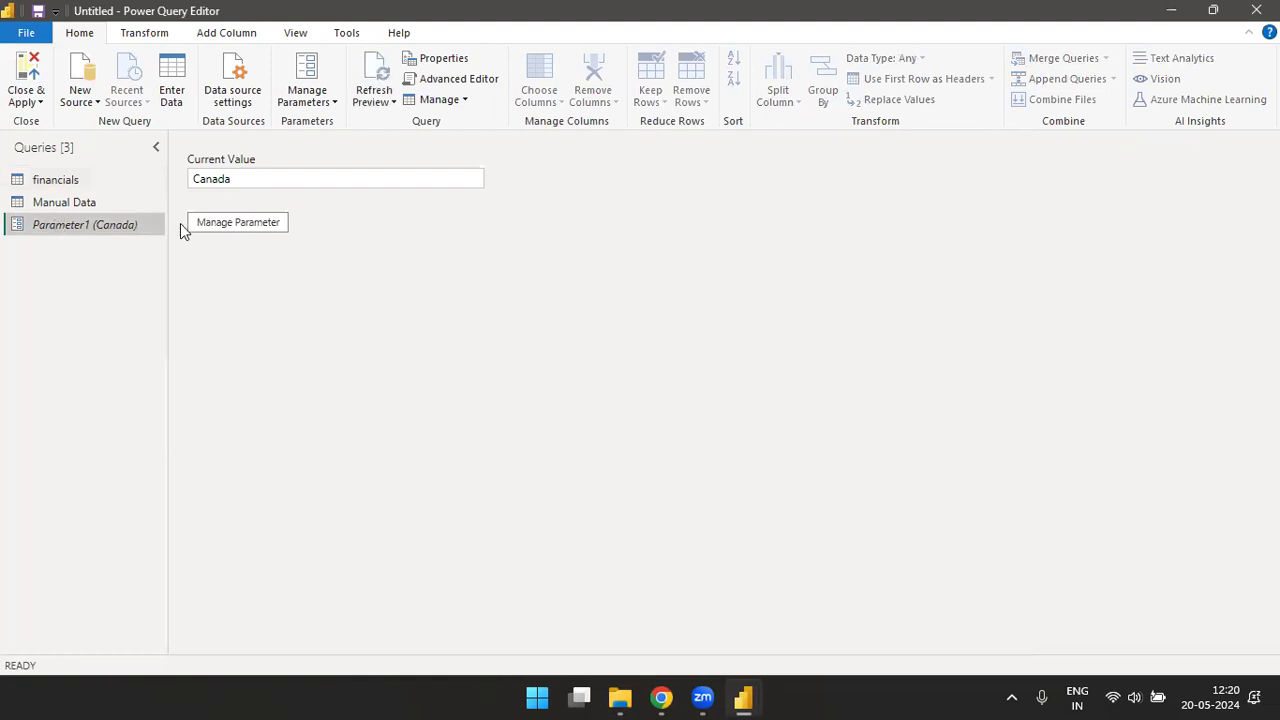
pyautogui.doubleClick(236, 179)
pyautogui.write('We')
pyautogui.press('BackSpace')
pyautogui.press('BackSpace')
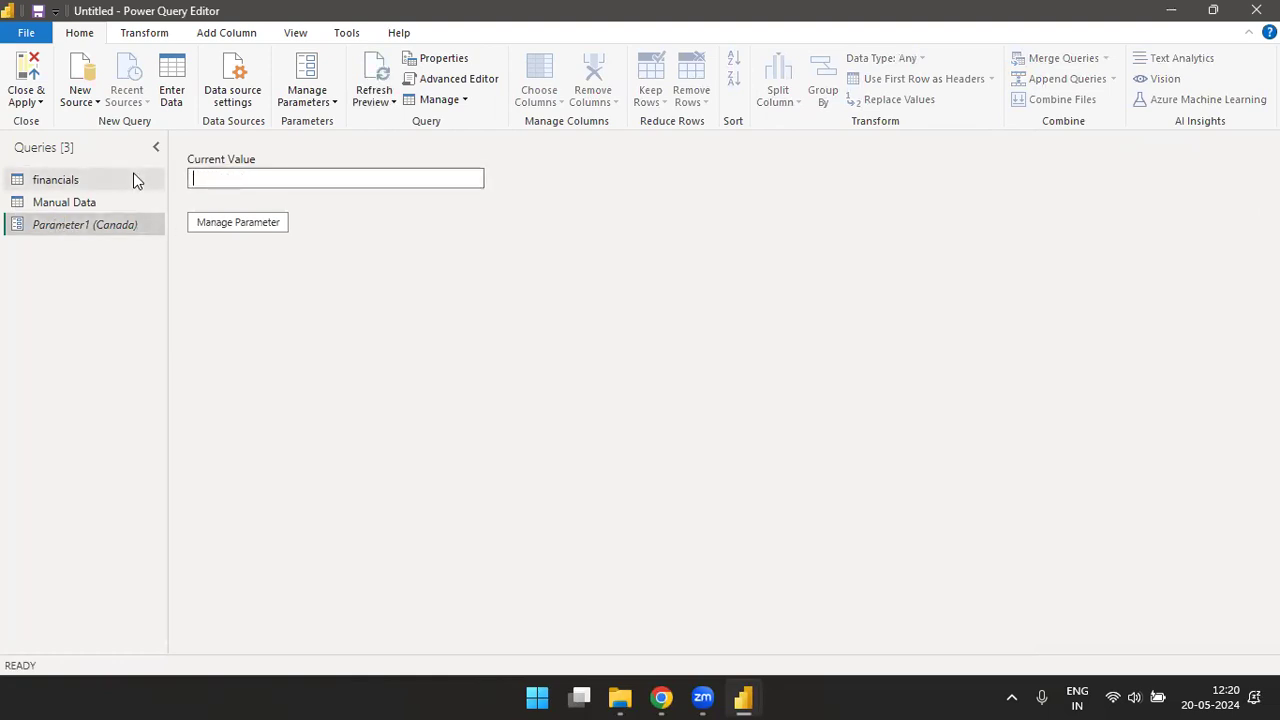
pyautogui.write('any')
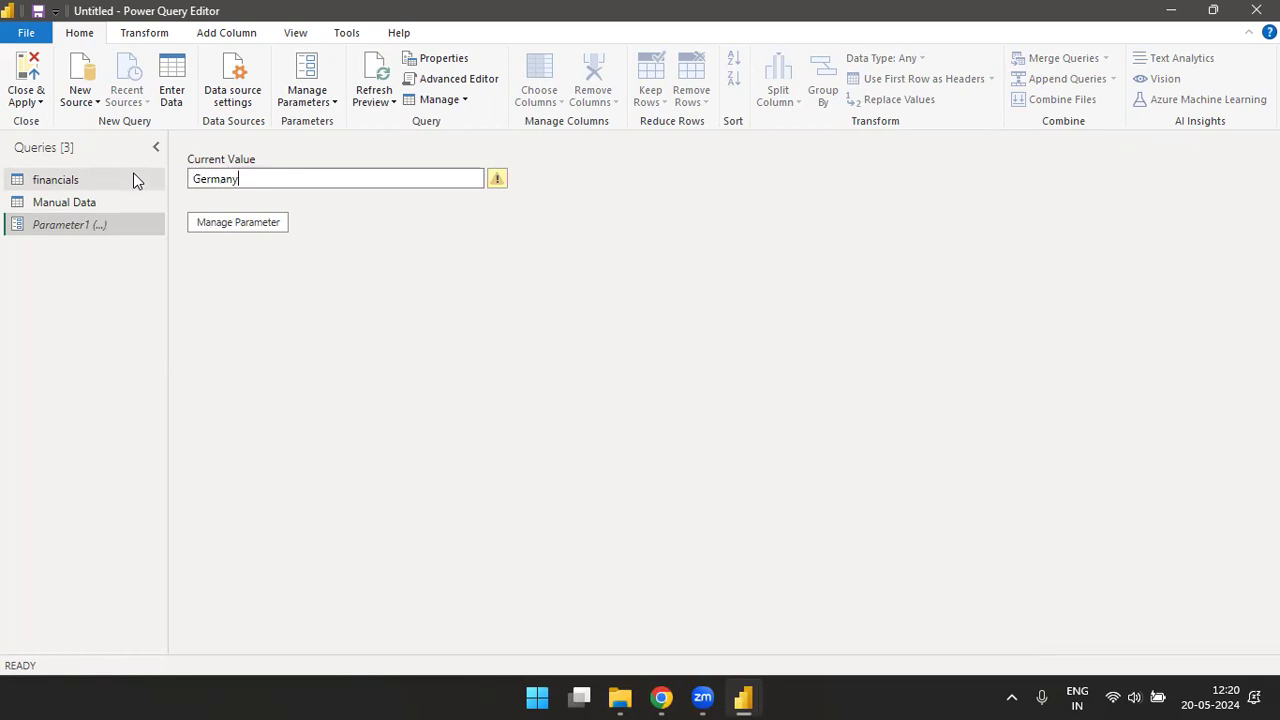
pyautogui.press('Return')
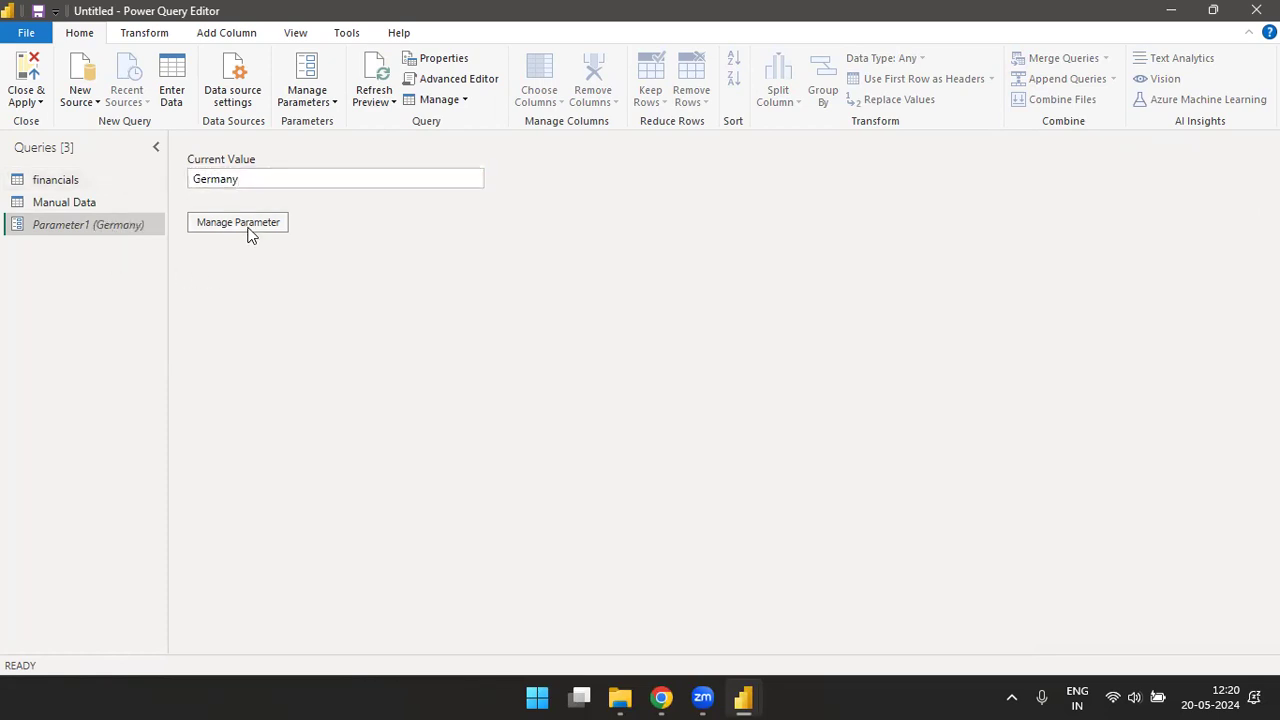
# - Review Parameter1's settings and examine how its current value affects the rows of the financials query
pyautogui.click(249, 229)
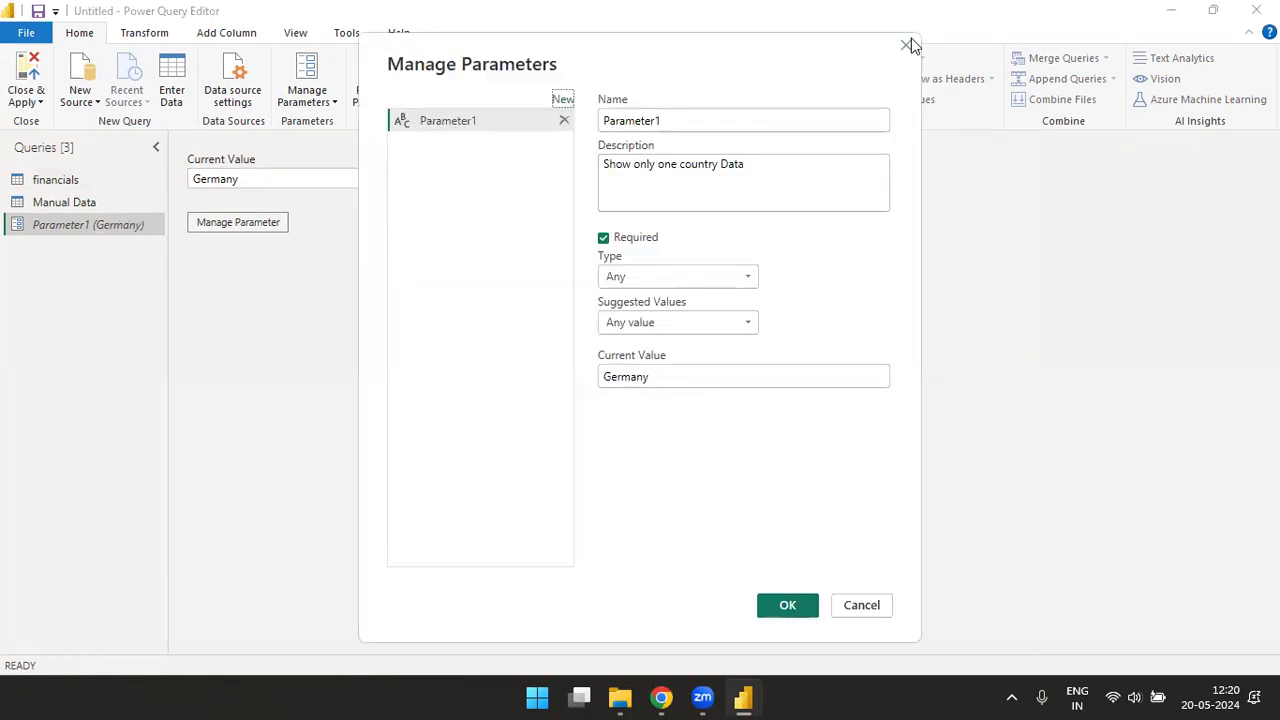
pyautogui.click(910, 44)
pyautogui.click(56, 181)
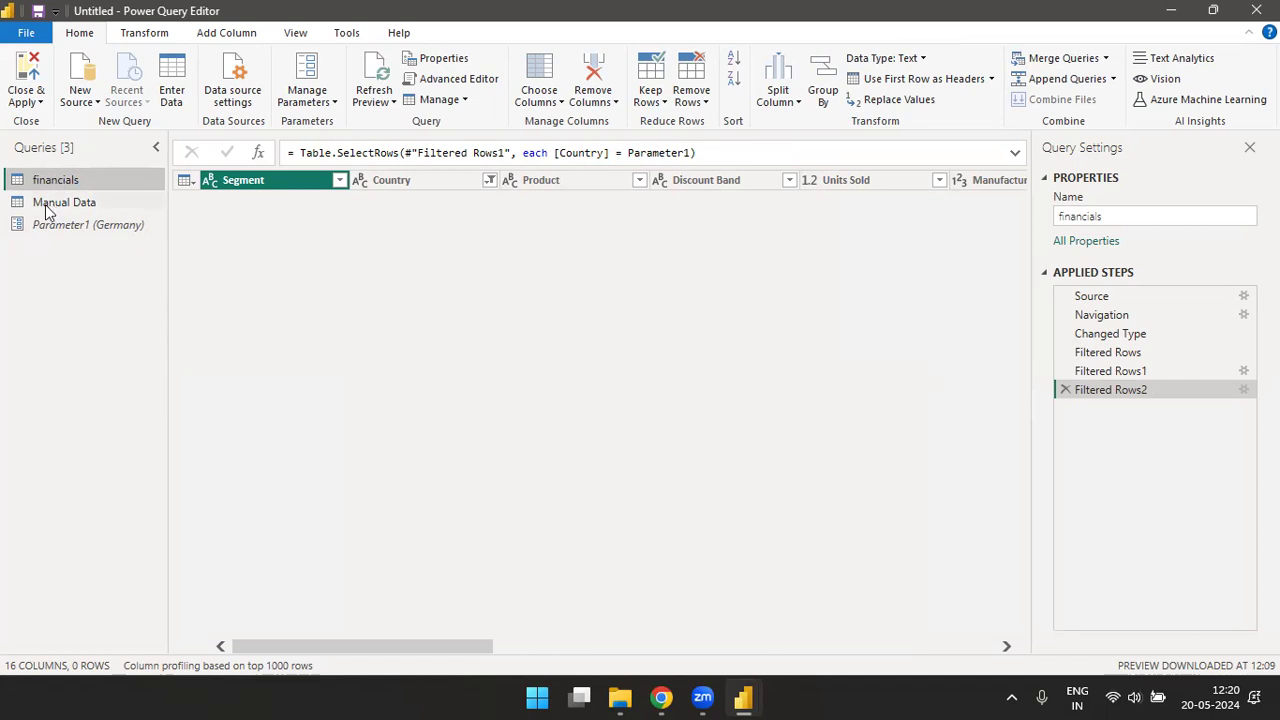
pyautogui.click(49, 221)
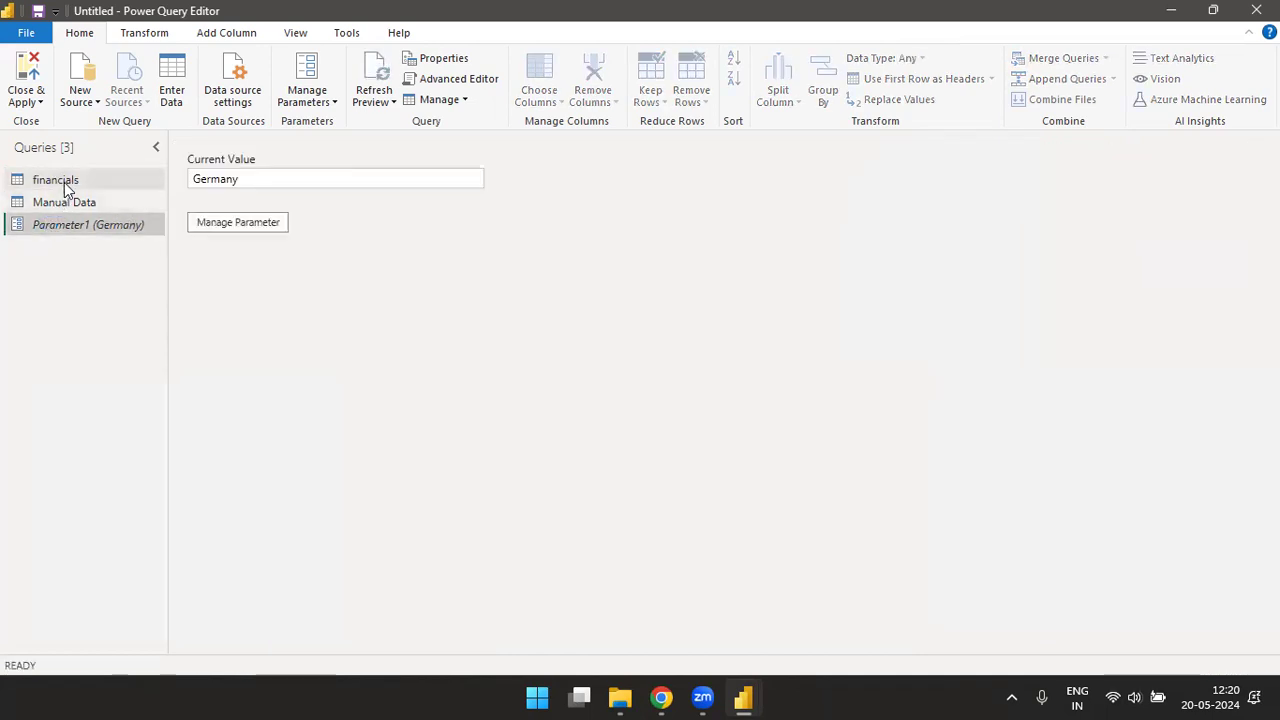
pyautogui.click(64, 180)
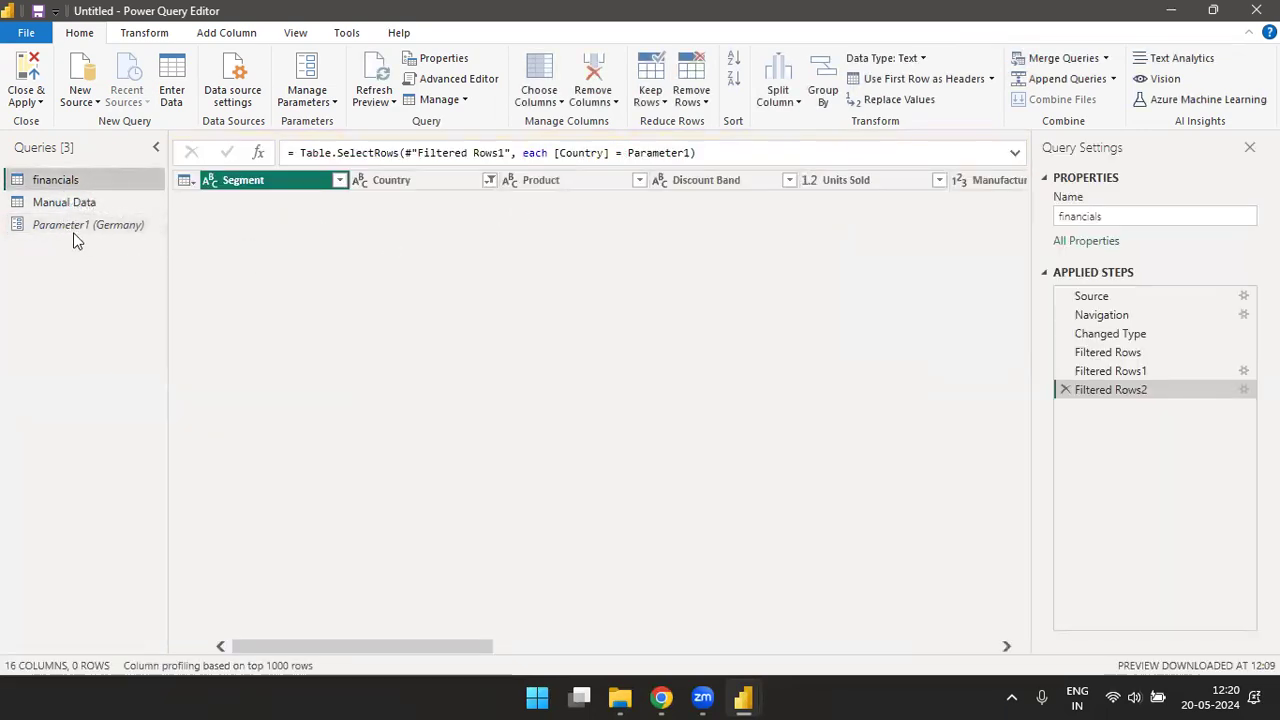
pyautogui.click(71, 230)
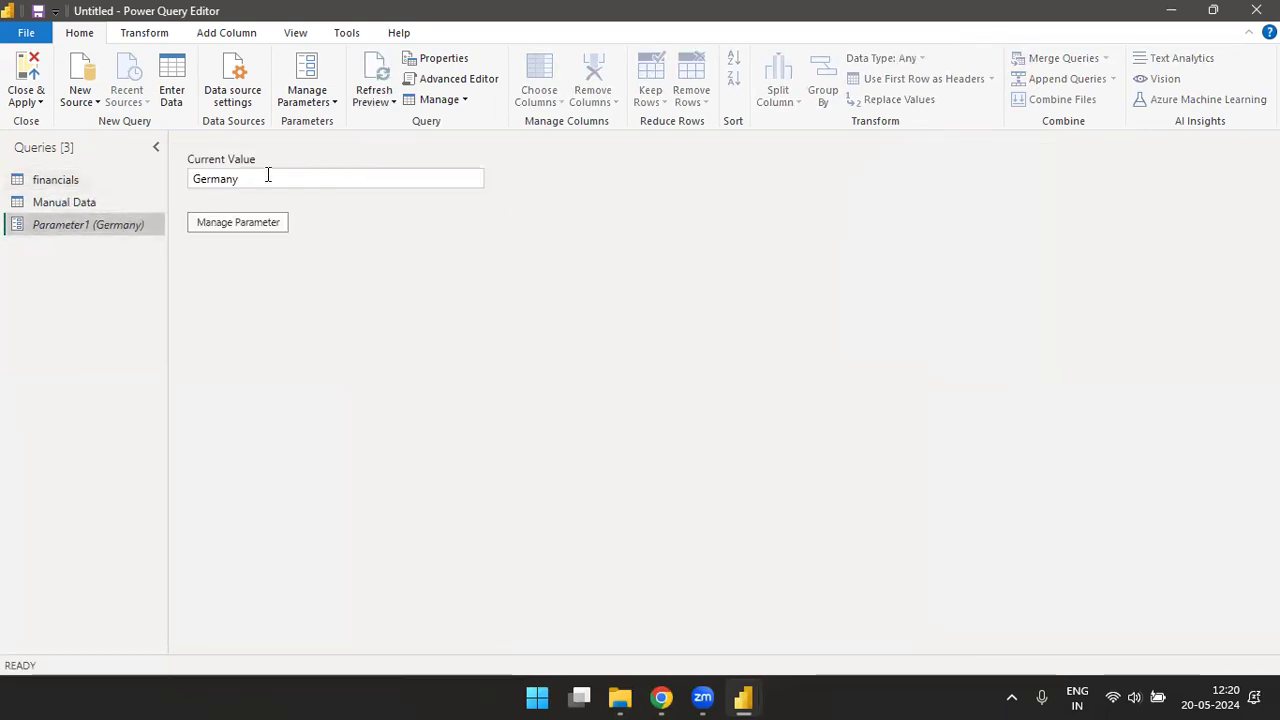
pyautogui.doubleClick(234, 177)
pyautogui.click(46, 178)
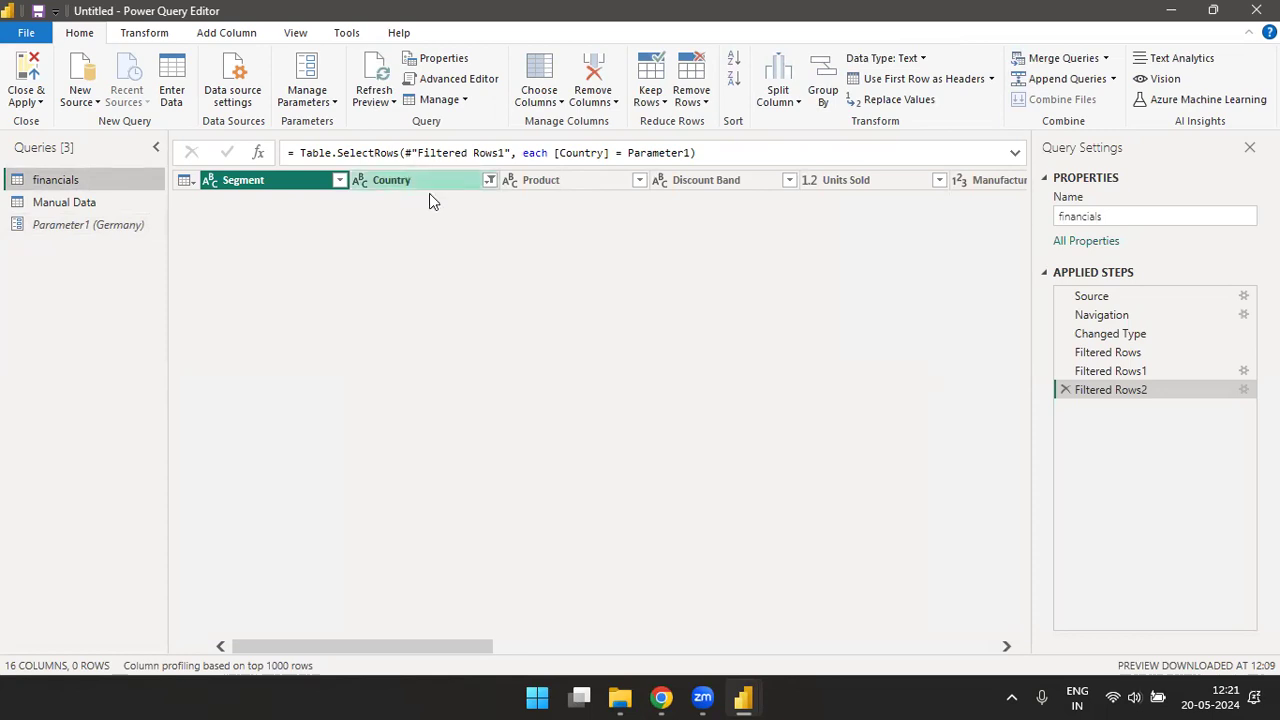
# - Set the current value of Parameter1 to Canada and check the financials query's rows
pyautogui.click(72, 232)
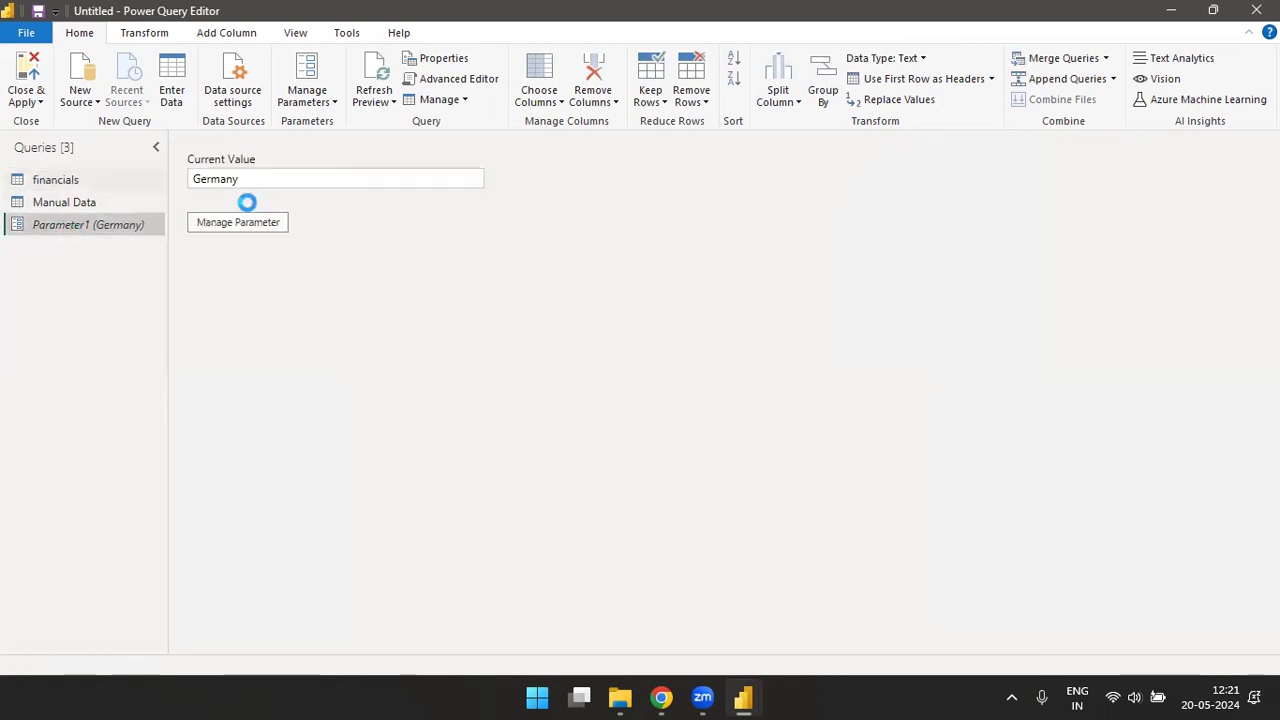
pyautogui.click(252, 185)
pyautogui.hotkey('ctrl', 'a')
pyautogui.press('BackSpace')
pyautogui.write('Ca')
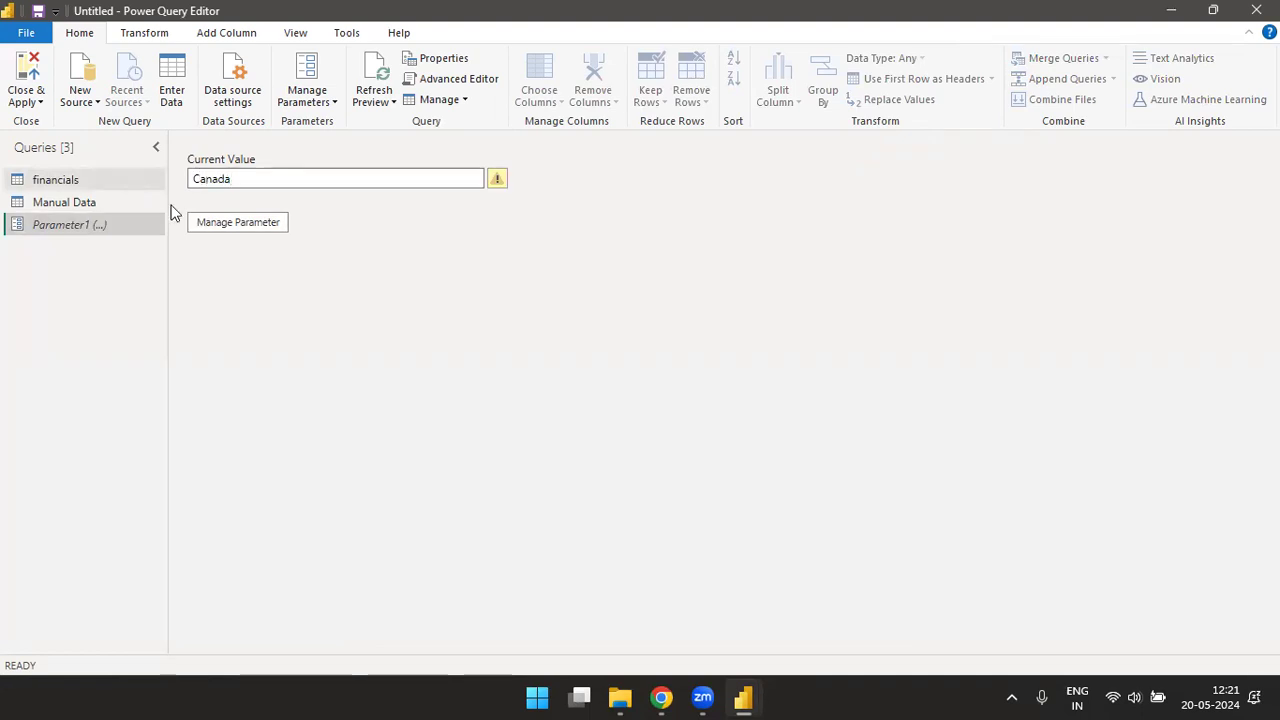
pyautogui.press('Return')
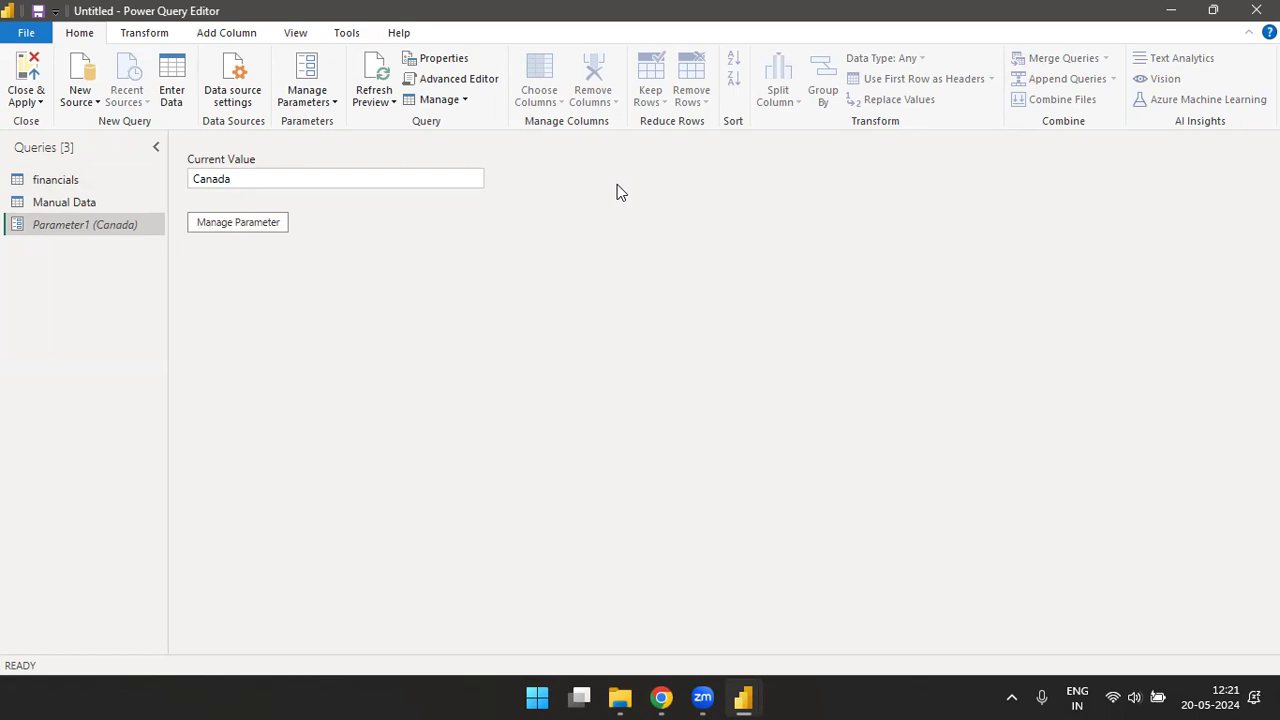
pyautogui.click(51, 182)
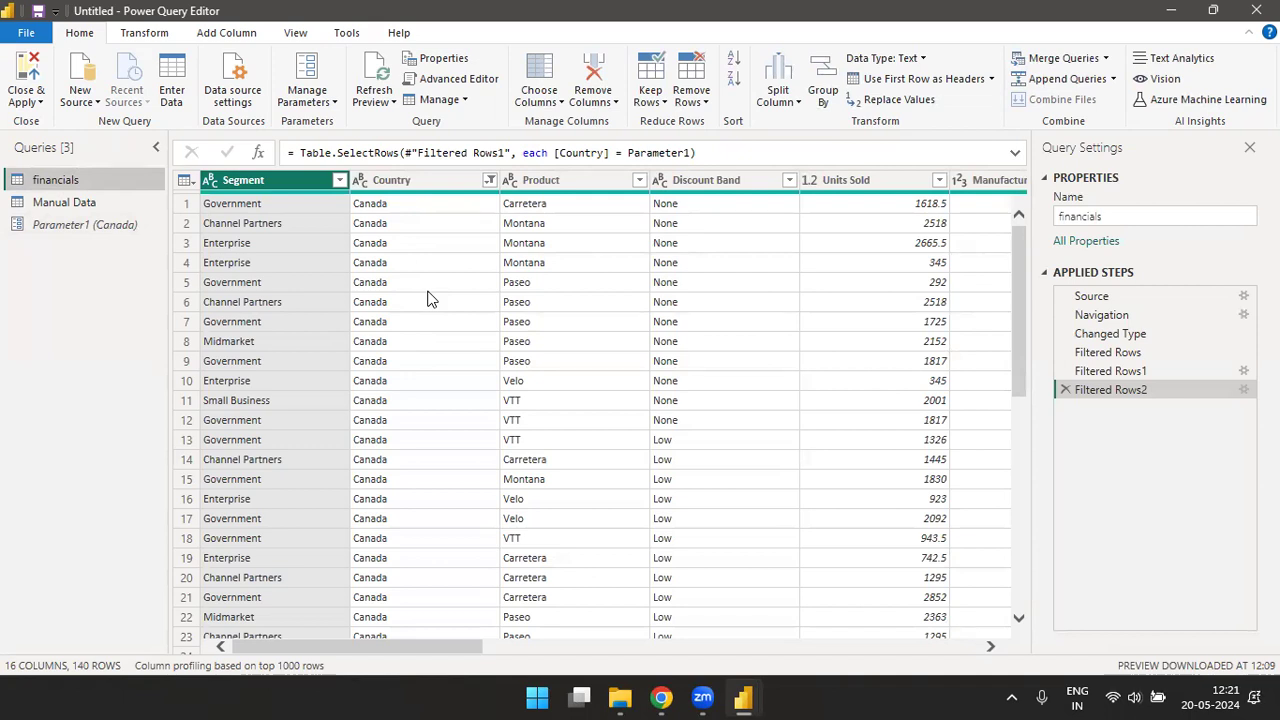
# - Start a new parameter whose suggested values are a list of values containing Canada, Germany and France
pyautogui.click(330, 103)
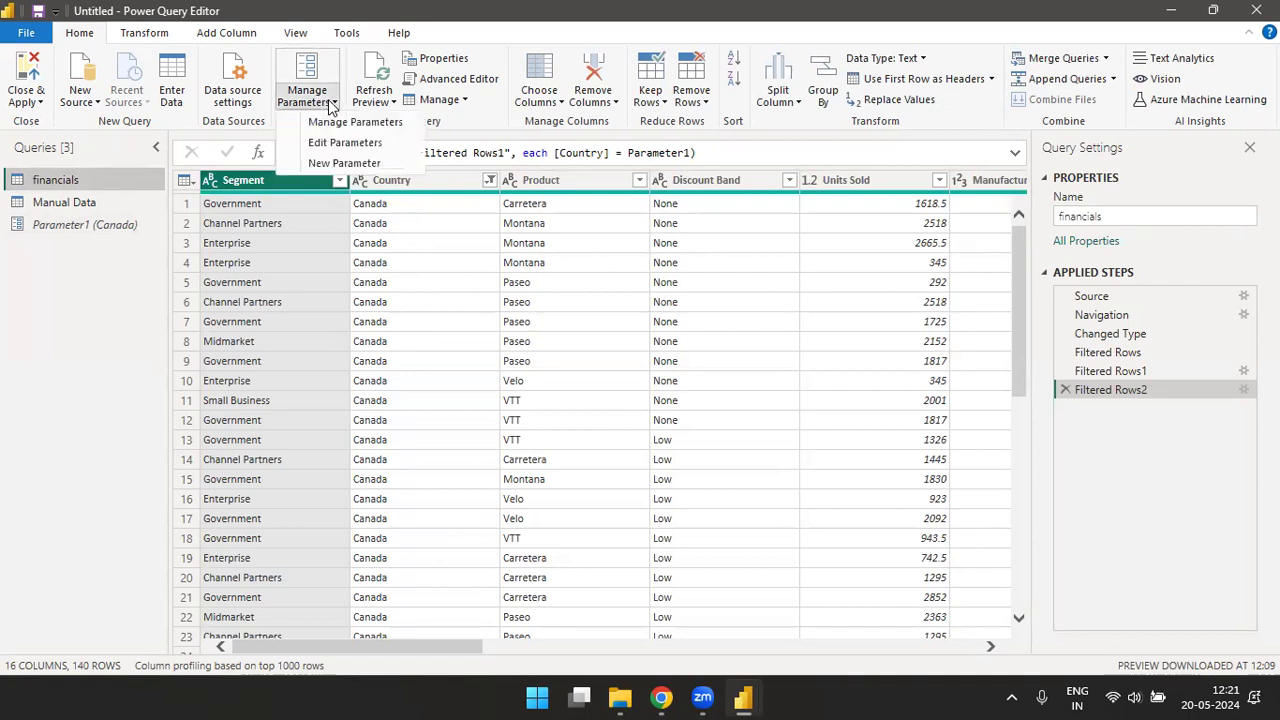
pyautogui.click(338, 163)
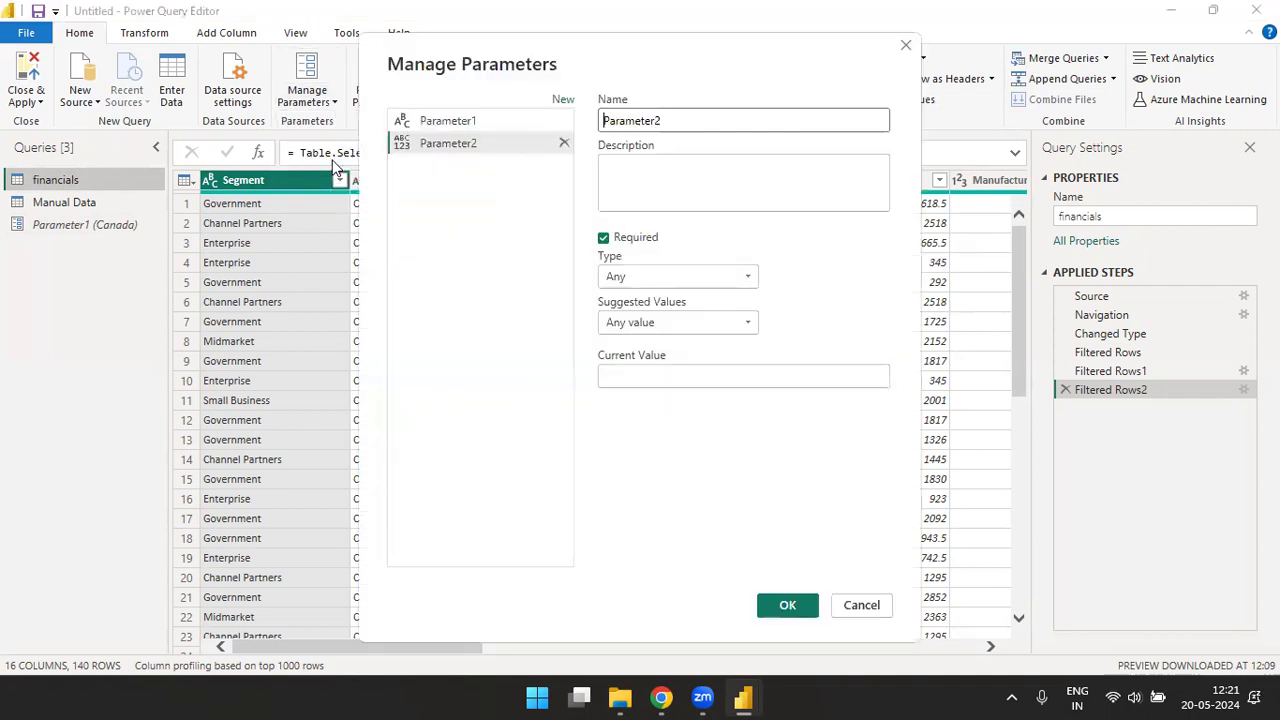
pyautogui.doubleClick(690, 121)
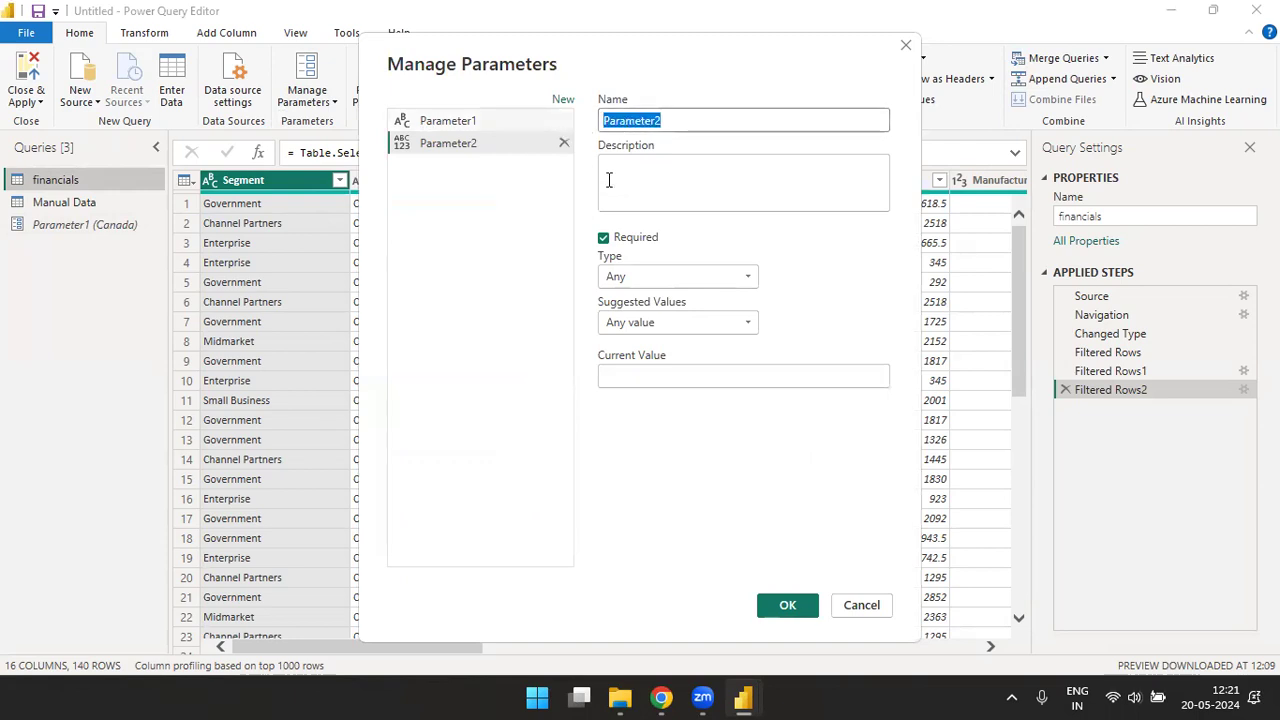
pyautogui.click(669, 322)
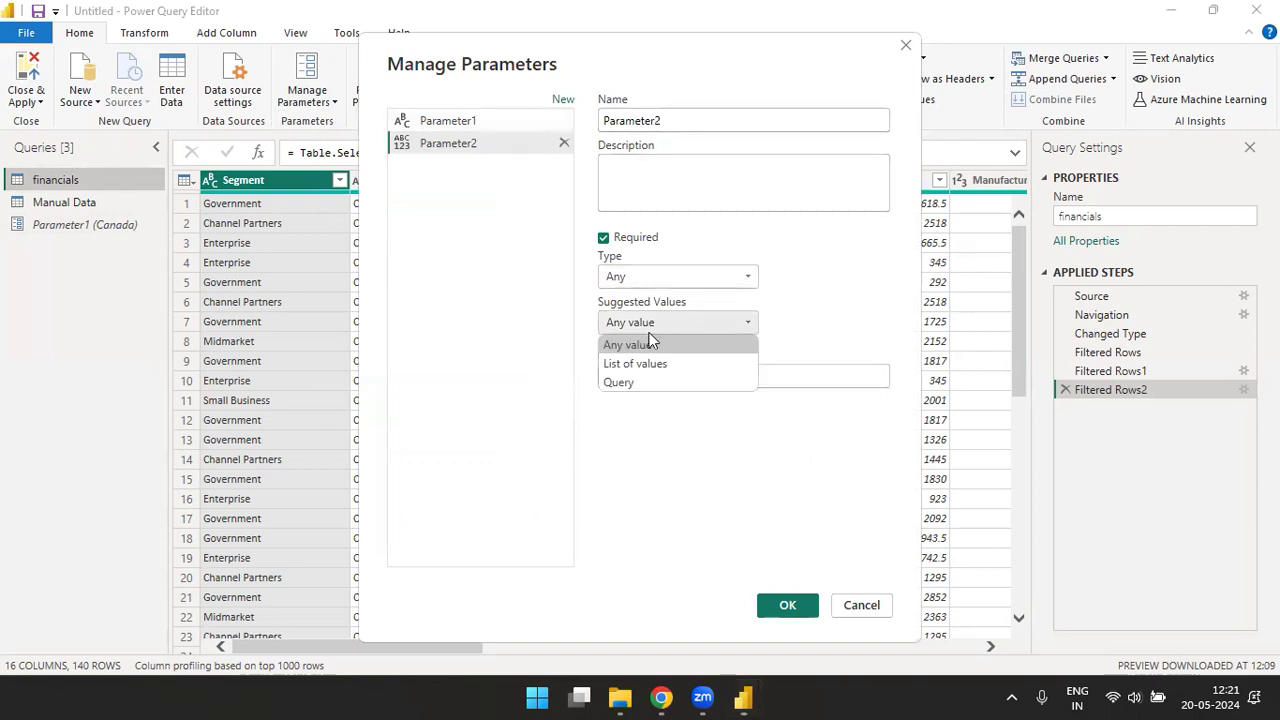
pyautogui.click(628, 364)
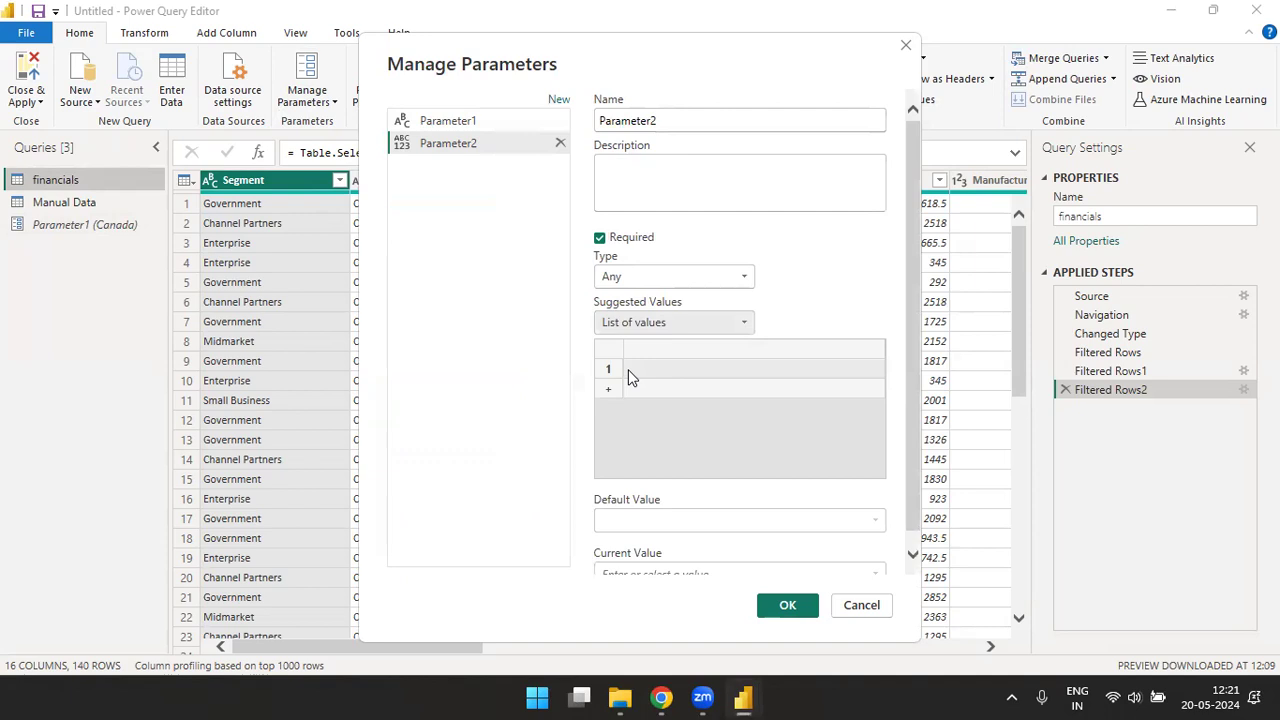
pyautogui.click(669, 368)
pyautogui.write('Cana')
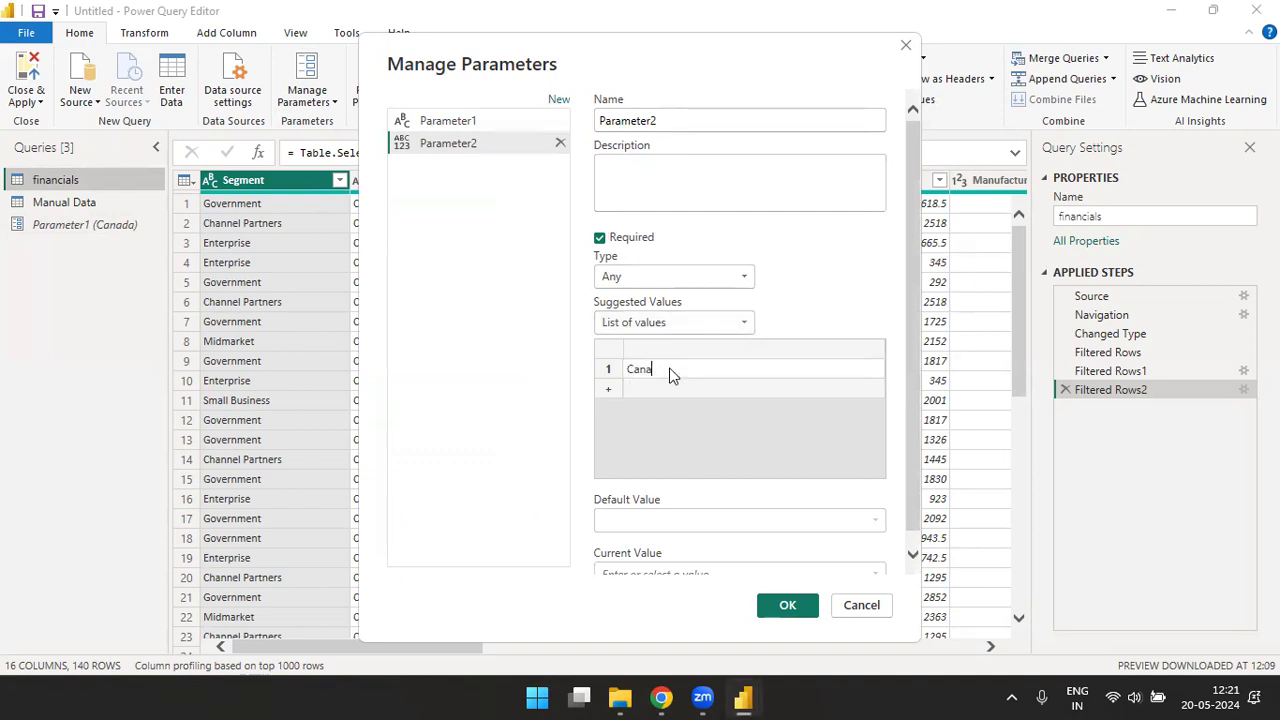
pyautogui.write('da')
pyautogui.press('Return')
pyautogui.write('Germany')
pyautogui.press('Return')
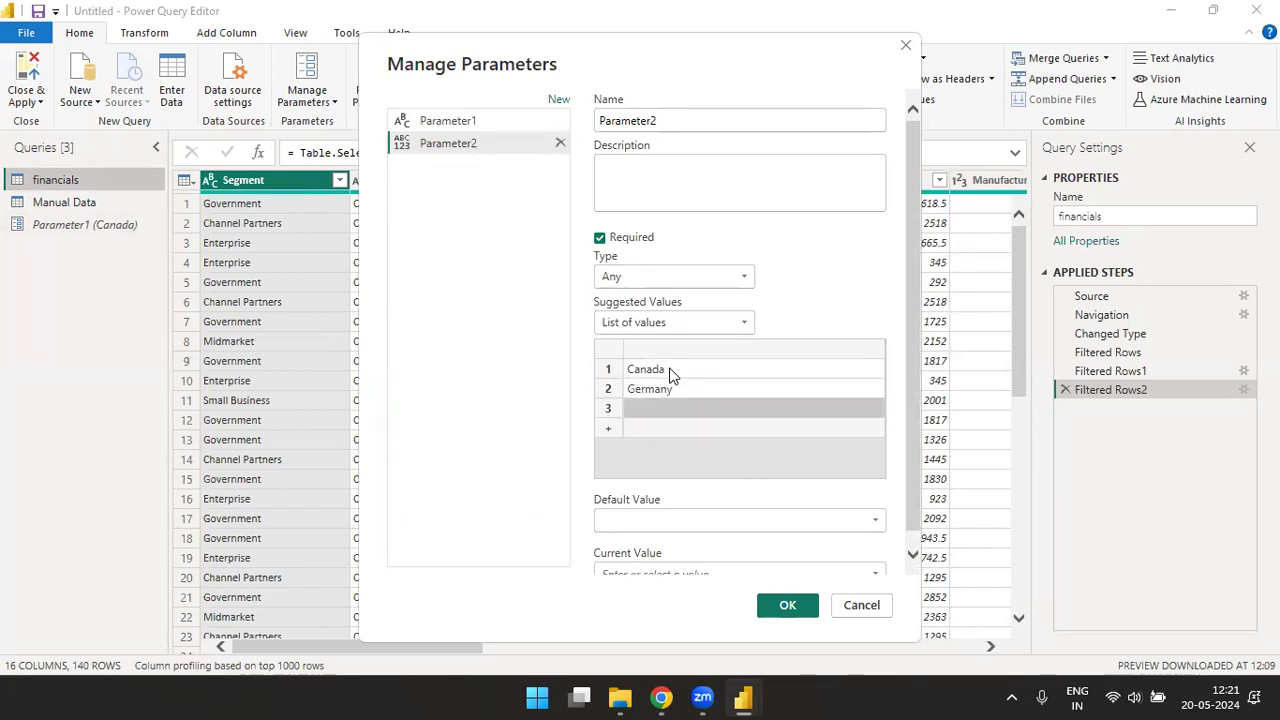
pyautogui.write('France')
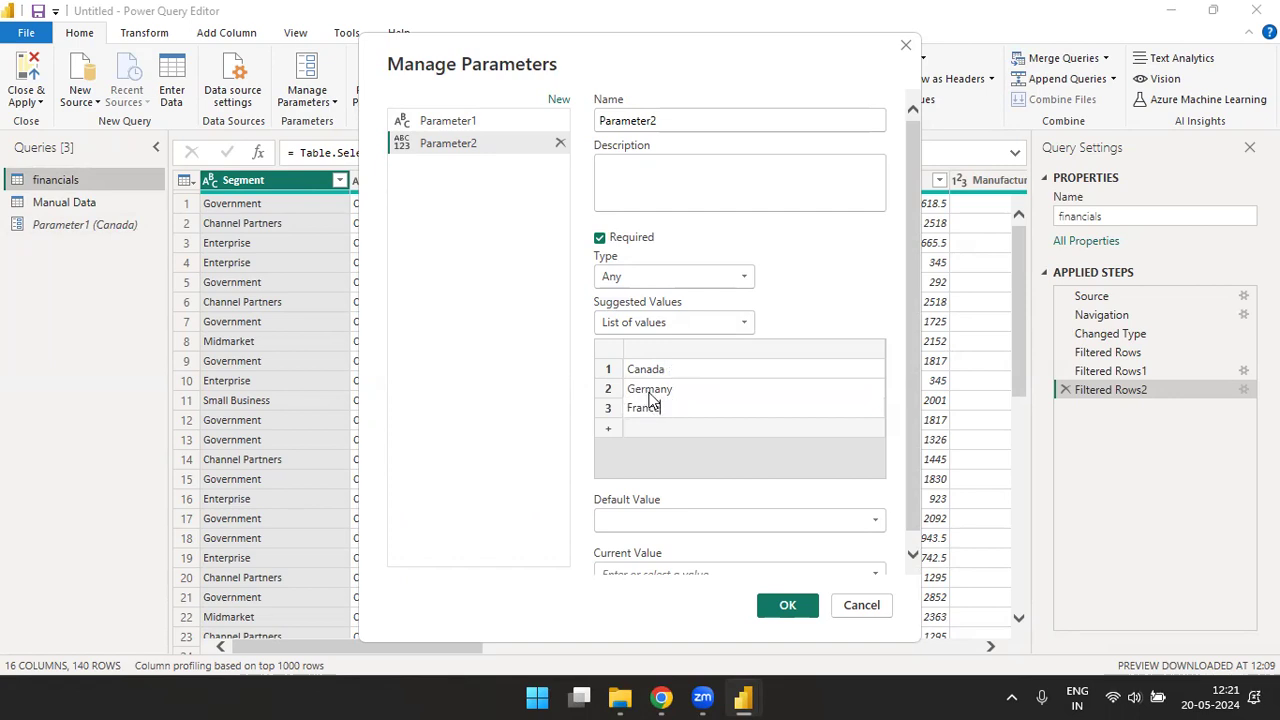
# - Set the new parameter's default value to Canada and its current value to Germany, and create it
pyautogui.scroll(-1, 911, 351)
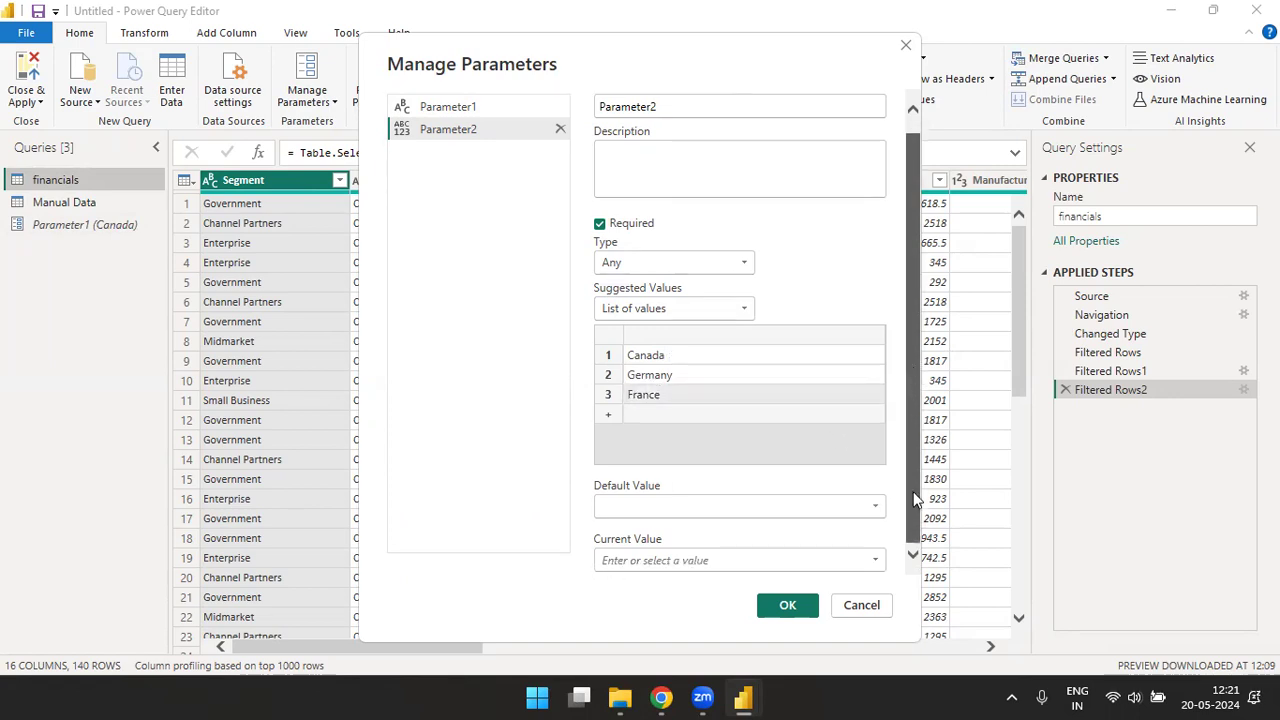
pyautogui.click(680, 515)
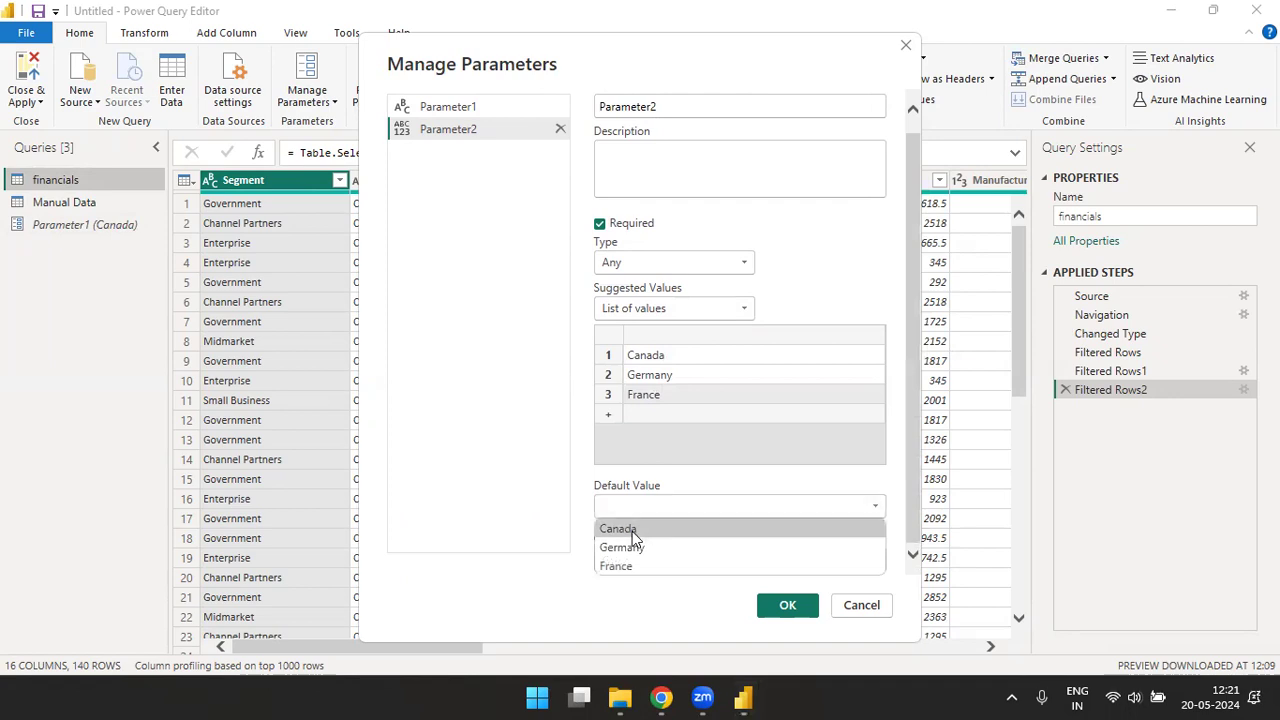
pyautogui.click(632, 531)
pyautogui.click(667, 559)
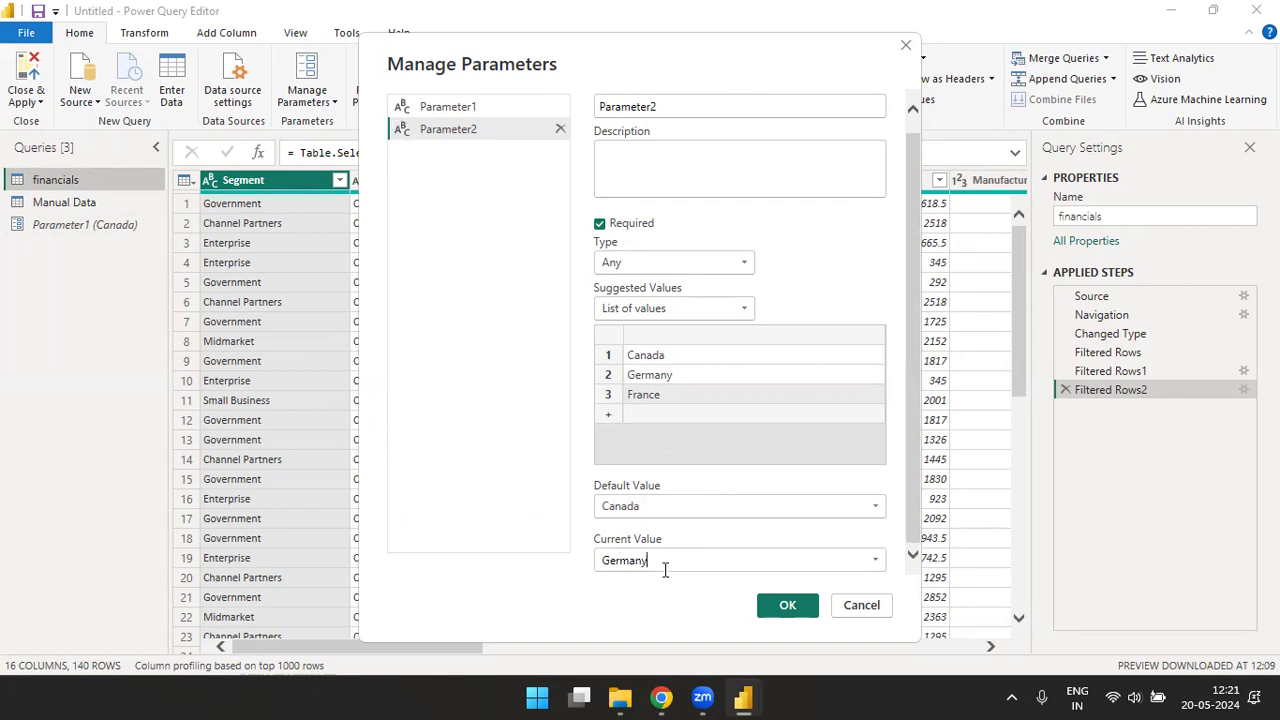
pyautogui.click(776, 606)
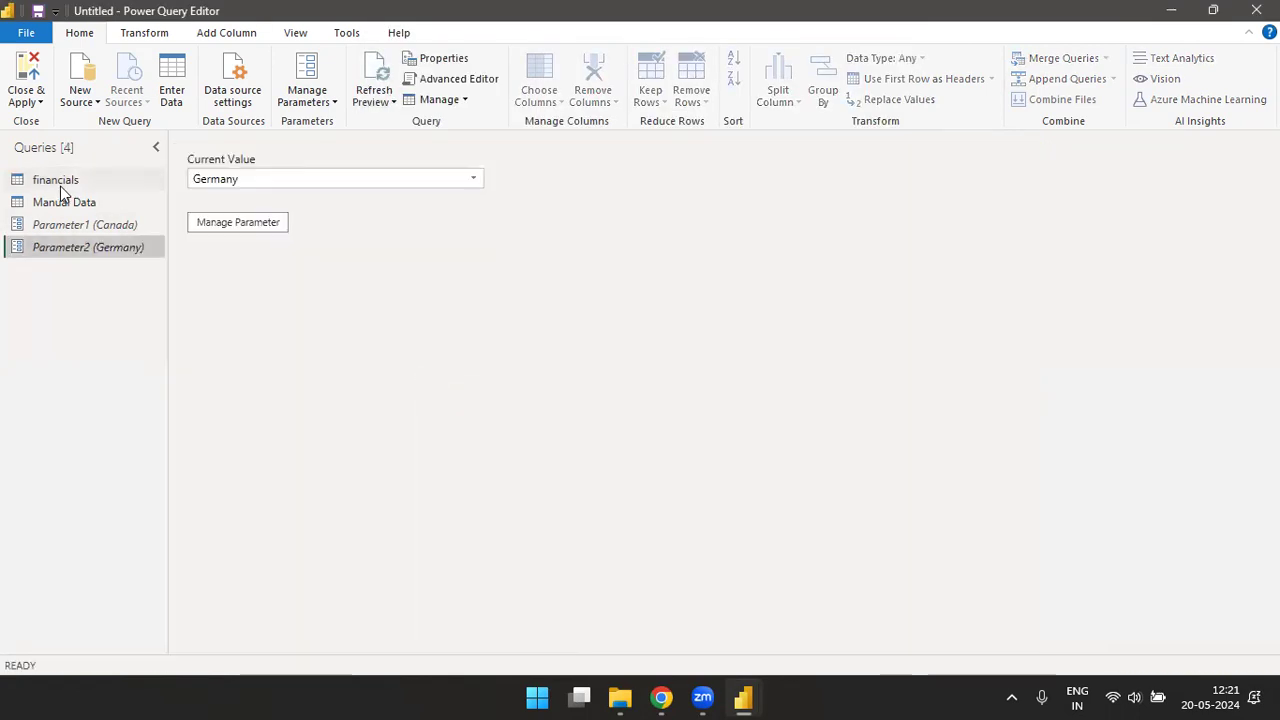
# - Try to filter the Country column of the financials query to rows that equal Parameter2
pyautogui.click(58, 184)
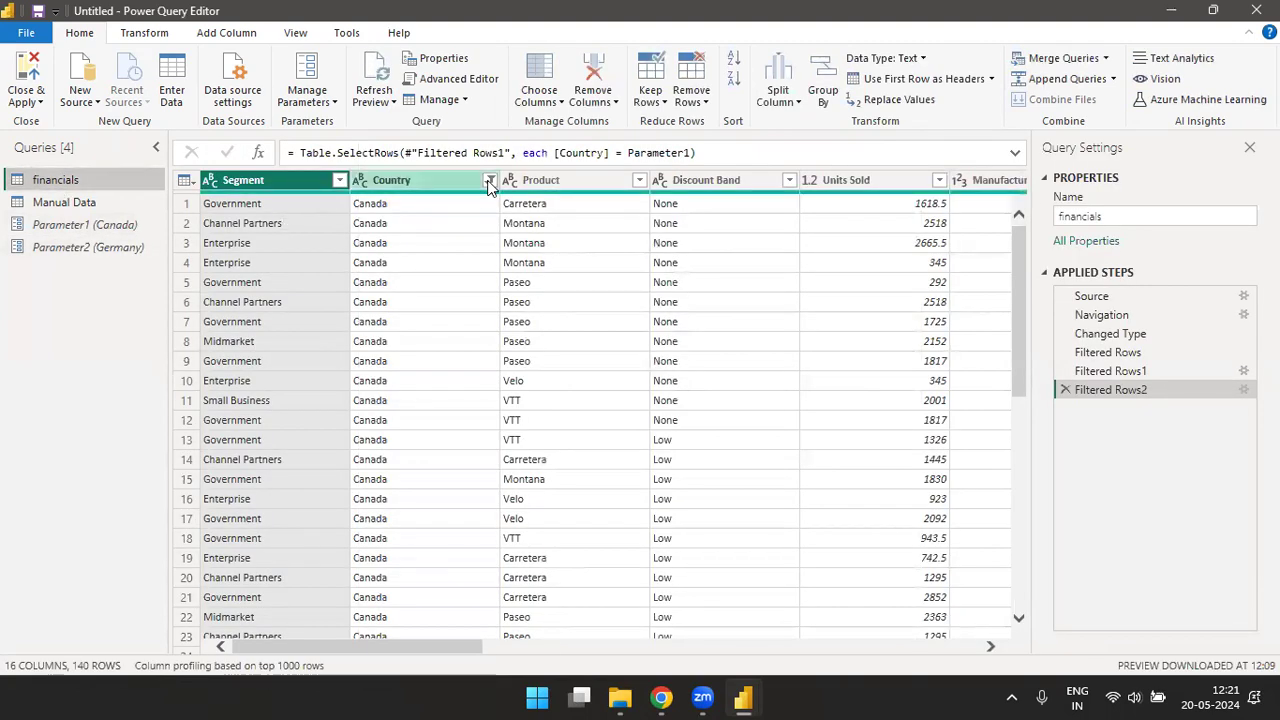
pyautogui.click(400, 180)
pyautogui.click(489, 180)
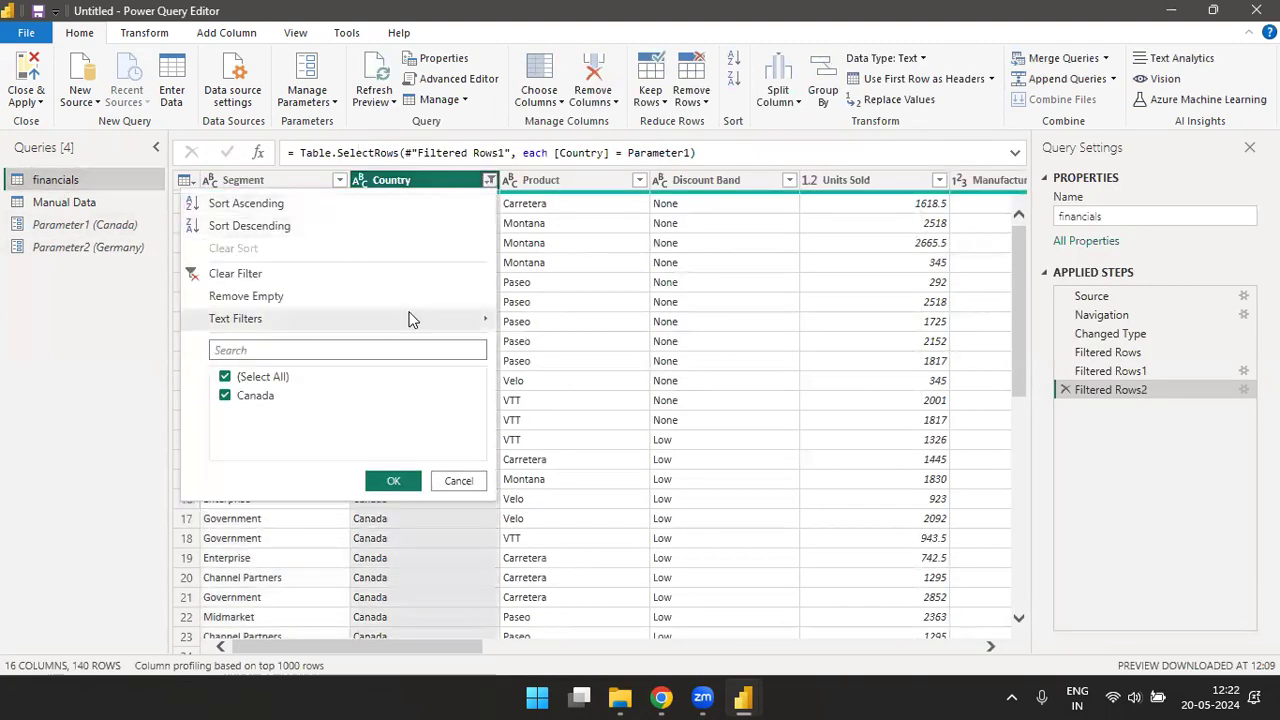
pyautogui.moveTo(470, 322)
pyautogui.click(545, 325)
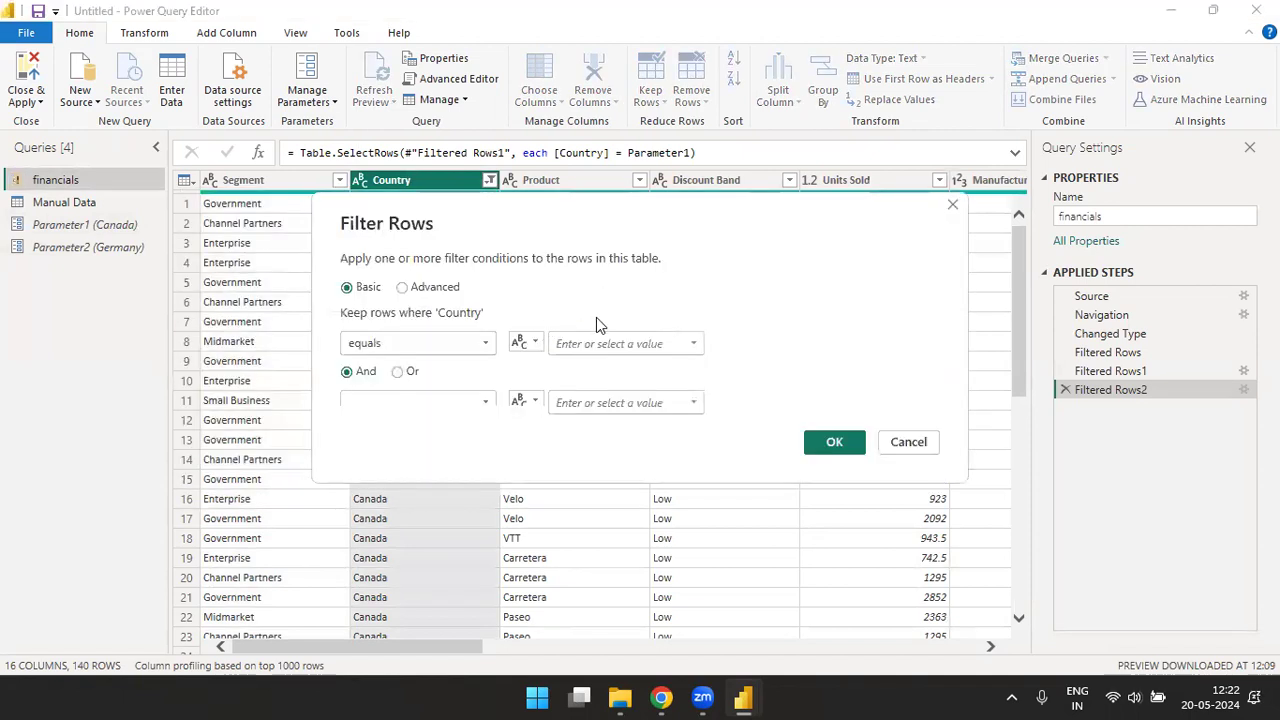
pyautogui.click(525, 342)
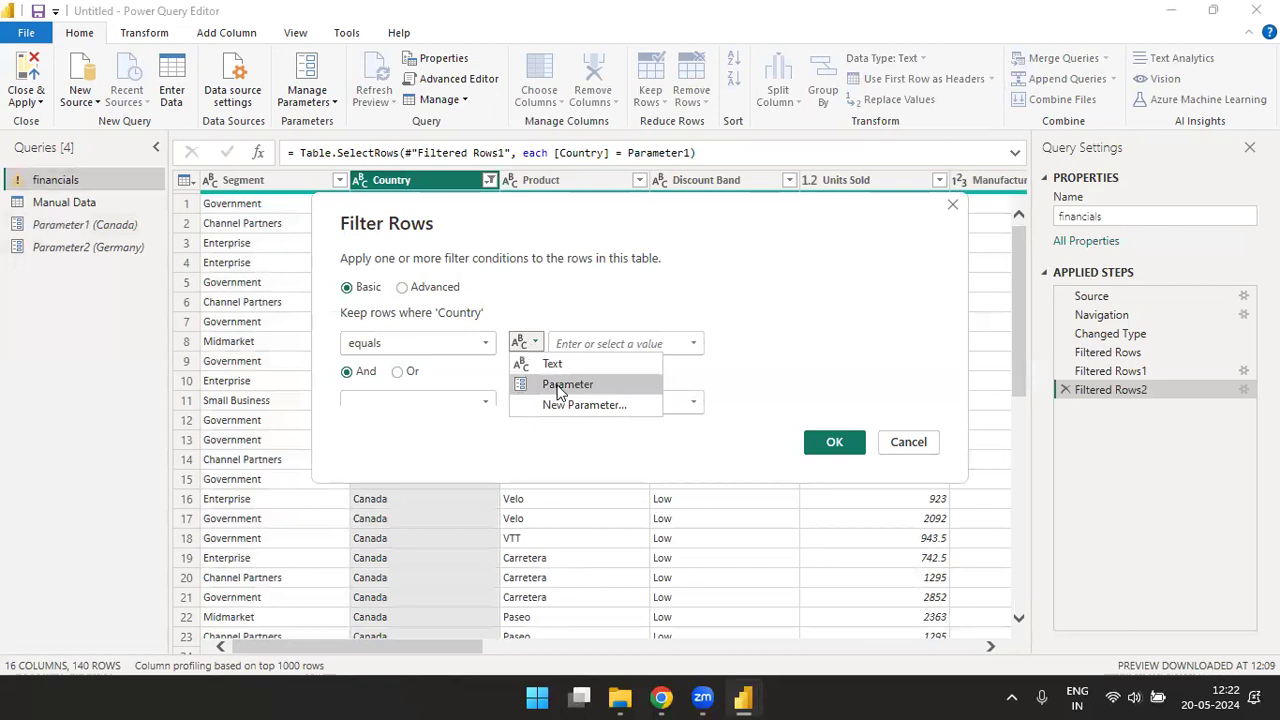
pyautogui.click(548, 386)
pyautogui.click(697, 343)
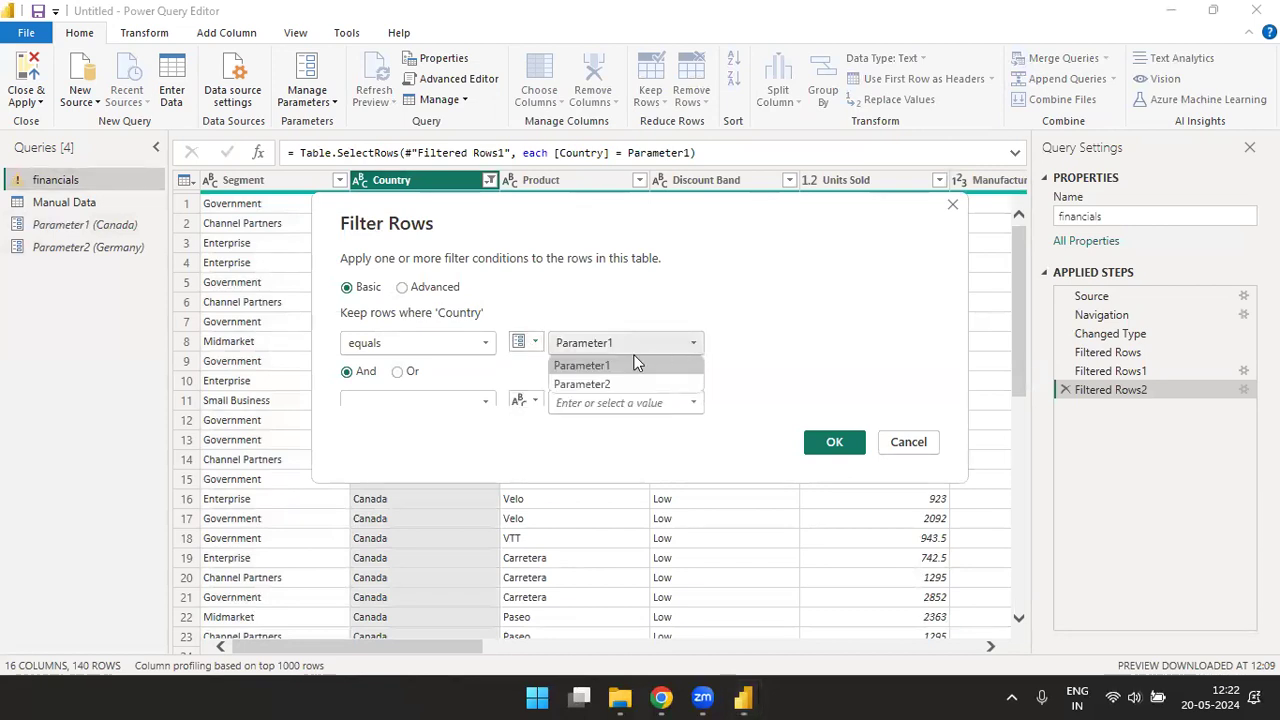
pyautogui.click(594, 382)
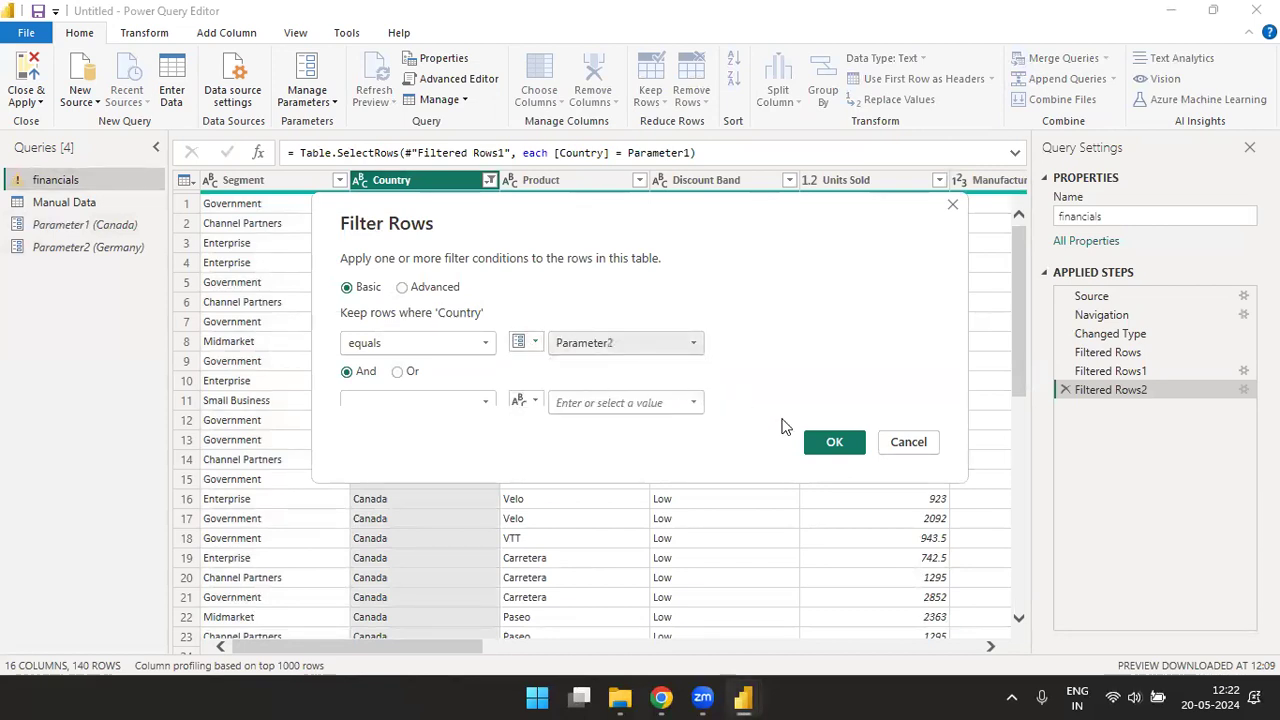
pyautogui.click(840, 446)
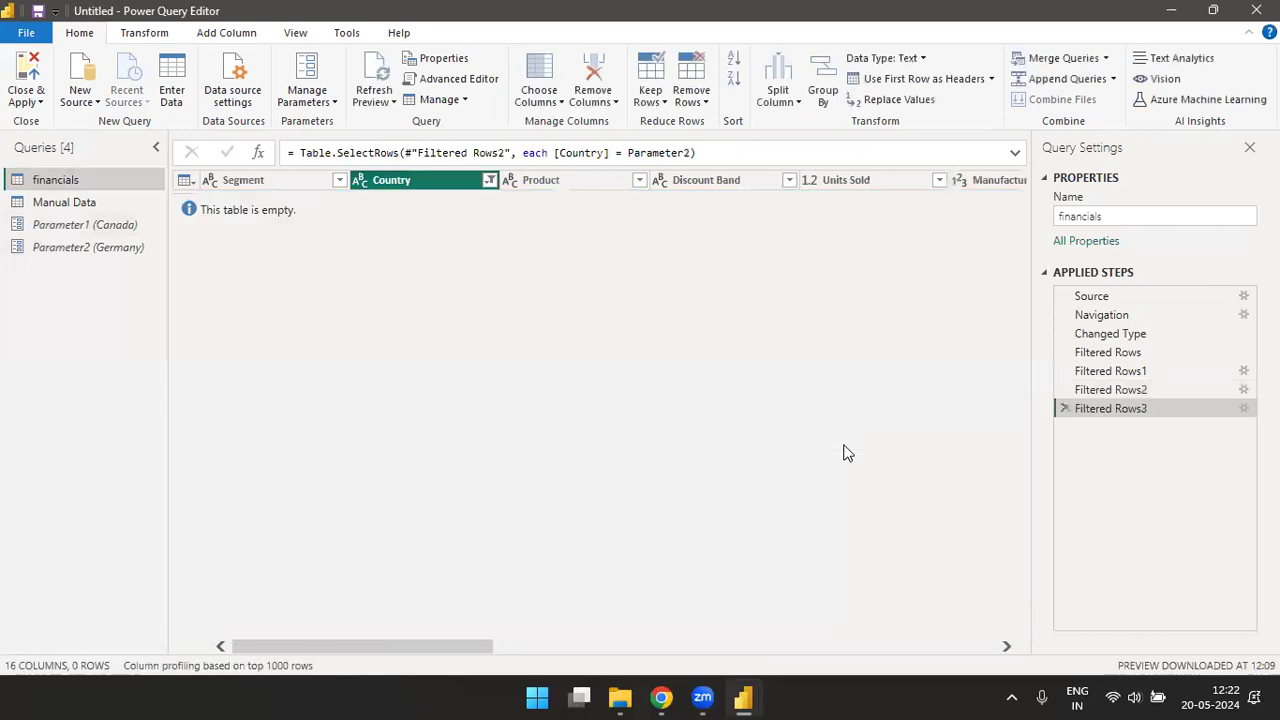
# - Check the current values of Parameter2 and Parameter1, and clear the latest Country filter in the financials query
pyautogui.click(85, 248)
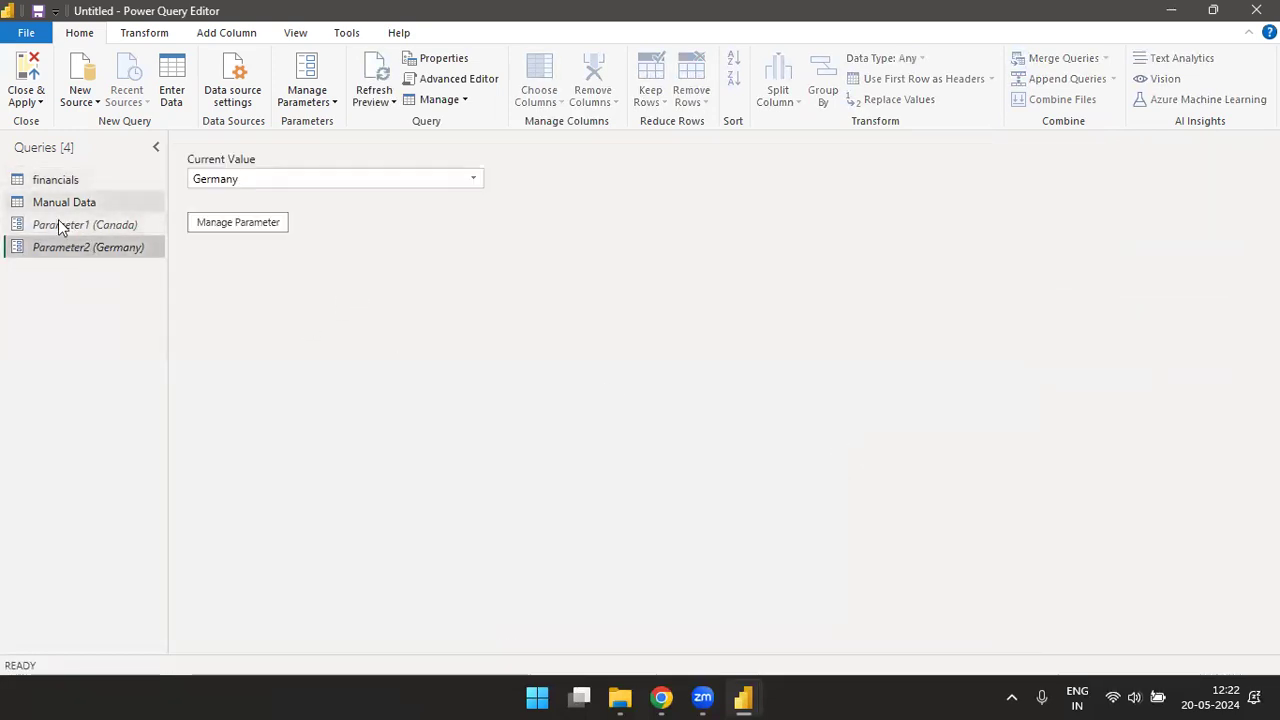
pyautogui.click(62, 226)
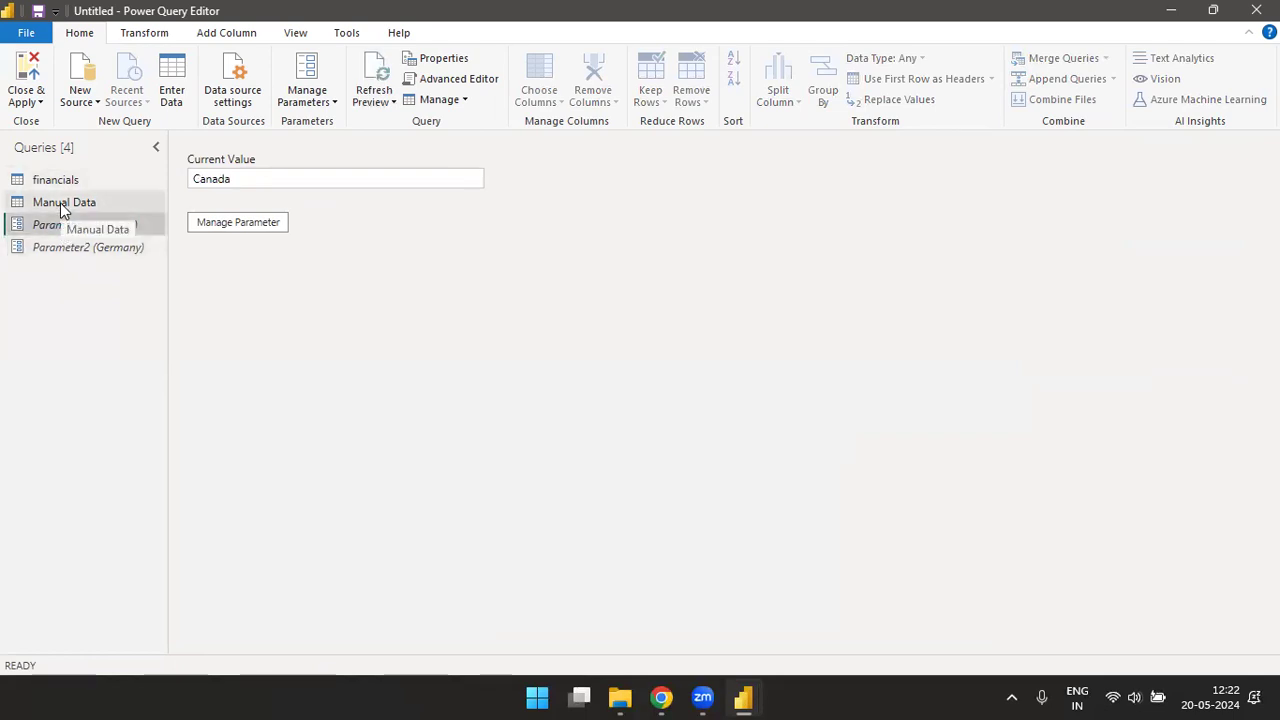
pyautogui.click(60, 180)
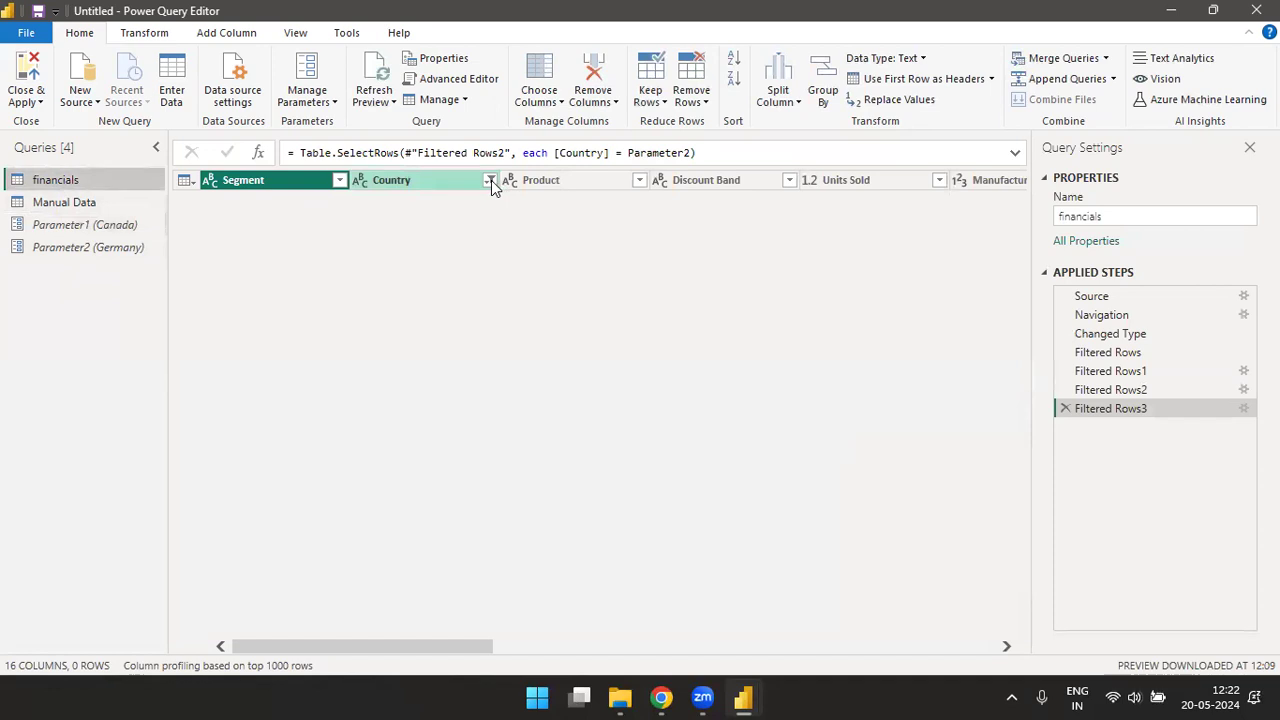
pyautogui.click(491, 180)
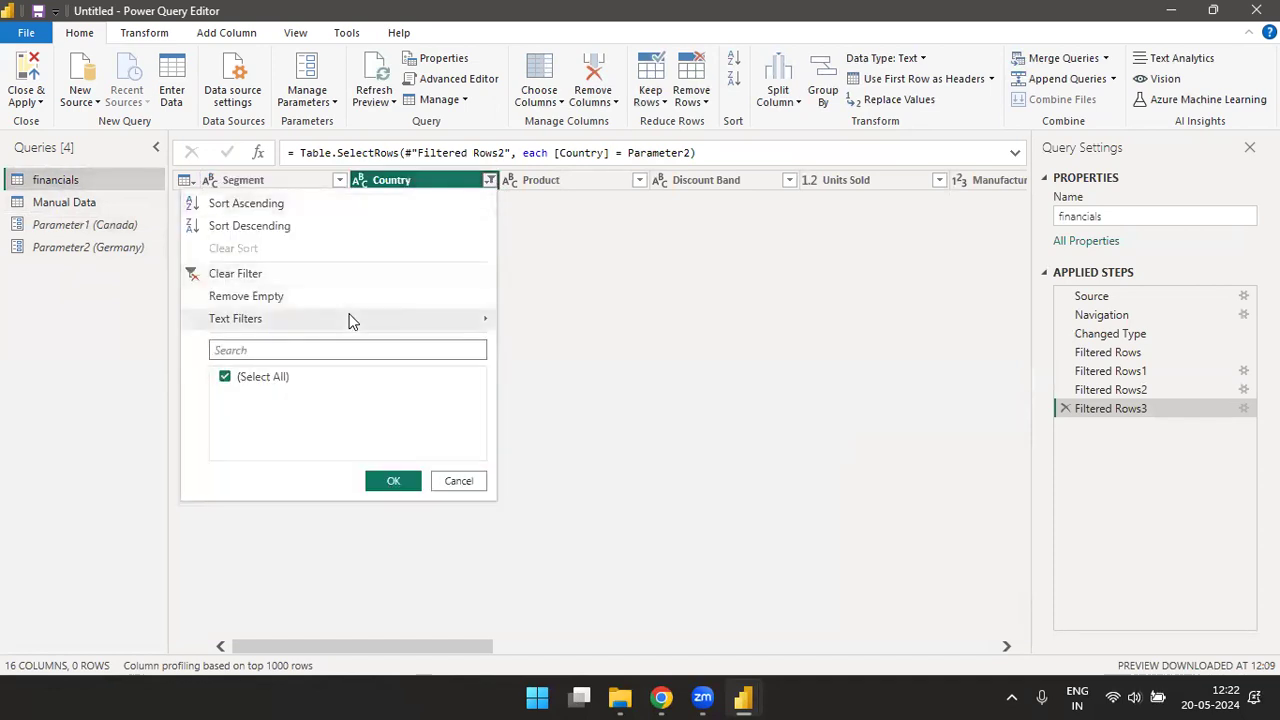
pyautogui.click(248, 274)
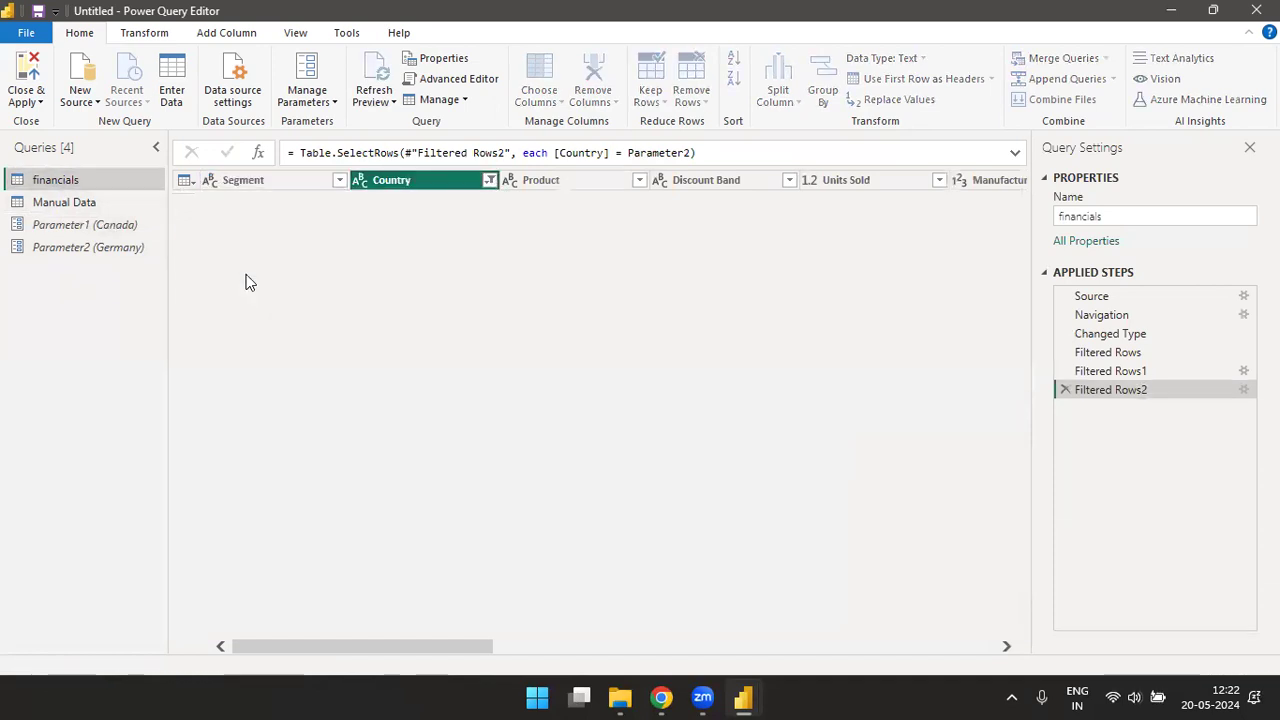
# - Review the Country filter options in the financials query and the current value of Parameter1
pyautogui.click(489, 181)
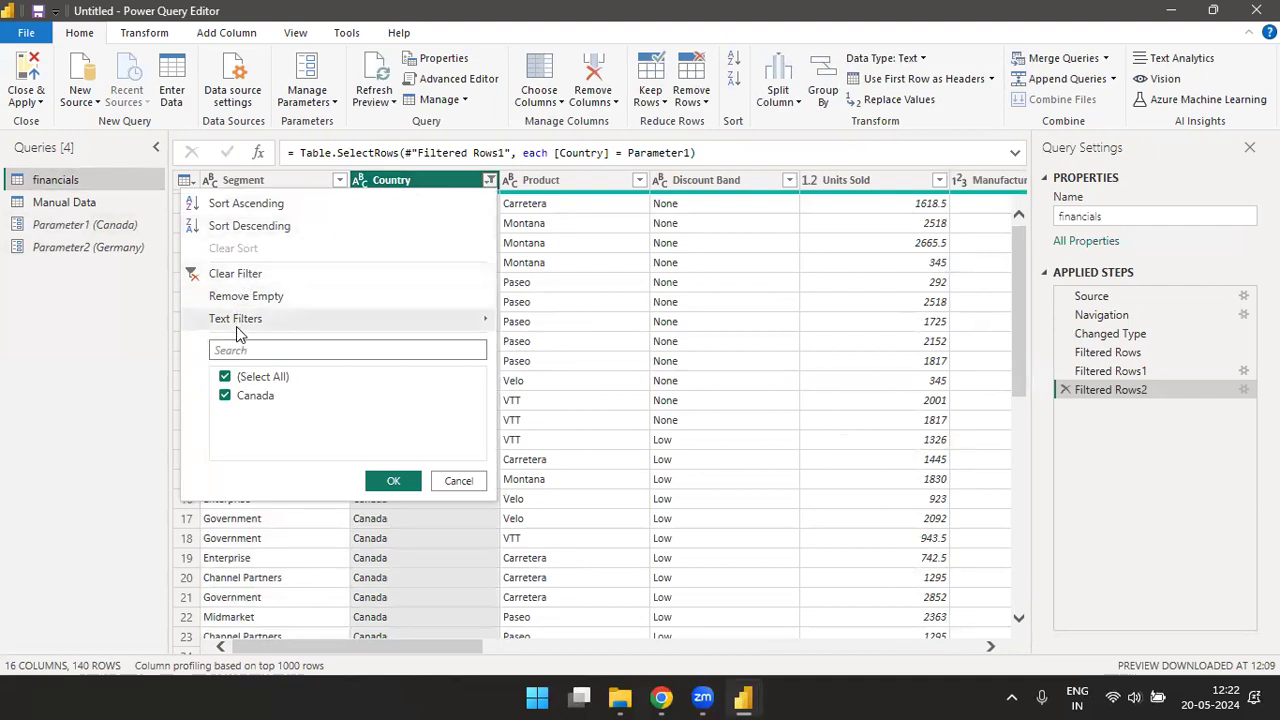
pyautogui.click(101, 298)
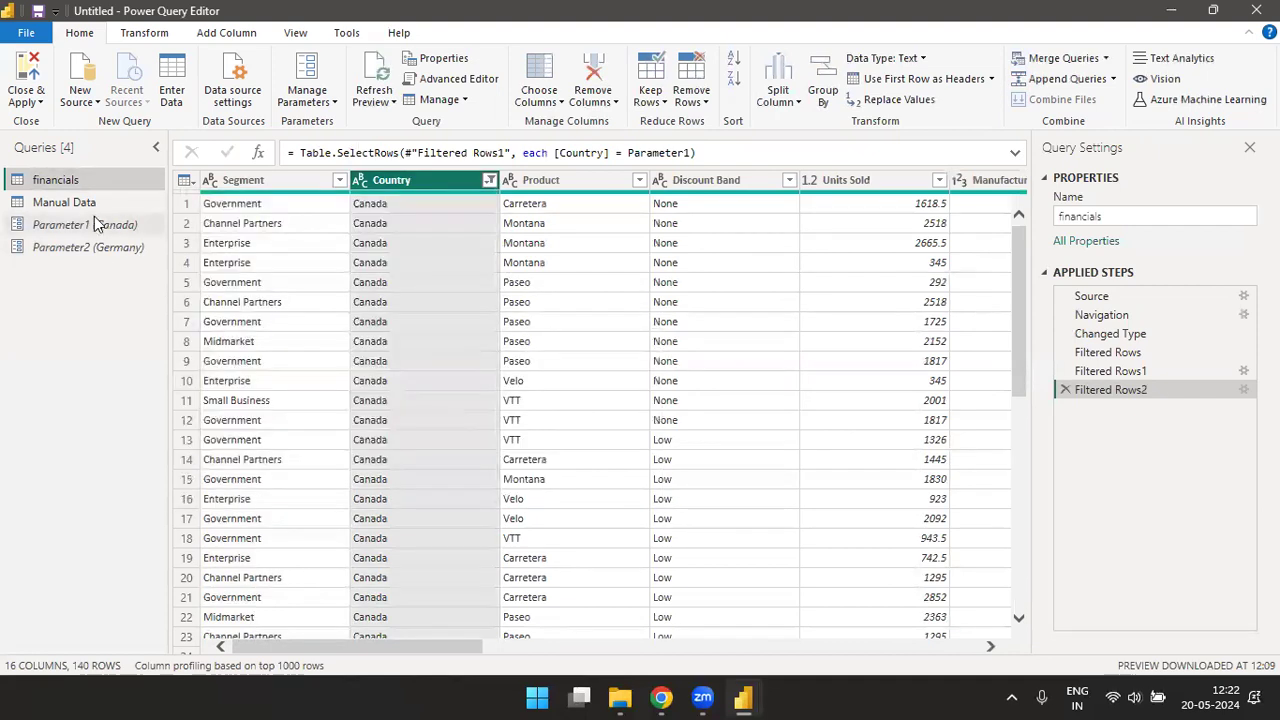
pyautogui.click(90, 226)
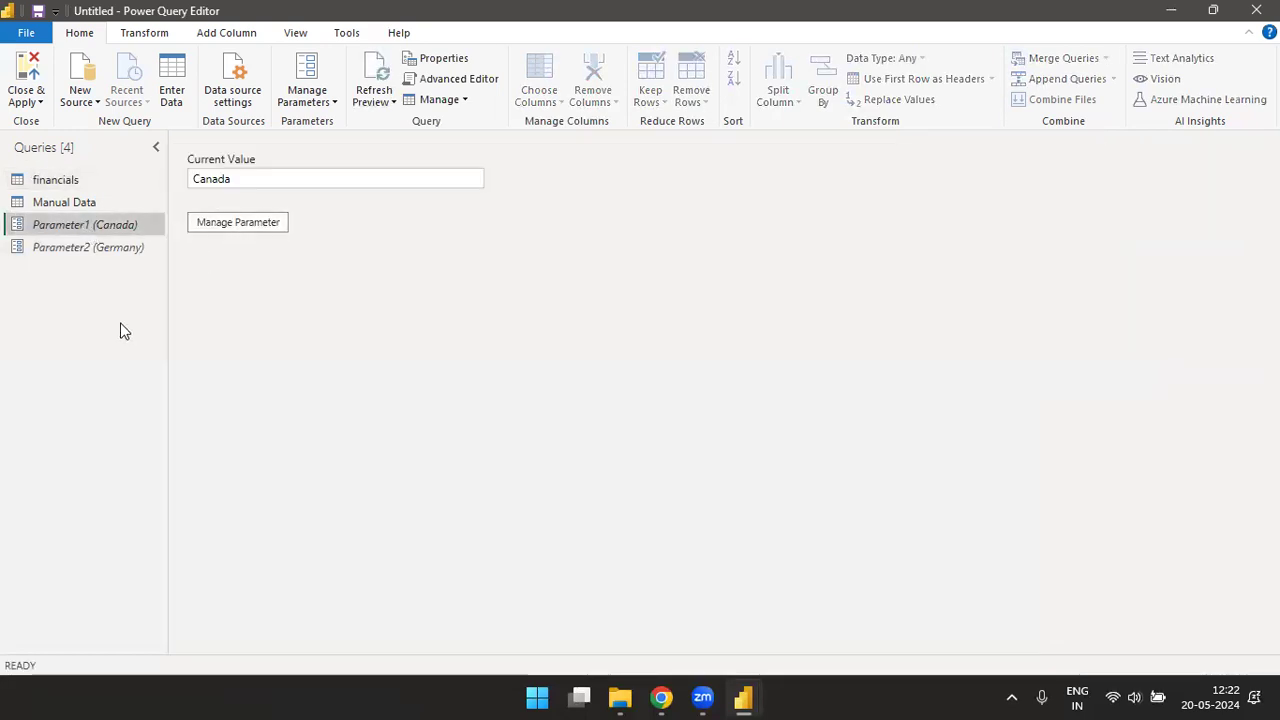
pyautogui.click(60, 180)
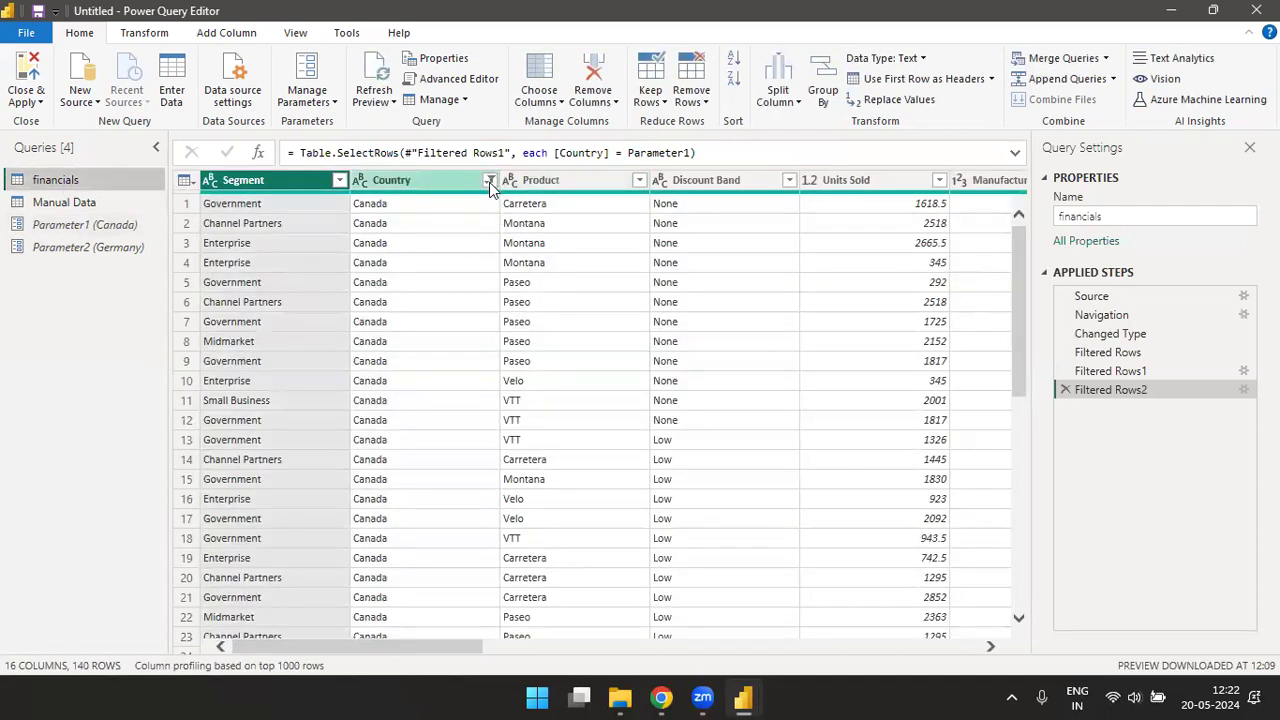
# - Try a basic Country filter again with an equals condition on Parameter2, after viewing the advanced filter layout
pyautogui.click(489, 180)
pyautogui.moveTo(260, 322)
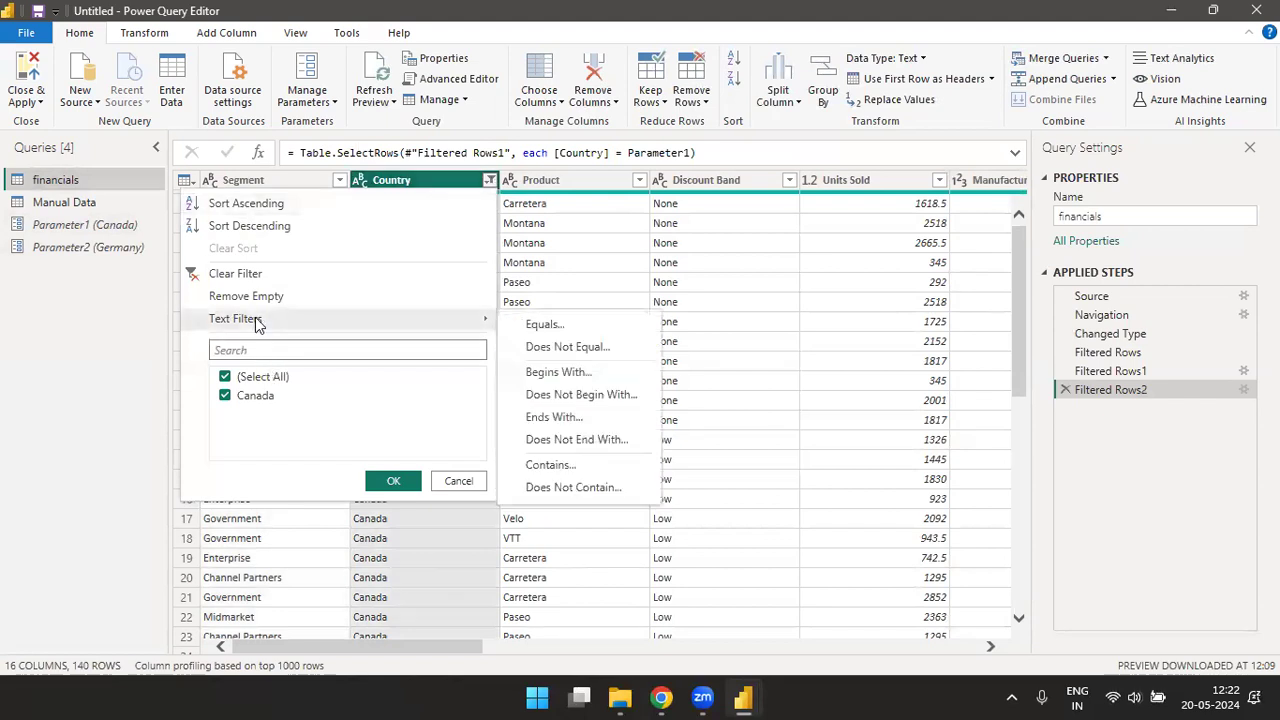
pyautogui.click(545, 325)
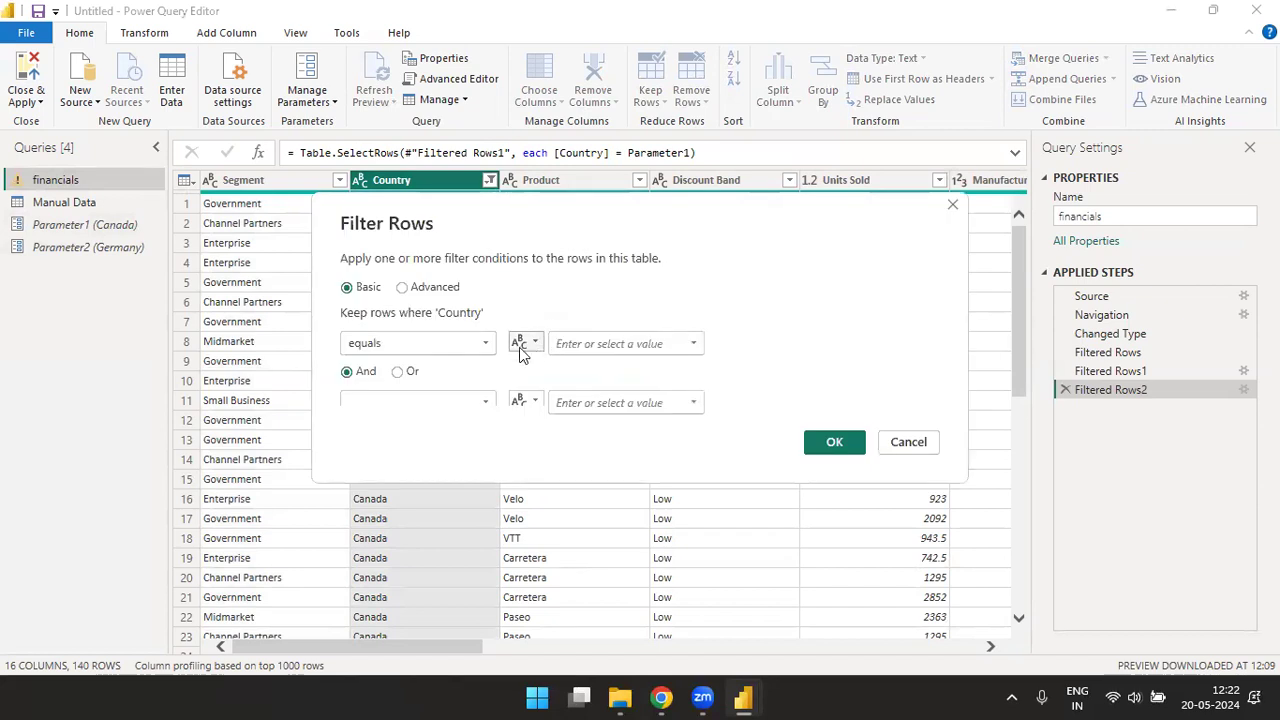
pyautogui.click(402, 288)
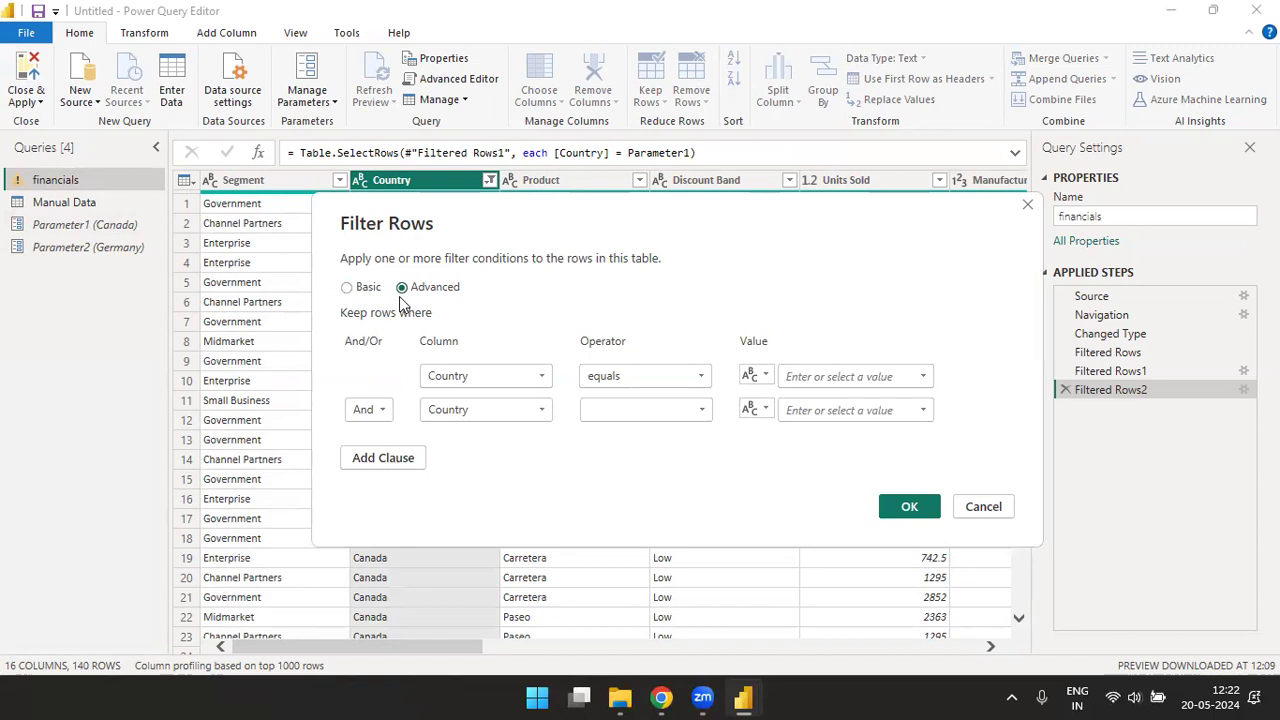
pyautogui.click(347, 288)
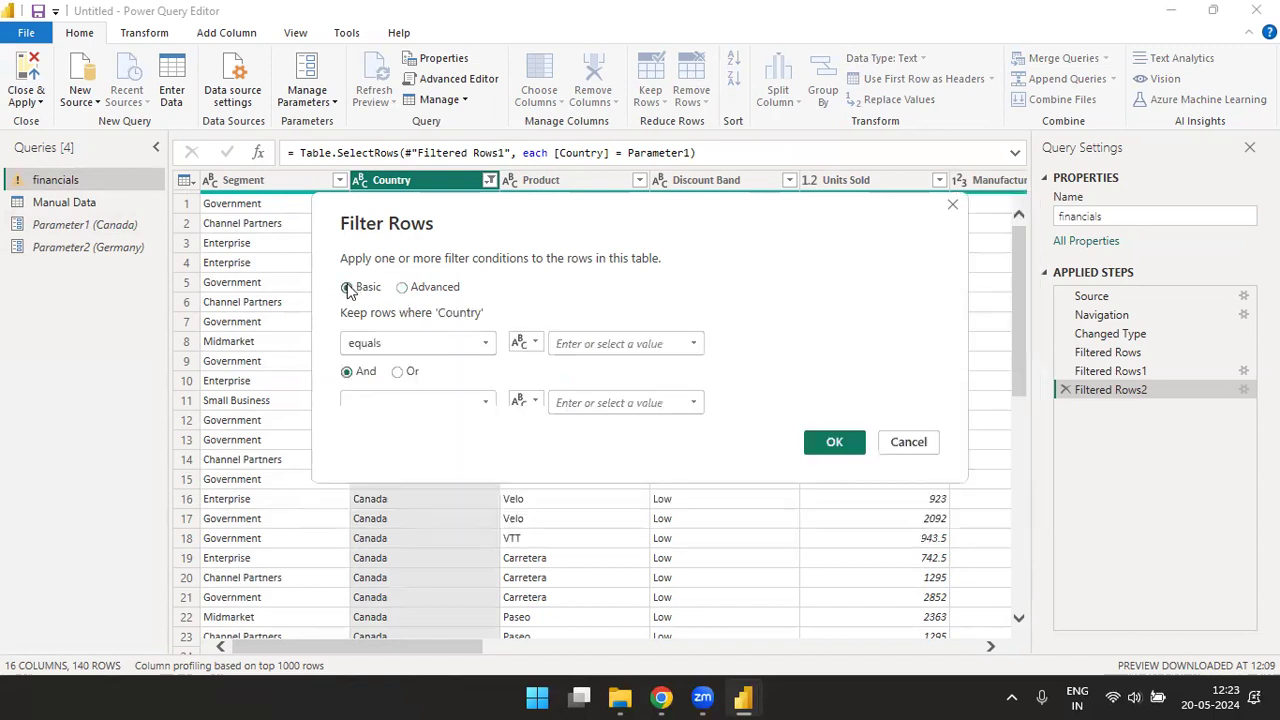
pyautogui.click(520, 343)
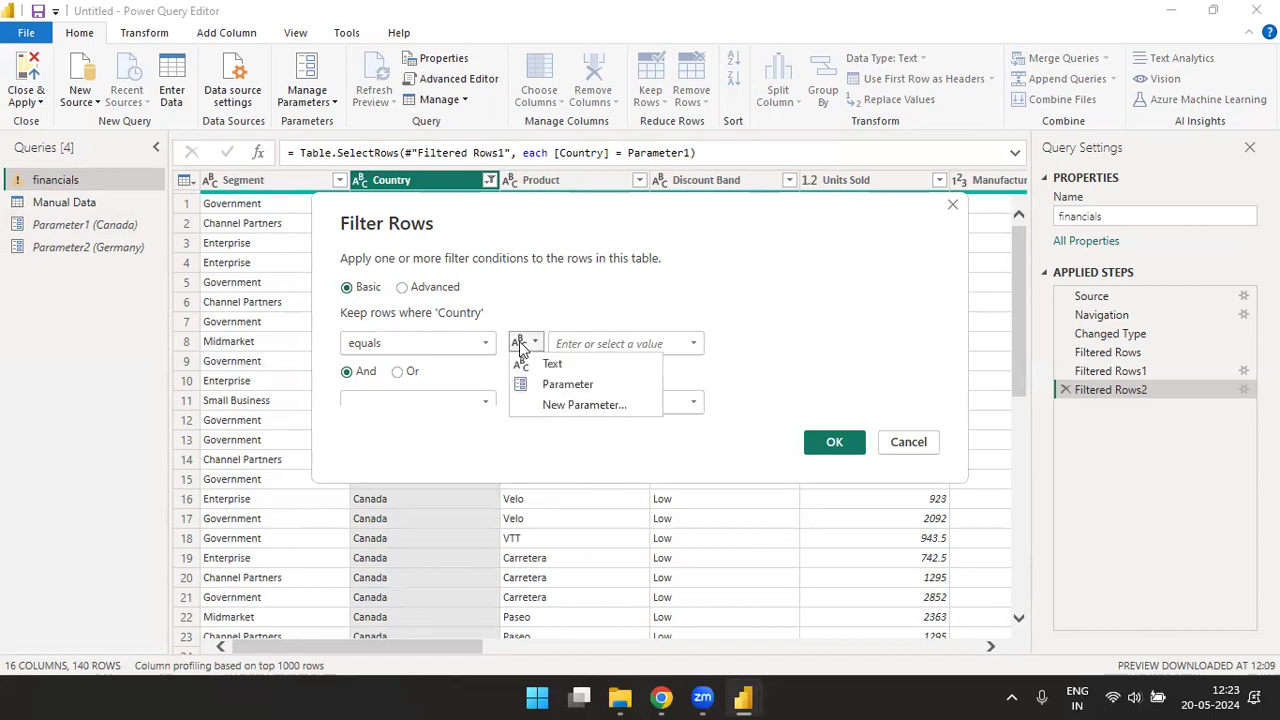
pyautogui.click(570, 385)
pyautogui.click(690, 343)
pyautogui.click(605, 386)
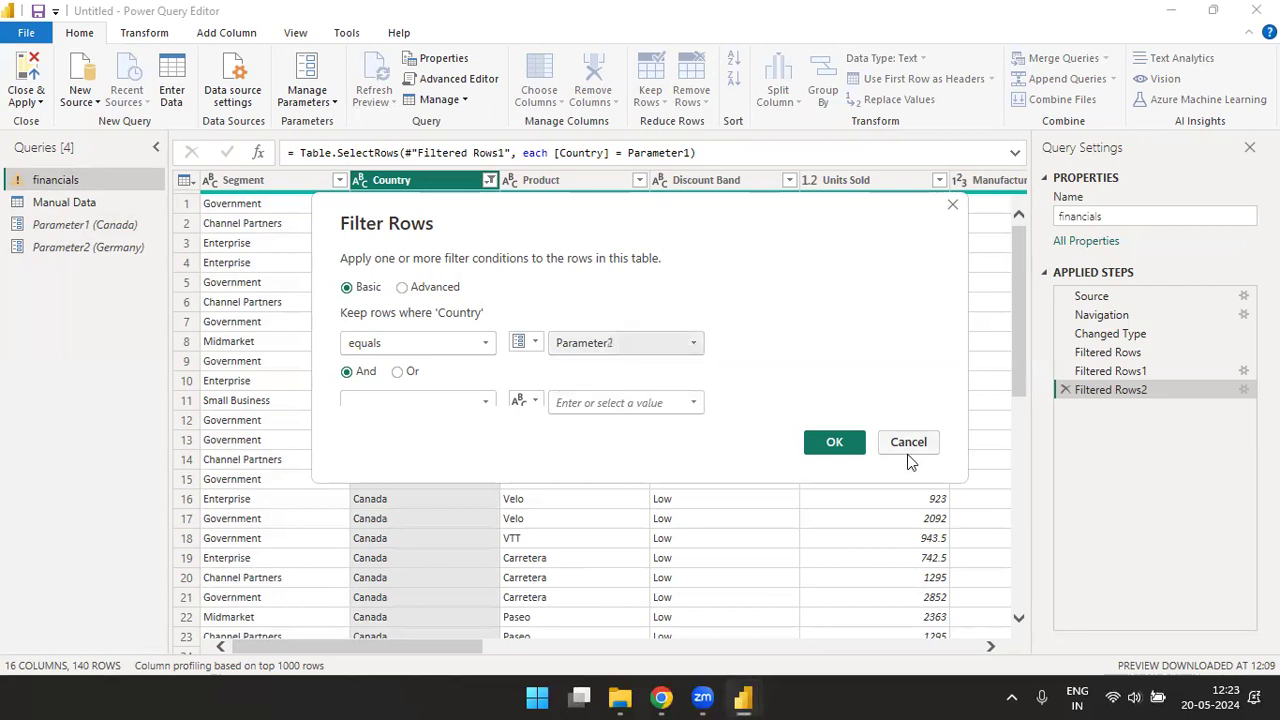
pyautogui.click(834, 441)
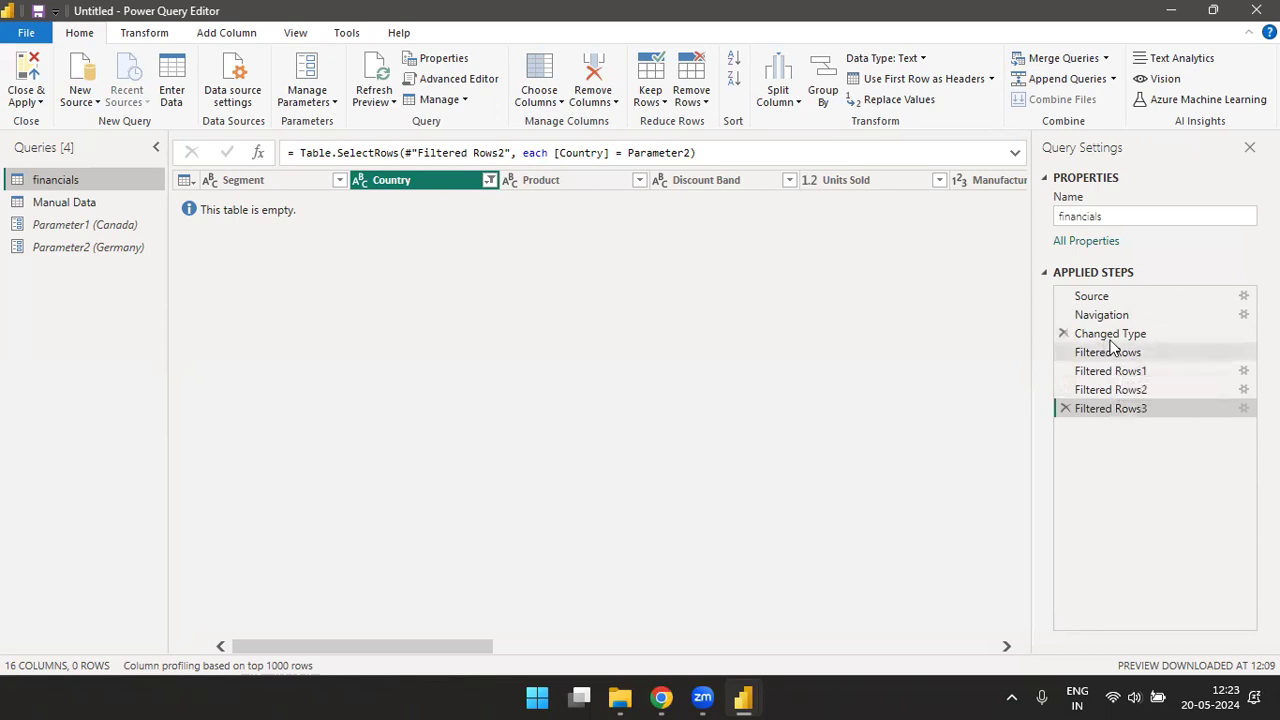
# - Delete all the Filtered Rows steps from the financials query, leaving Changed Type as the last applied step
pyautogui.click(1064, 409)
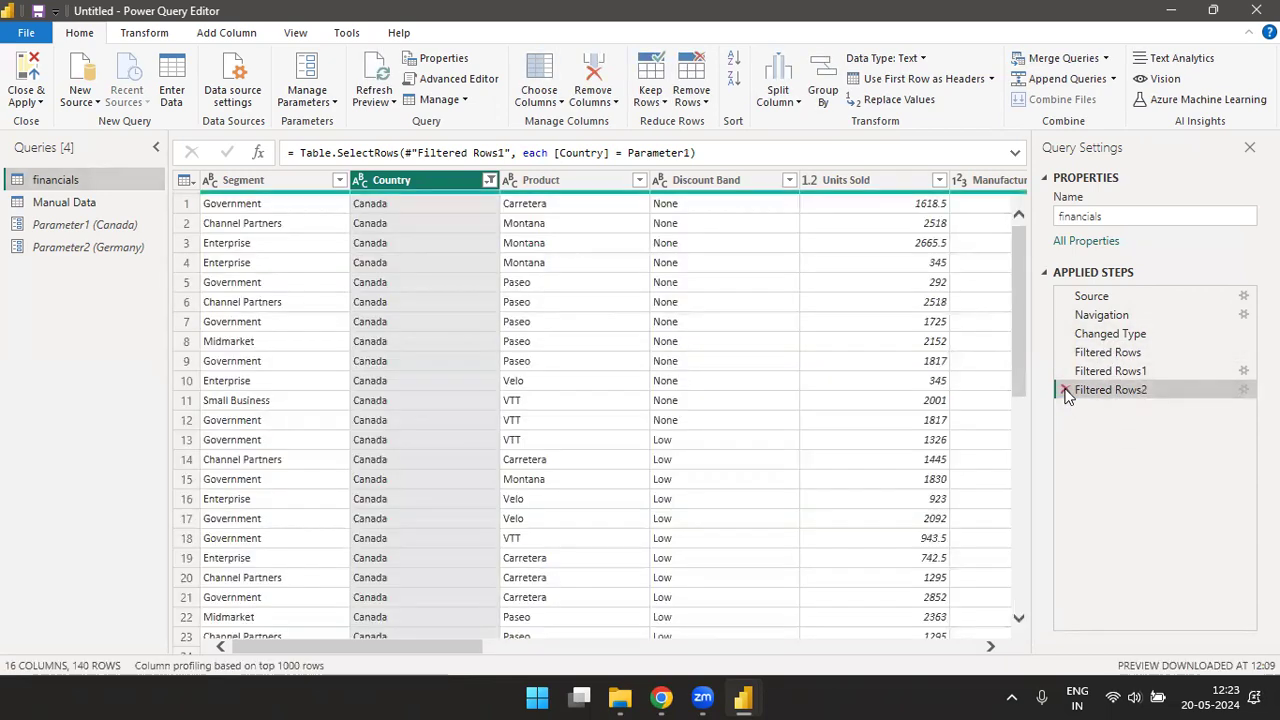
pyautogui.click(1065, 391)
pyautogui.click(1066, 371)
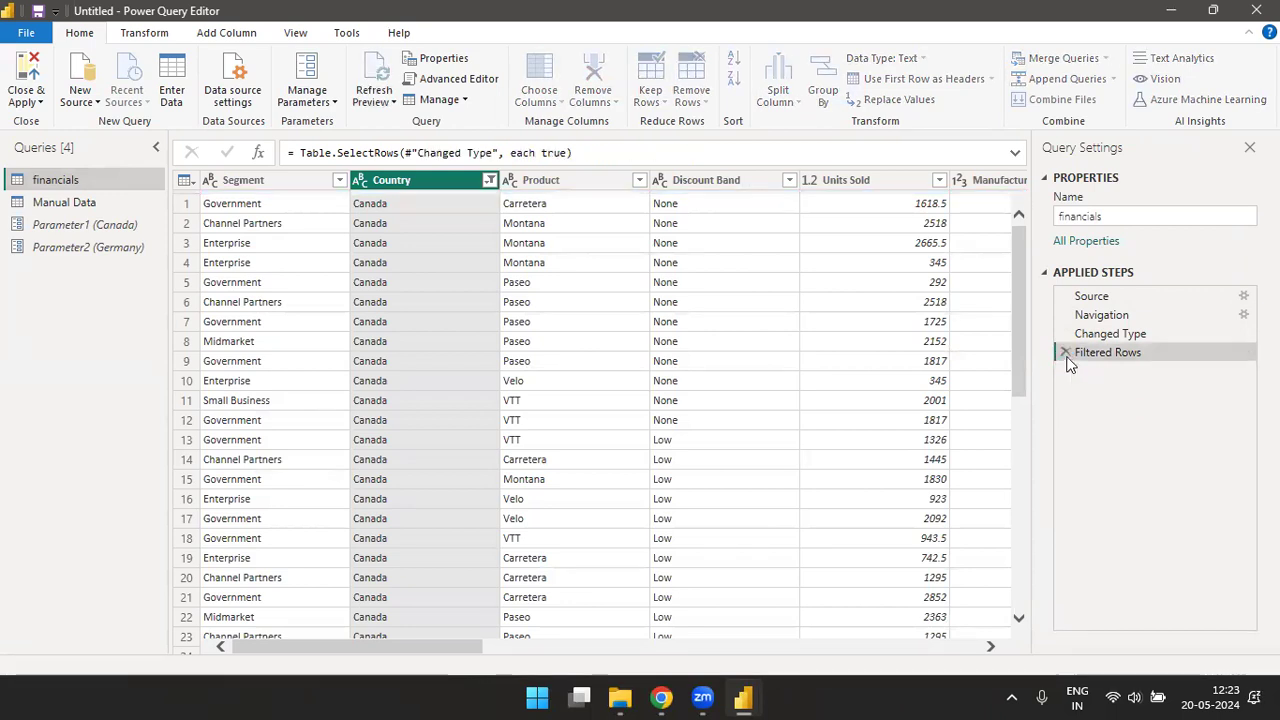
pyautogui.click(1064, 352)
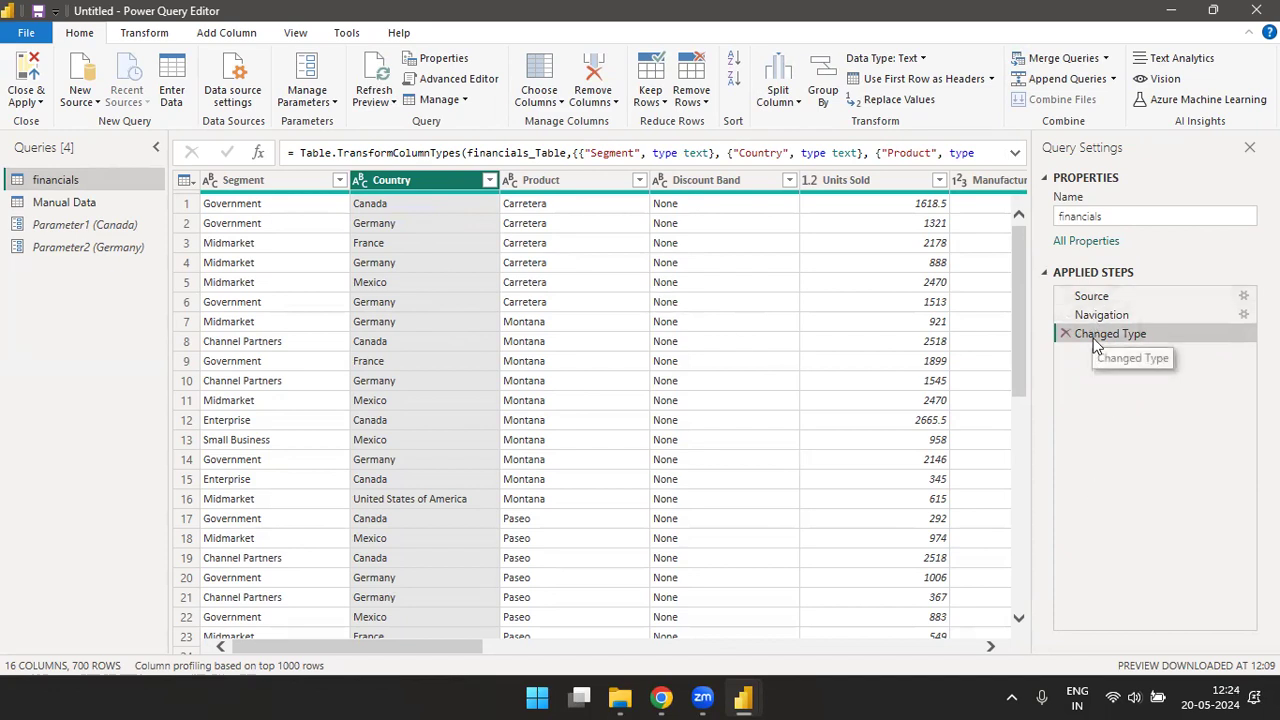
# - Filter the financials query's Country column to rows that equal Parameter2 and look through the filtered rows
pyautogui.click(490, 184)
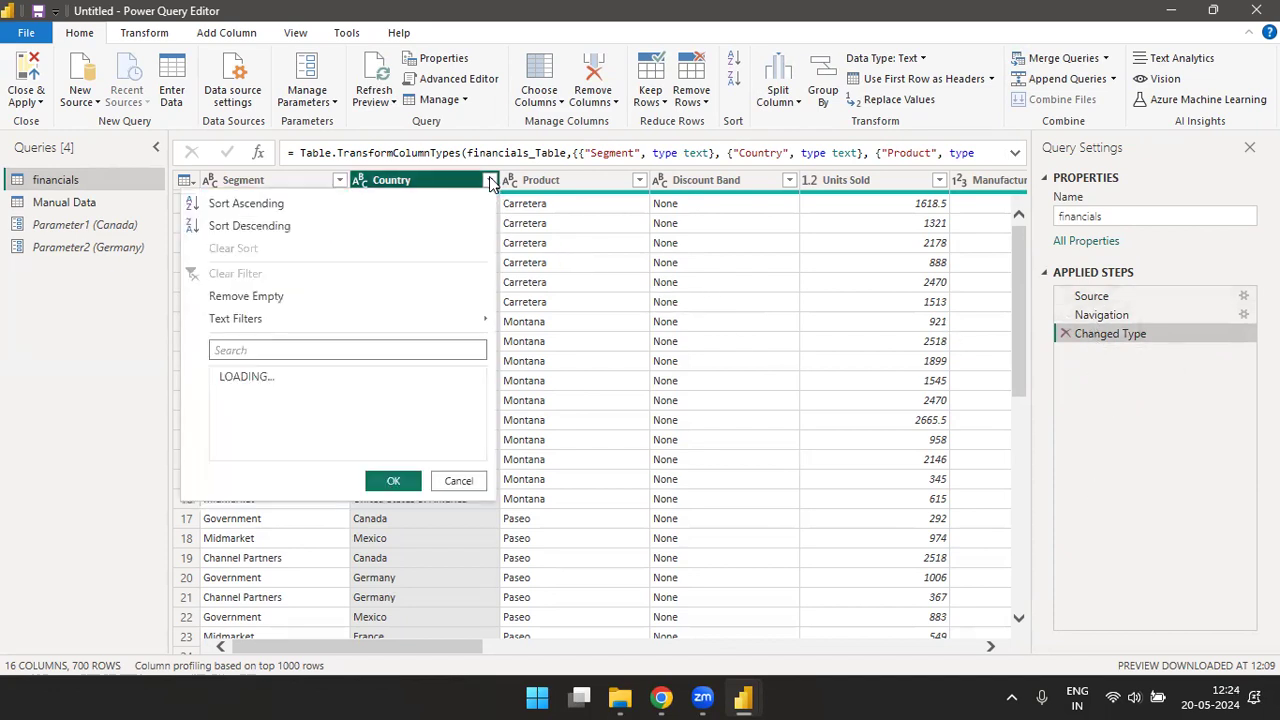
pyautogui.moveTo(252, 320)
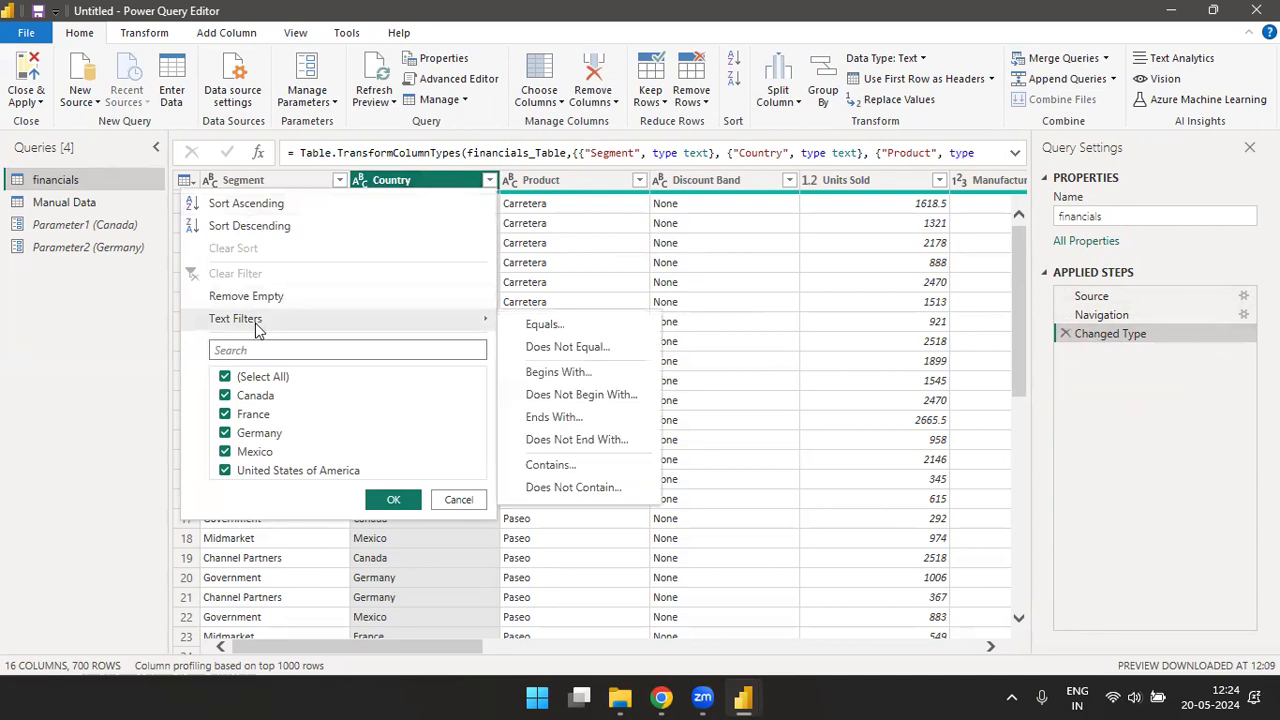
pyautogui.click(544, 326)
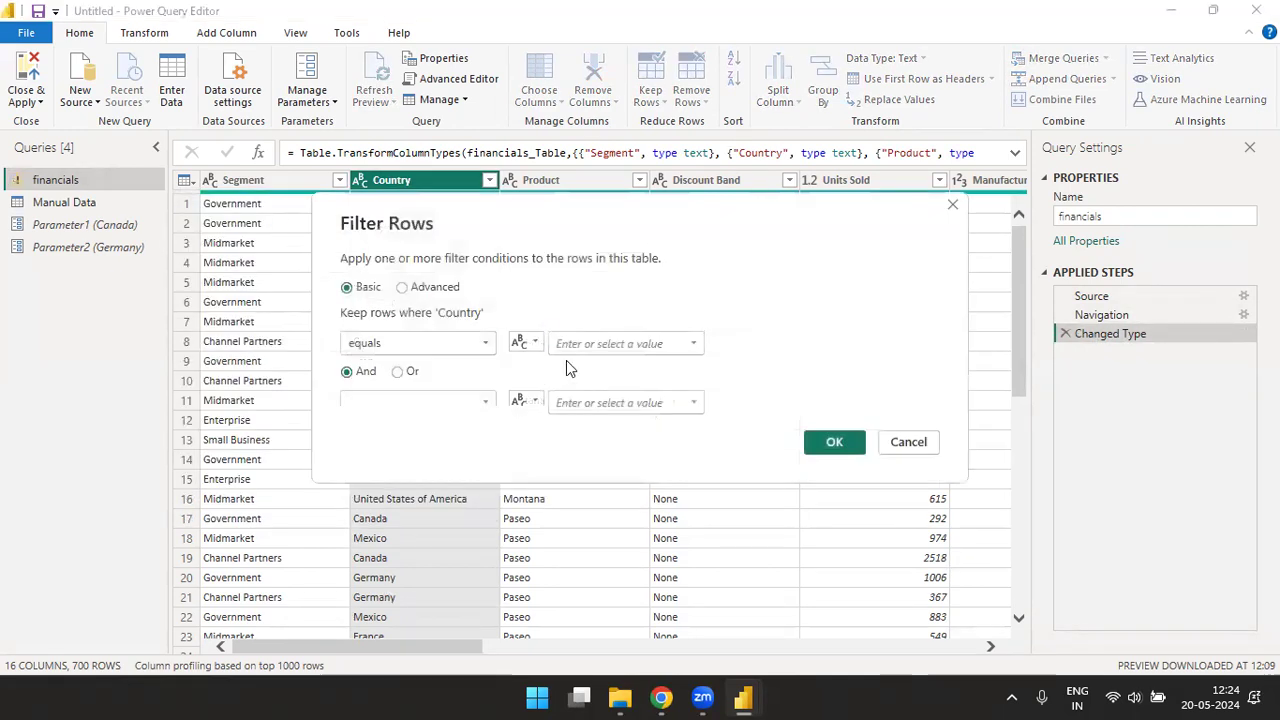
pyautogui.click(527, 342)
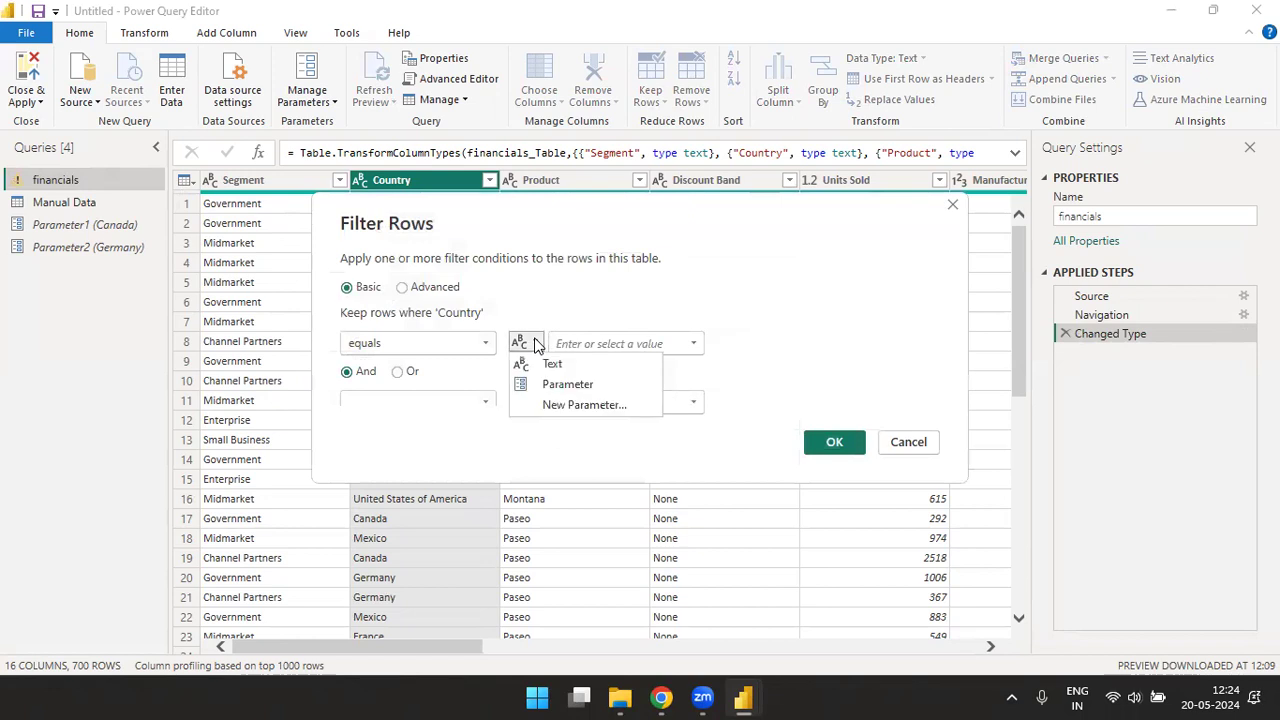
pyautogui.click(558, 383)
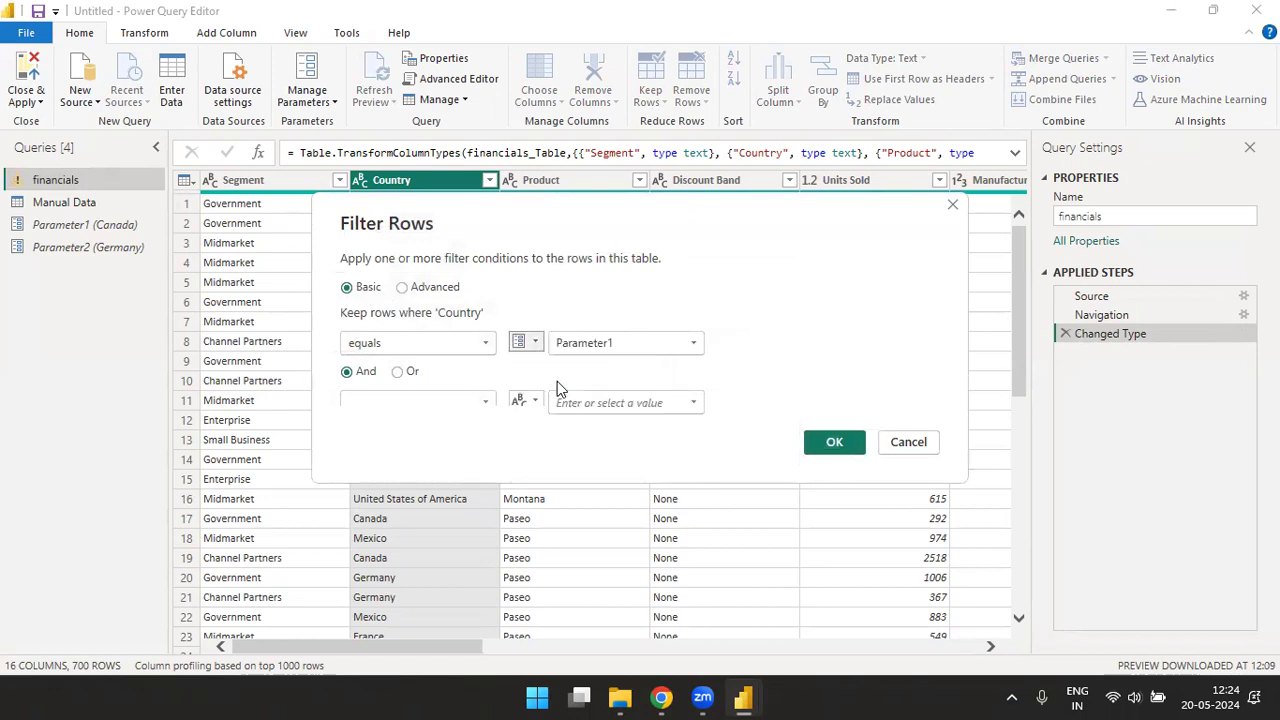
pyautogui.click(697, 344)
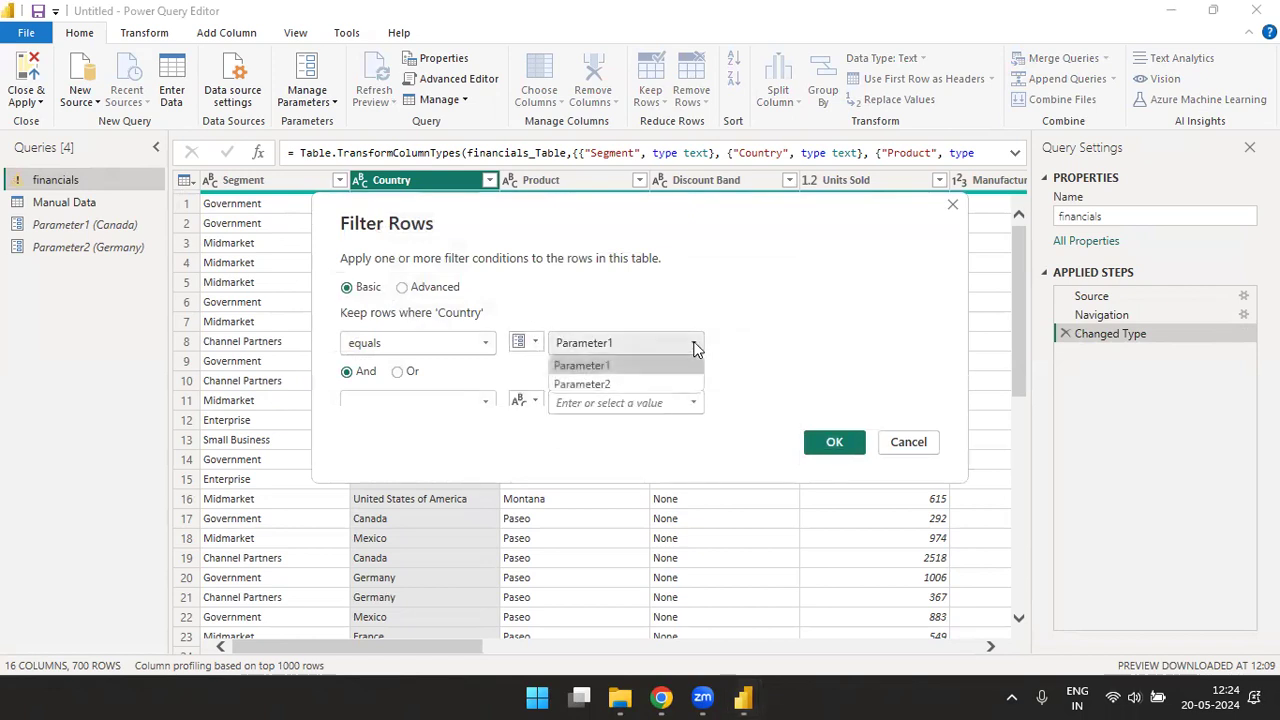
pyautogui.click(592, 386)
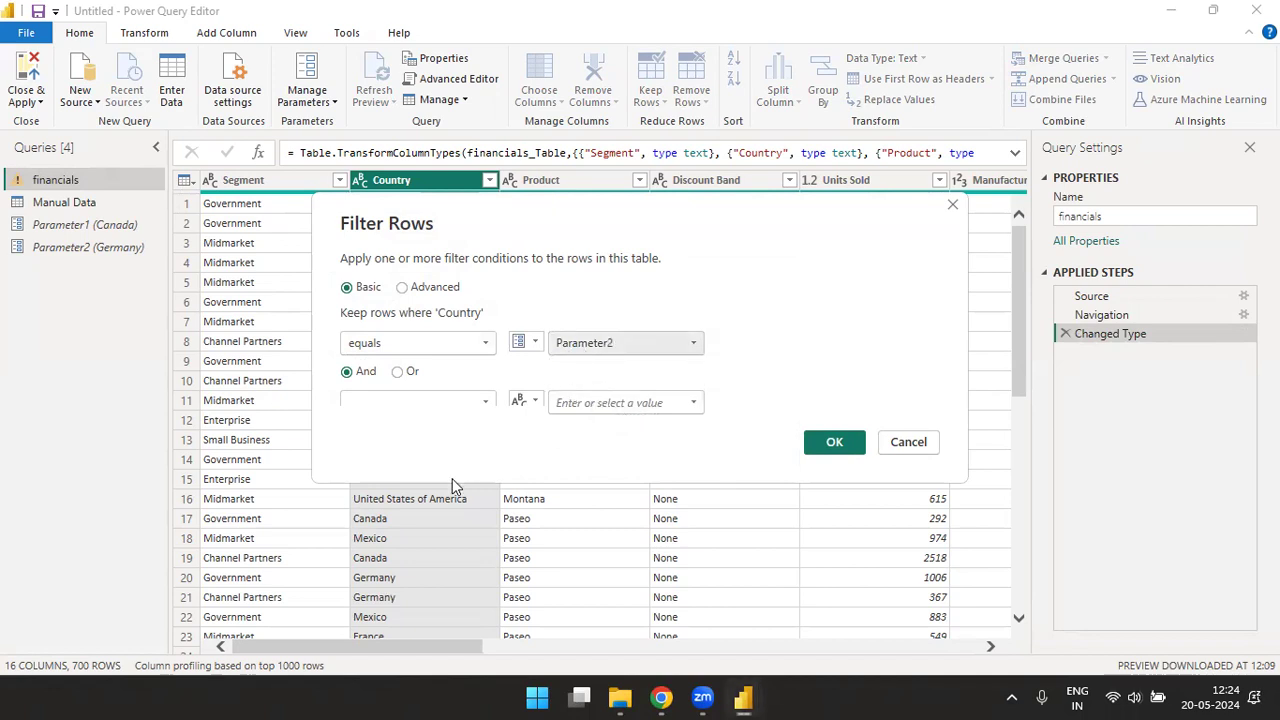
pyautogui.click(841, 445)
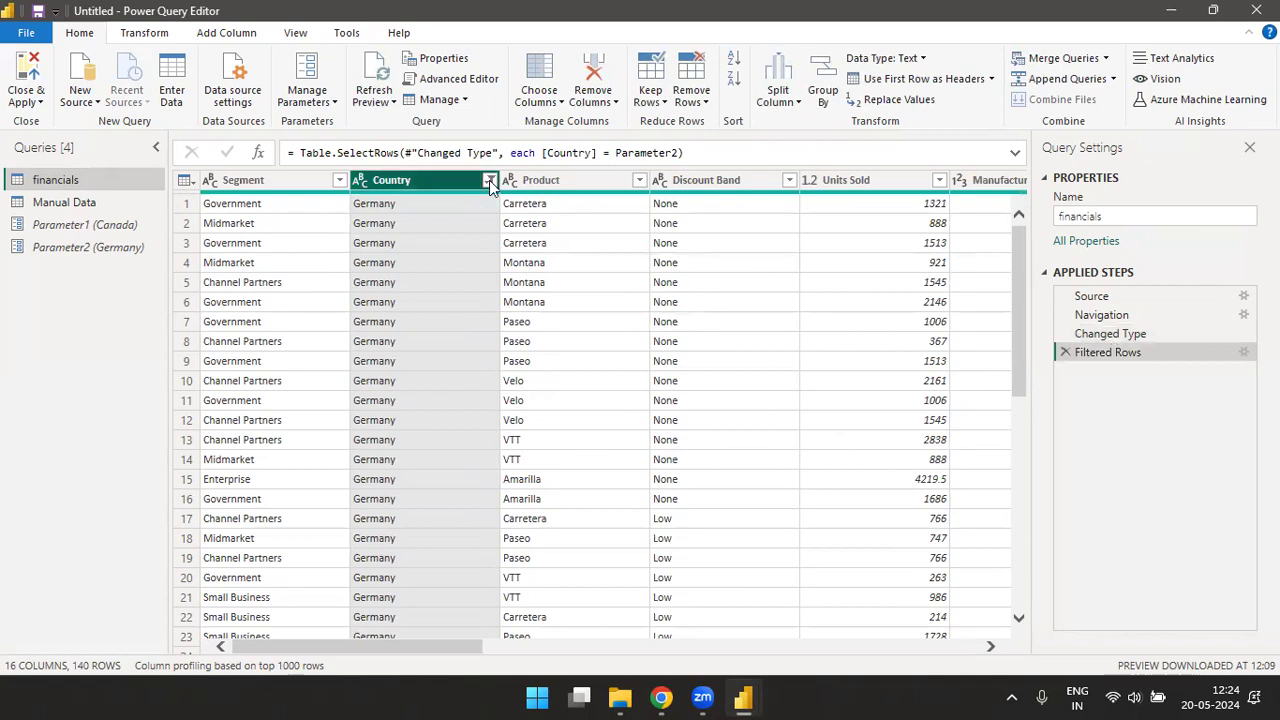
pyautogui.moveTo(1012, 289); pyautogui.dragTo(1045, 180)
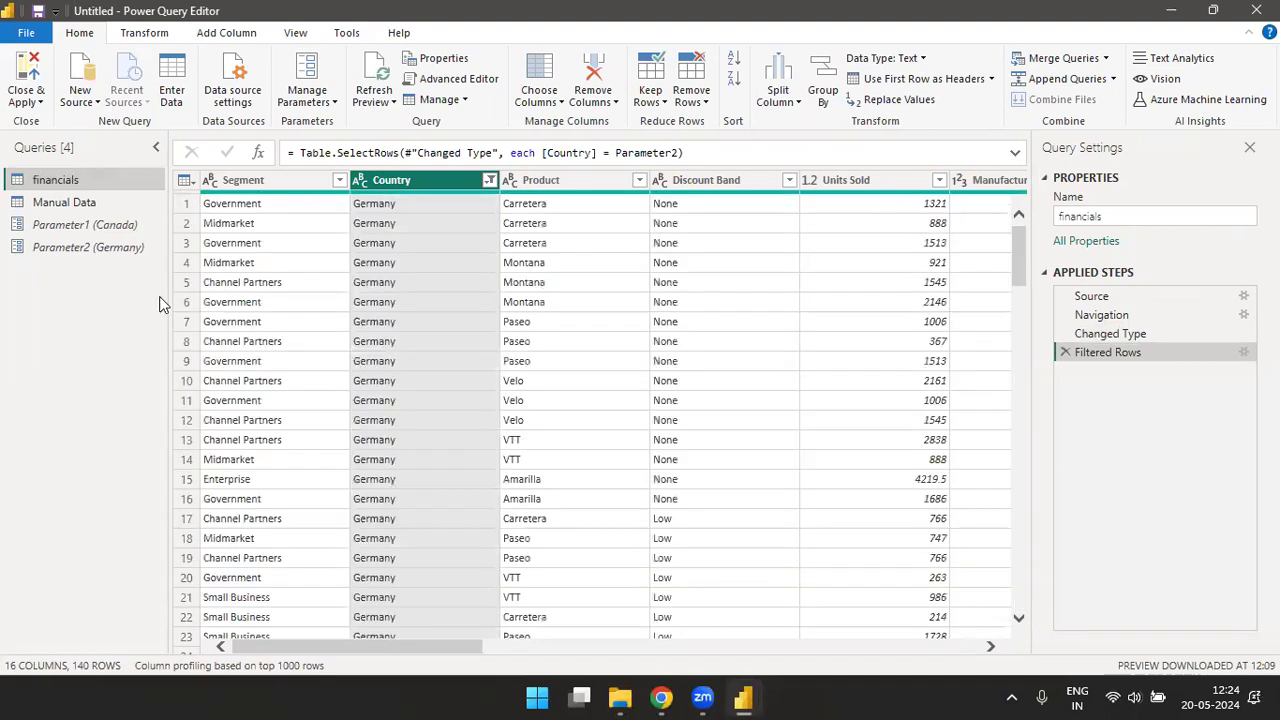
# - Review Parameter2's list of values, default value and current value in its parameter settings, then accept them
pyautogui.rightClick(68, 252)
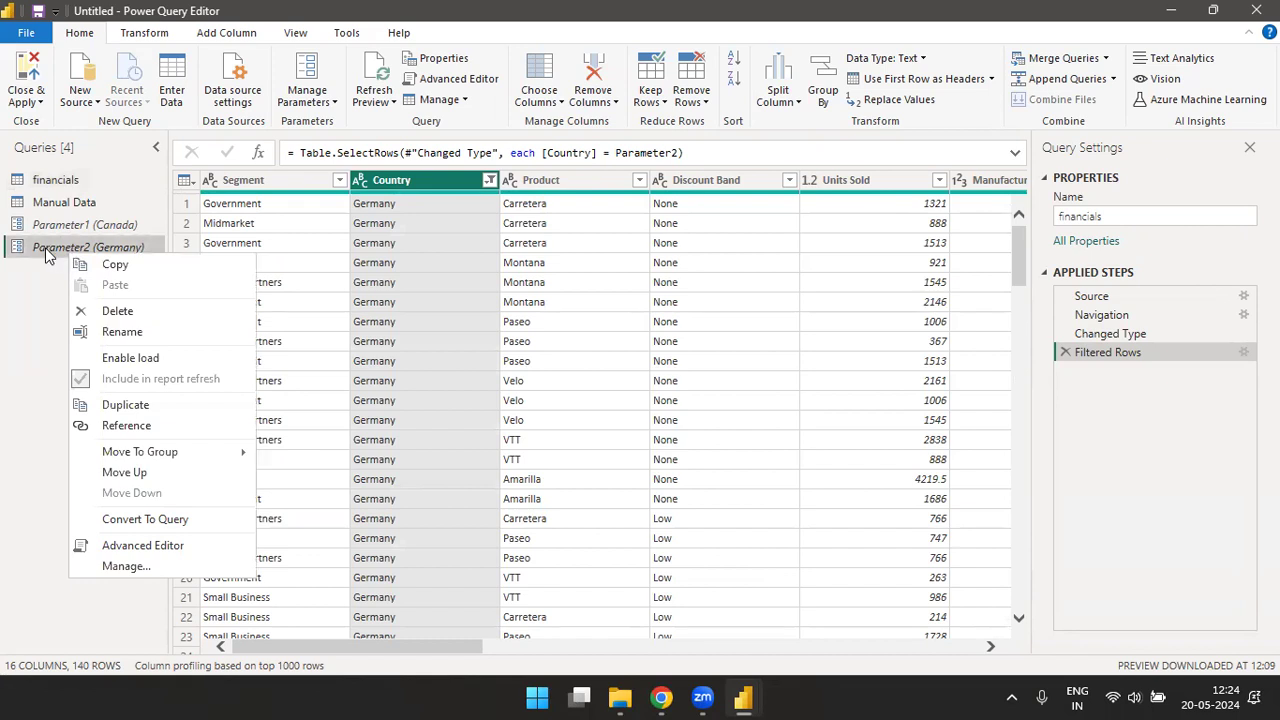
pyautogui.click(45, 247)
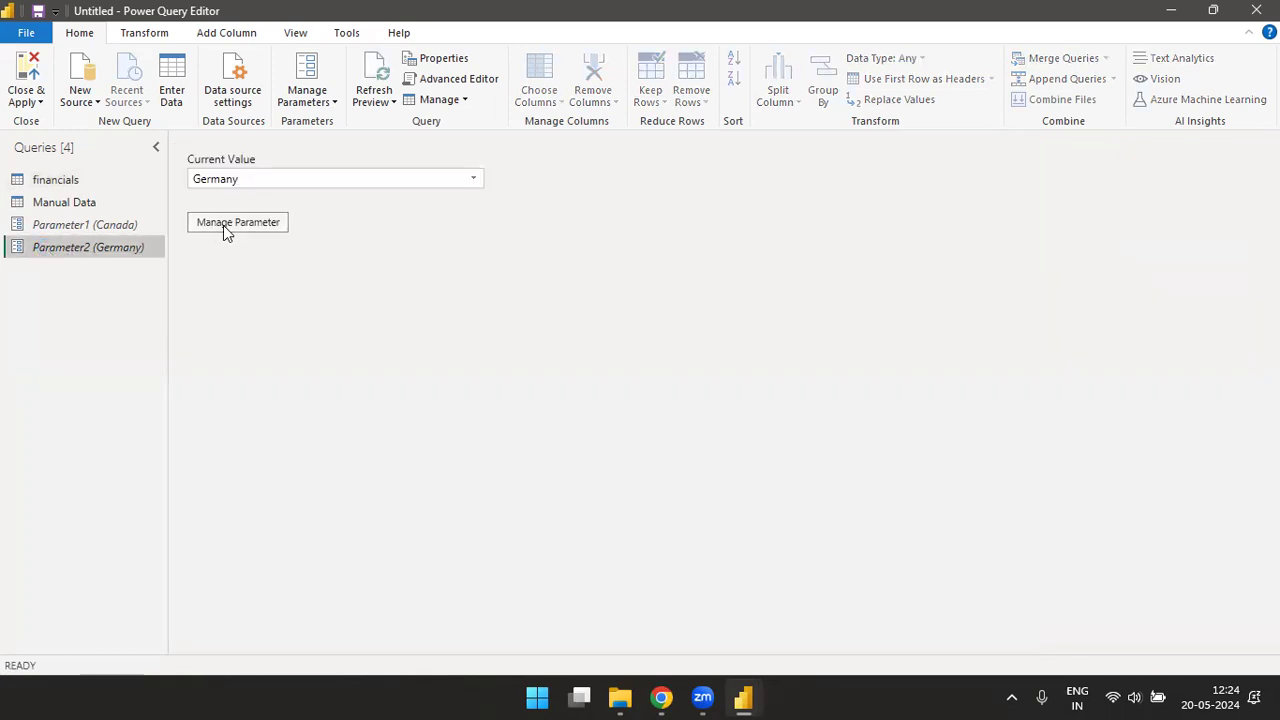
pyautogui.click(236, 229)
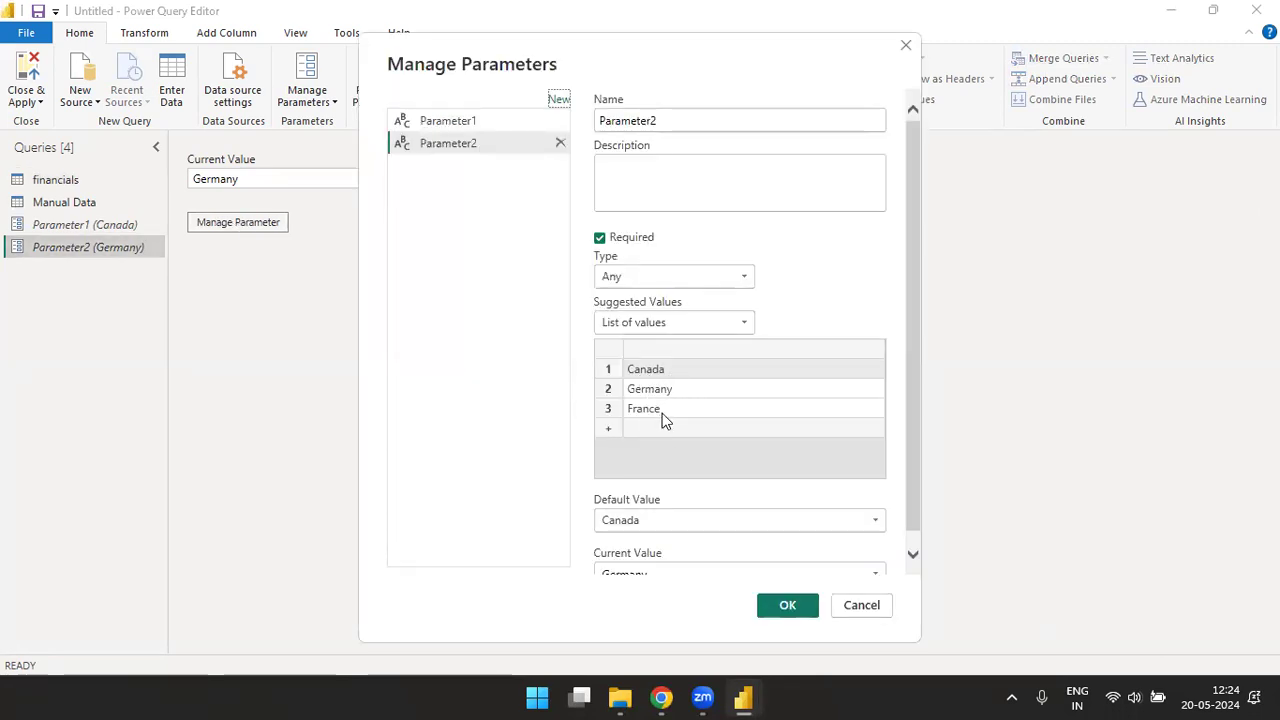
pyautogui.moveTo(914, 219); pyautogui.dragTo(920, 403)
pyautogui.moveTo(603, 560); pyautogui.dragTo(674, 564)
pyautogui.click(676, 562)
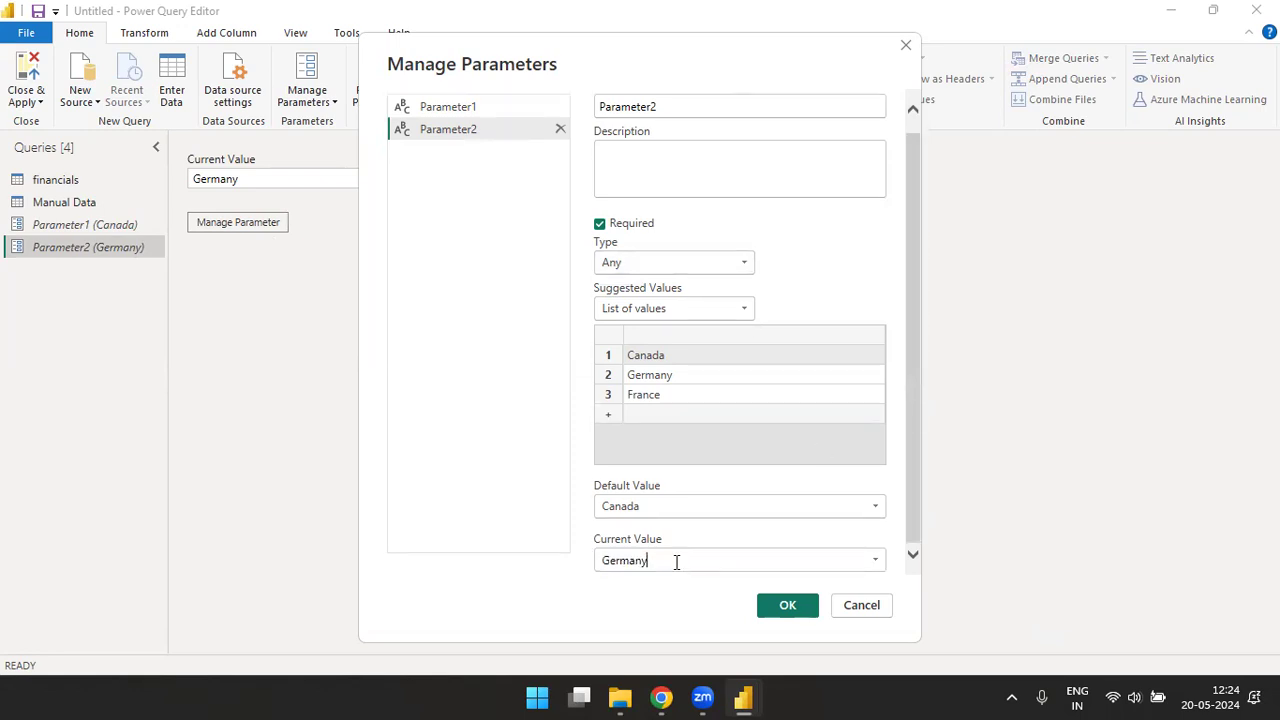
pyautogui.click(794, 606)
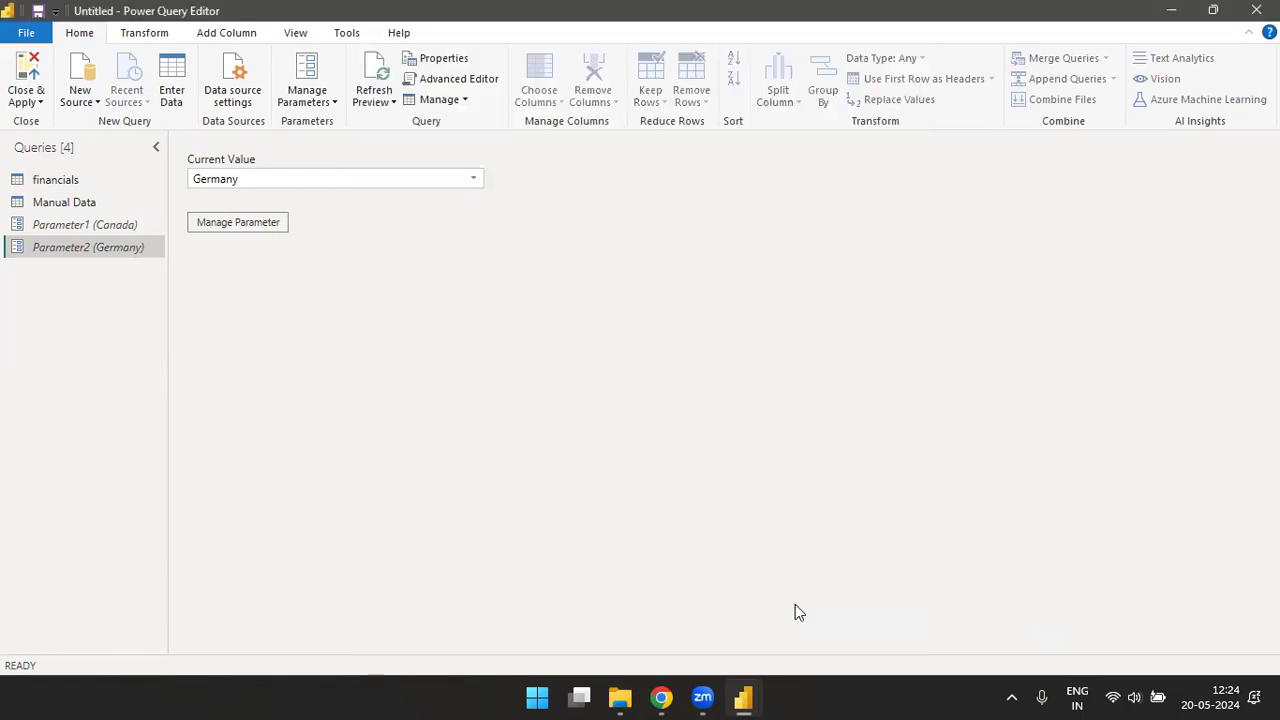
# - Apply the pending query changes without closing the editor, and switch to the Power BI Desktop report
pyautogui.click(28, 100)
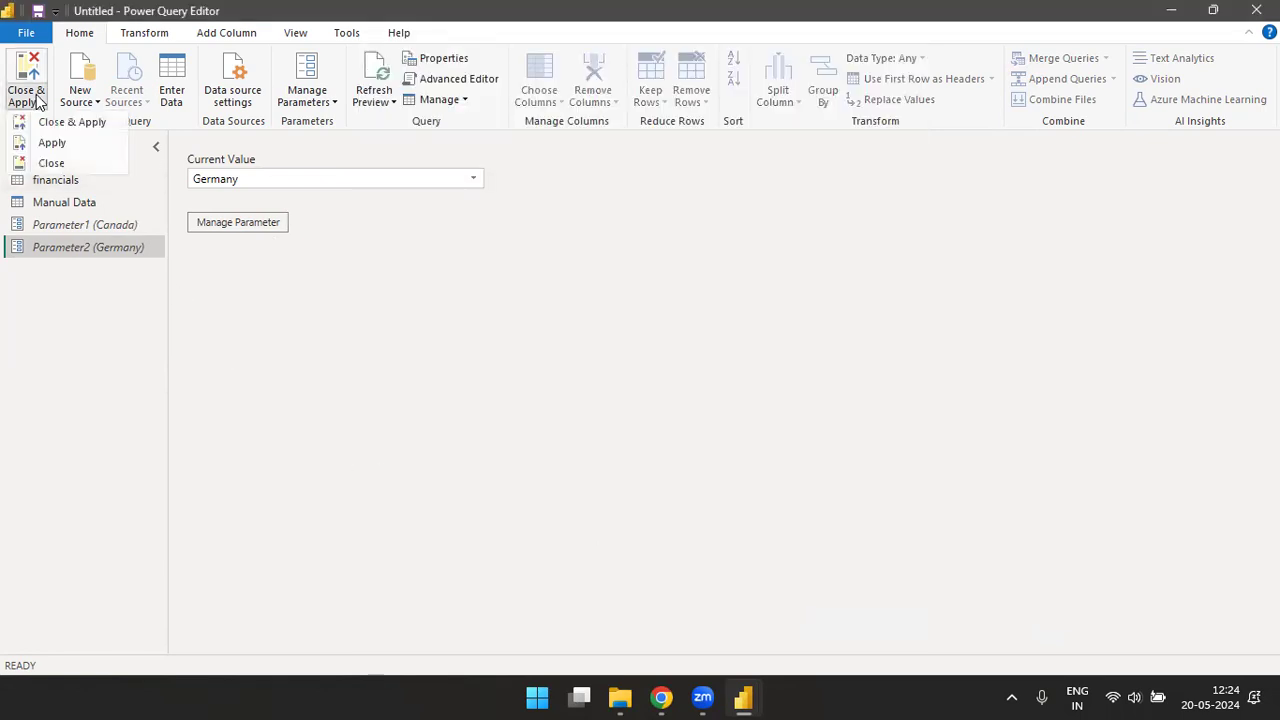
pyautogui.click(64, 146)
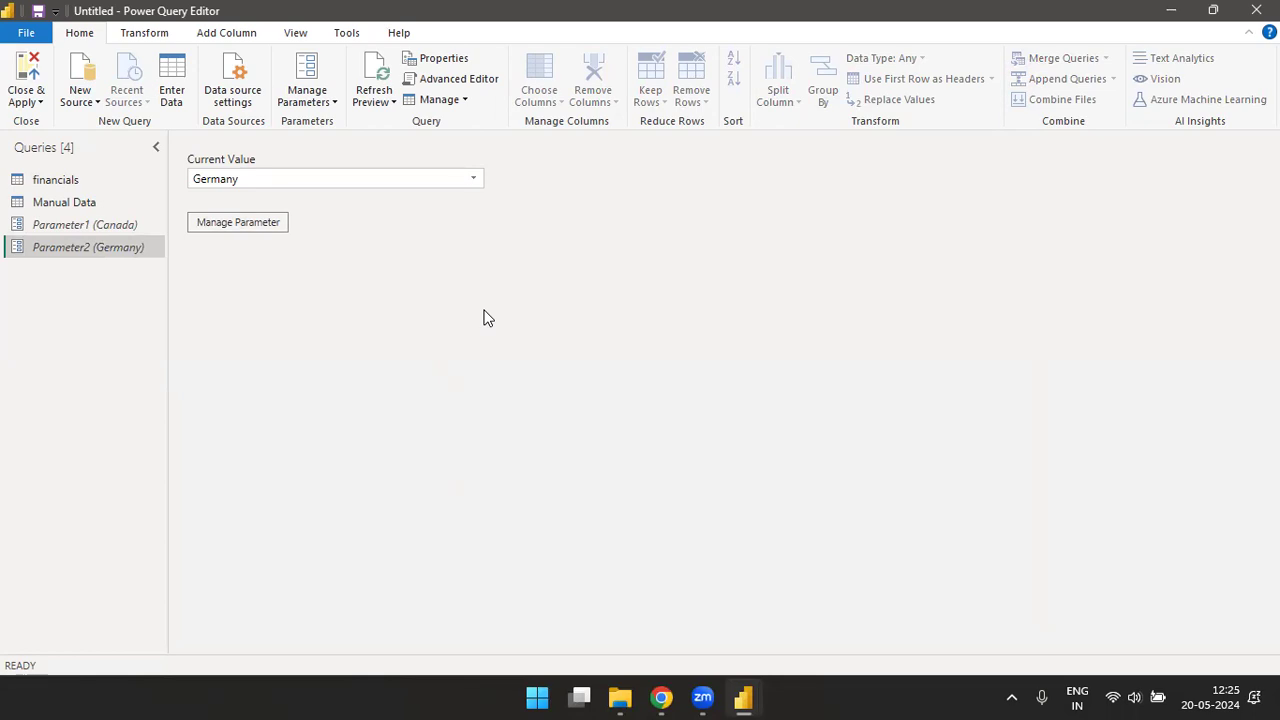
pyautogui.hotkey('alt', 'Tab')
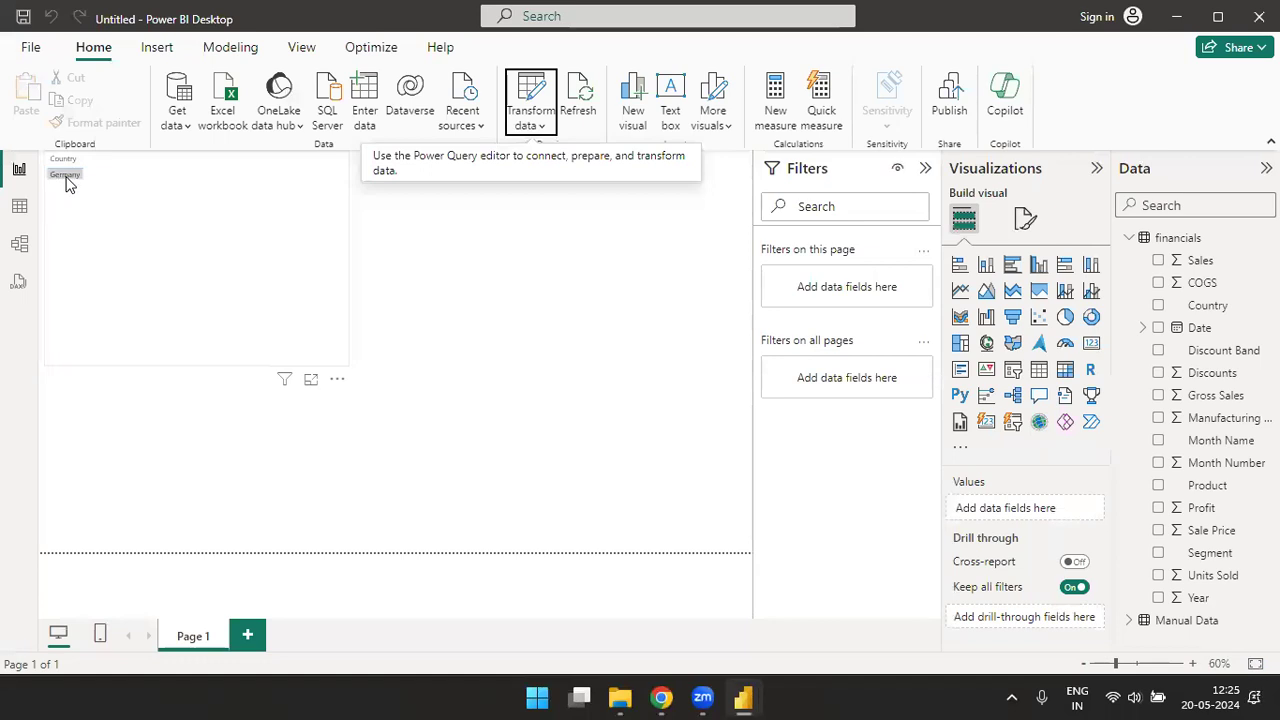
# - Move the Country table toward the middle of the page, collapse the filter pane and set the table's values font size to 18
pyautogui.moveTo(231, 311); pyautogui.dragTo(353, 431)
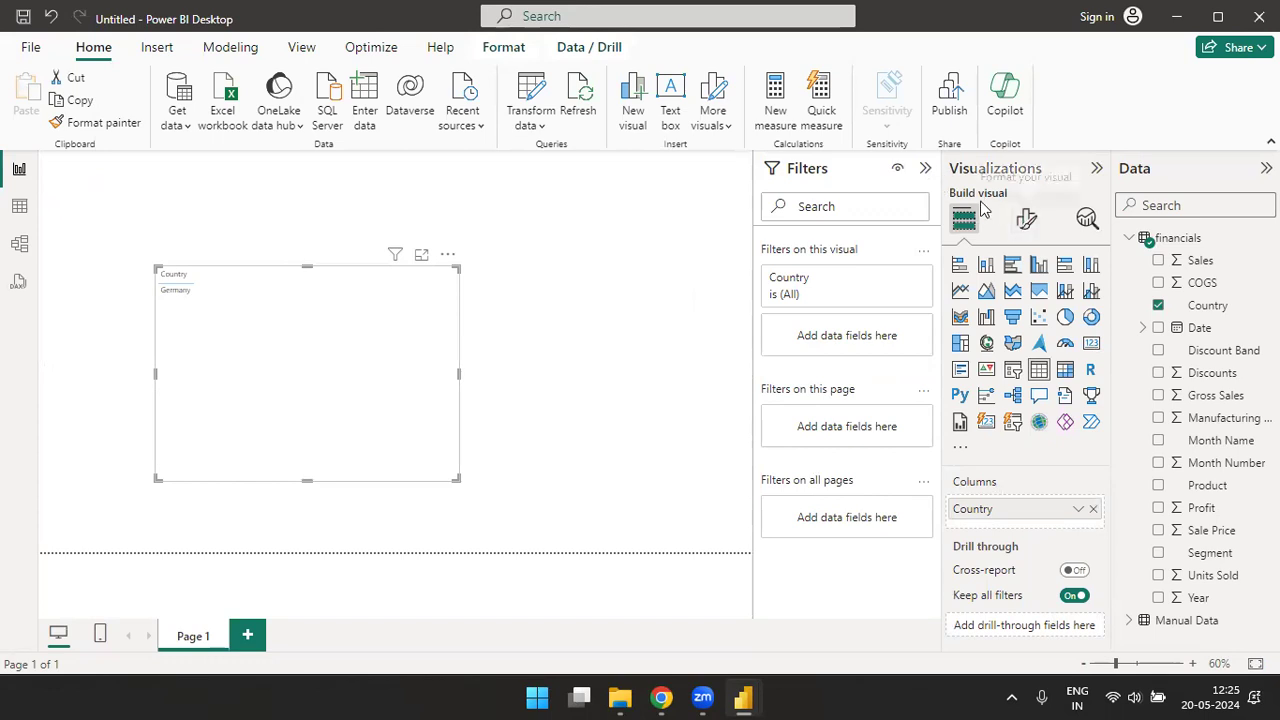
pyautogui.click(925, 168)
pyautogui.click(1028, 222)
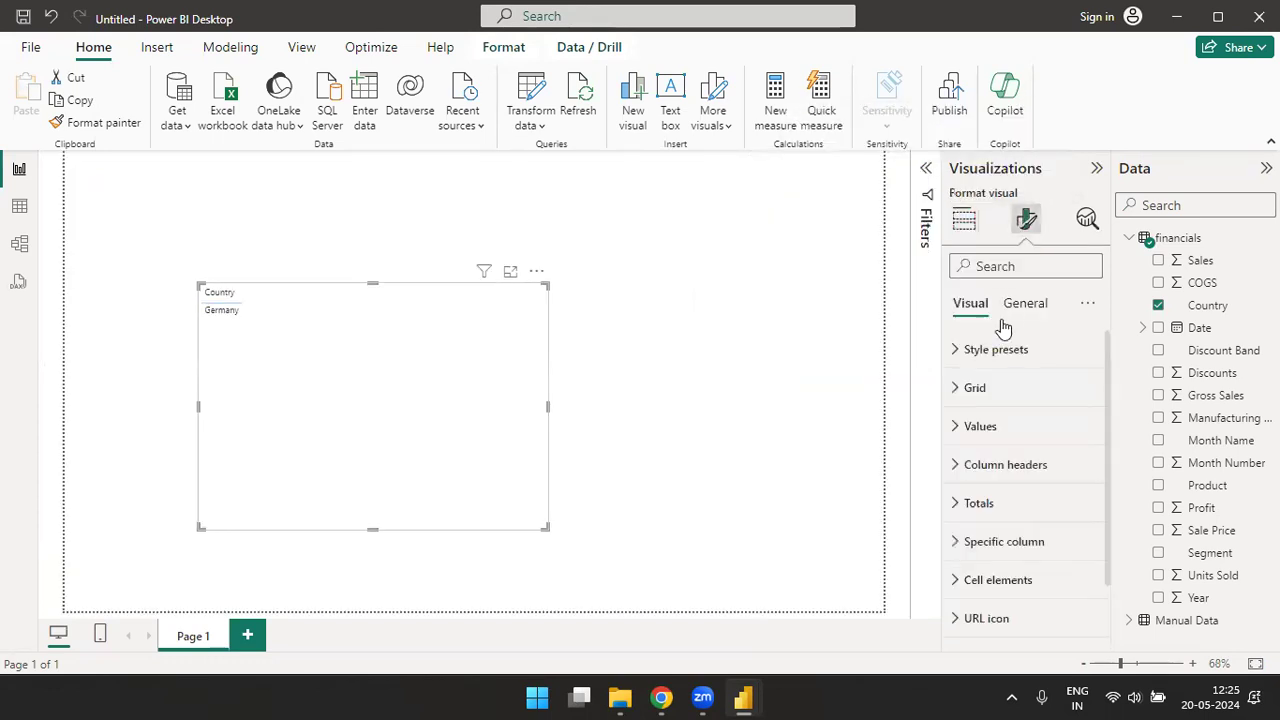
pyautogui.click(958, 426)
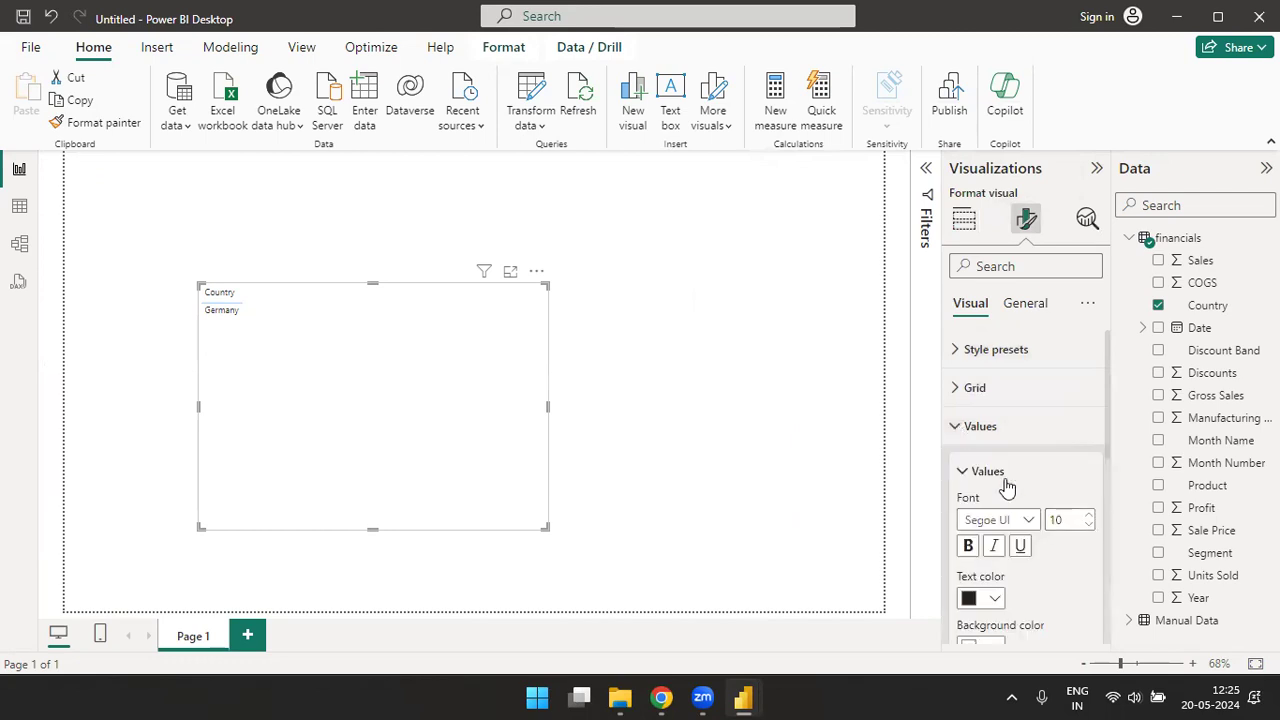
pyautogui.tripleClick(1090, 516)
pyautogui.click(1090, 516)
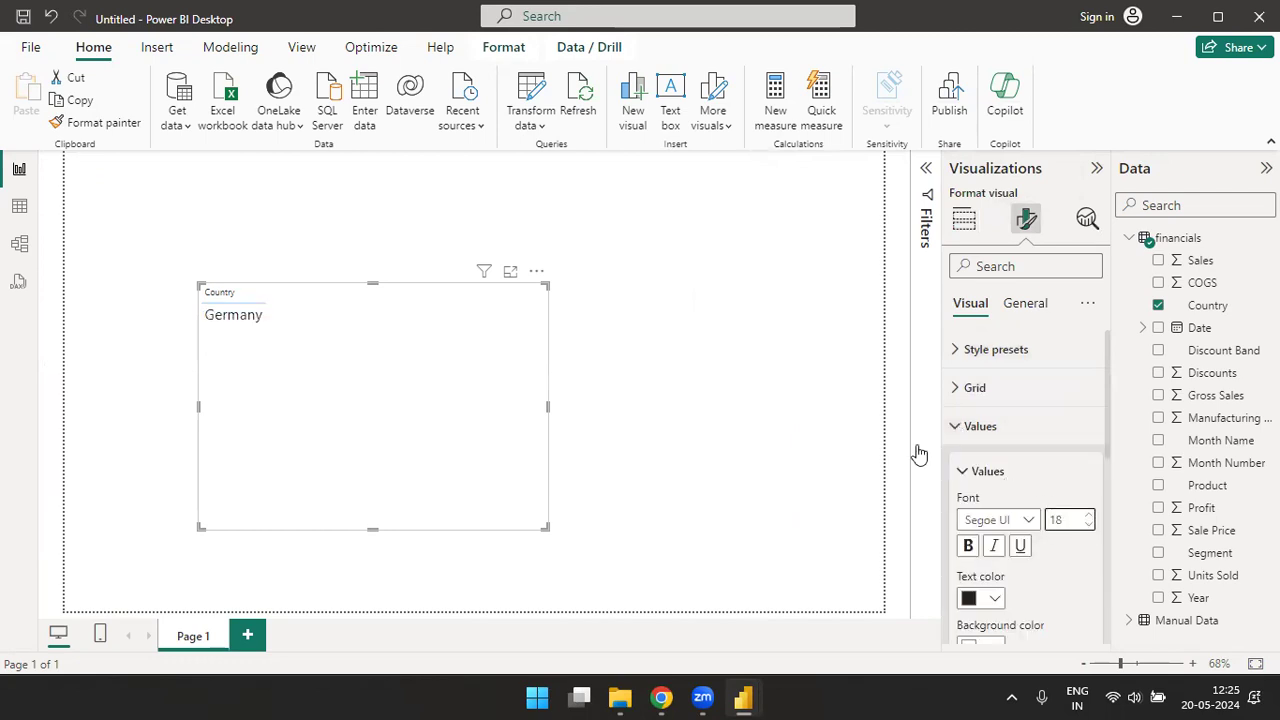
pyautogui.click(648, 261)
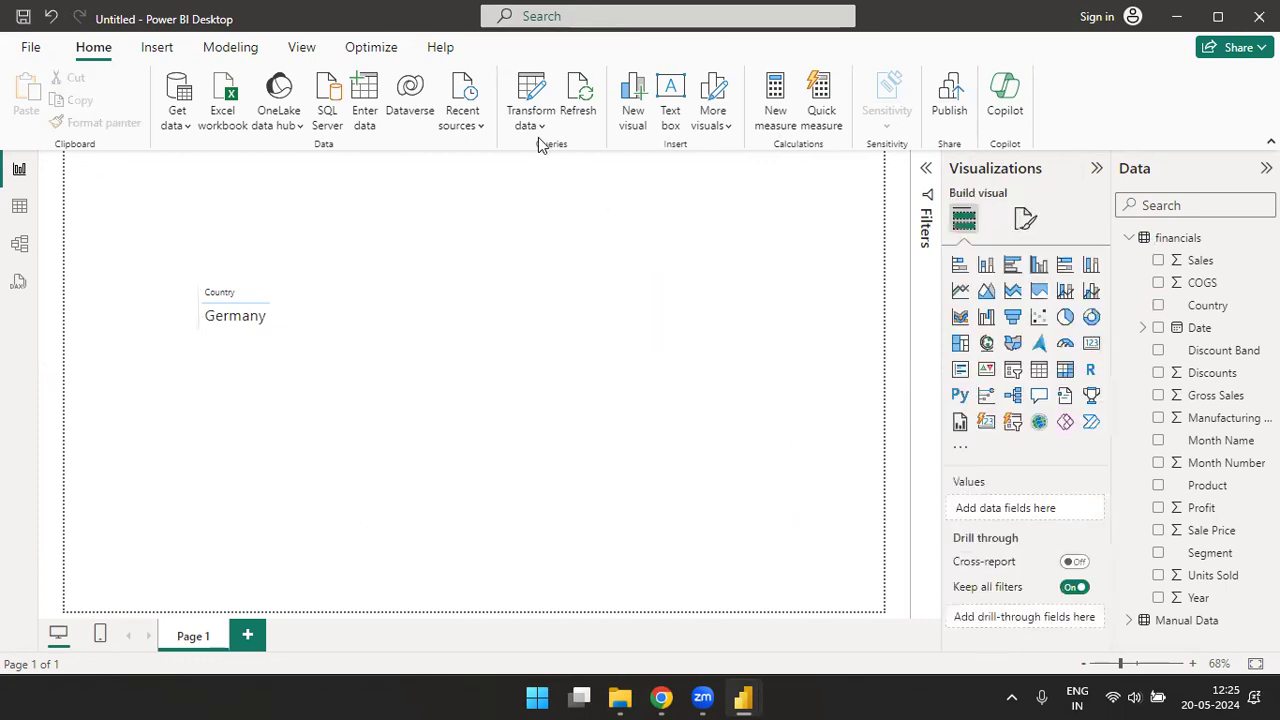
# - Set Parameter2 to France from the report and apply the changes to the queries
pyautogui.click(433, 350)
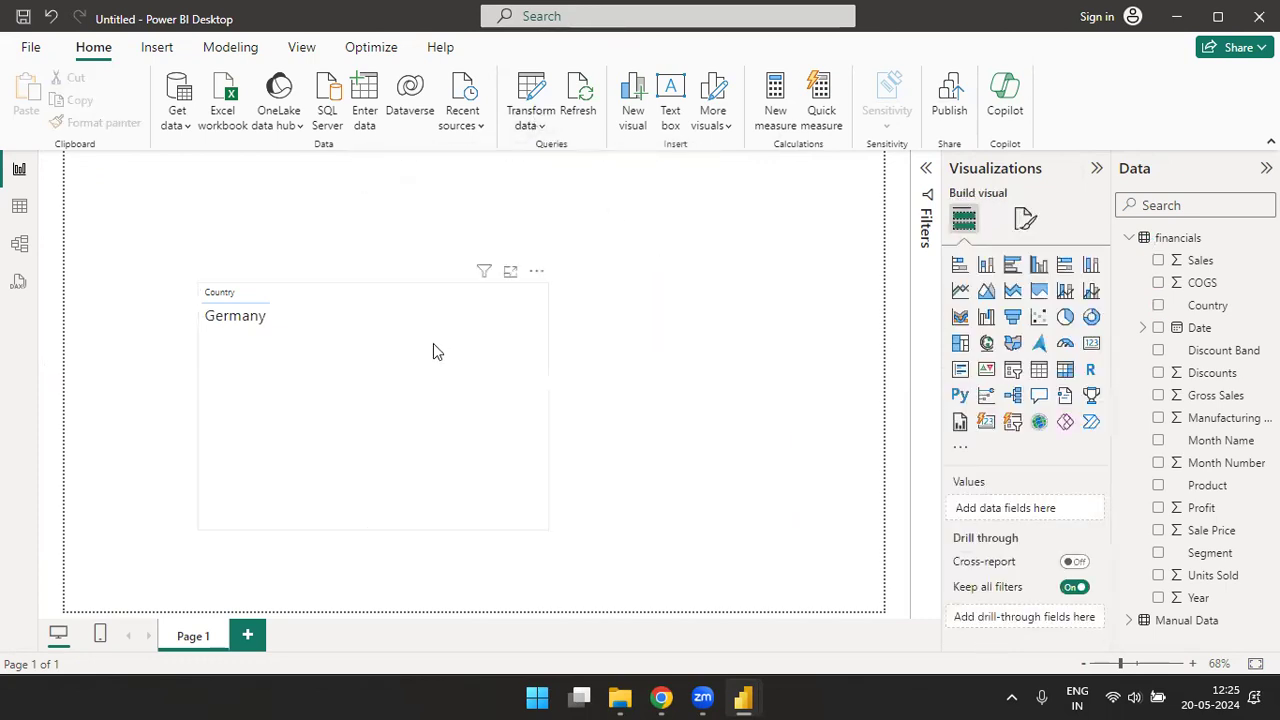
pyautogui.click(543, 127)
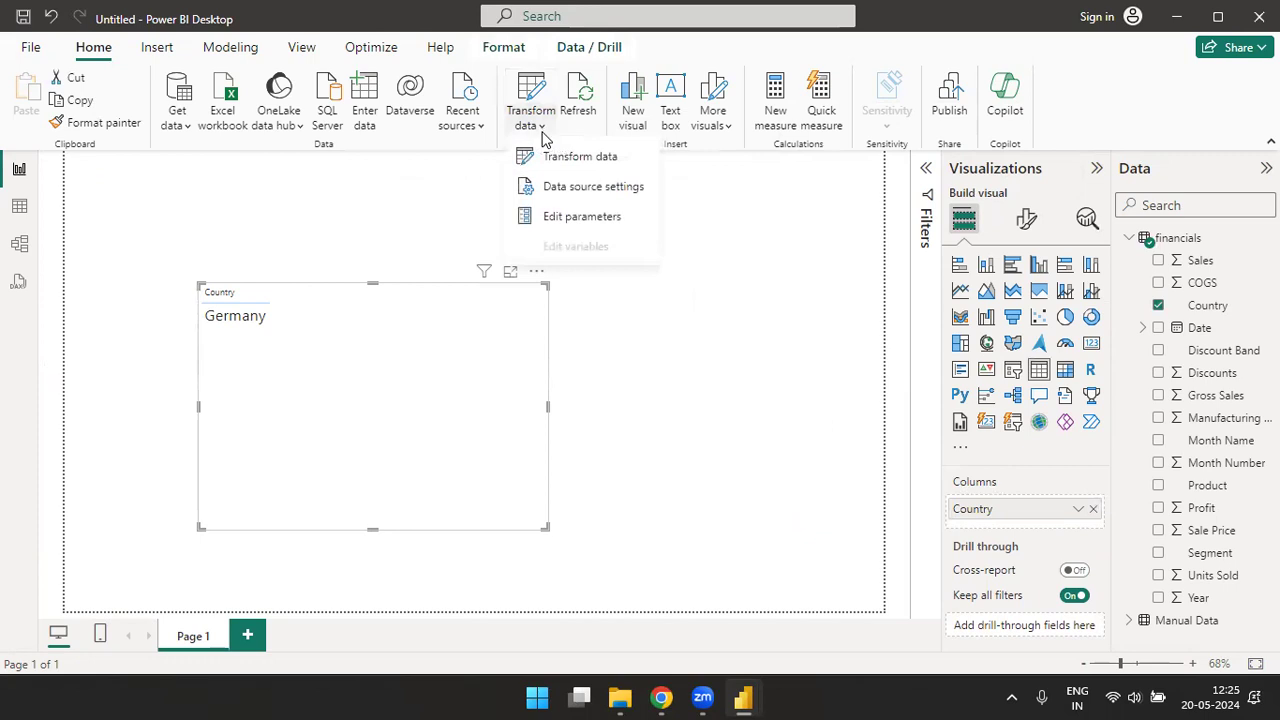
pyautogui.click(568, 216)
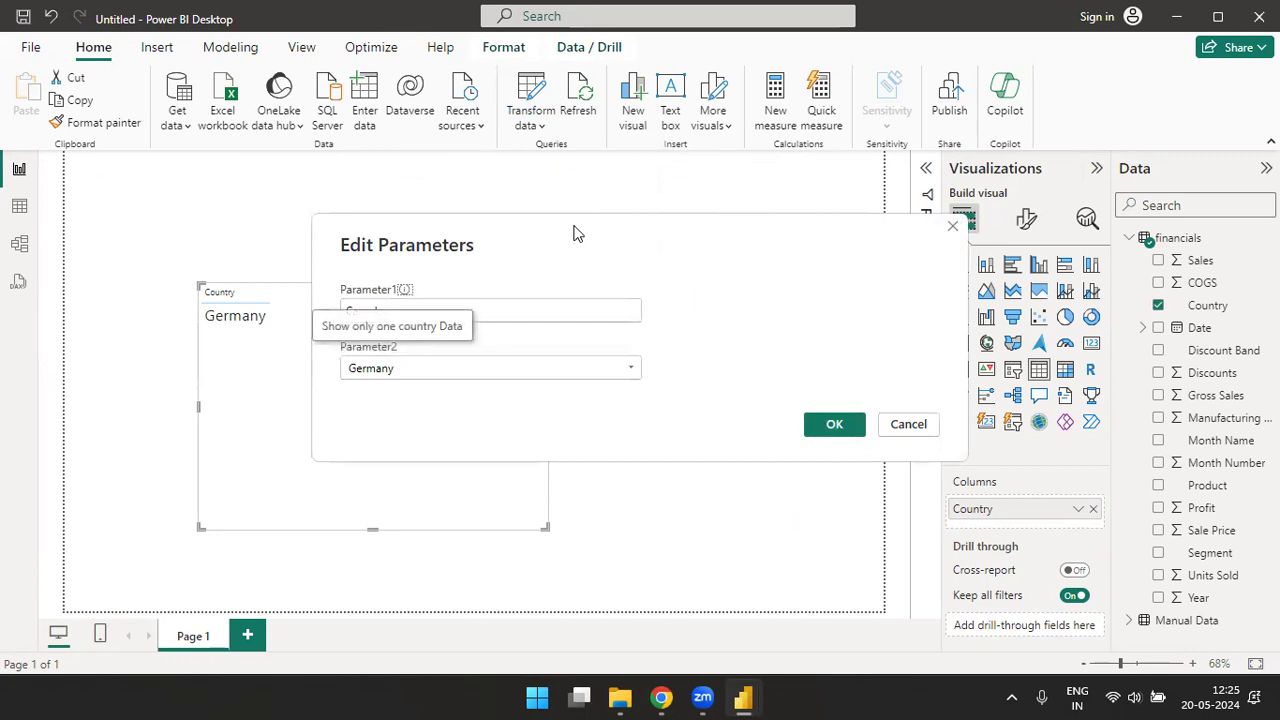
pyautogui.press('BackSpace')
pyautogui.press('BackSpace')
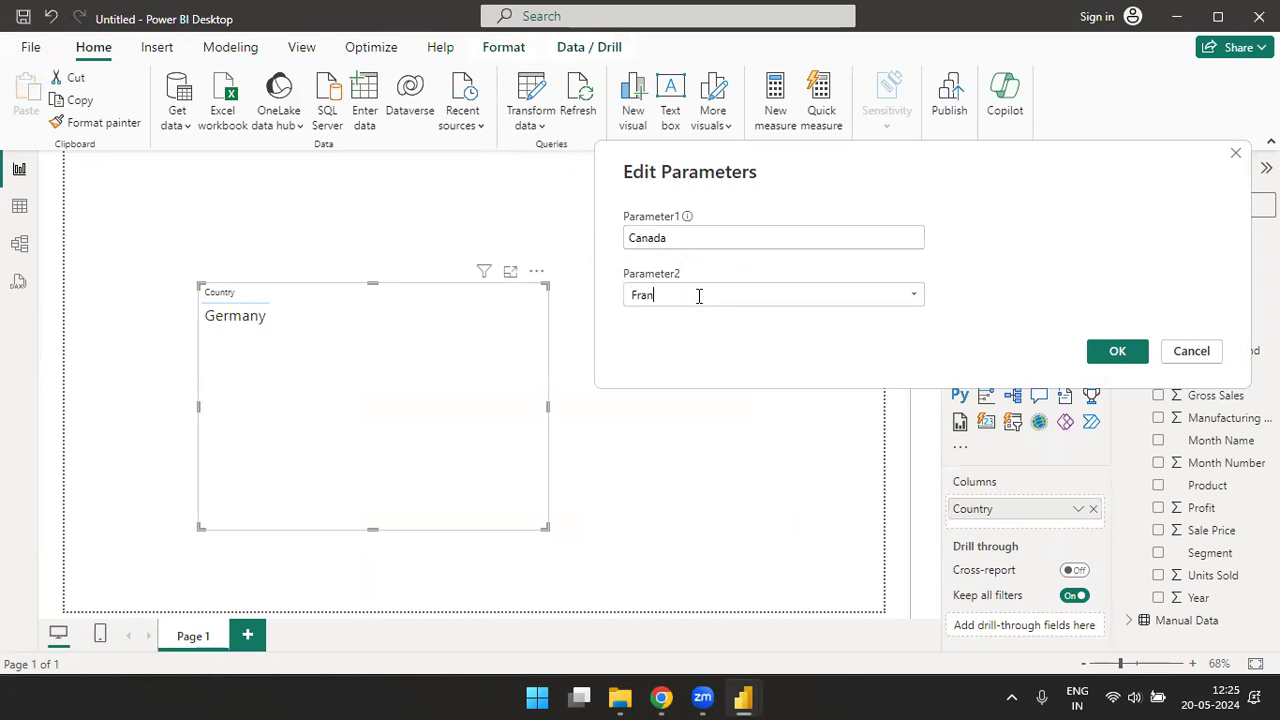
pyautogui.click(1117, 352)
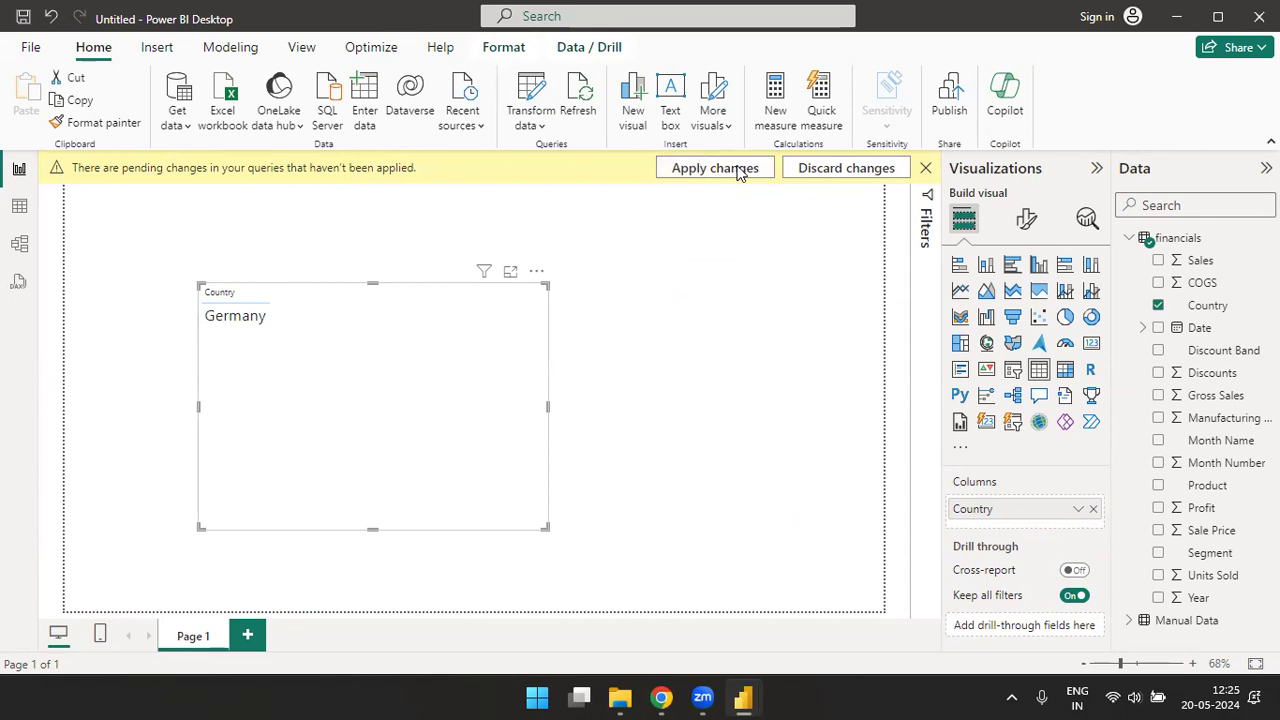
pyautogui.click(715, 168)
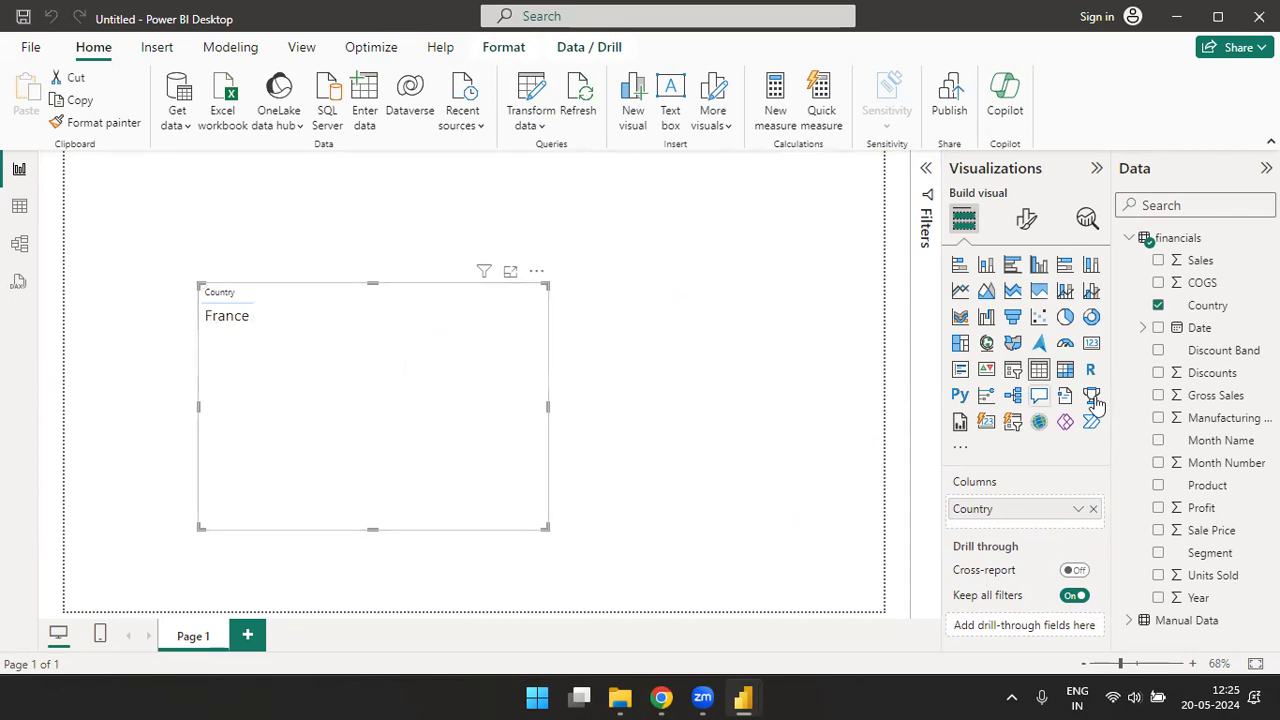
# - Add the Sales and Profit fields from financials to the Country table
pyautogui.moveTo(1197, 262); pyautogui.dragTo(1030, 530)
pyautogui.moveTo(1207, 510); pyautogui.dragTo(1050, 556)
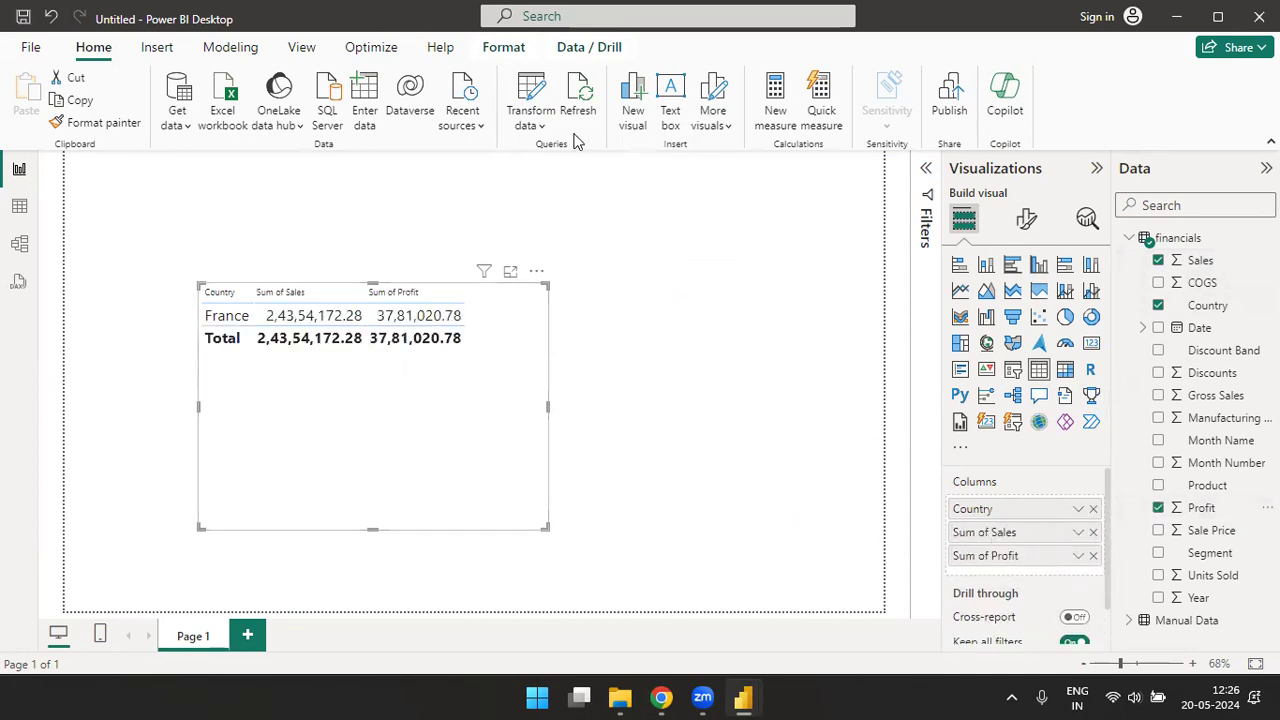
# - Set Parameter2 to Canada from the report and apply the changes to the queries
pyautogui.click(543, 127)
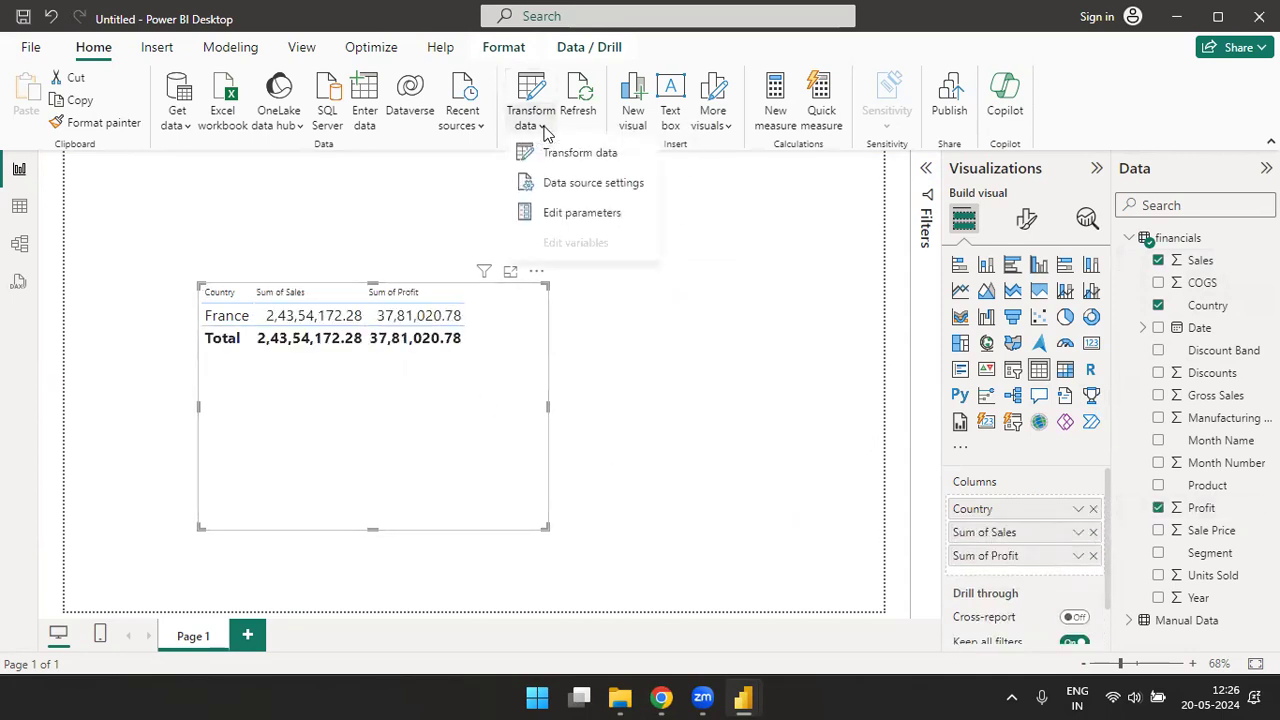
pyautogui.click(566, 216)
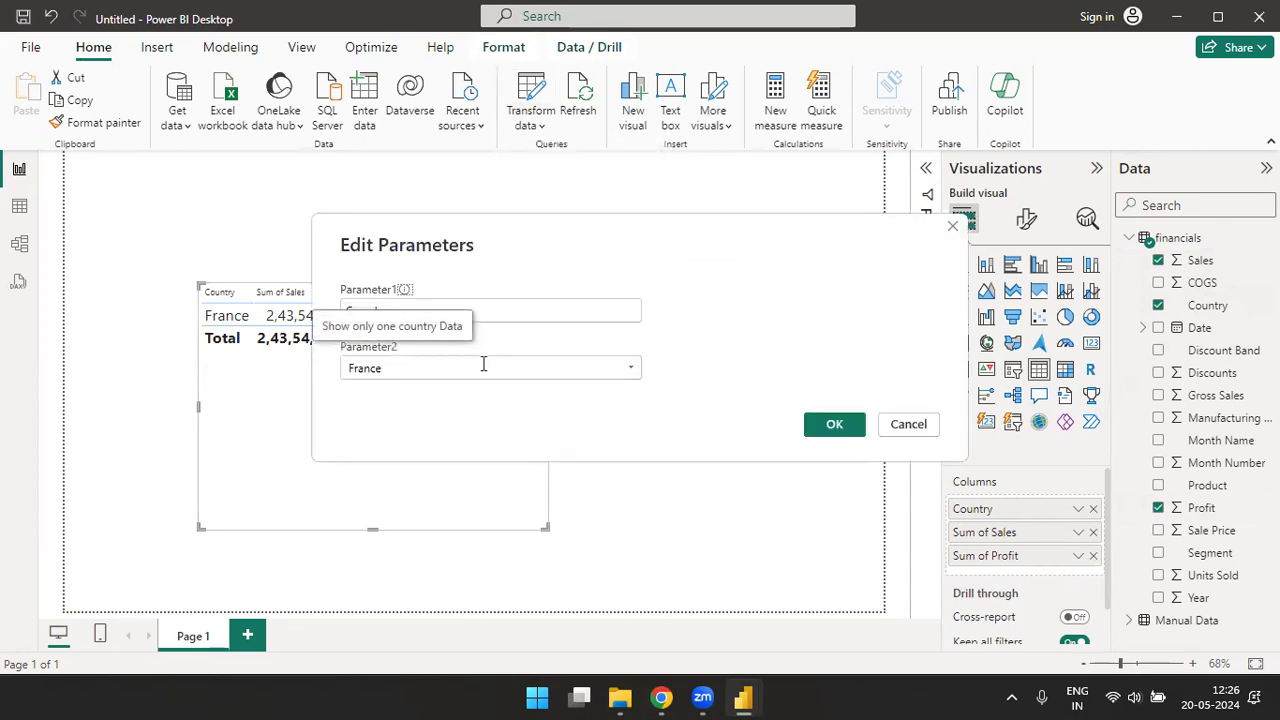
pyautogui.click(440, 369)
pyautogui.press('BackSpace')
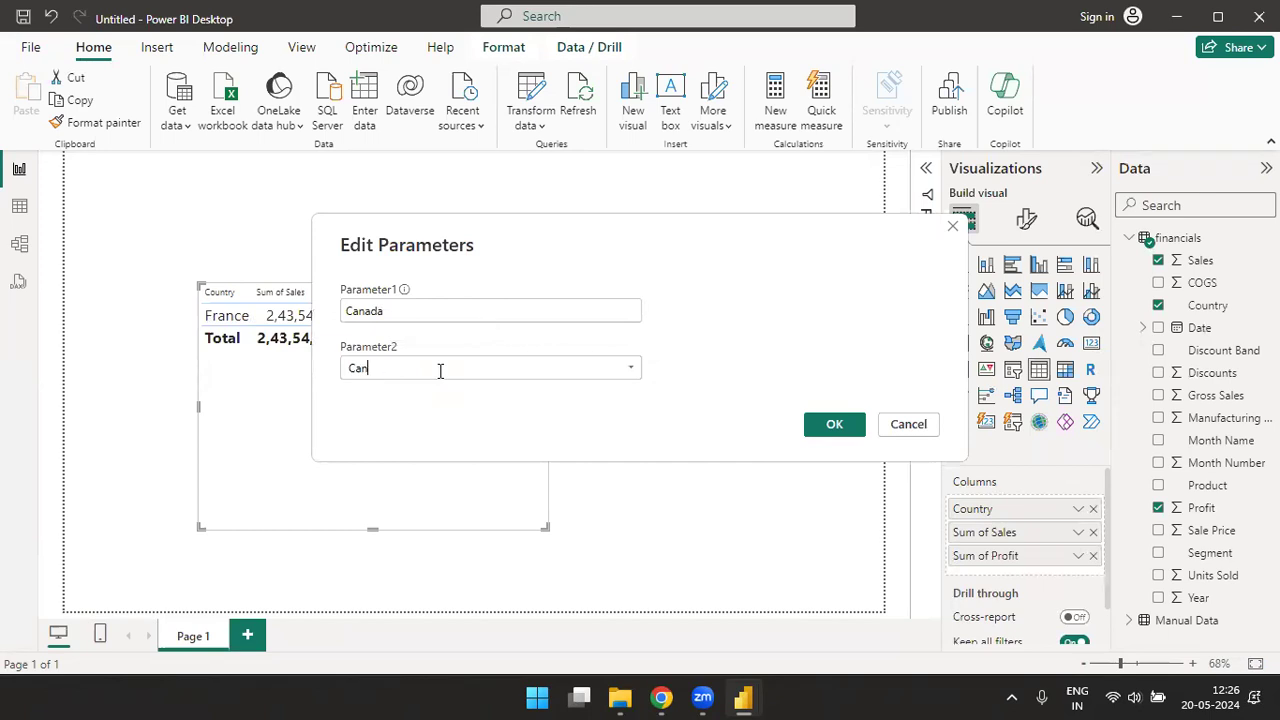
pyautogui.write('Canada')
pyautogui.click(820, 424)
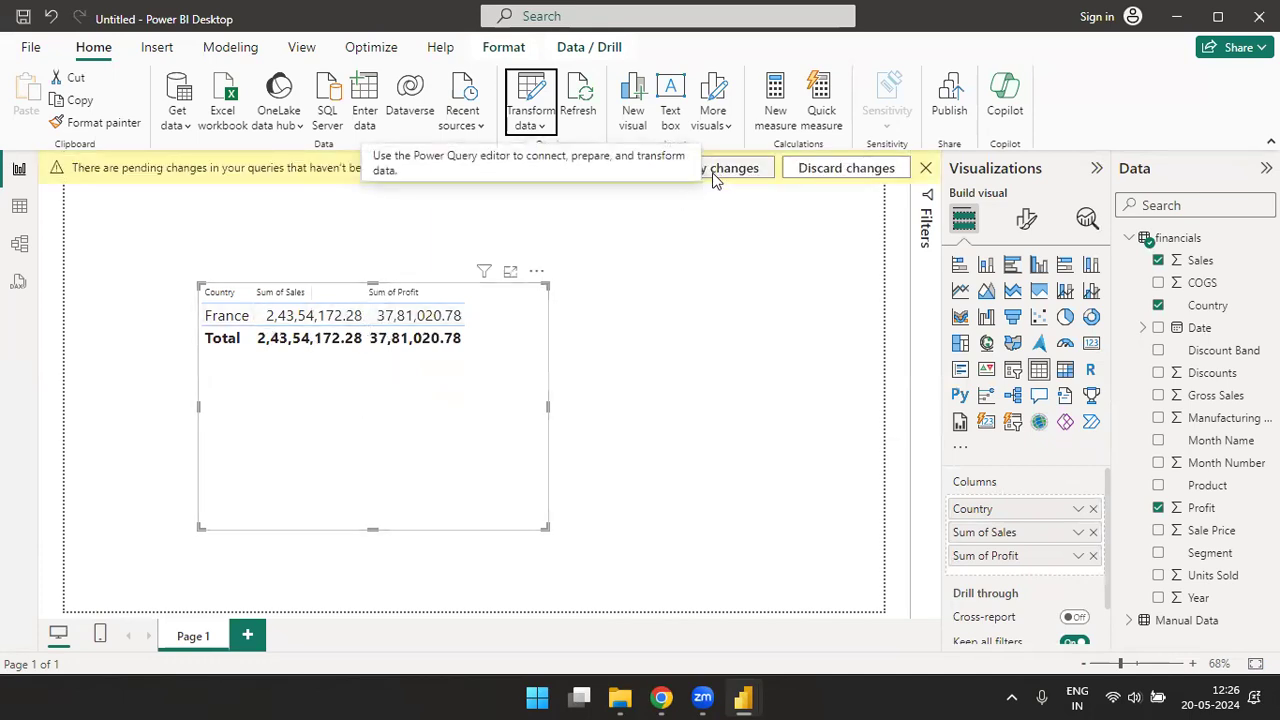
pyautogui.click(718, 171)
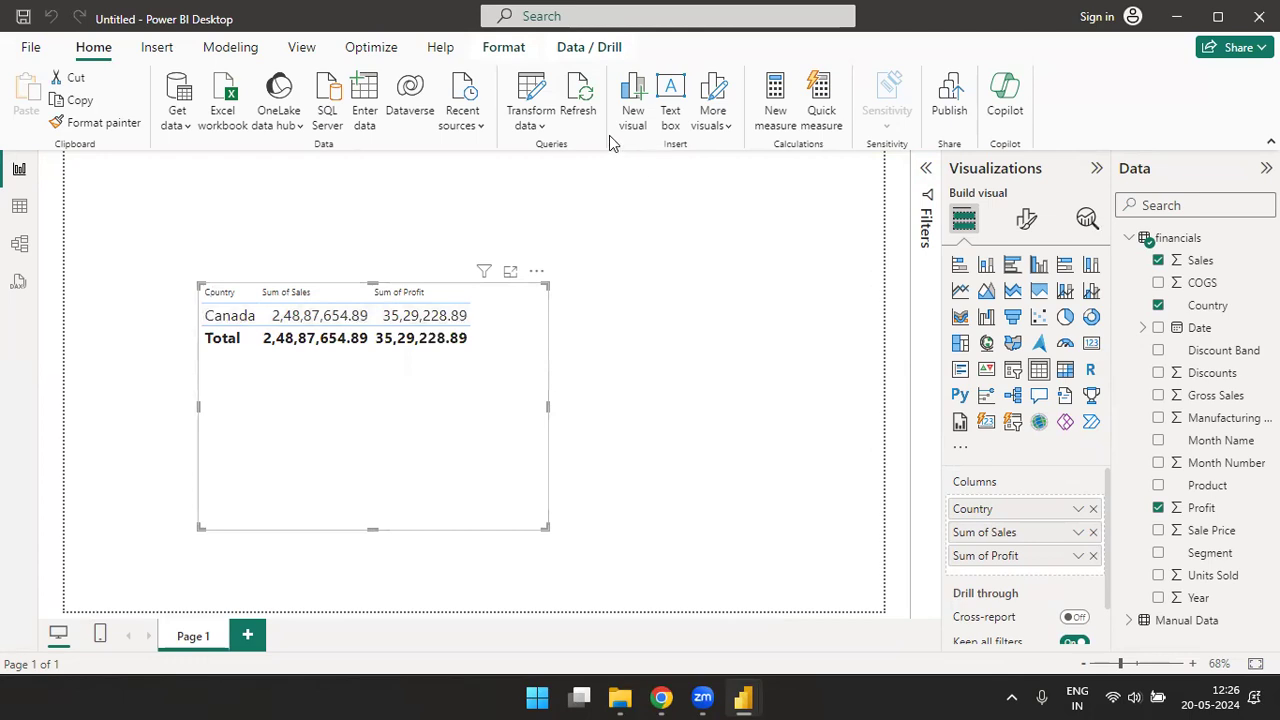
# - Set Parameter2 to United States of America, apply the changes and widen the table to fit all its columns
pyautogui.click(541, 125)
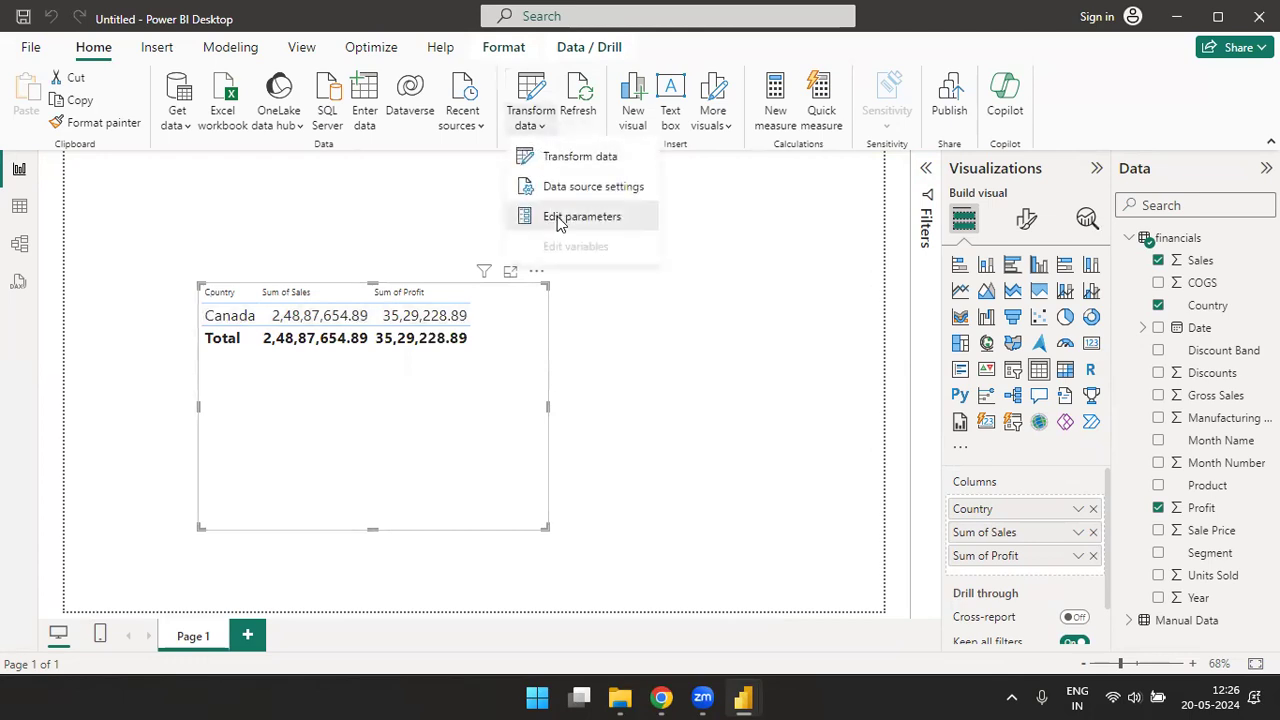
pyautogui.click(557, 212)
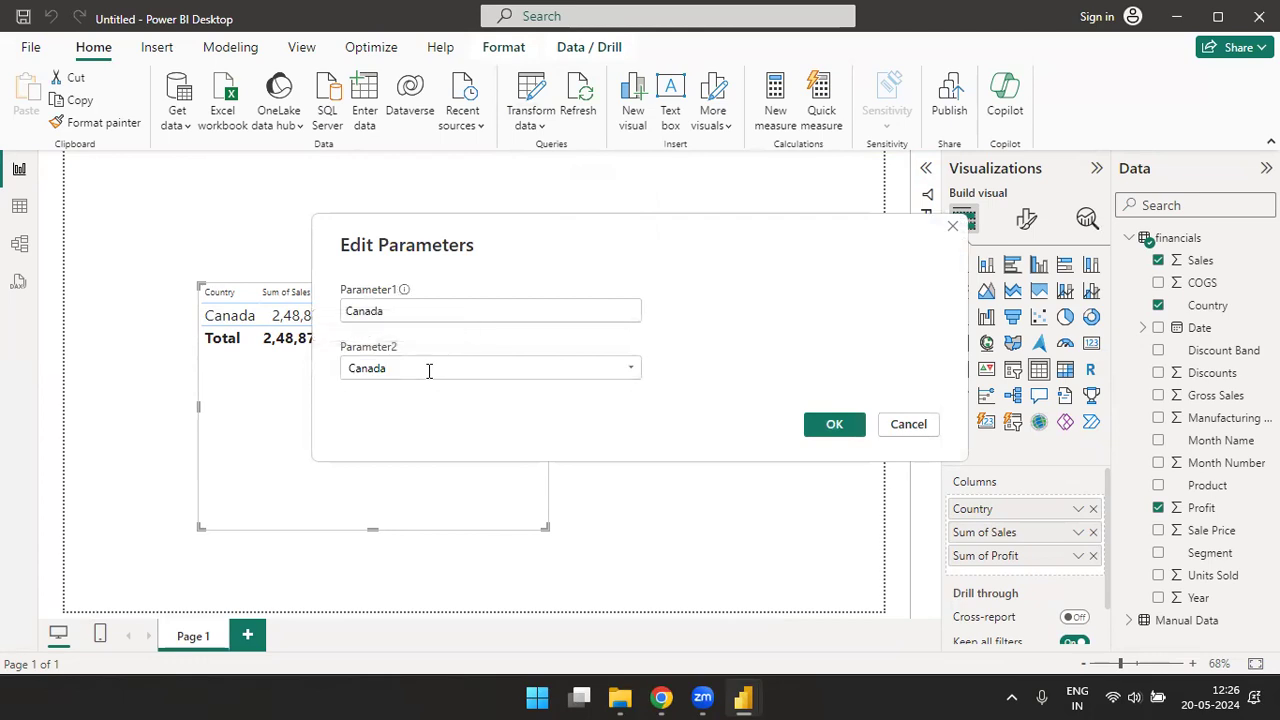
pyautogui.hotkey('alt', 'Tab')
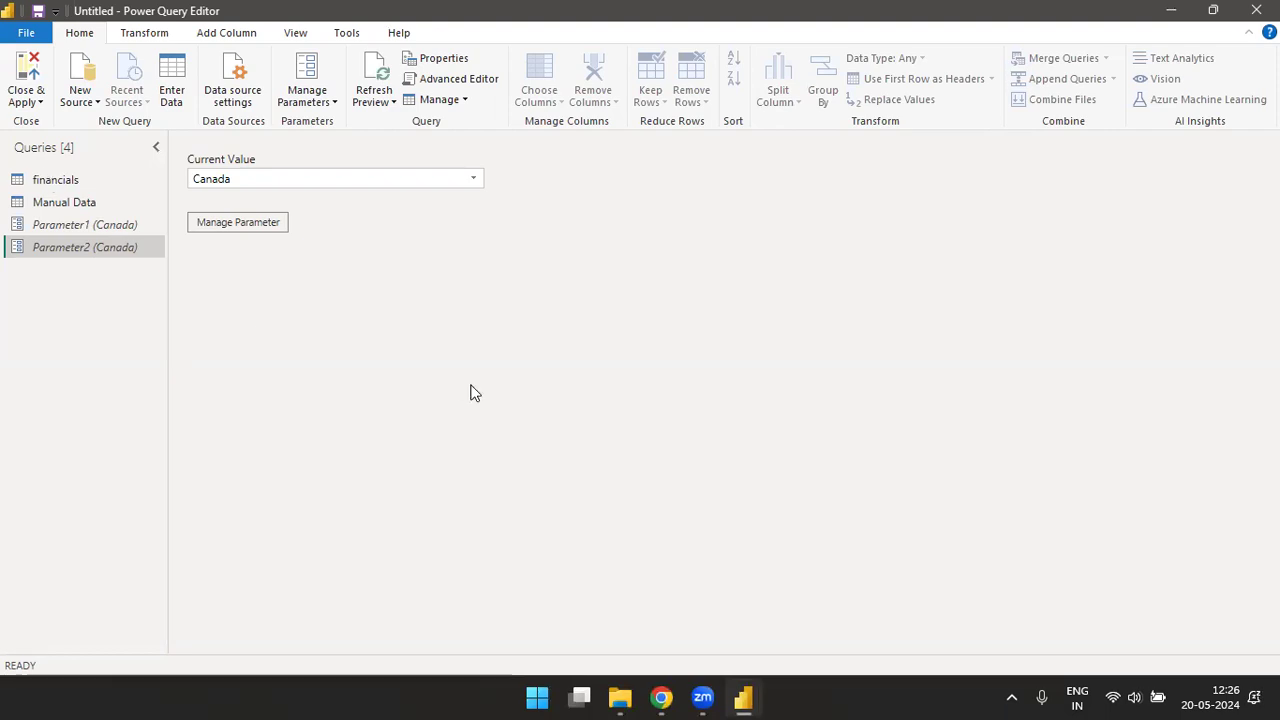
pyautogui.hotkey('alt', 'Tab')
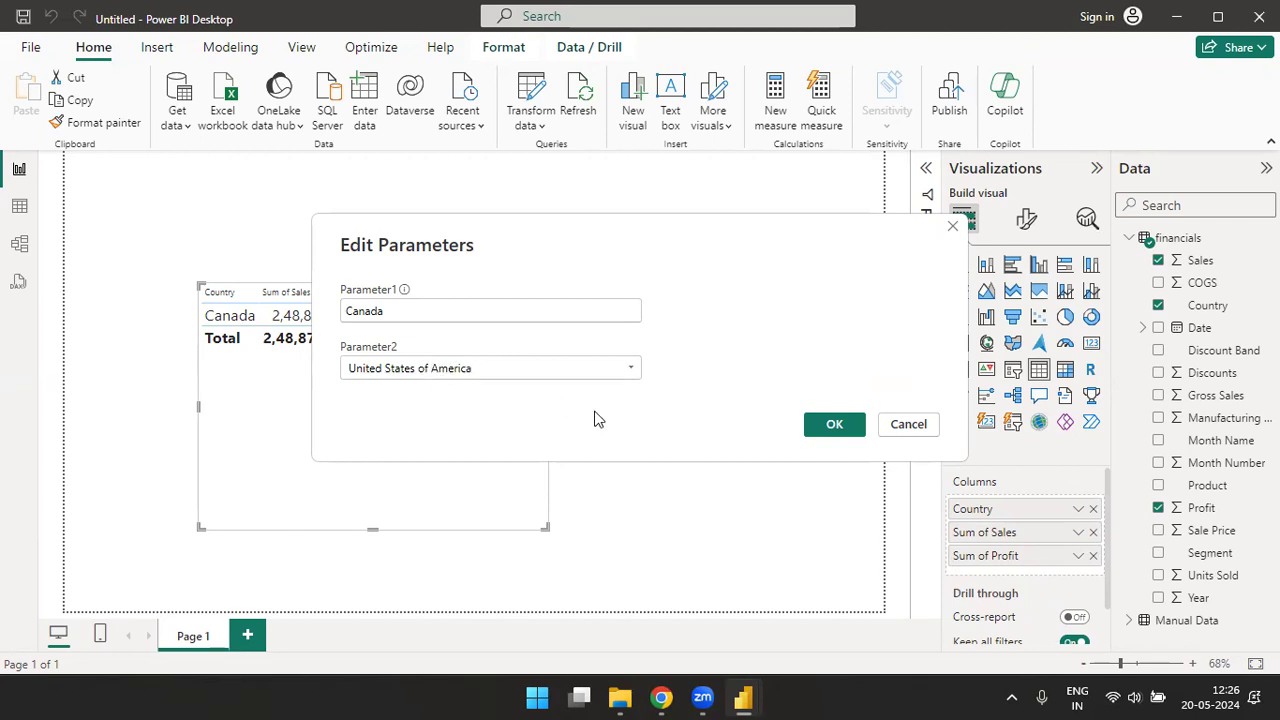
pyautogui.click(832, 425)
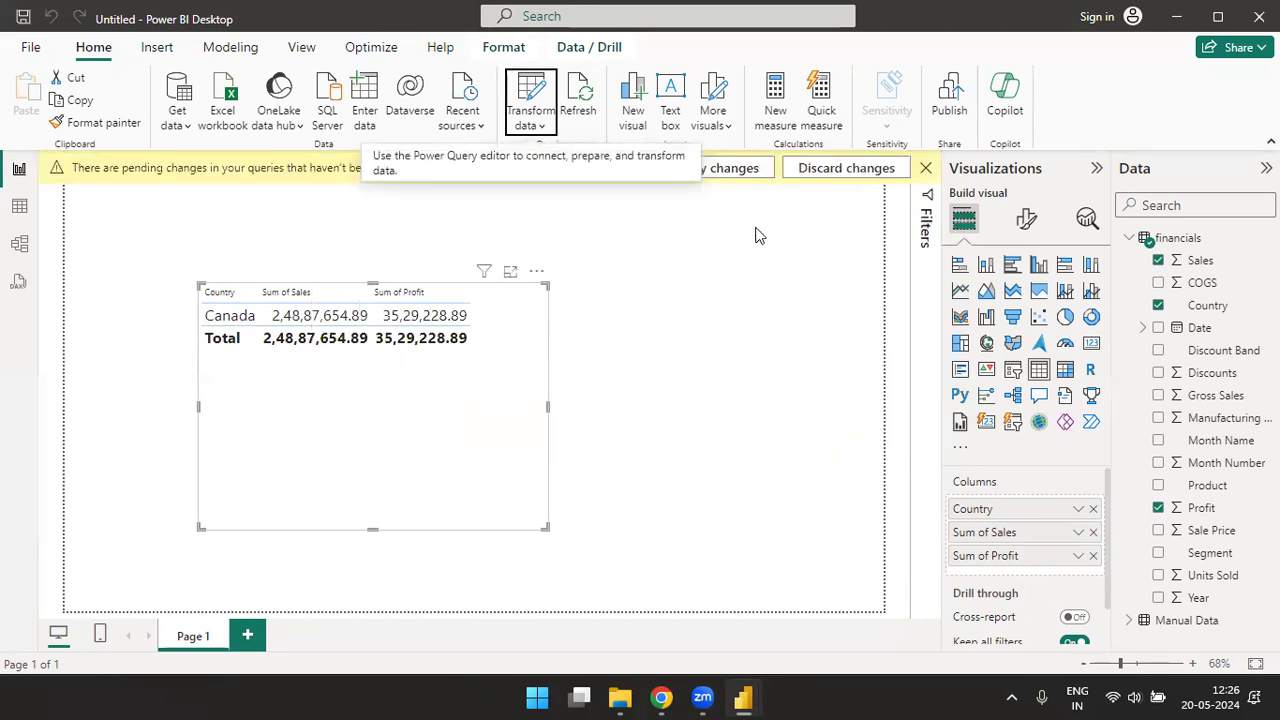
pyautogui.click(738, 170)
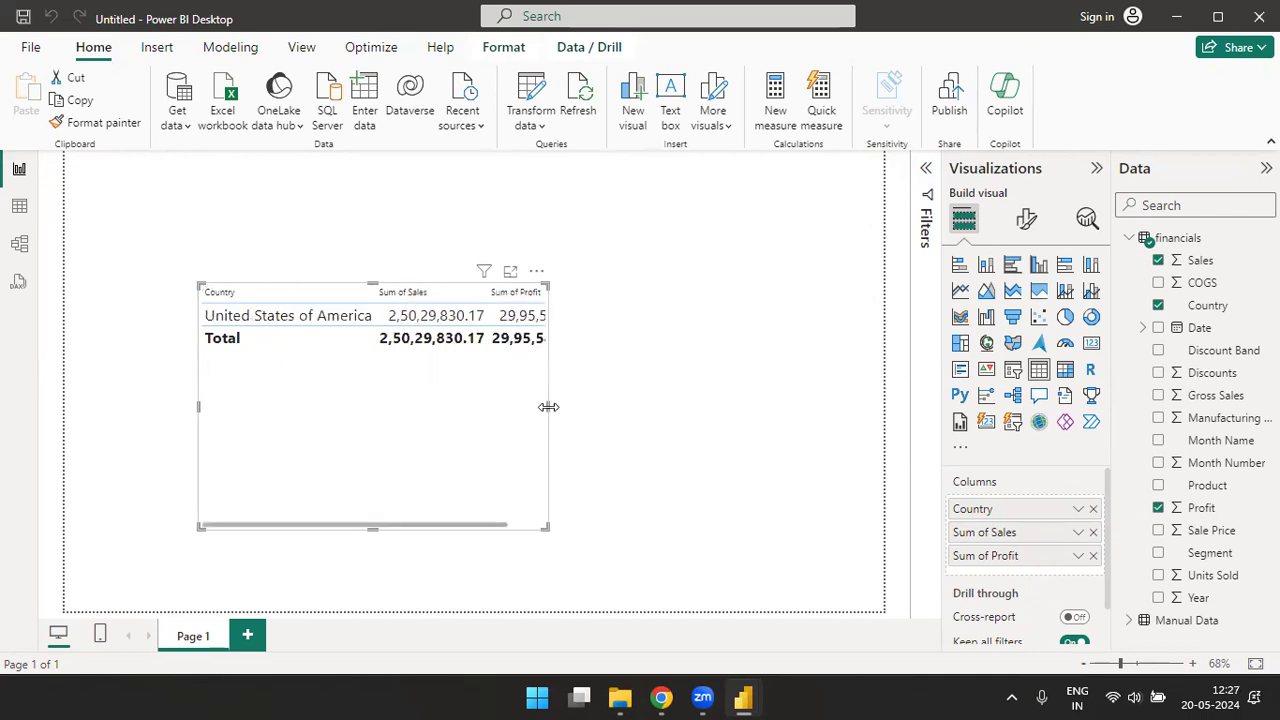
pyautogui.moveTo(552, 405); pyautogui.dragTo(651, 422)
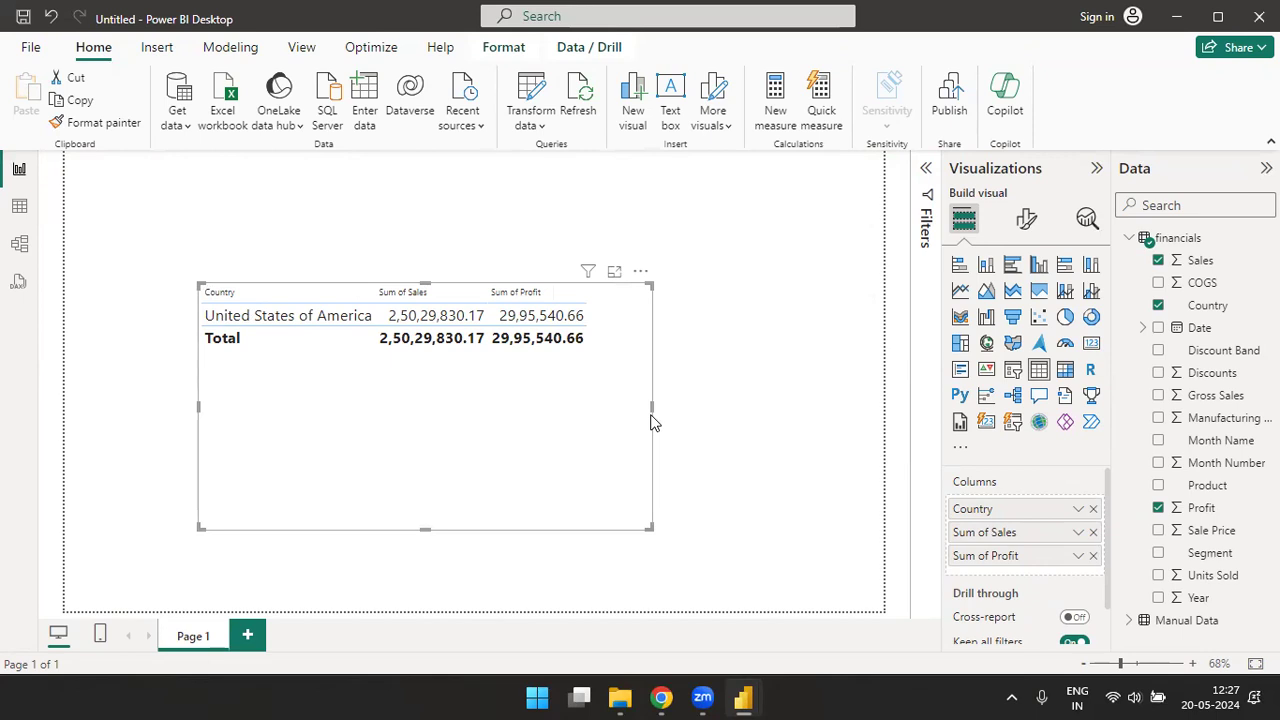
# - Set Parameter2 to Germany from the report and apply the changes to the queries
pyautogui.click(531, 122)
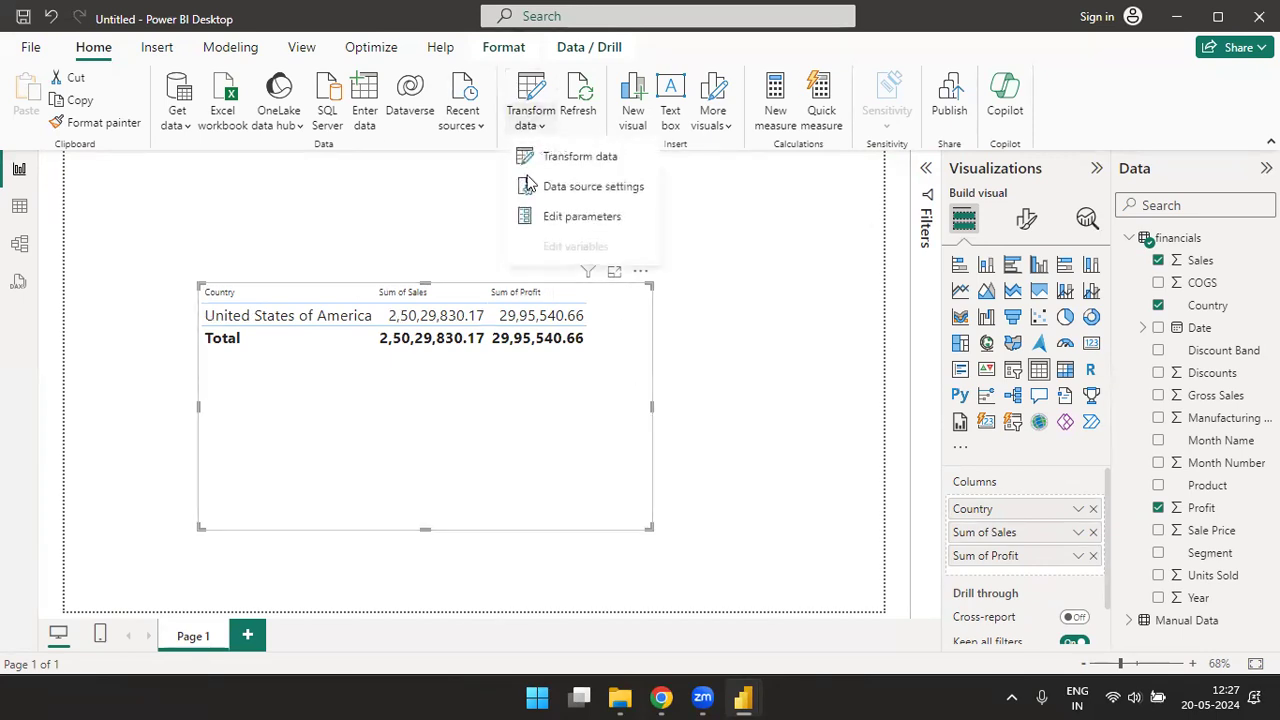
pyautogui.click(565, 216)
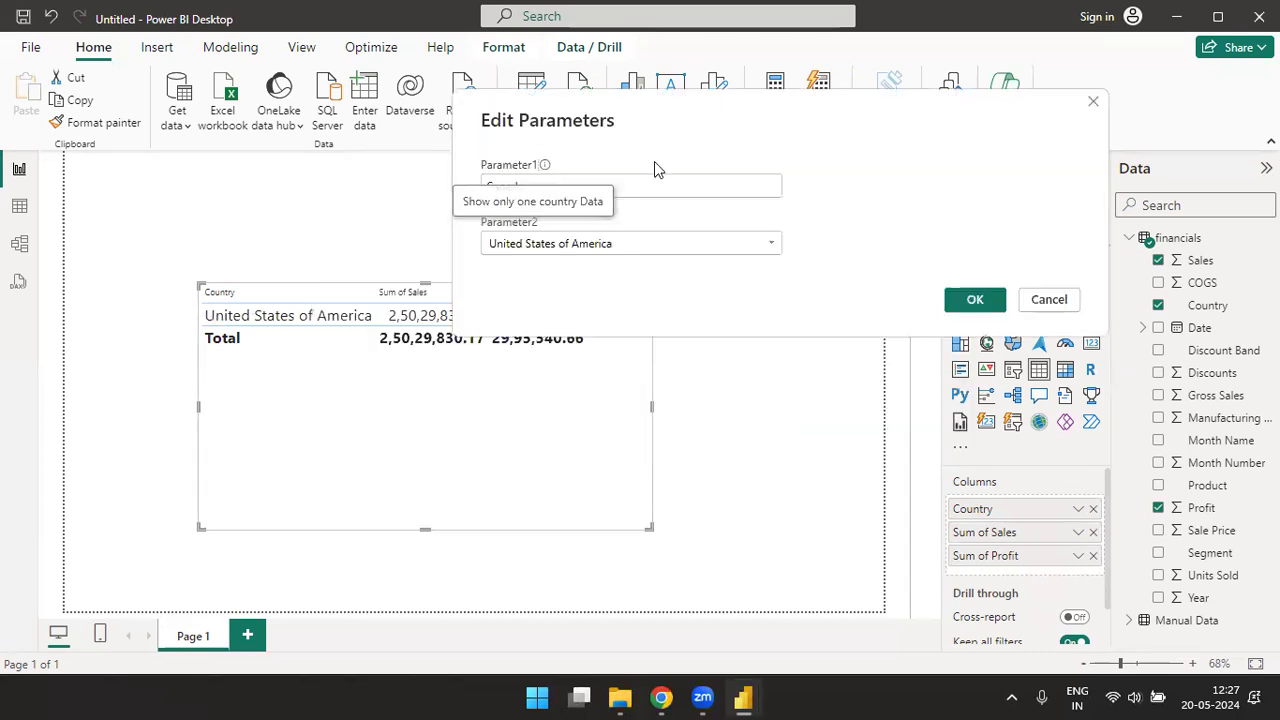
pyautogui.click(771, 245)
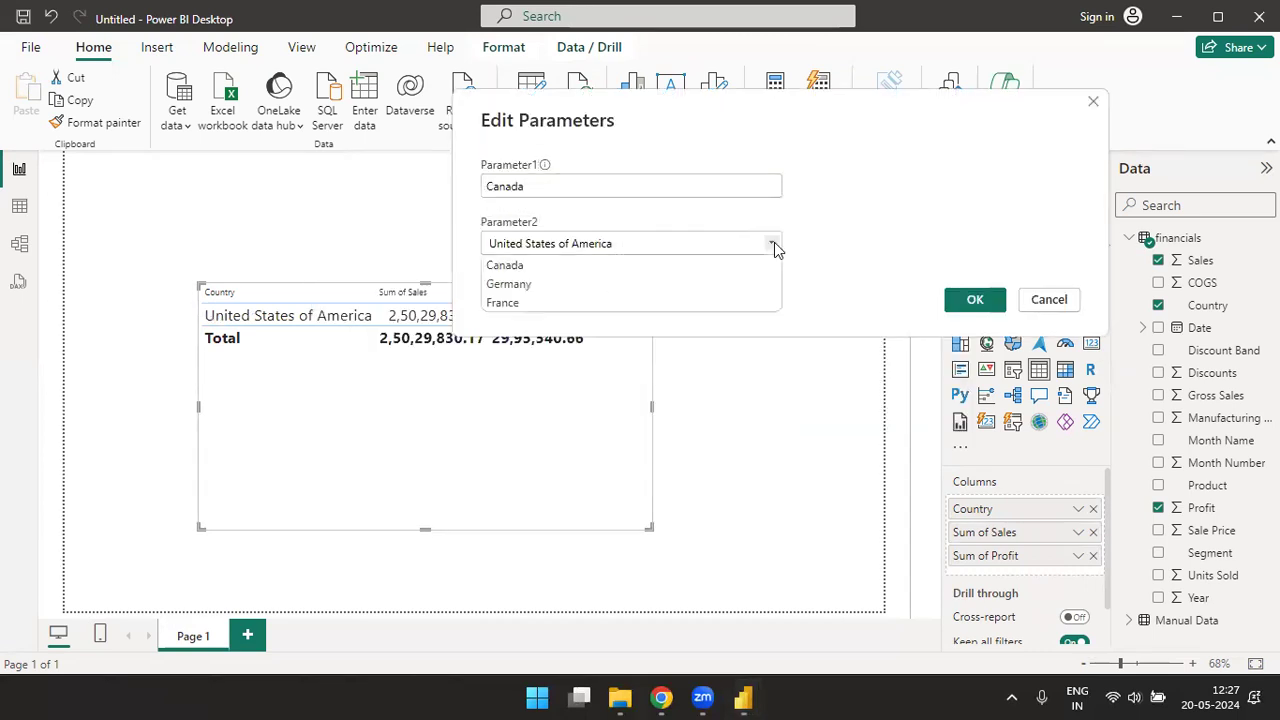
pyautogui.click(517, 285)
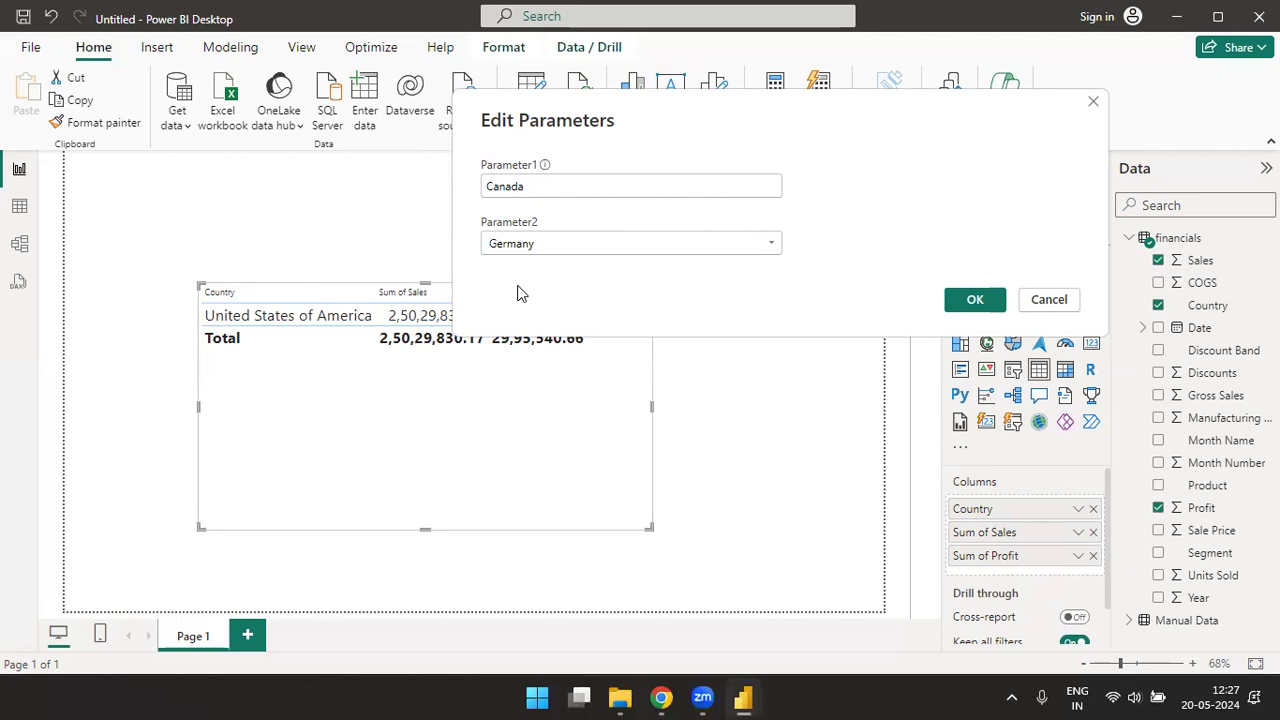
pyautogui.click(975, 299)
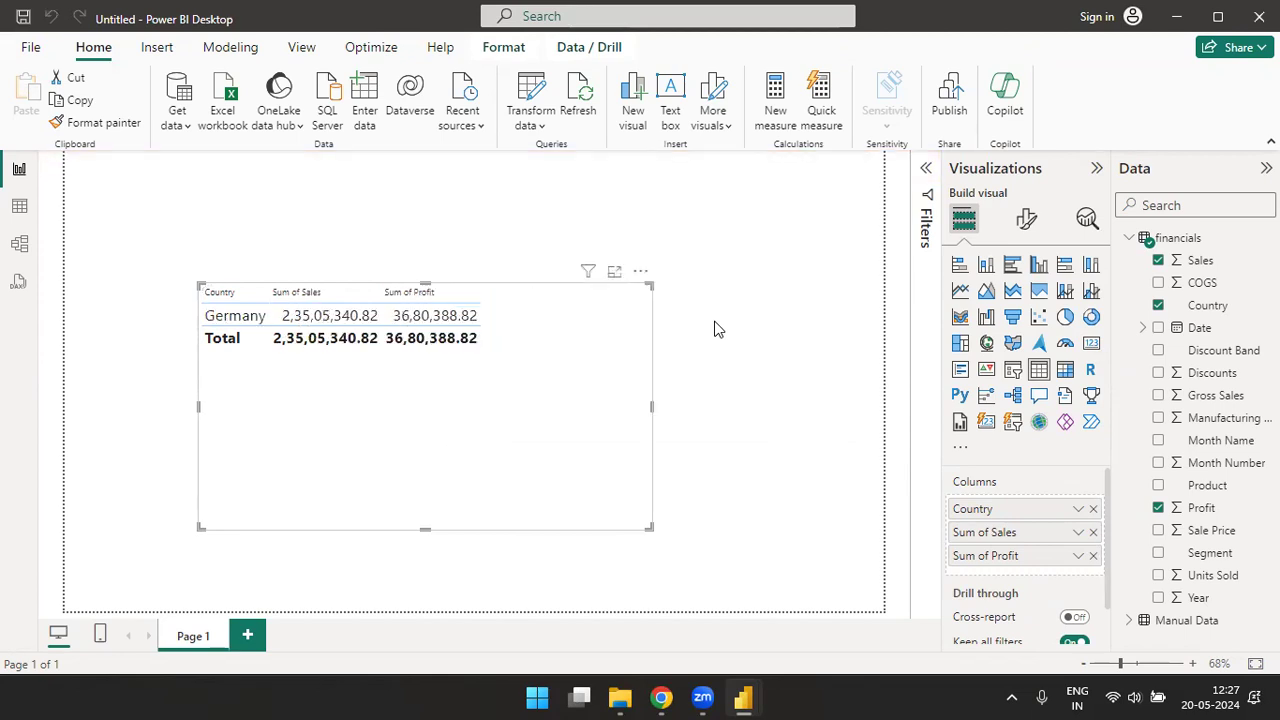
# - Switch Parameter2 to France from the report and apply the pending query changes
pyautogui.click(530, 116)
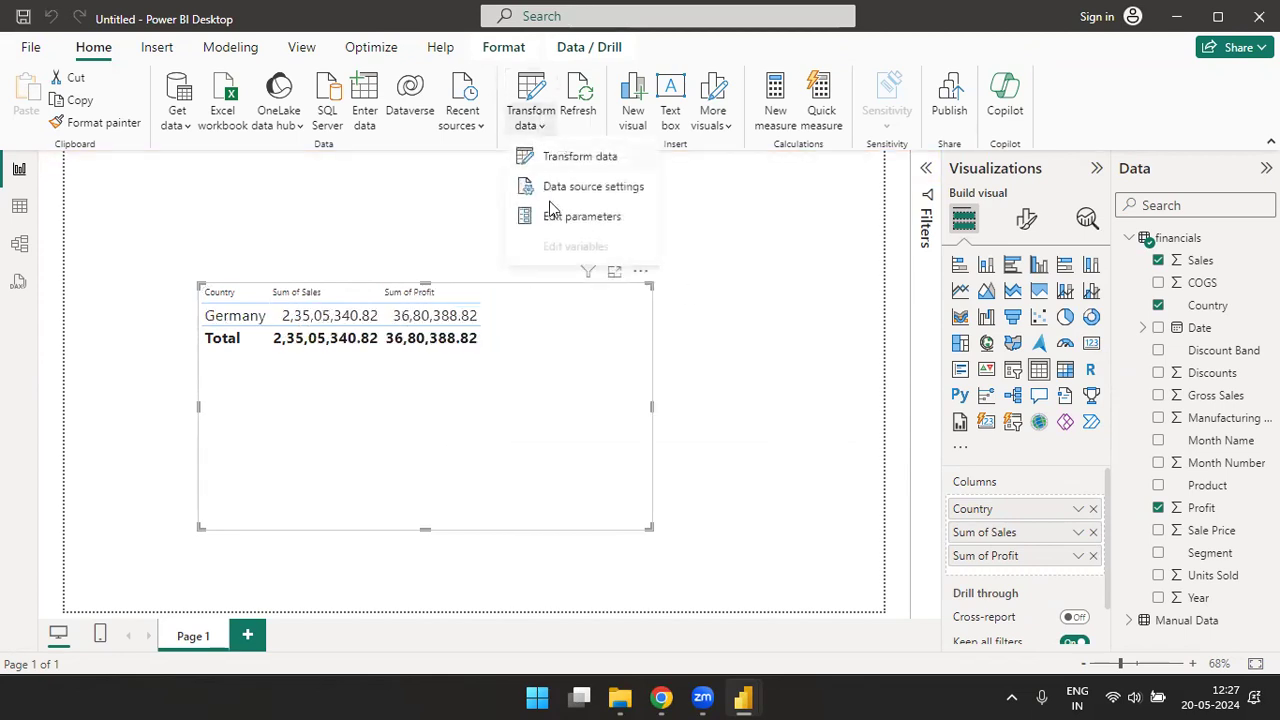
pyautogui.click(592, 218)
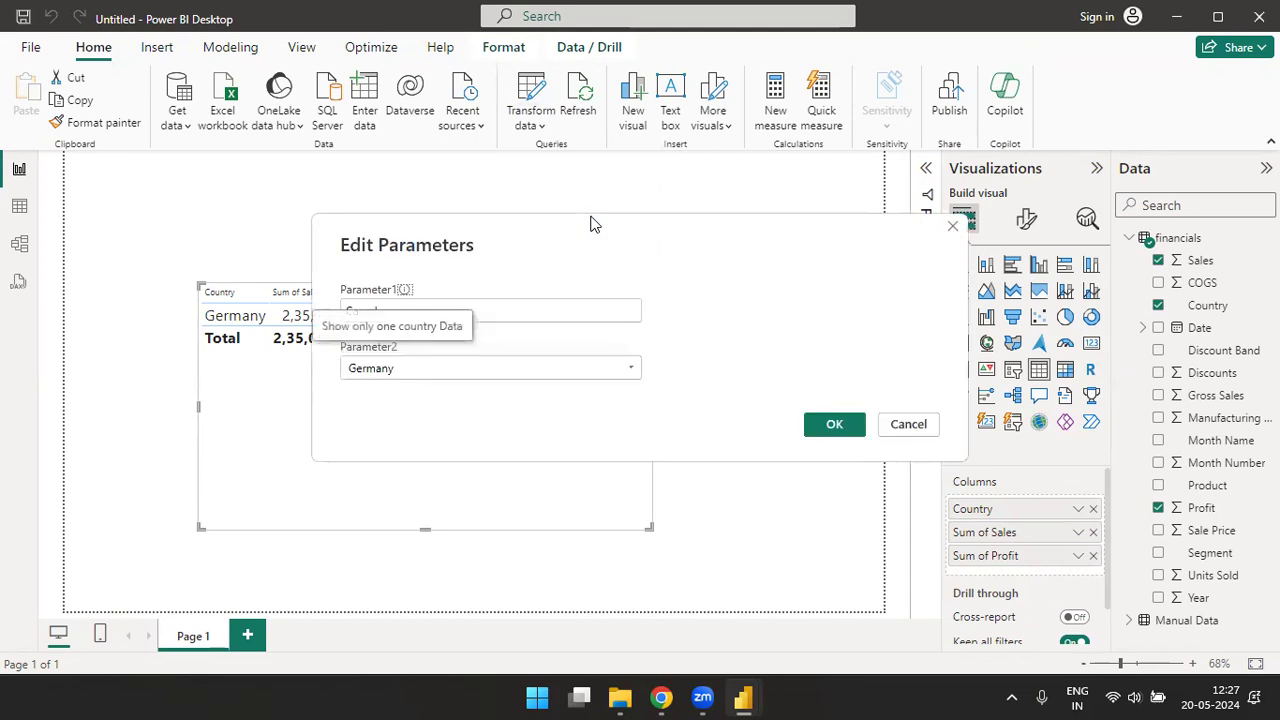
pyautogui.click(632, 372)
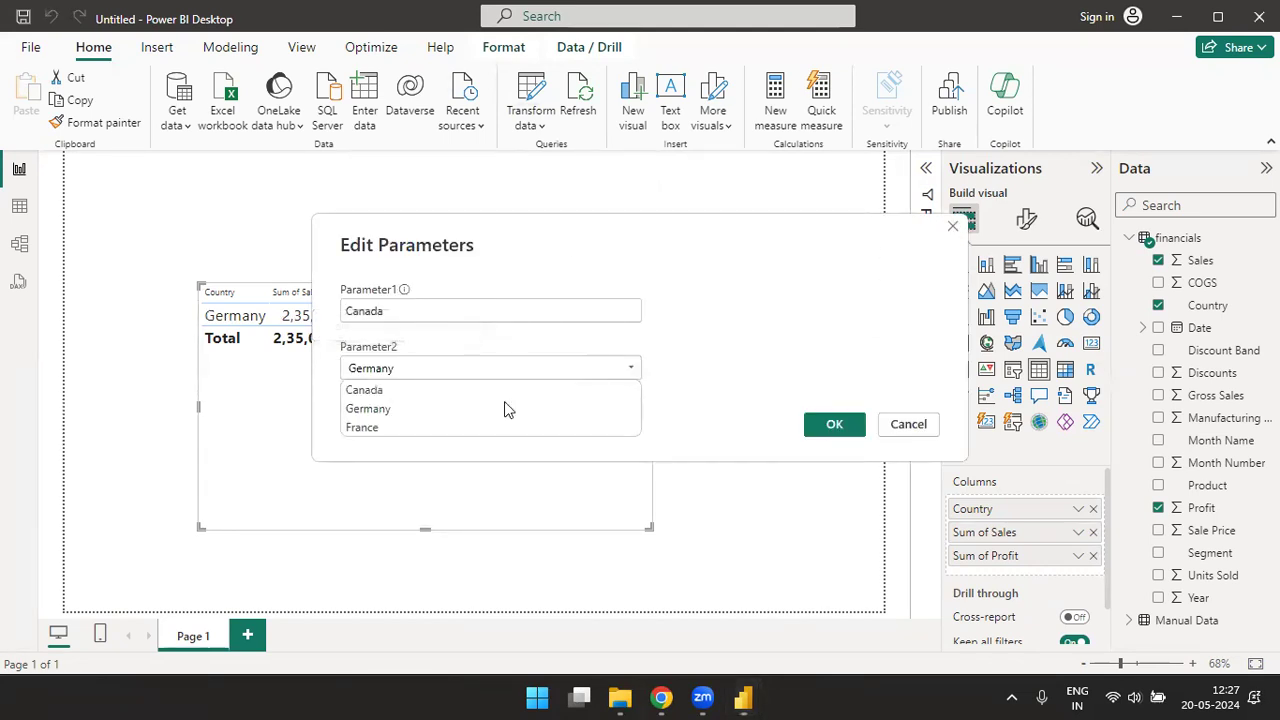
pyautogui.click(386, 426)
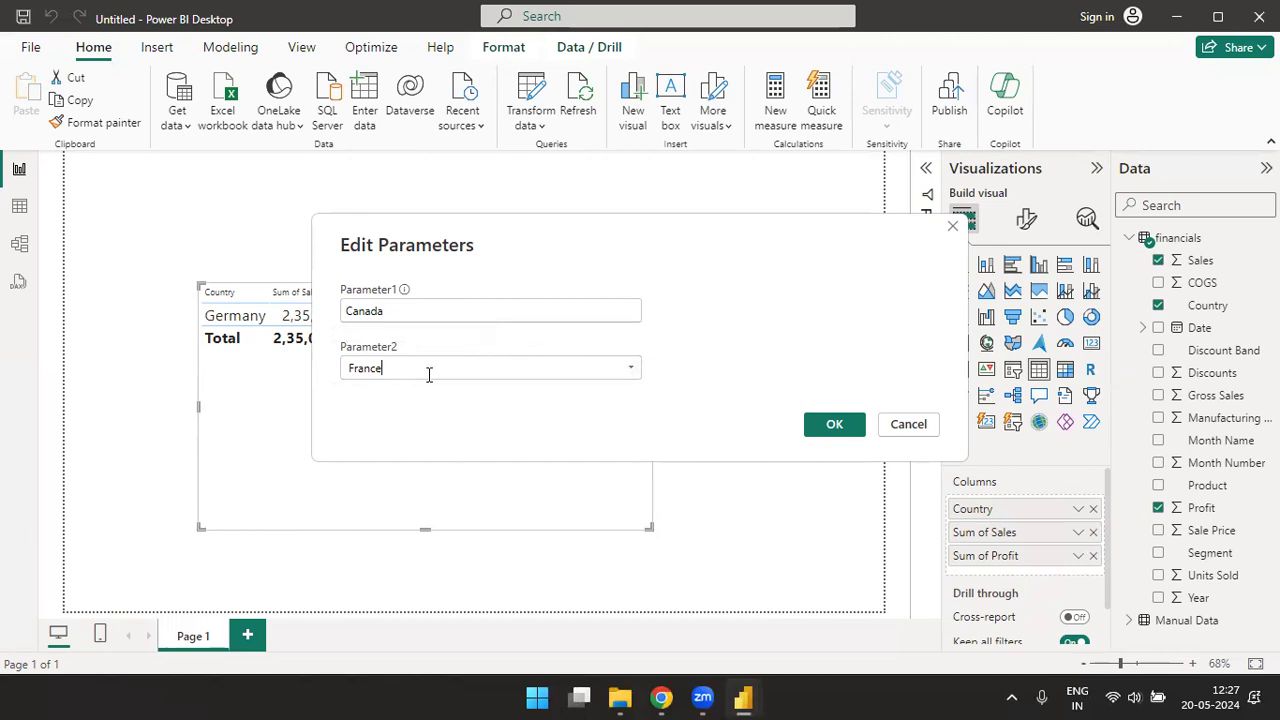
pyautogui.click(845, 425)
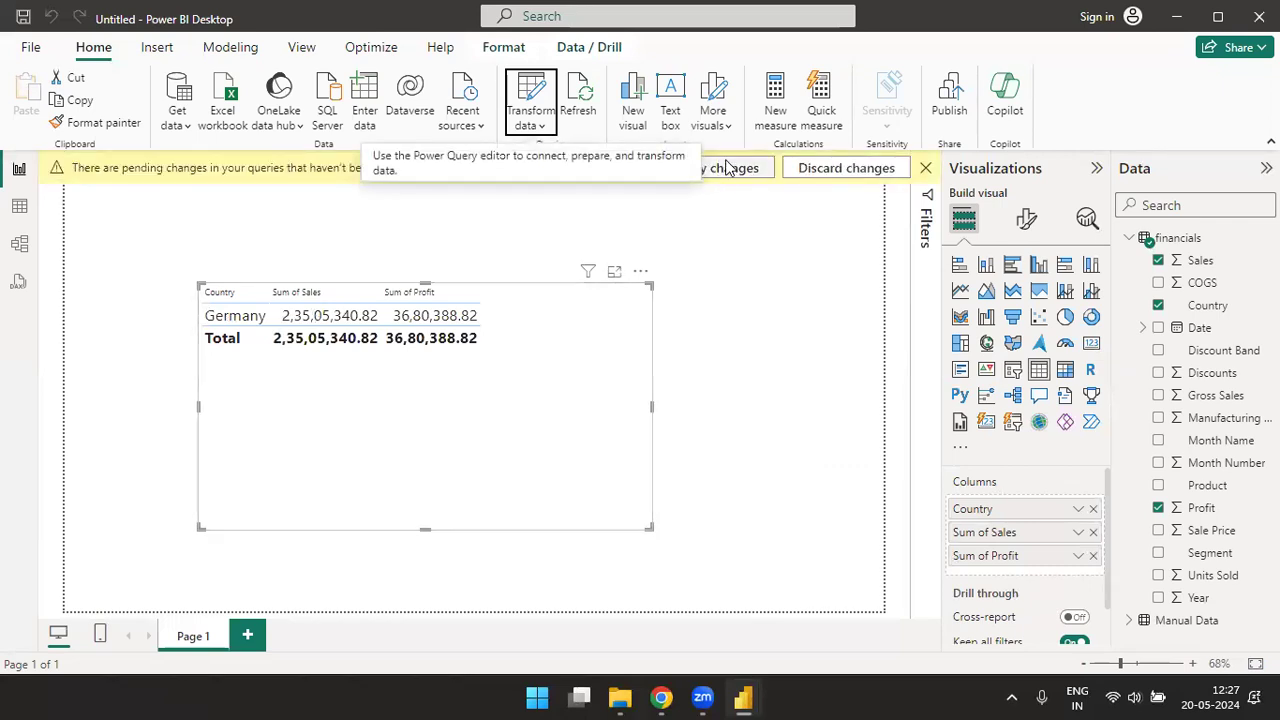
pyautogui.click(727, 171)
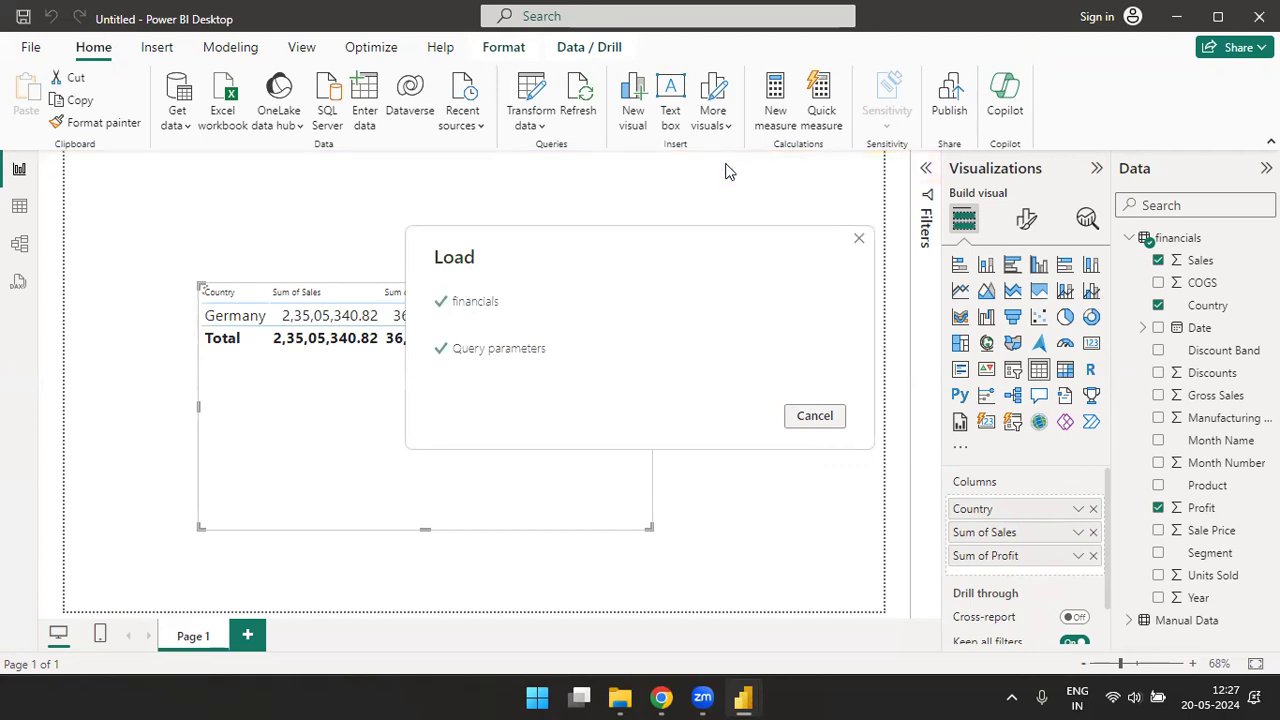
# - Enter United States of America as the Parameter2 value and apply the pending query changes
pyautogui.click(541, 127)
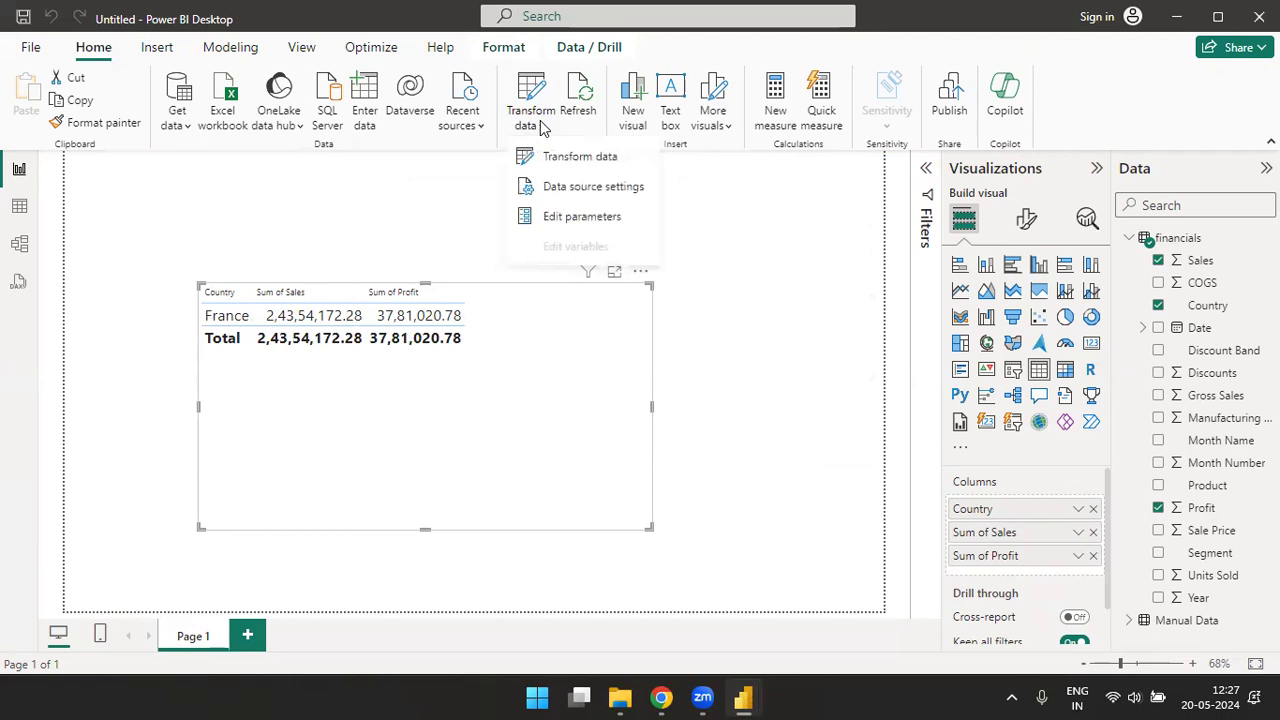
pyautogui.click(567, 220)
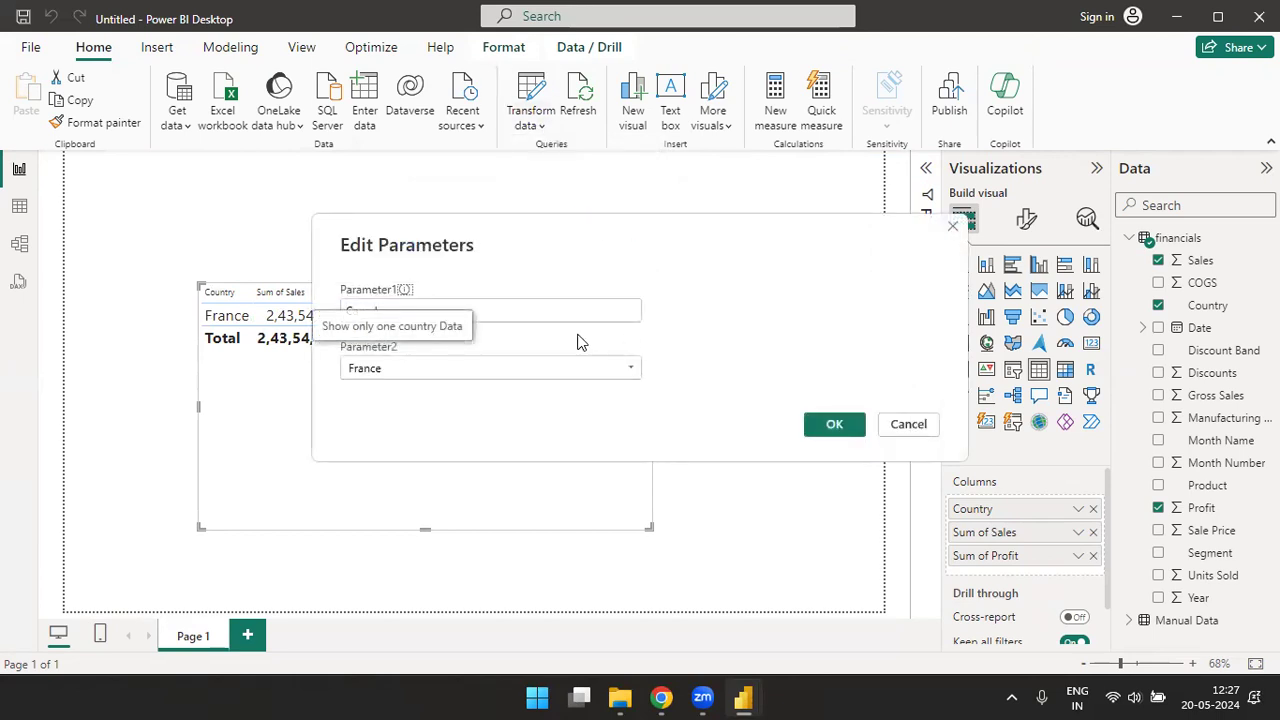
pyautogui.click(543, 366)
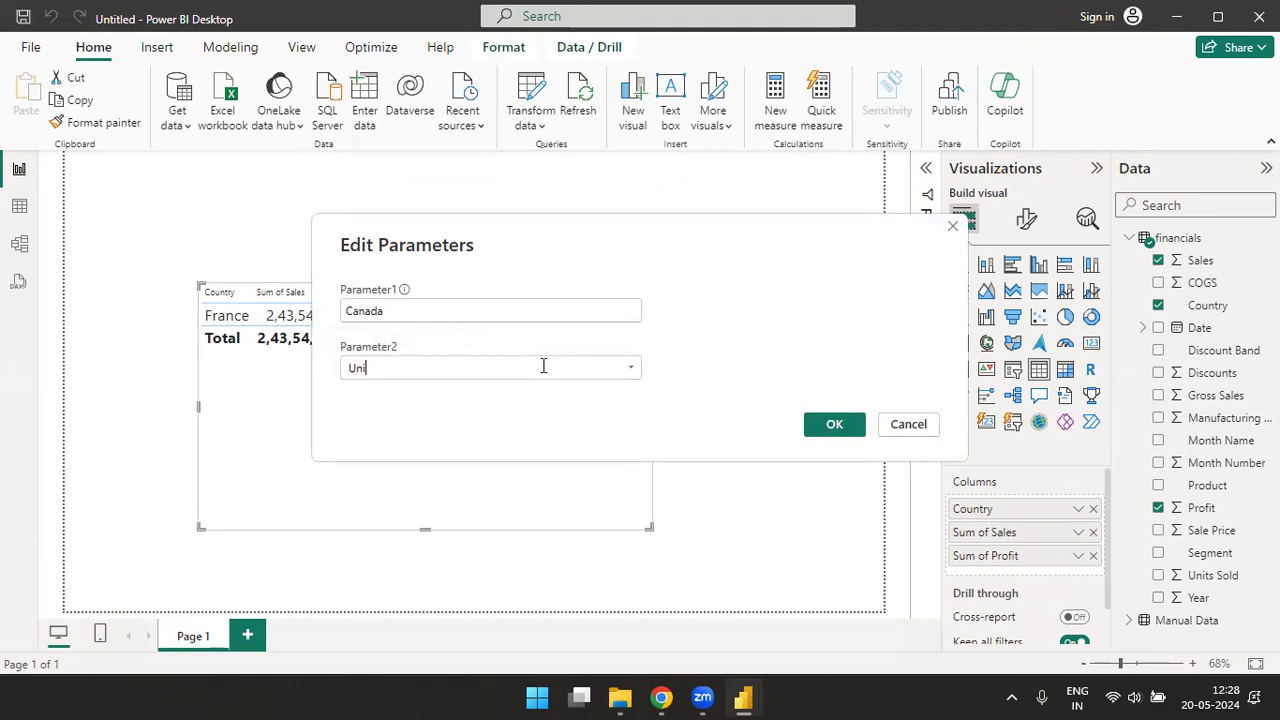
pyautogui.write('United States of America')
pyautogui.click(833, 425)
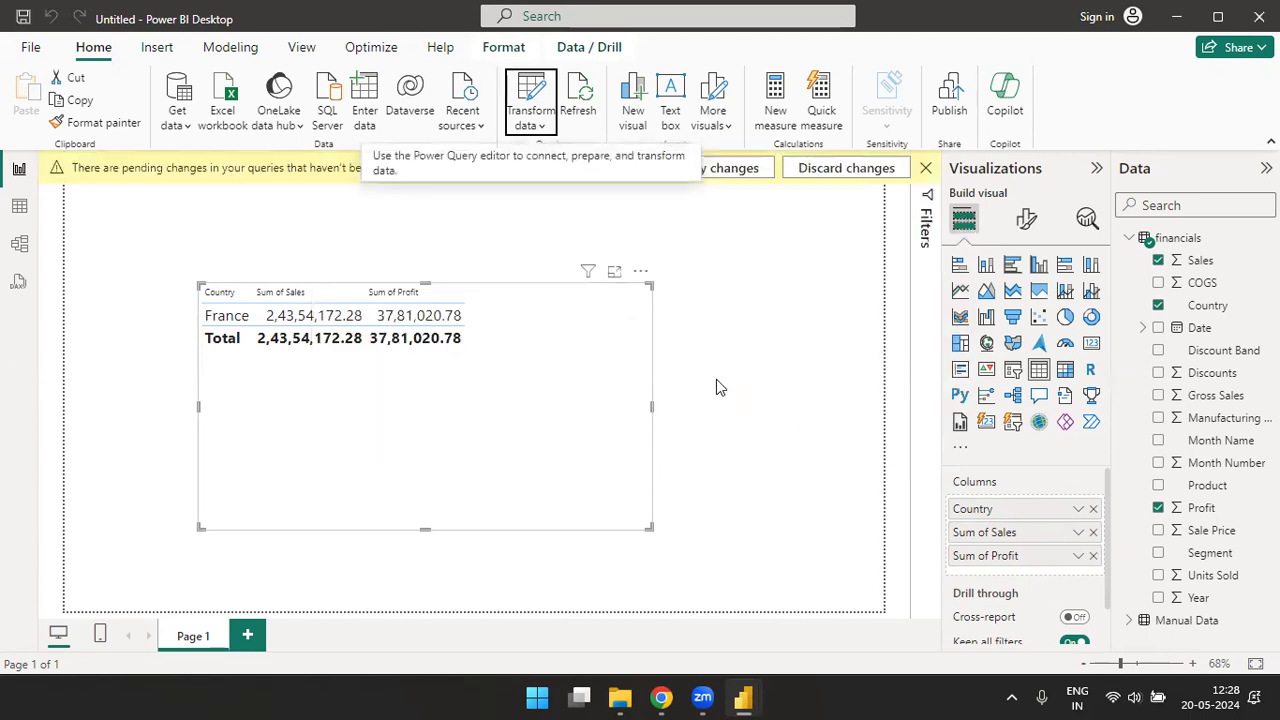
pyautogui.click(740, 170)
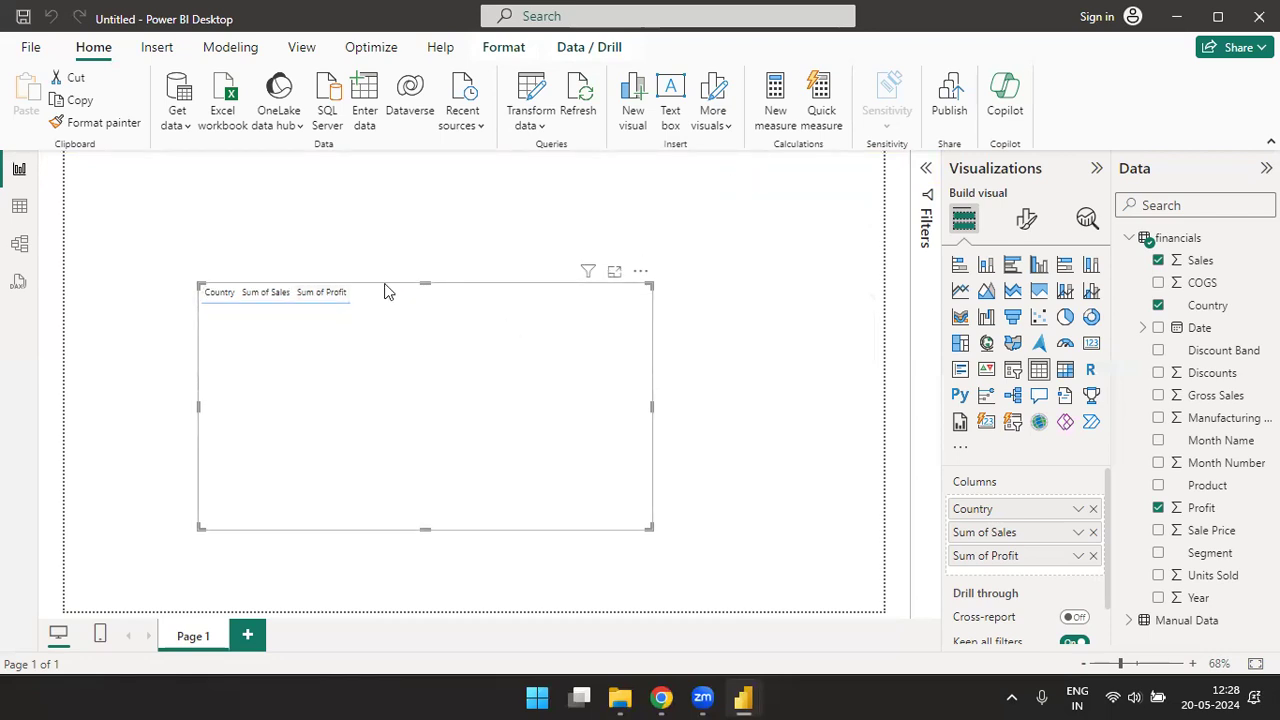
# - Remove the extra trailing characters from Parameter2's value, leaving United States of America, and apply the changes
pyautogui.click(540, 127)
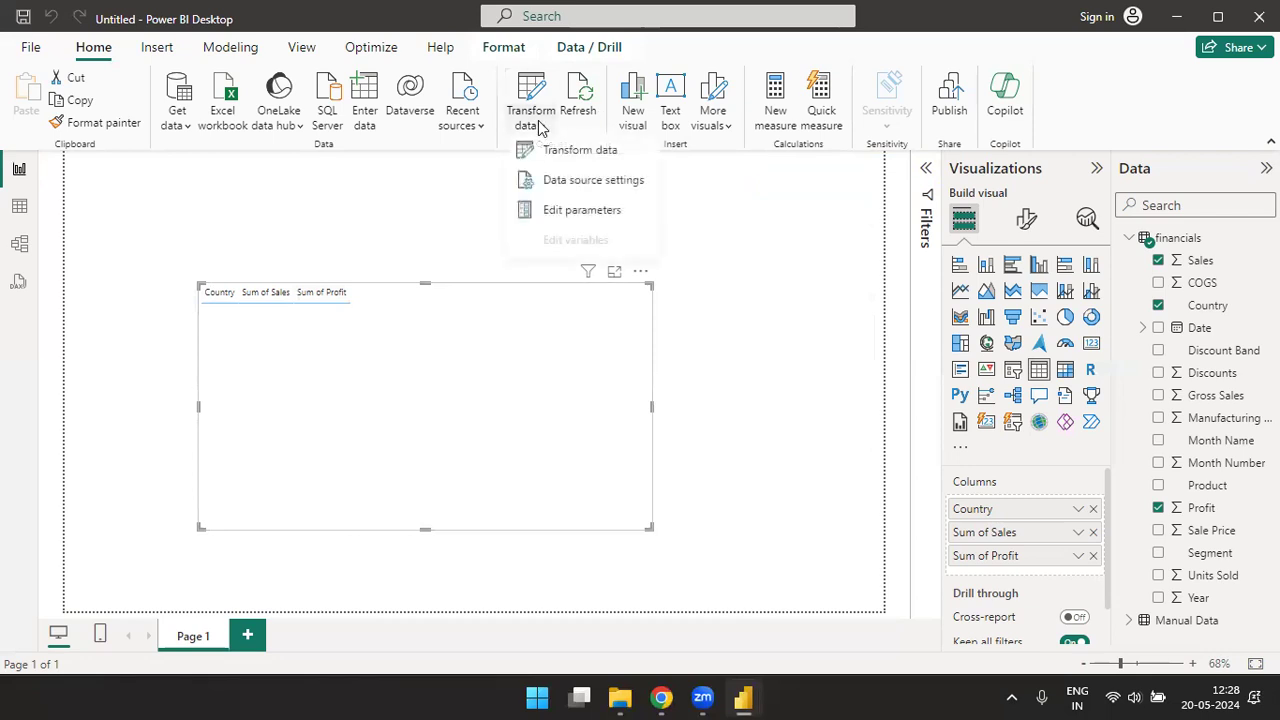
pyautogui.click(570, 214)
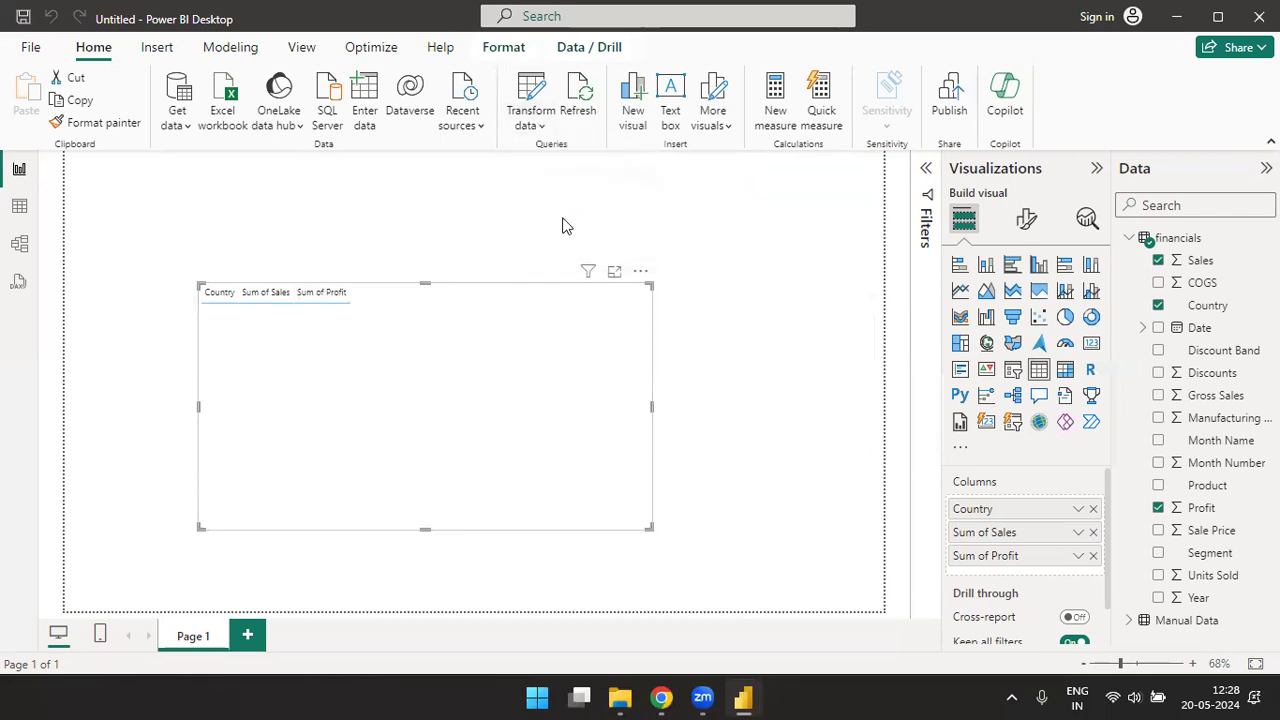
pyautogui.click(496, 367)
pyautogui.press('BackSpace')
pyautogui.press('BackSpace')
pyautogui.press('BackSpace')
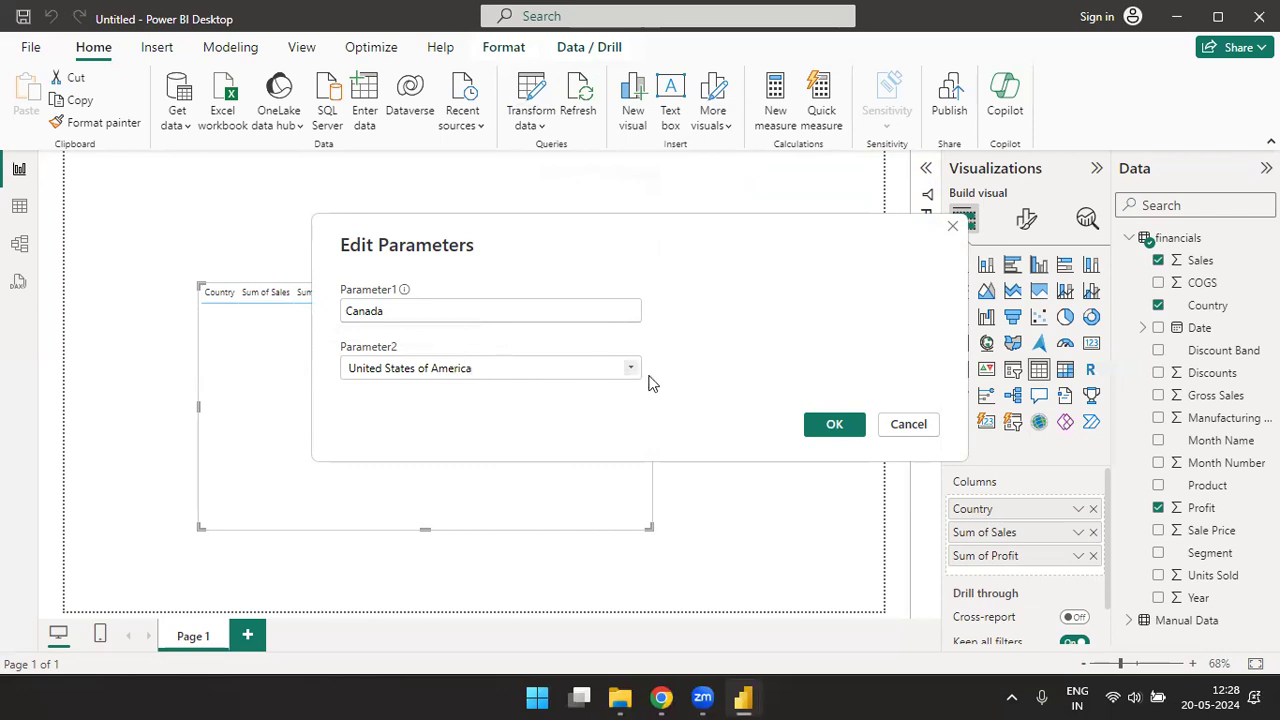
pyautogui.click(833, 425)
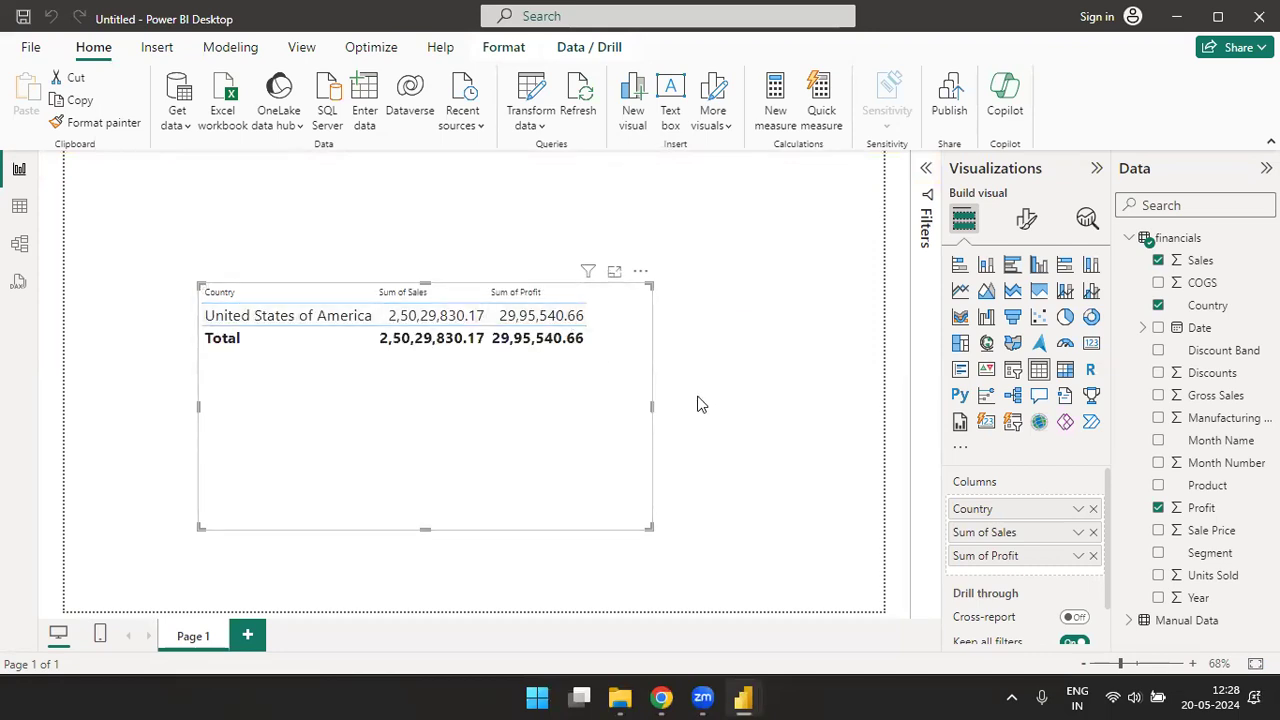
# - Switch to the Power Query Editor and delete the Filtered Rows step from the financials query
pyautogui.hotkey('alt', 'Tab')
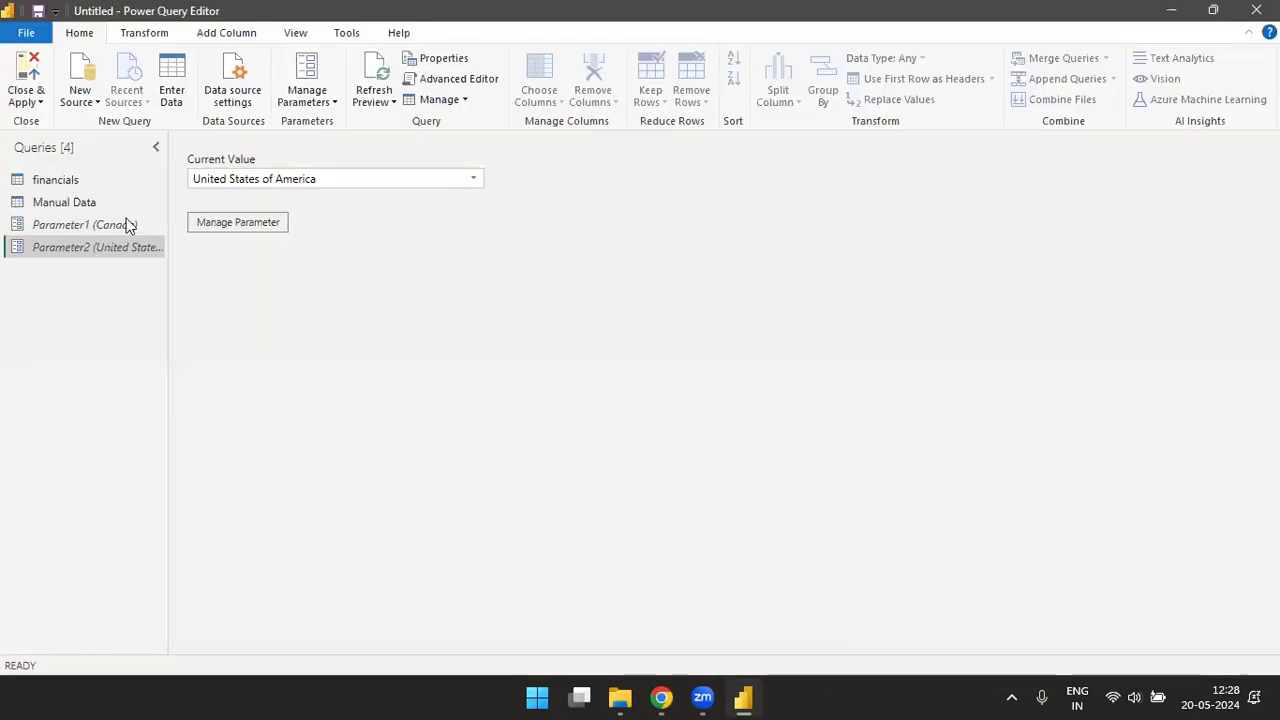
pyautogui.click(66, 186)
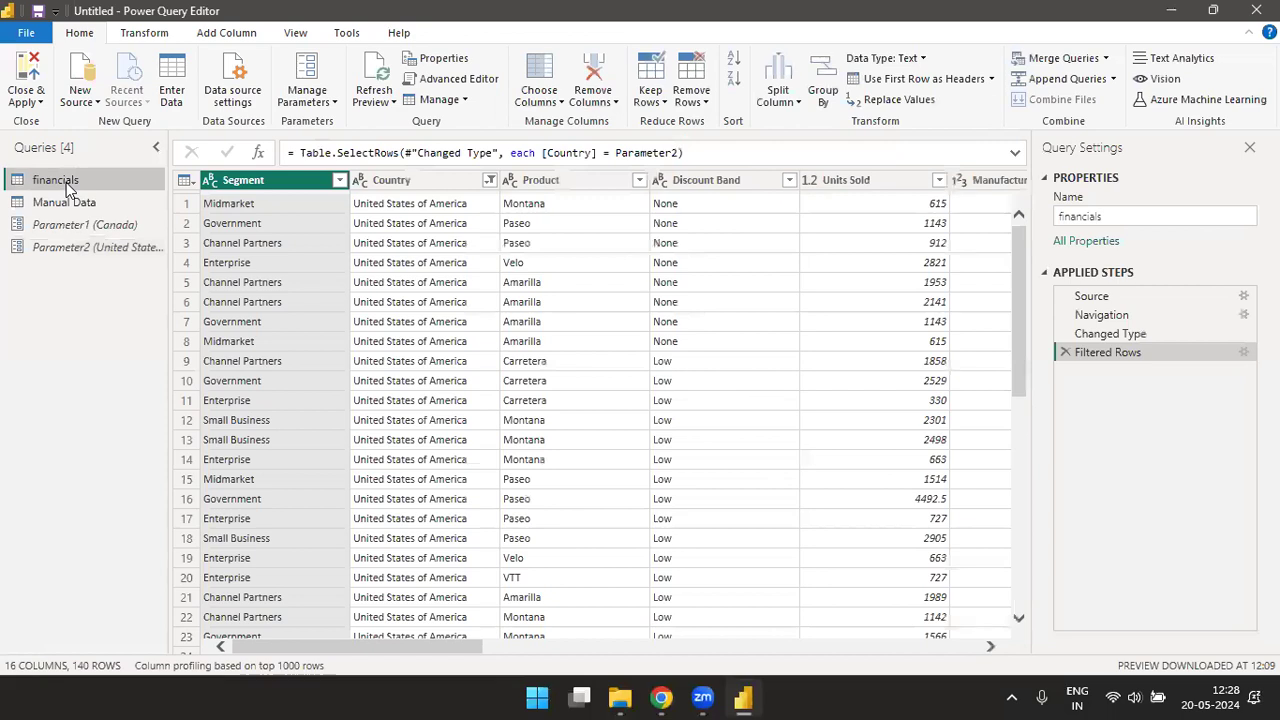
pyautogui.click(489, 181)
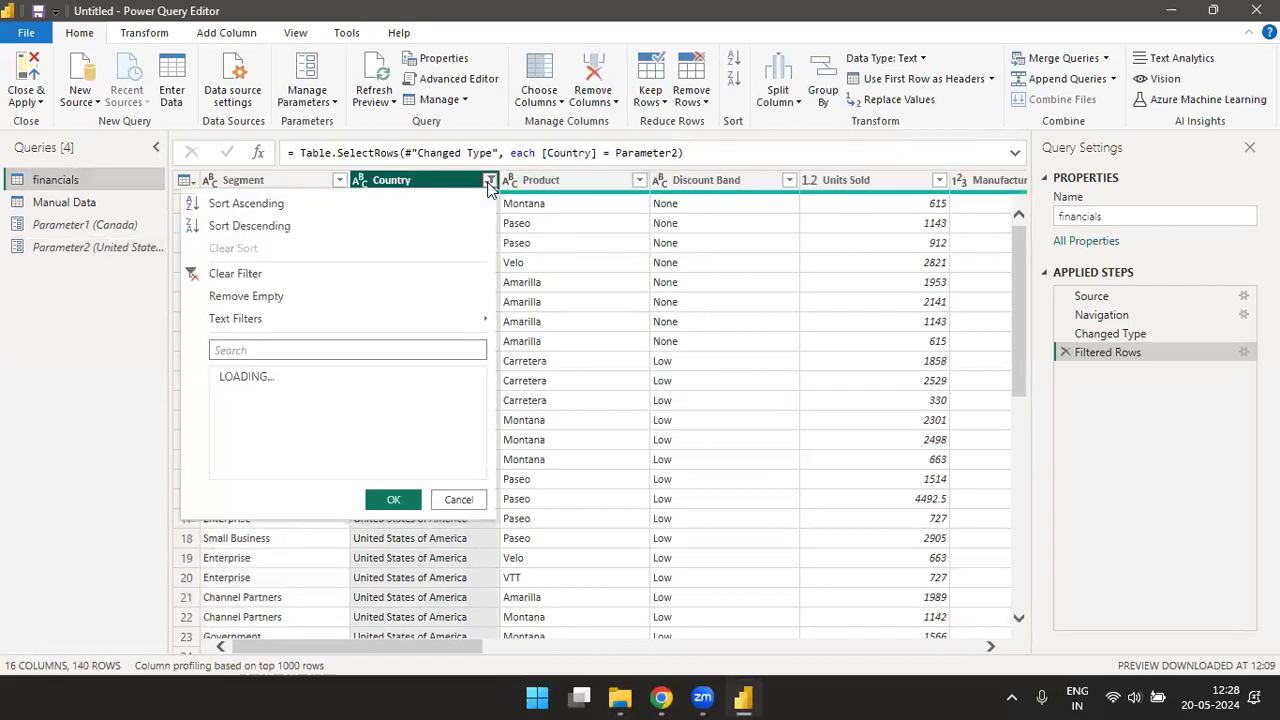
pyautogui.moveTo(451, 320)
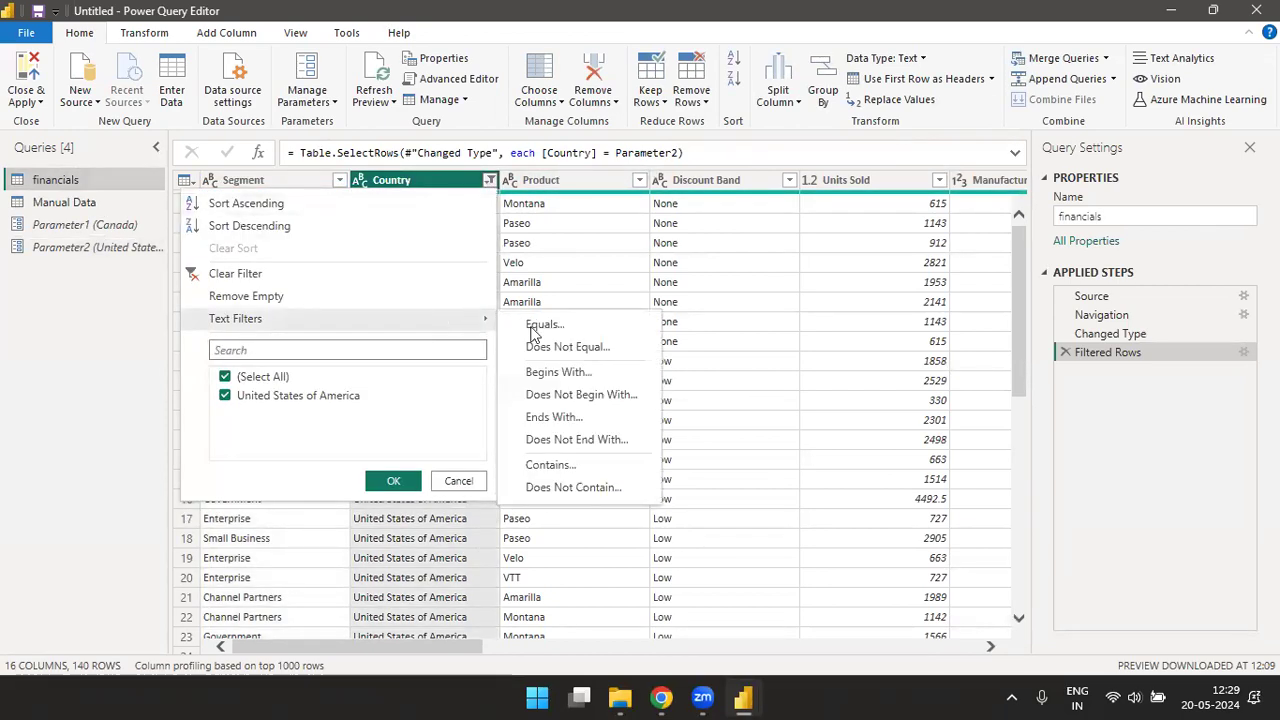
pyautogui.click(1065, 353)
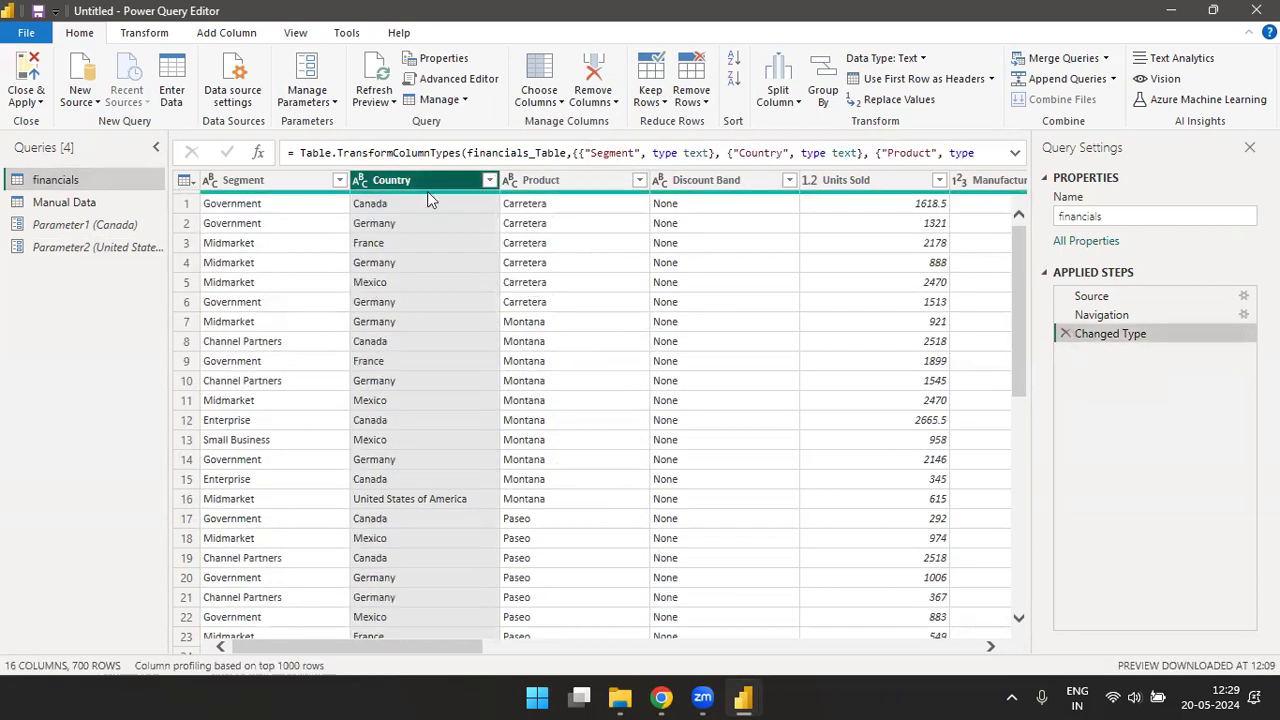
# - Review the suggested value types offered for a new parameter and close the dialog without creating it
pyautogui.click(333, 104)
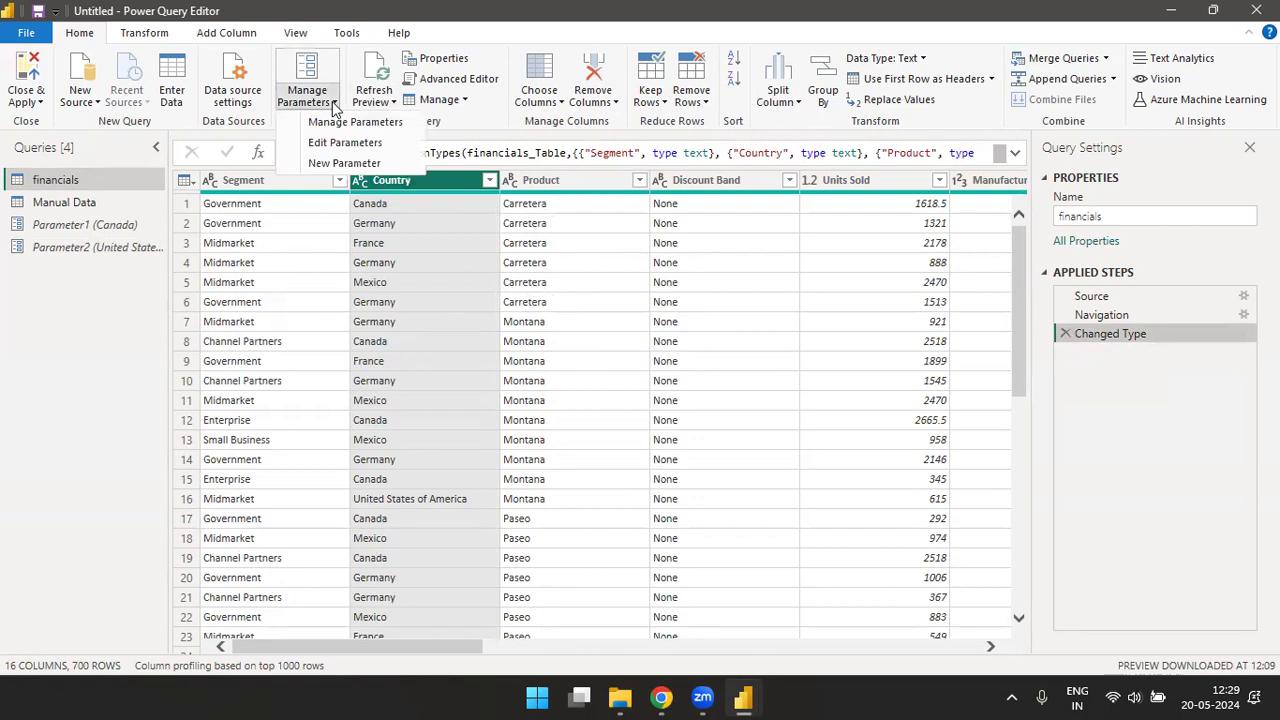
pyautogui.click(339, 163)
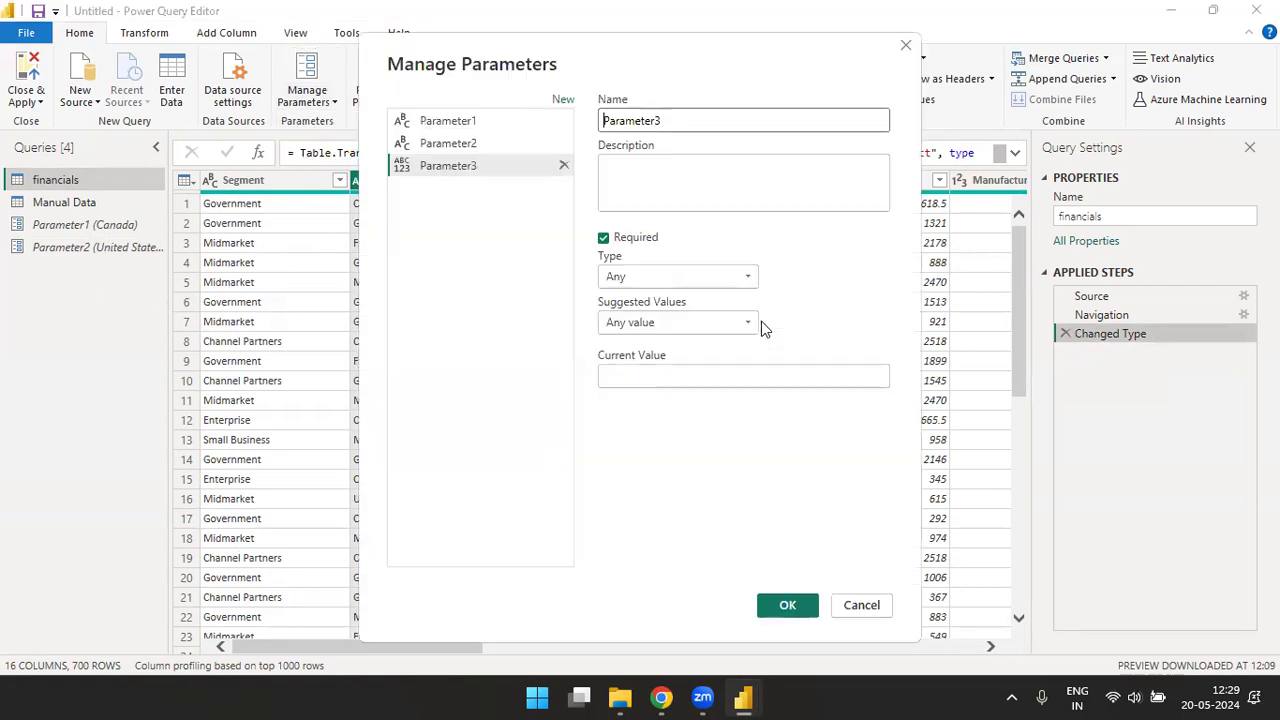
pyautogui.click(748, 318)
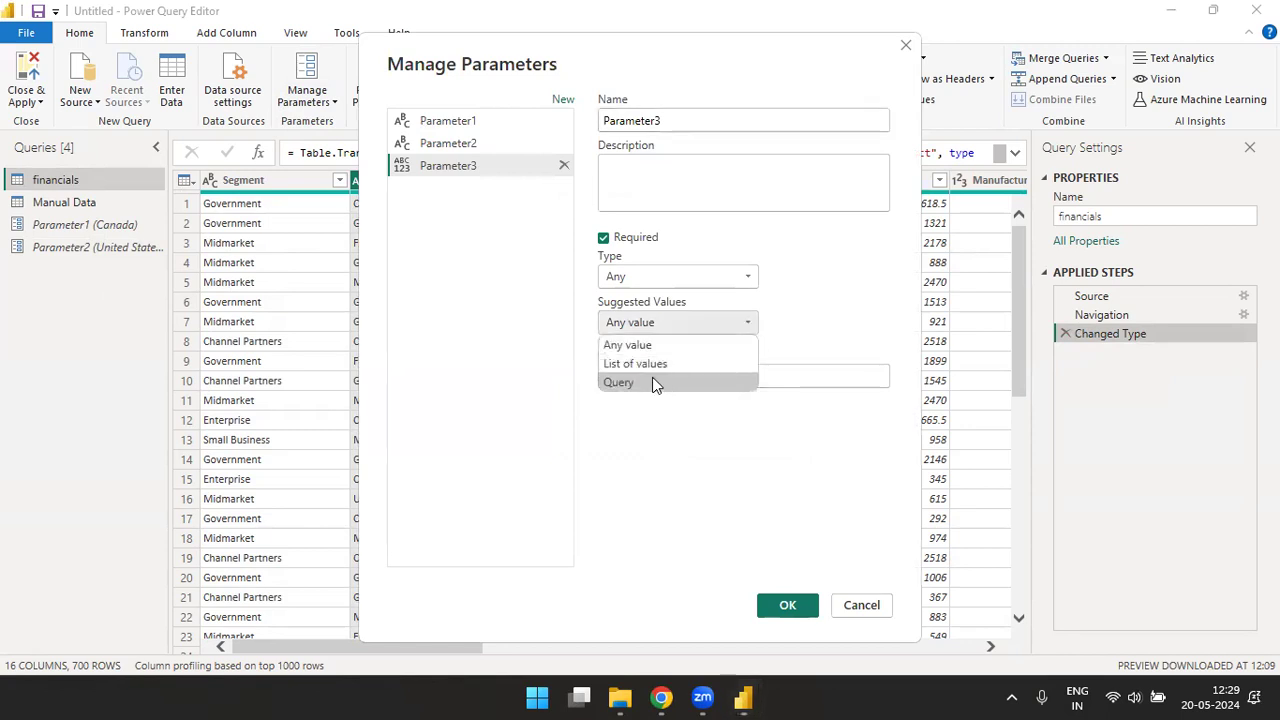
pyautogui.click(905, 46)
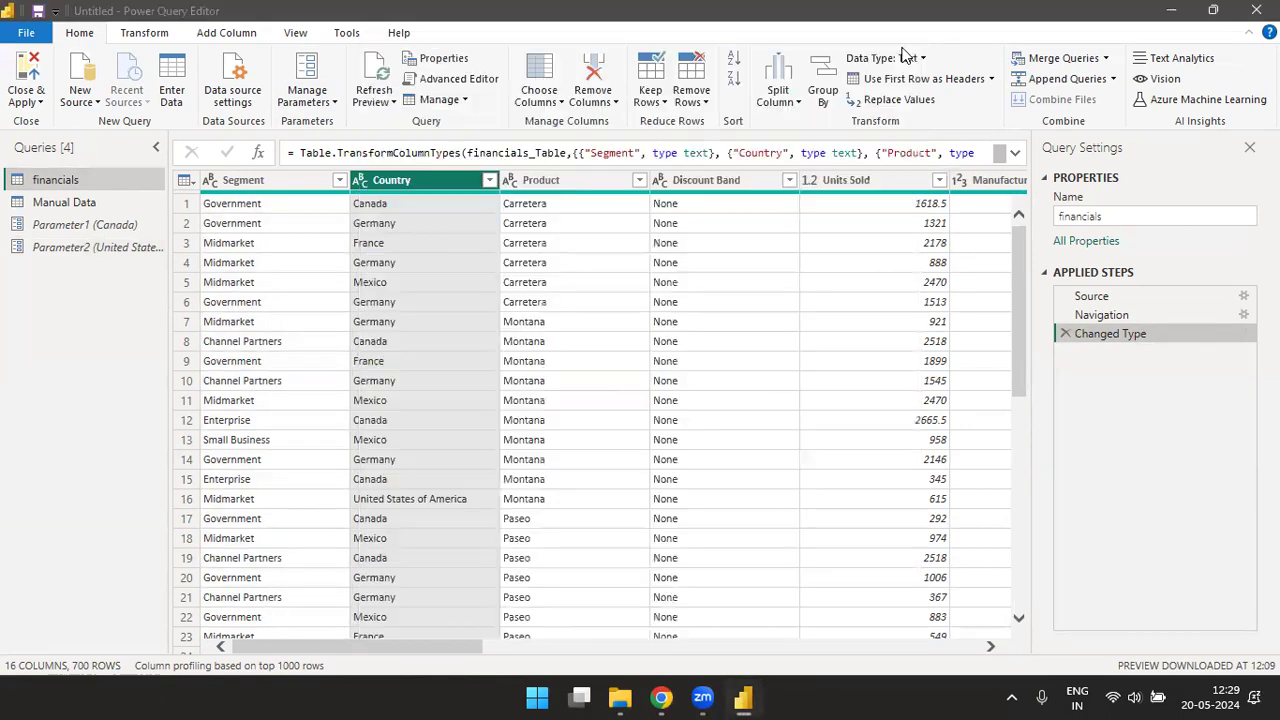
# - Duplicate the financials query and convert the duplicate's Segment column to a list
pyautogui.rightClick(66, 181)
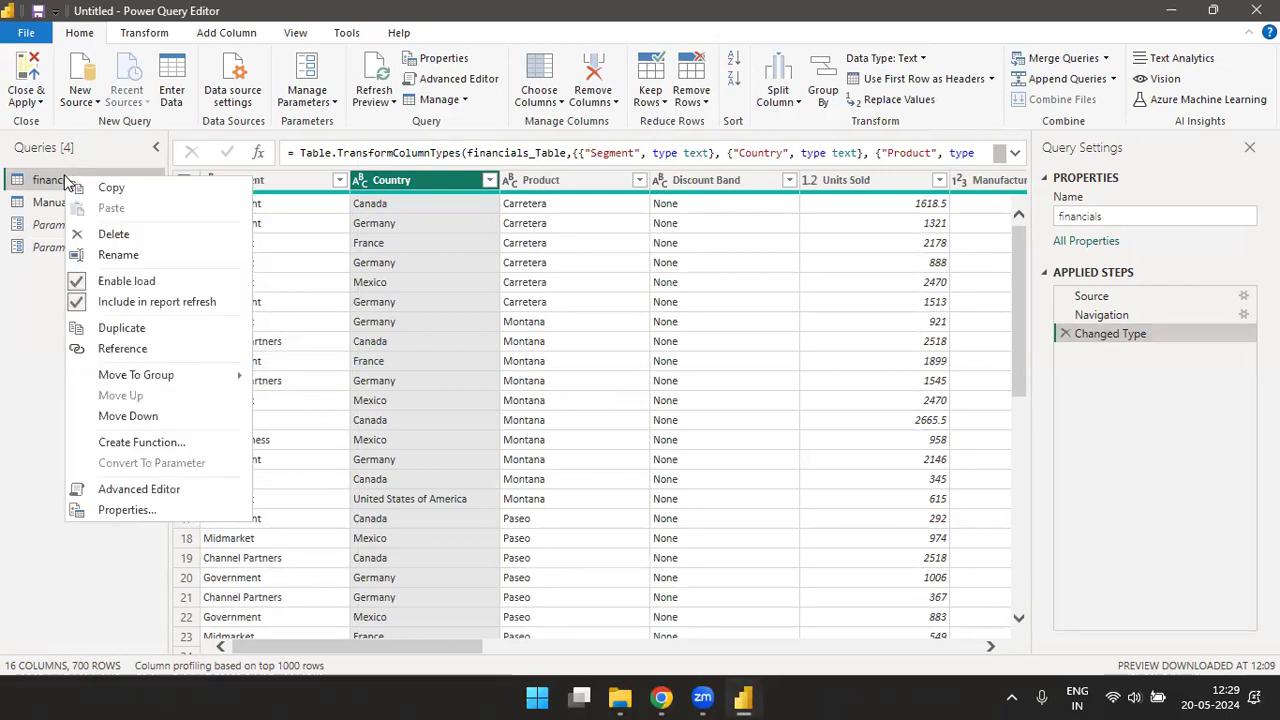
pyautogui.click(135, 330)
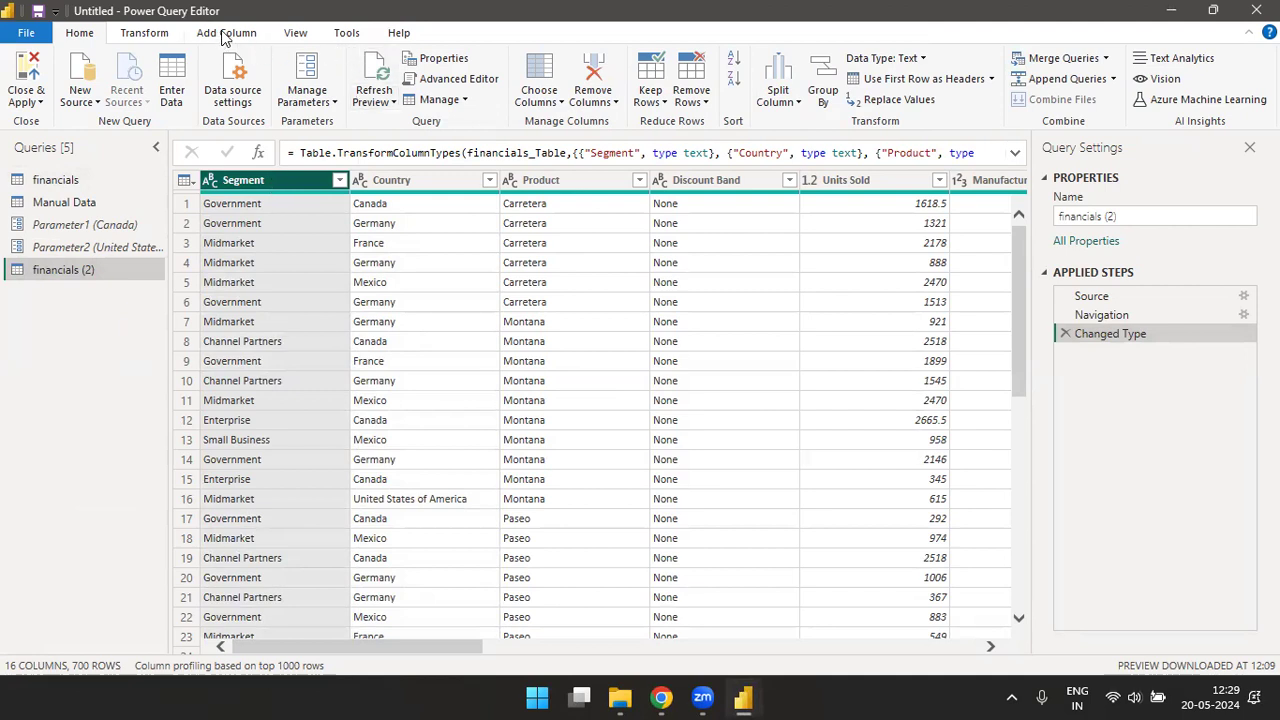
pyautogui.click(146, 34)
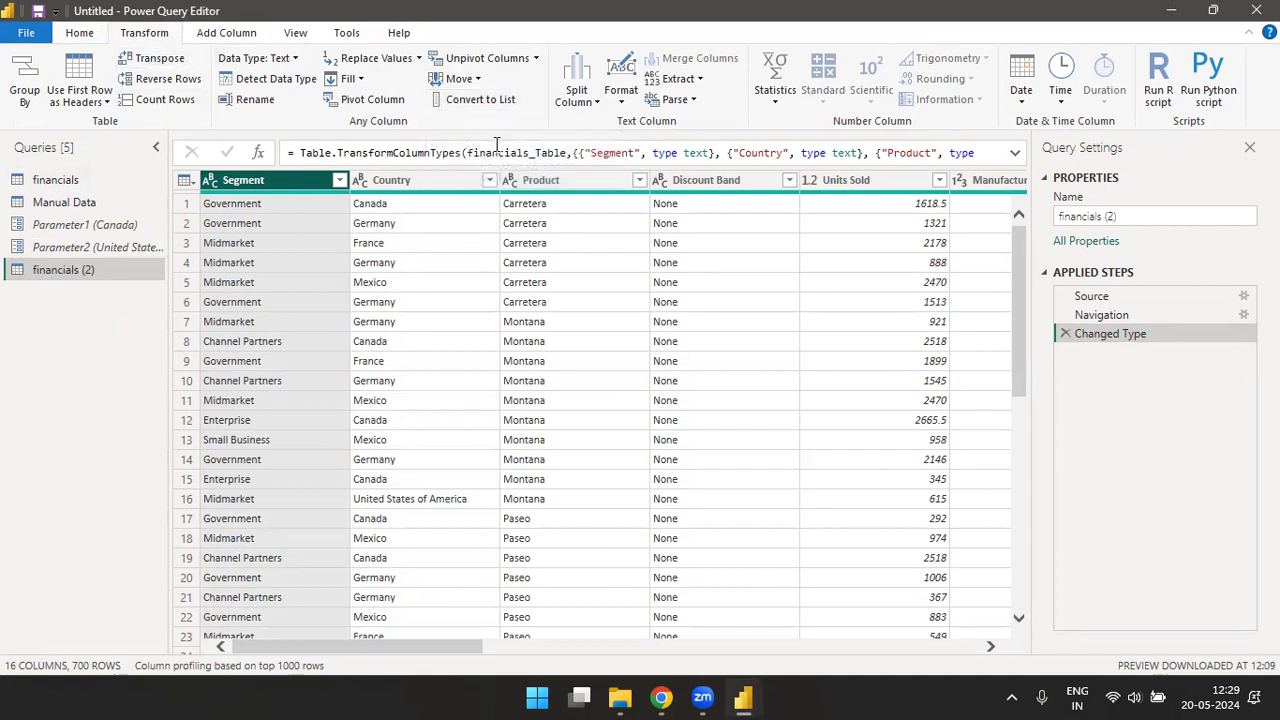
pyautogui.click(490, 104)
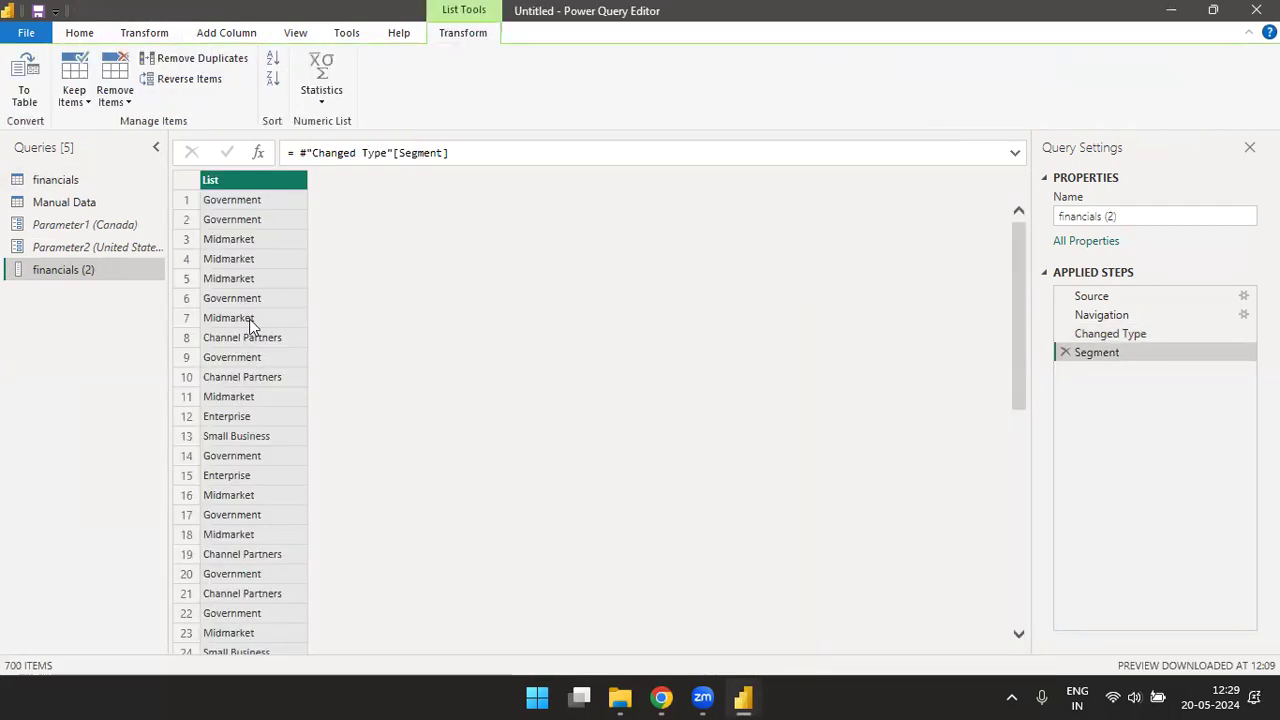
pyautogui.moveTo(23, 277); pyautogui.dragTo(56, 285)
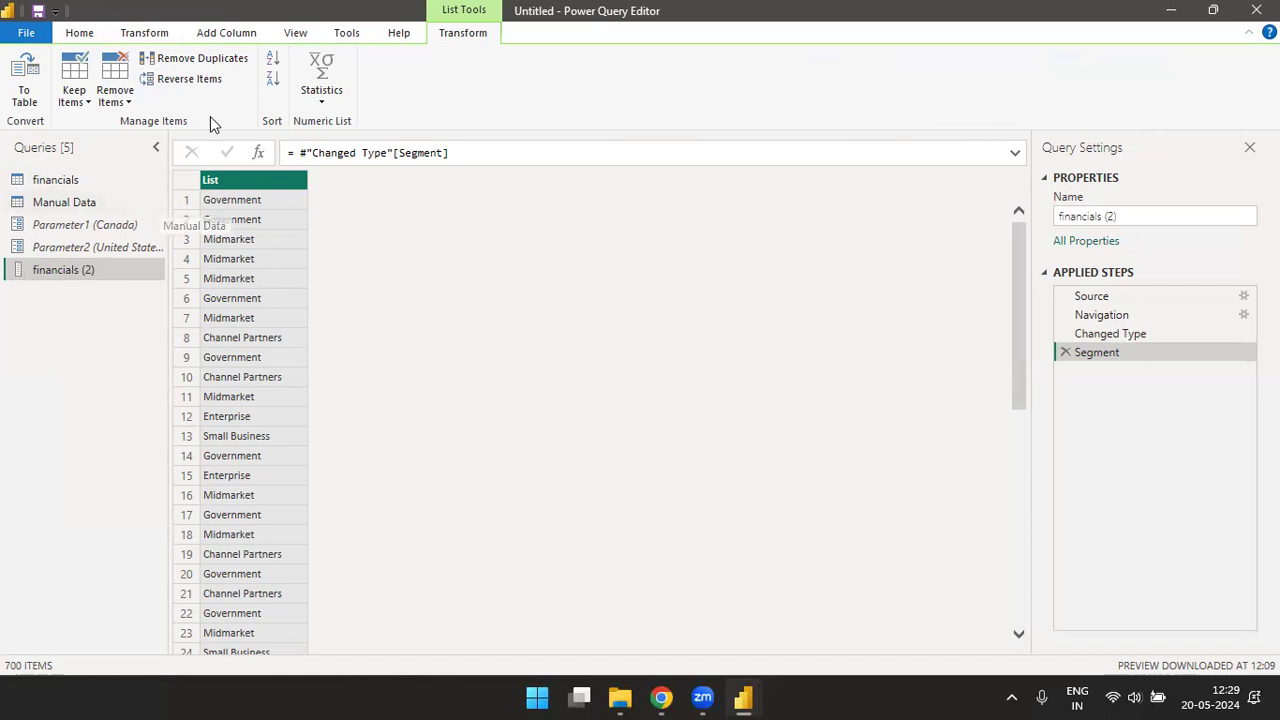
# - Remove duplicates from the Segment list and create a new parameter with suggested values from the financials (2) query and current value France
pyautogui.click(201, 62)
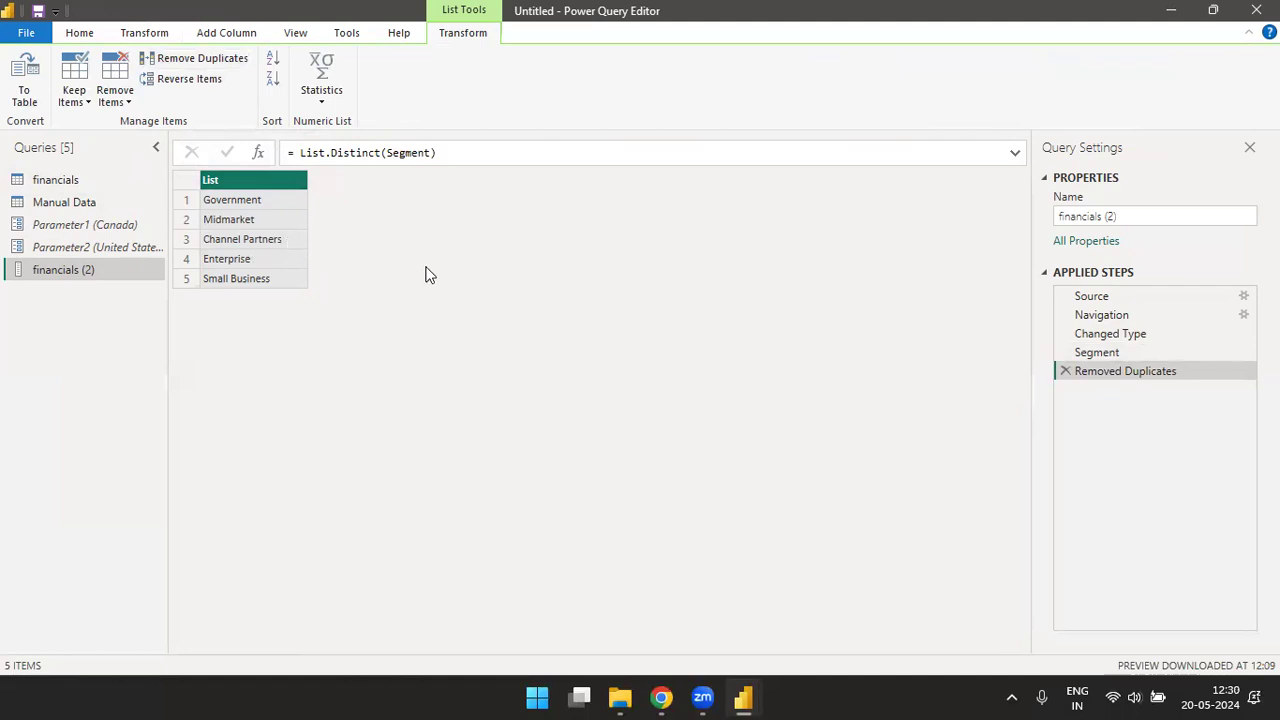
pyautogui.click(58, 182)
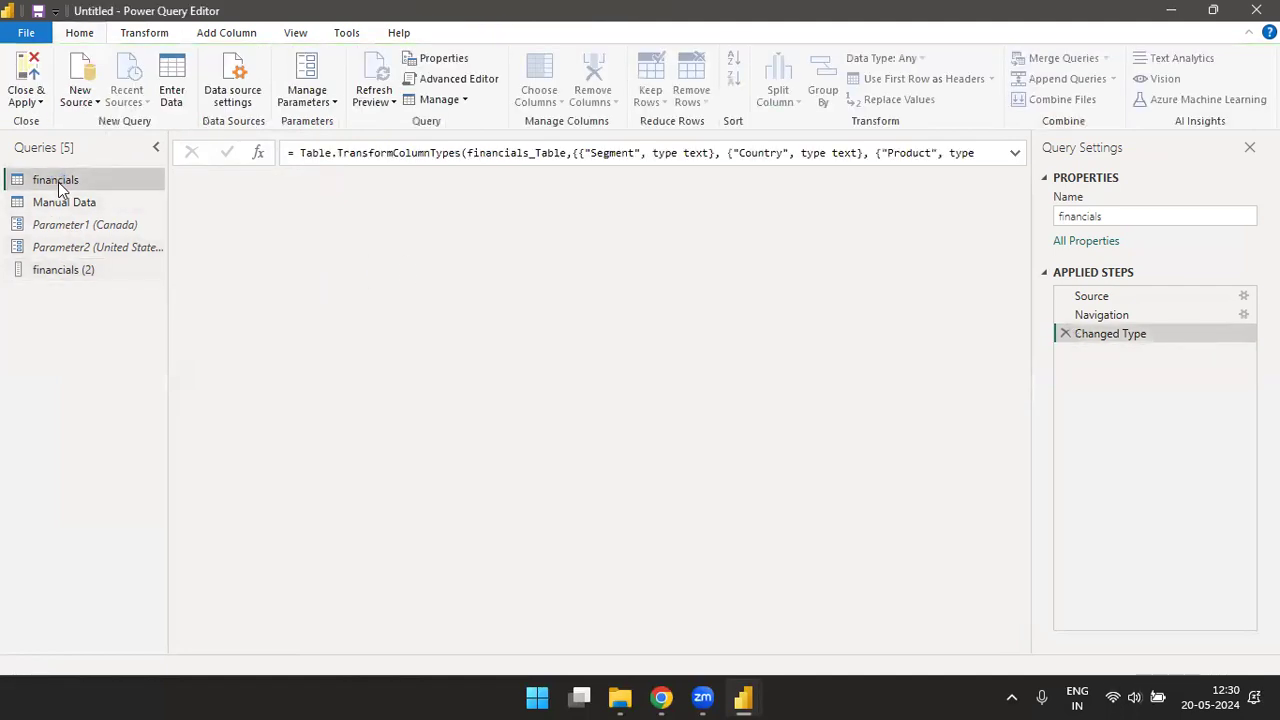
pyautogui.click(330, 102)
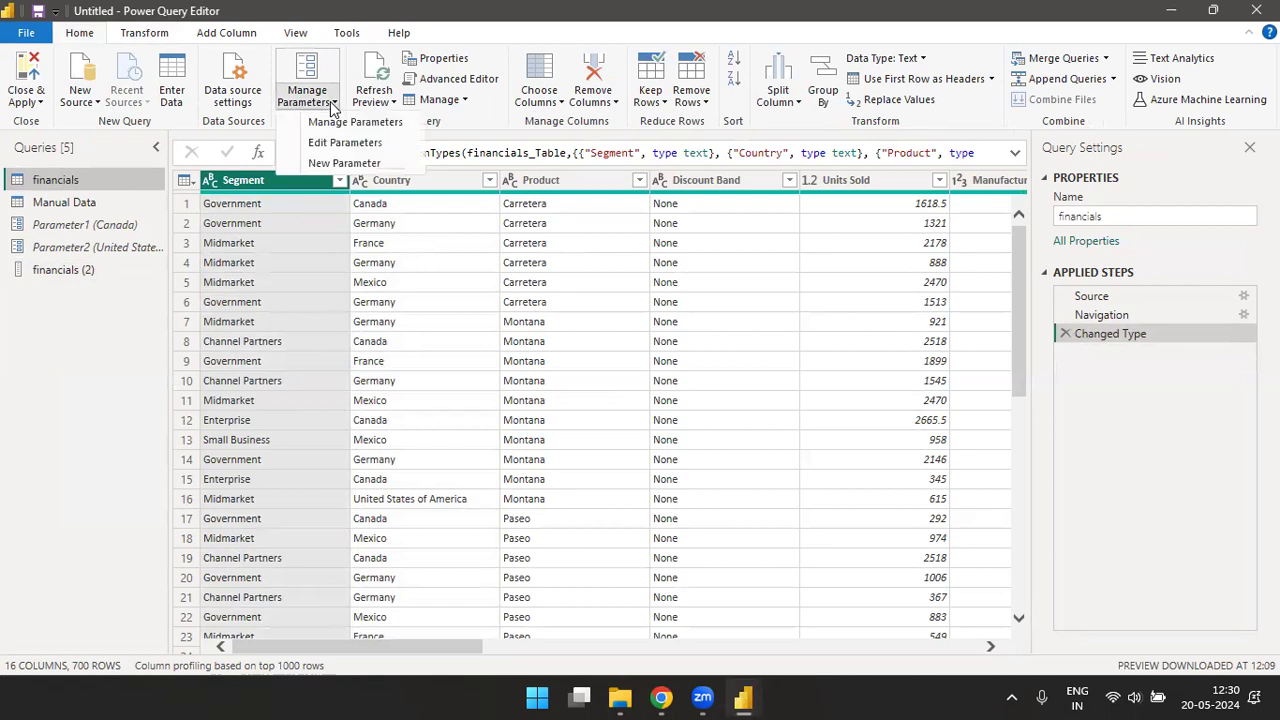
pyautogui.click(344, 163)
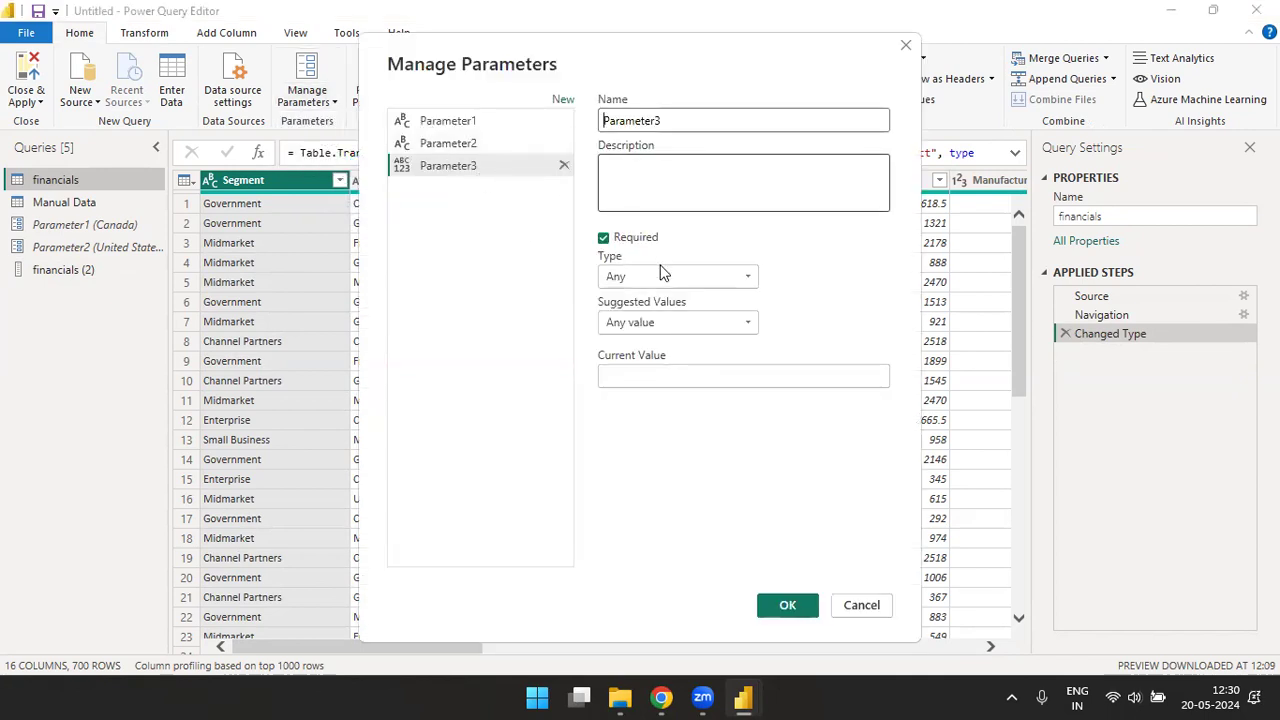
pyautogui.click(727, 324)
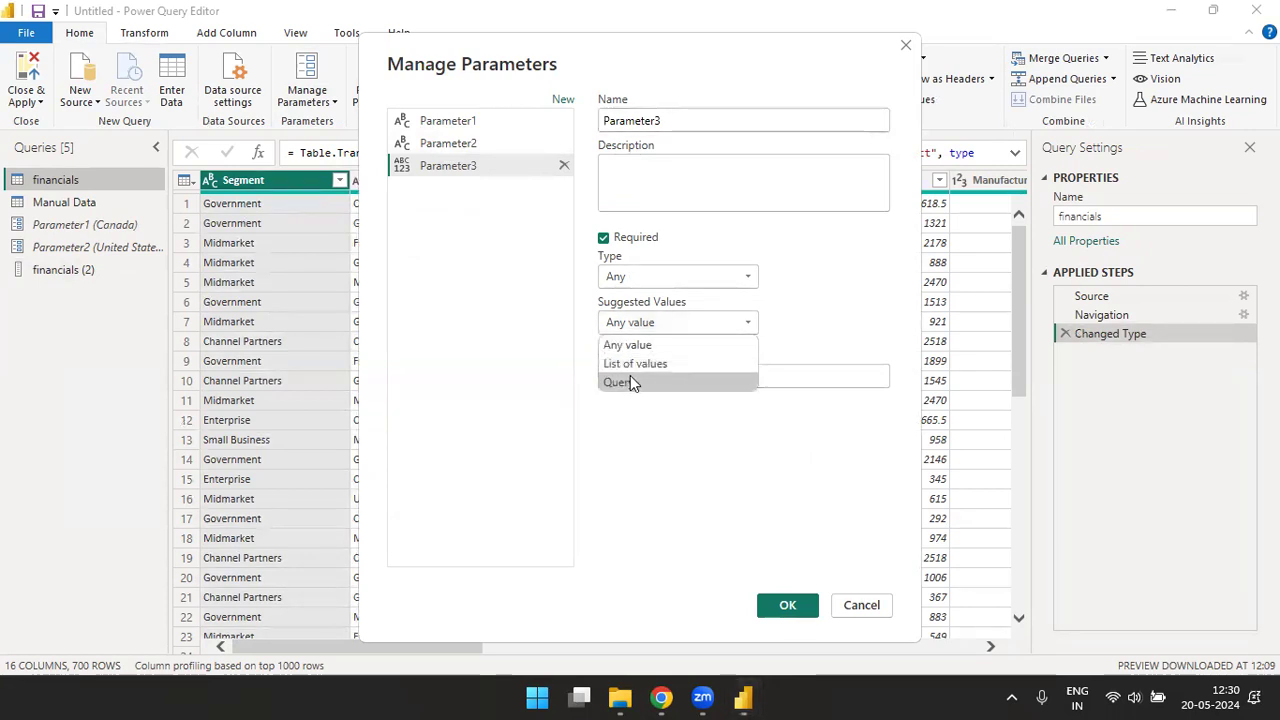
pyautogui.click(630, 381)
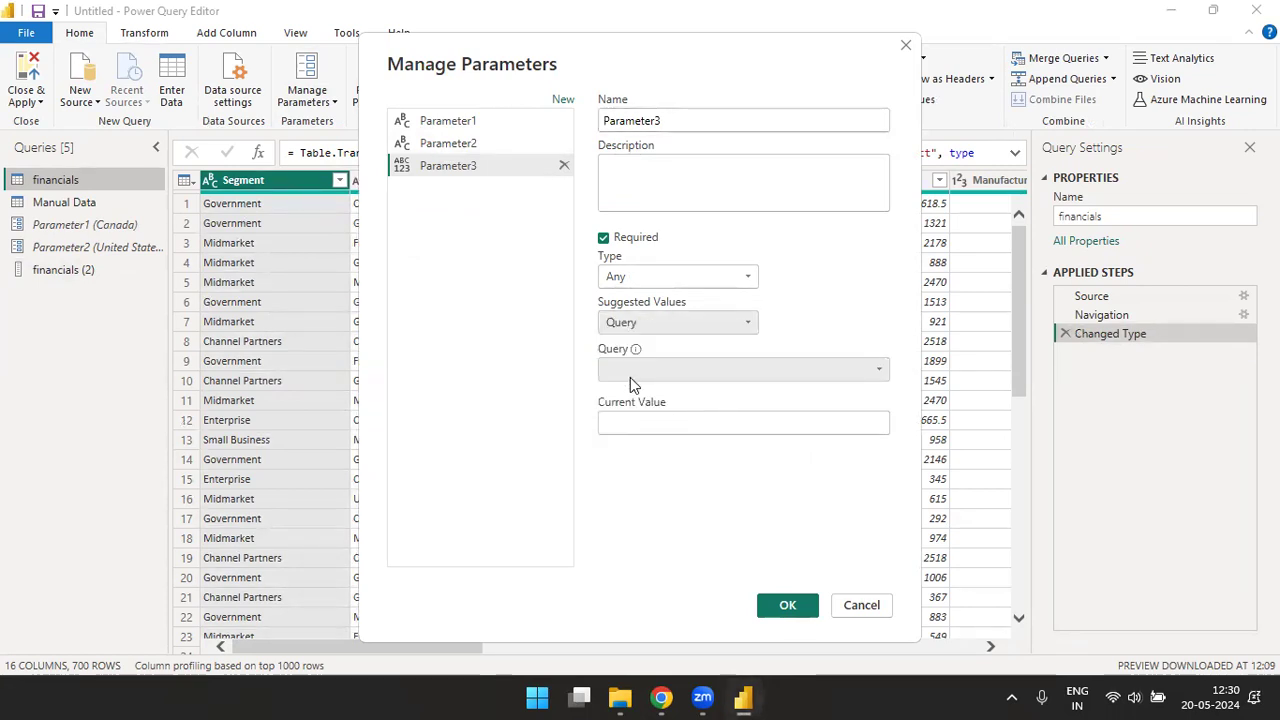
pyautogui.click(877, 376)
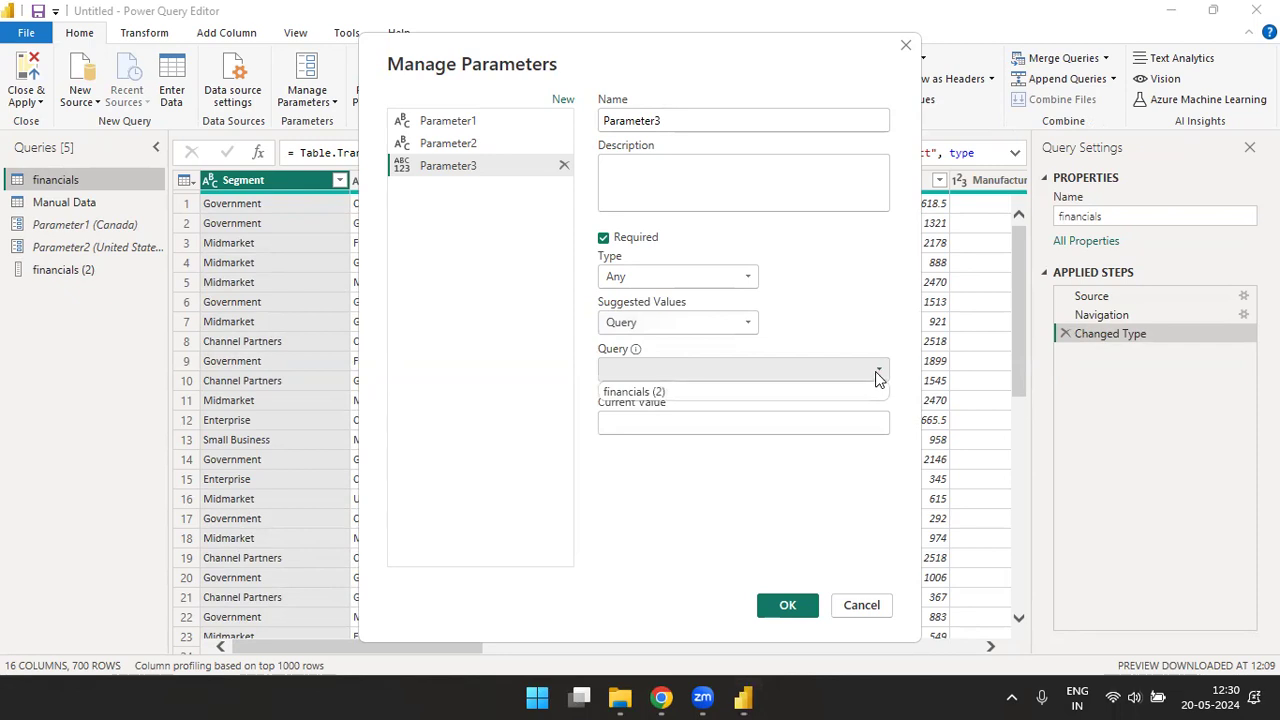
pyautogui.click(658, 394)
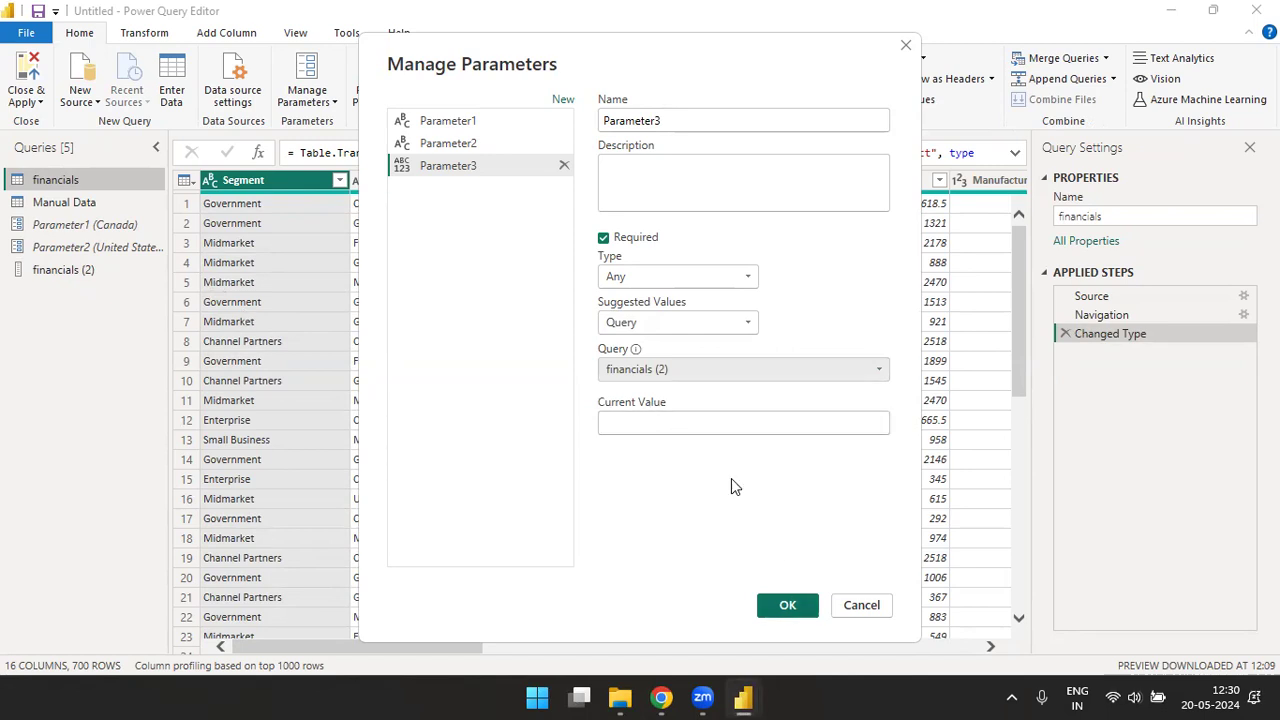
pyautogui.click(734, 422)
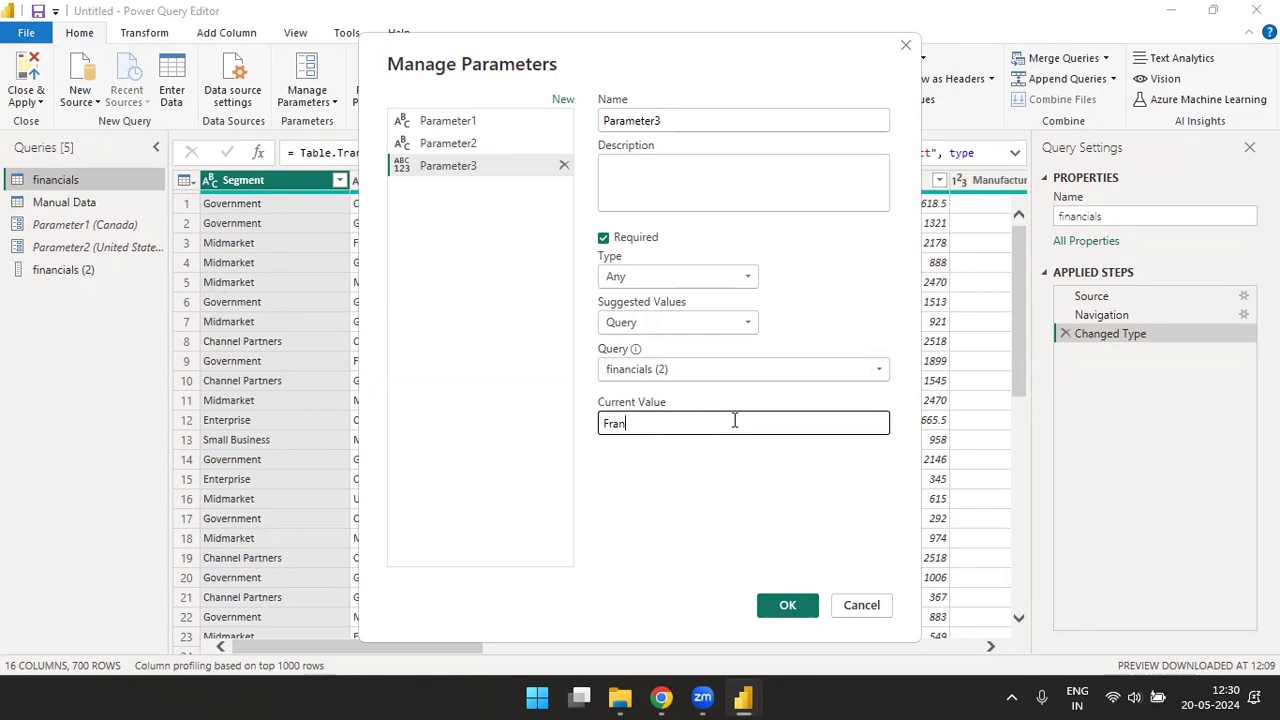
pyautogui.click(787, 605)
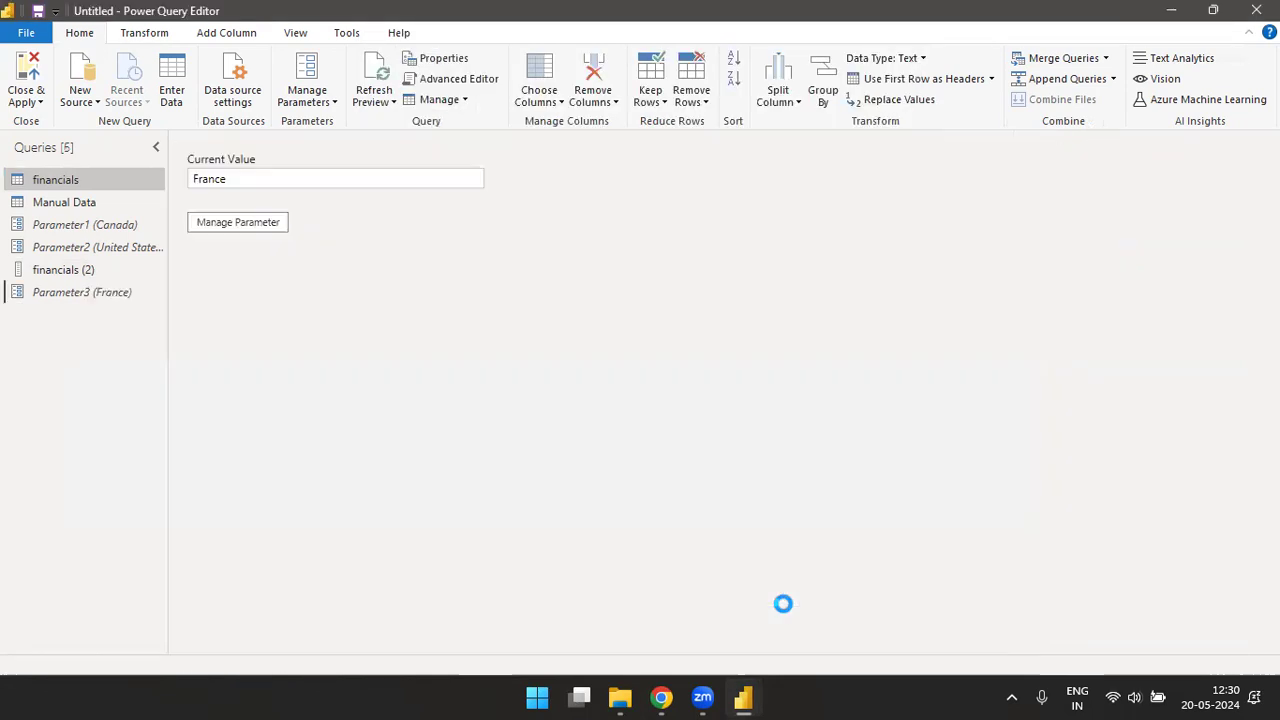
# - Filter the financials query to keep rows where Country equals Parameter3
pyautogui.click(68, 184)
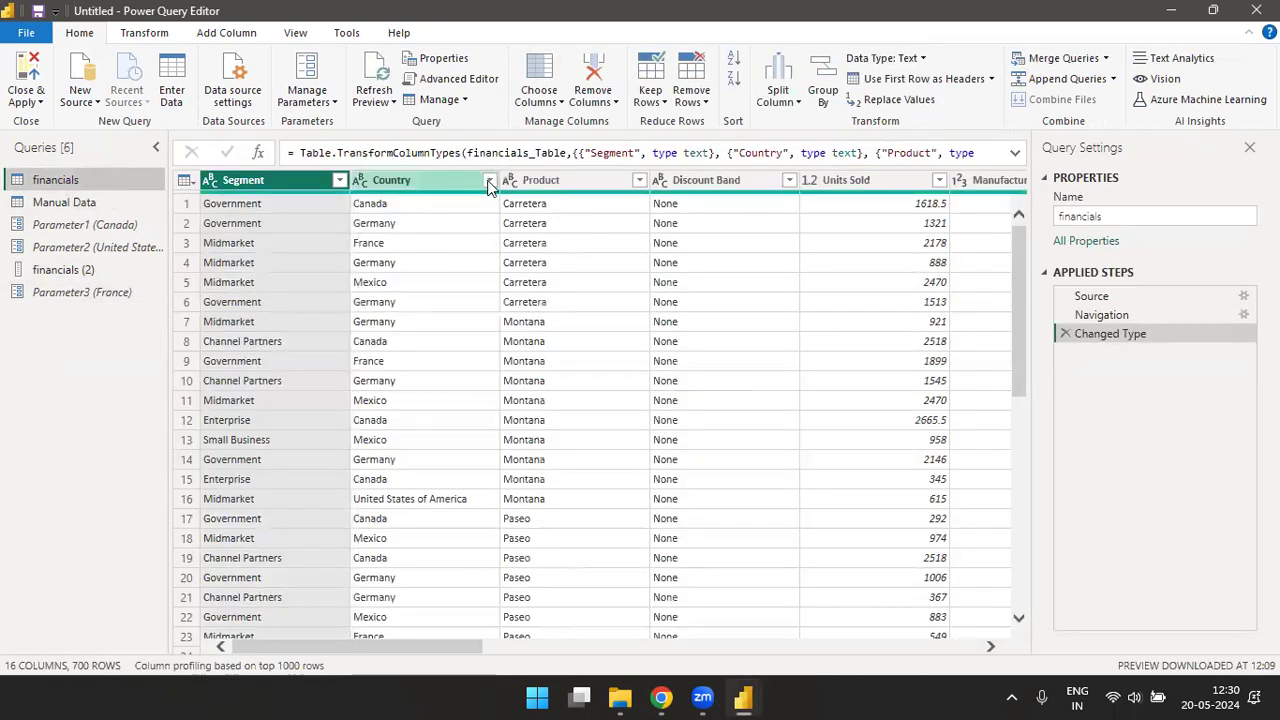
pyautogui.click(489, 181)
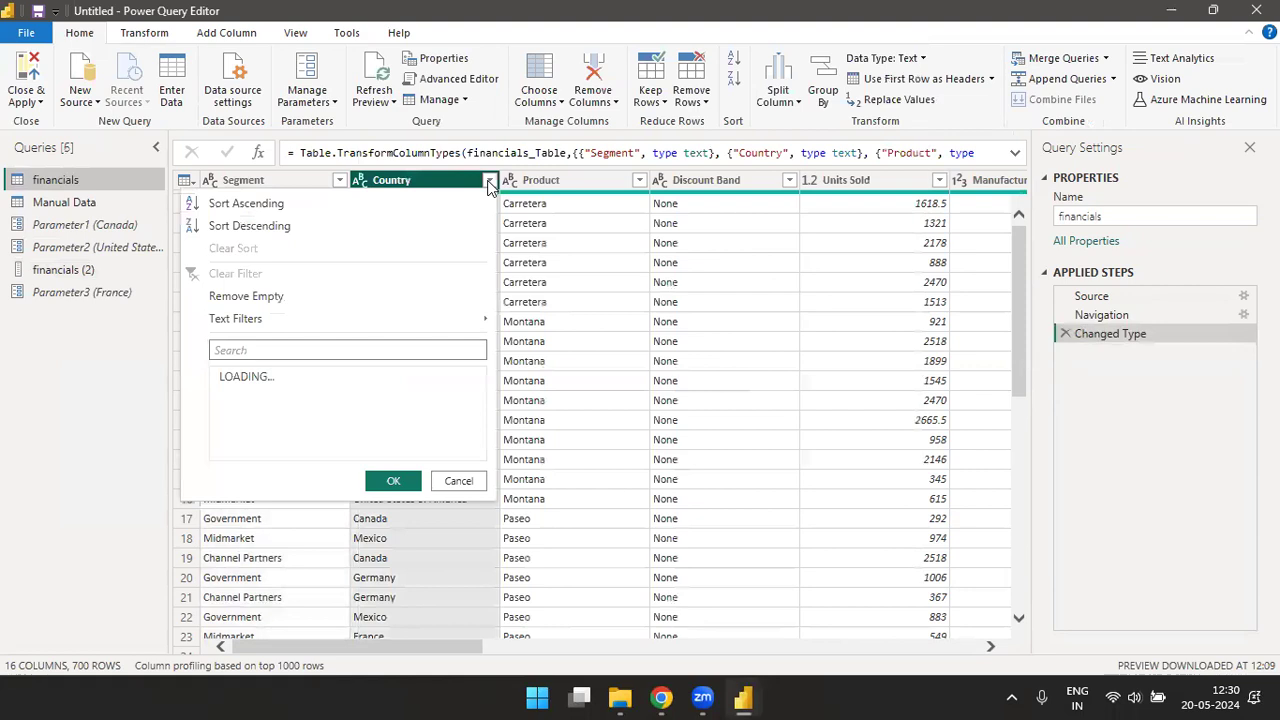
pyautogui.moveTo(417, 324)
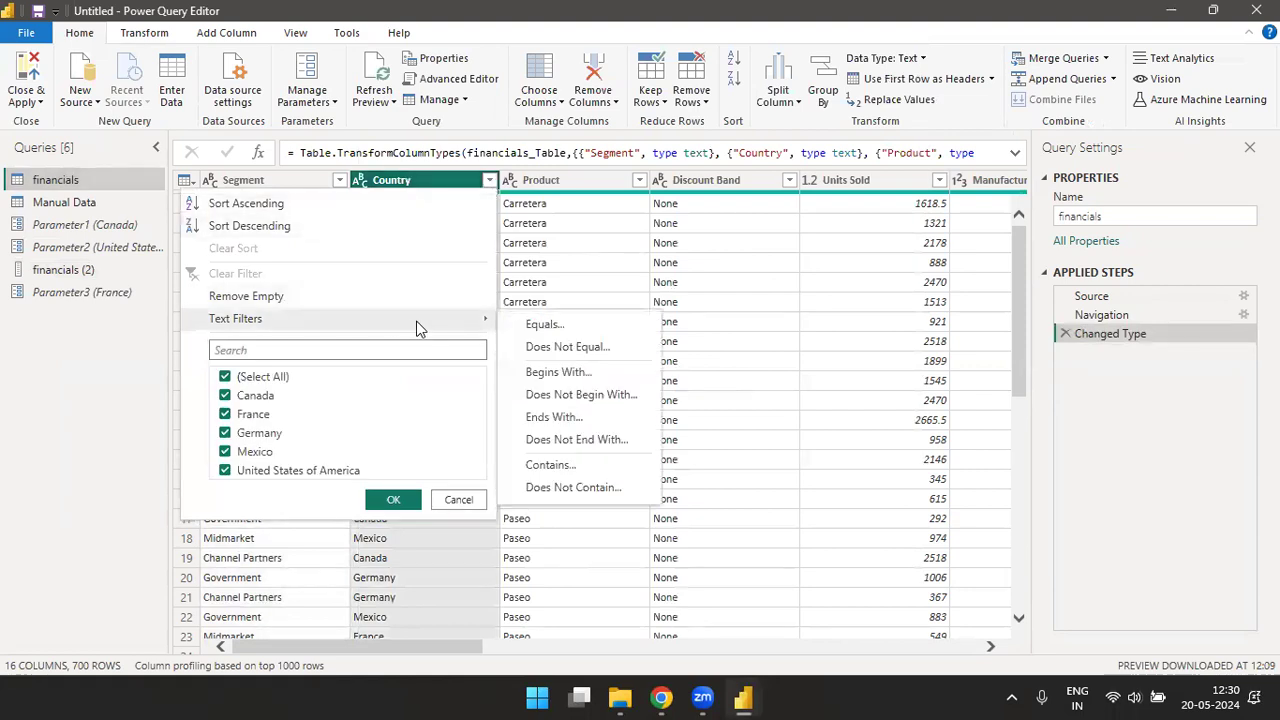
pyautogui.click(555, 328)
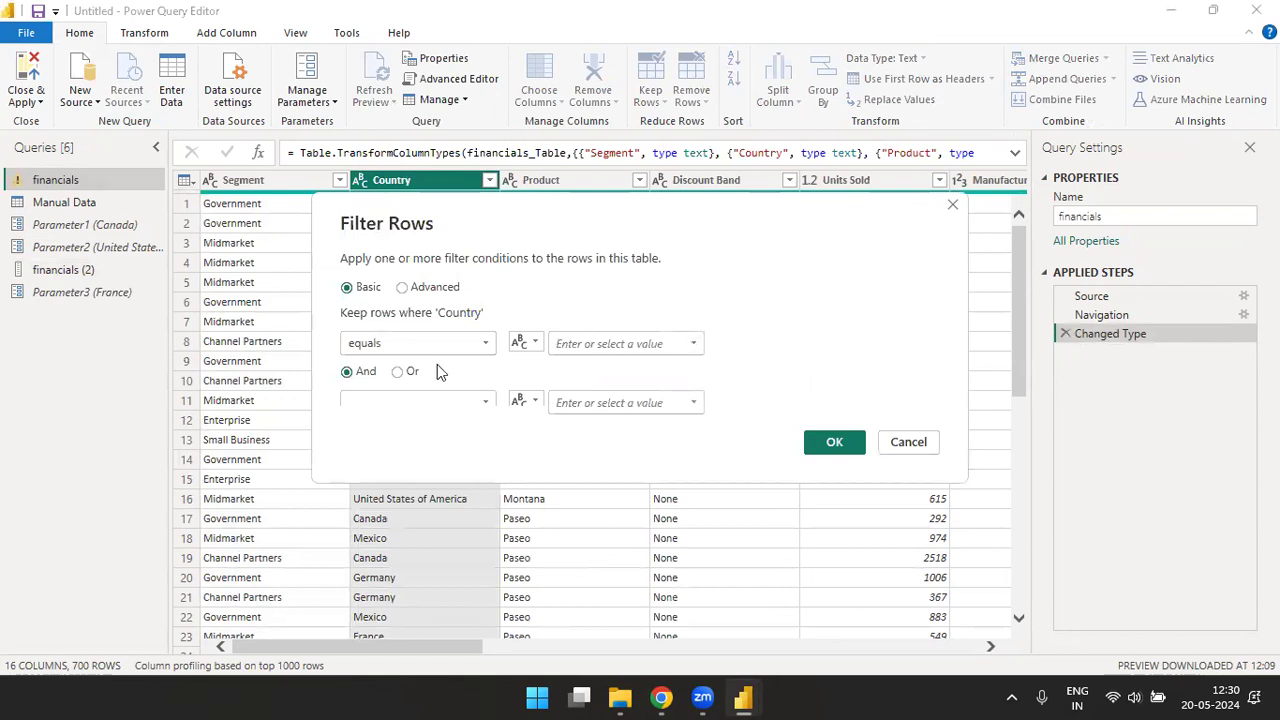
pyautogui.click(526, 343)
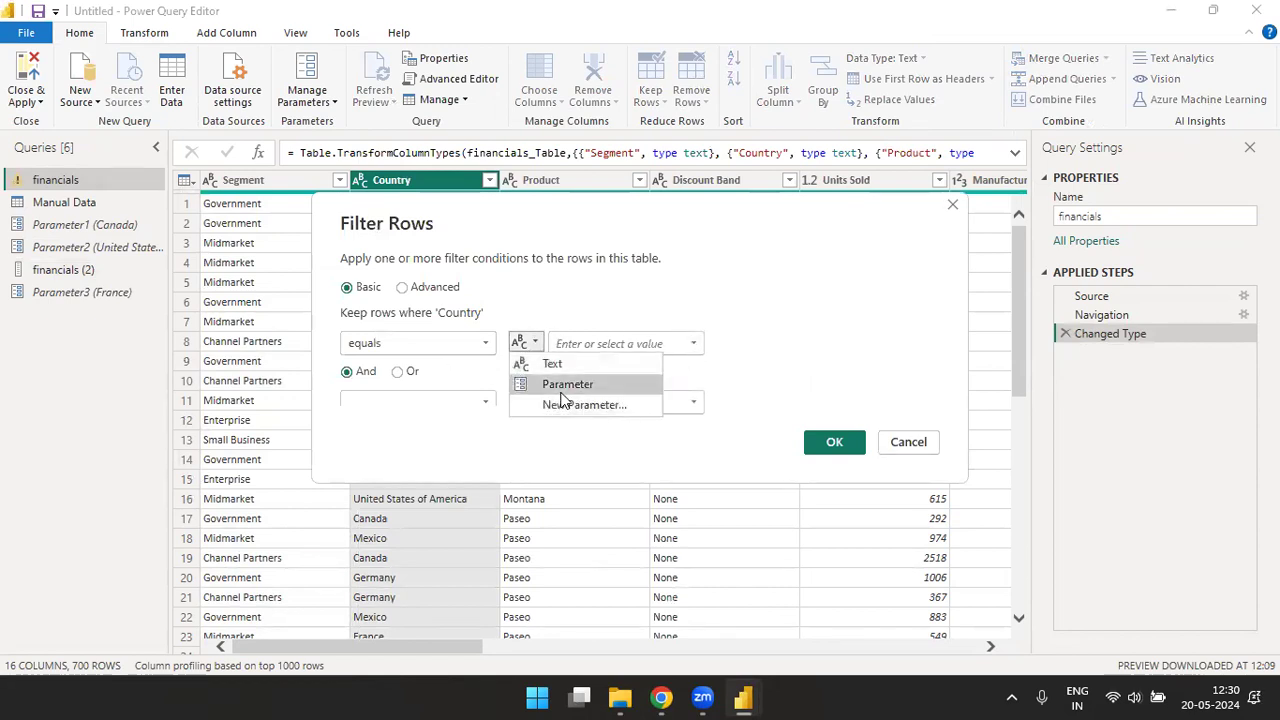
pyautogui.click(568, 385)
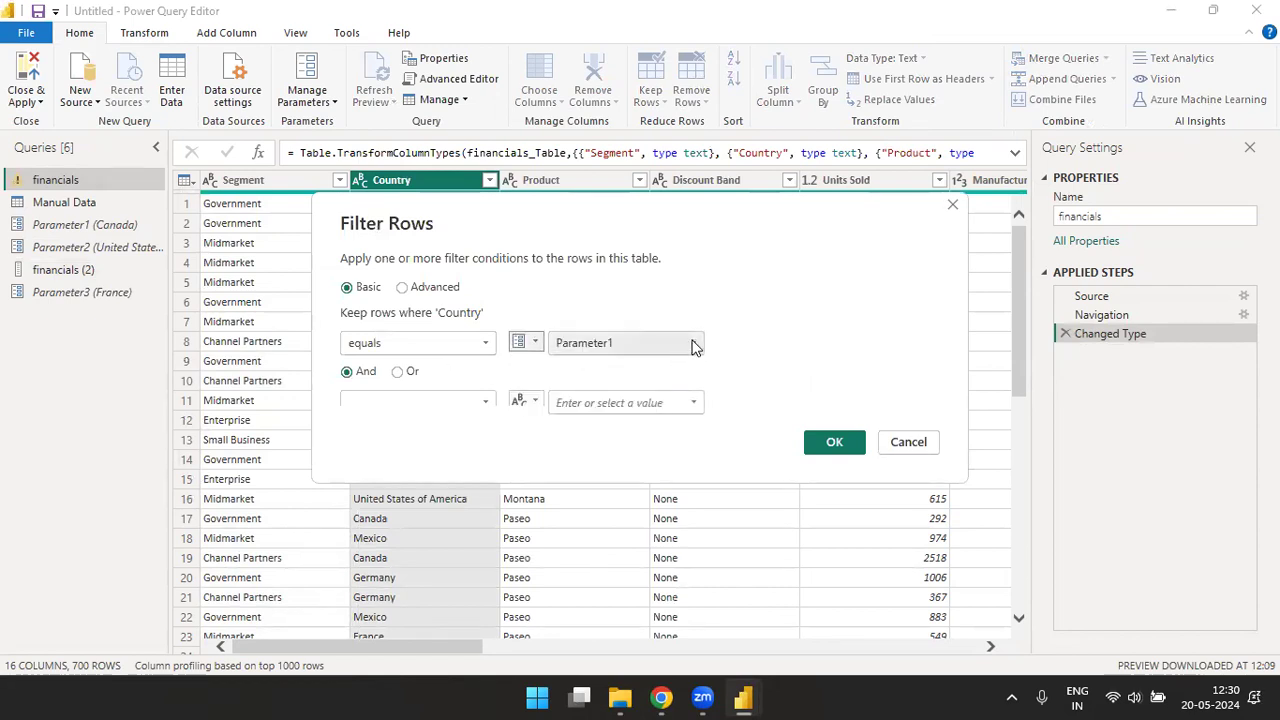
pyautogui.click(693, 344)
pyautogui.click(594, 403)
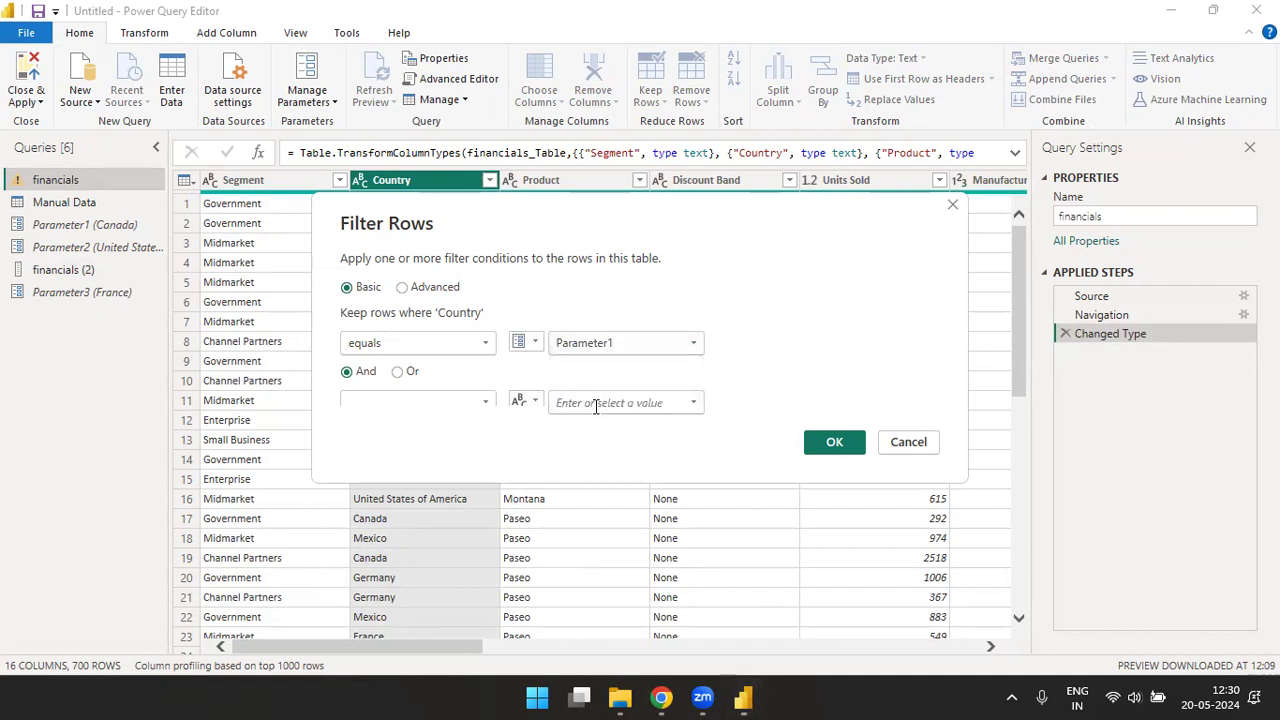
pyautogui.click(834, 443)
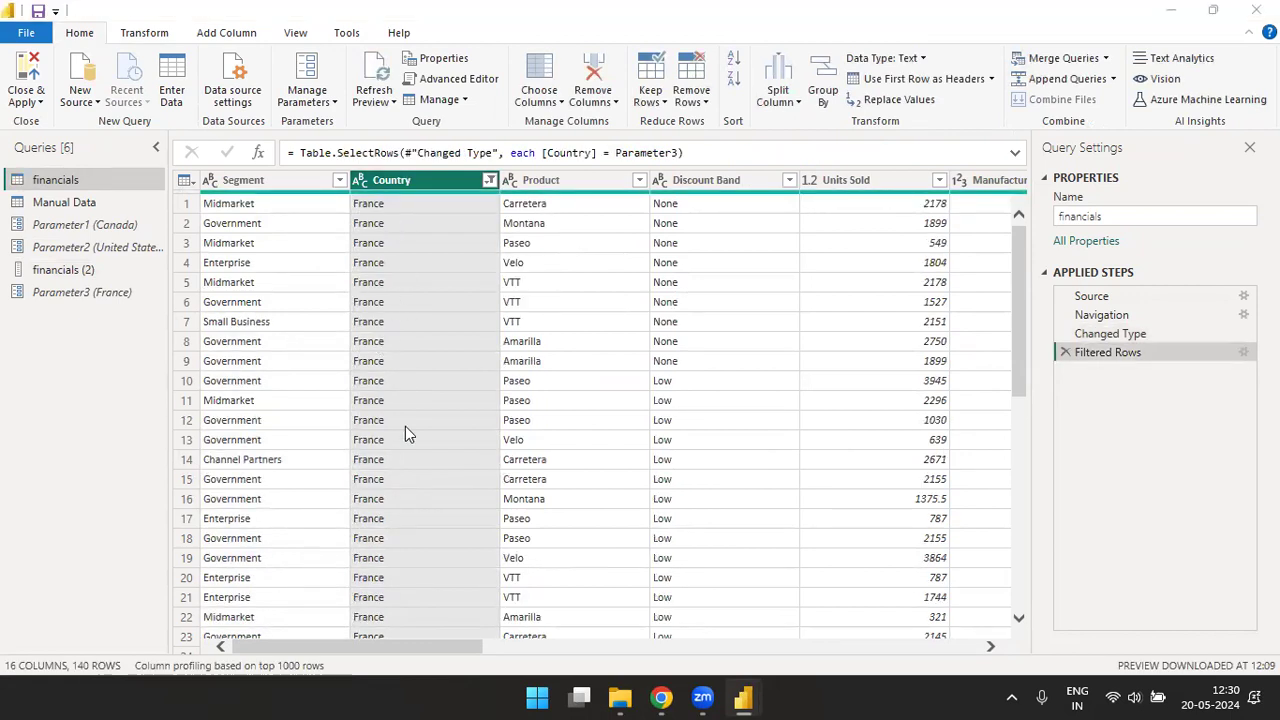
# - Switch to the Power BI Desktop report window with the country sales and profit table
pyautogui.hotkey('alt', 'Tab')
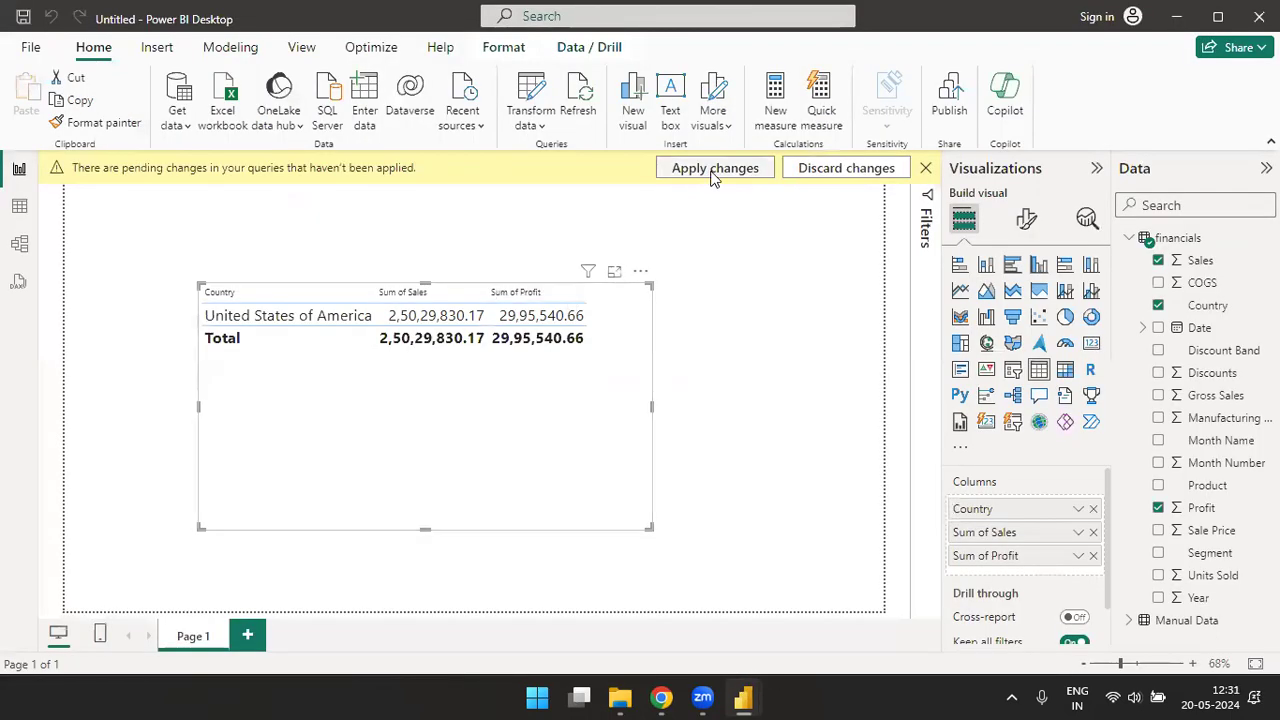
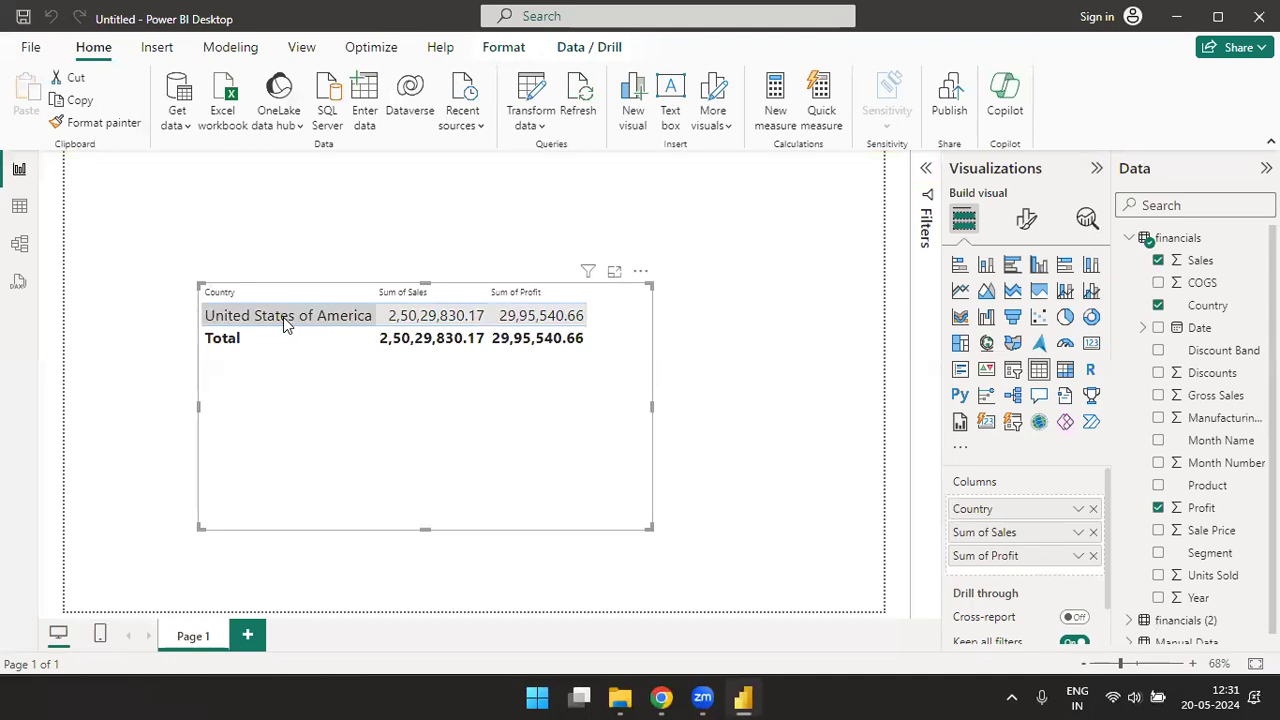
# - Set Parameter3 to Government through the report's parameter editing and apply the pending query changes
pyautogui.click(541, 126)
pyautogui.click(586, 215)
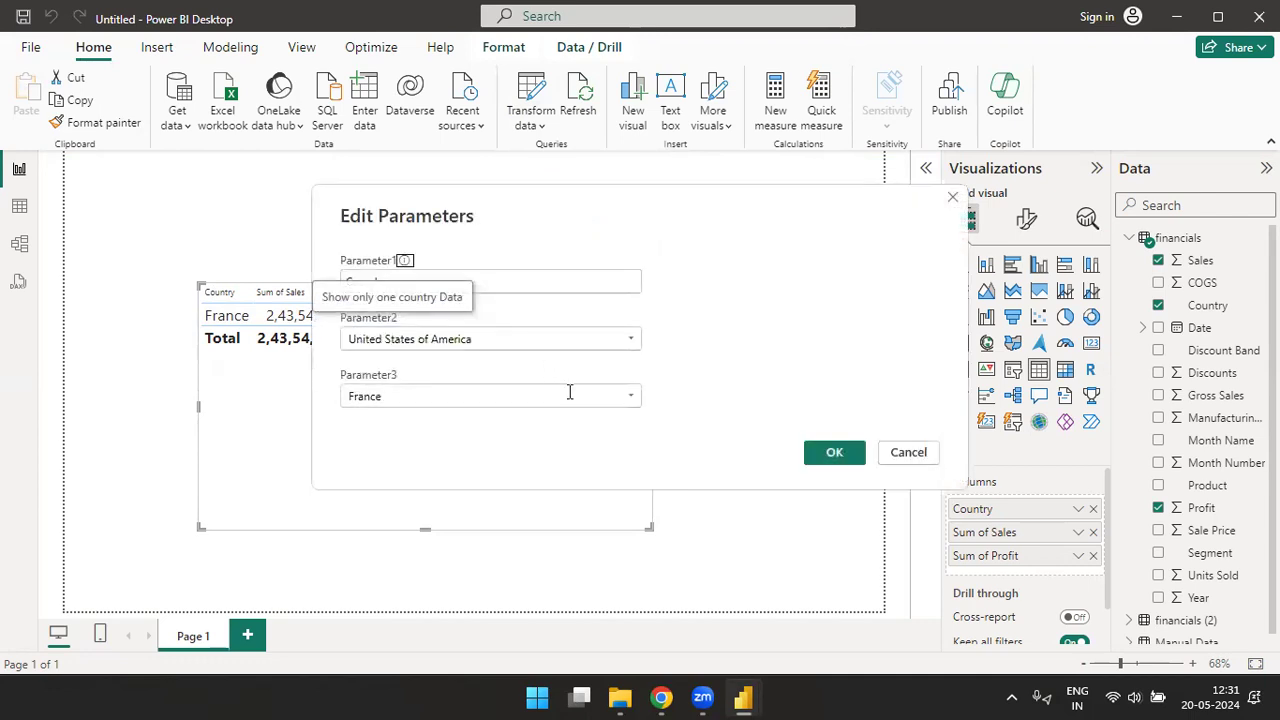
pyautogui.click(632, 400)
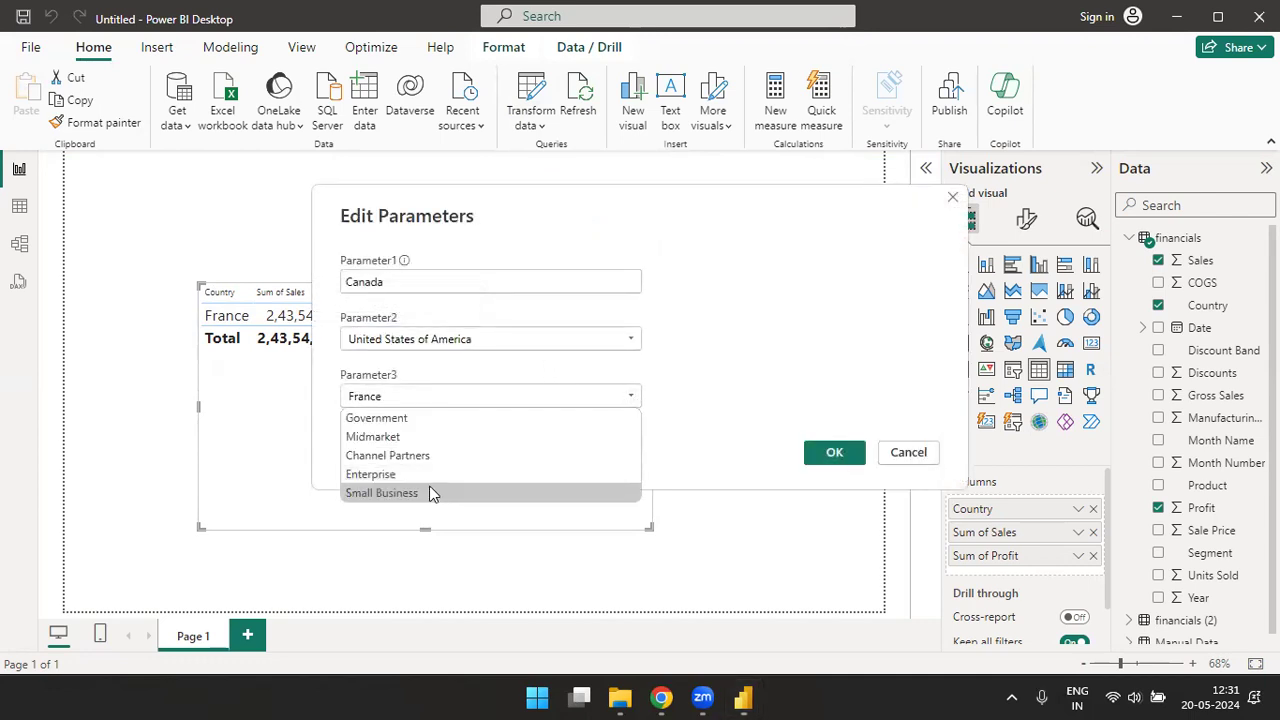
pyautogui.click(393, 420)
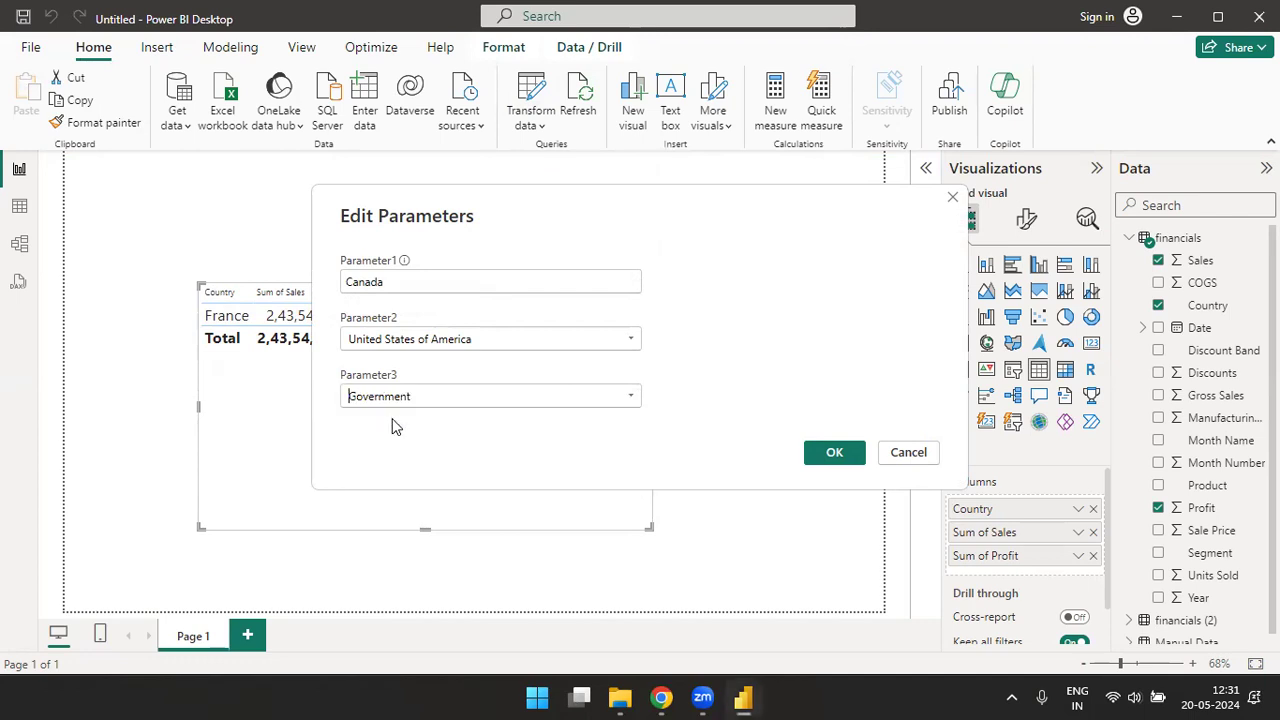
pyautogui.click(855, 453)
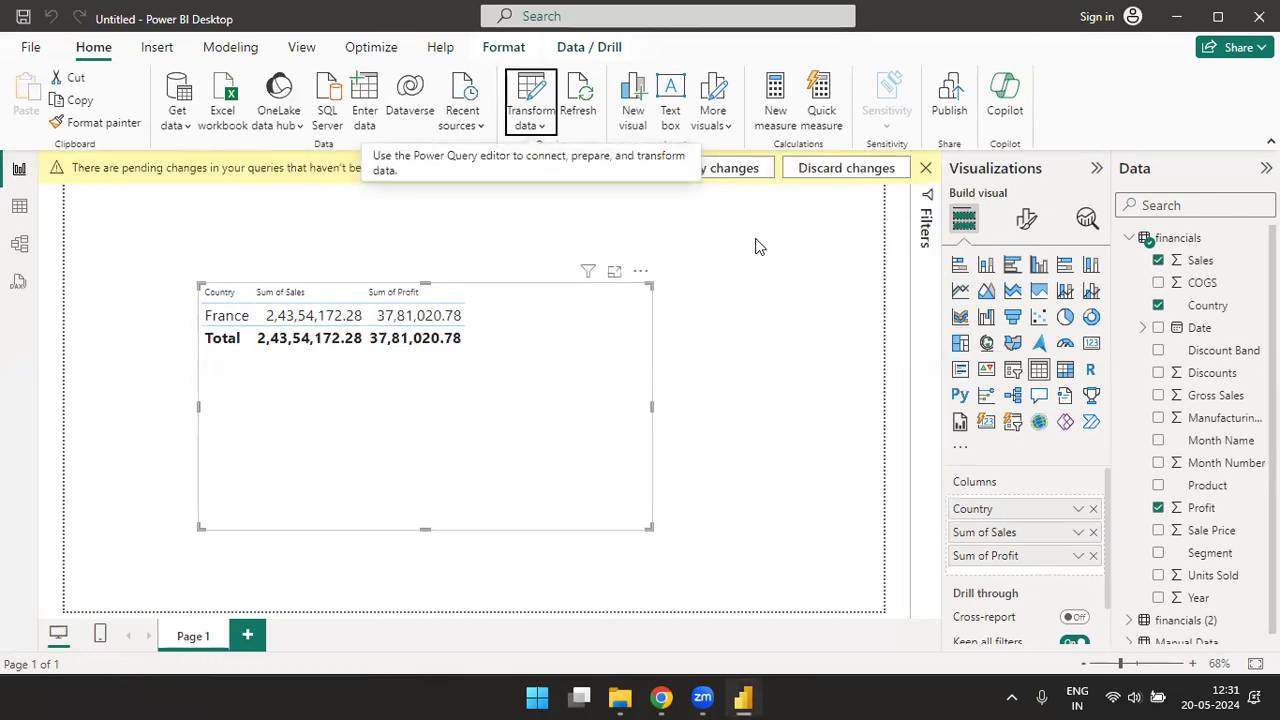
pyautogui.click(751, 169)
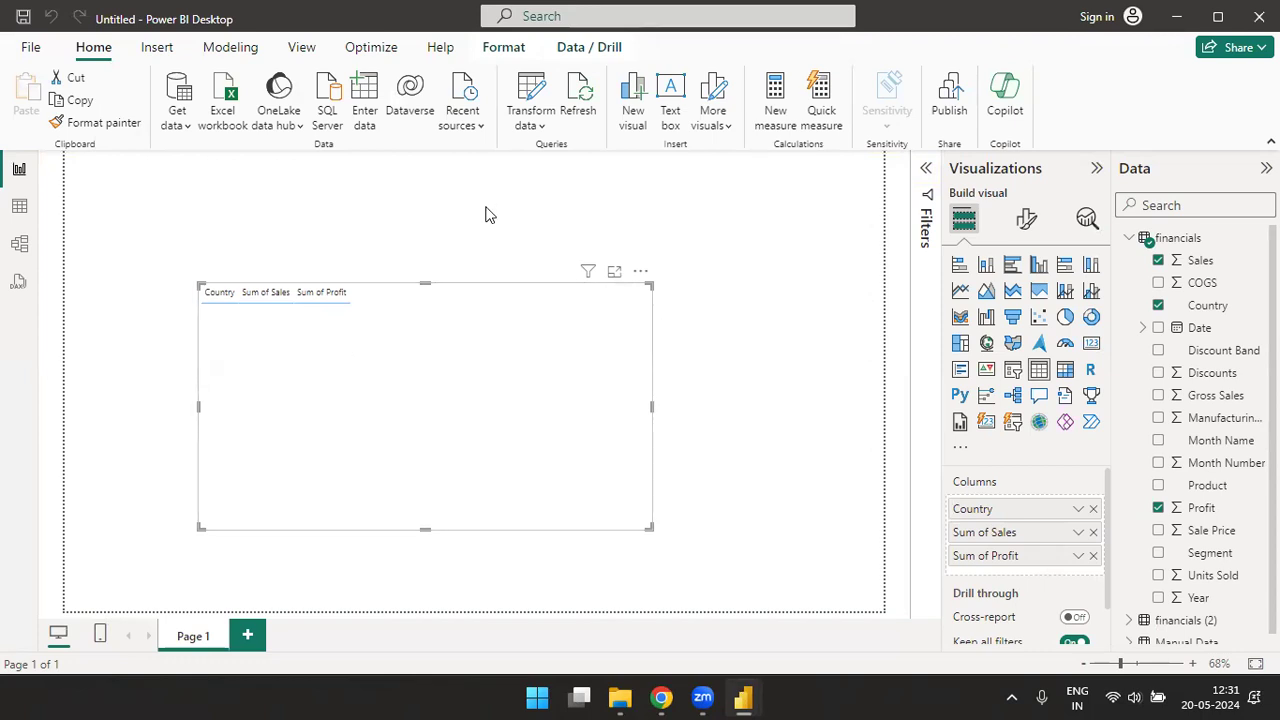
# - Switch to the Power Query Editor and check Parameter3's settings against the filtered rows of the financials query
pyautogui.hotkey('alt', 'Tab')
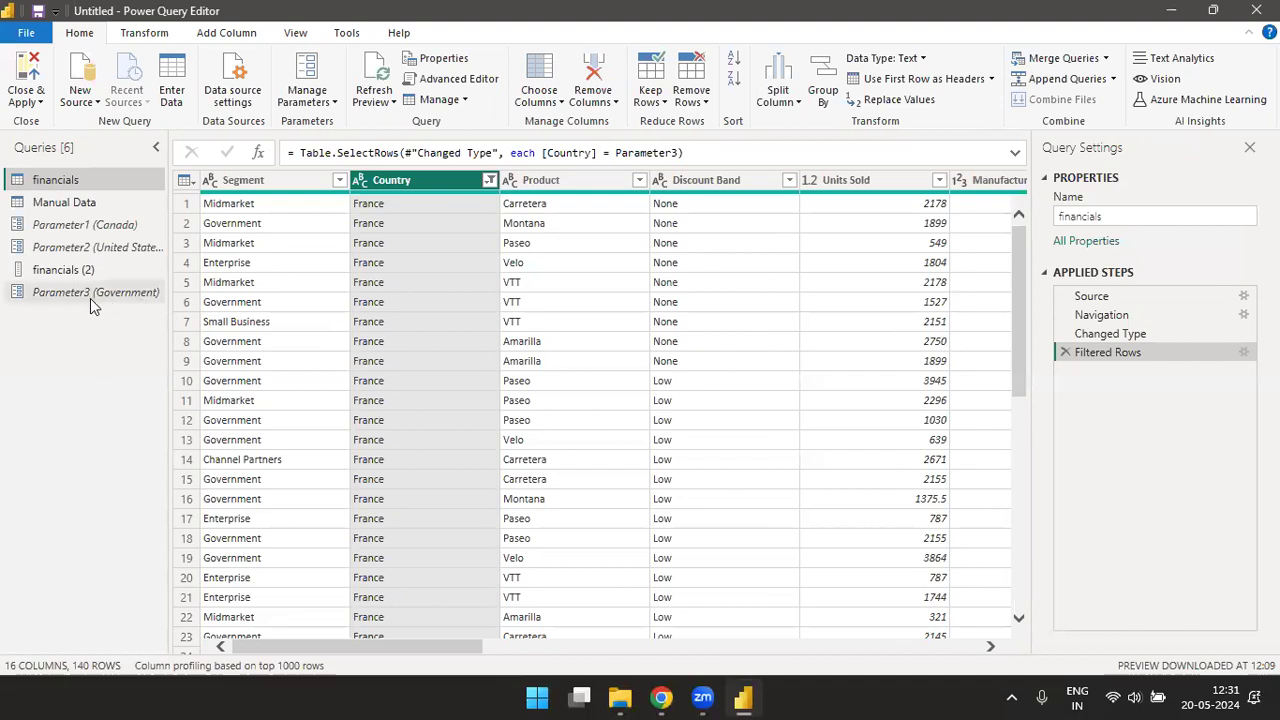
pyautogui.click(87, 296)
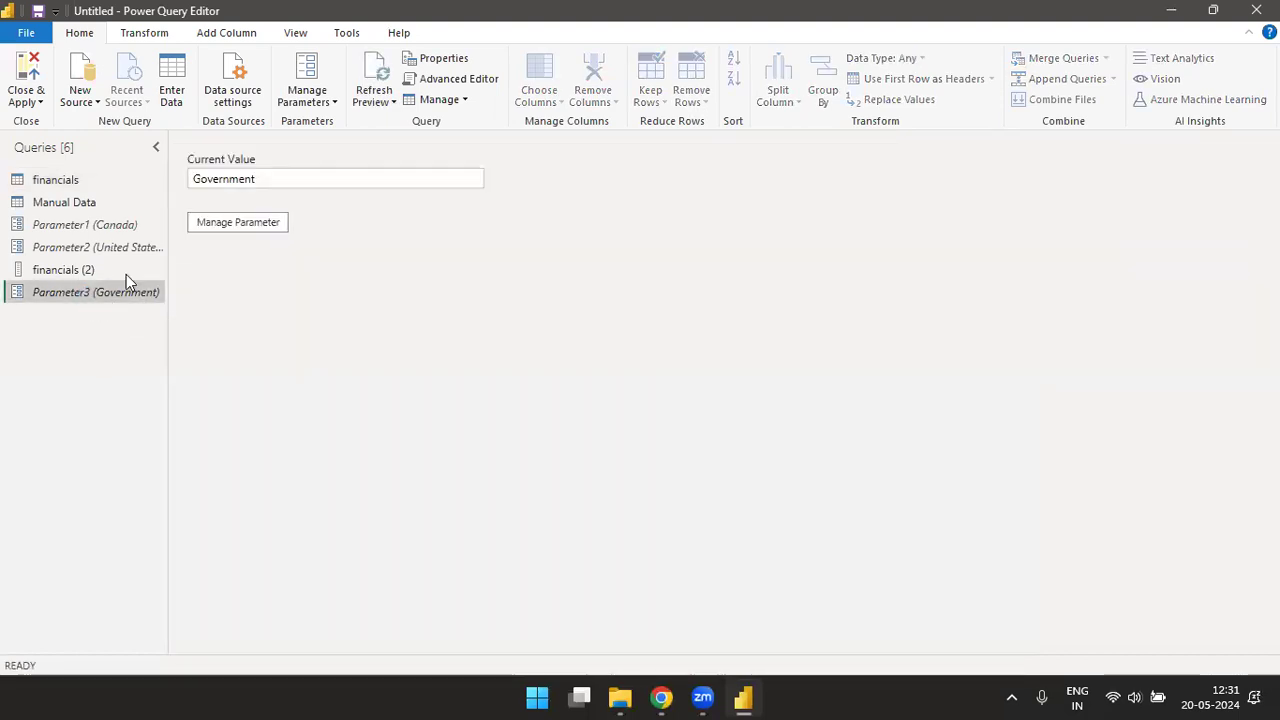
pyautogui.click(62, 182)
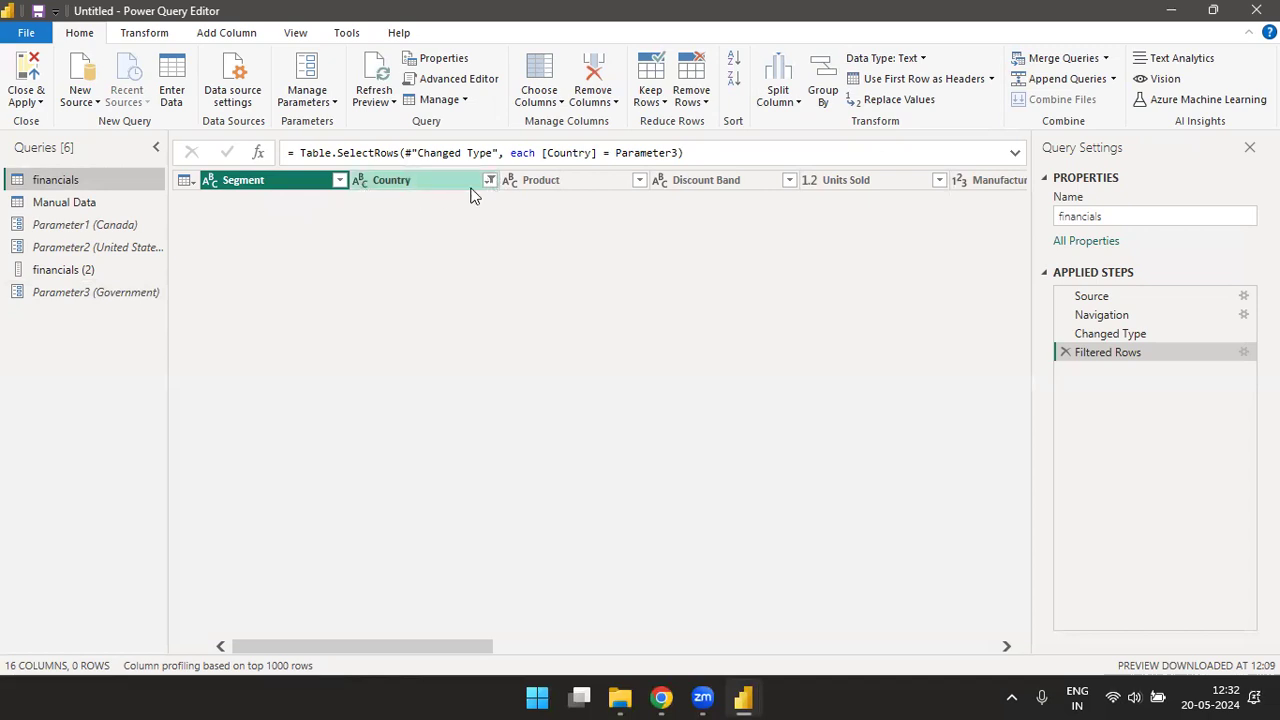
pyautogui.click(105, 290)
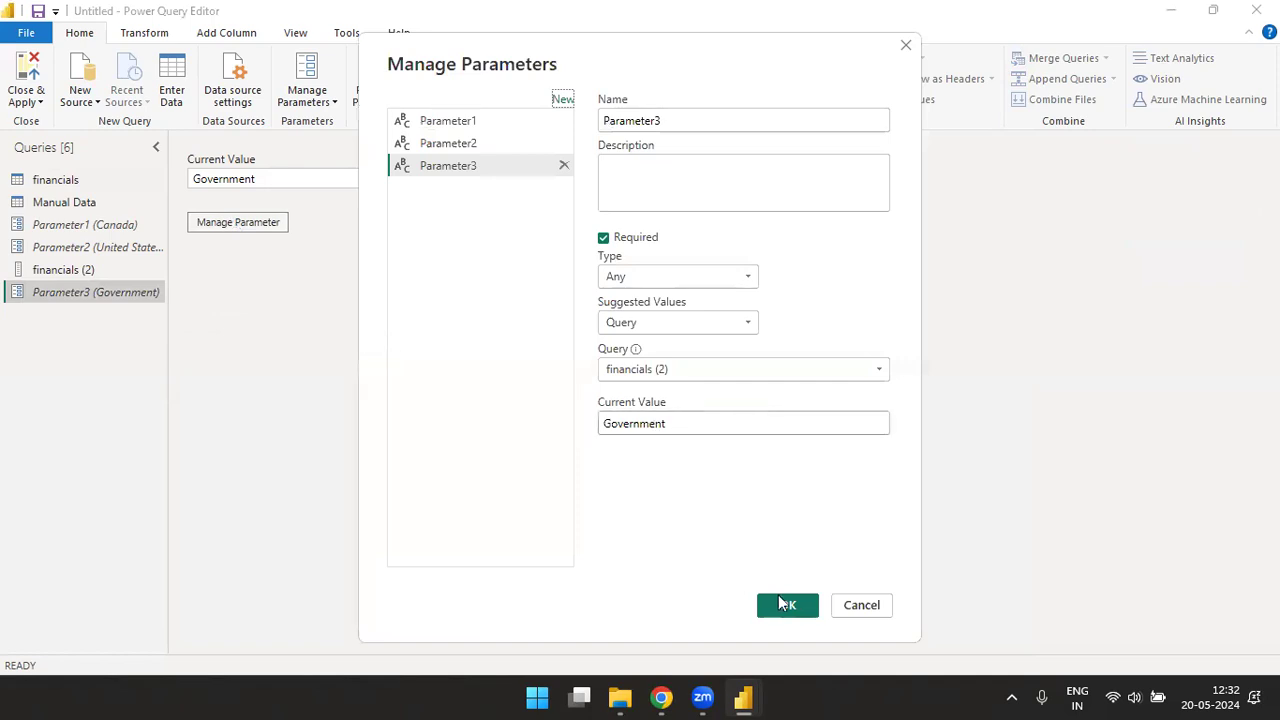
pyautogui.click(788, 606)
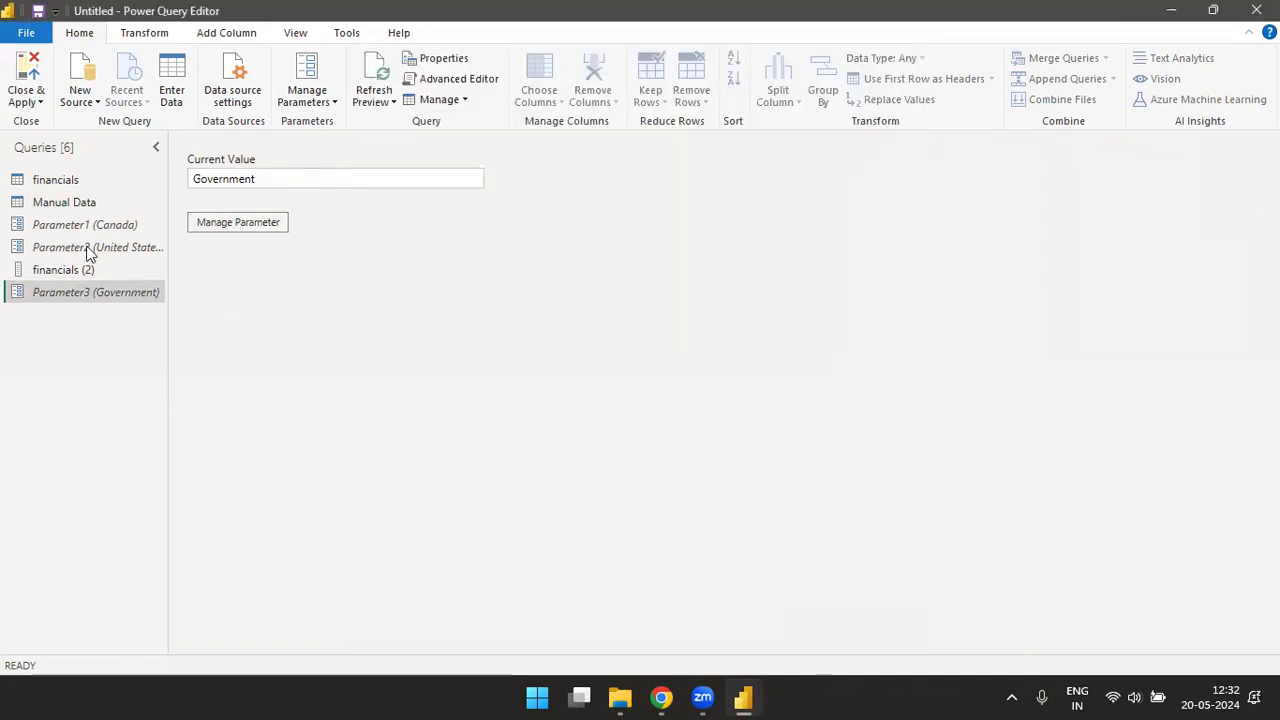
pyautogui.click(66, 182)
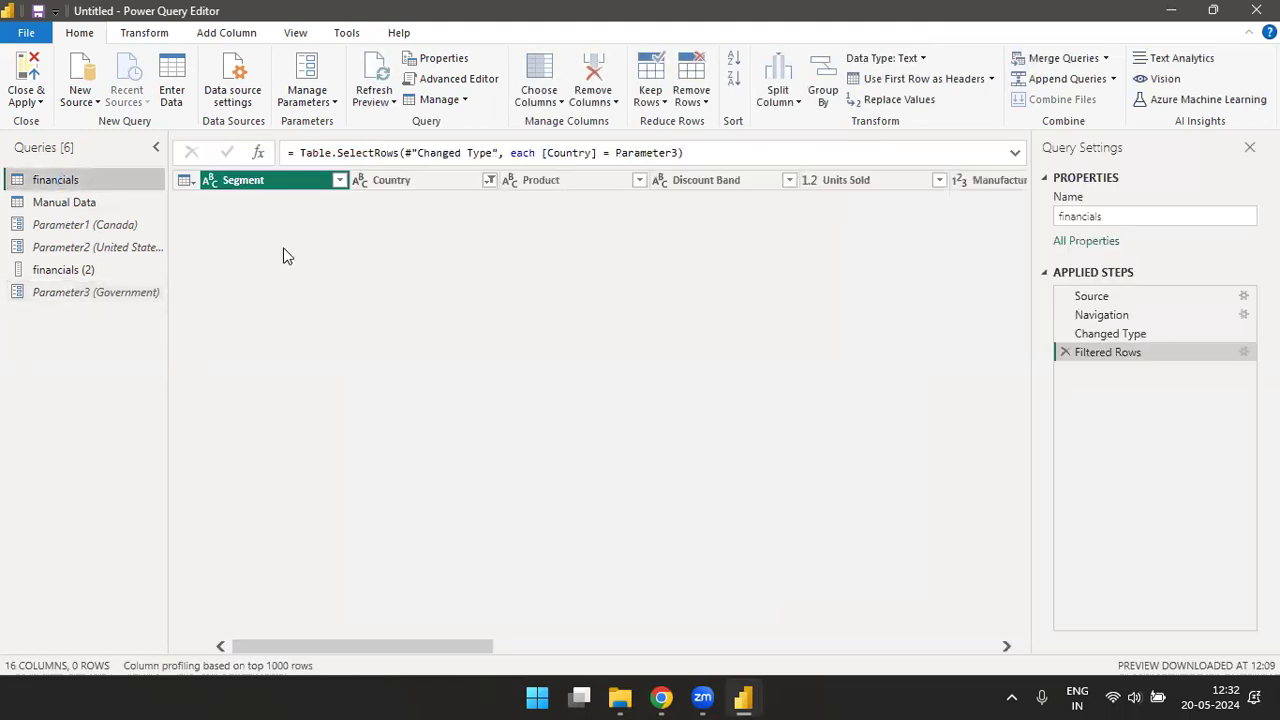
# - Replace the financials query's Country filter with one keeping rows where Segment equals Parameter3, and apply the changes in the Power BI Desktop report
pyautogui.click(1066, 354)
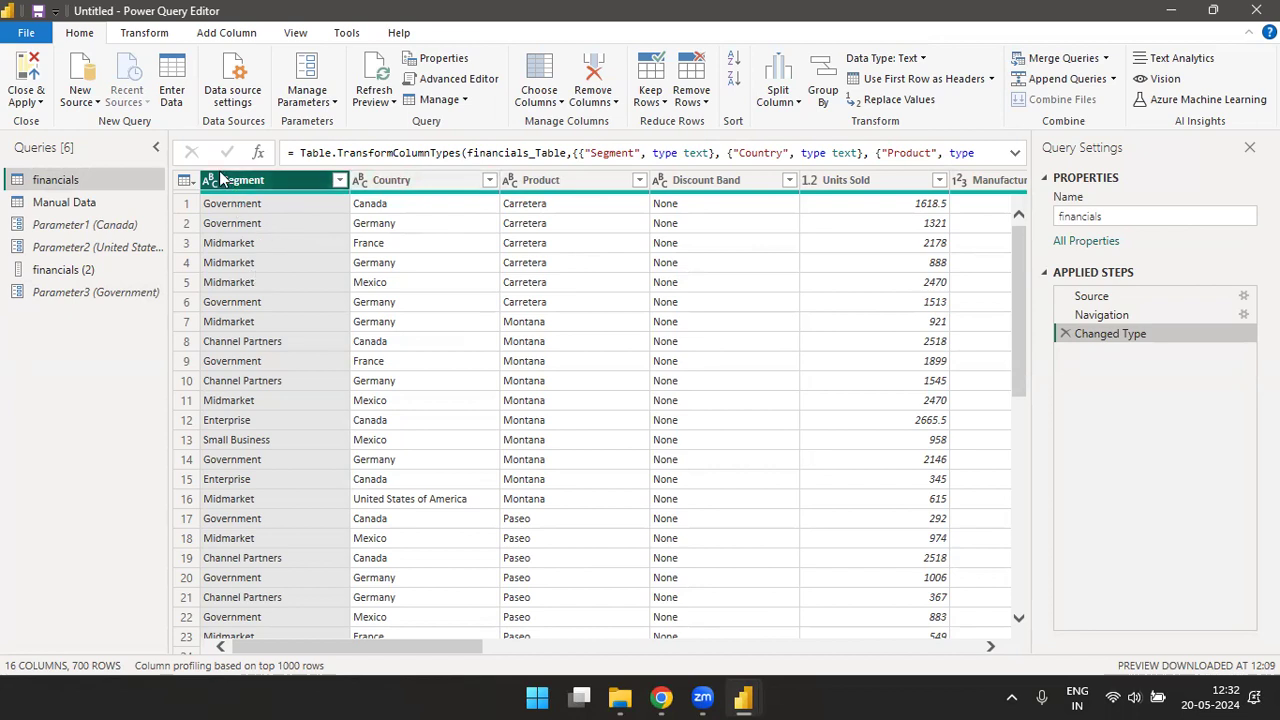
pyautogui.click(340, 180)
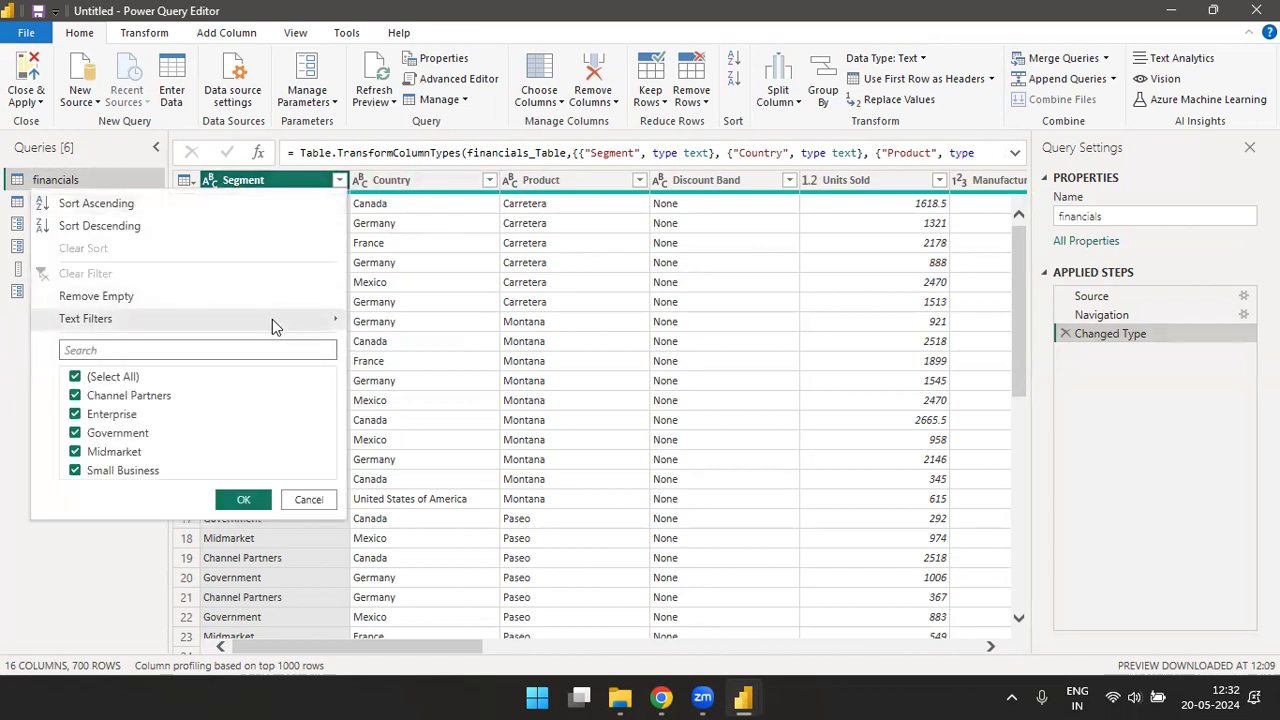
pyautogui.moveTo(280, 323)
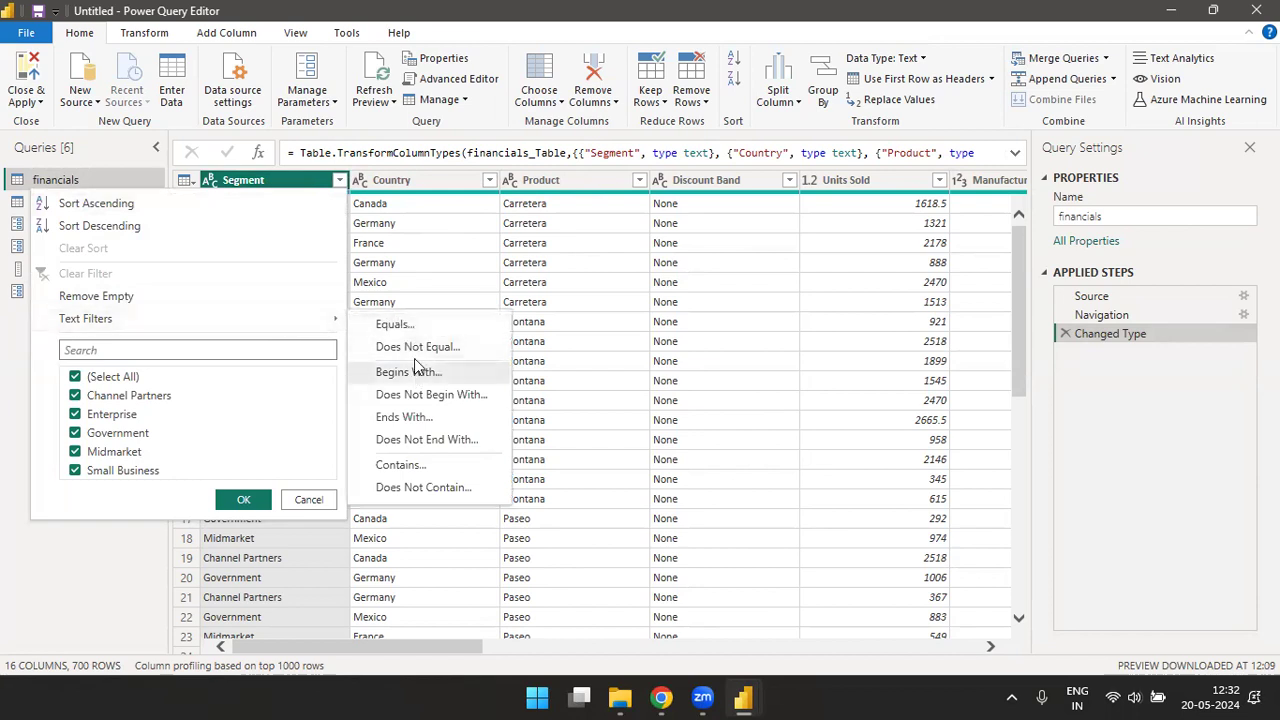
pyautogui.click(415, 325)
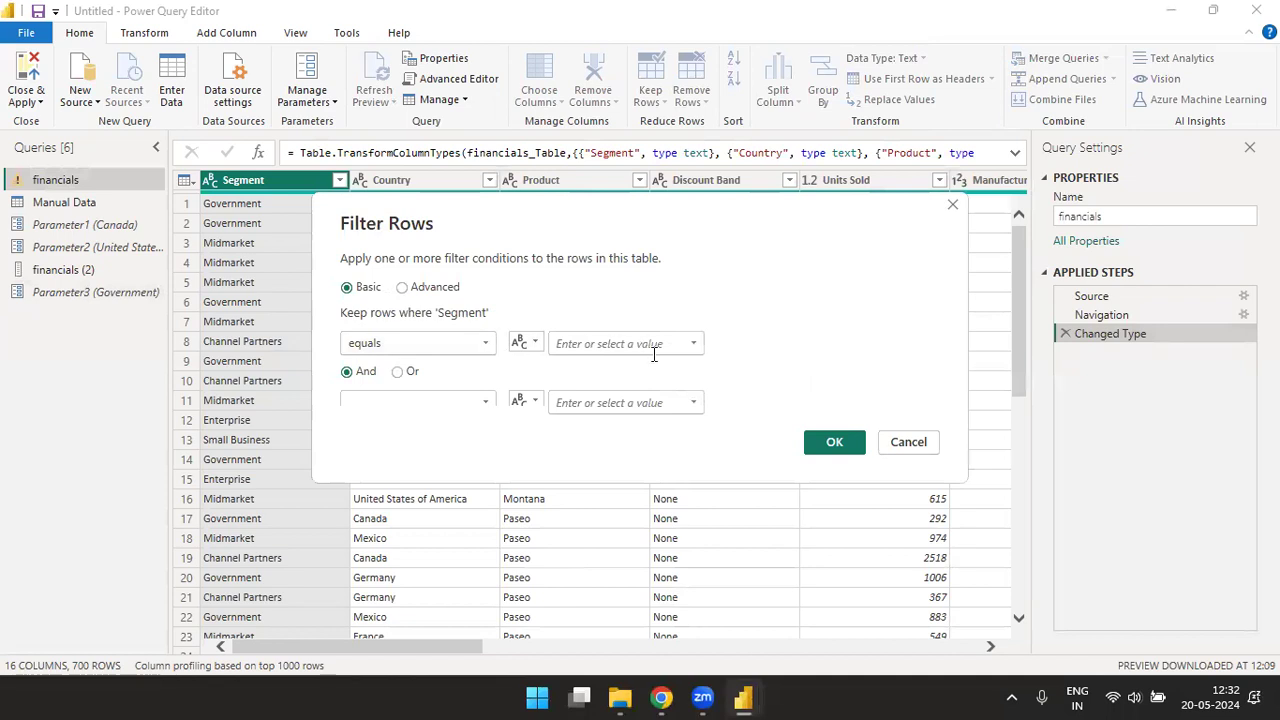
pyautogui.click(524, 343)
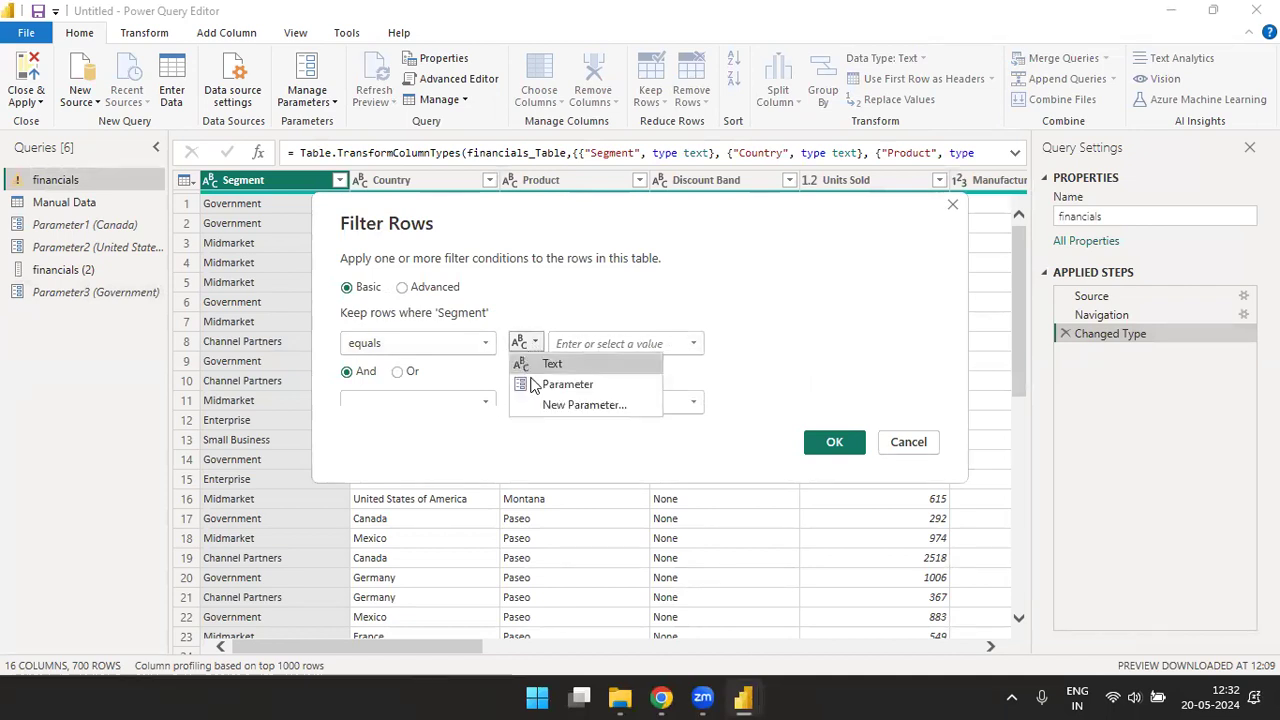
pyautogui.click(553, 382)
pyautogui.click(697, 343)
pyautogui.click(596, 400)
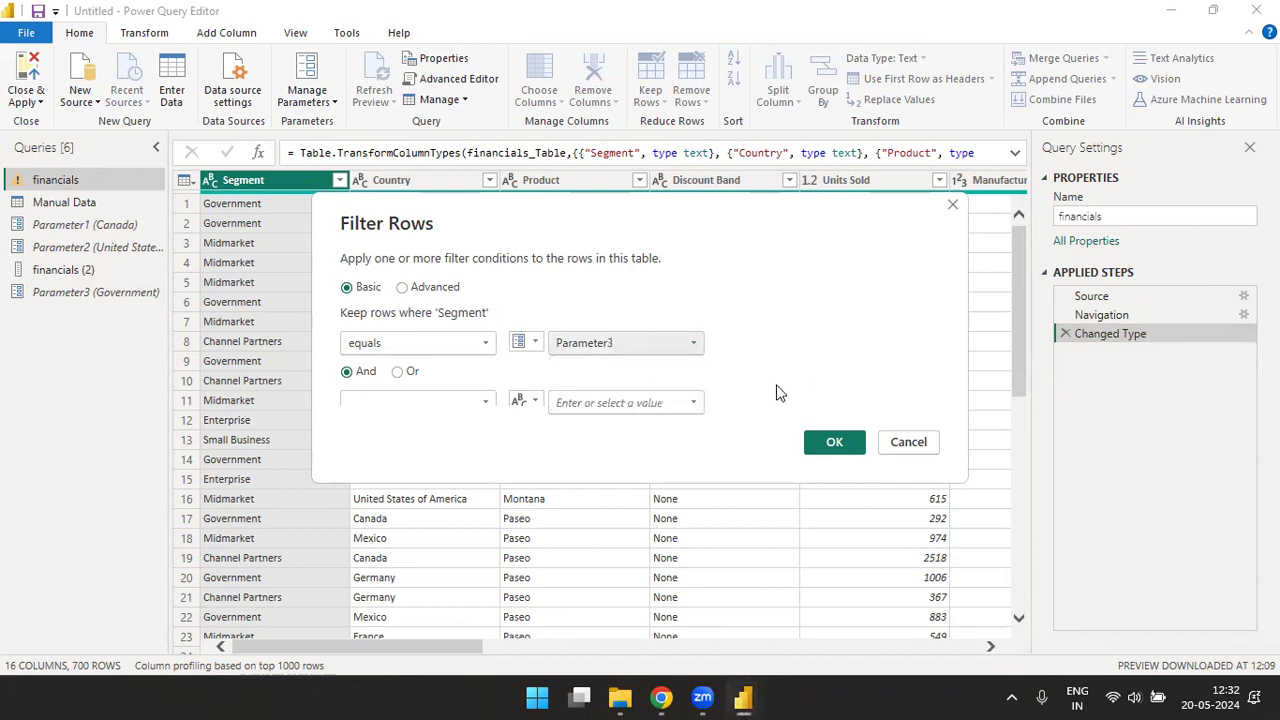
pyautogui.click(828, 442)
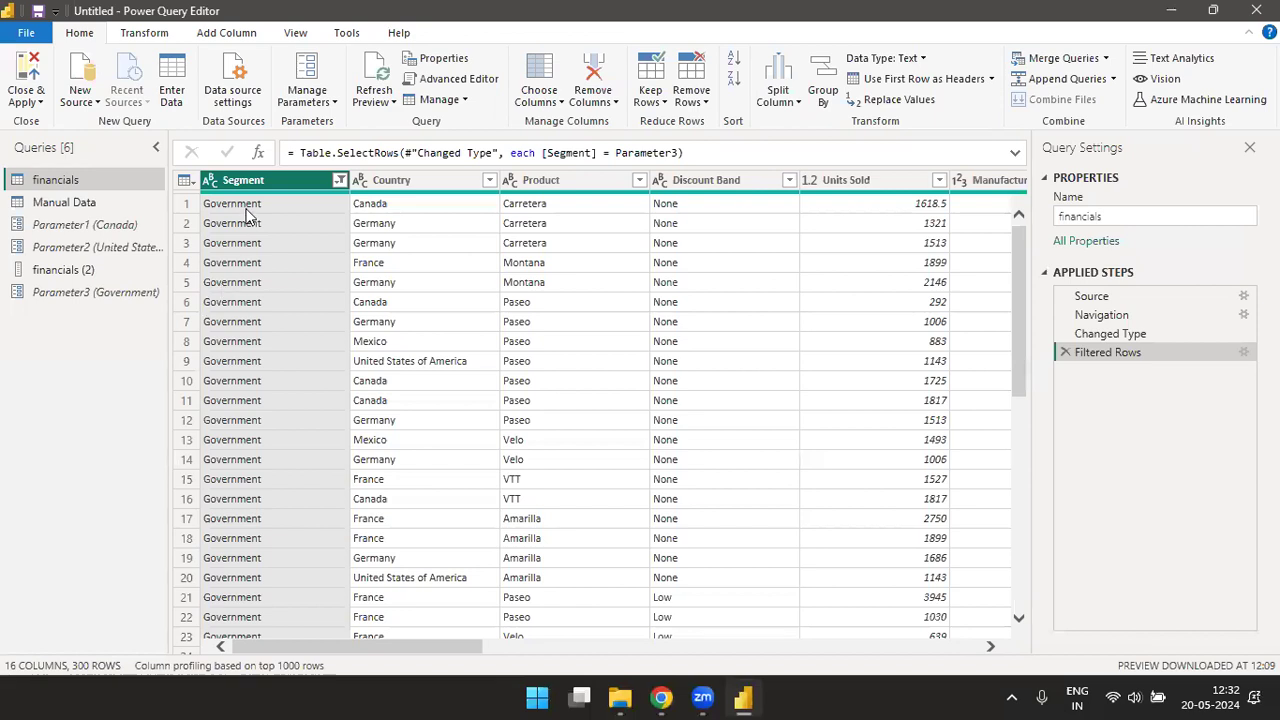
pyautogui.hotkey('alt', 'Tab')
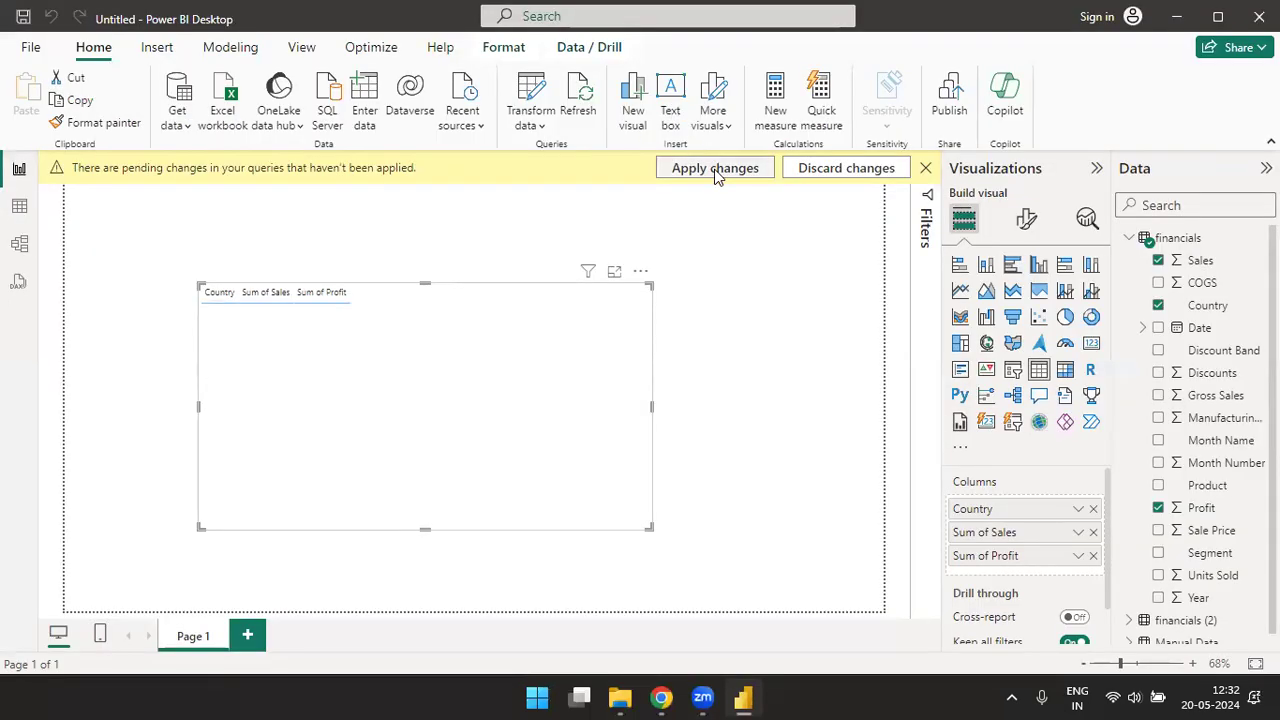
pyautogui.click(716, 169)
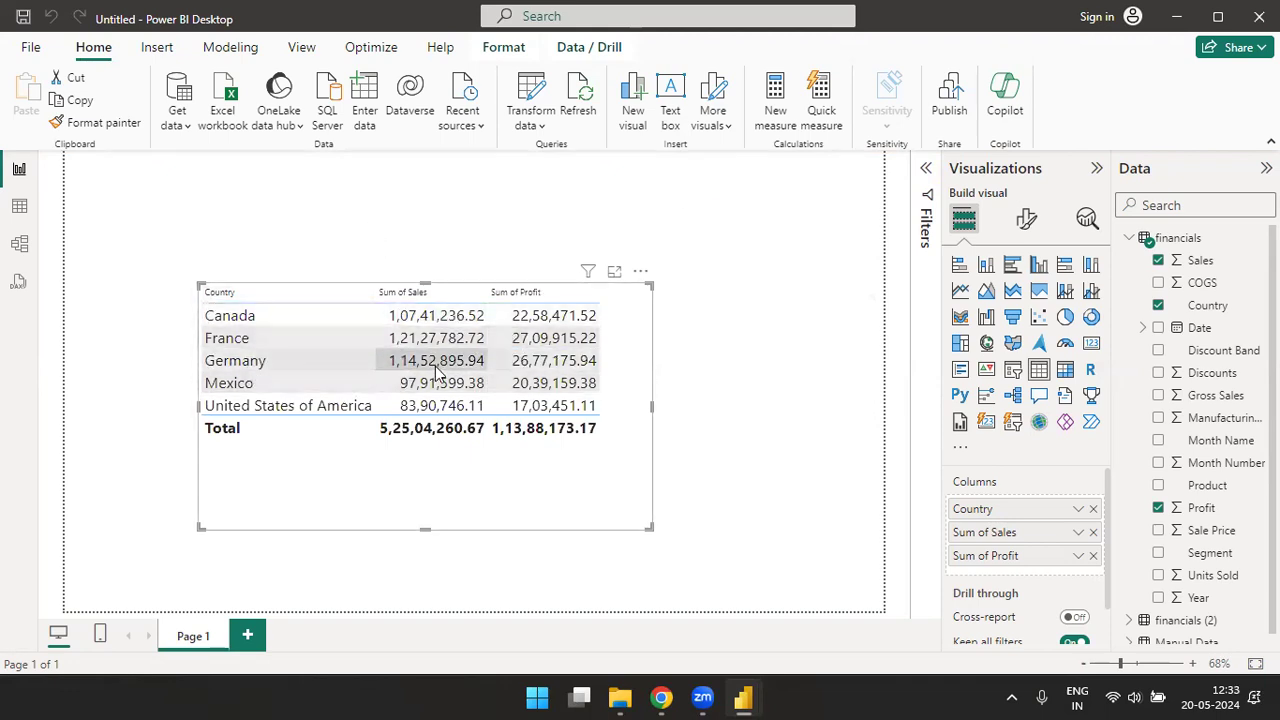
# - Edit the report's parameters to set Parameter3 to Channel Partners
pyautogui.click(536, 128)
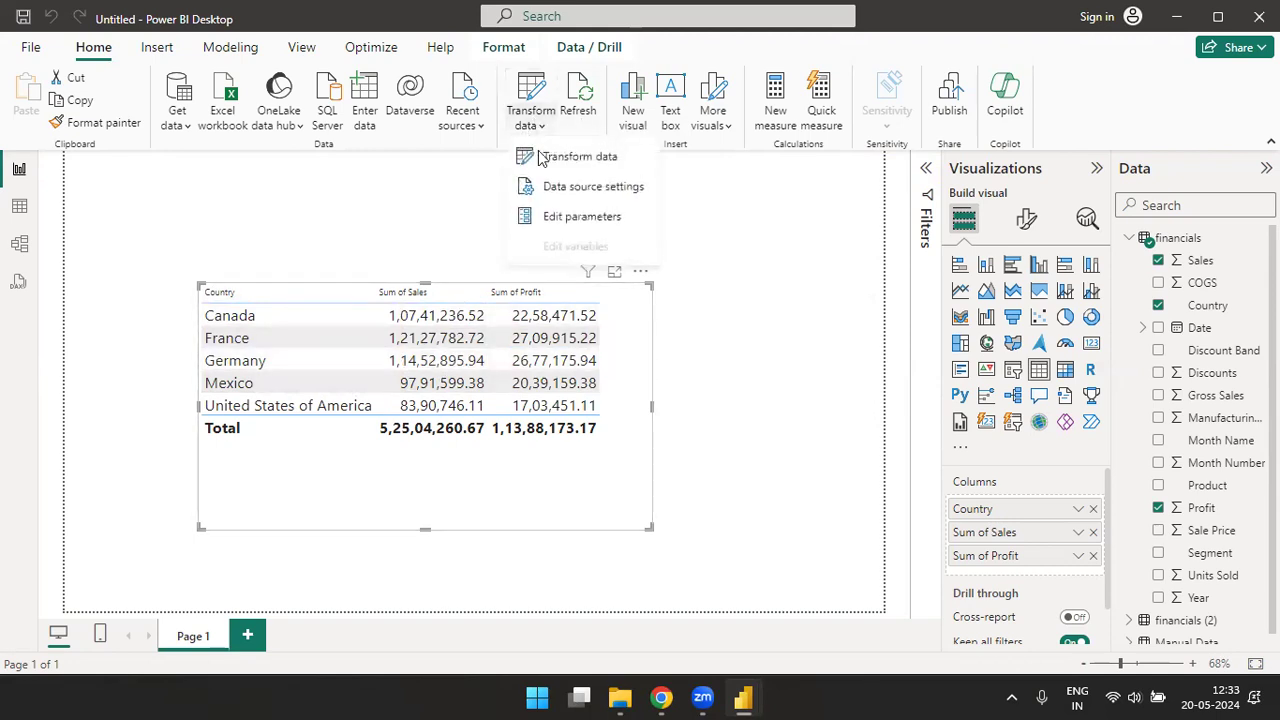
pyautogui.click(565, 218)
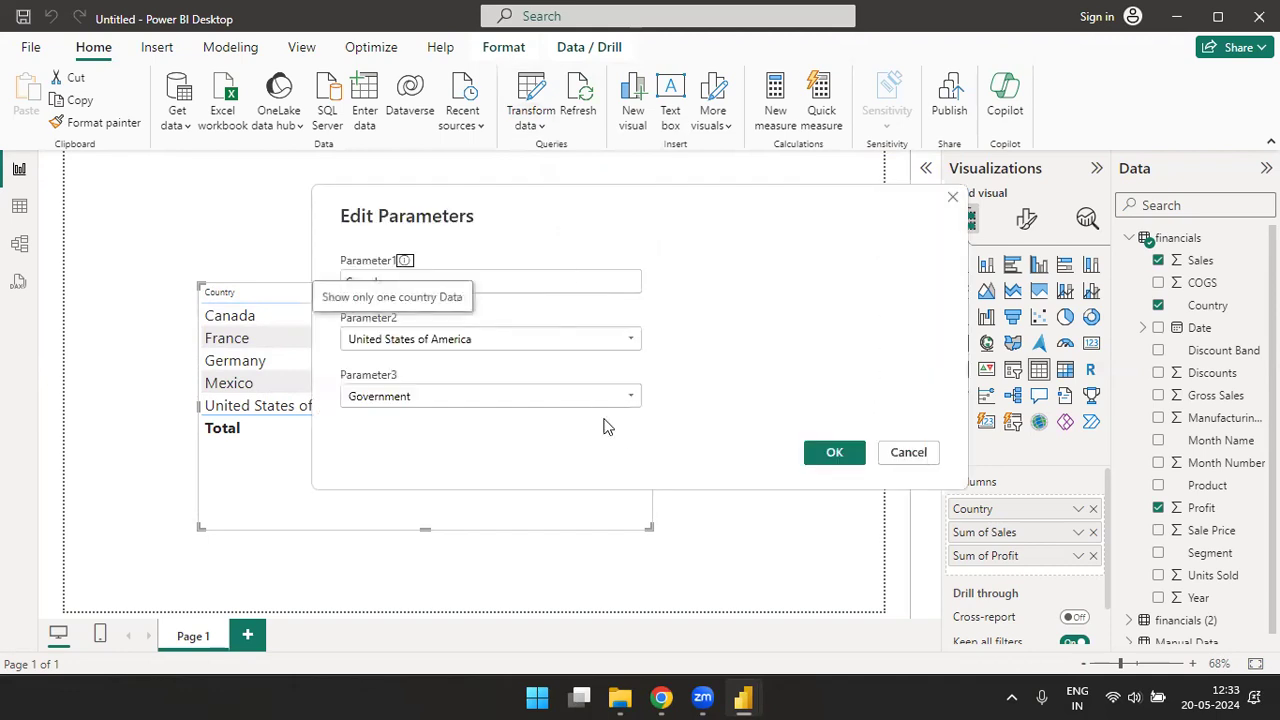
pyautogui.click(631, 398)
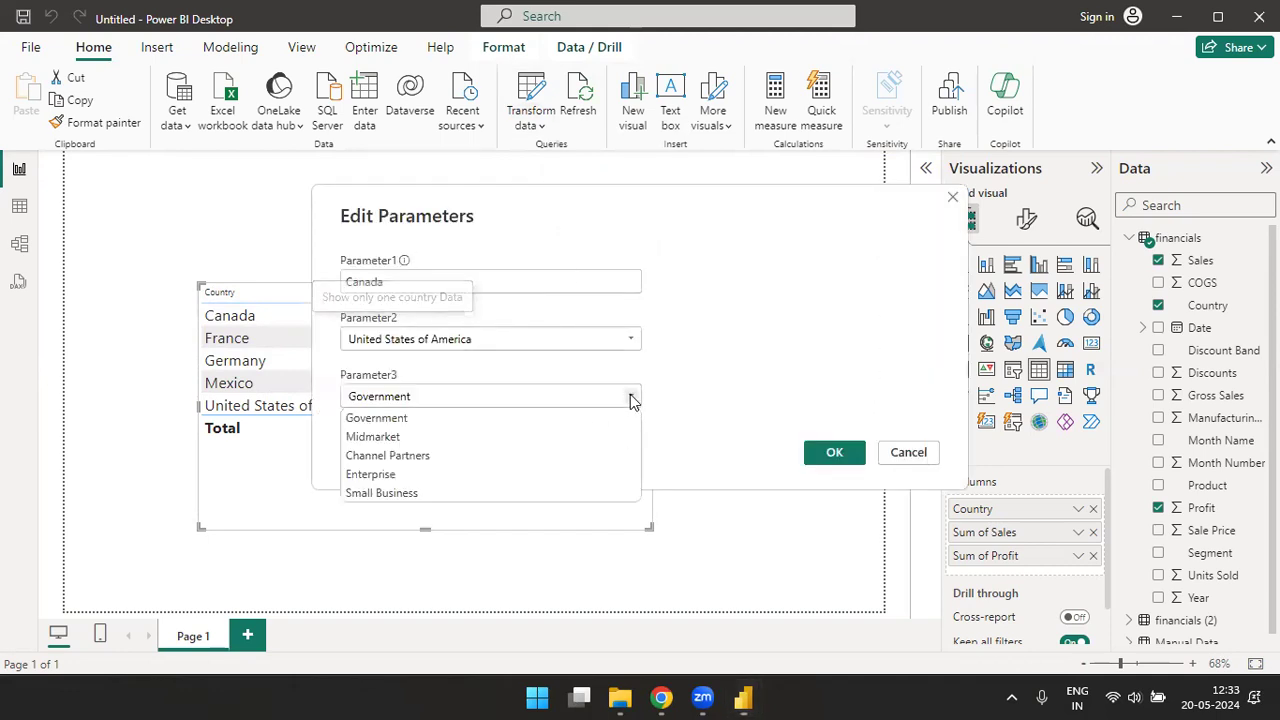
pyautogui.click(403, 460)
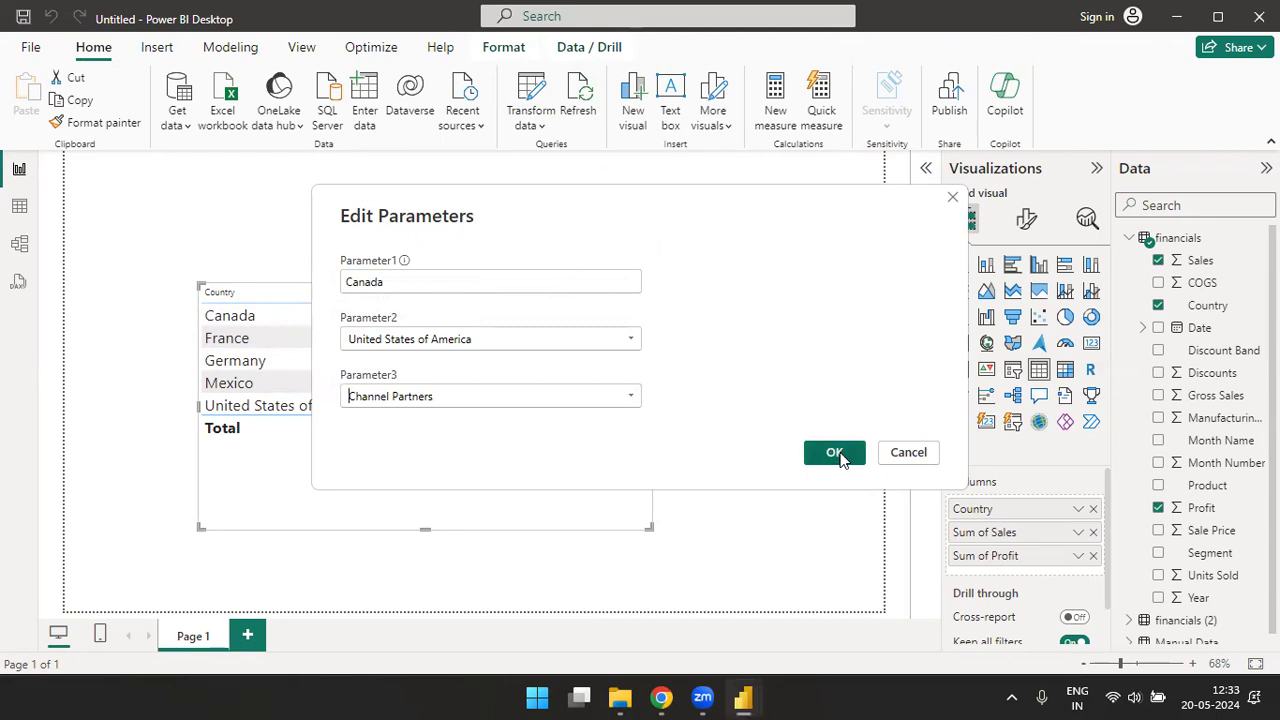
pyautogui.click(836, 453)
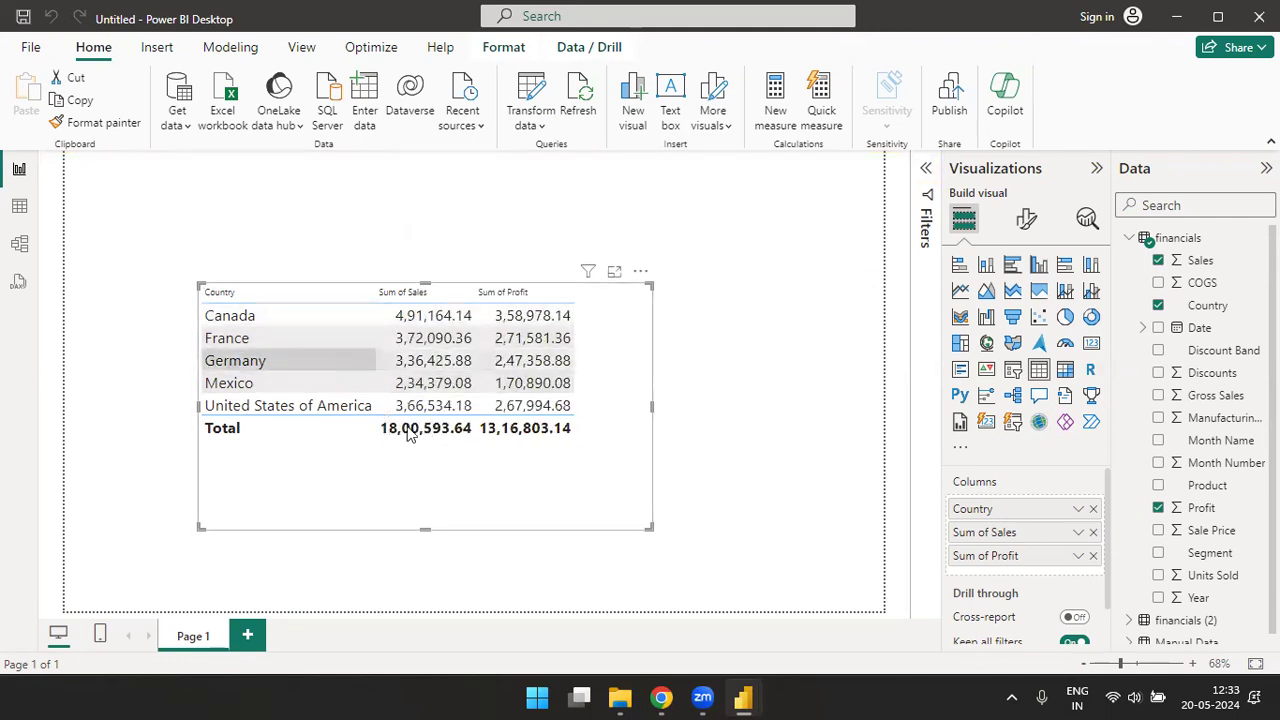
# - Move the country table to the page's upper-left corner and add a narrow Segment slicer near the upper-right corner
pyautogui.moveTo(574, 517); pyautogui.dragTo(453, 390)
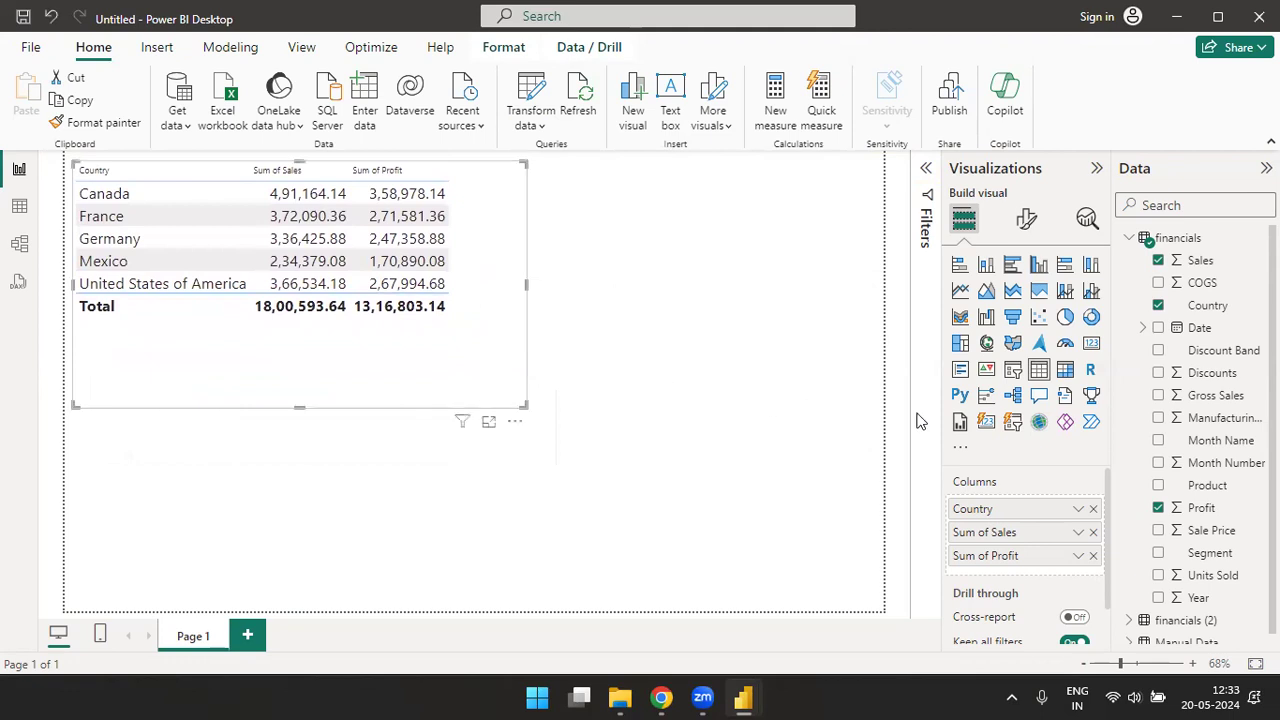
pyautogui.click(1012, 370)
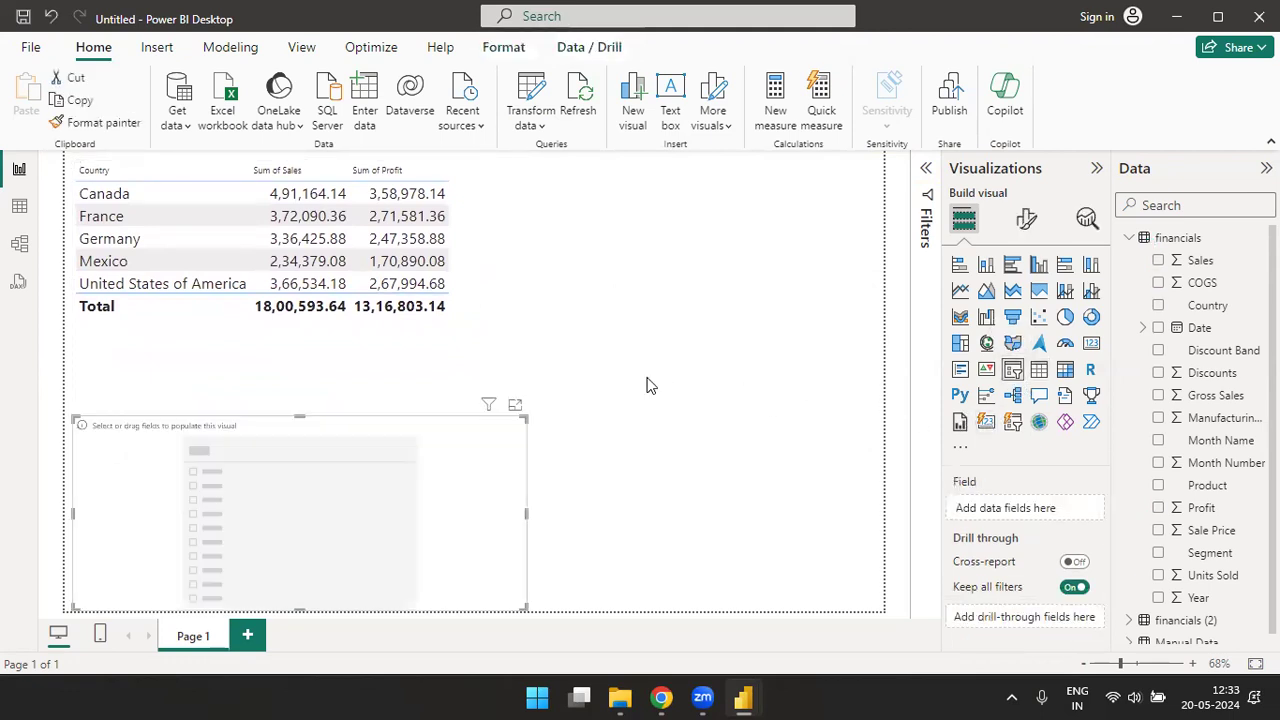
pyautogui.moveTo(480, 491); pyautogui.dragTo(765, 450)
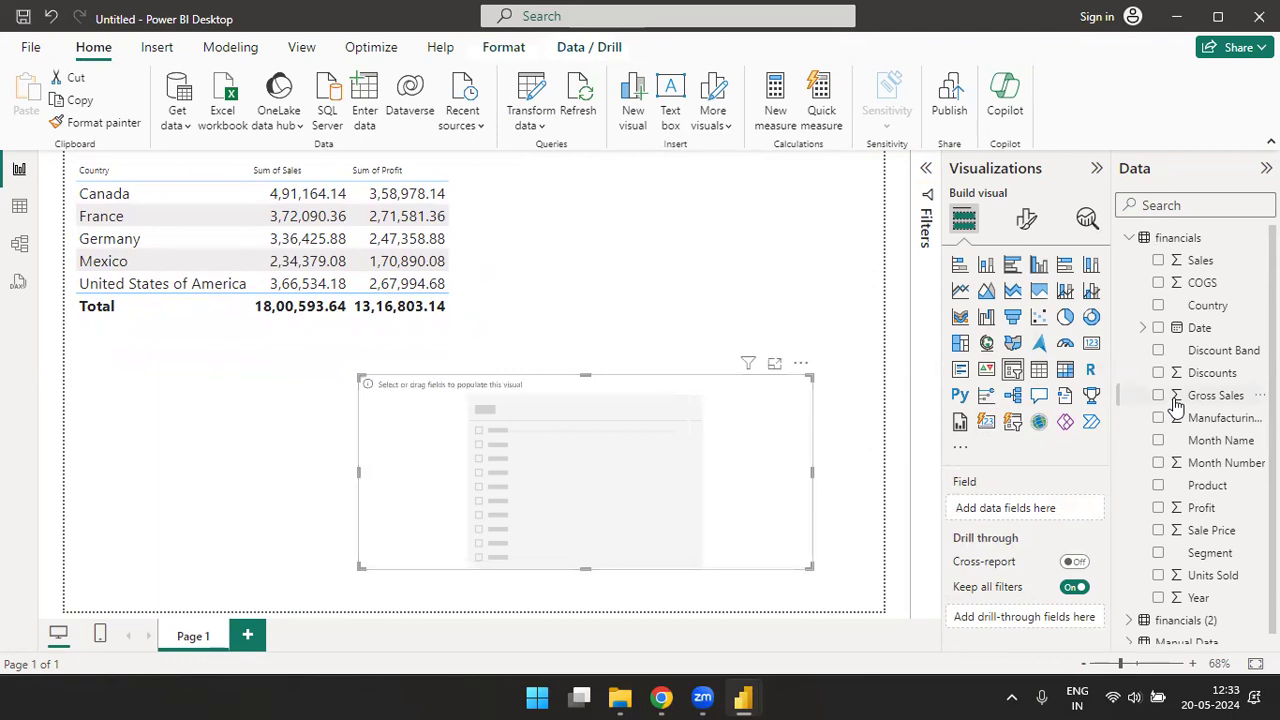
pyautogui.moveTo(1208, 548); pyautogui.dragTo(700, 471)
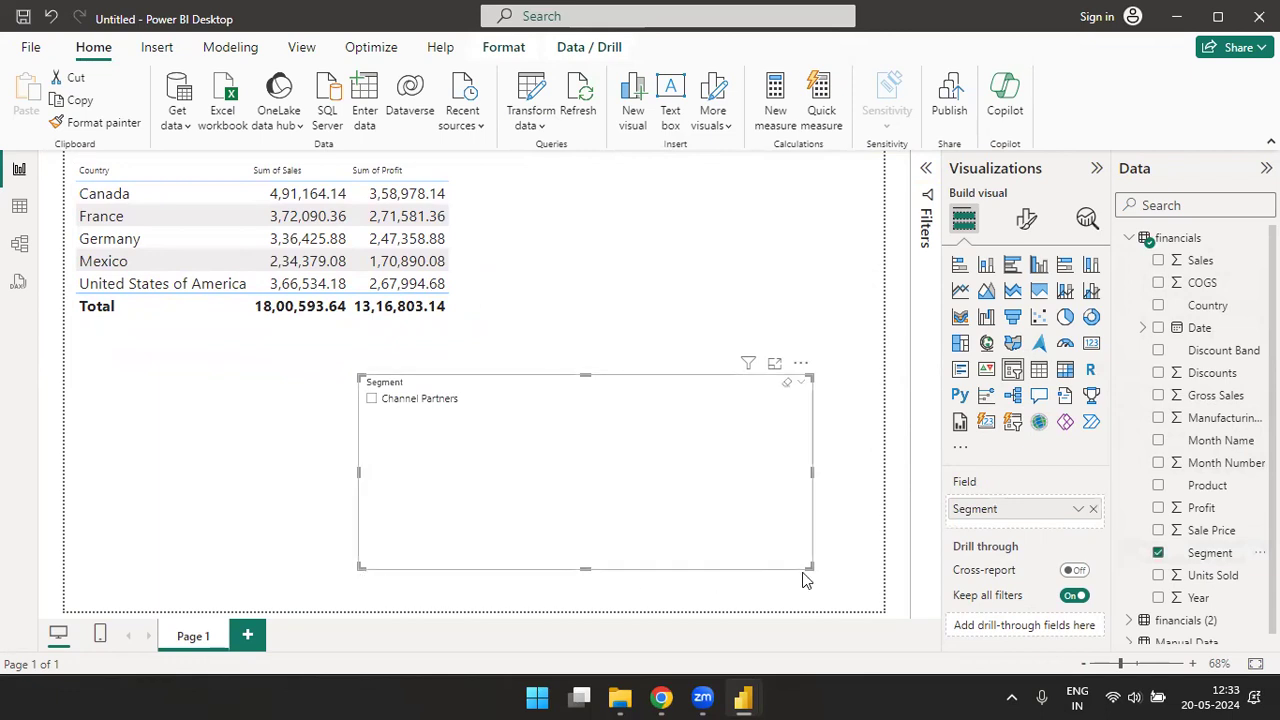
pyautogui.moveTo(808, 567); pyautogui.dragTo(491, 553)
pyautogui.moveTo(435, 487); pyautogui.dragTo(741, 287)
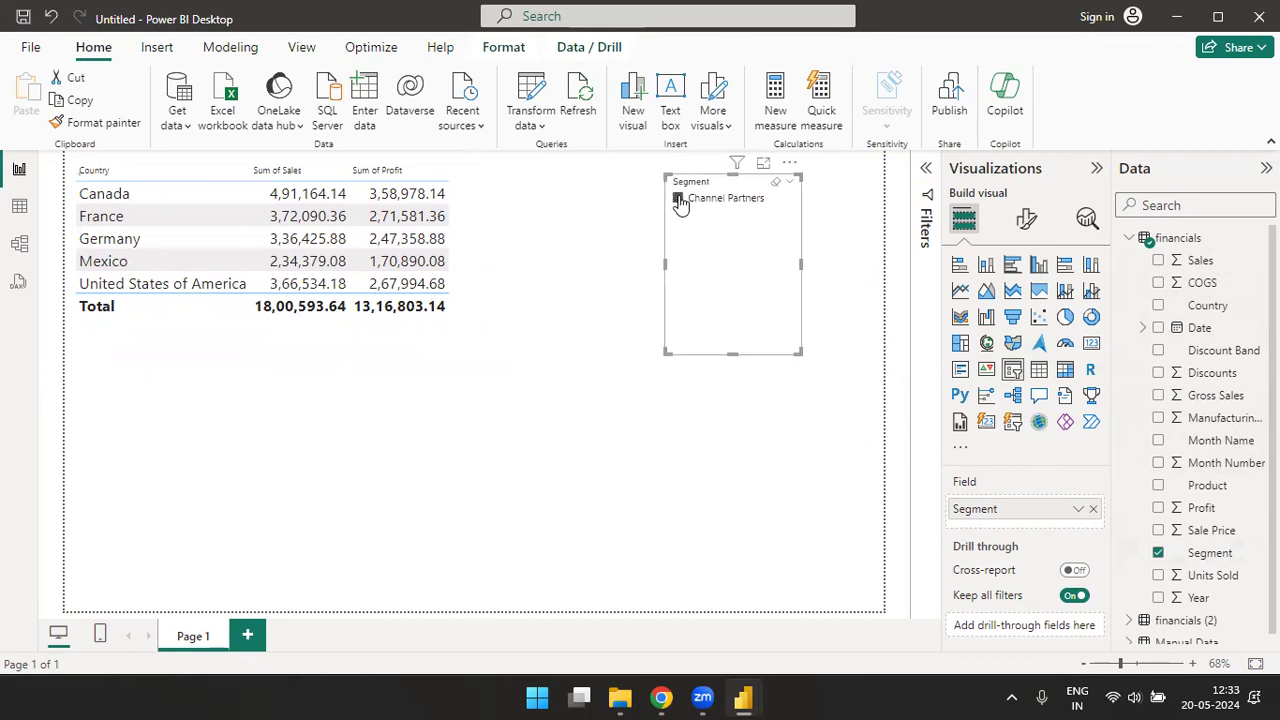
# - Toggle Channel Partners in the Segment slicer, leaving it selected, and deselect the slicer visual
pyautogui.click(679, 200)
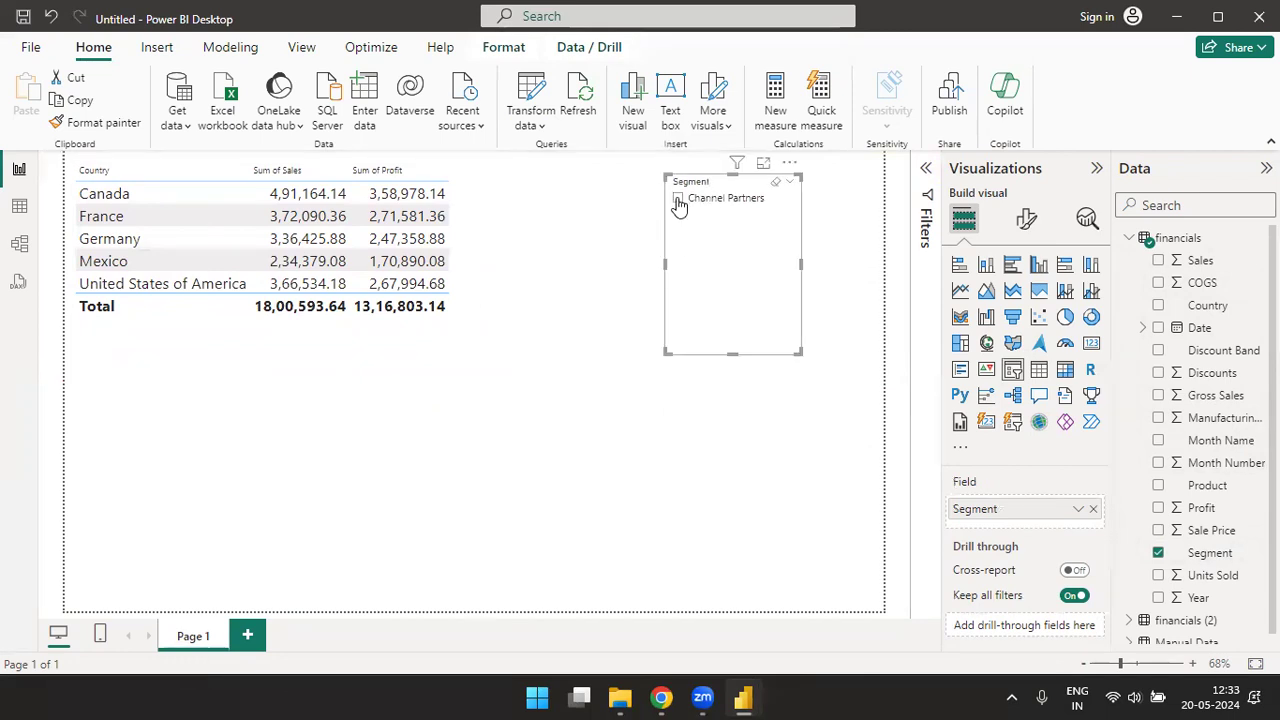
pyautogui.click(679, 200)
pyautogui.click(340, 437)
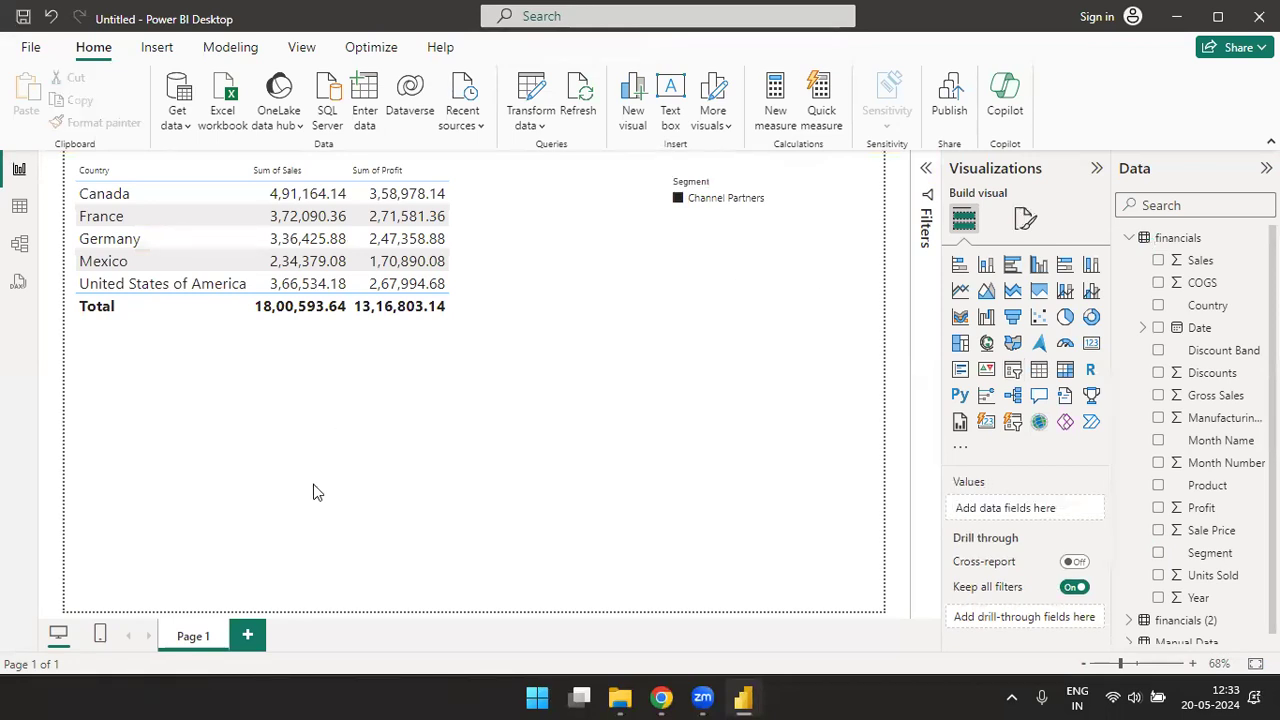
# - Switch to the Power Query Editor and refresh the preview of the financials query
pyautogui.hotkey('alt', 'Tab')
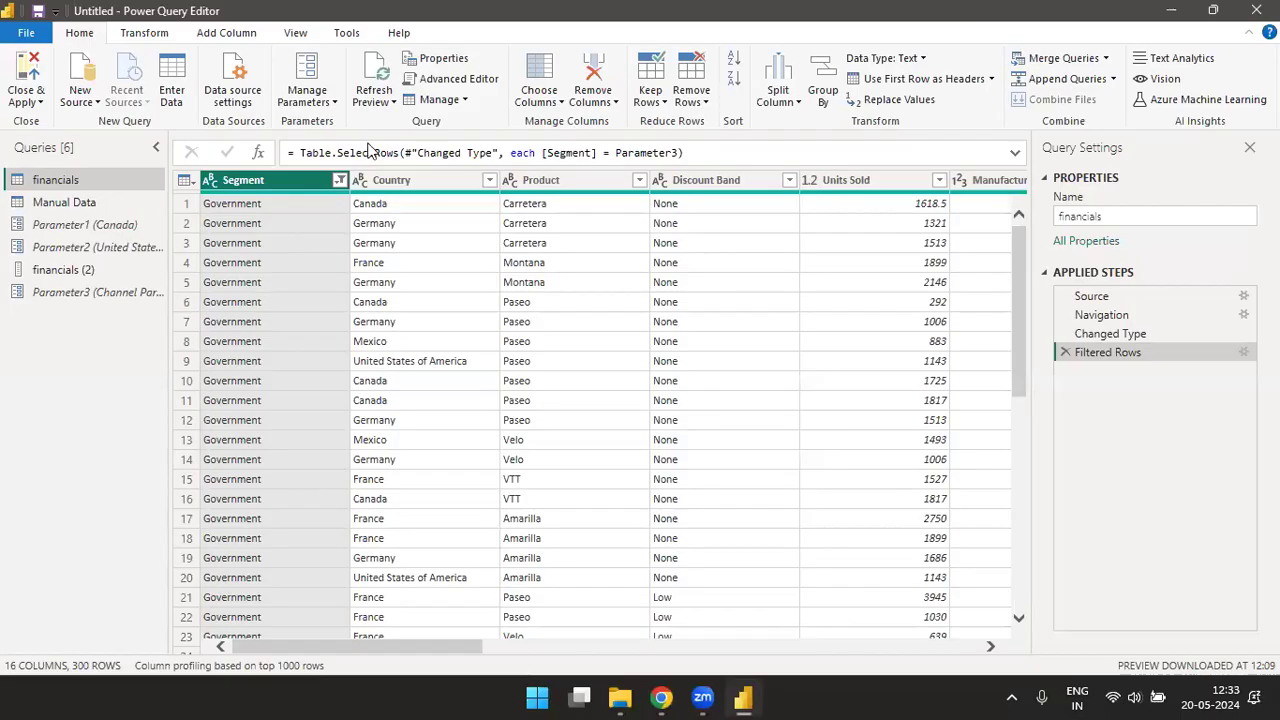
pyautogui.click(330, 103)
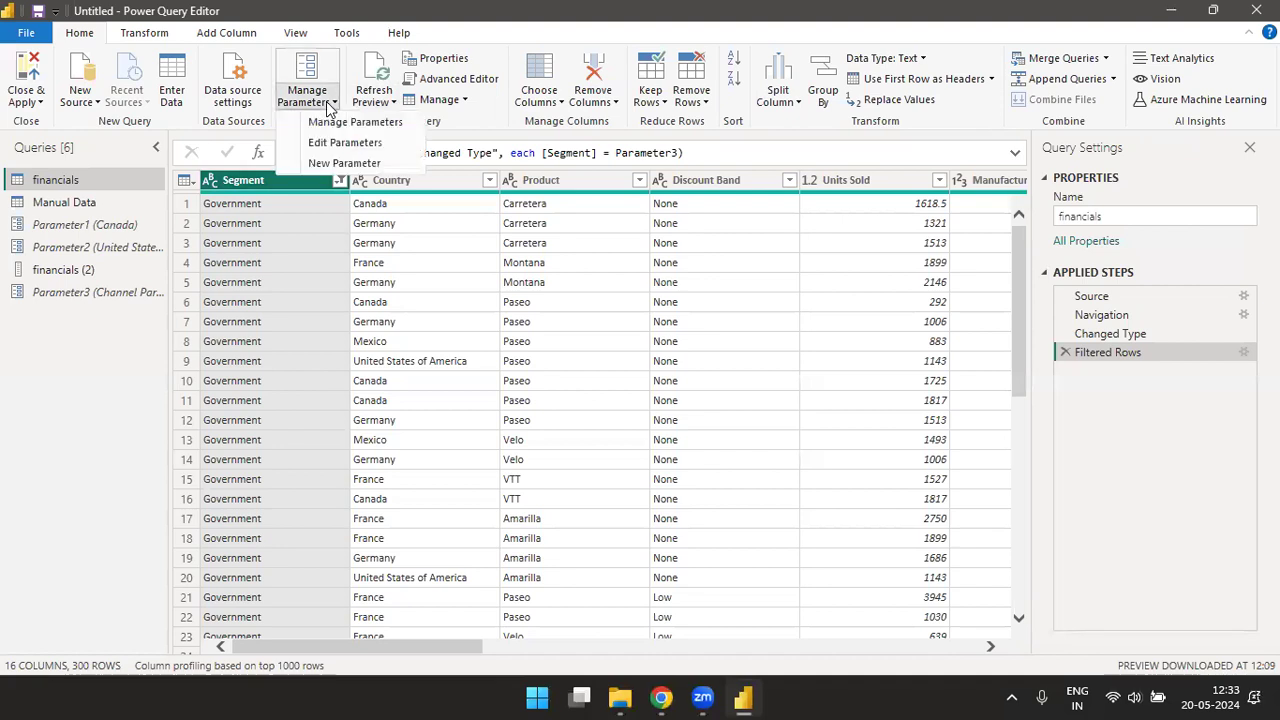
pyautogui.click(375, 72)
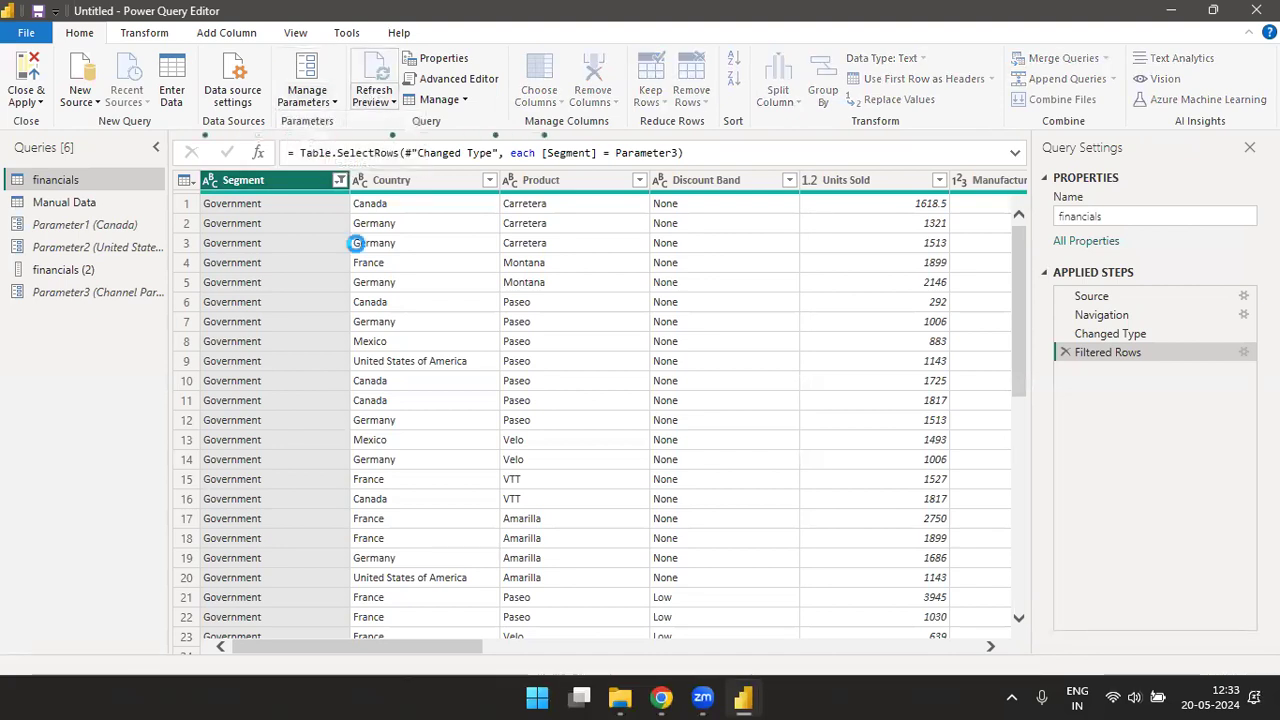
# - Look over the financials query's name, description and load options in its properties, and leave the query name as is
pyautogui.click(436, 64)
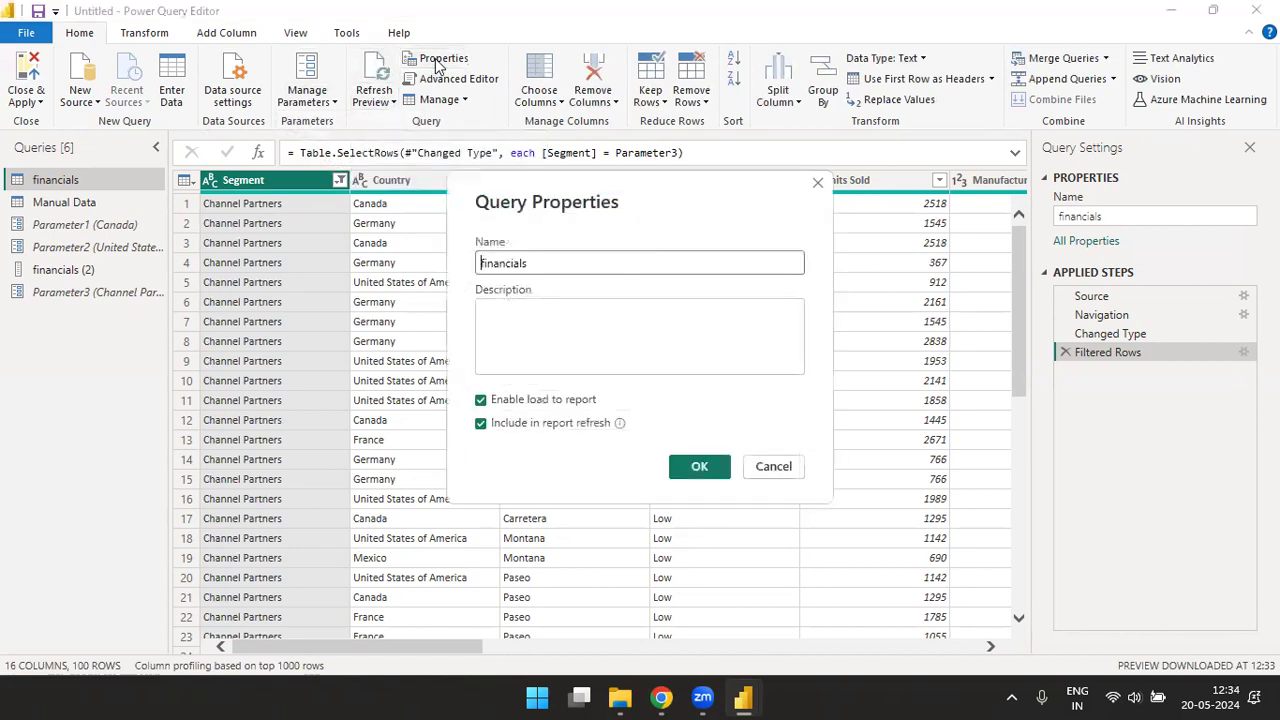
pyautogui.doubleClick(481, 262)
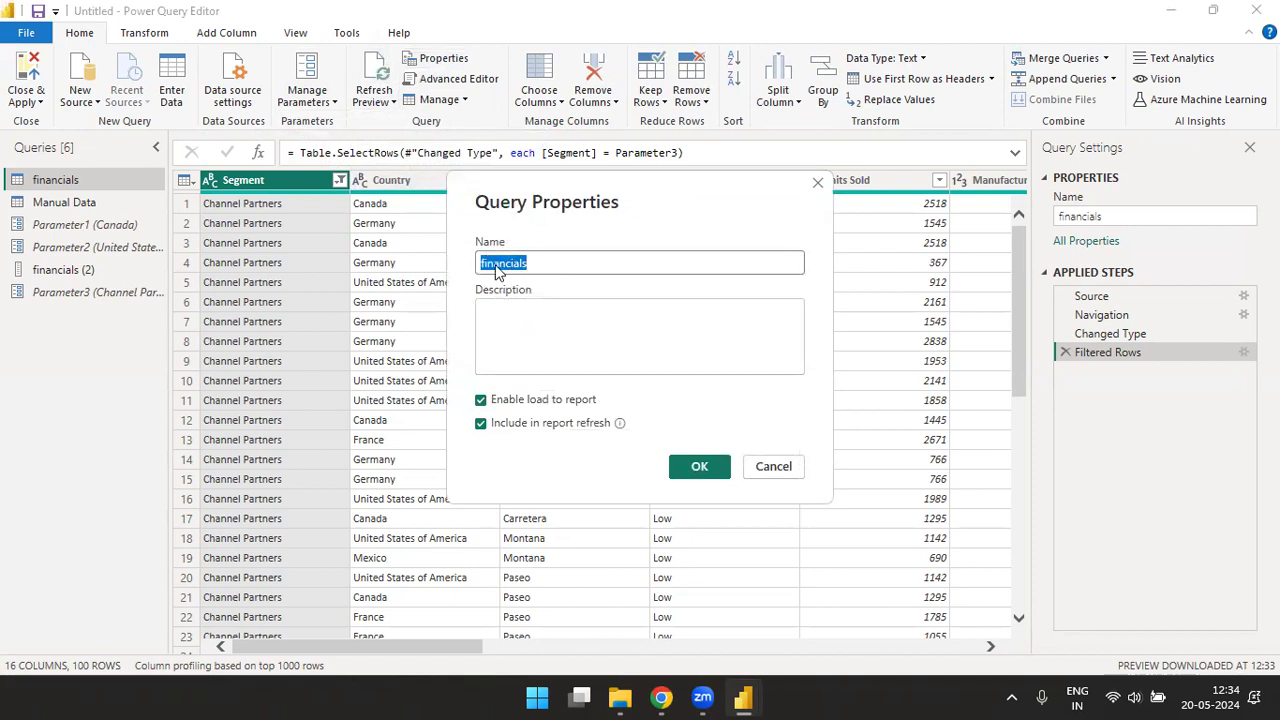
pyautogui.click(553, 263)
pyautogui.moveTo(606, 258); pyautogui.dragTo(460, 272)
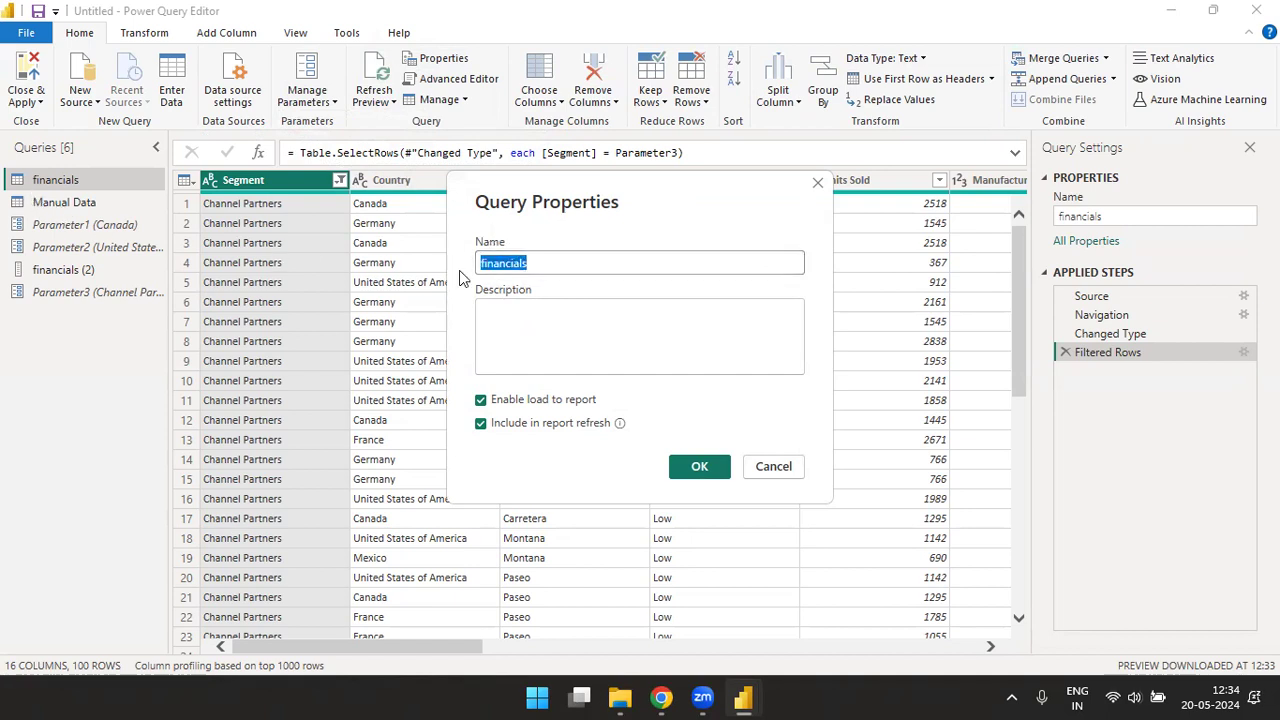
pyautogui.click(765, 468)
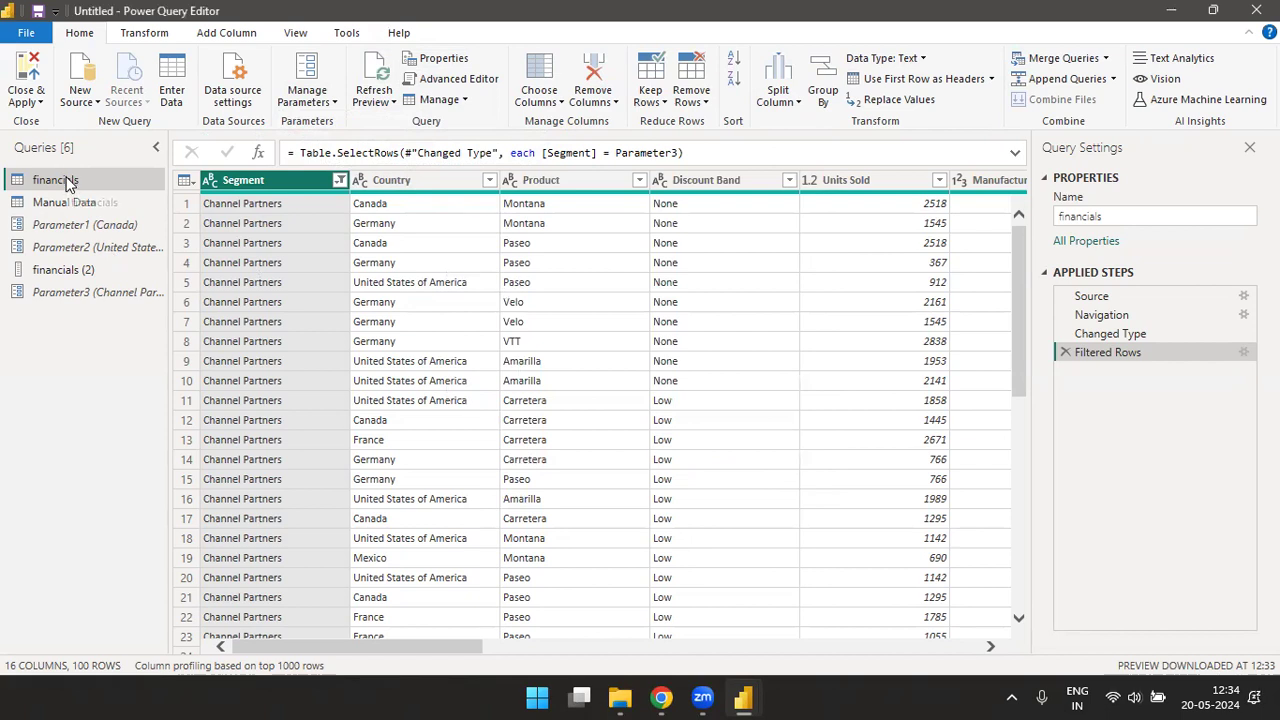
pyautogui.doubleClick(100, 182)
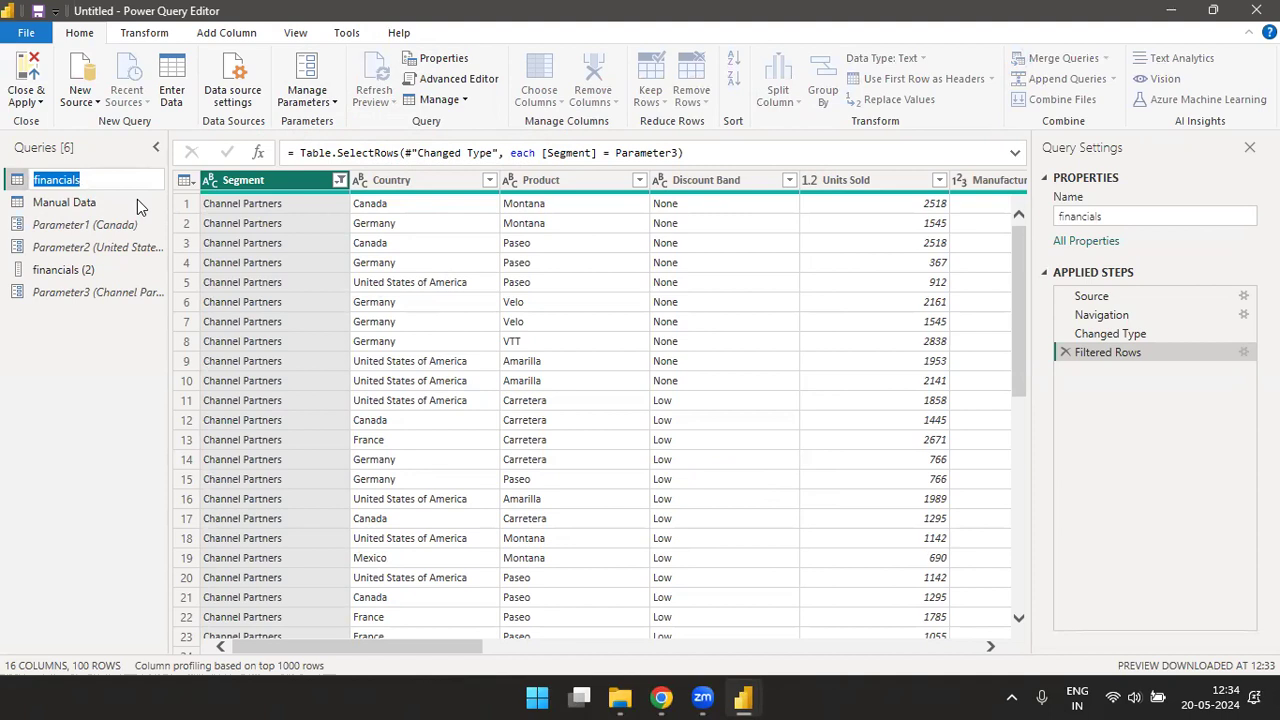
pyautogui.press('Return')
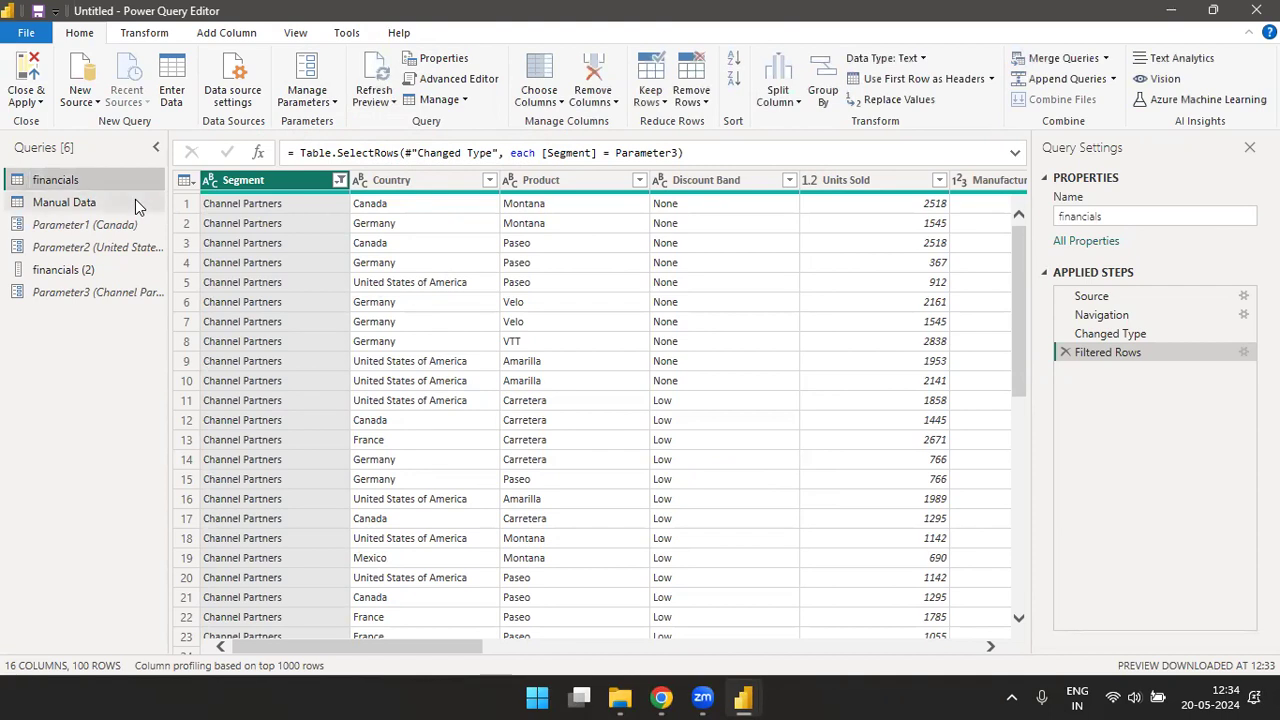
# - View the financials query's code in the Advanced Editor, enable word wrap for it, and close the editor
pyautogui.click(466, 84)
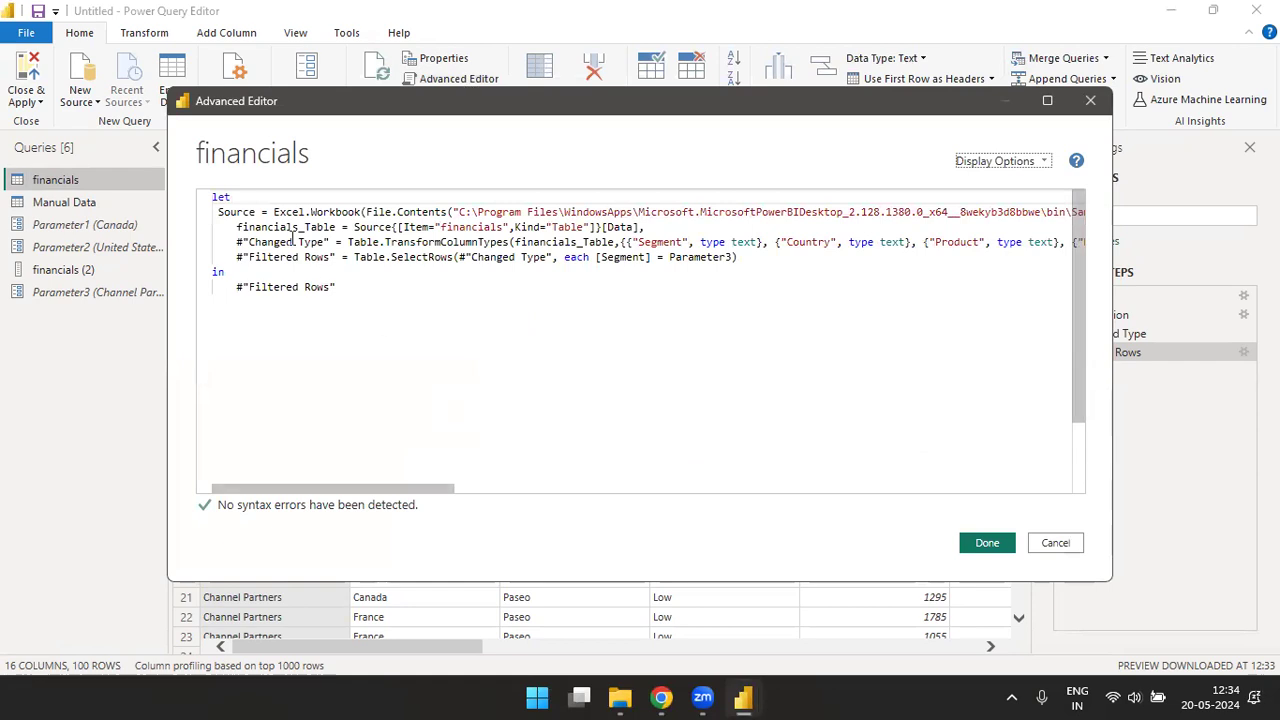
pyautogui.moveTo(212, 197); pyautogui.dragTo(352, 290)
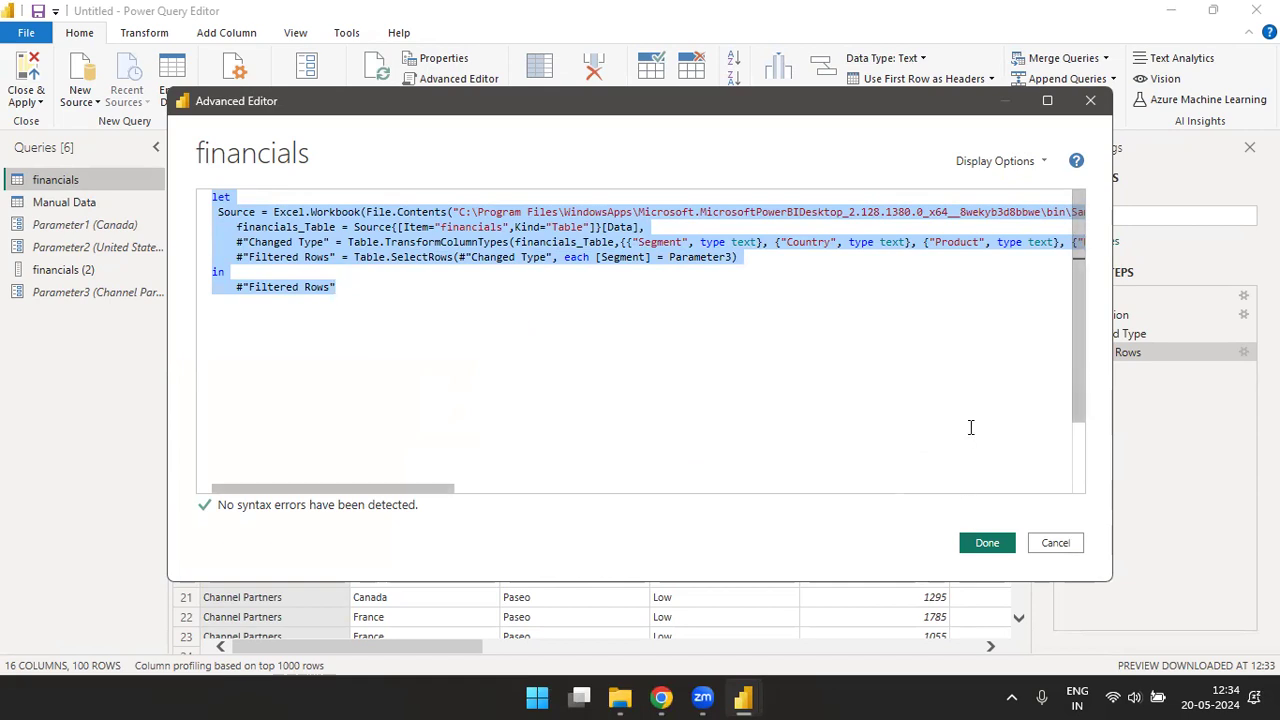
pyautogui.click(1043, 159)
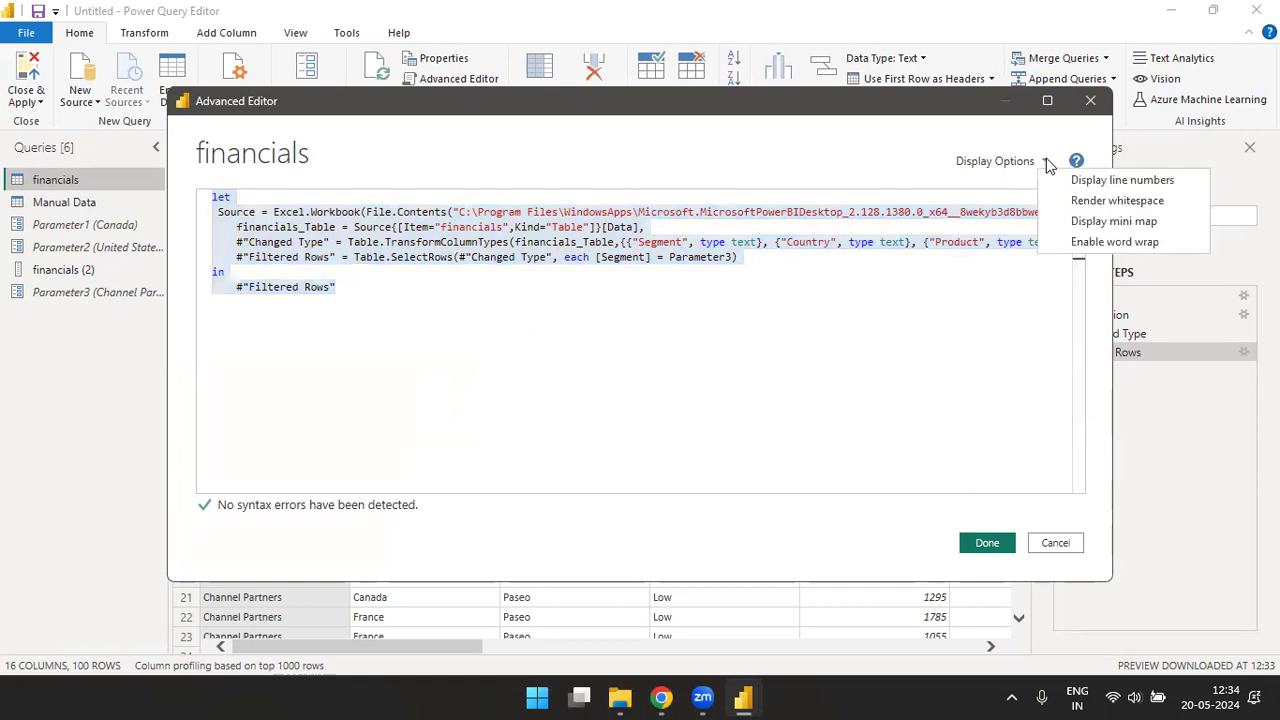
pyautogui.click(1087, 243)
pyautogui.click(674, 408)
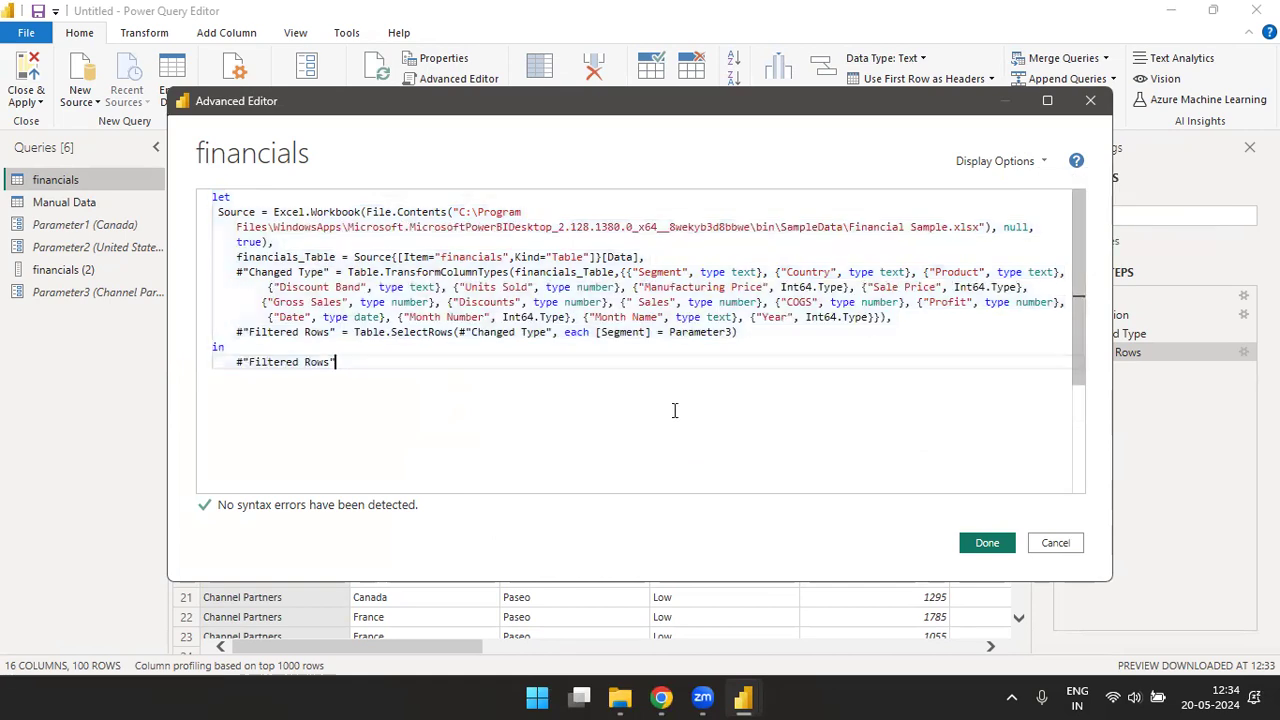
pyautogui.click(1091, 103)
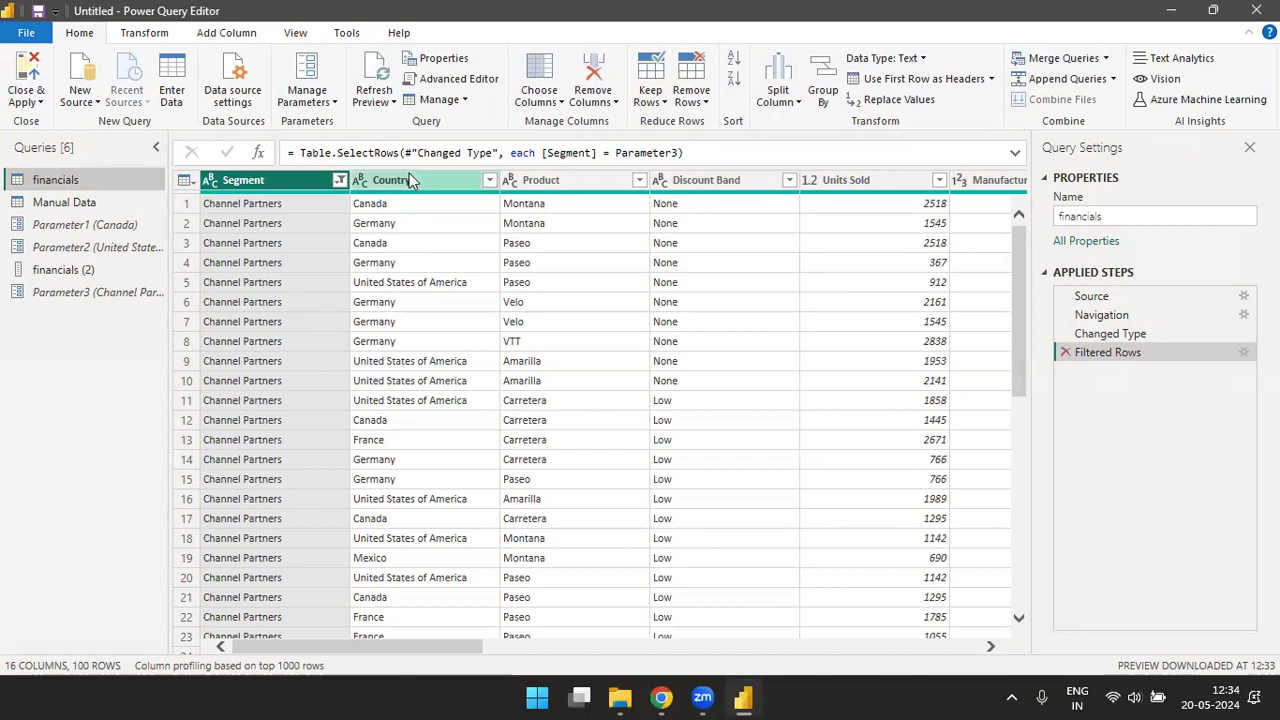
# - Reopen the financials query's code and examine the Source line's Excel.Workbook function and file path
pyautogui.click(458, 80)
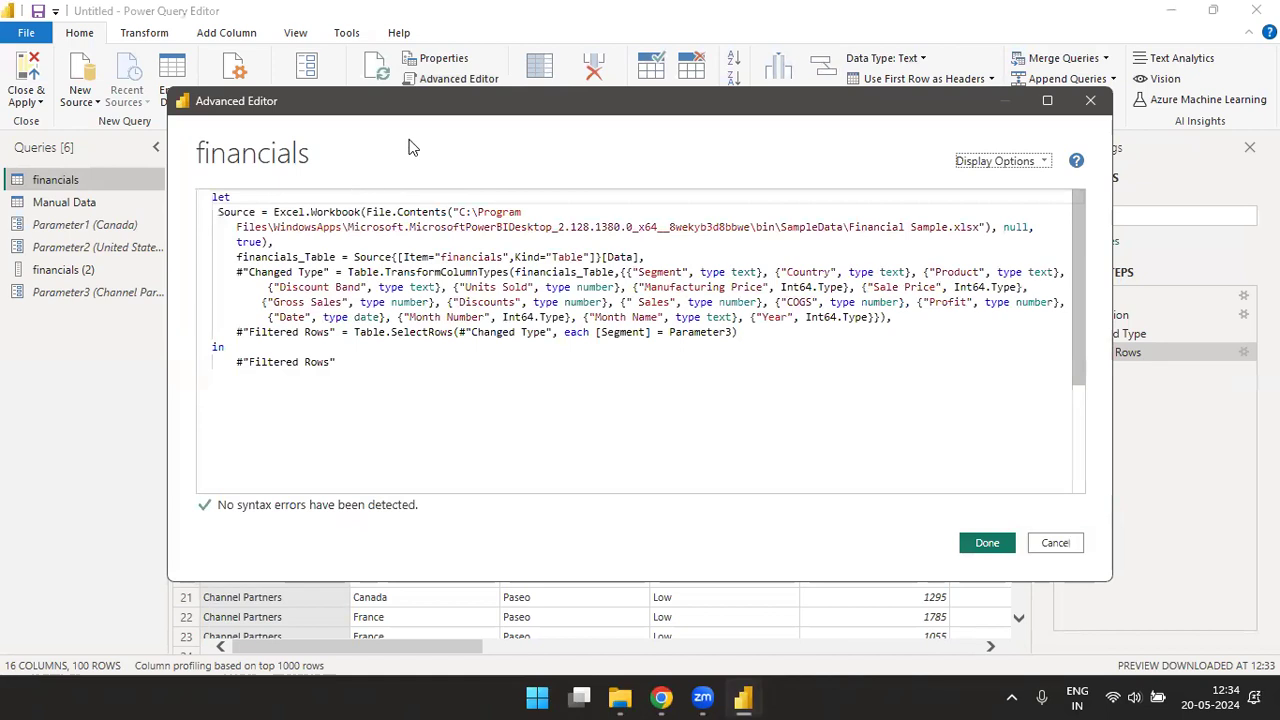
pyautogui.moveTo(498, 110); pyautogui.dragTo(551, 73)
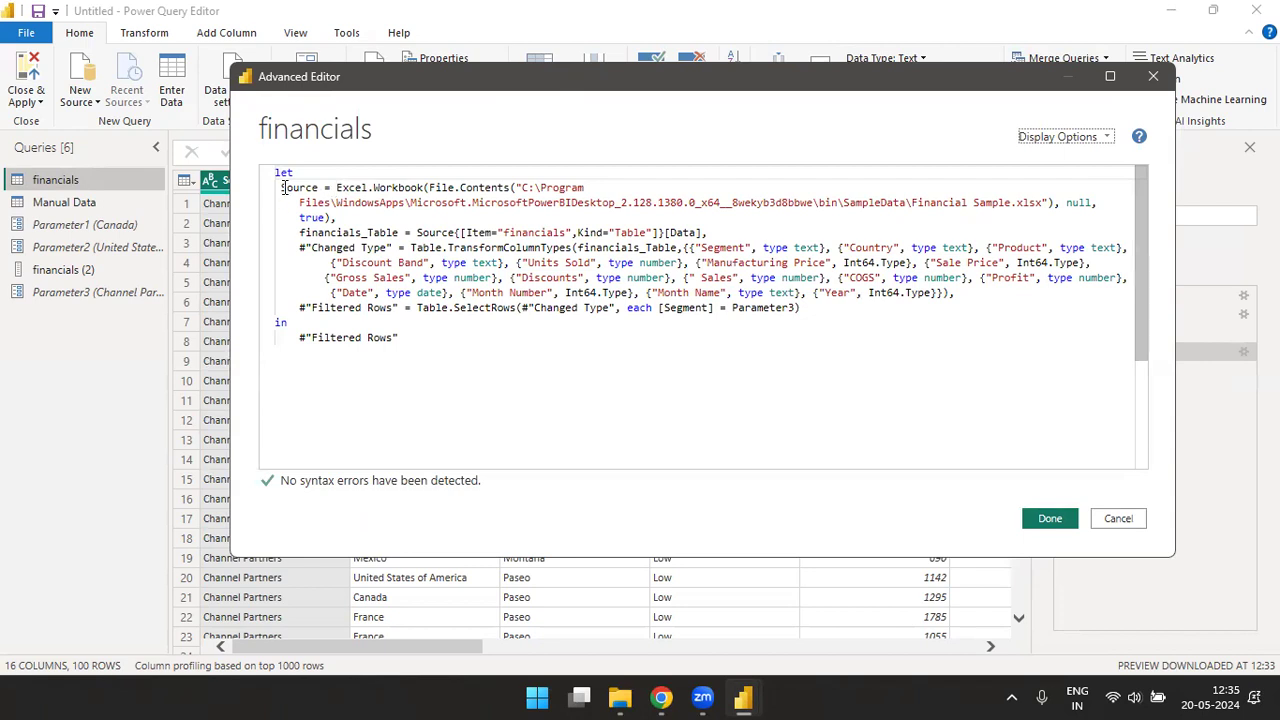
pyautogui.moveTo(283, 188); pyautogui.dragTo(318, 188)
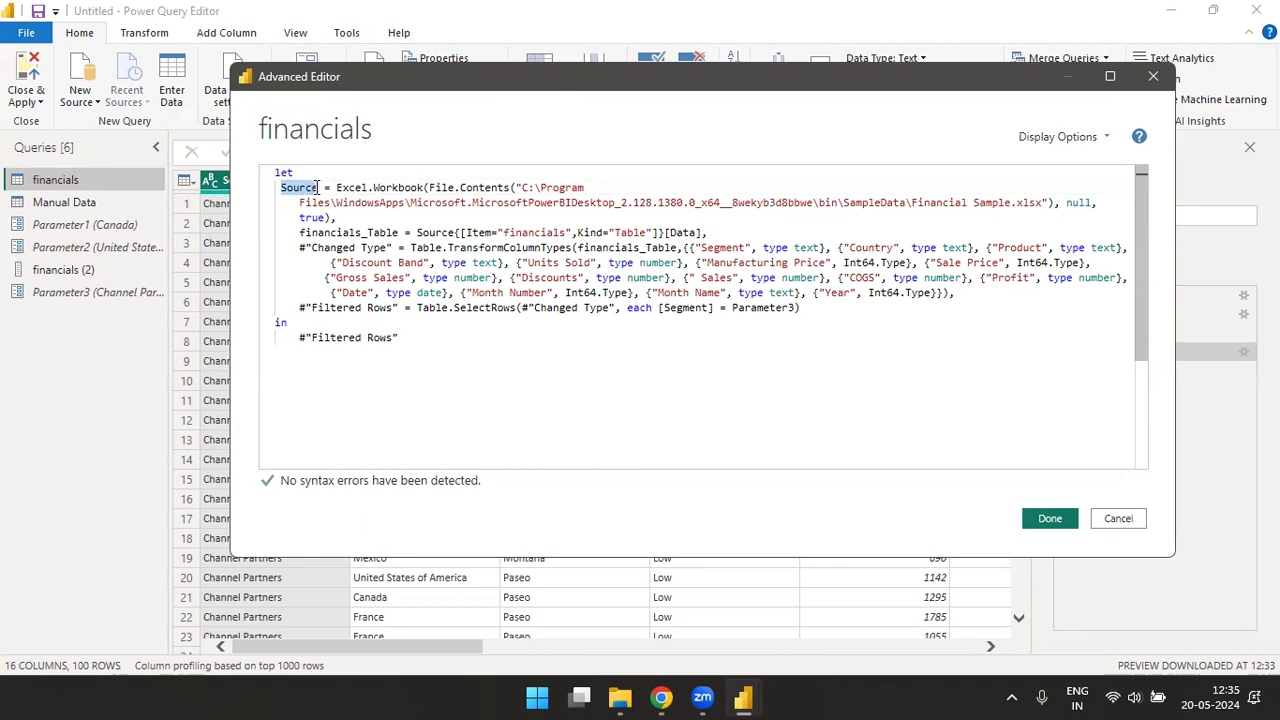
pyautogui.moveTo(338, 188); pyautogui.dragTo(583, 188)
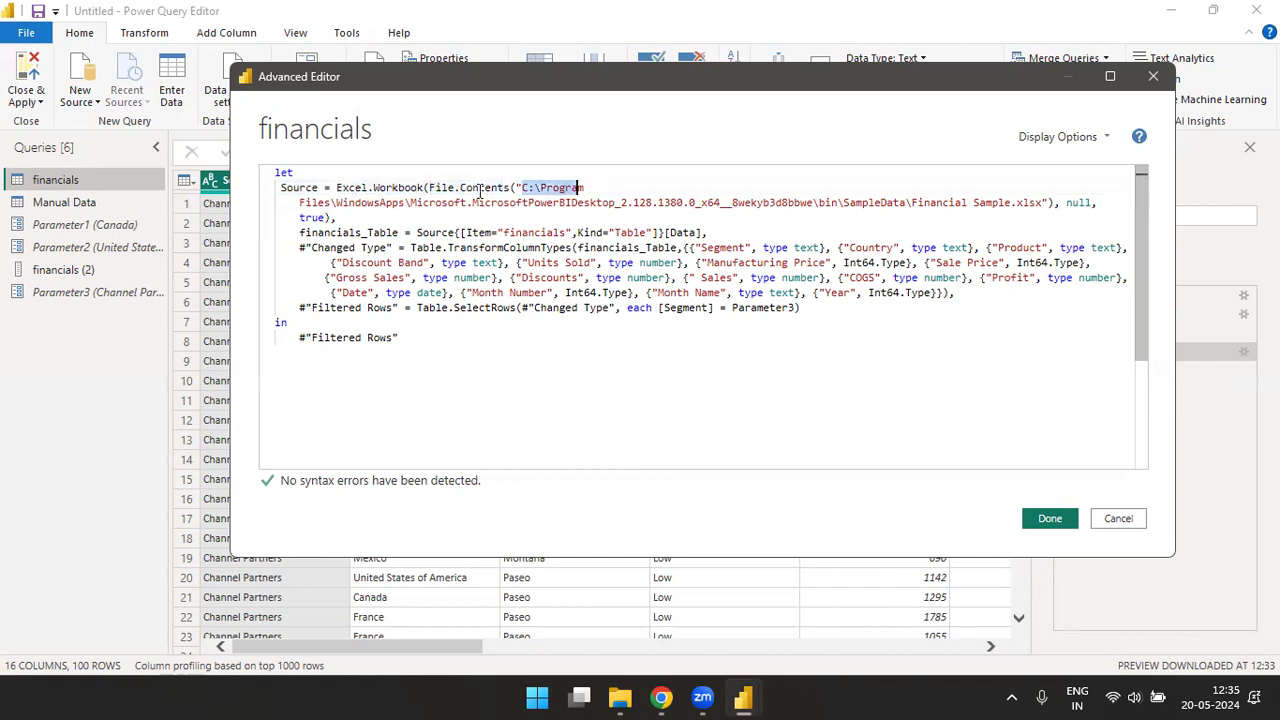
pyautogui.moveTo(331, 203); pyautogui.dragTo(628, 204)
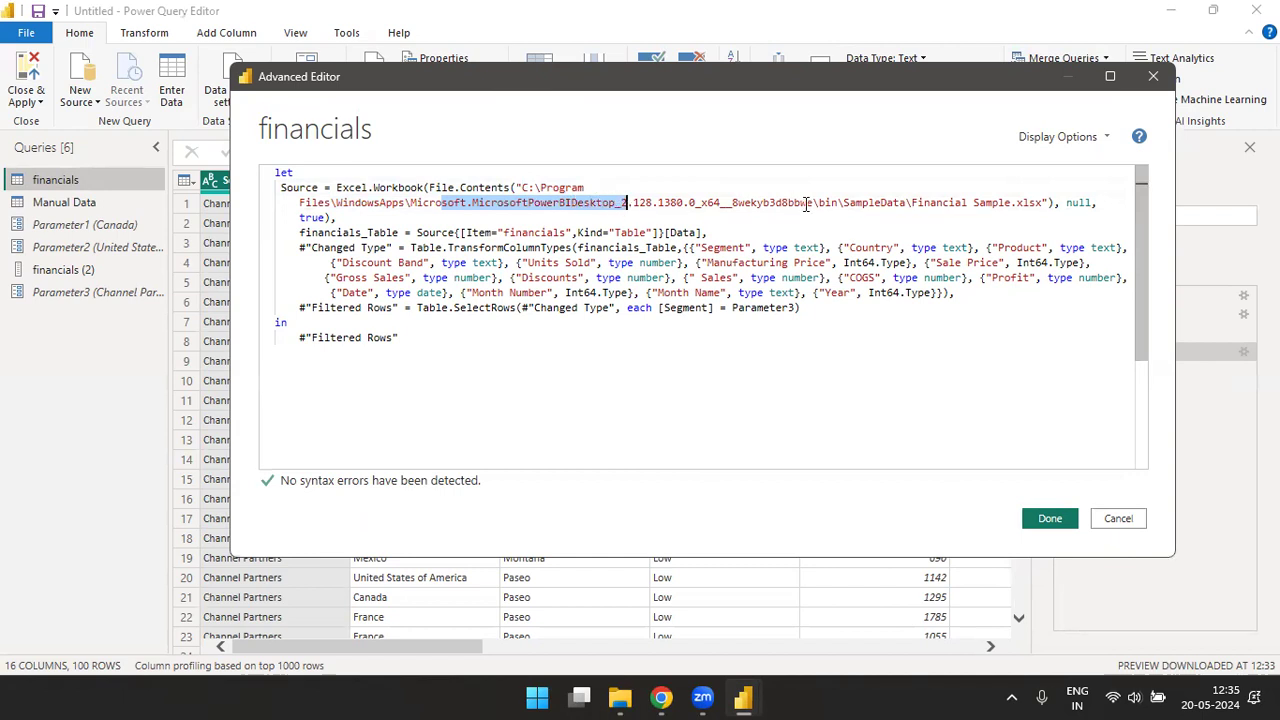
pyautogui.moveTo(912, 204); pyautogui.dragTo(1008, 204)
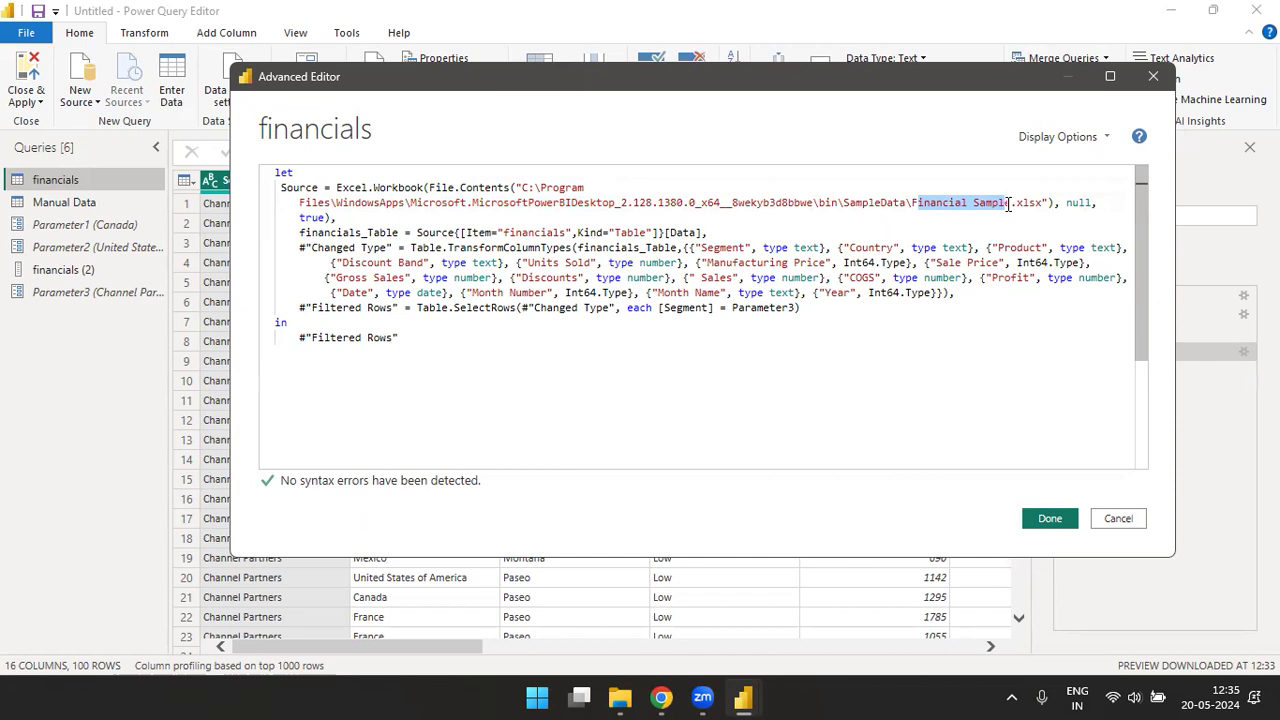
pyautogui.click(1106, 203)
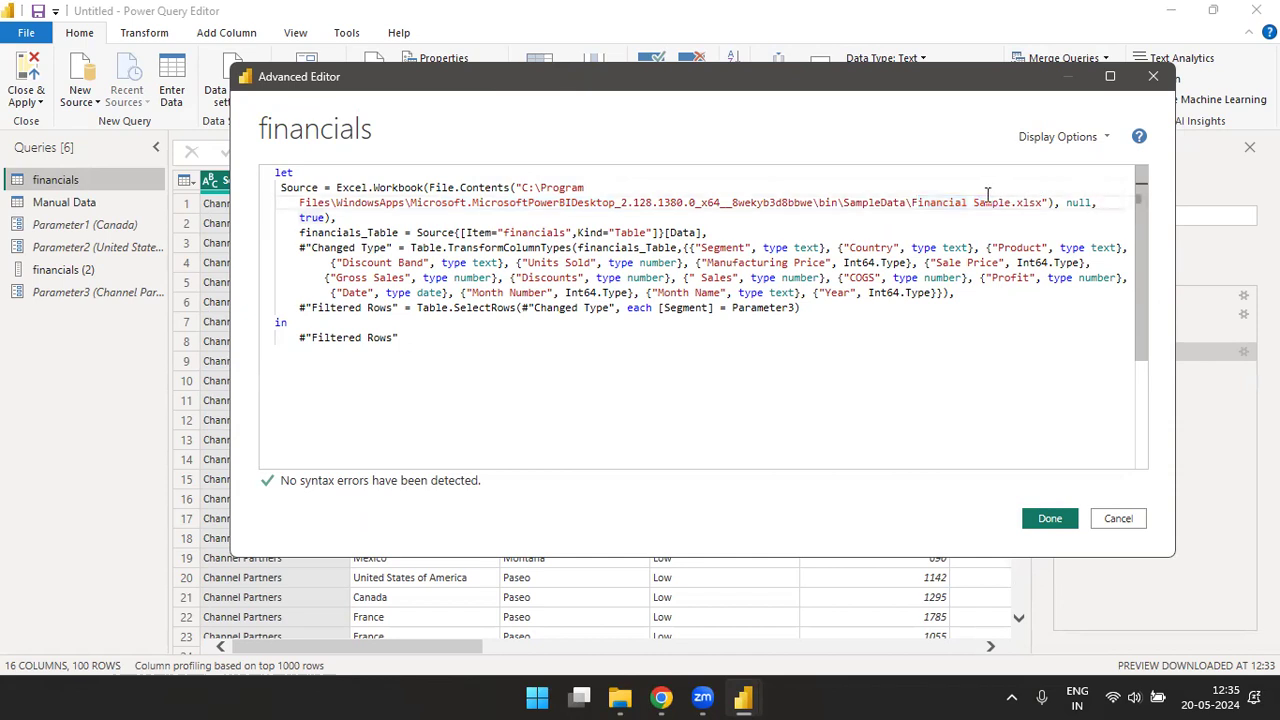
pyautogui.moveTo(985, 203); pyautogui.dragTo(1046, 203)
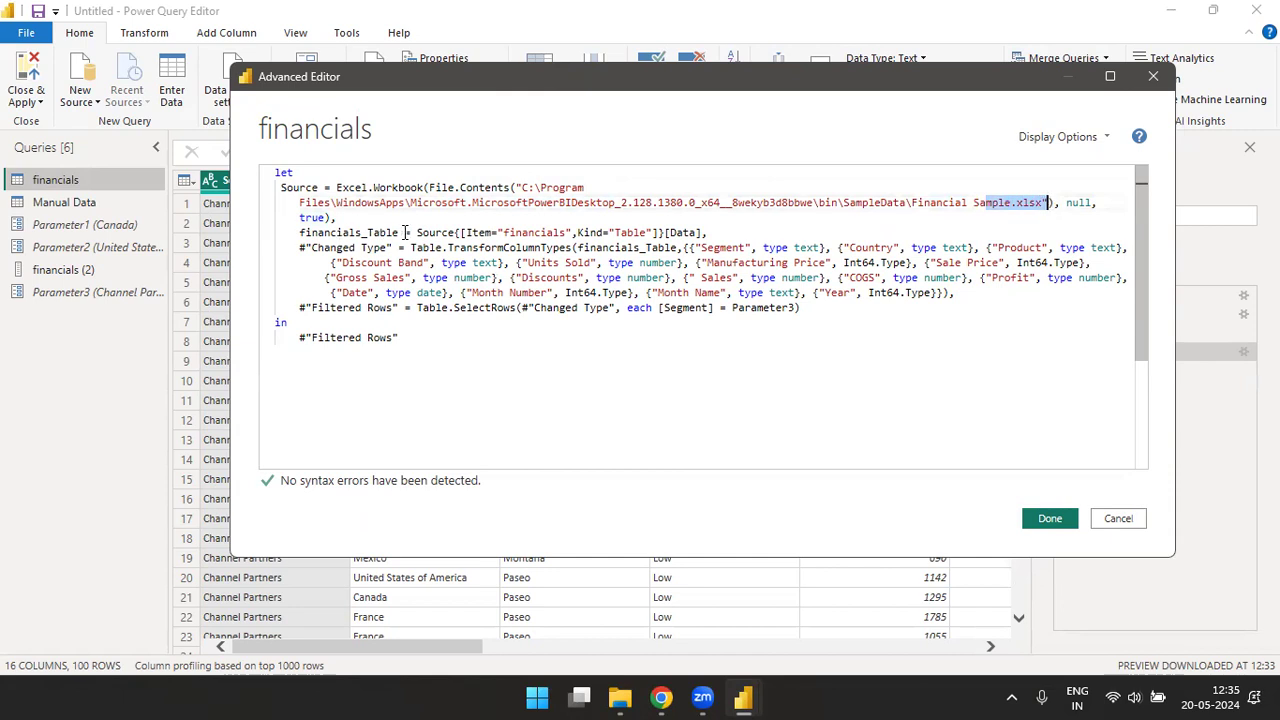
# - Examine the financials_Table navigation line and the Changed Type line in the query code
pyautogui.moveTo(423, 247); pyautogui.dragTo(705, 247)
pyautogui.moveTo(417, 232); pyautogui.dragTo(765, 262)
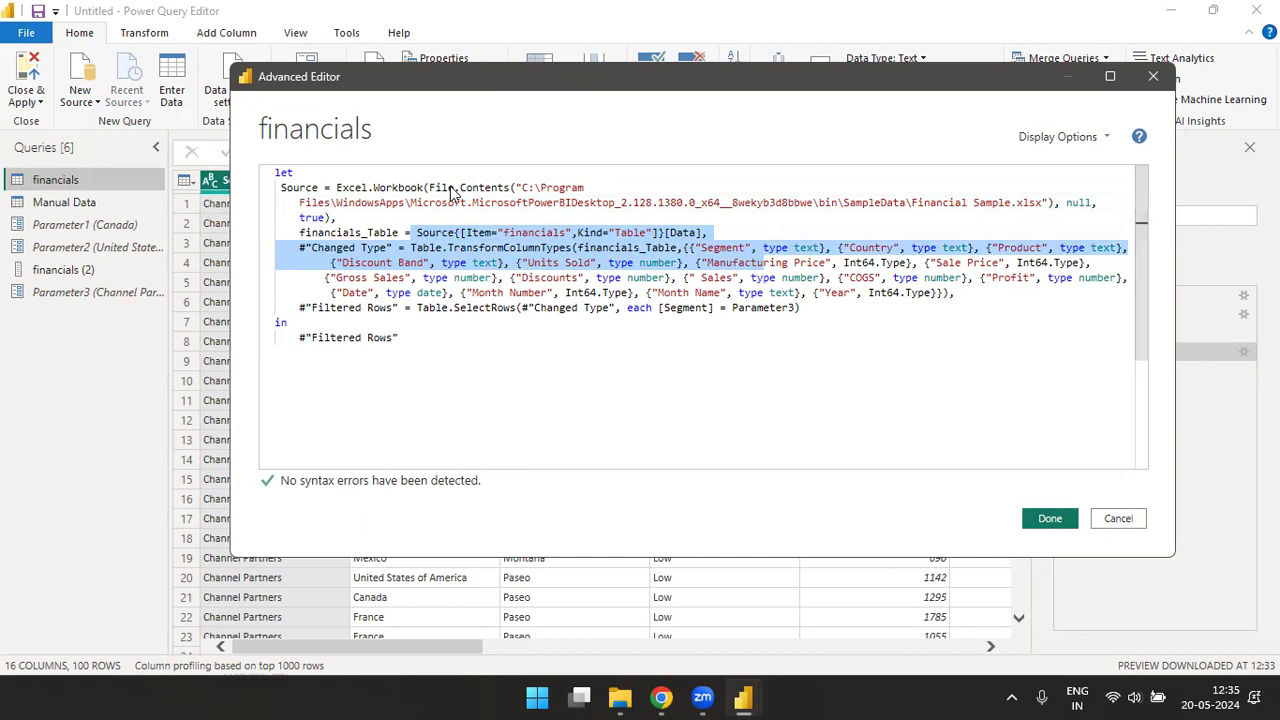
pyautogui.moveTo(432, 77); pyautogui.dragTo(412, 231)
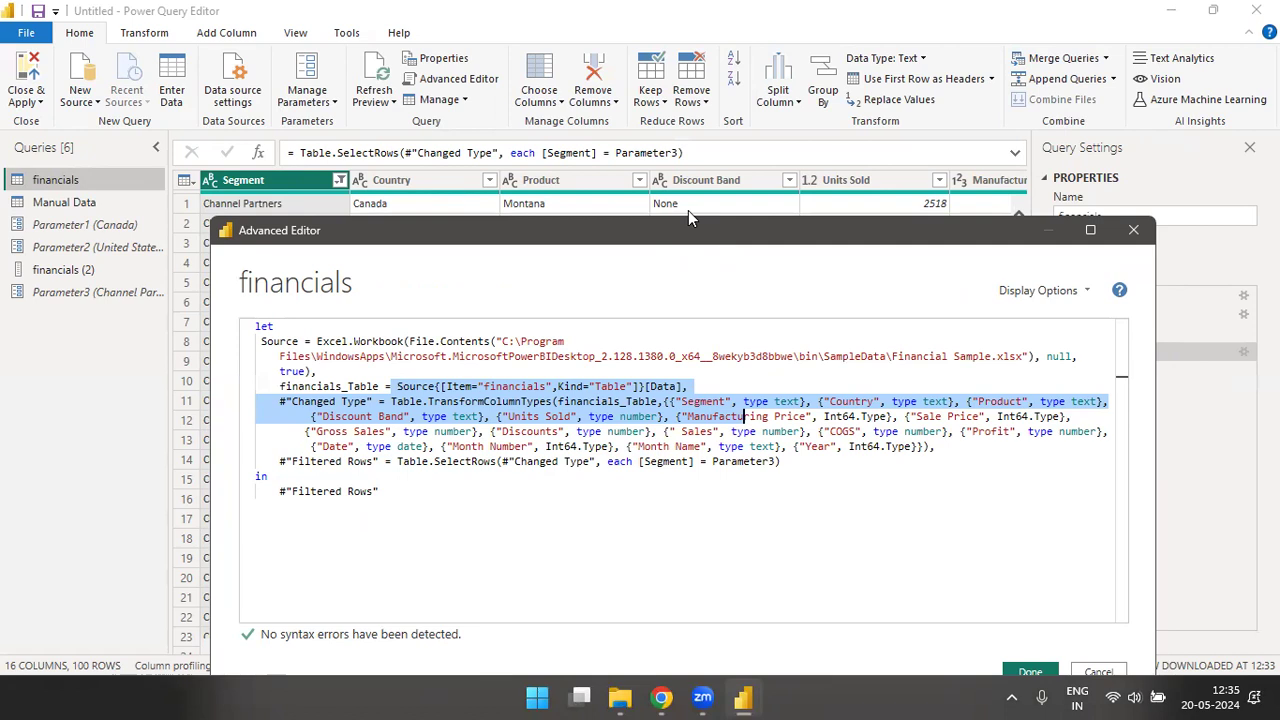
pyautogui.moveTo(688, 228); pyautogui.dragTo(692, 77)
pyautogui.click(512, 242)
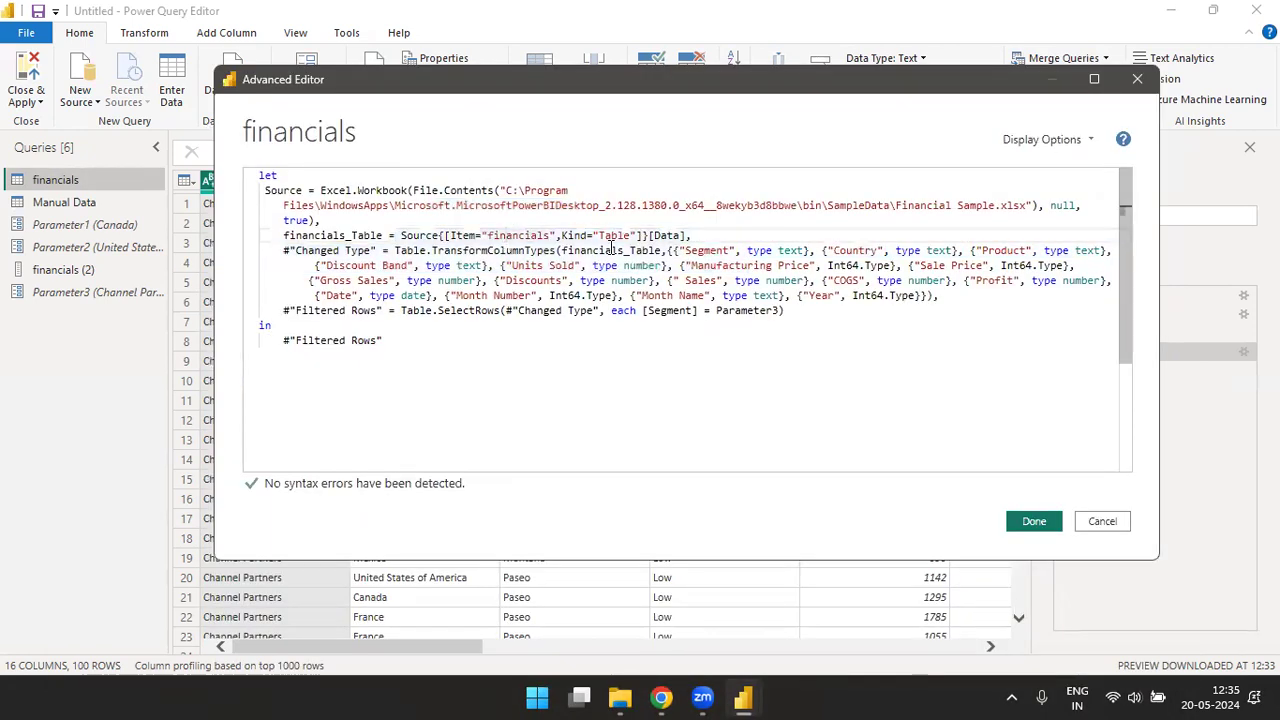
pyautogui.moveTo(643, 237); pyautogui.dragTo(432, 253)
pyautogui.click(359, 253)
pyautogui.moveTo(406, 297); pyautogui.dragTo(372, 309)
# - Examine the Filtered Rows line with its Parameter3 condition and the output after "in", and close the Advanced Editor
pyautogui.click(295, 310)
pyautogui.moveTo(285, 310); pyautogui.dragTo(803, 311)
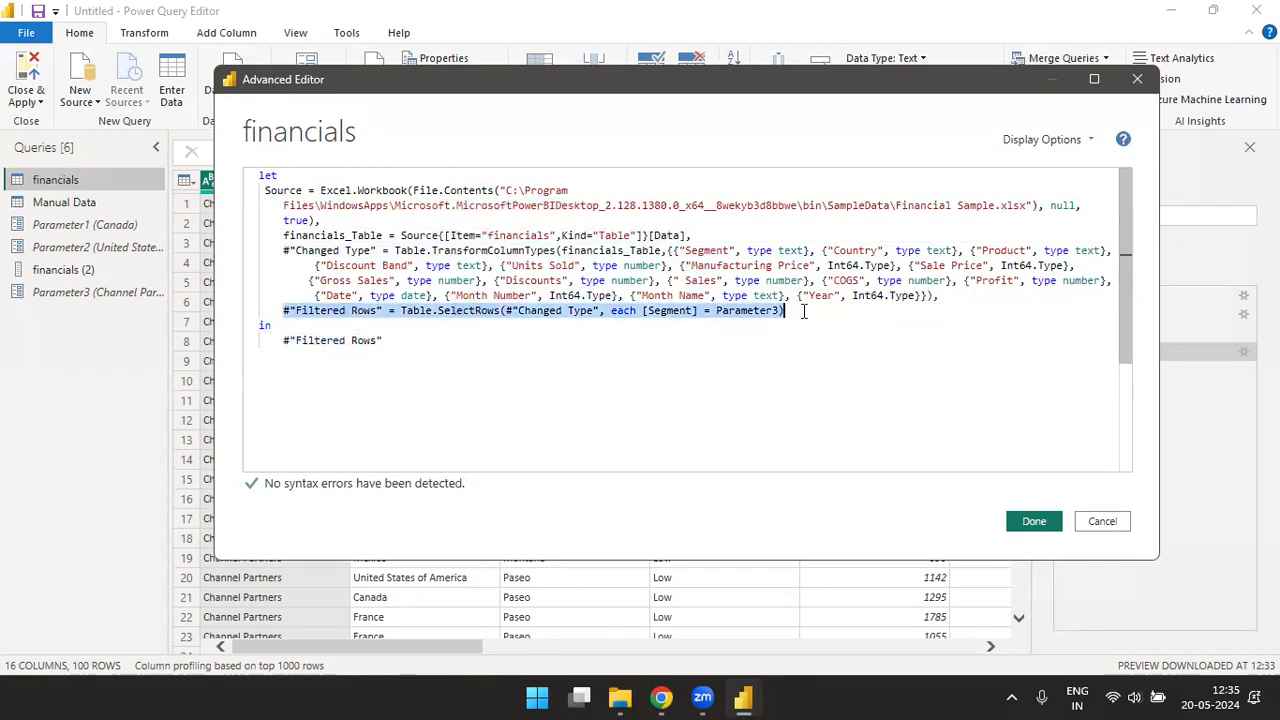
pyautogui.click(803, 311)
pyautogui.moveTo(612, 311); pyautogui.dragTo(783, 312)
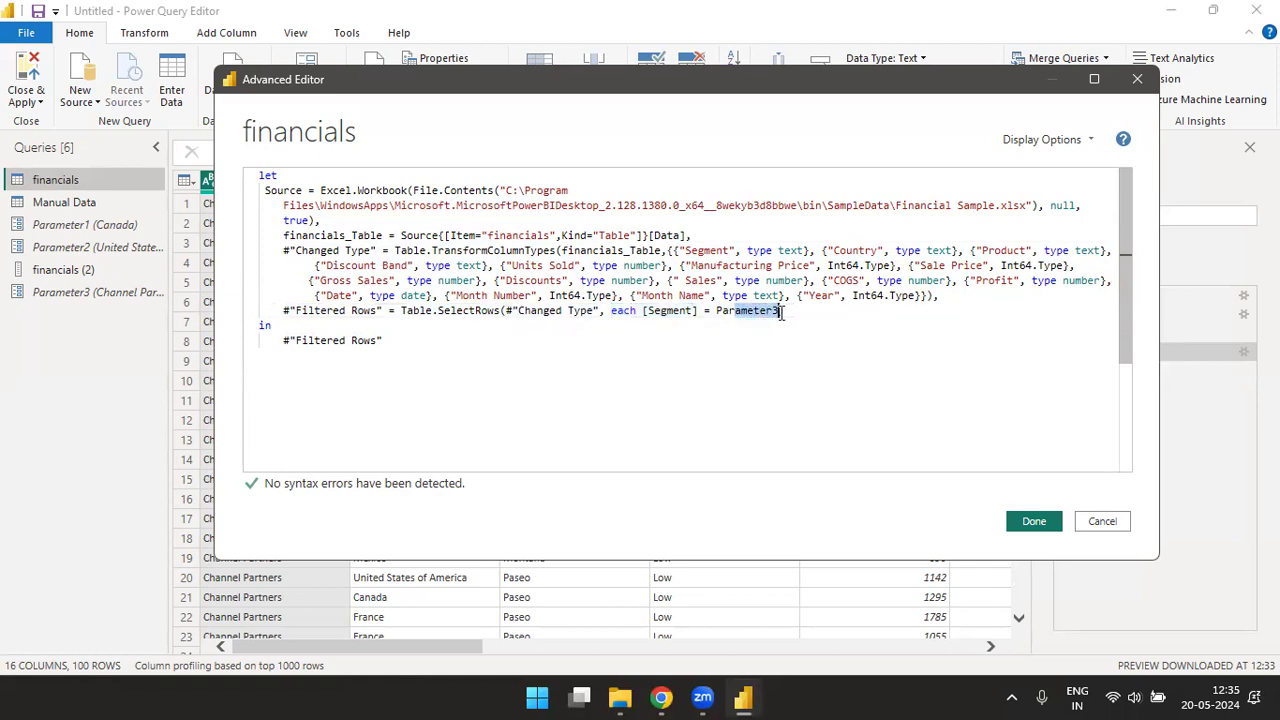
pyautogui.click(790, 312)
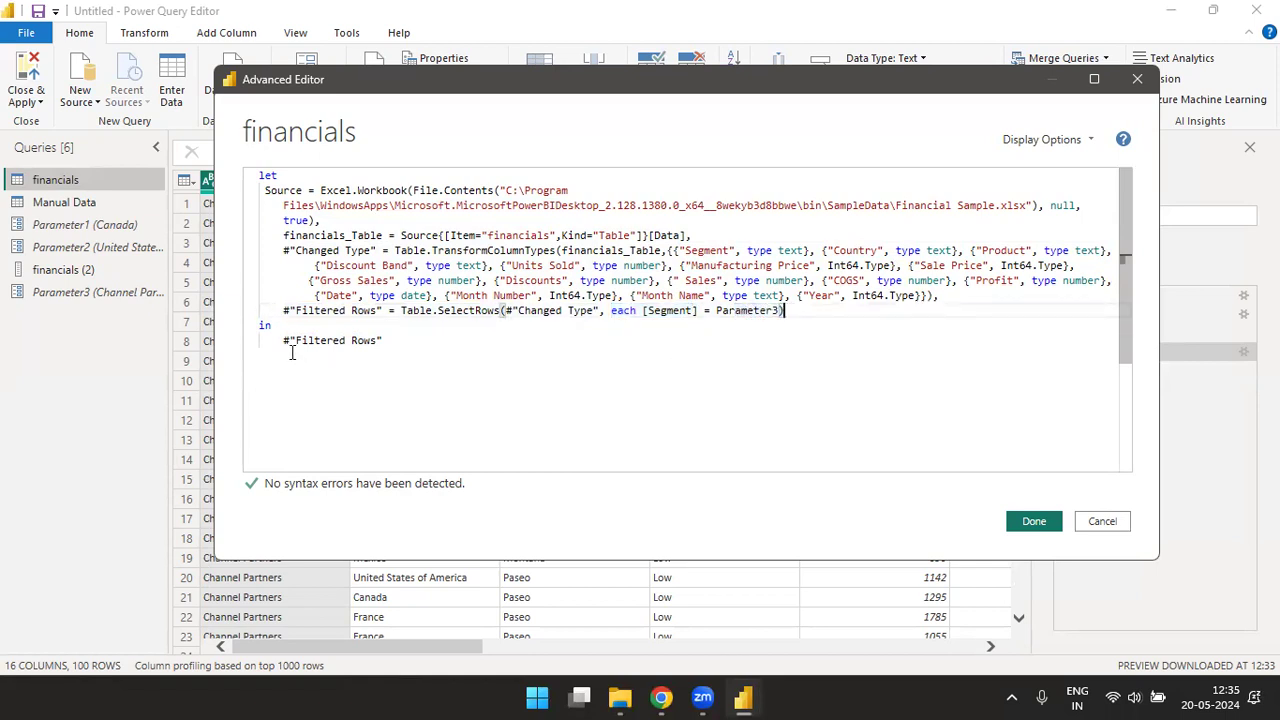
pyautogui.moveTo(283, 341); pyautogui.dragTo(405, 342)
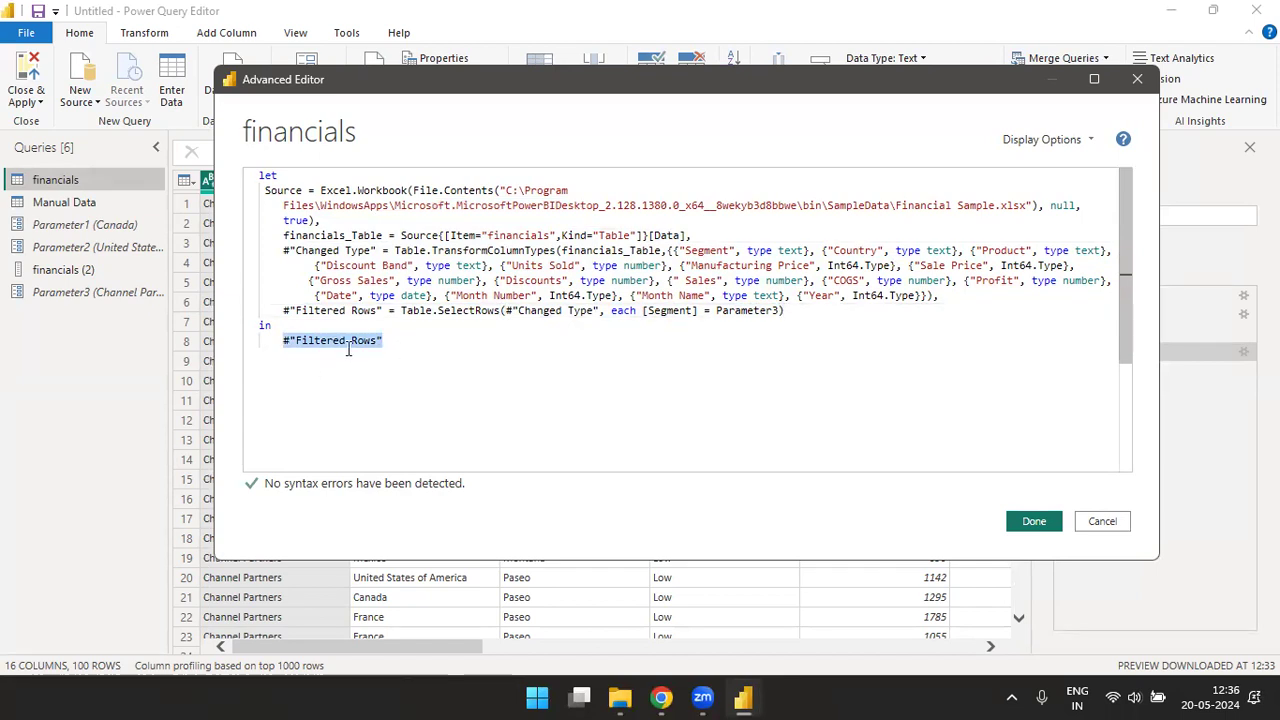
pyautogui.click(1040, 522)
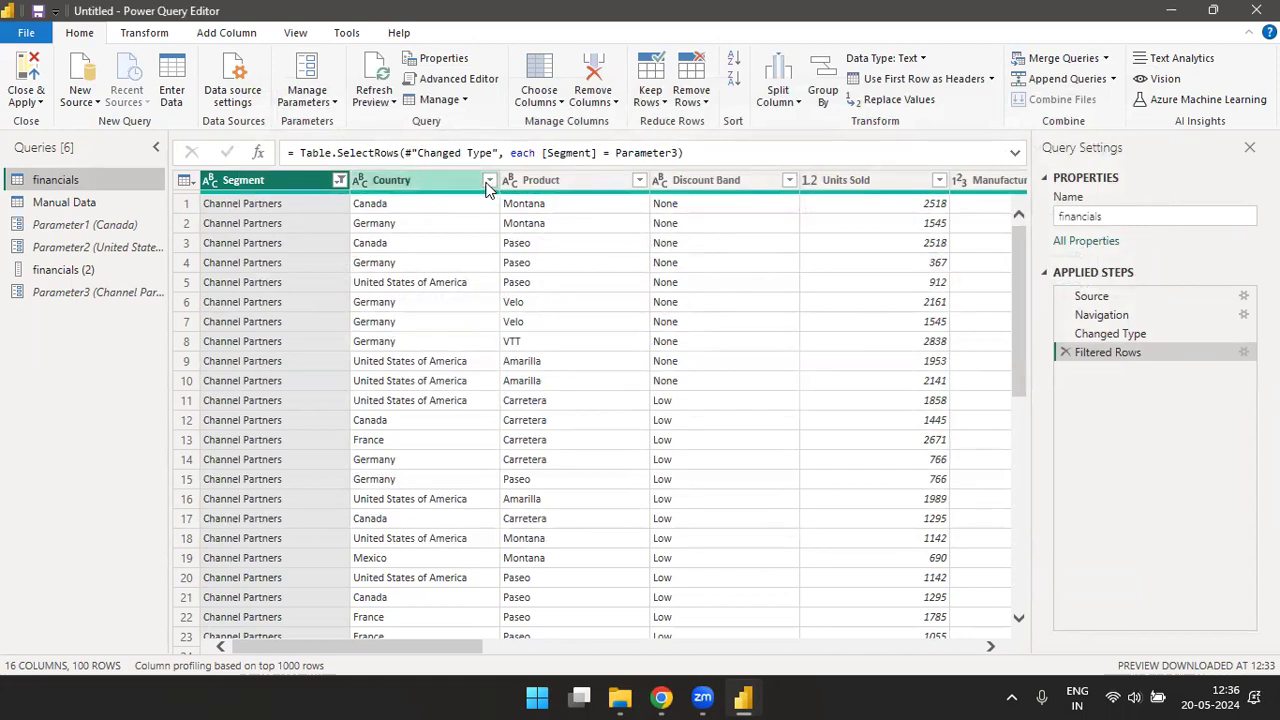
# - Delete the Filtered Rows step from the financials query and remove the Segment and Product columns
pyautogui.click(1064, 352)
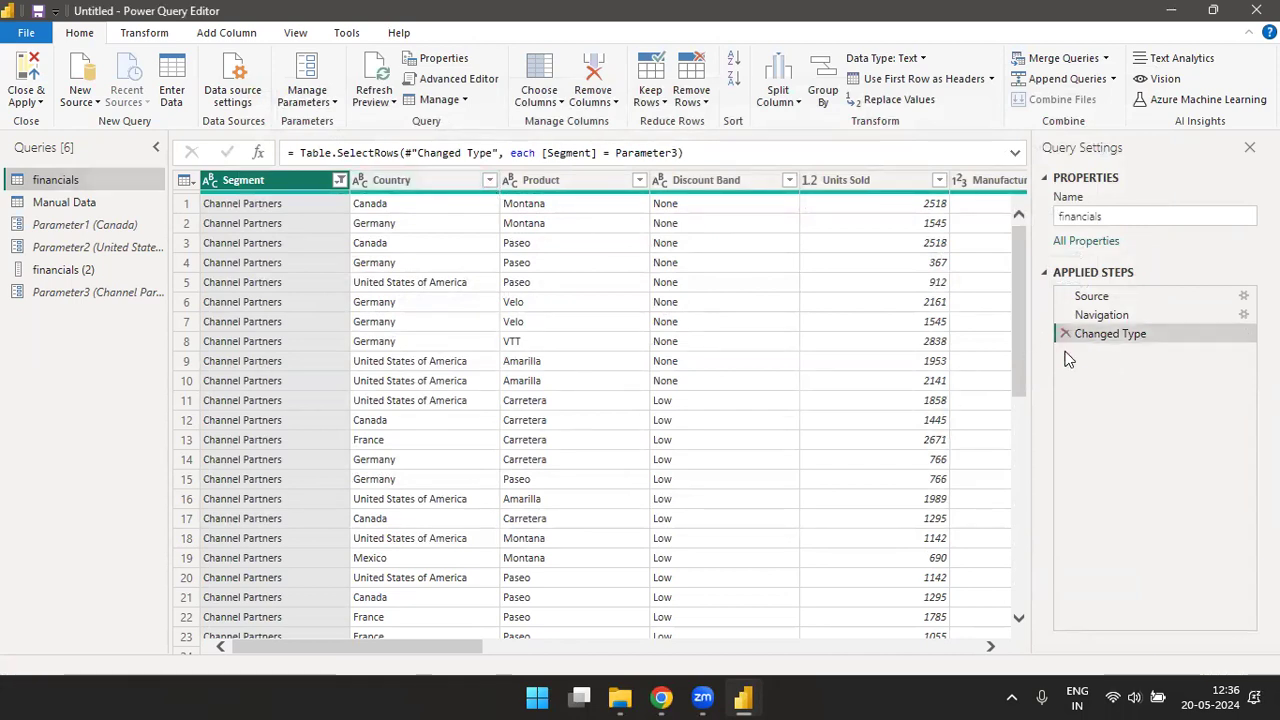
pyautogui.rightClick(270, 183)
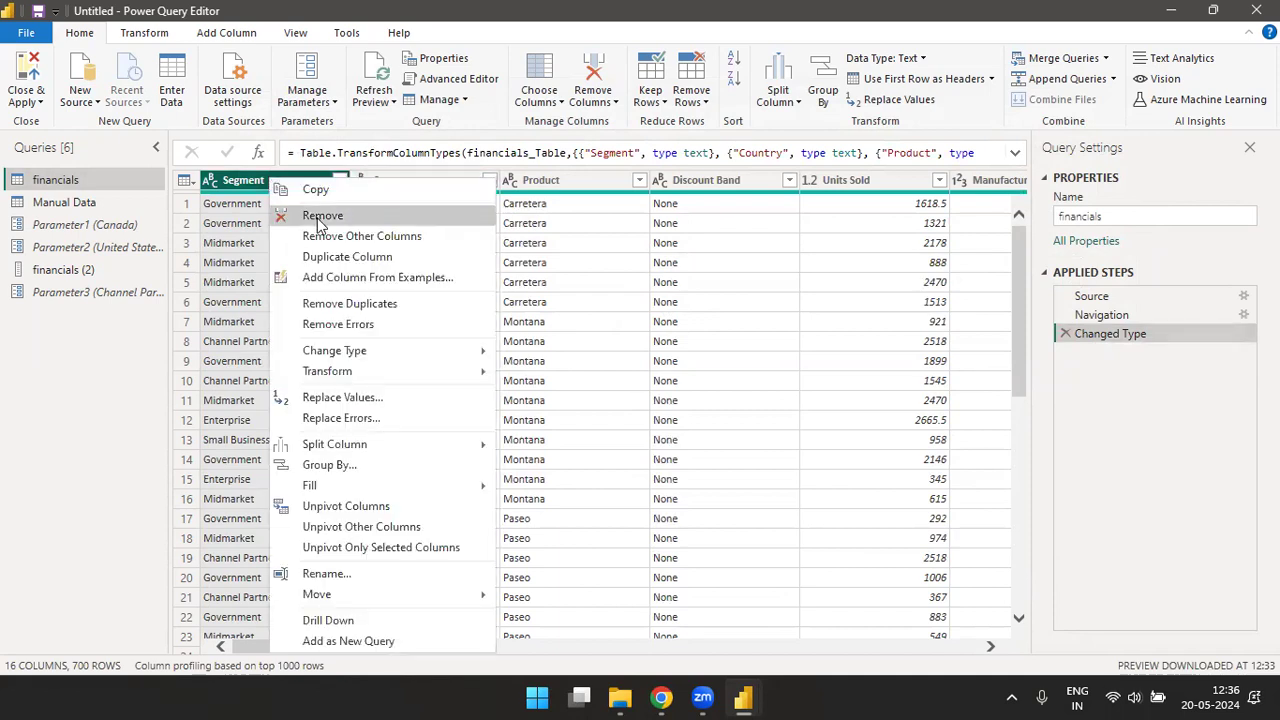
pyautogui.click(318, 218)
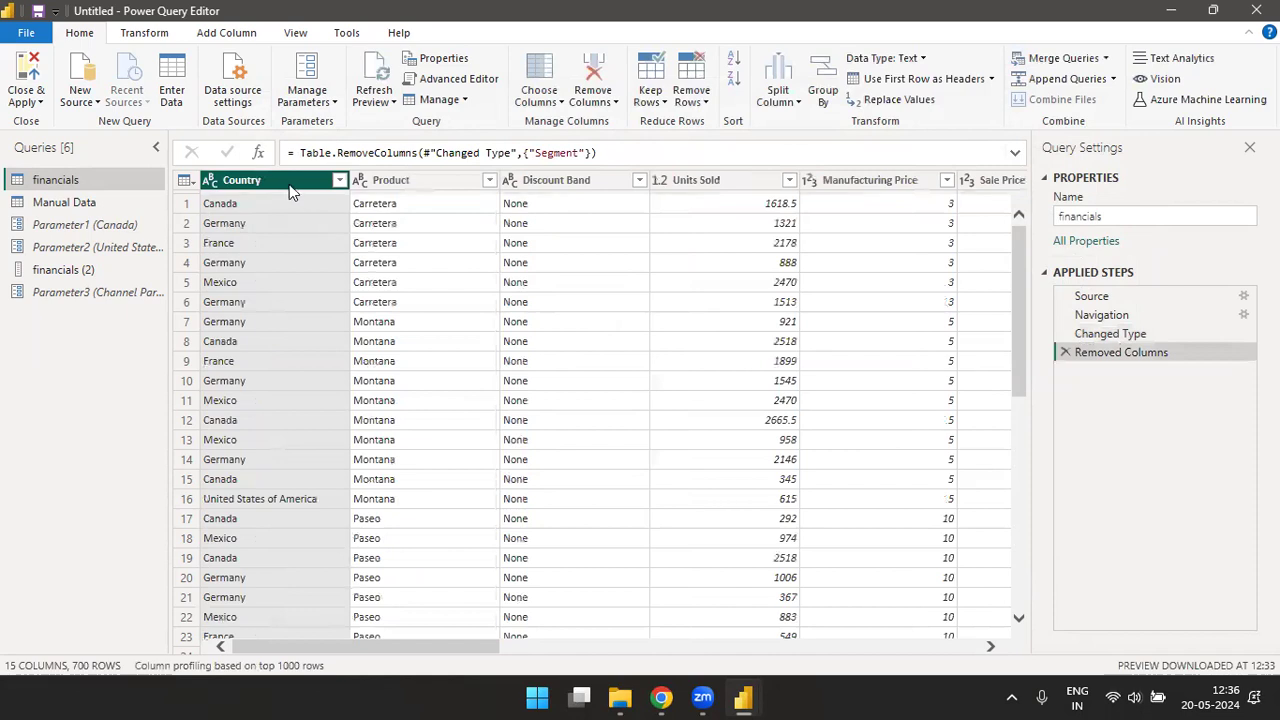
pyautogui.rightClick(424, 182)
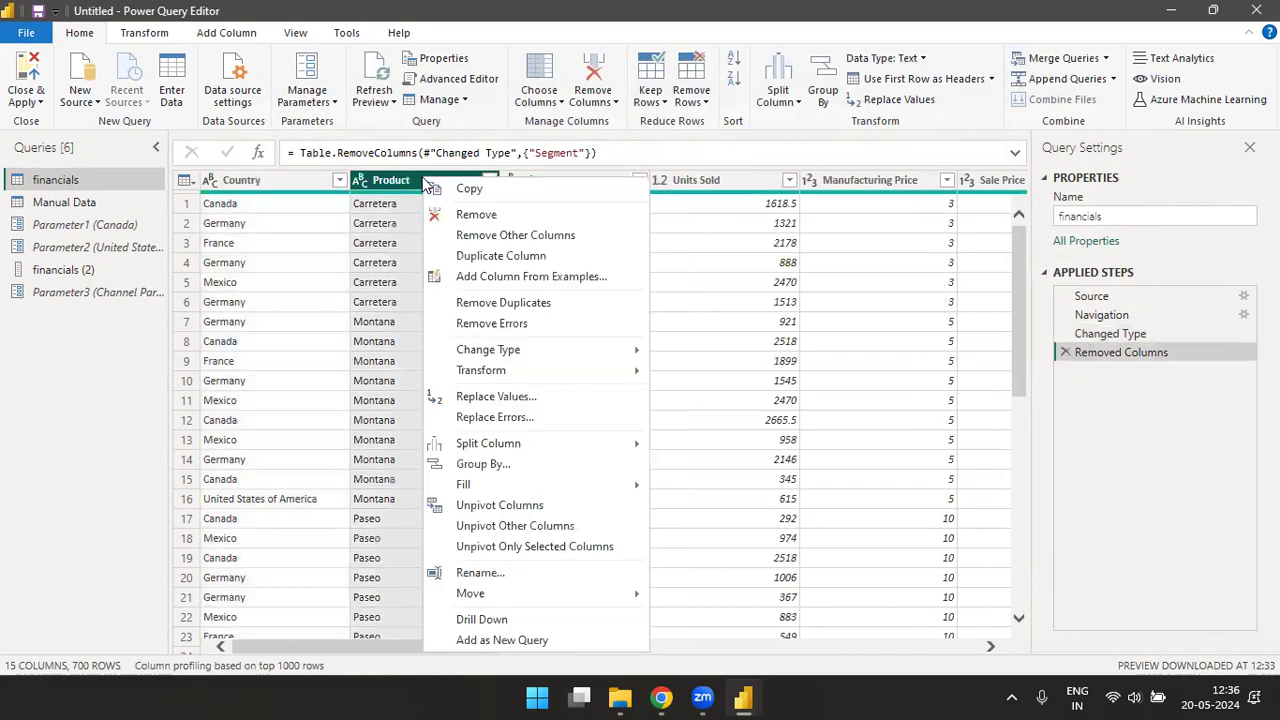
pyautogui.click(469, 218)
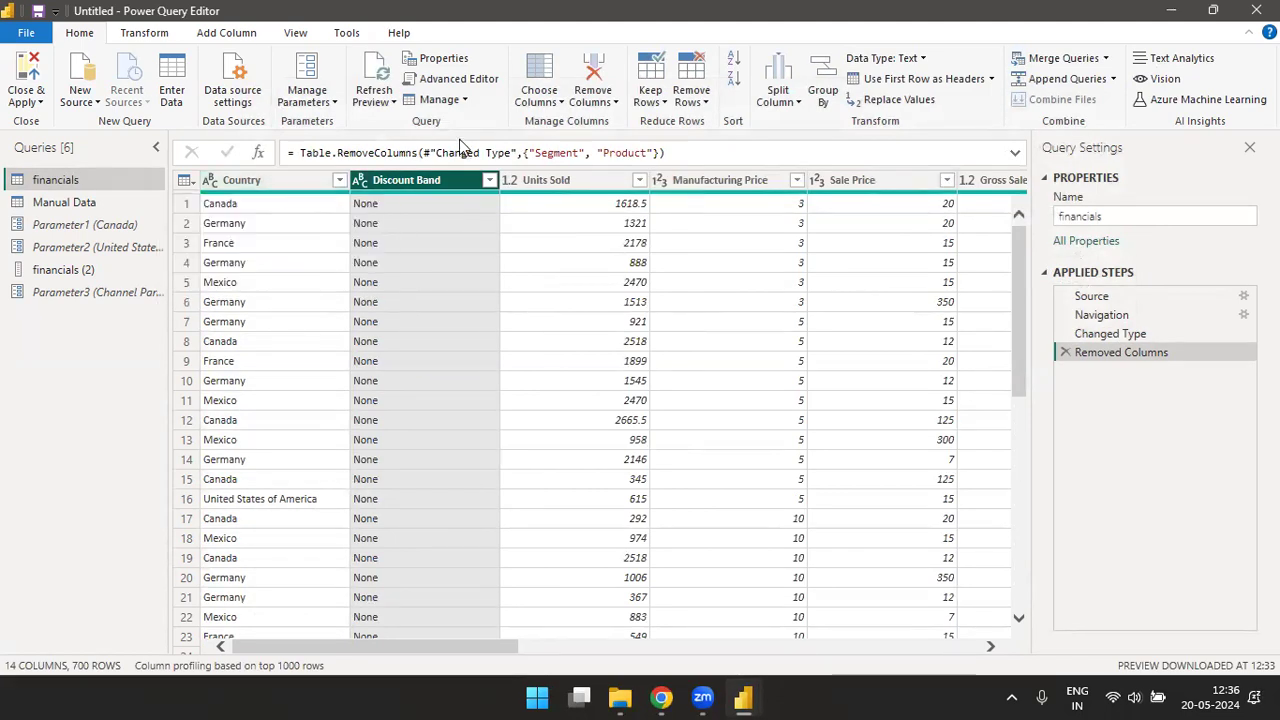
# - Examine the Removed Columns line and the output after "in" in the financials query's code, and close the Advanced Editor
pyautogui.click(450, 81)
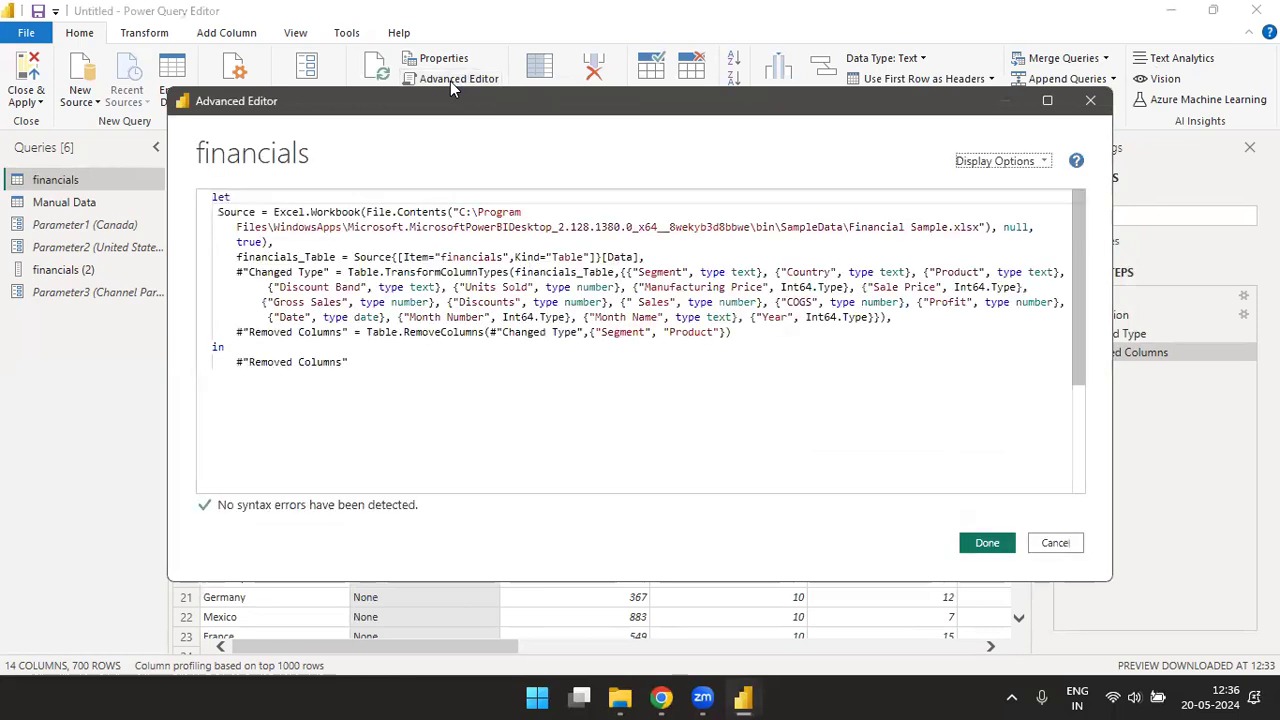
pyautogui.moveTo(246, 336); pyautogui.dragTo(718, 333)
pyautogui.click(604, 341)
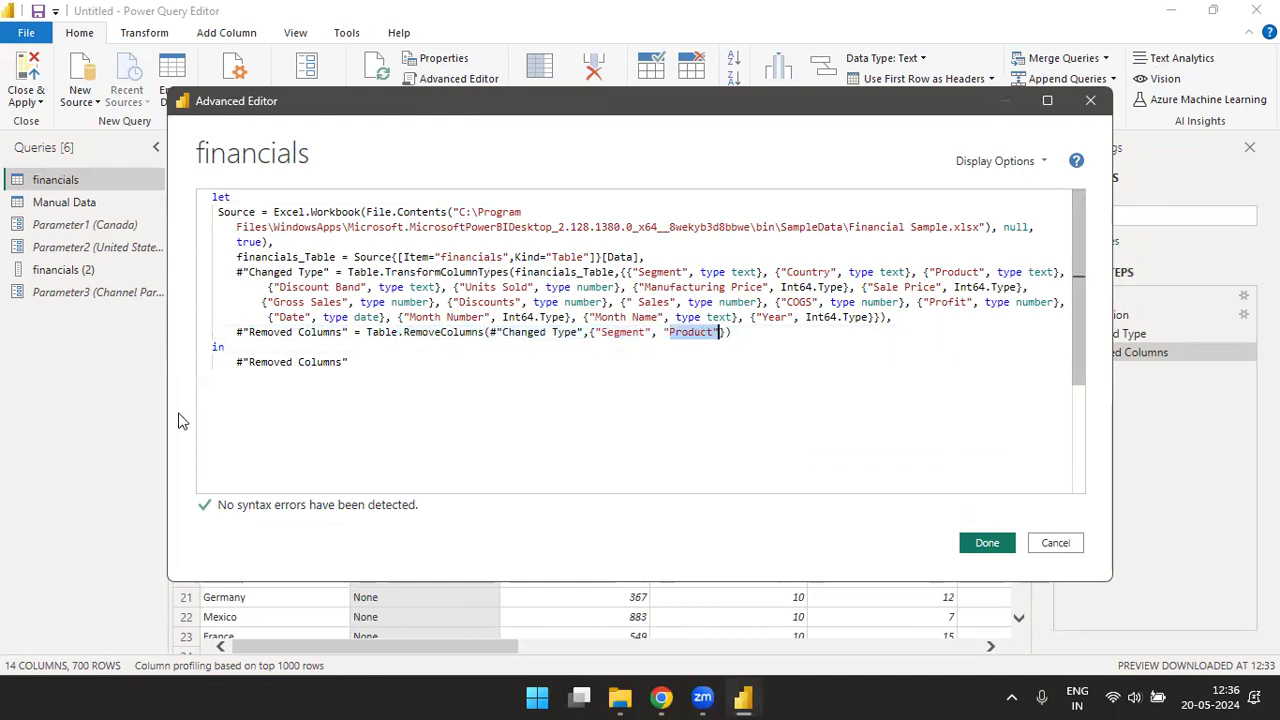
pyautogui.click(229, 362)
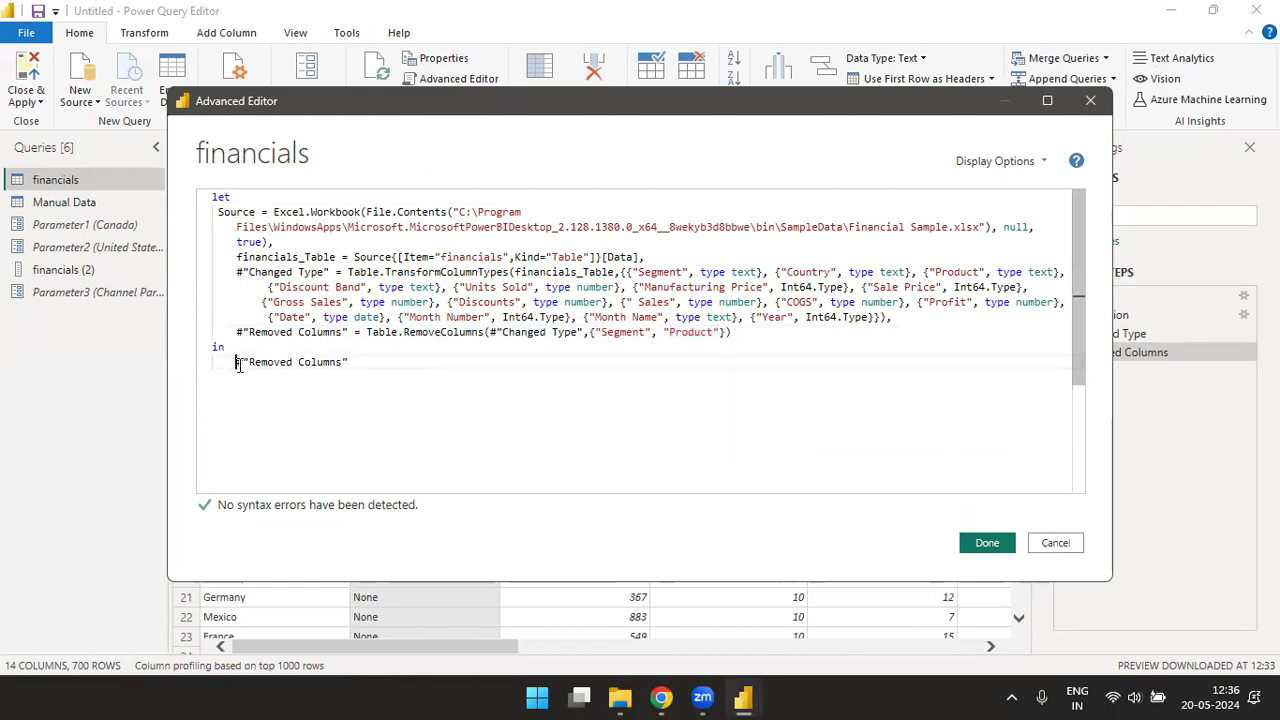
pyautogui.moveTo(235, 362); pyautogui.dragTo(374, 372)
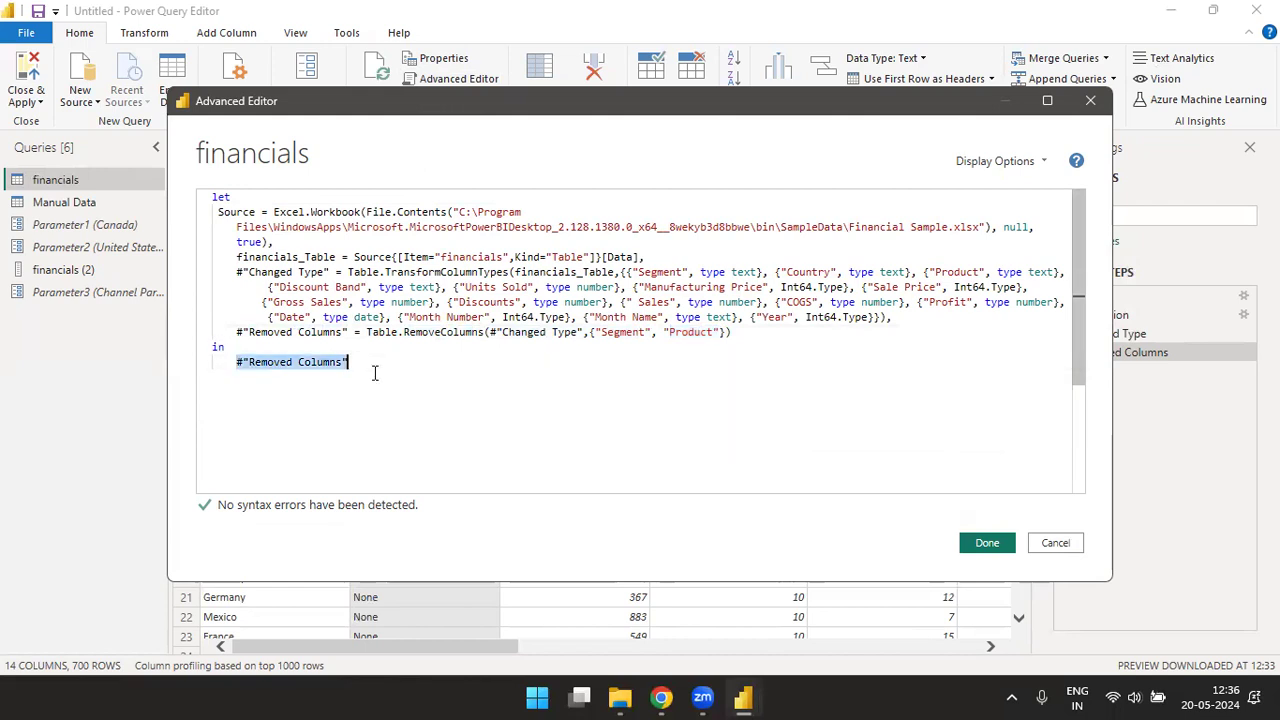
pyautogui.click(995, 548)
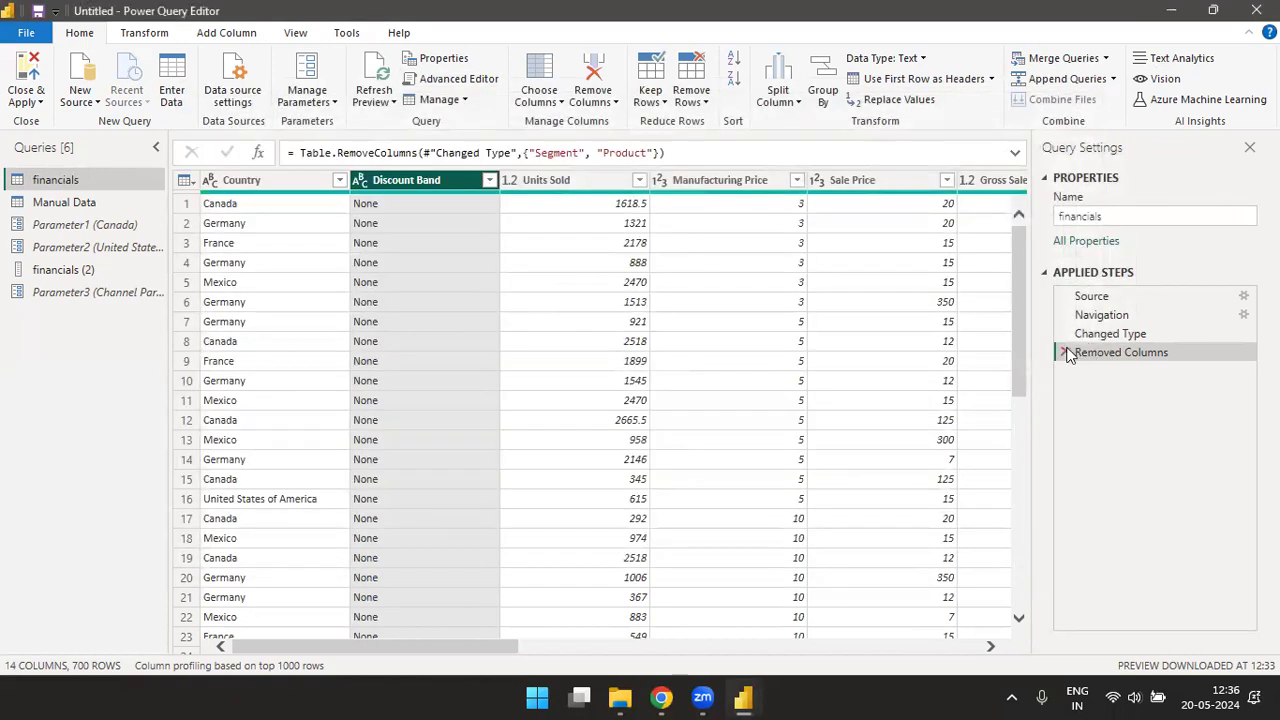
# - Delete the Removed Columns step from the financials query and check the query code without it
pyautogui.click(1065, 352)
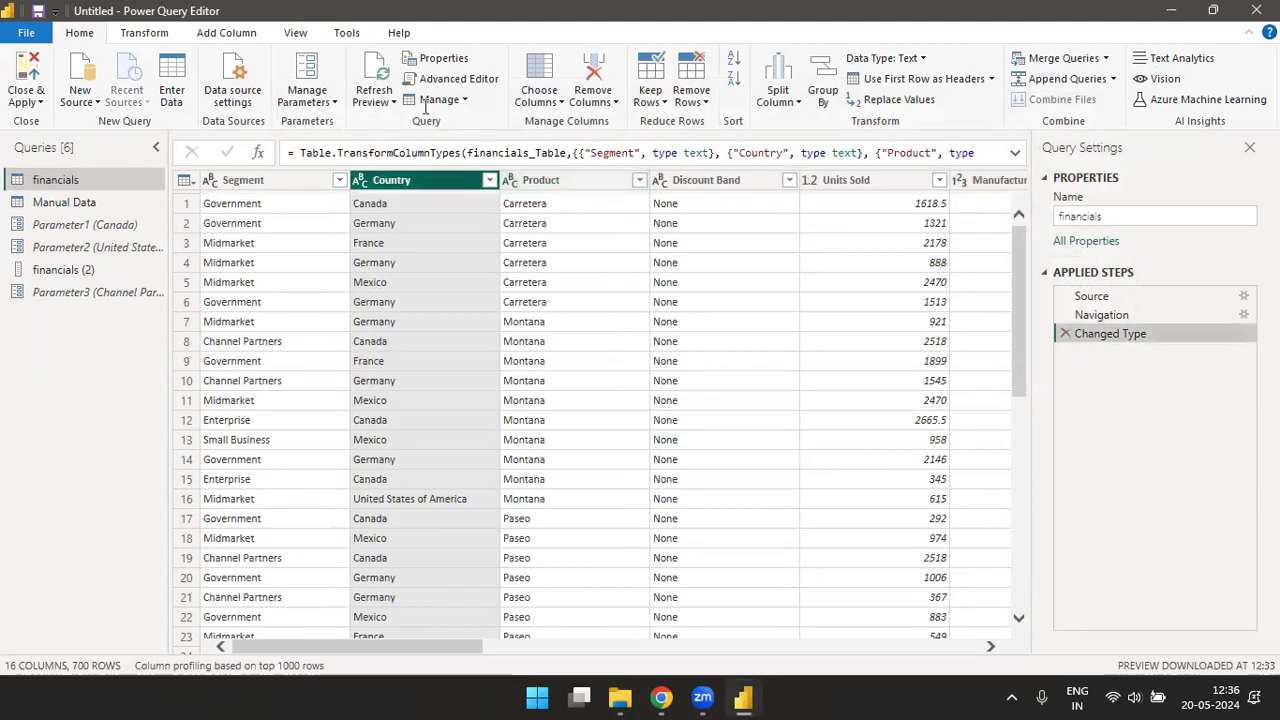
pyautogui.click(447, 80)
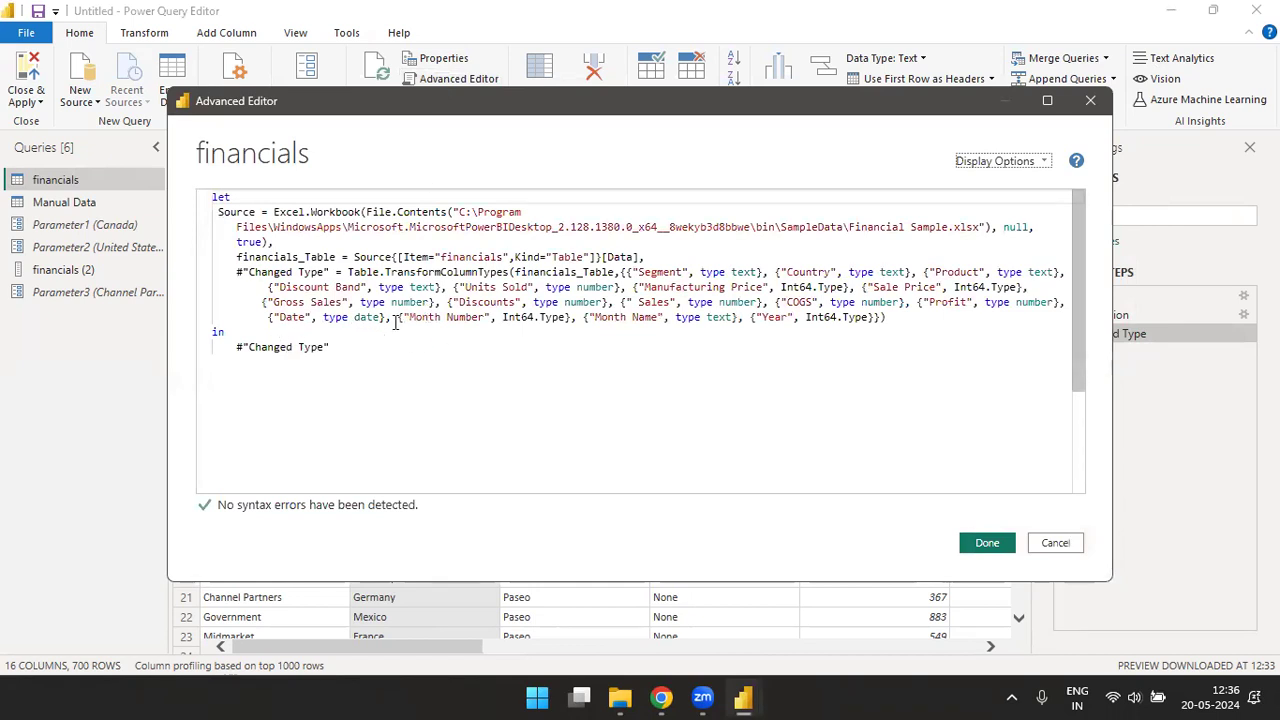
pyautogui.click(990, 544)
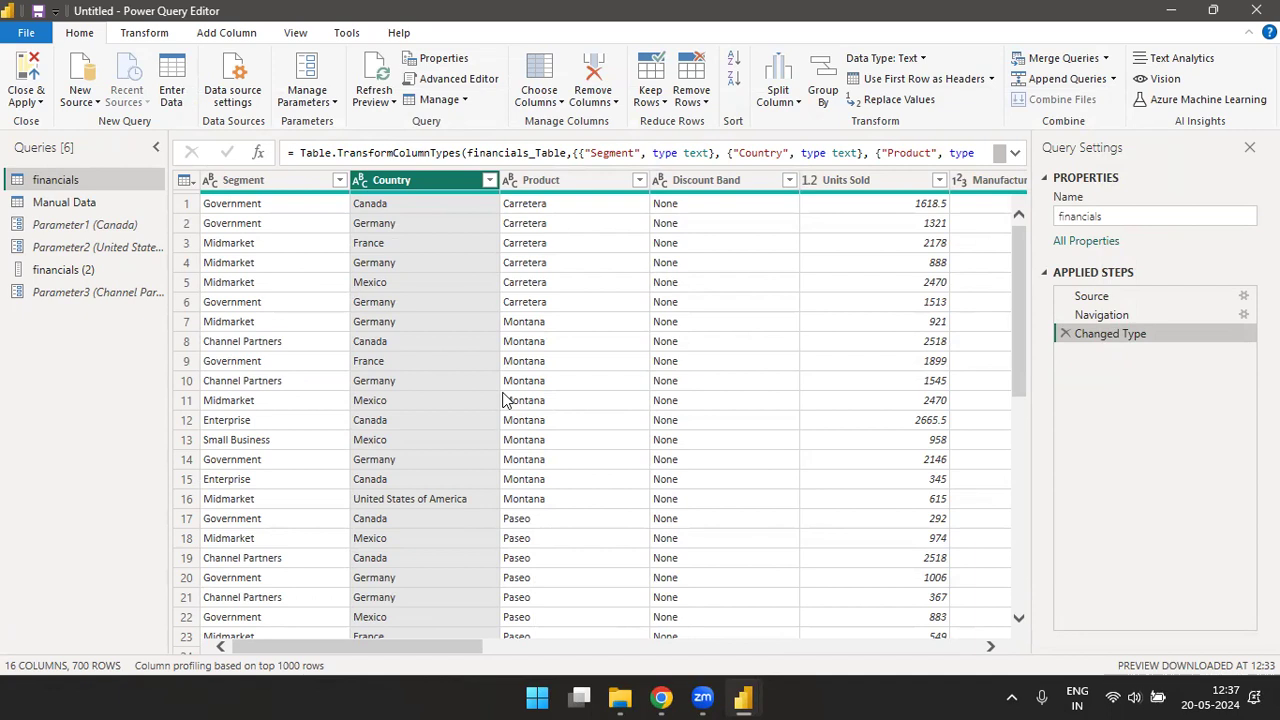
# - Reopen the financials query's code, review it from the Source function through the Changed Type line, and close the Advanced Editor
pyautogui.click(463, 83)
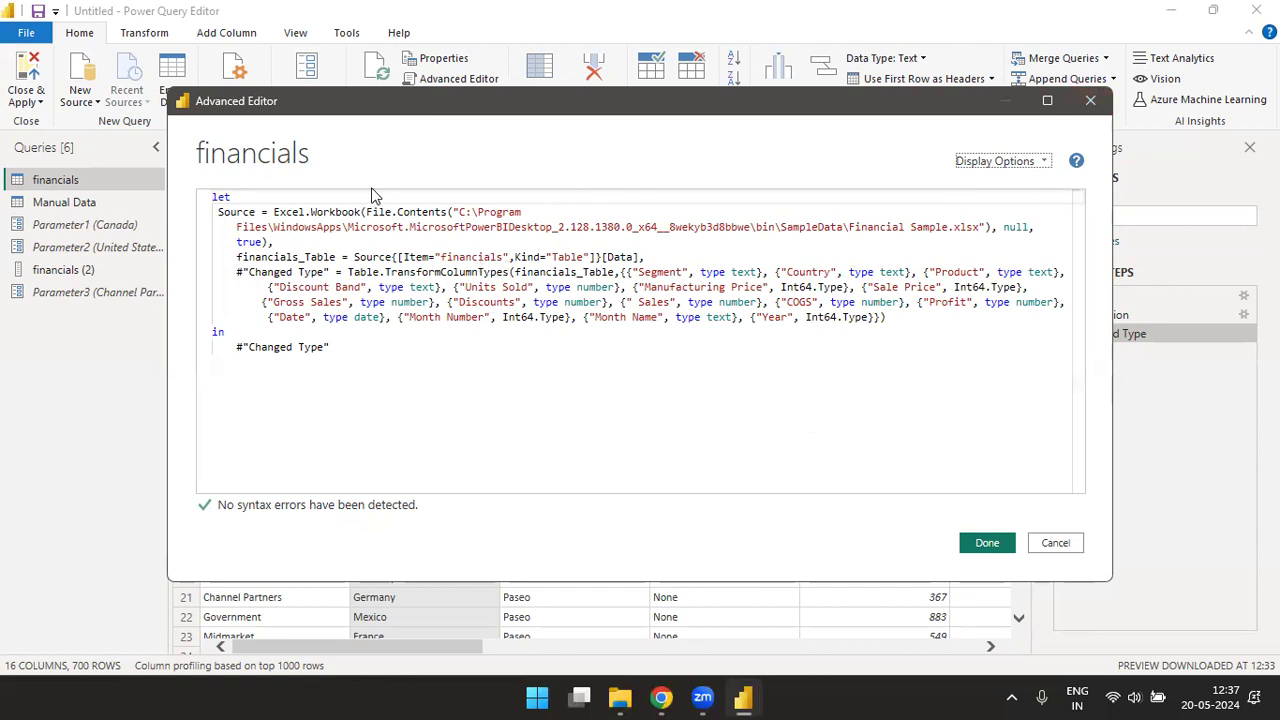
pyautogui.click(298, 226)
pyautogui.moveTo(274, 212); pyautogui.dragTo(811, 331)
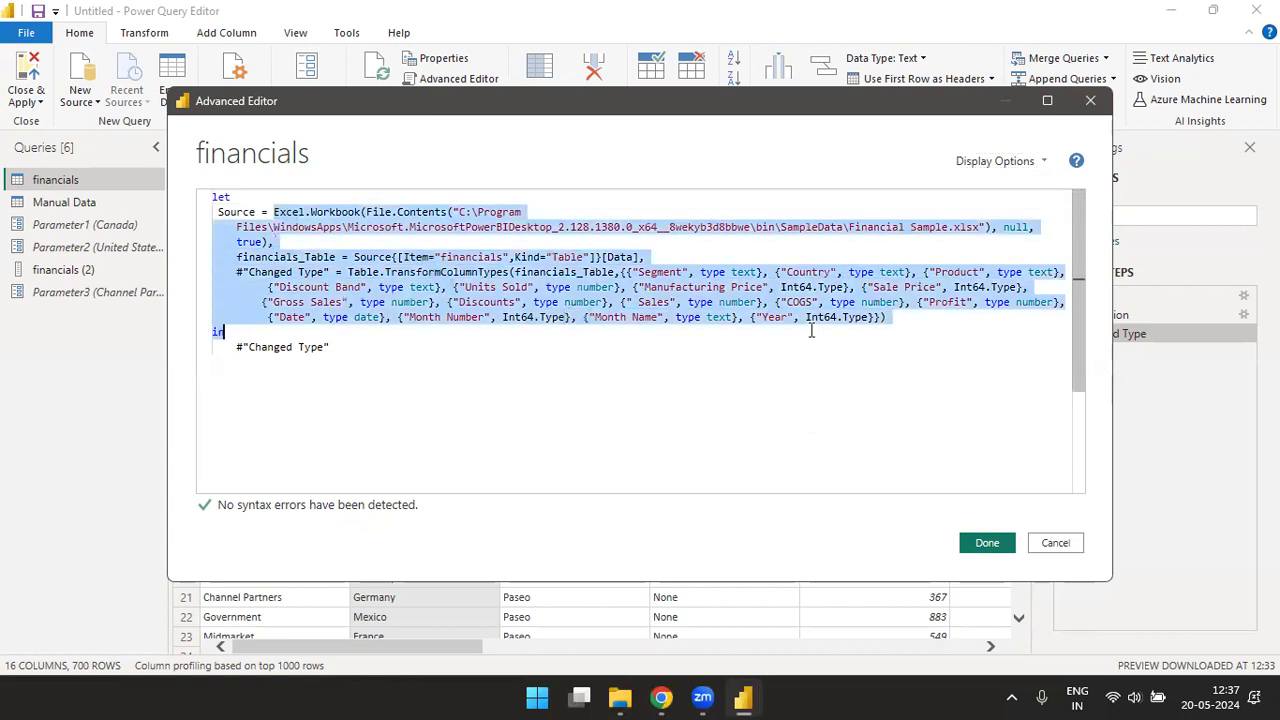
pyautogui.click(937, 328)
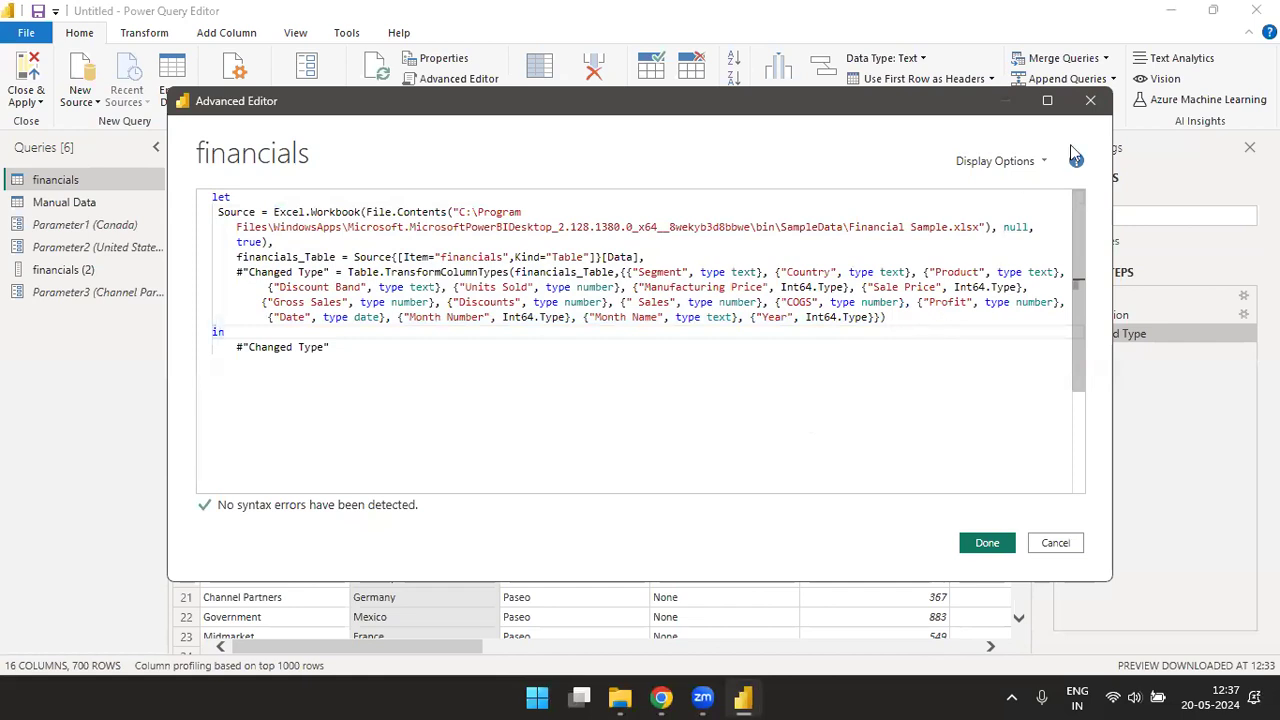
pyautogui.click(1090, 100)
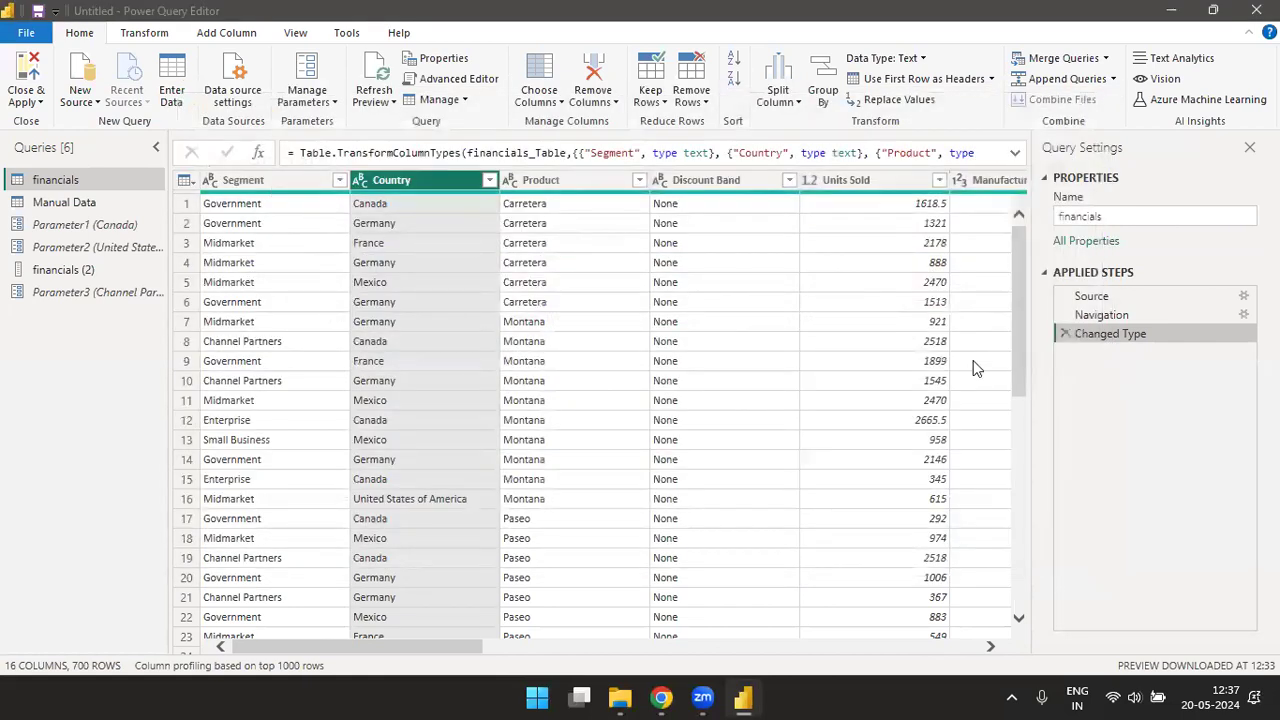
# - Move the Segment column between Country and Product, and open the financials query's code in the Advanced Editor
pyautogui.click(276, 173)
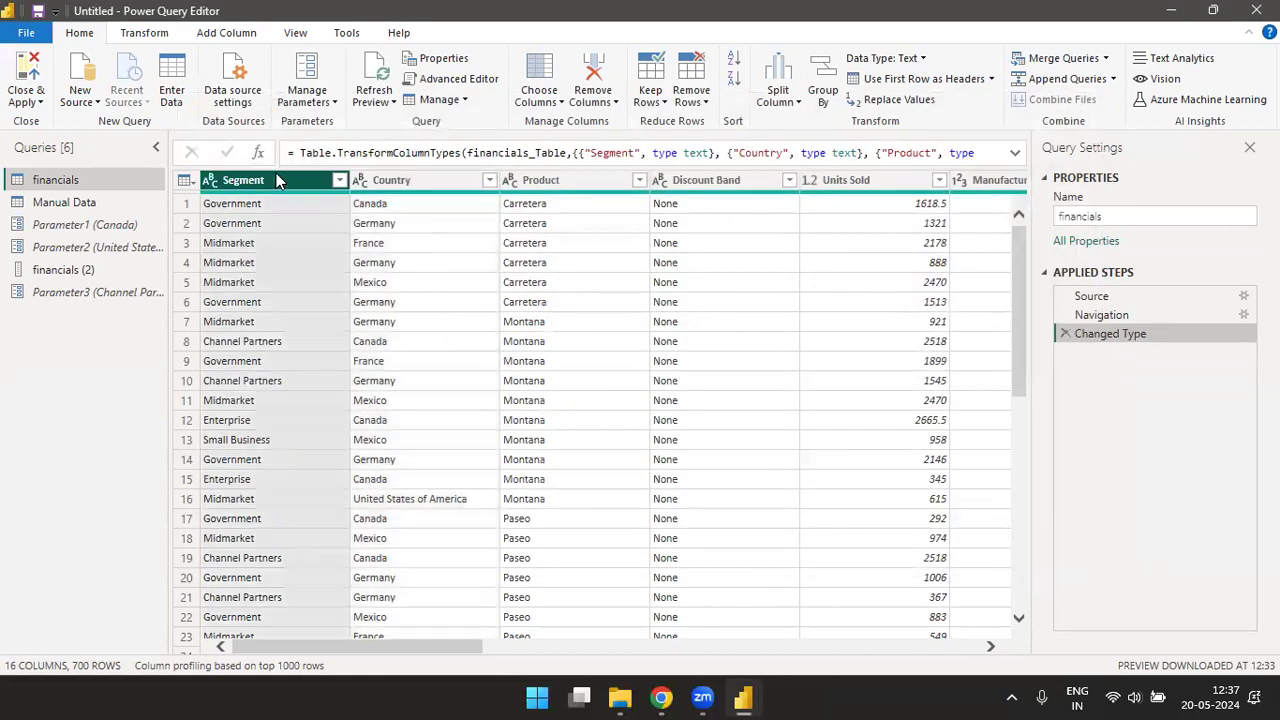
pyautogui.moveTo(276, 173); pyautogui.dragTo(590, 172)
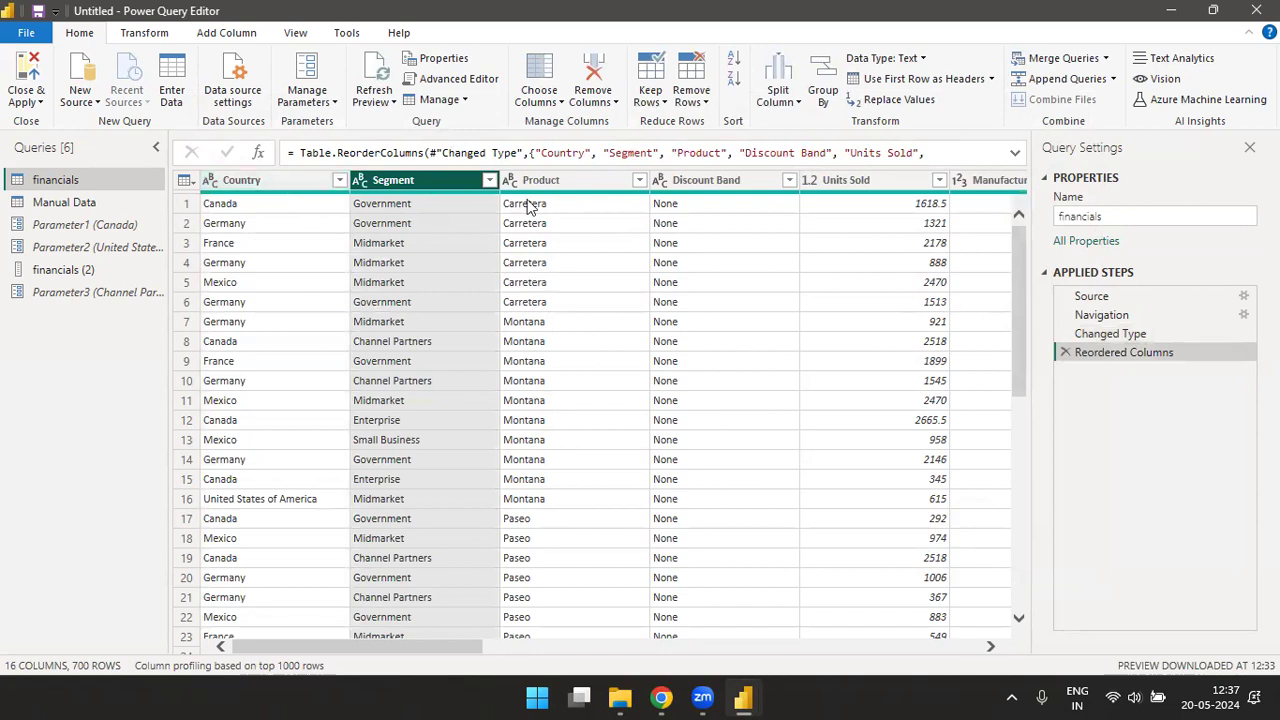
pyautogui.click(470, 79)
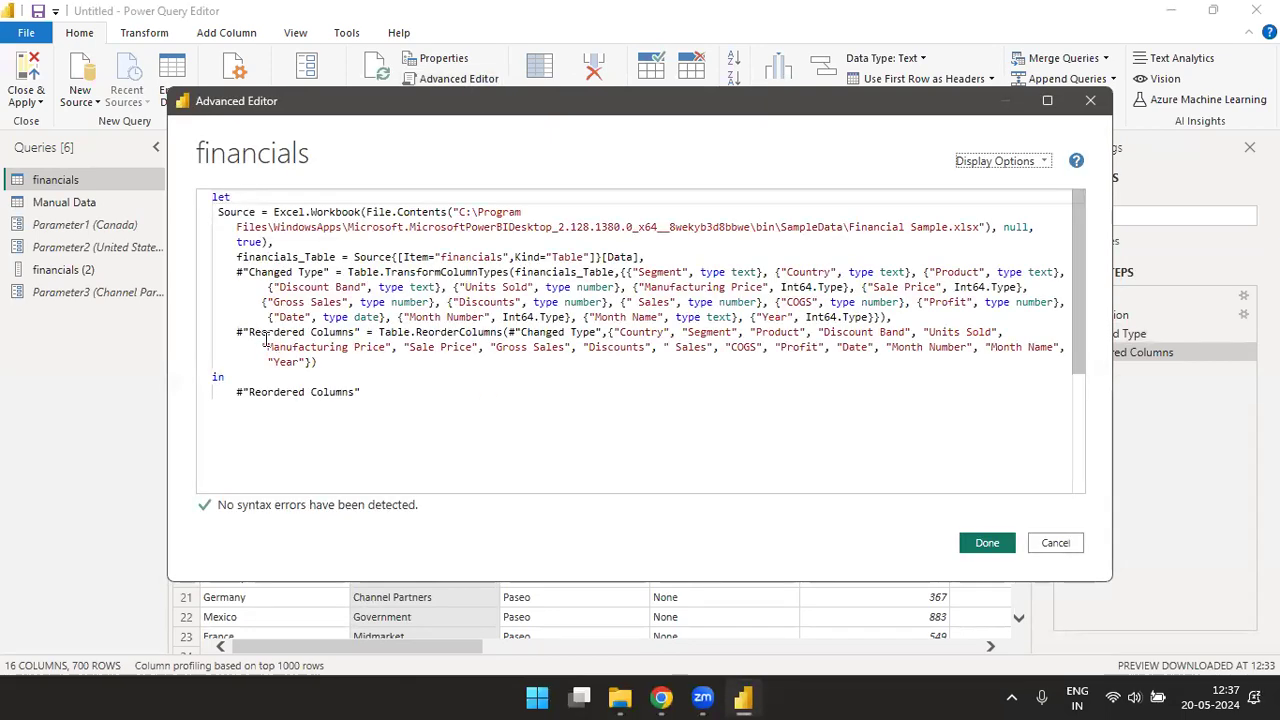
# - Compare the column order in the Reordered Columns line with Segment's place in the Changed Type line, and close the Advanced Editor
pyautogui.moveTo(249, 332); pyautogui.dragTo(356, 332)
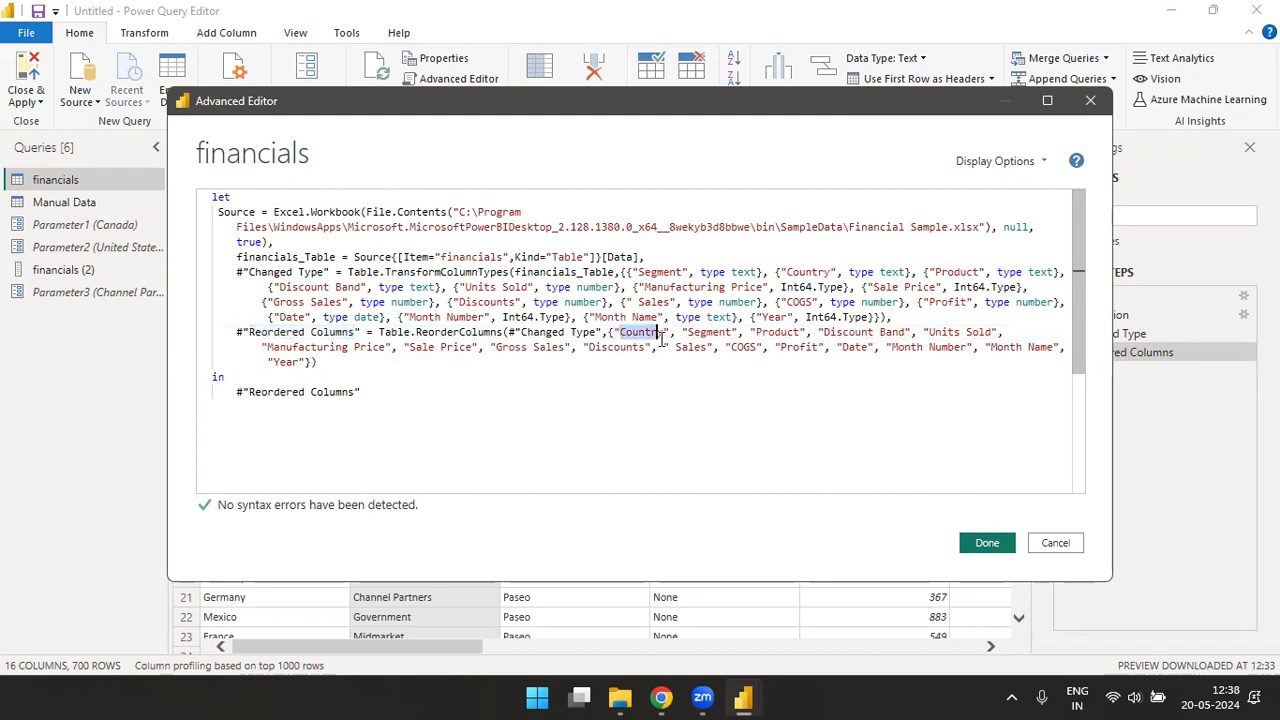
pyautogui.moveTo(756, 331); pyautogui.dragTo(880, 345)
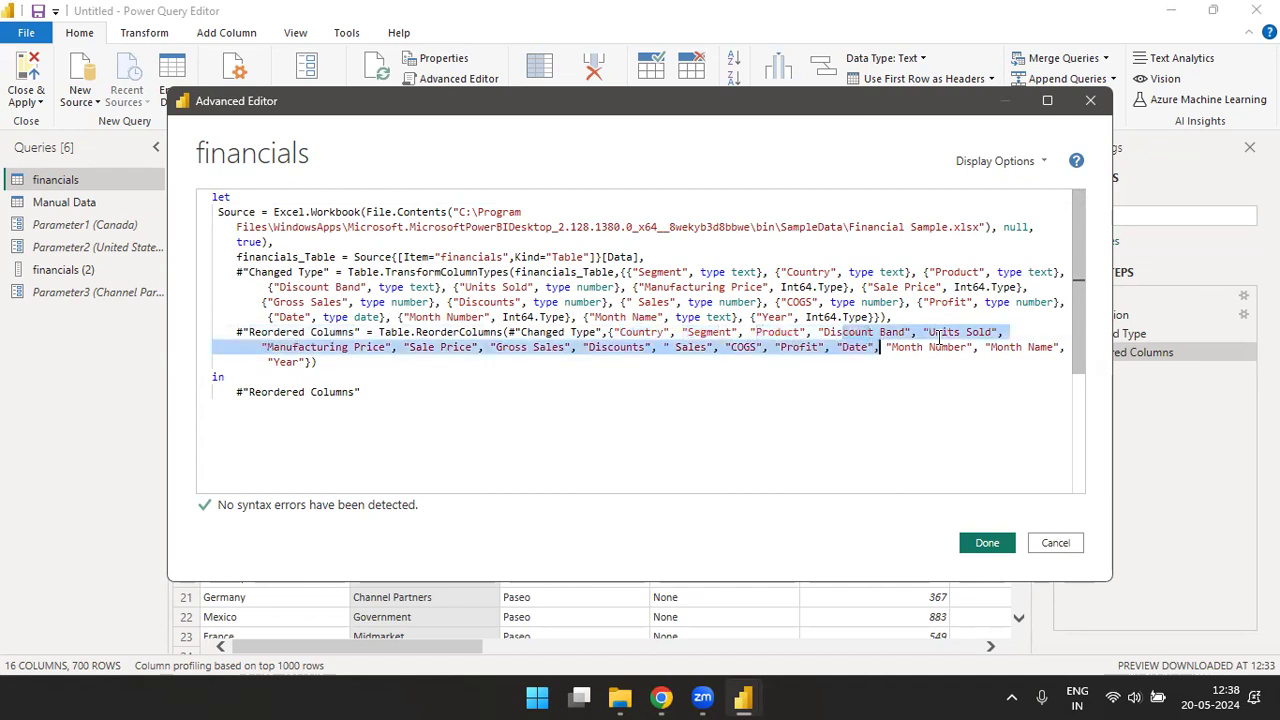
pyautogui.click(974, 343)
pyautogui.moveTo(622, 331); pyautogui.dragTo(738, 336)
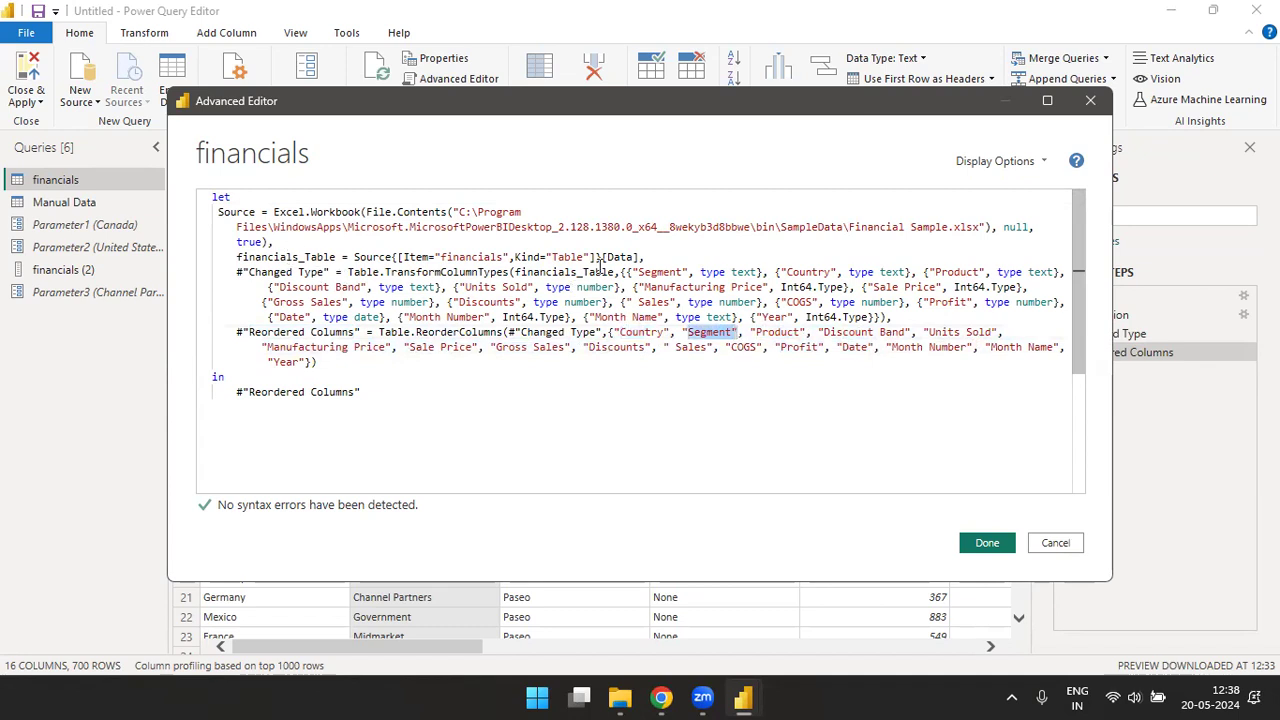
pyautogui.moveTo(634, 271); pyautogui.dragTo(688, 266)
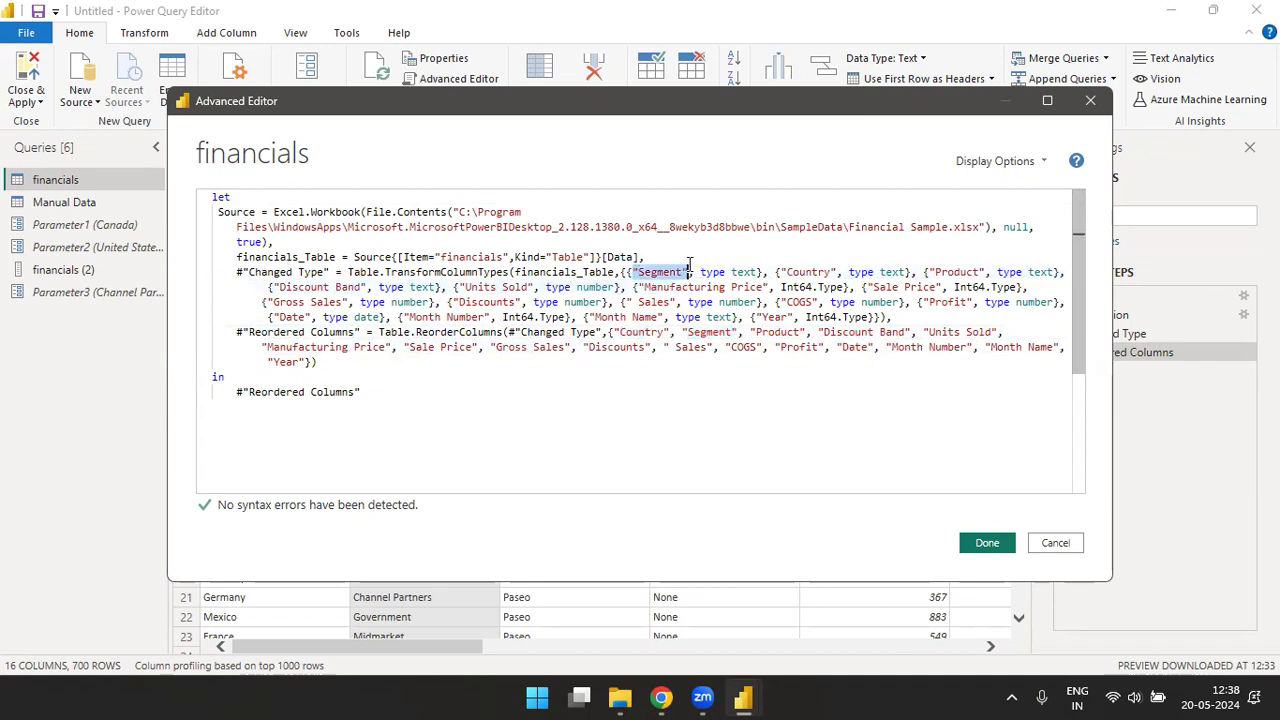
pyautogui.click(690, 296)
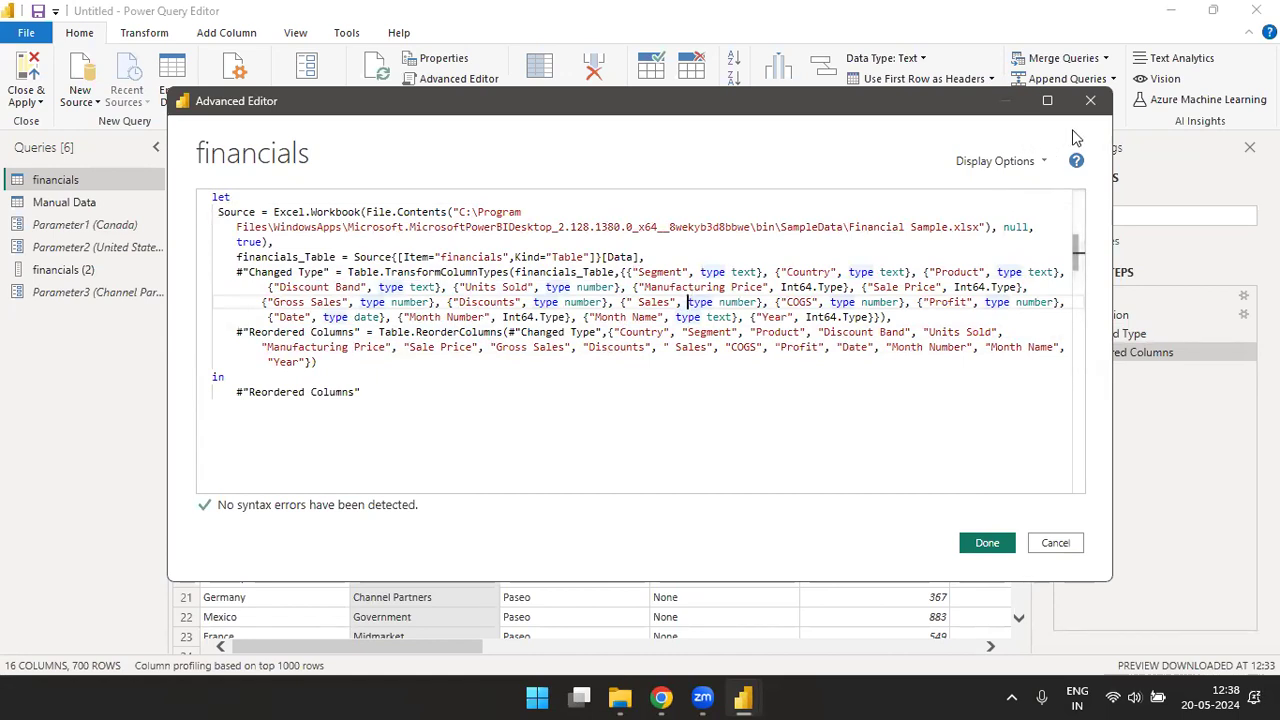
pyautogui.click(1090, 100)
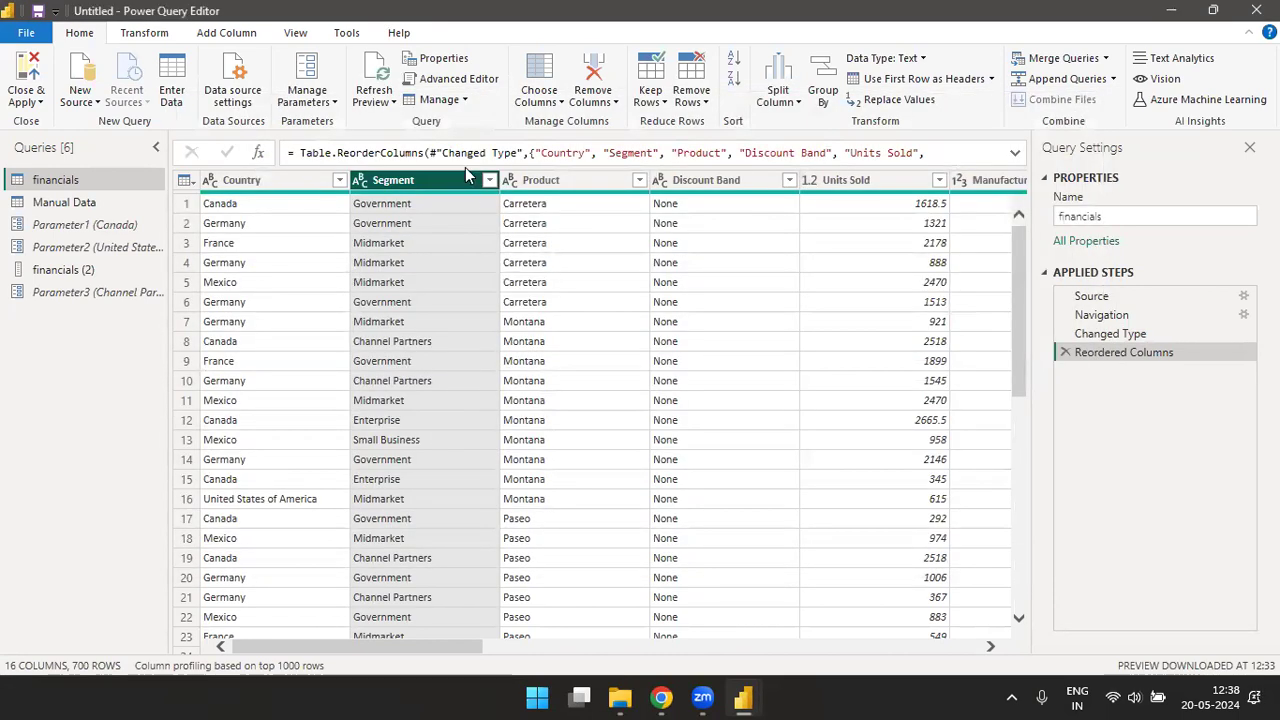
# - Duplicate the financials query
pyautogui.click(462, 100)
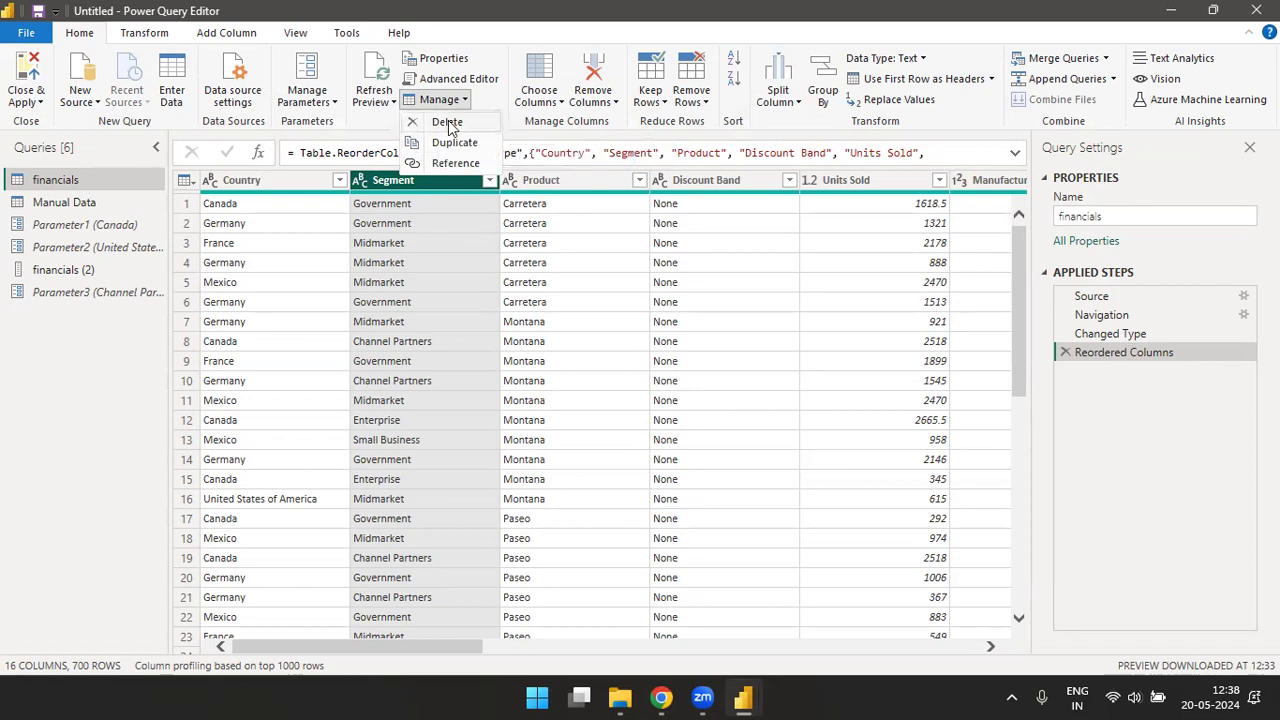
pyautogui.rightClick(91, 181)
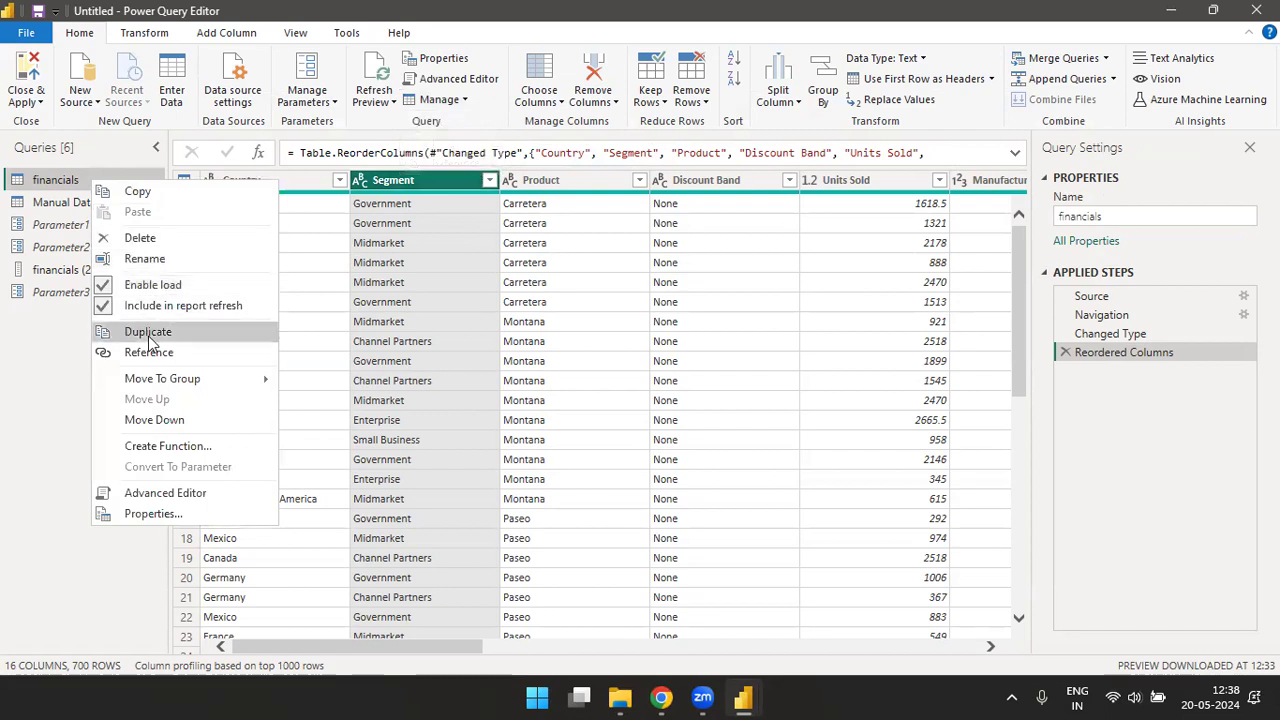
pyautogui.click(70, 185)
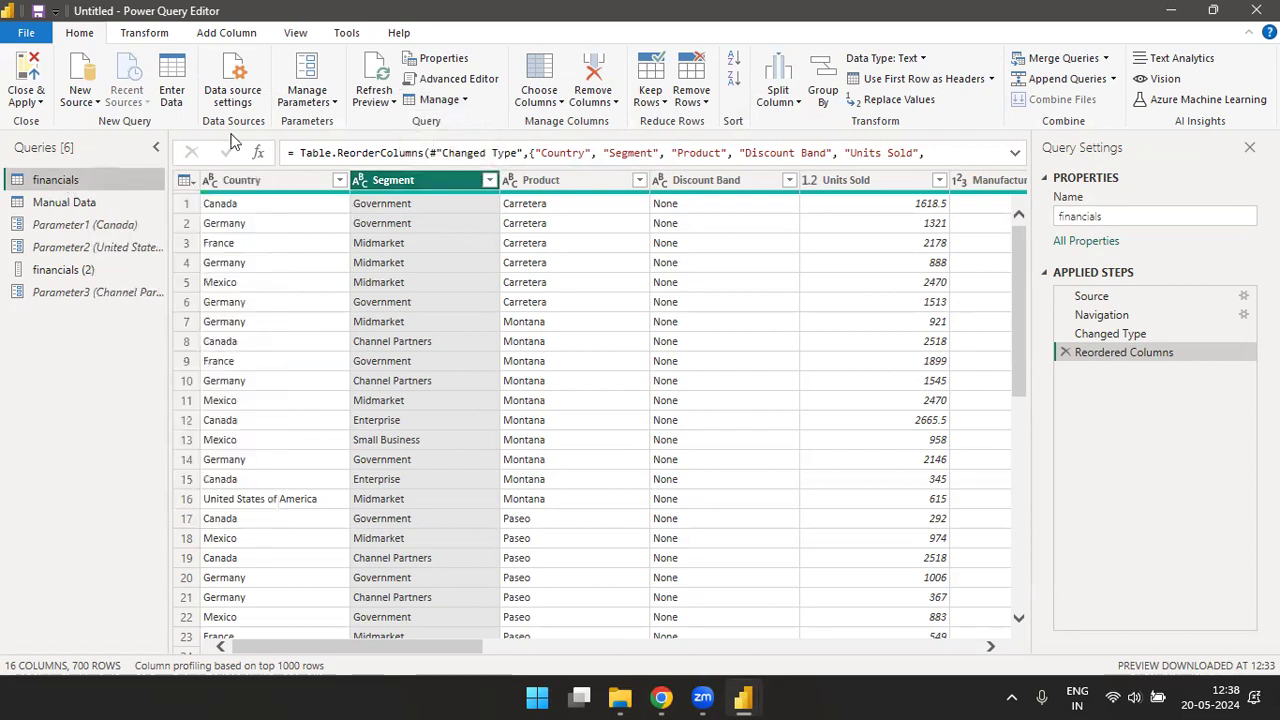
pyautogui.click(395, 103)
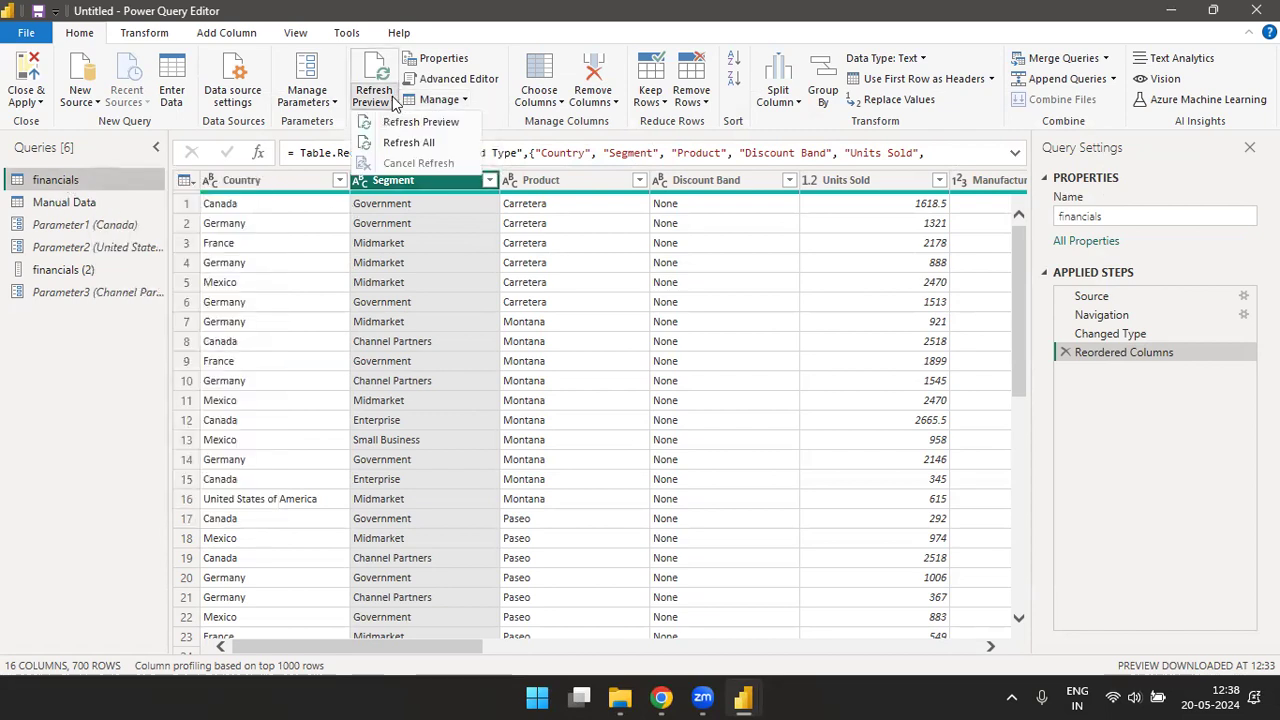
pyautogui.click(462, 104)
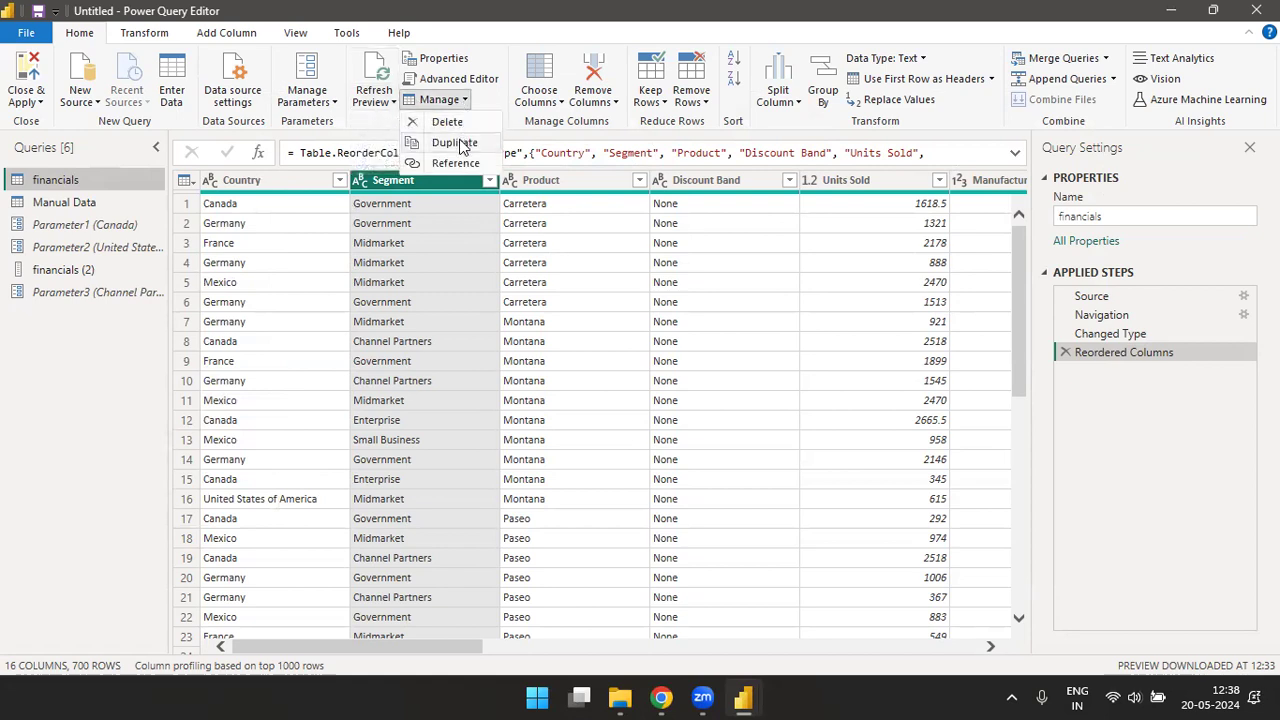
pyautogui.click(455, 143)
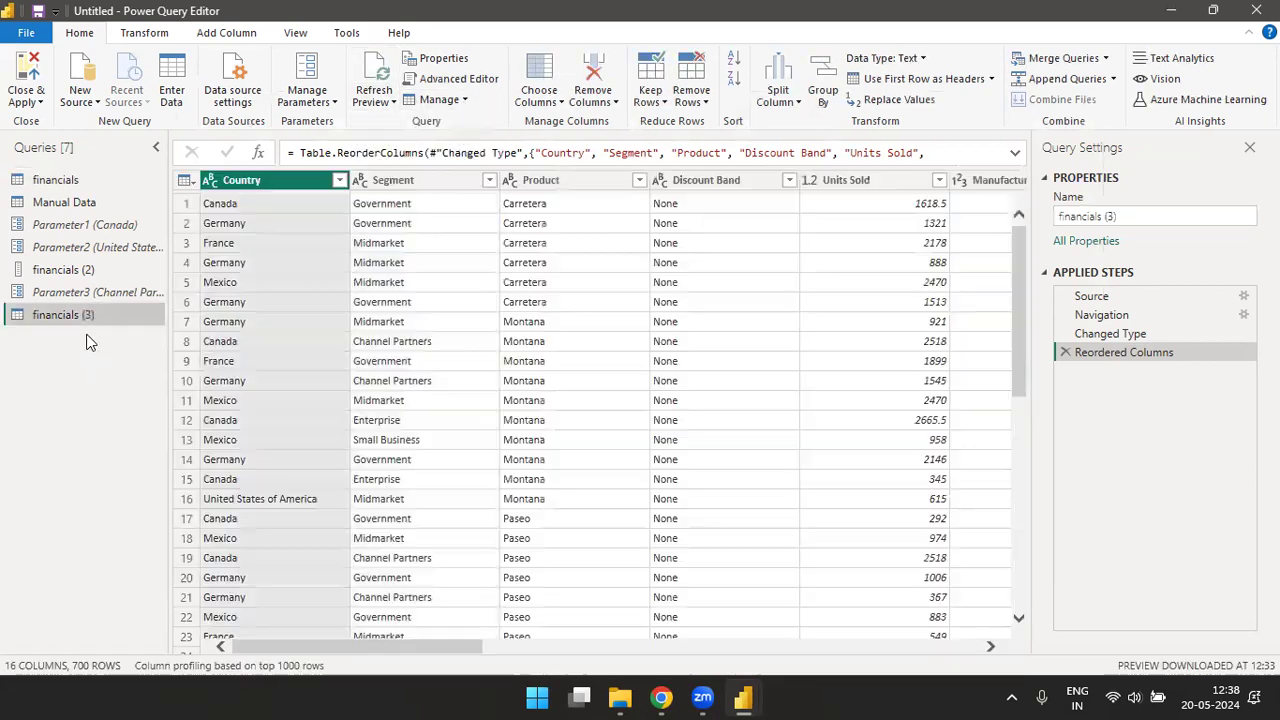
# - In the original financials query, remove the Country column and all other columns except Segment
pyautogui.click(66, 184)
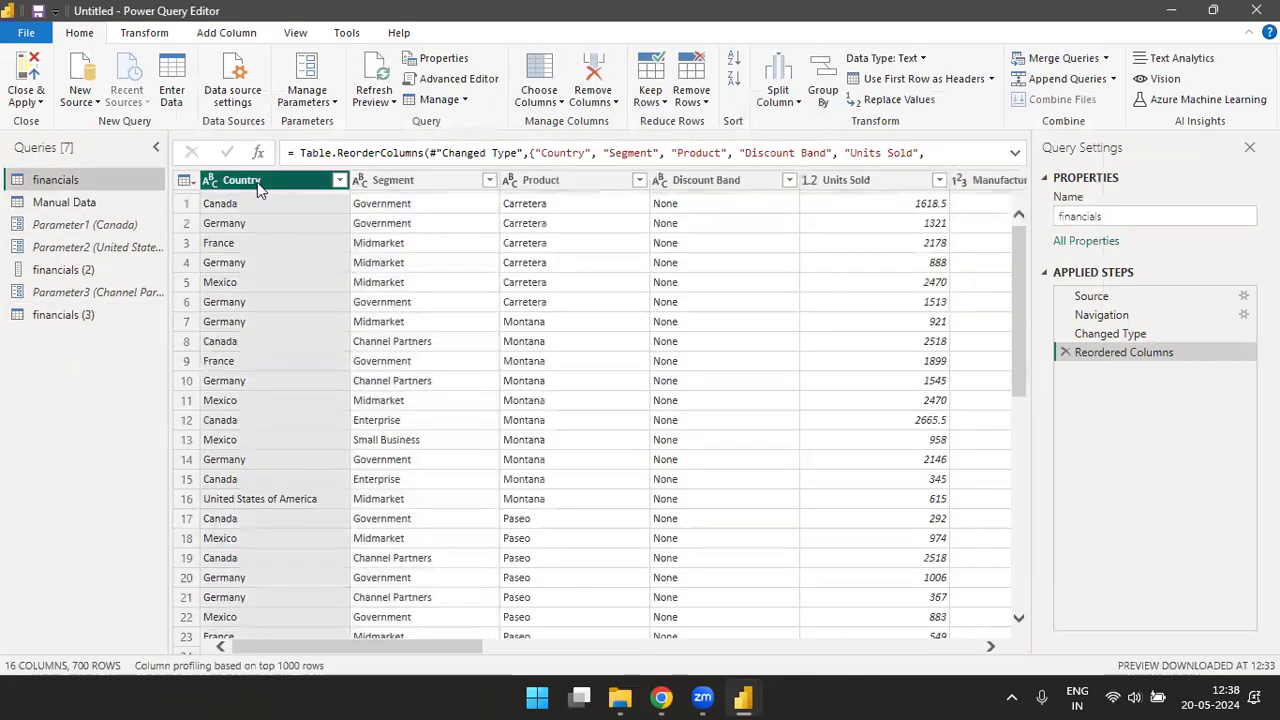
pyautogui.rightClick(257, 182)
pyautogui.click(305, 220)
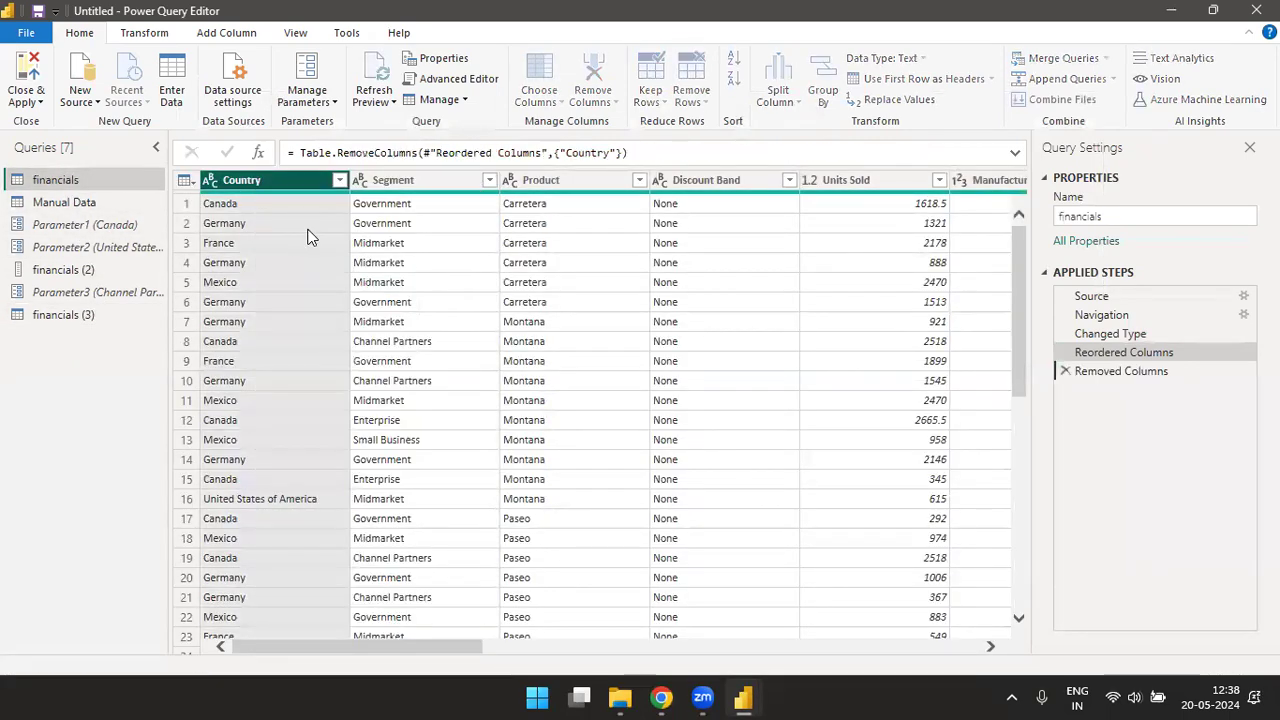
pyautogui.rightClick(265, 185)
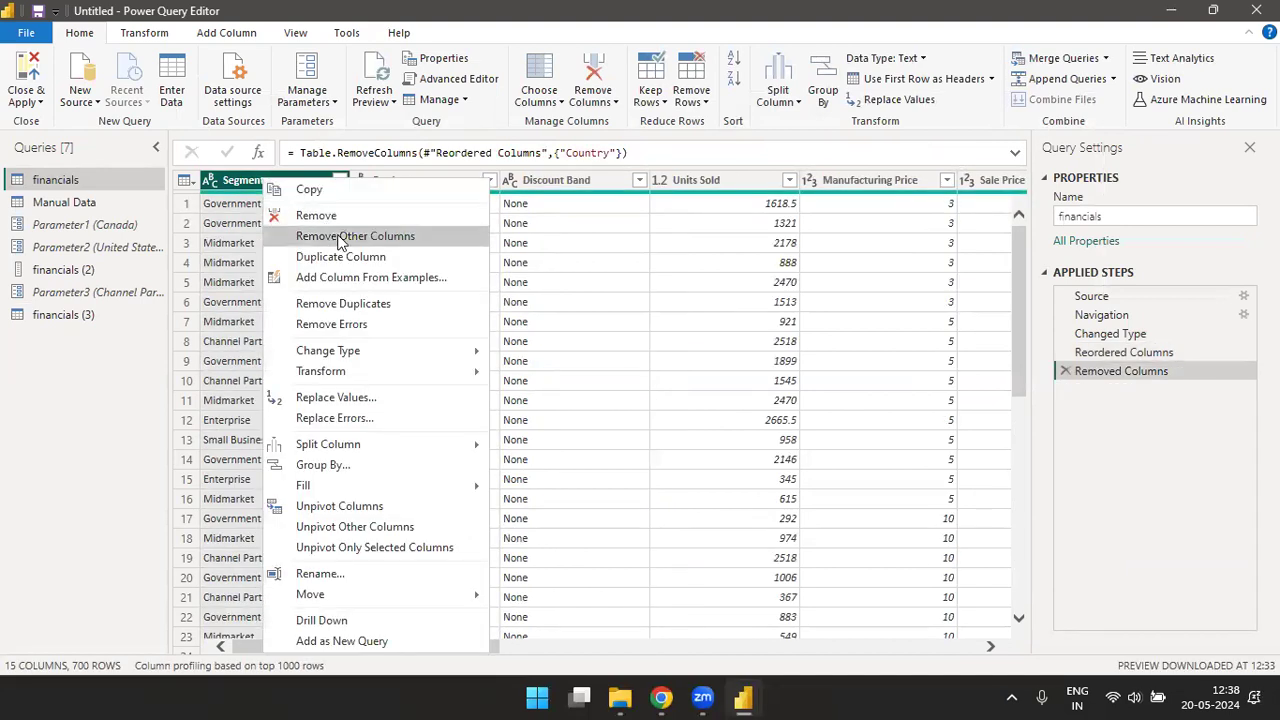
pyautogui.click(377, 244)
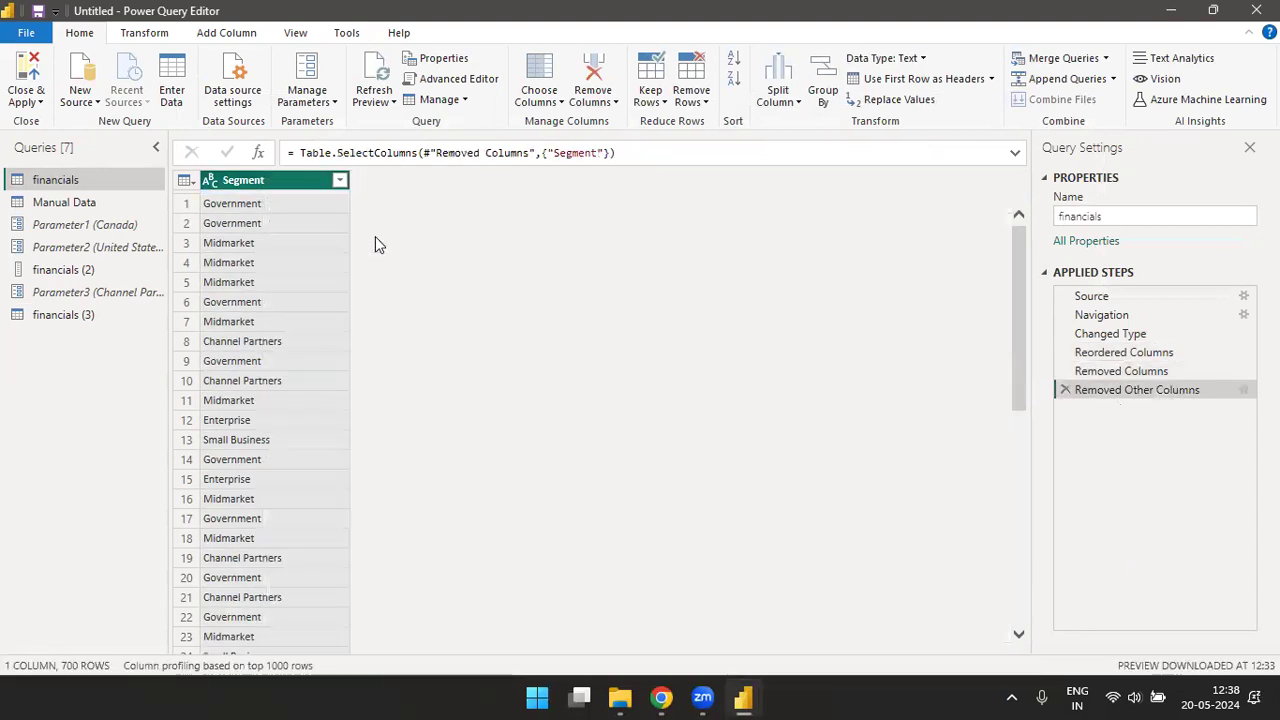
# - Check the duplicate financials (3) query, and delete the Removed Other Columns and Removed Columns steps from the original financials query
pyautogui.click(72, 316)
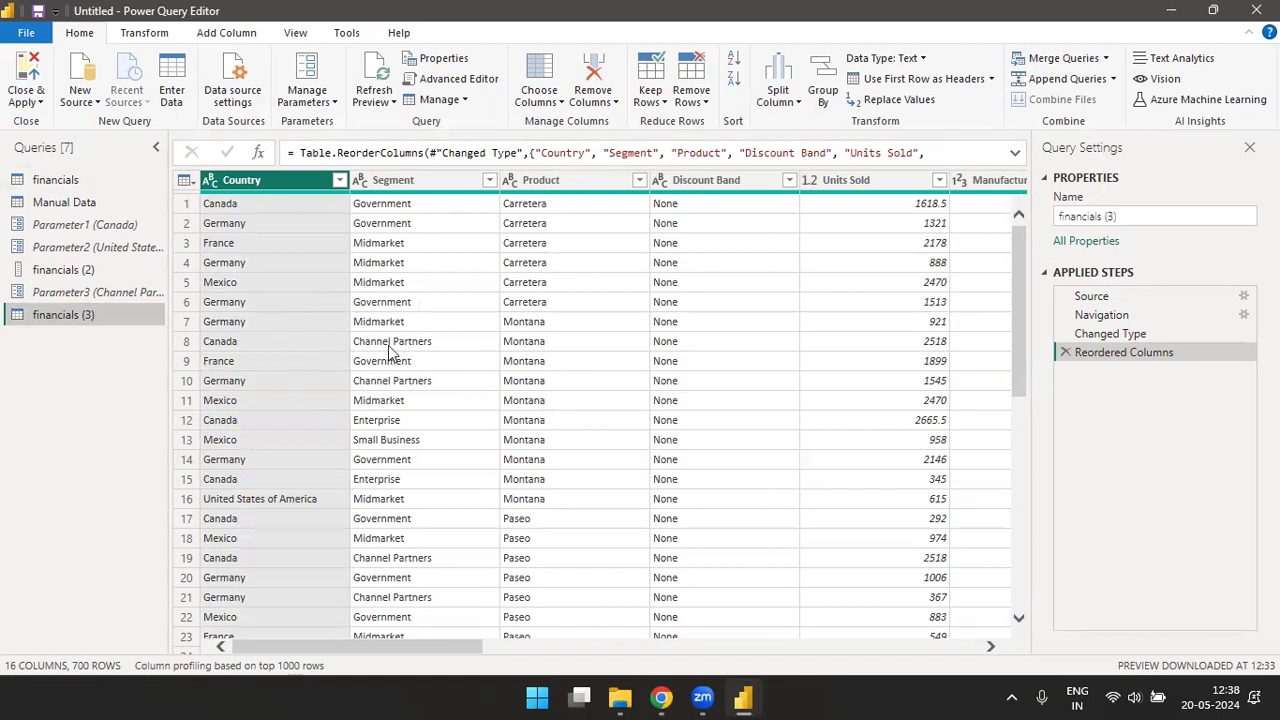
pyautogui.click(52, 180)
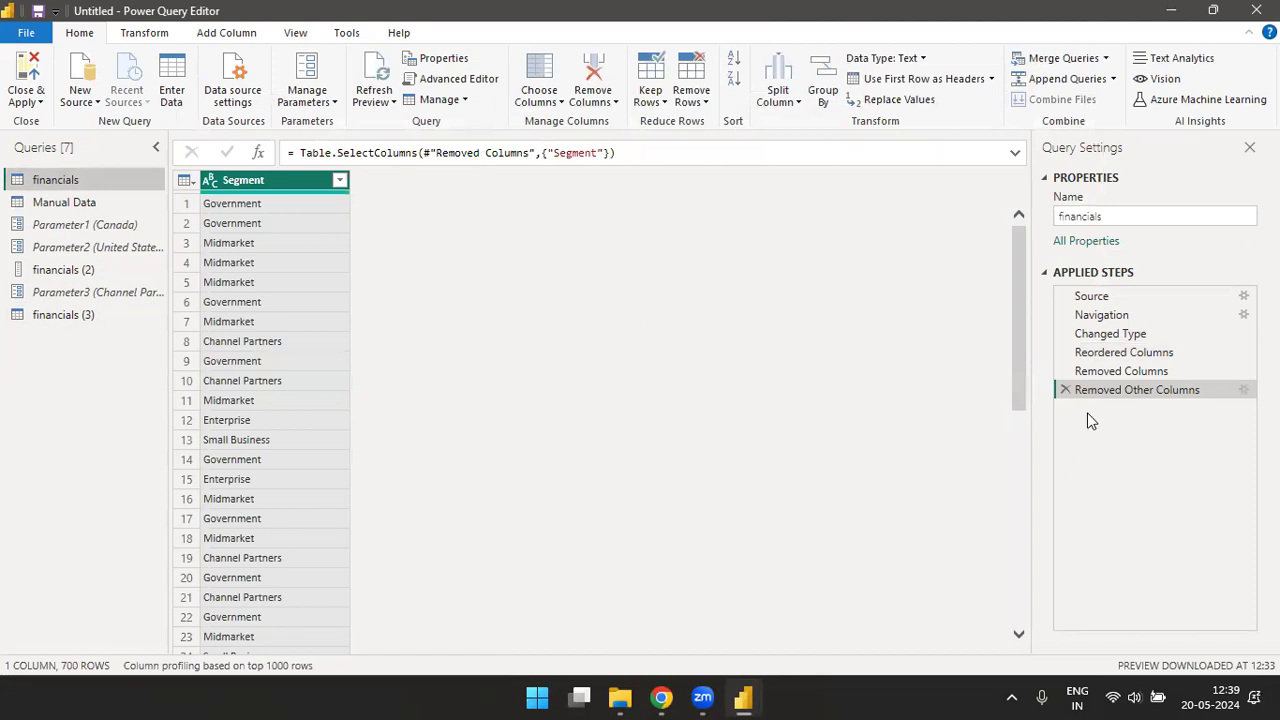
pyautogui.click(1065, 390)
pyautogui.click(1065, 371)
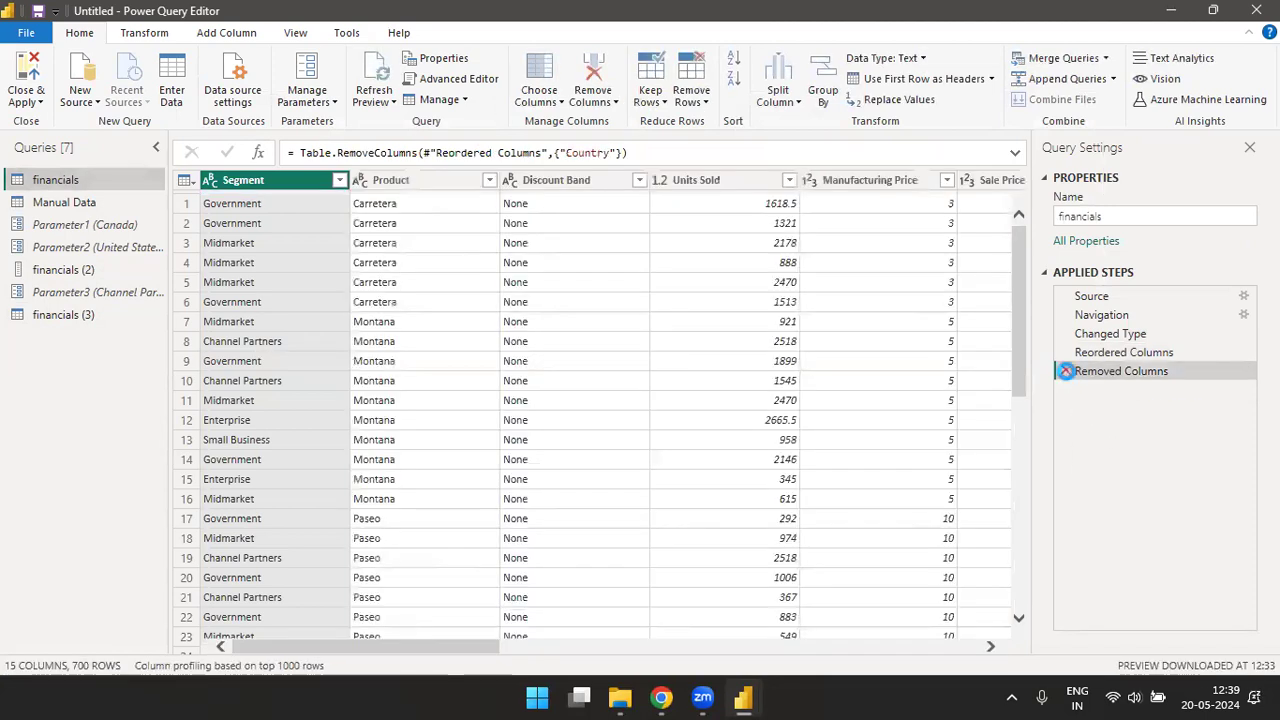
# - Create a new query that references the financials query
pyautogui.click(463, 101)
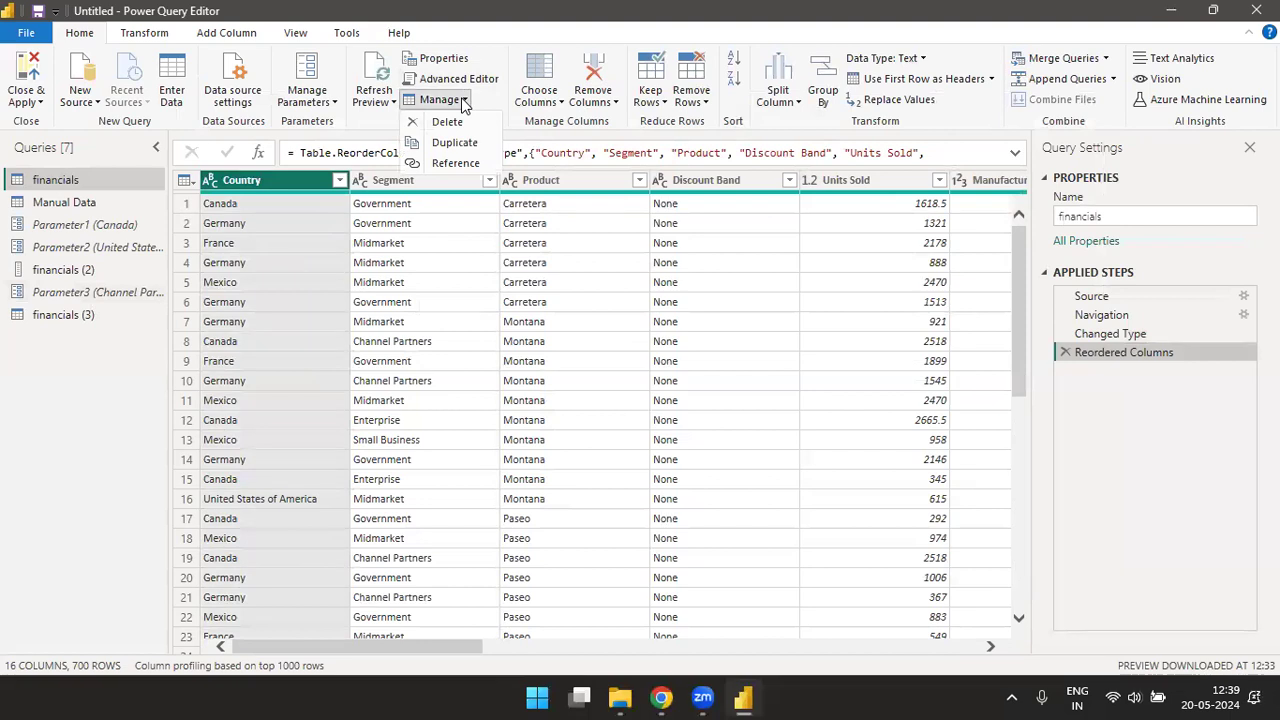
pyautogui.click(456, 164)
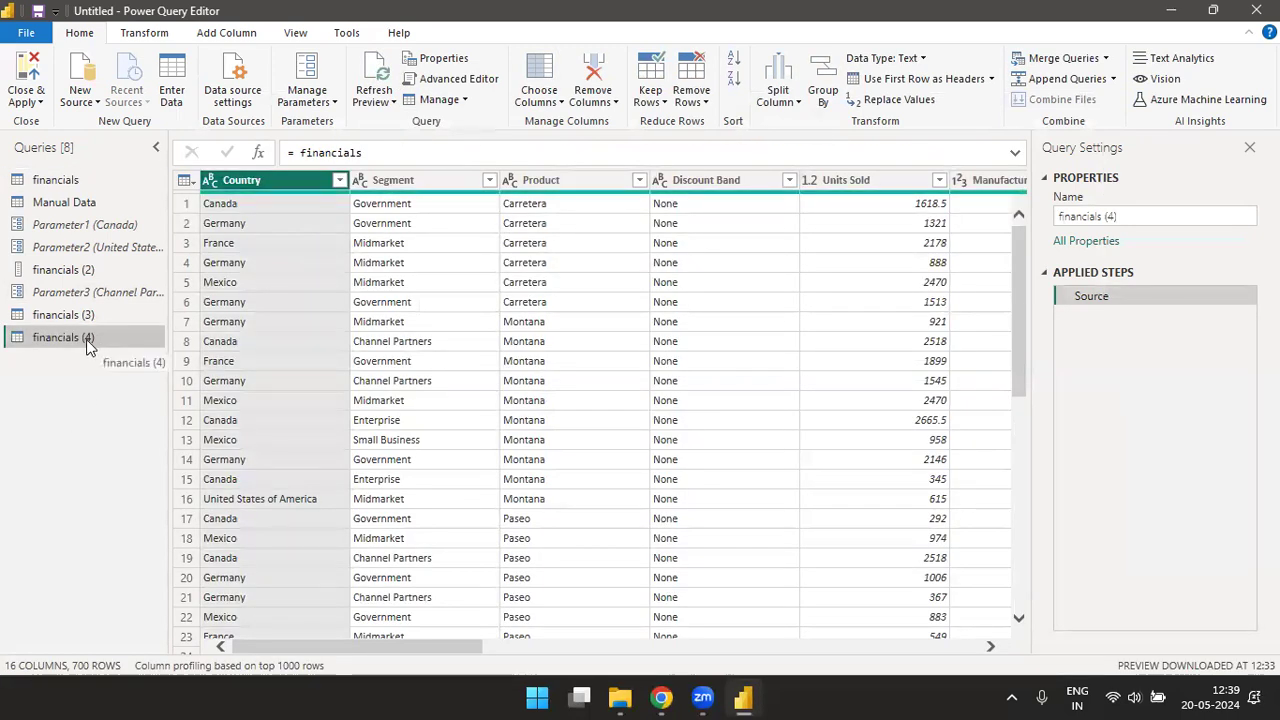
# - Remove all columns except Segment in the original financials query, and compare the duplicate financials (3) with the reference financials (4)
pyautogui.click(60, 180)
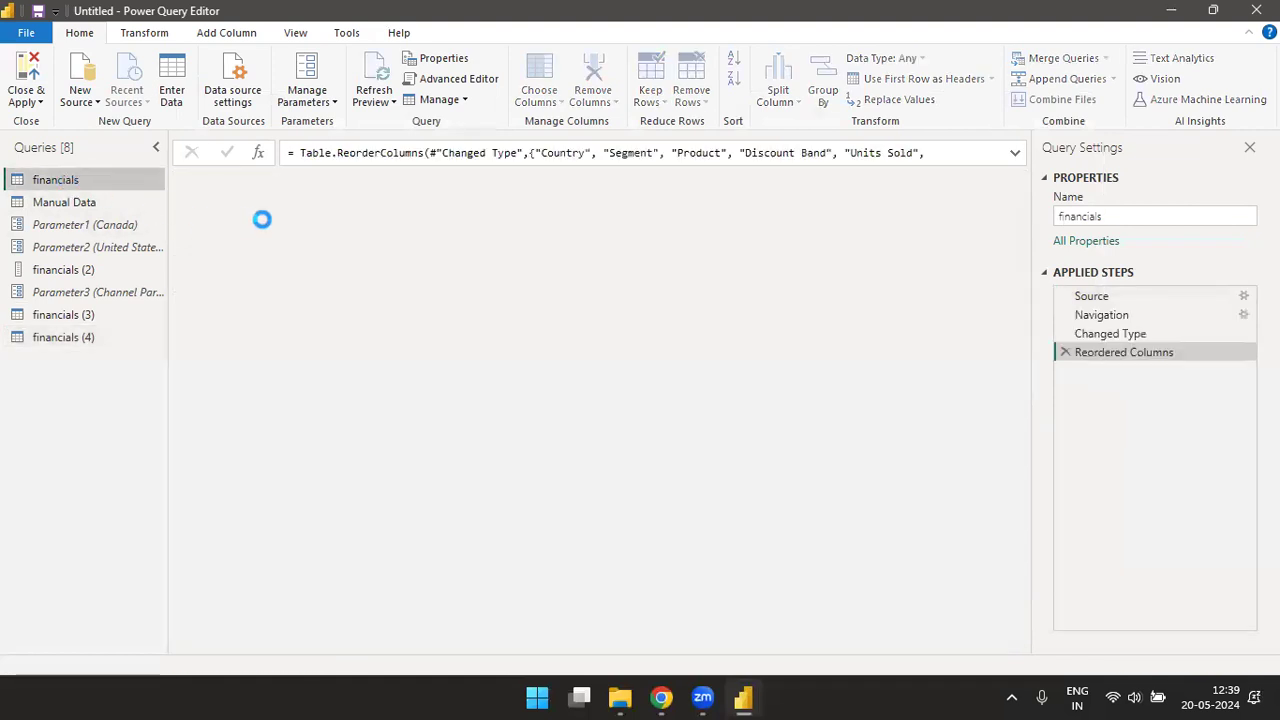
pyautogui.rightClick(381, 184)
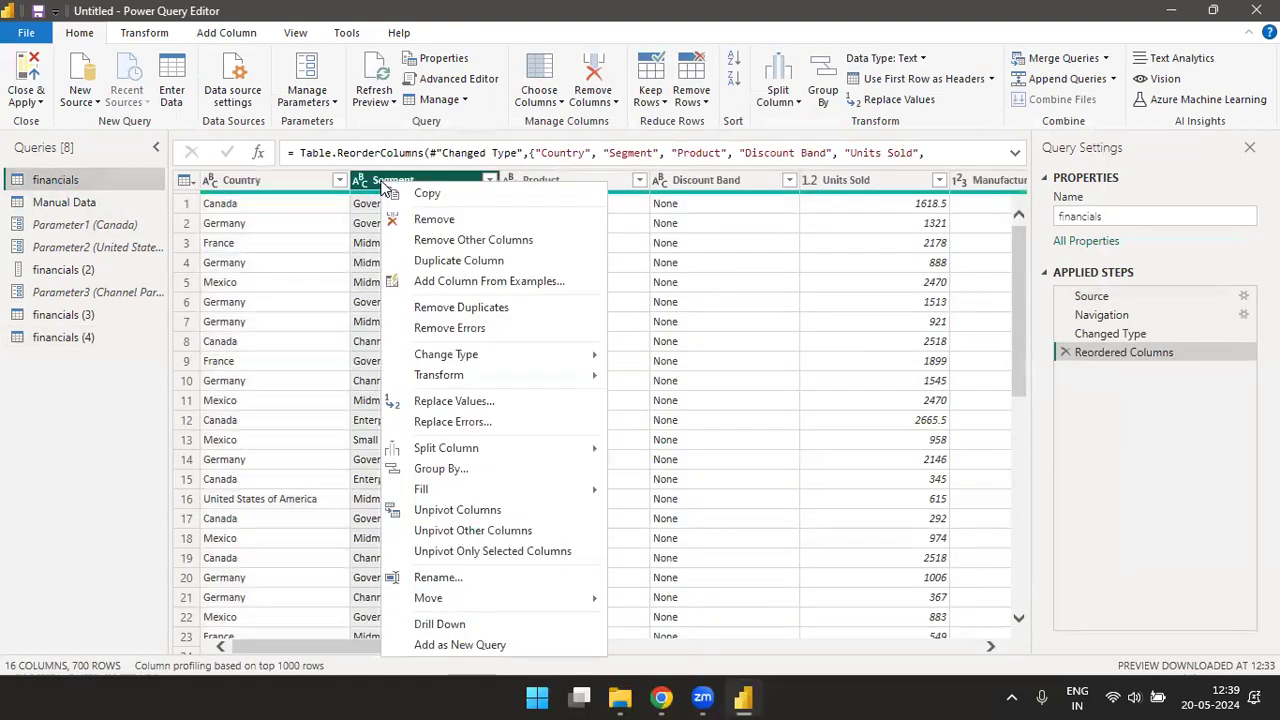
pyautogui.click(473, 243)
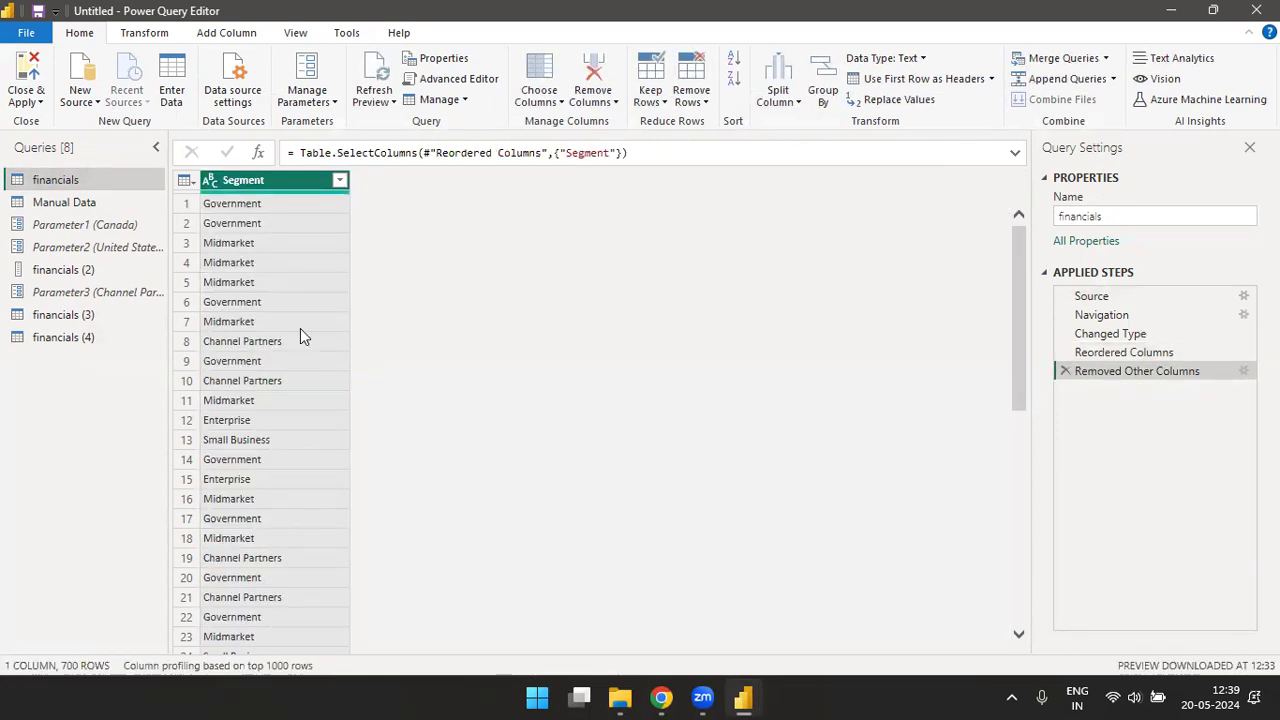
pyautogui.click(84, 316)
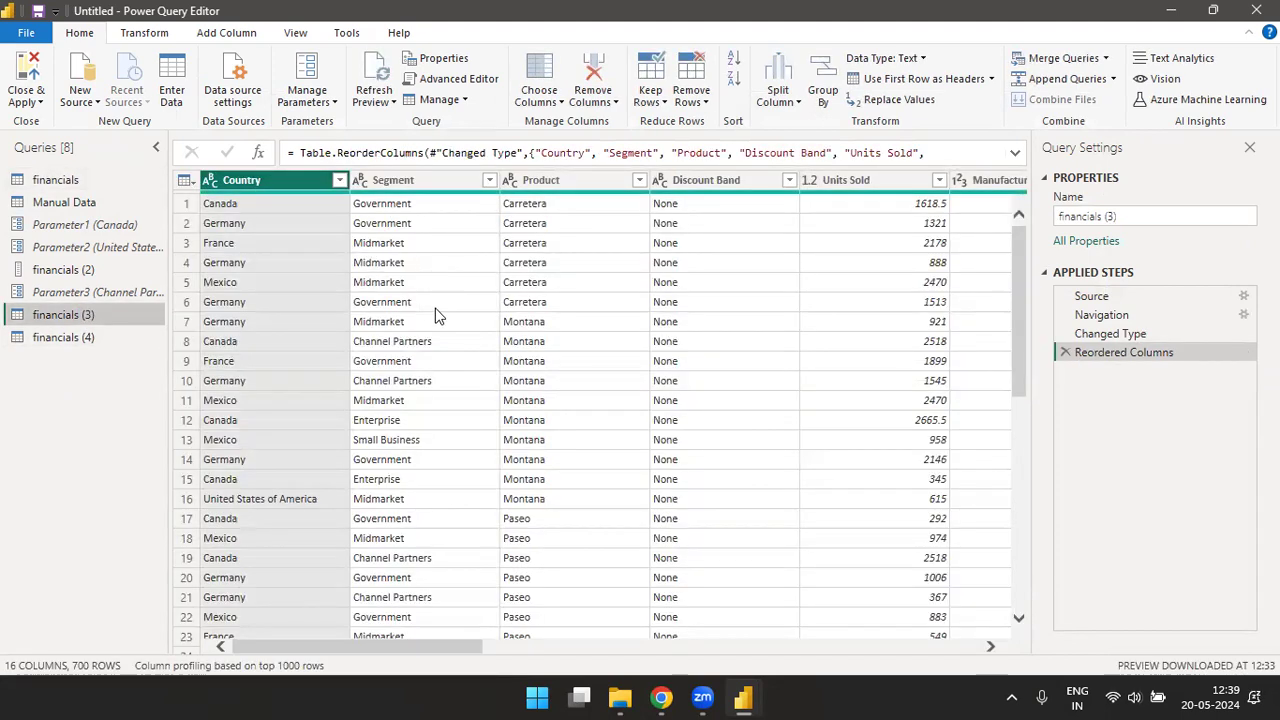
pyautogui.click(86, 338)
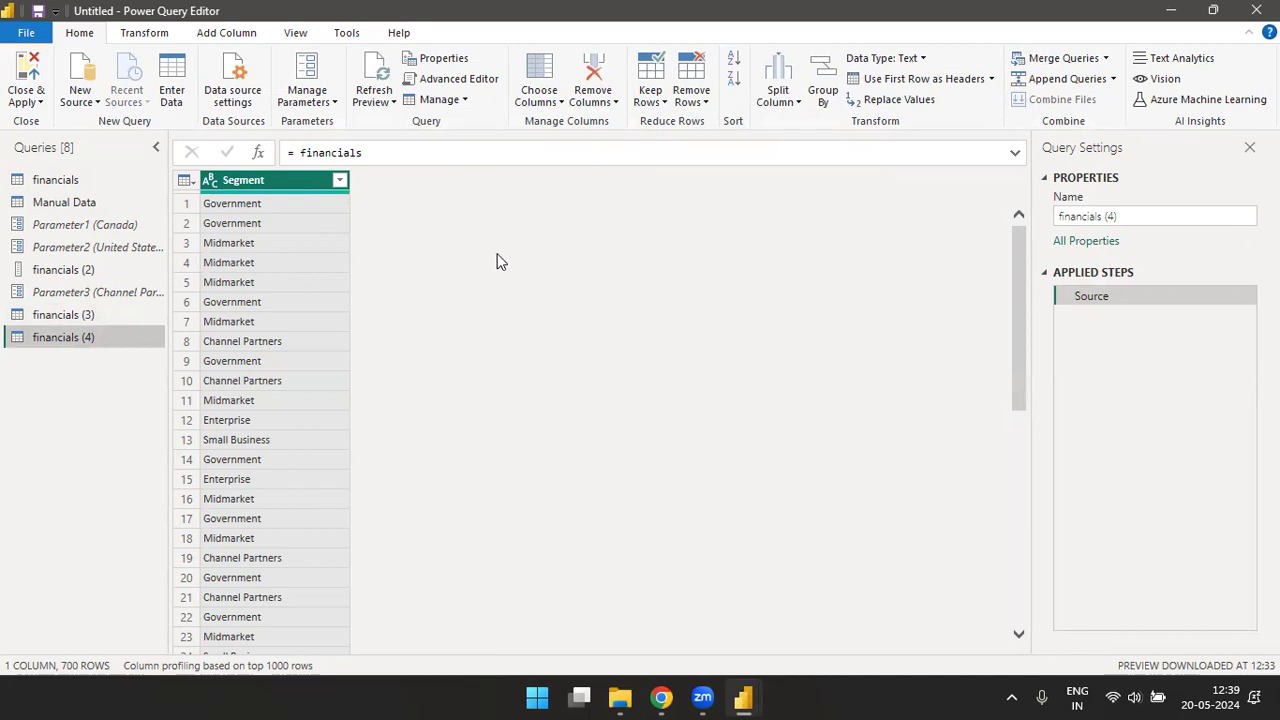
# - Delete the Removed Other Columns step from the original financials query and check the referenced financials (4) query
pyautogui.click(58, 182)
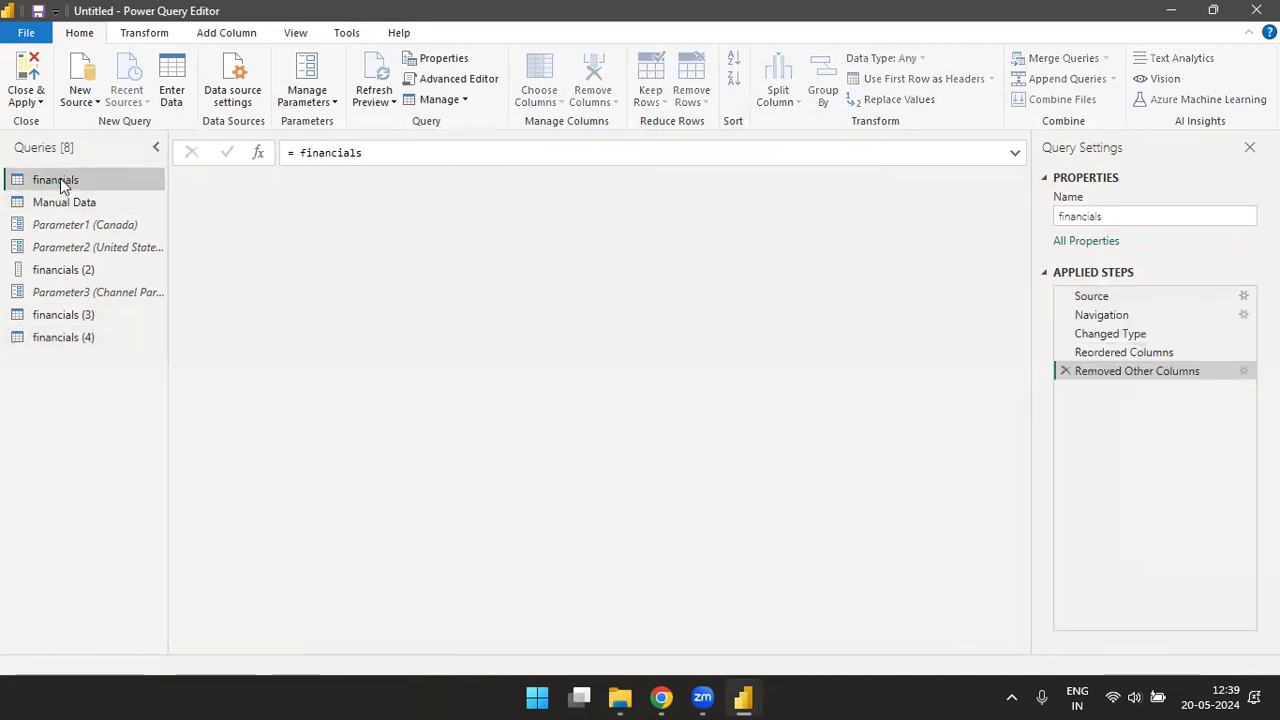
pyautogui.click(1066, 372)
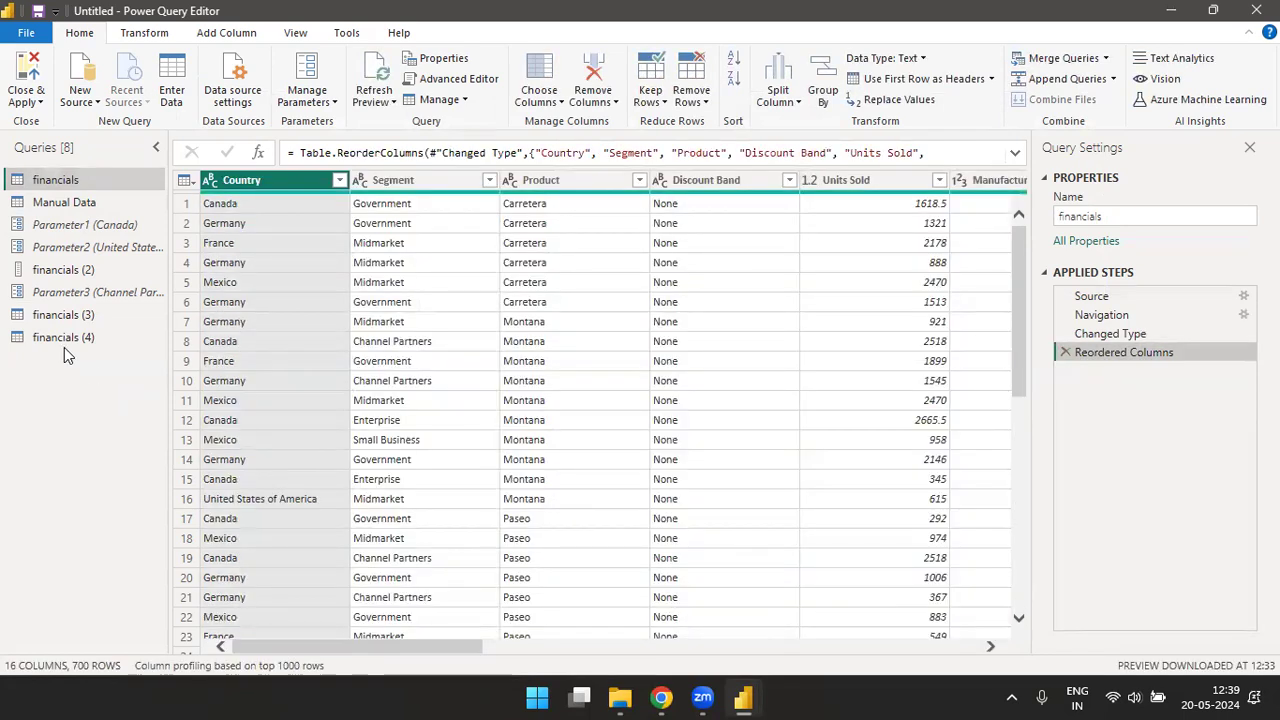
pyautogui.click(63, 340)
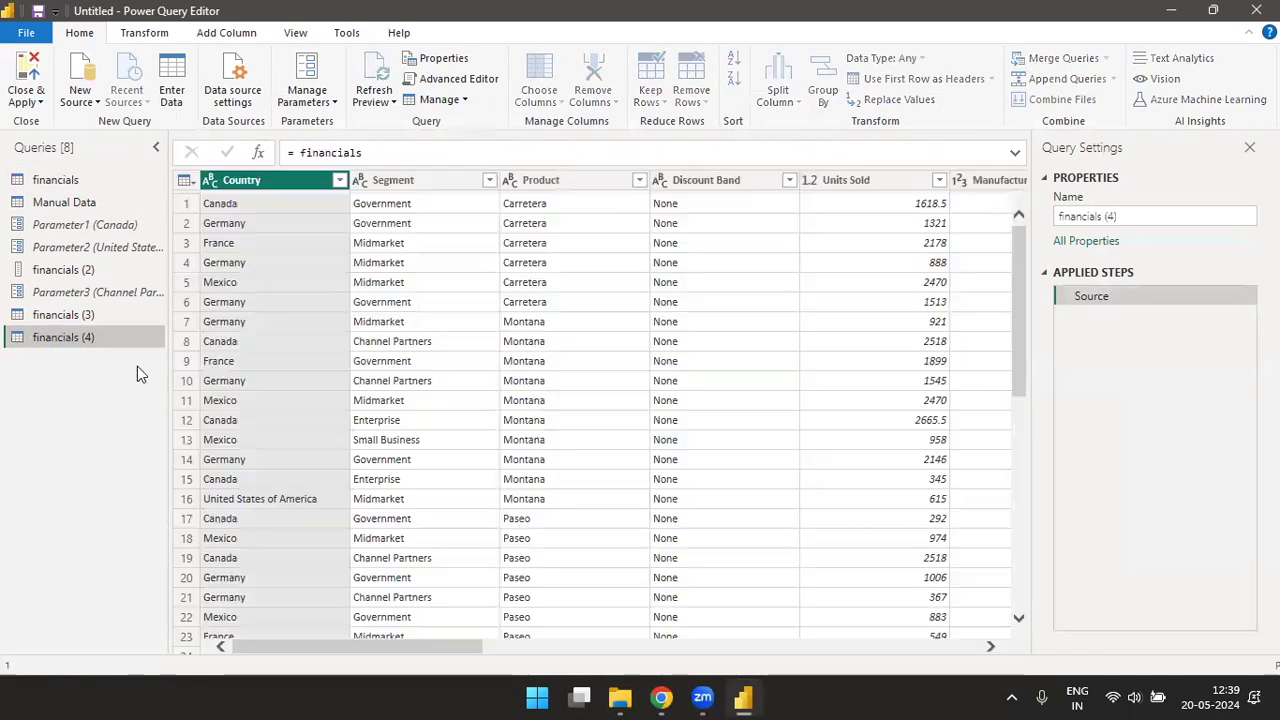
pyautogui.click(62, 180)
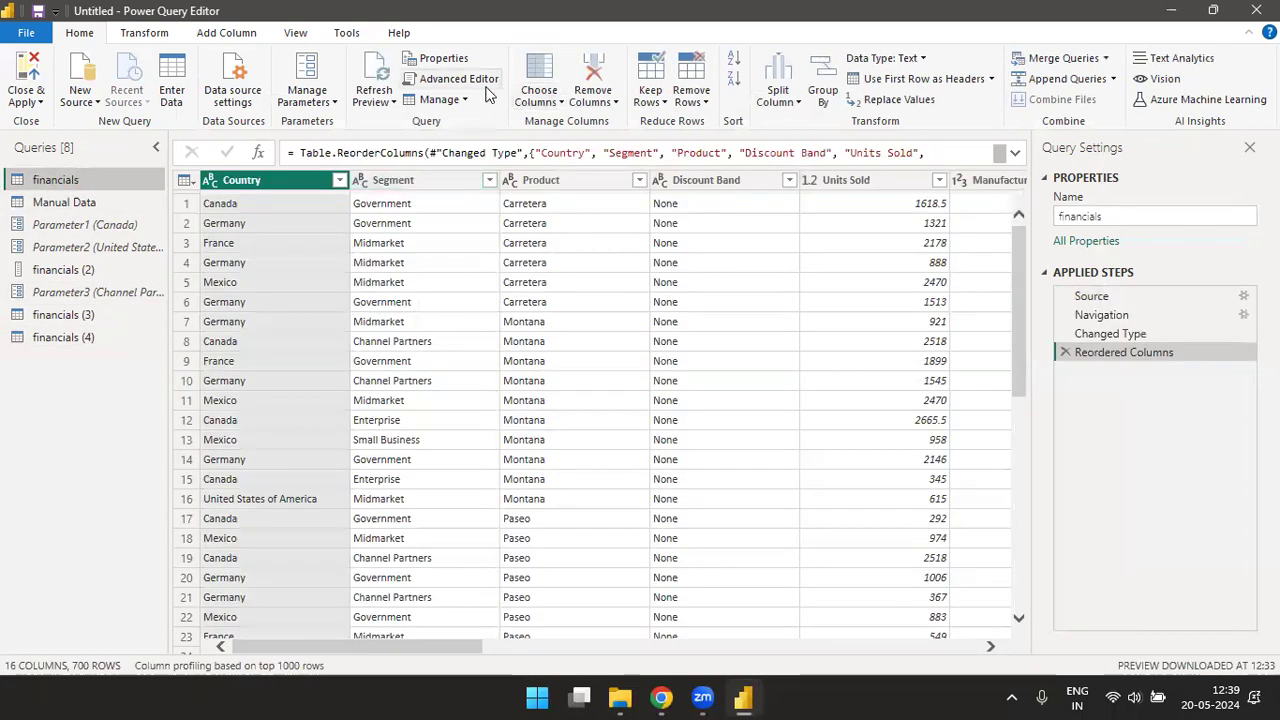
# - Choose only the Country, Segment and Sales columns to keep in the original financials query
pyautogui.click(560, 107)
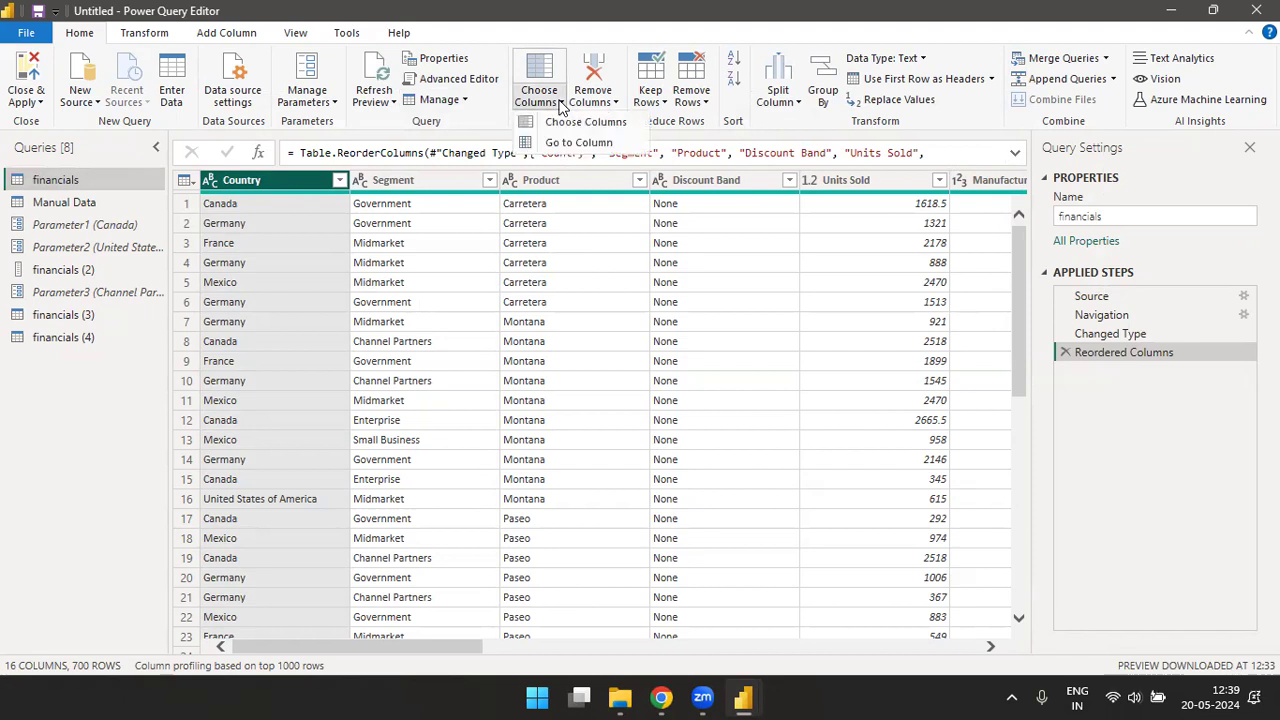
pyautogui.click(583, 122)
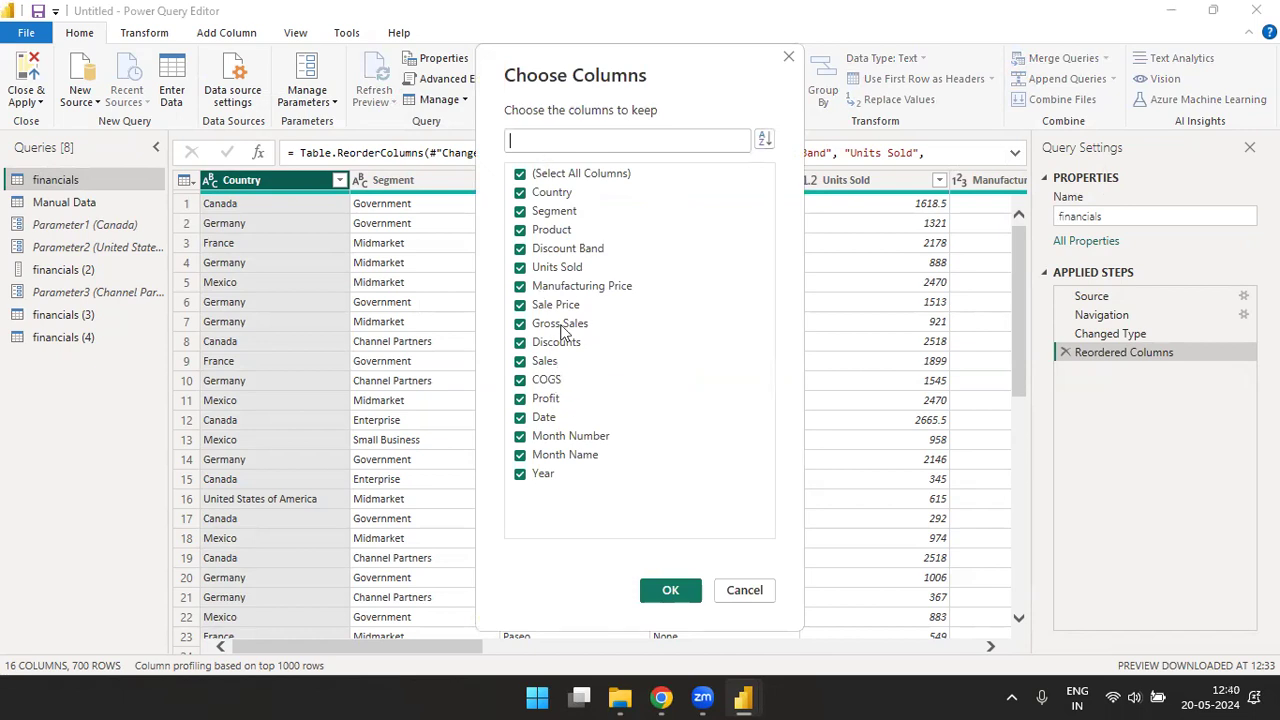
pyautogui.click(521, 174)
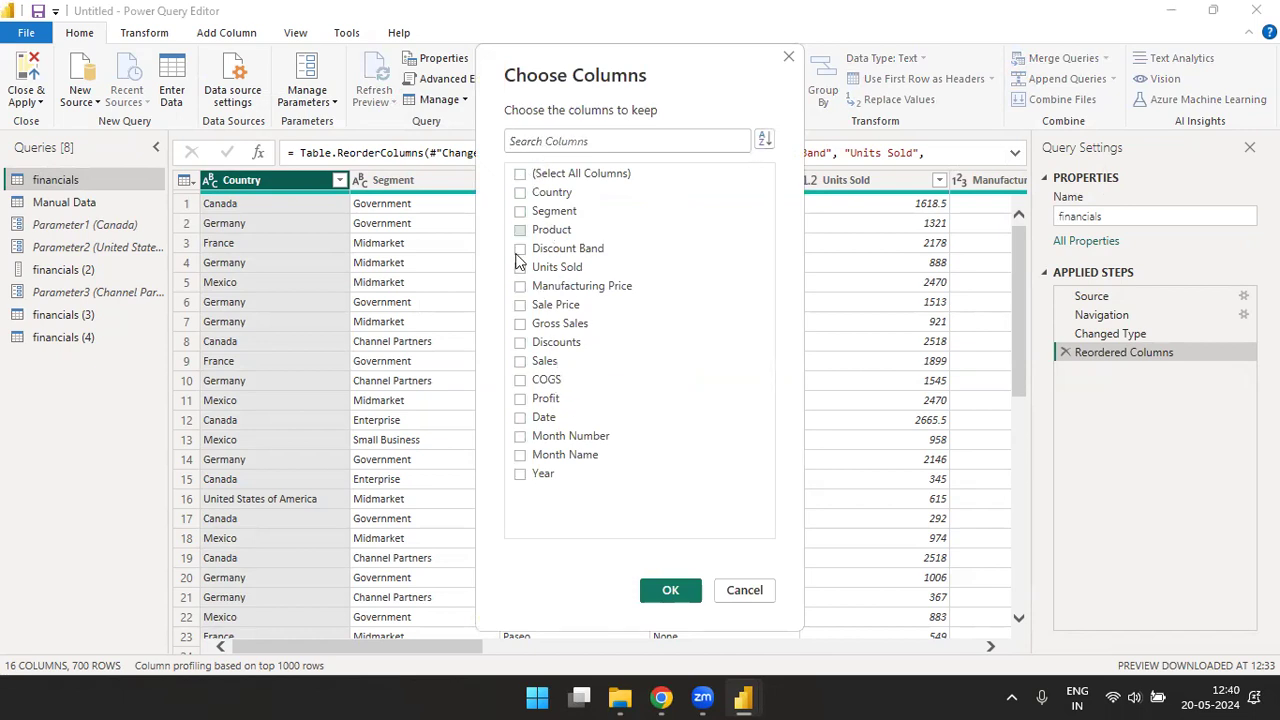
pyautogui.click(520, 193)
pyautogui.click(522, 212)
pyautogui.click(668, 591)
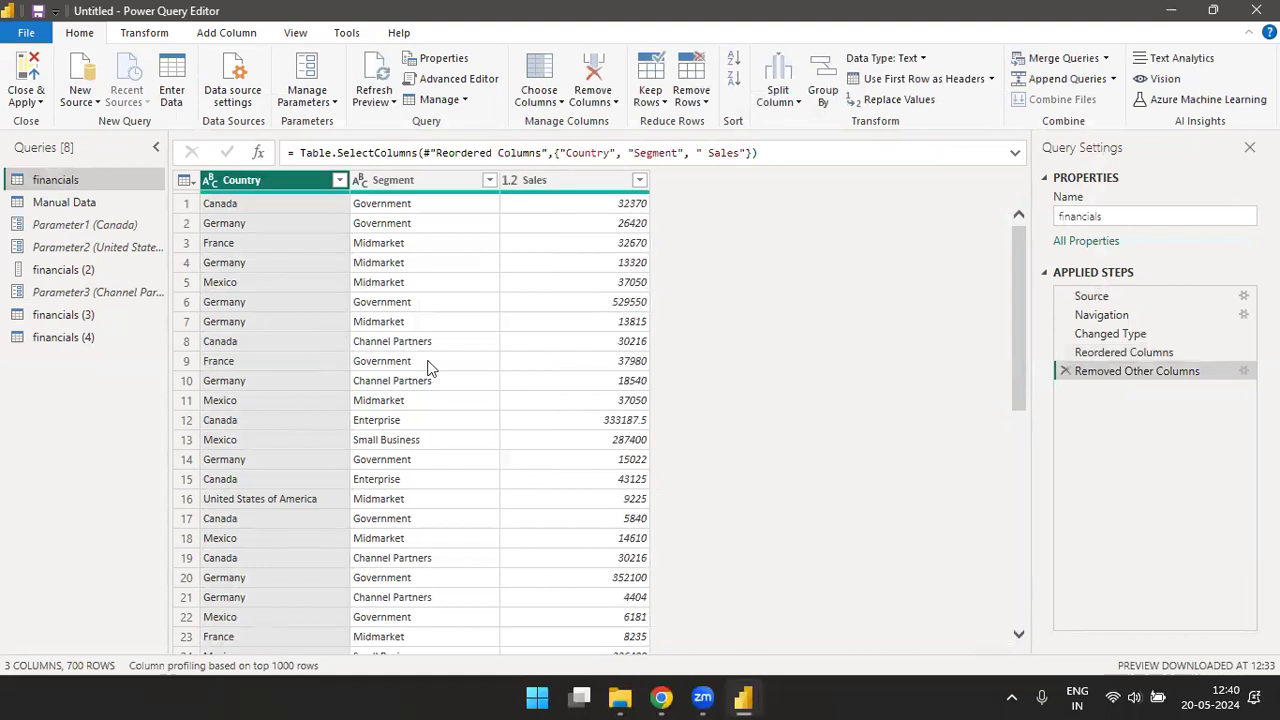
# - Change the column choice of the financials query to keep all columns
pyautogui.click(558, 103)
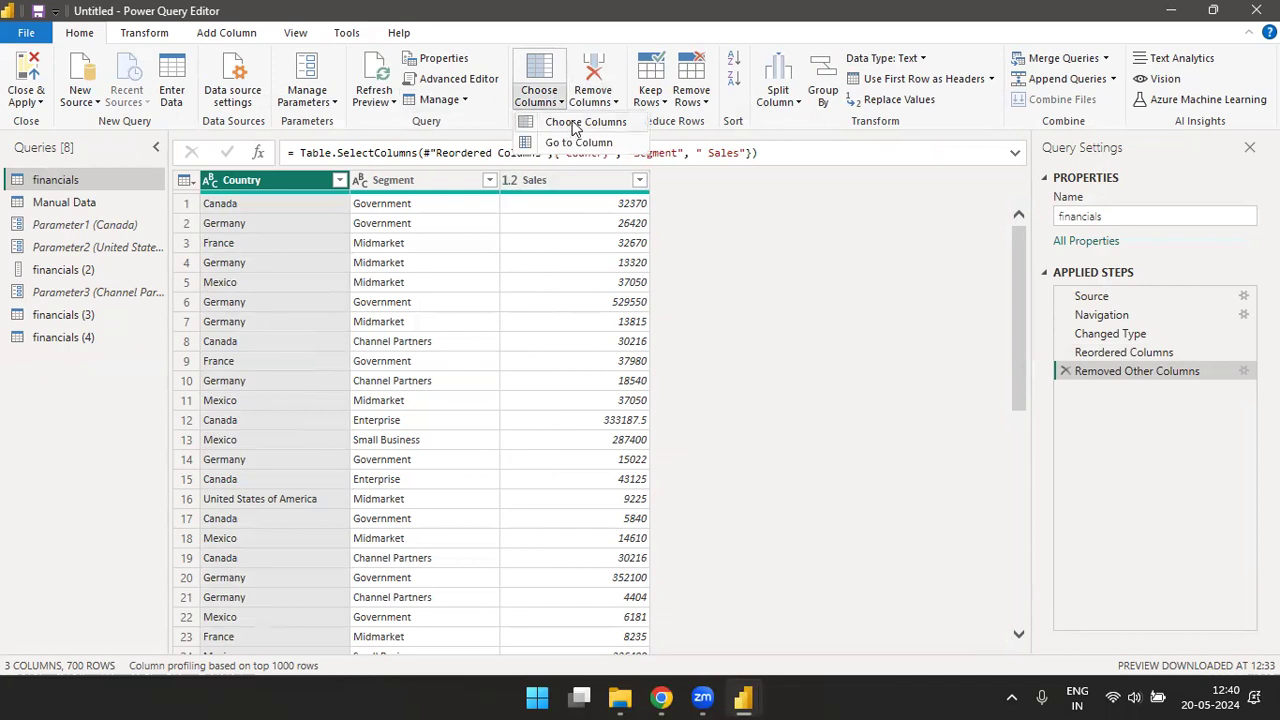
pyautogui.click(574, 124)
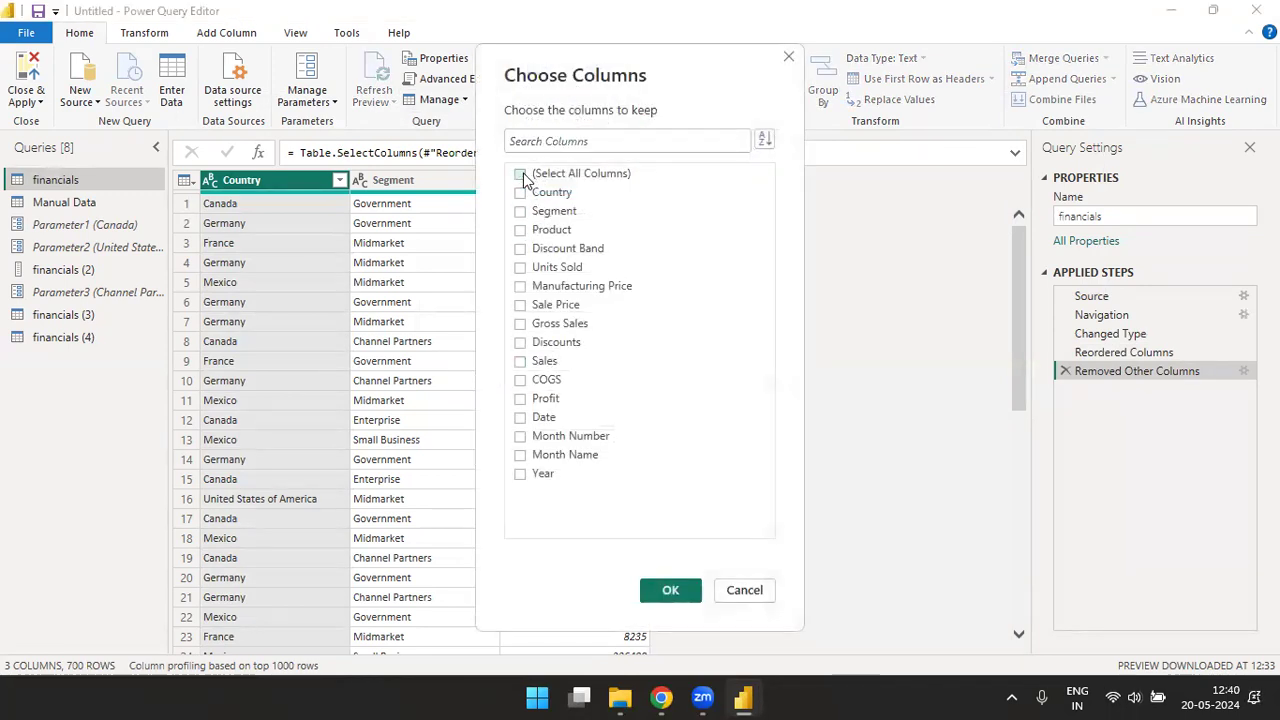
pyautogui.click(520, 174)
pyautogui.click(676, 589)
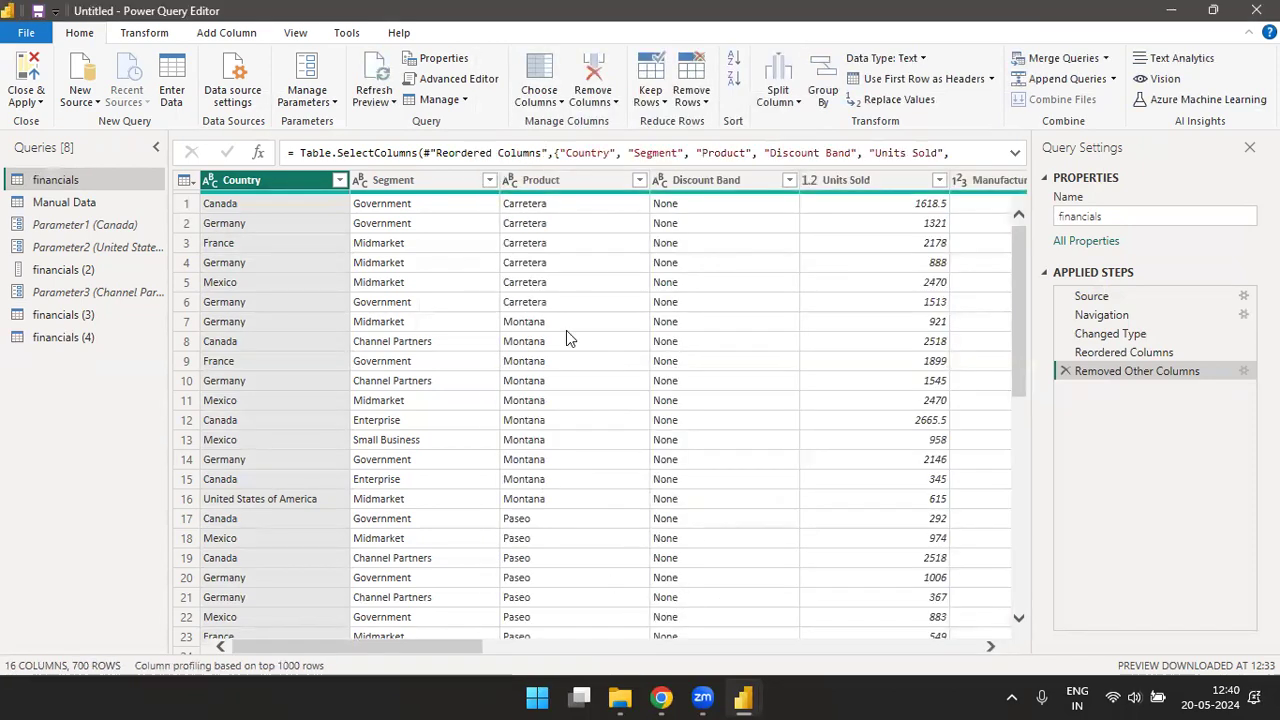
# - Jump to the Month Name column of the financials query with Go to Column
pyautogui.click(556, 101)
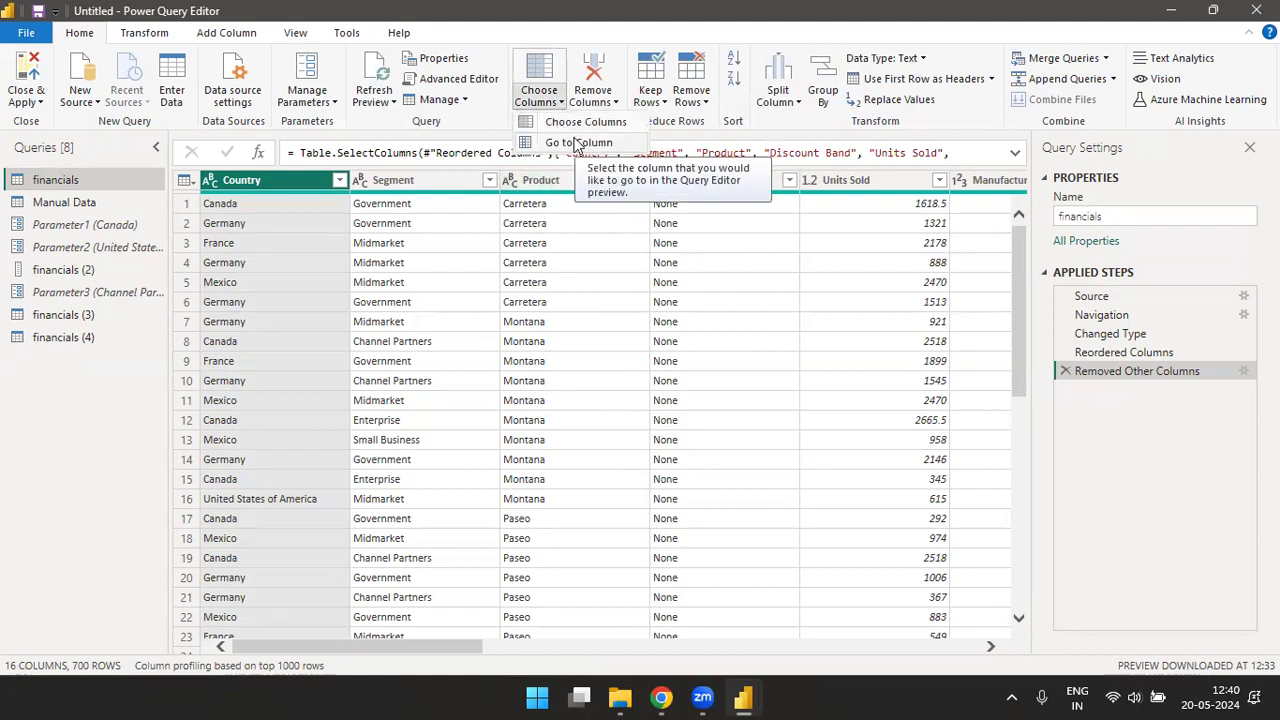
pyautogui.click(577, 143)
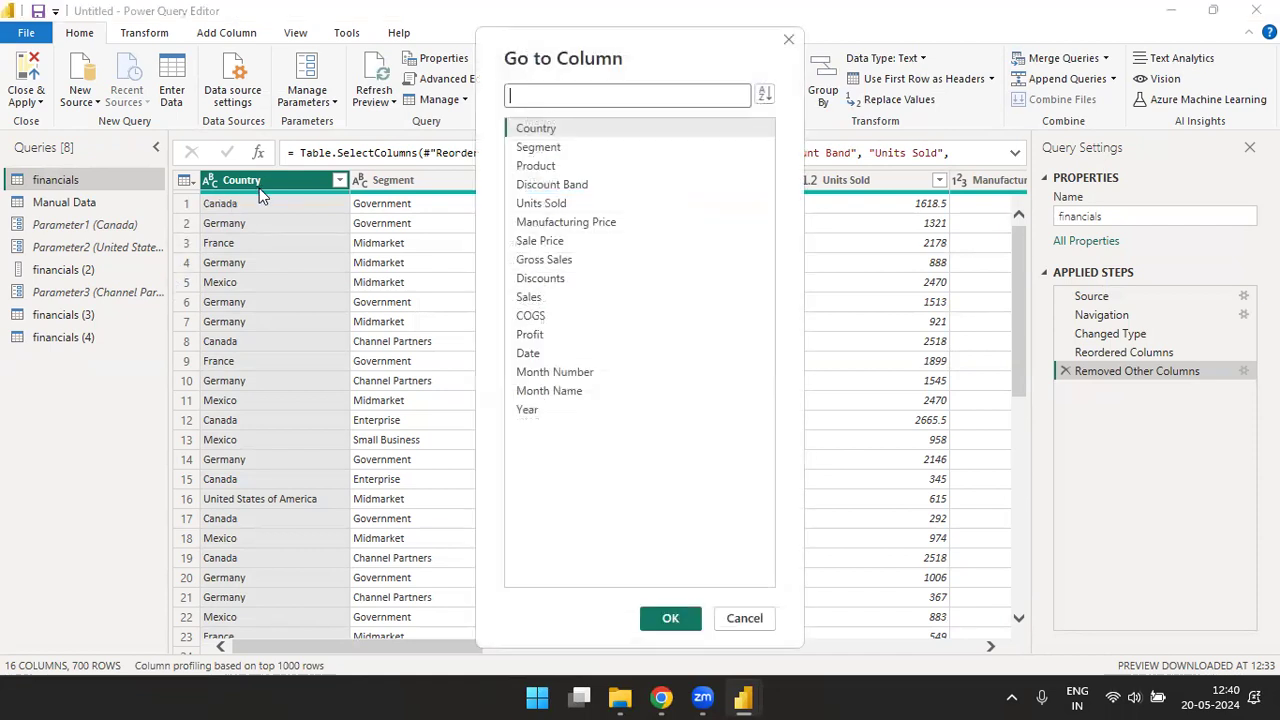
pyautogui.click(549, 393)
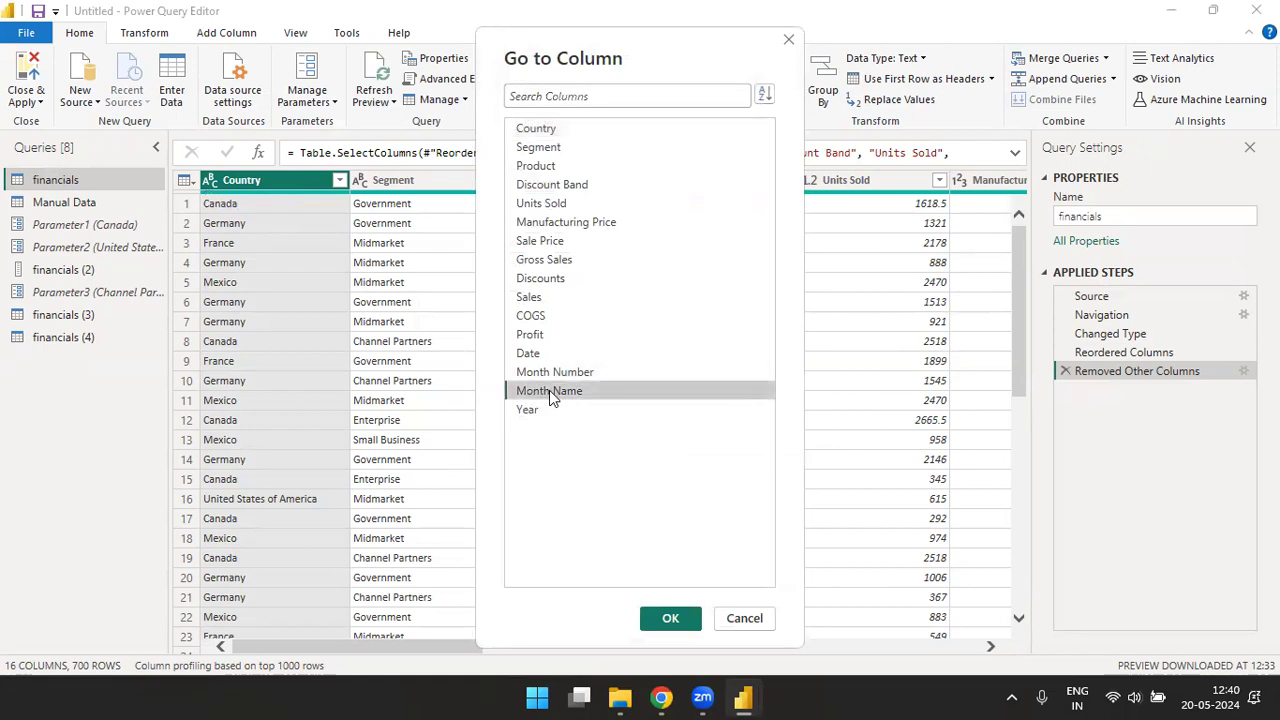
pyautogui.click(671, 619)
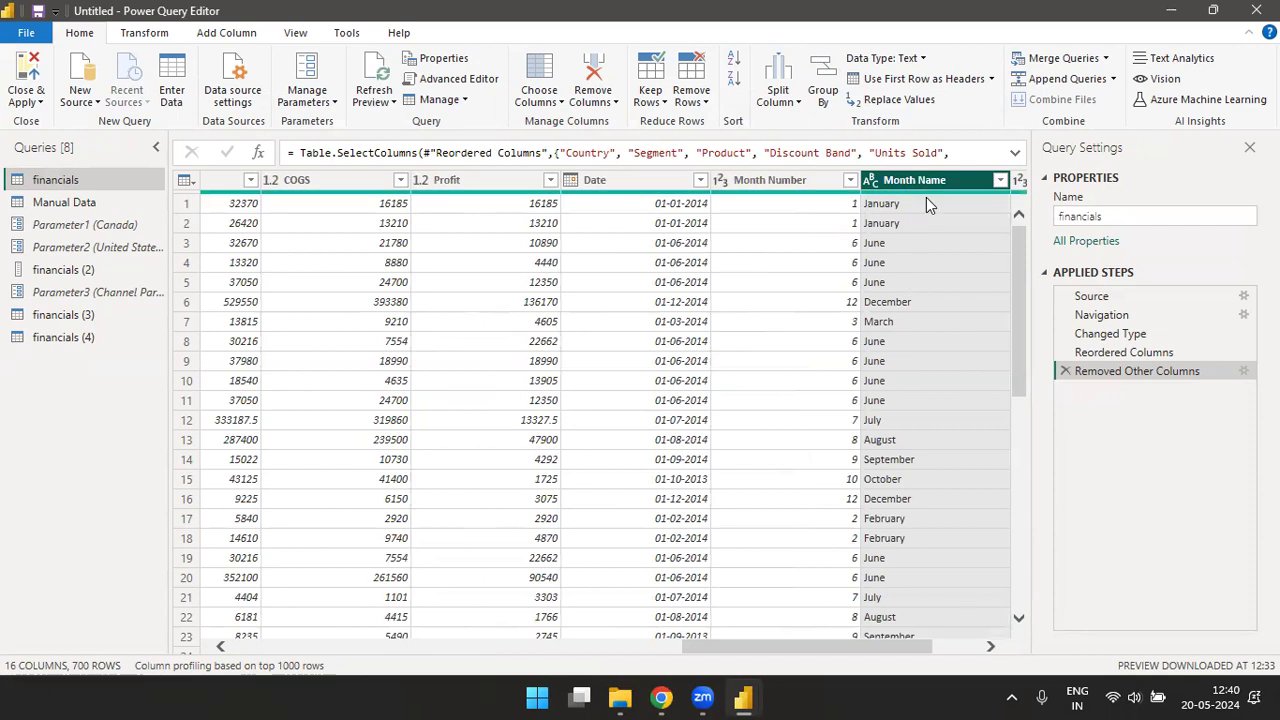
# - Remove the Country column from the financials query, and then all other columns except Segment
pyautogui.moveTo(832, 645); pyautogui.dragTo(245, 643)
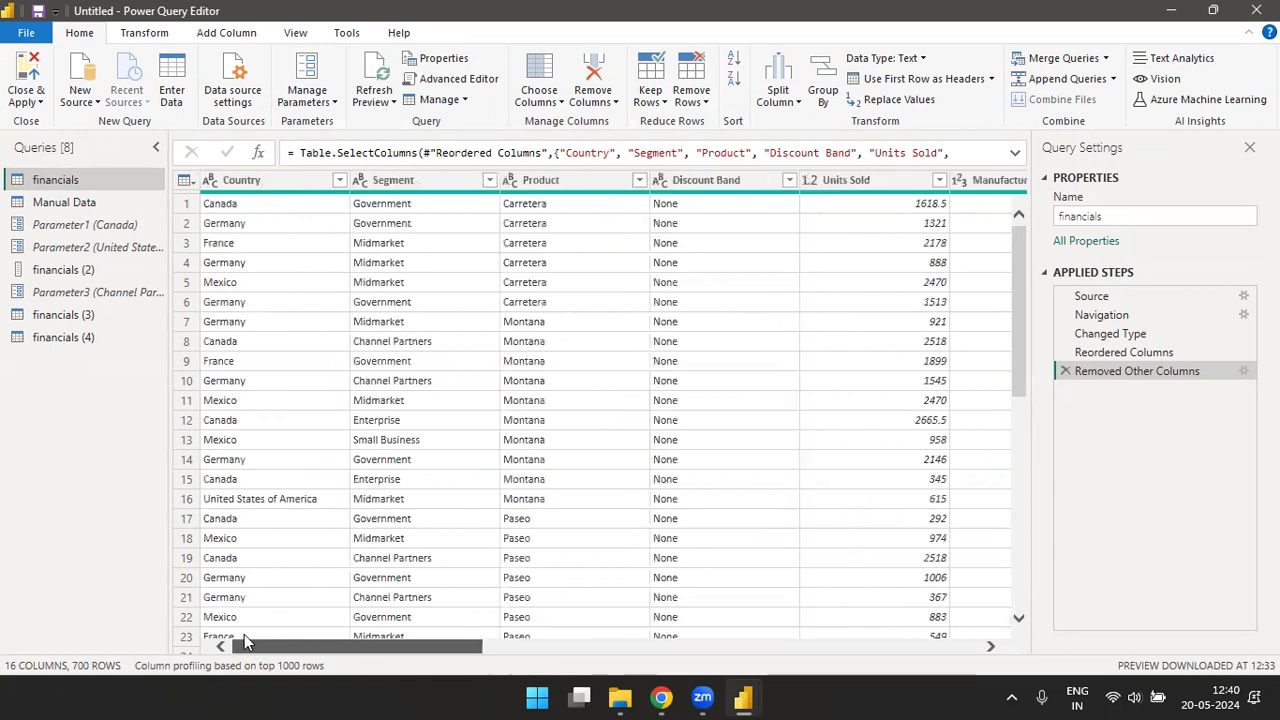
pyautogui.click(296, 174)
pyautogui.click(616, 103)
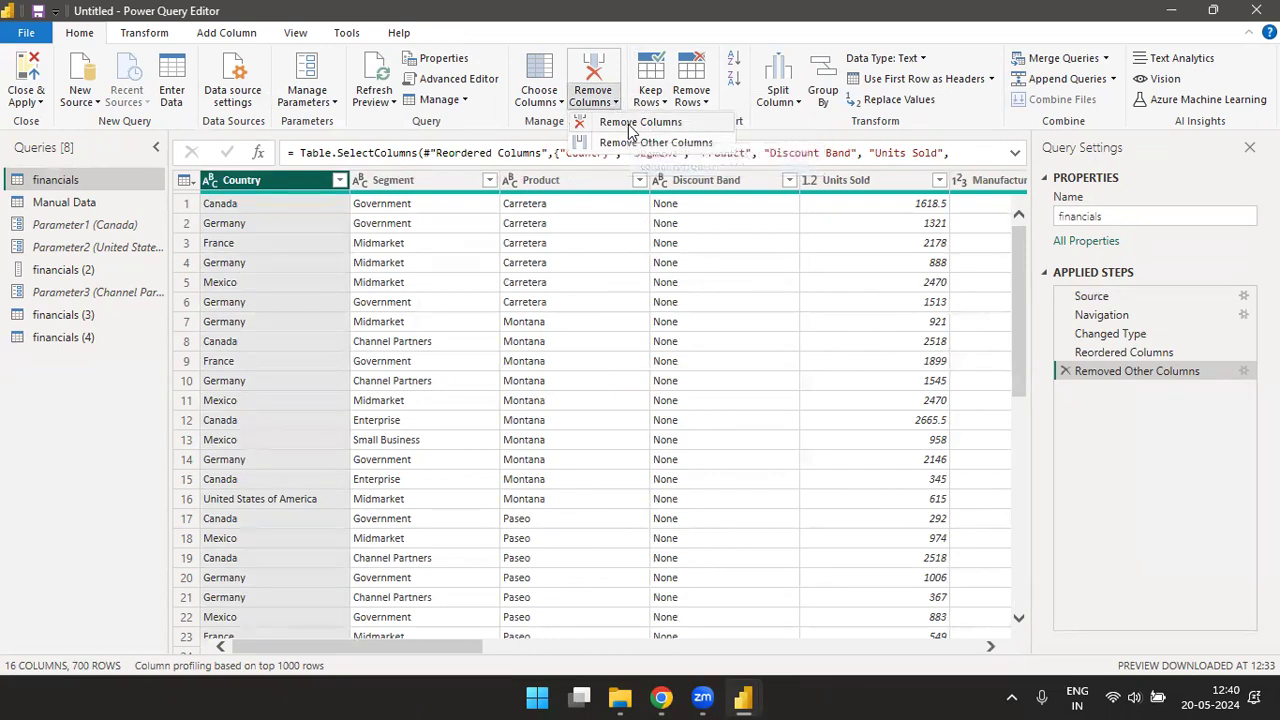
pyautogui.click(631, 125)
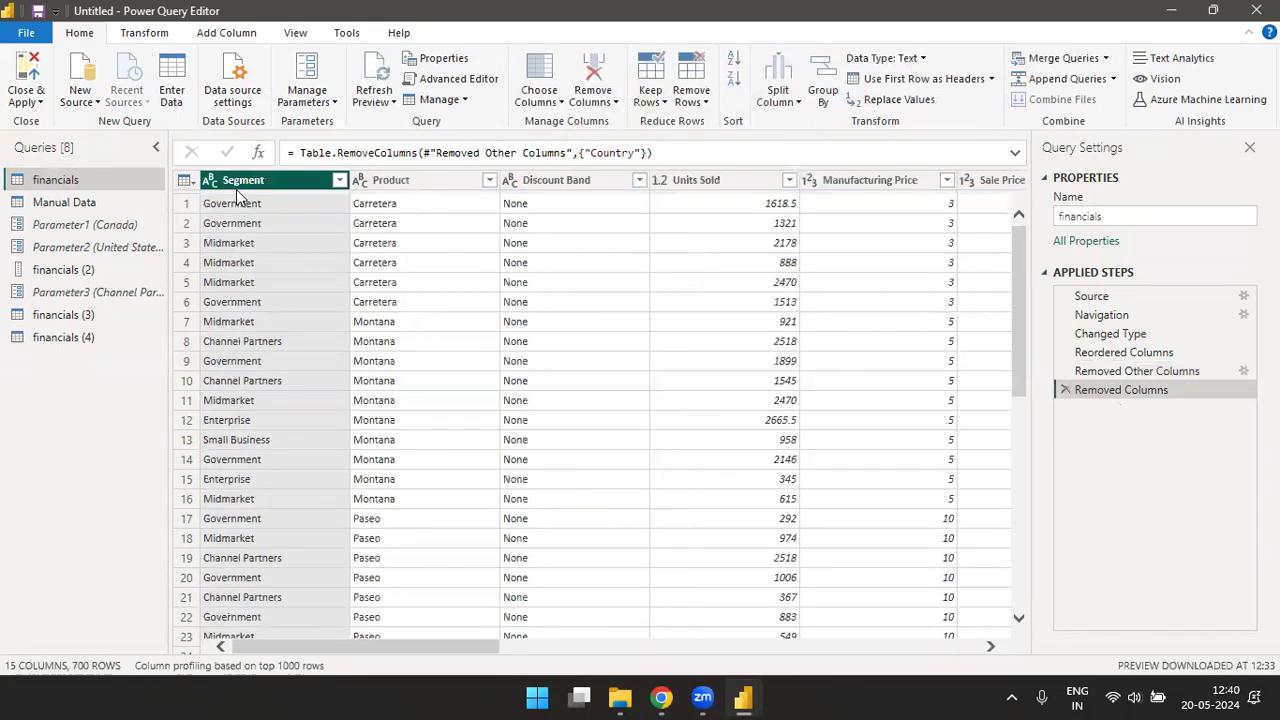
pyautogui.rightClick(244, 187)
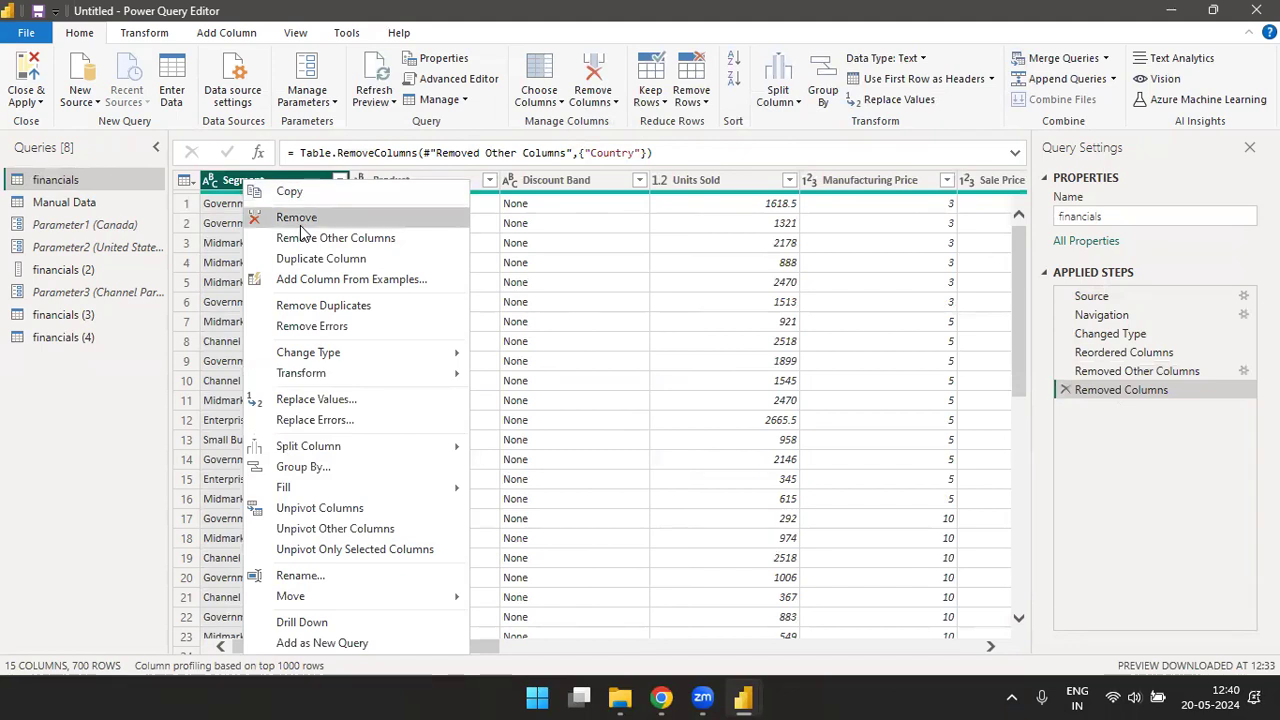
pyautogui.click(612, 102)
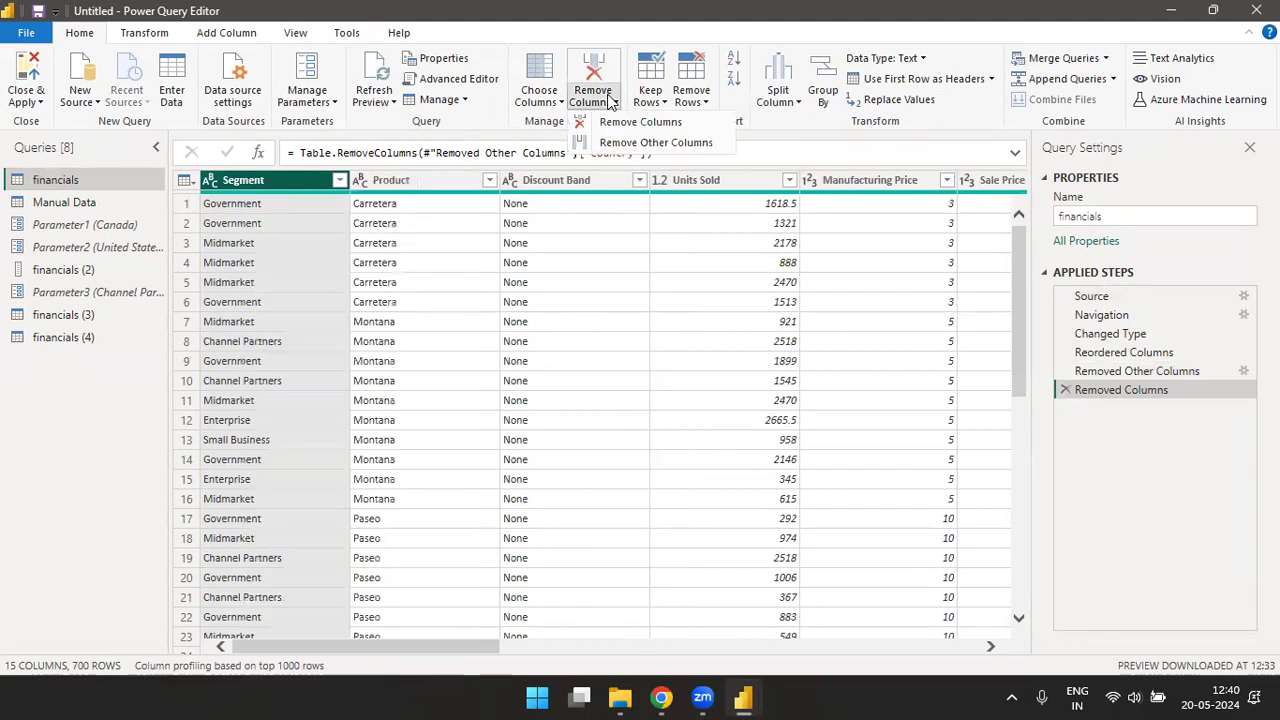
pyautogui.click(659, 143)
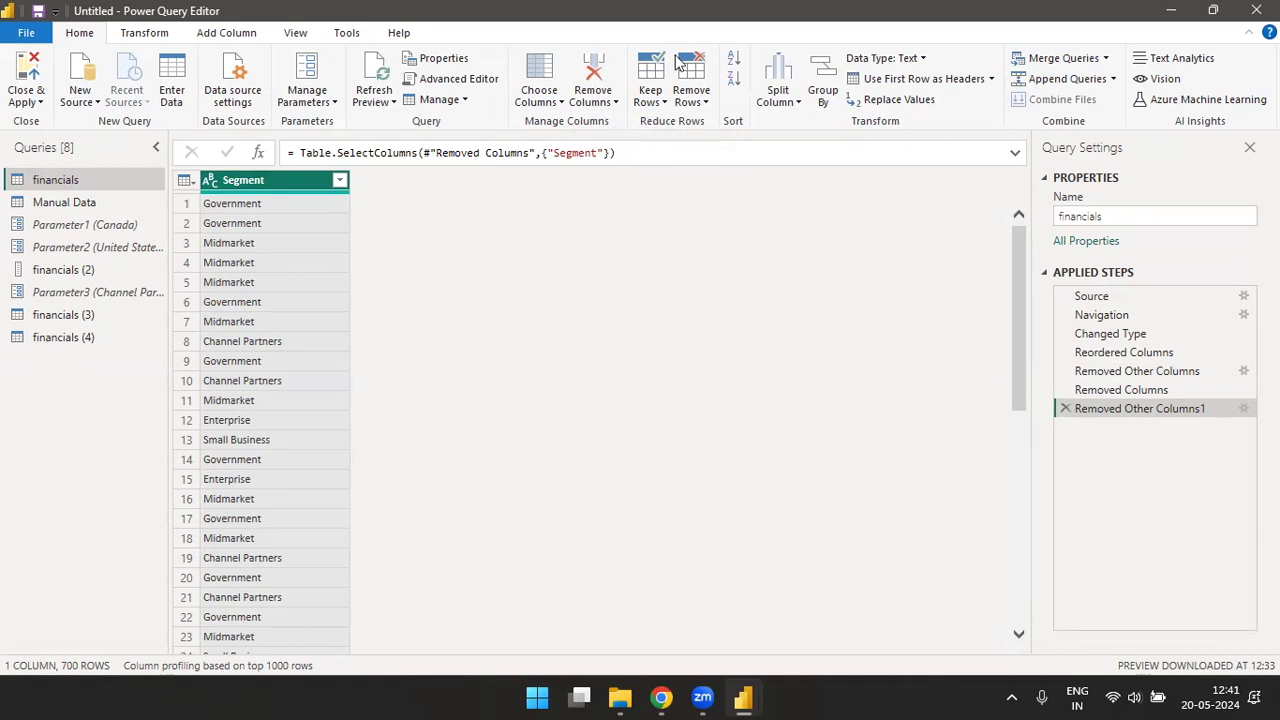
# - Delete the Removed Other Columns1 and Removed Columns steps from the financials query
pyautogui.click(1065, 408)
pyautogui.click(1065, 390)
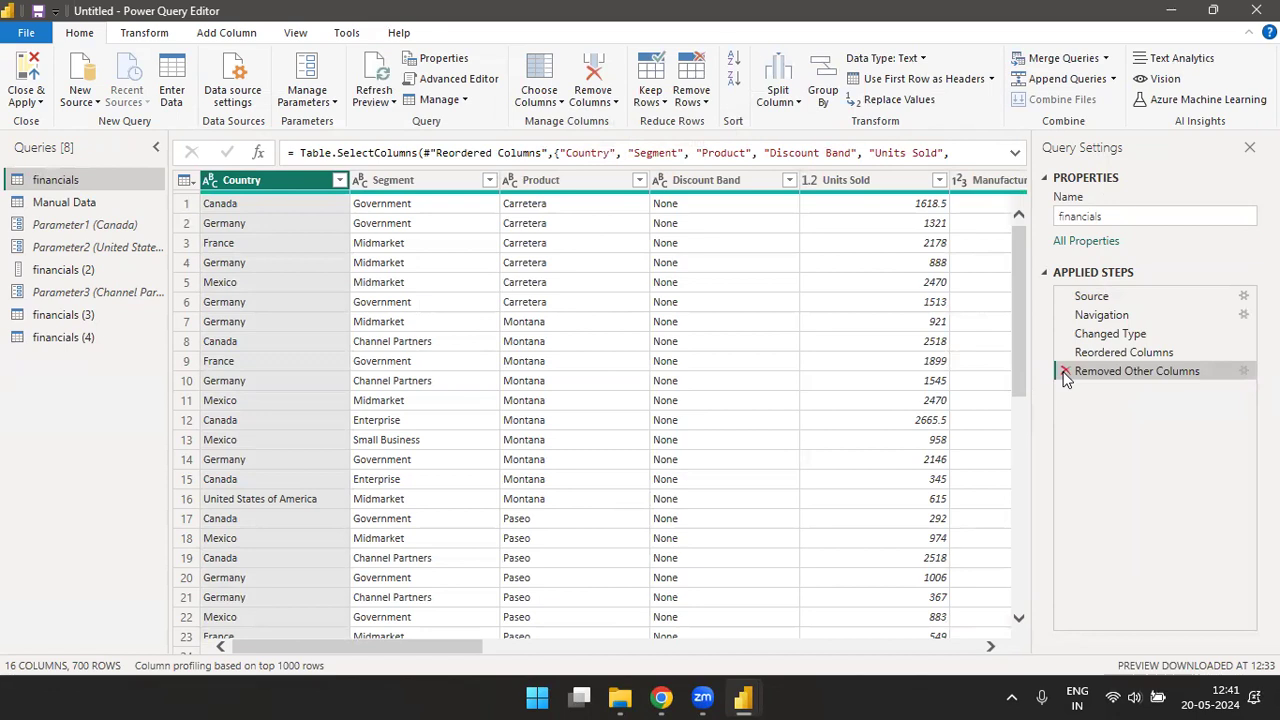
pyautogui.click(615, 102)
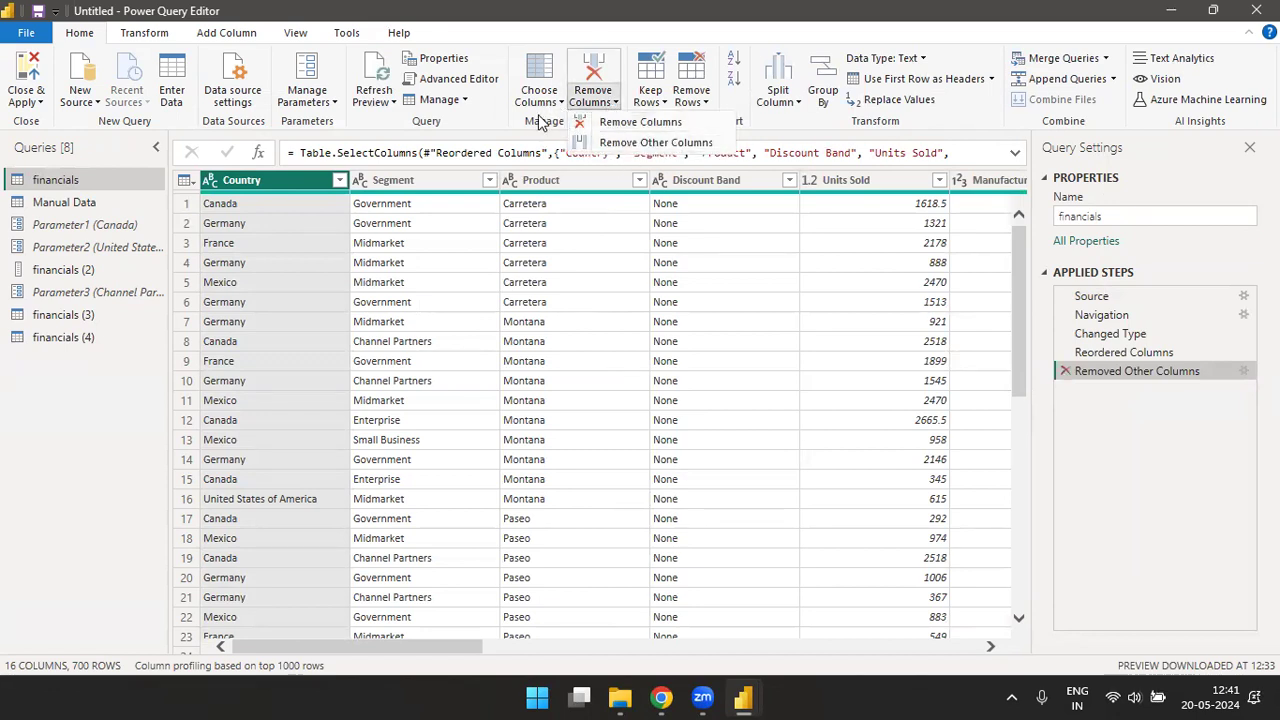
pyautogui.click(491, 125)
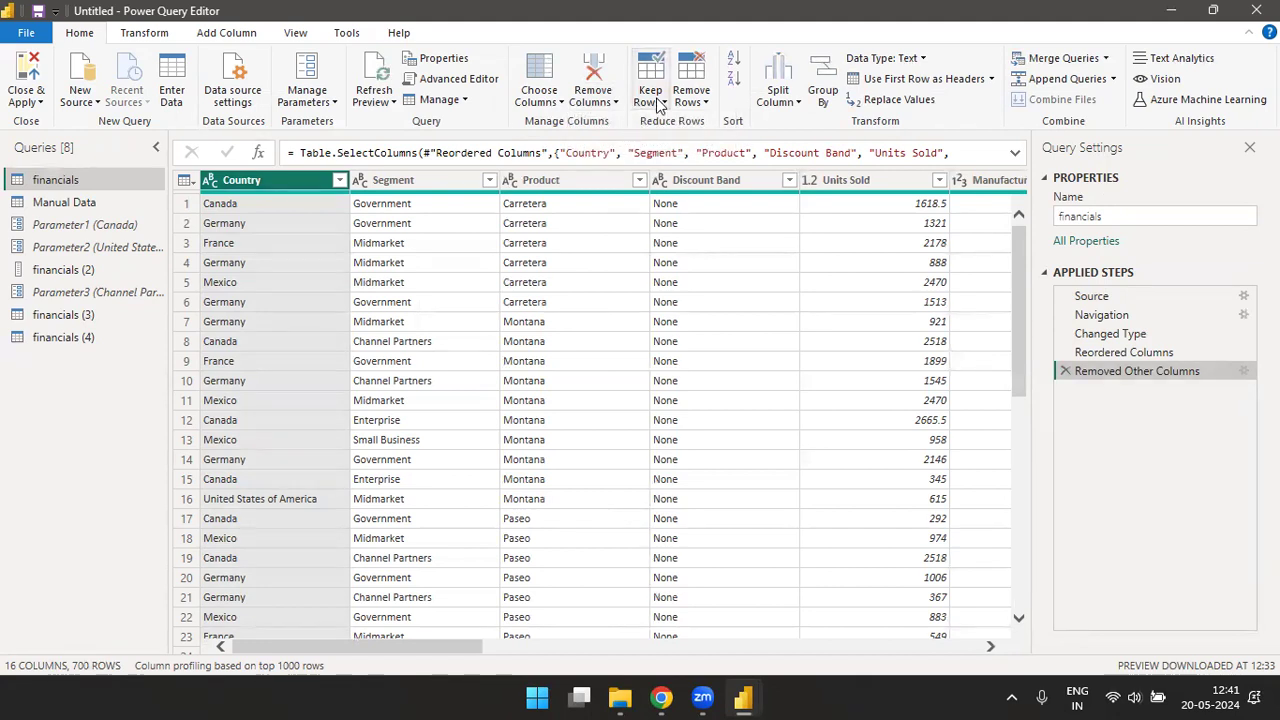
pyautogui.click(659, 102)
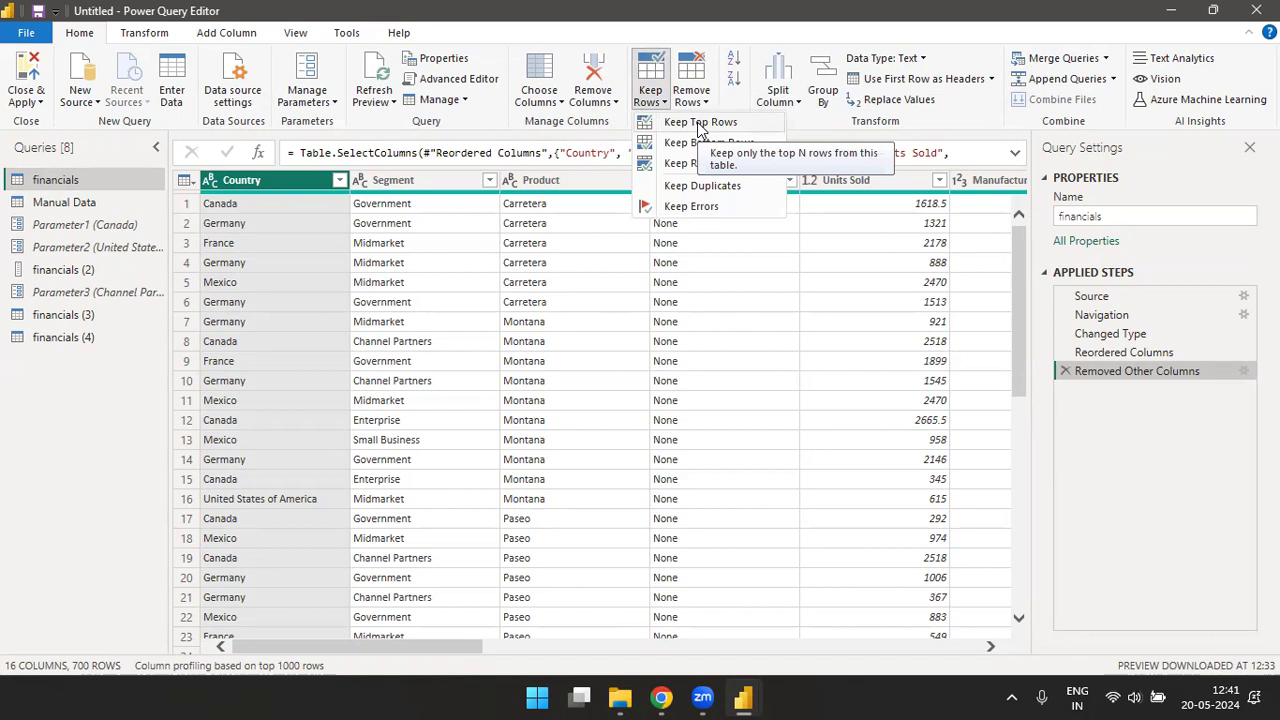
# - Start a manually entered table and name its first column Sr No
pyautogui.click(179, 93)
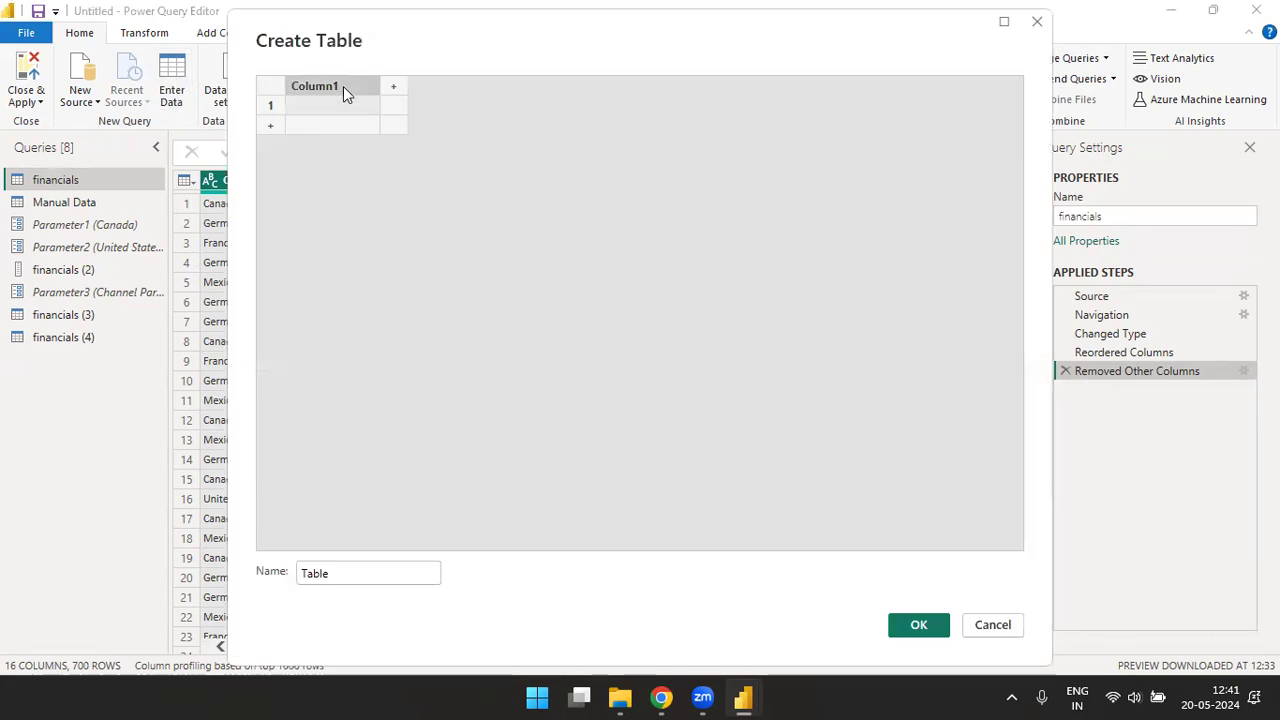
pyautogui.doubleClick(343, 86)
pyautogui.write('Sr No')
pyautogui.press('Return')
# - Fill the Sr No column with the numbers 1 to 25, one per row
pyautogui.write('1')
pyautogui.press('Return')
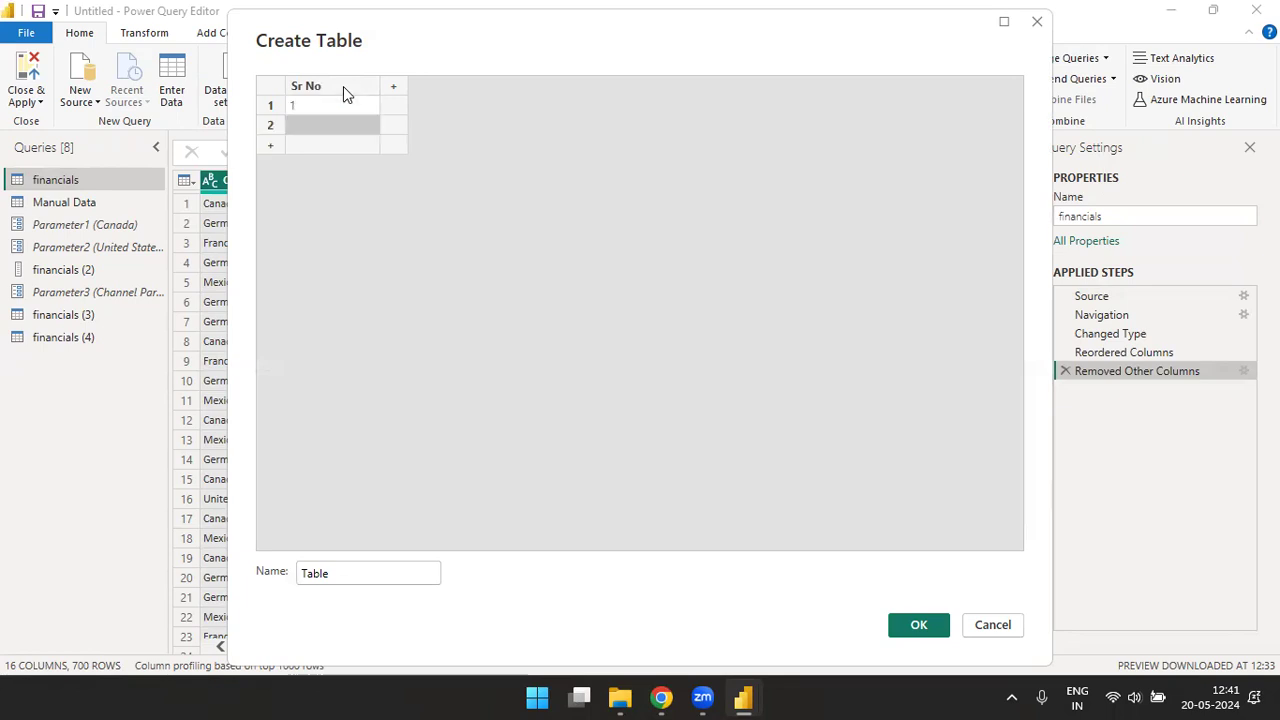
pyautogui.write('2')
pyautogui.press('Return')
pyautogui.write('3 4 5 6 7 8 9')
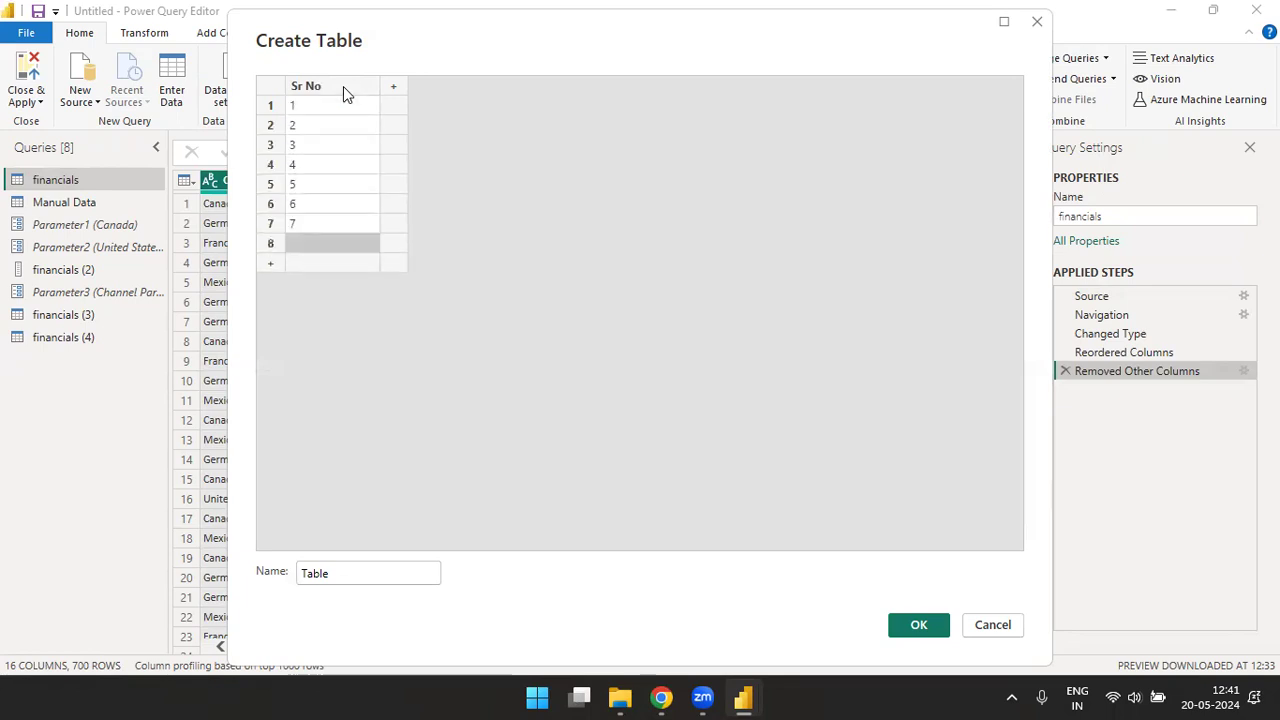
pyautogui.press('Return')
pyautogui.write('10')
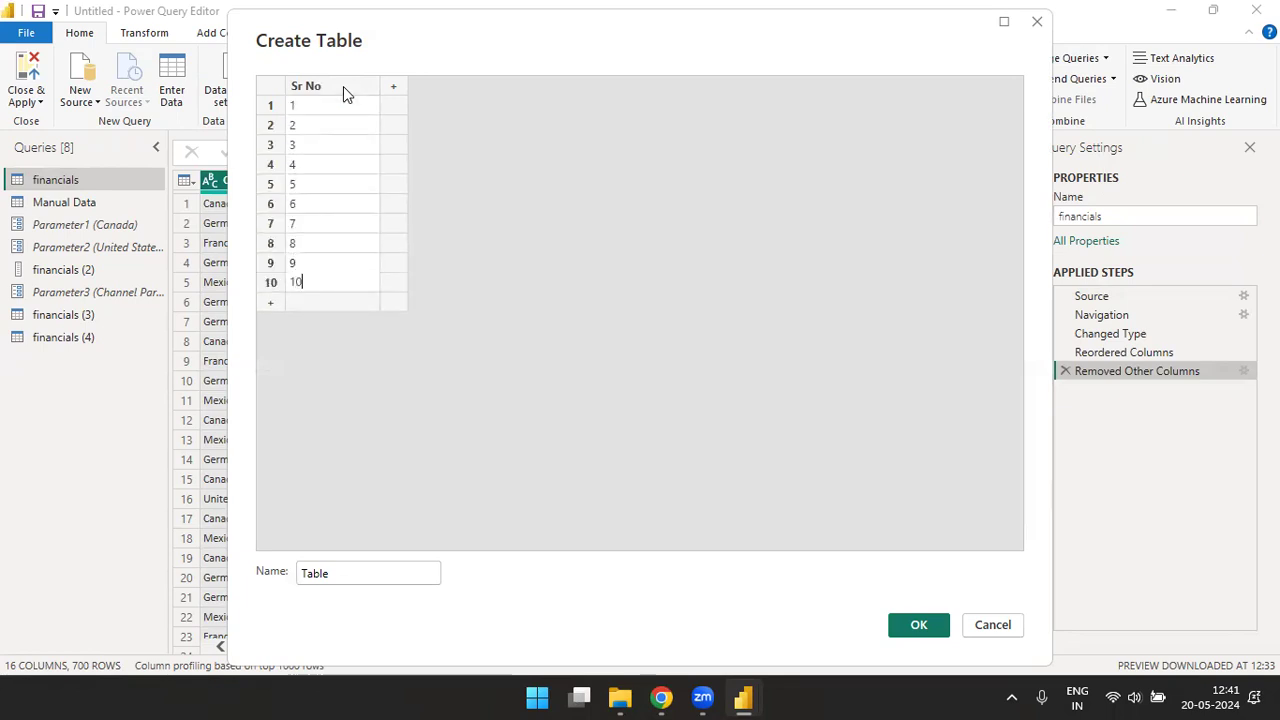
pyautogui.press('Return')
pyautogui.write('11')
pyautogui.press('Return')
pyautogui.write('1\\2')
pyautogui.press('Return')
pyautogui.press('Up')
pyautogui.write('12')
pyautogui.press('Return')
pyautogui.write('13')
pyautogui.press('Return')
pyautogui.write('14')
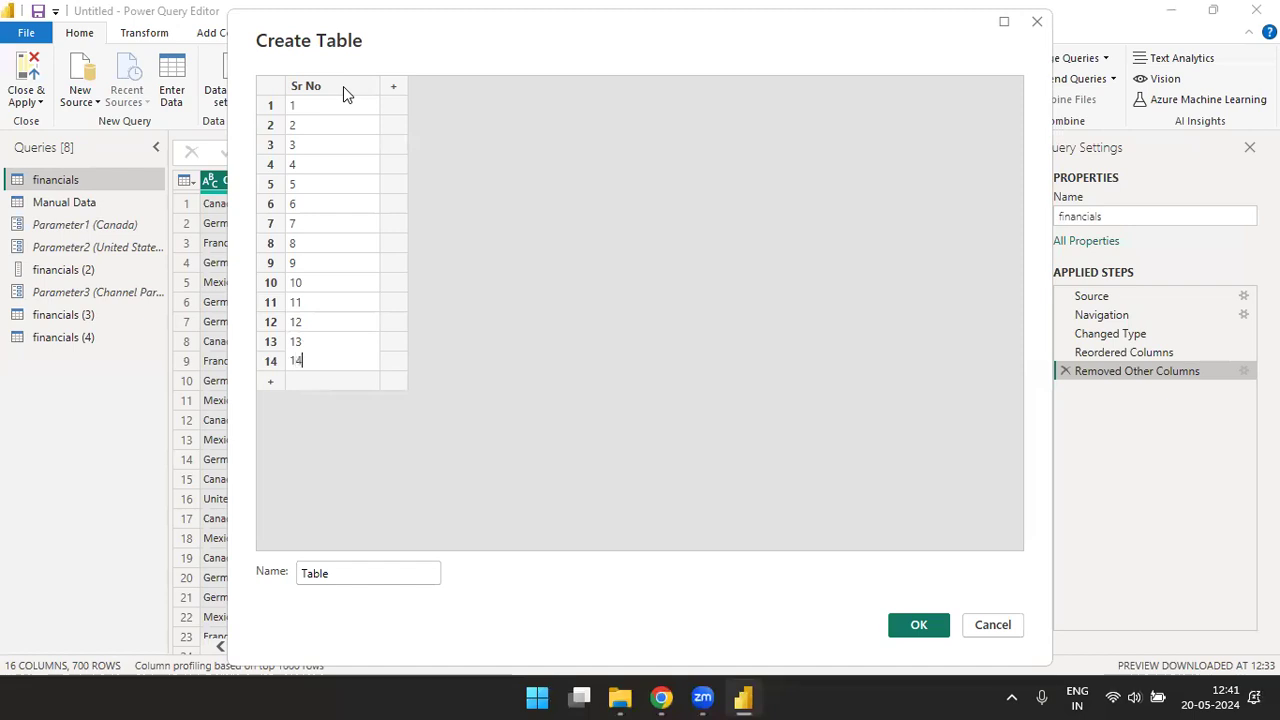
pyautogui.press('Return')
pyautogui.write('15')
pyautogui.press('Return')
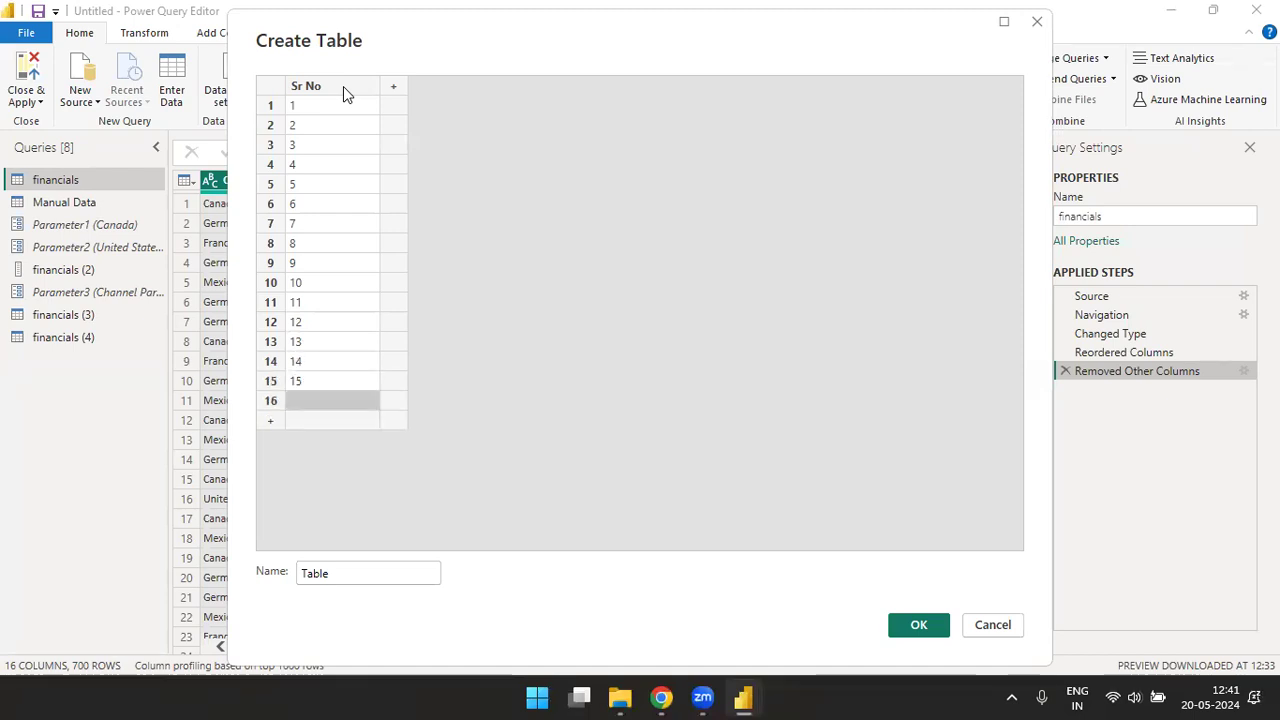
pyautogui.write('16')
pyautogui.press('Return')
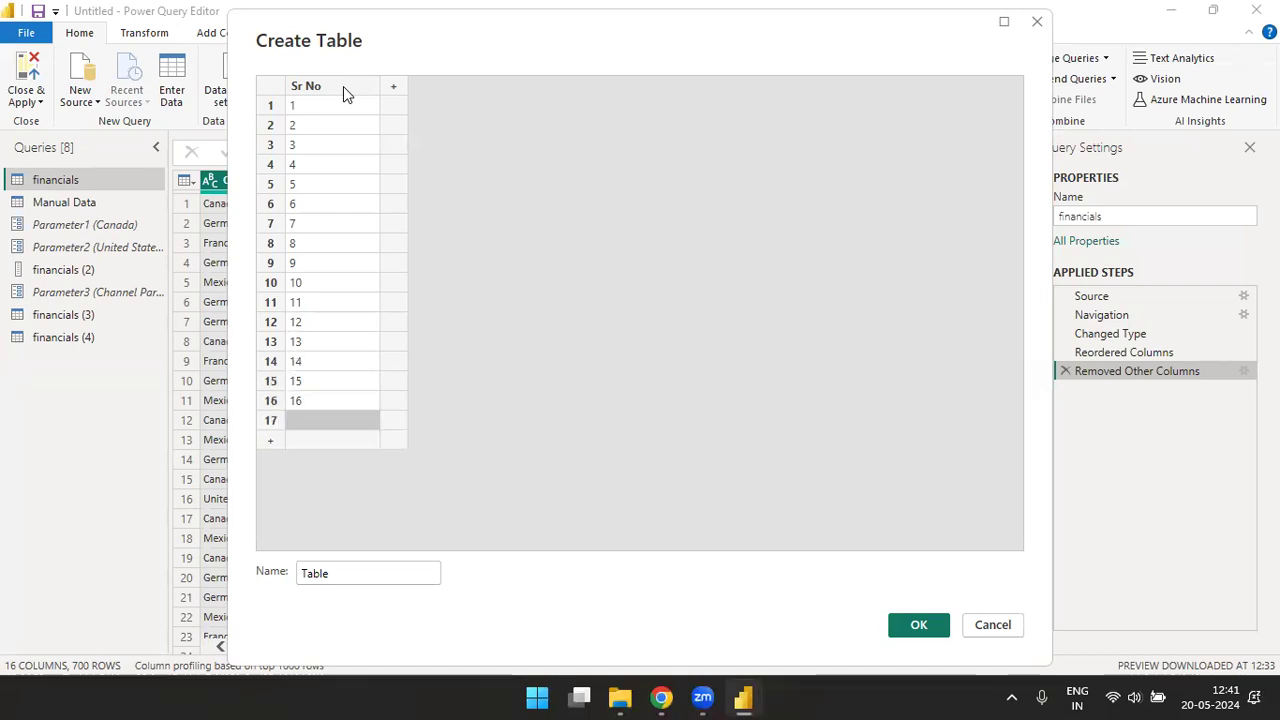
pyautogui.write('17')
pyautogui.press('Return')
pyautogui.write('1')
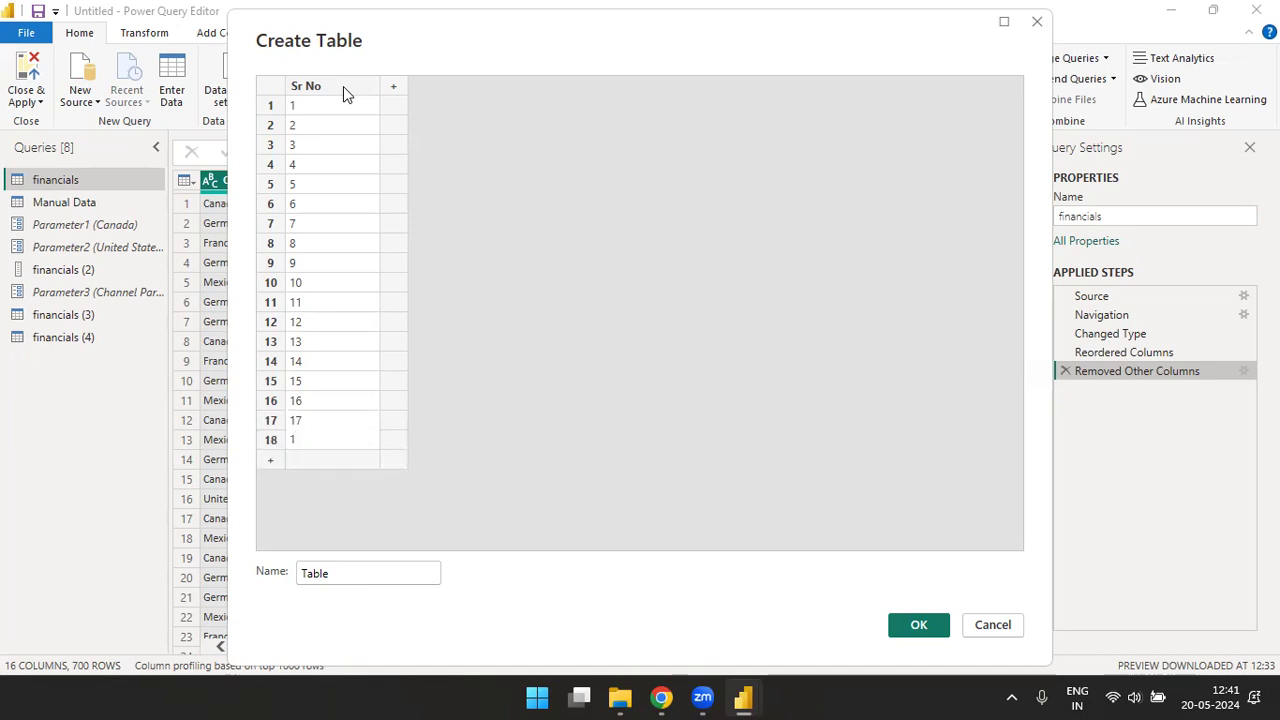
pyautogui.write('8')
pyautogui.press('Return')
pyautogui.write('19')
pyautogui.press('Return')
pyautogui.write('20')
pyautogui.press('Return')
pyautogui.write('21')
pyautogui.press('Return')
pyautogui.write('2')
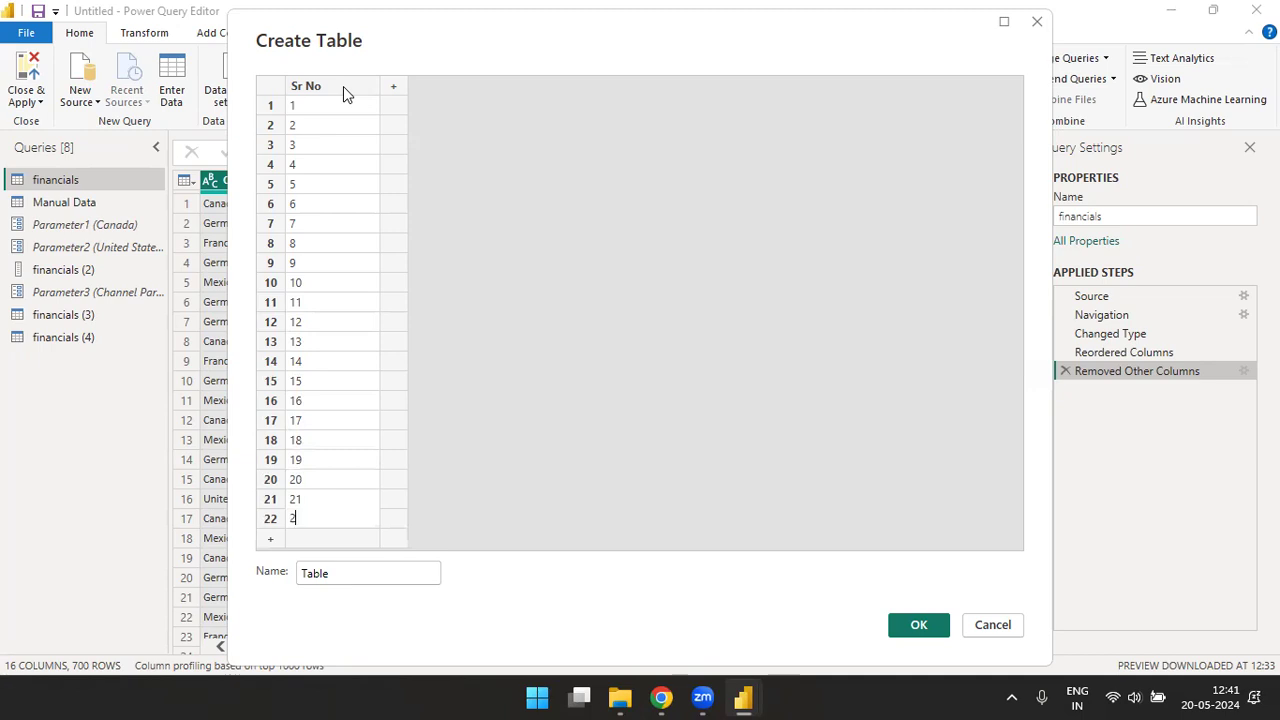
pyautogui.write('2')
pyautogui.press('Return')
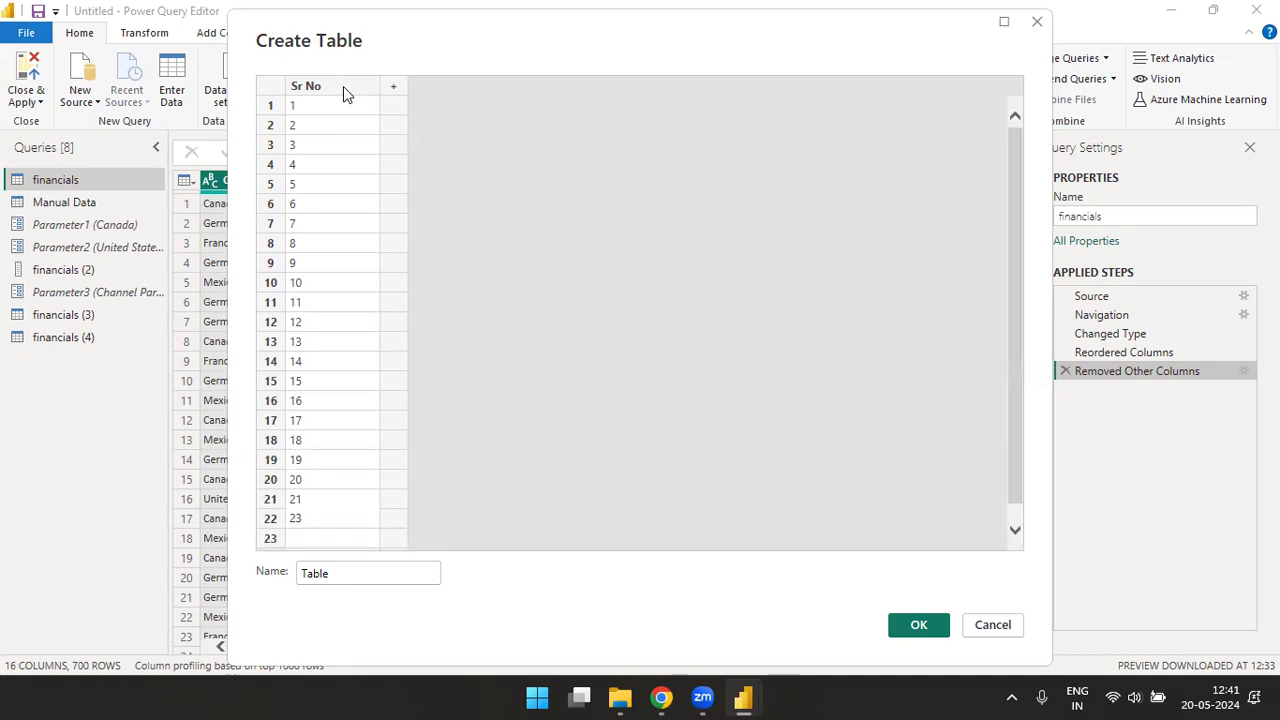
pyautogui.write('2')
pyautogui.press('Return')
pyautogui.write('23')
pyautogui.press('Return')
pyautogui.write('24')
pyautogui.press('Return')
pyautogui.write('25')
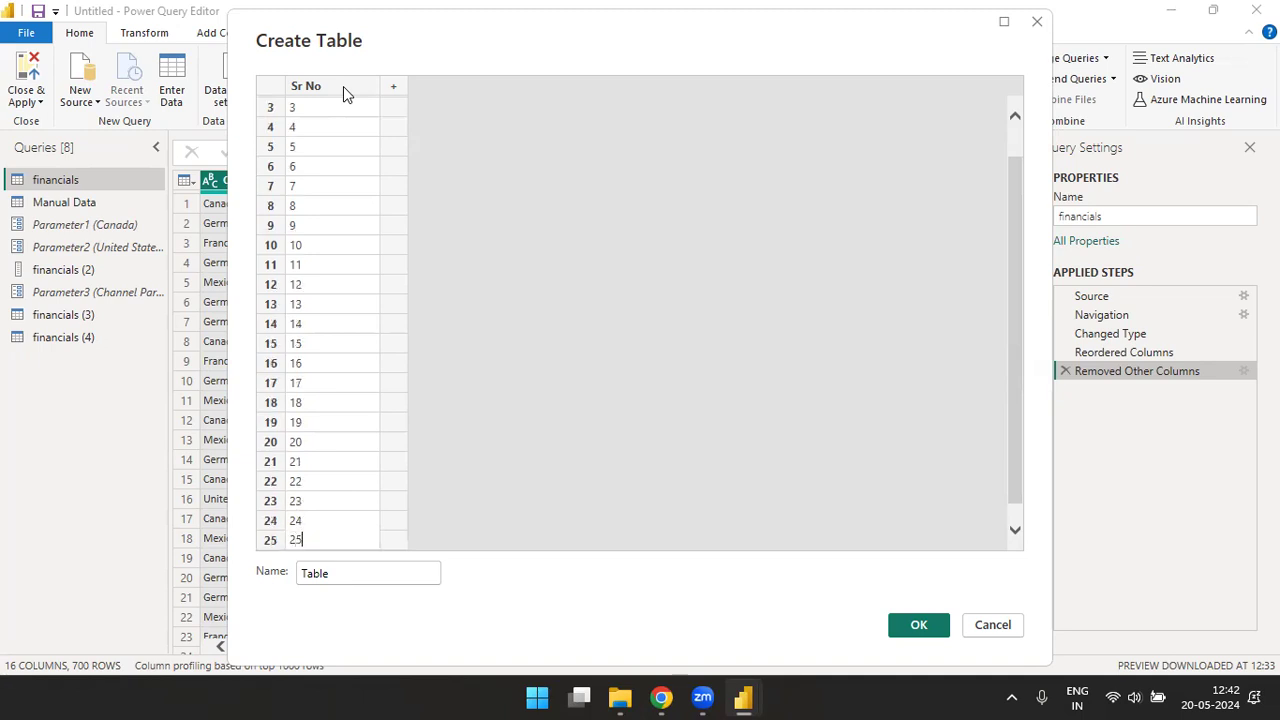
# - Name the new table Number table and create it
pyautogui.click(352, 575)
pyautogui.press('BackSpace')
pyautogui.press('BackSpace')
pyautogui.press('BackSpace')
pyautogui.press('BackSpace')
pyautogui.press('BackSpace')
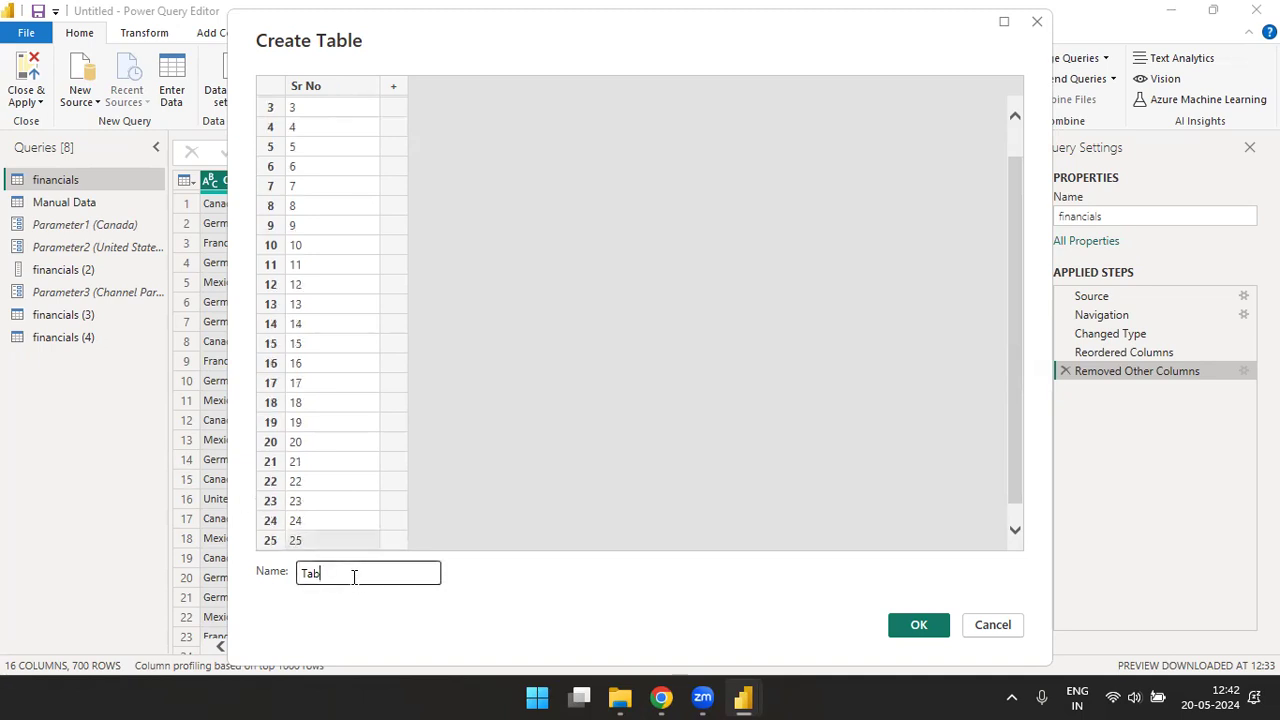
pyautogui.write('Number table')
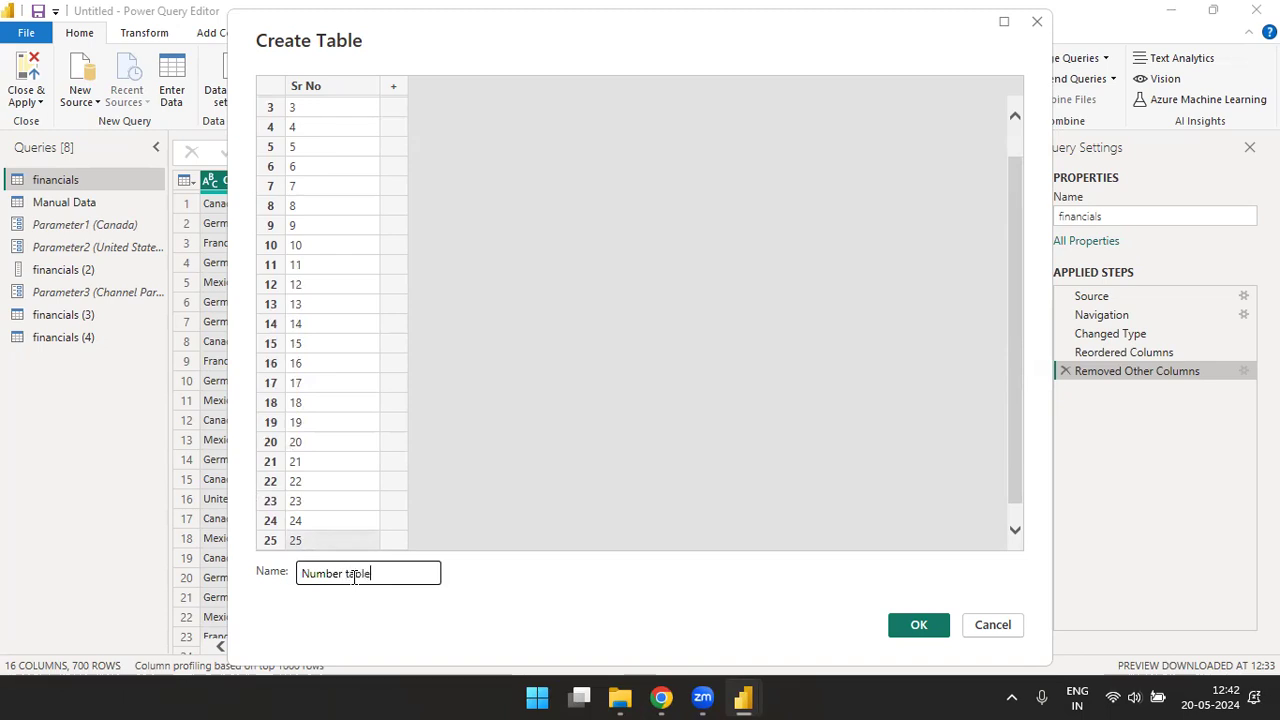
pyautogui.click(910, 624)
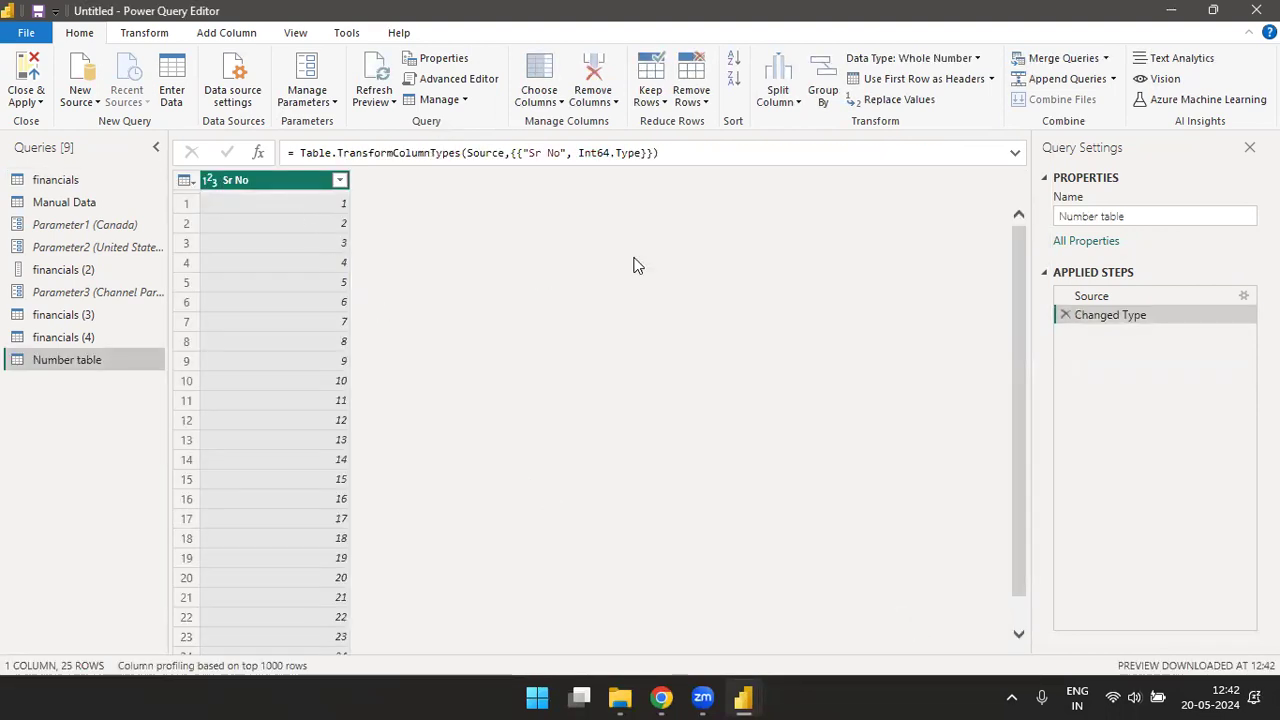
# - Keep only the top 10 rows of the Number table query, and delete that applied step again
pyautogui.click(610, 104)
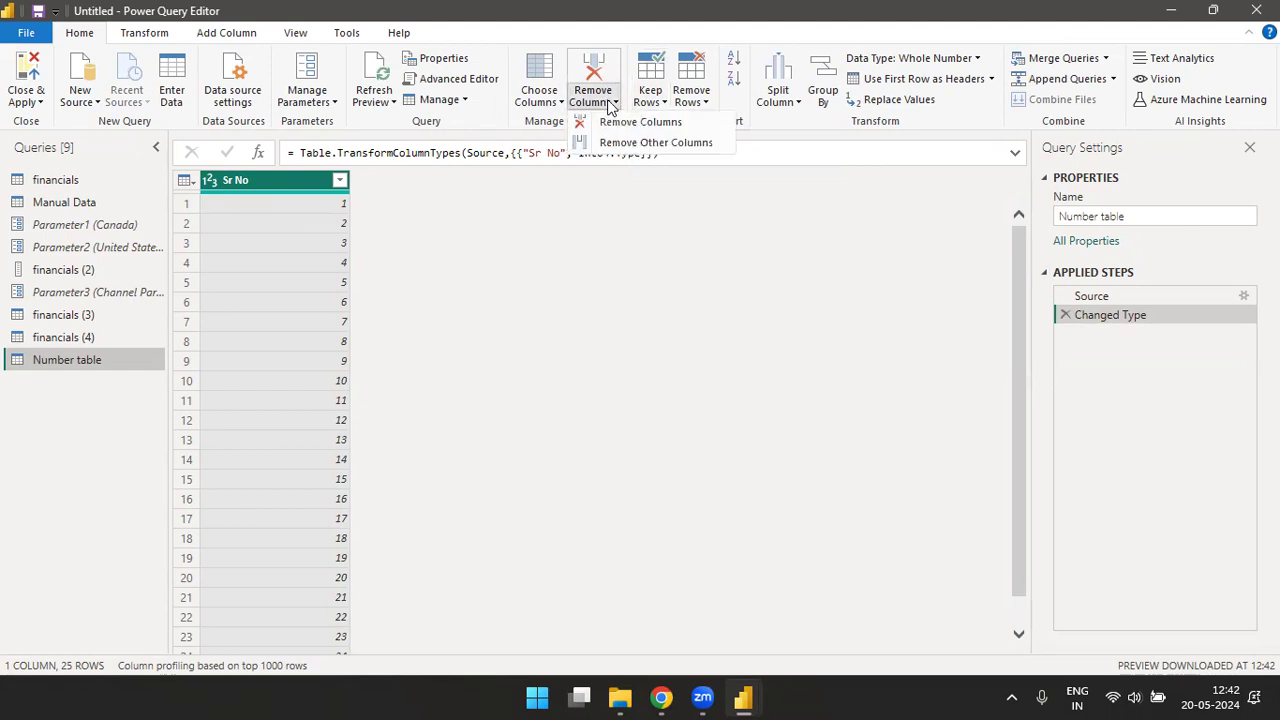
pyautogui.click(648, 100)
pyautogui.click(650, 100)
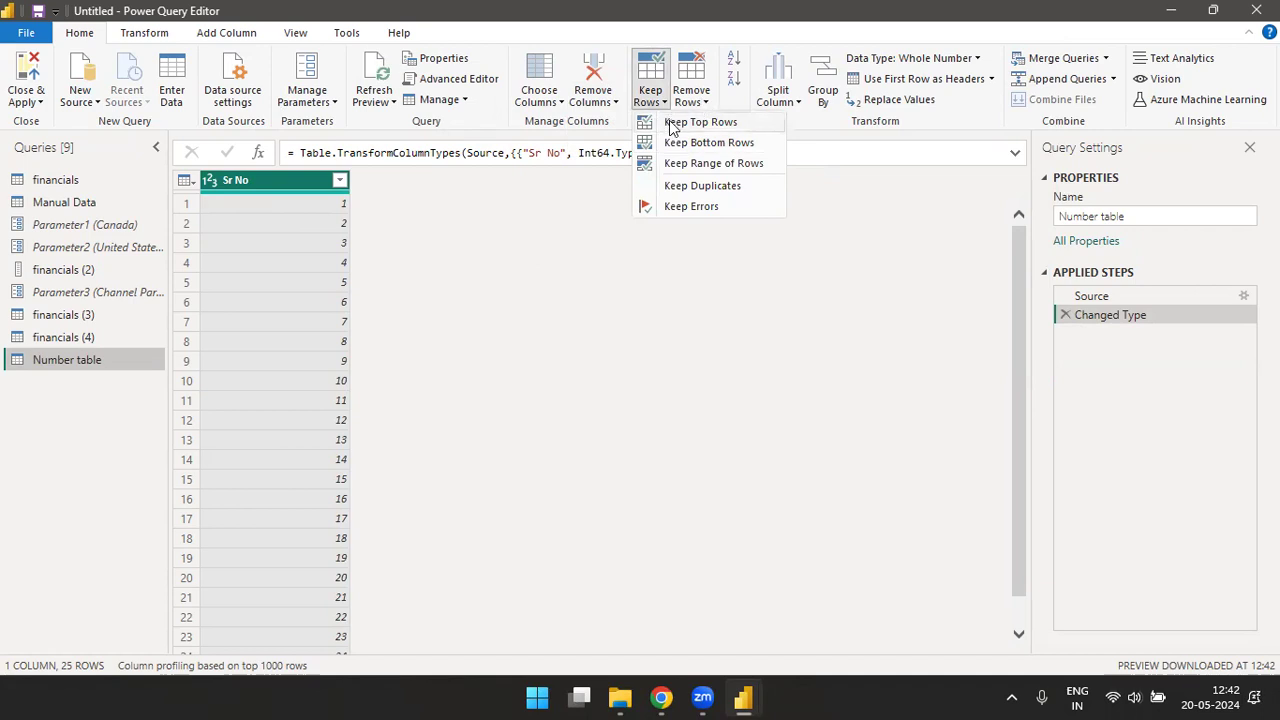
pyautogui.click(685, 126)
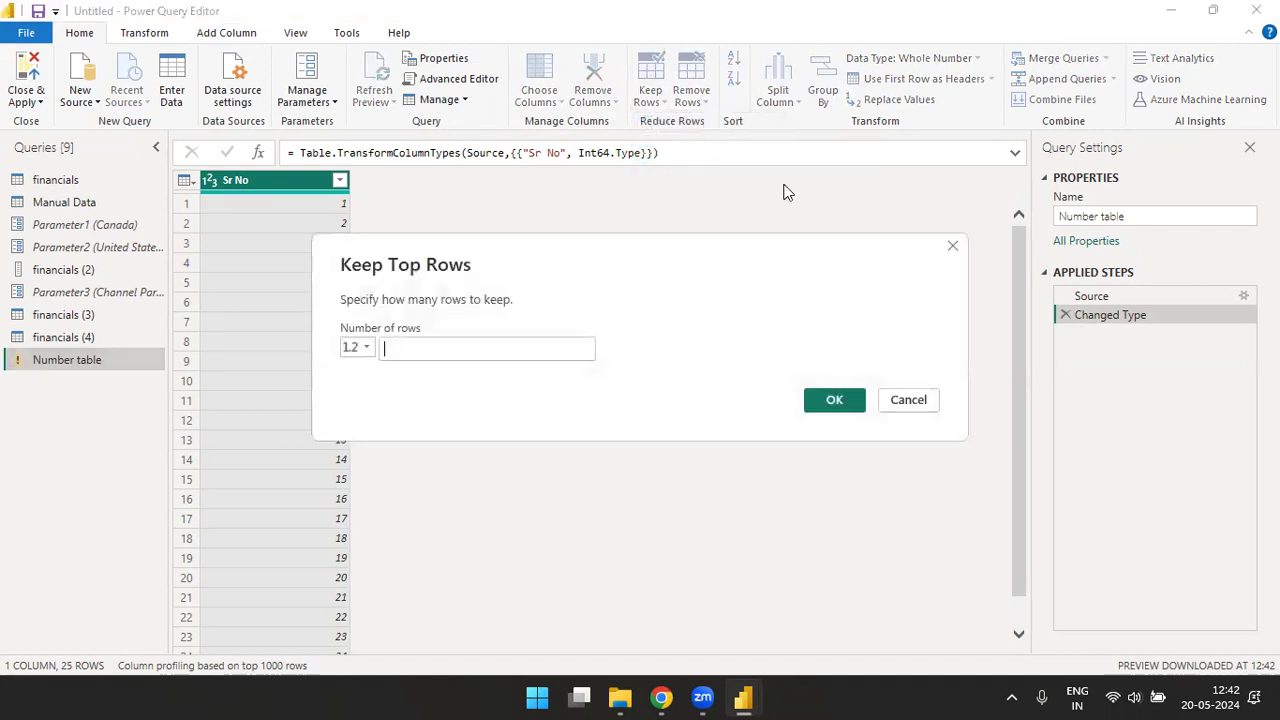
pyautogui.click(721, 273)
pyautogui.write('10')
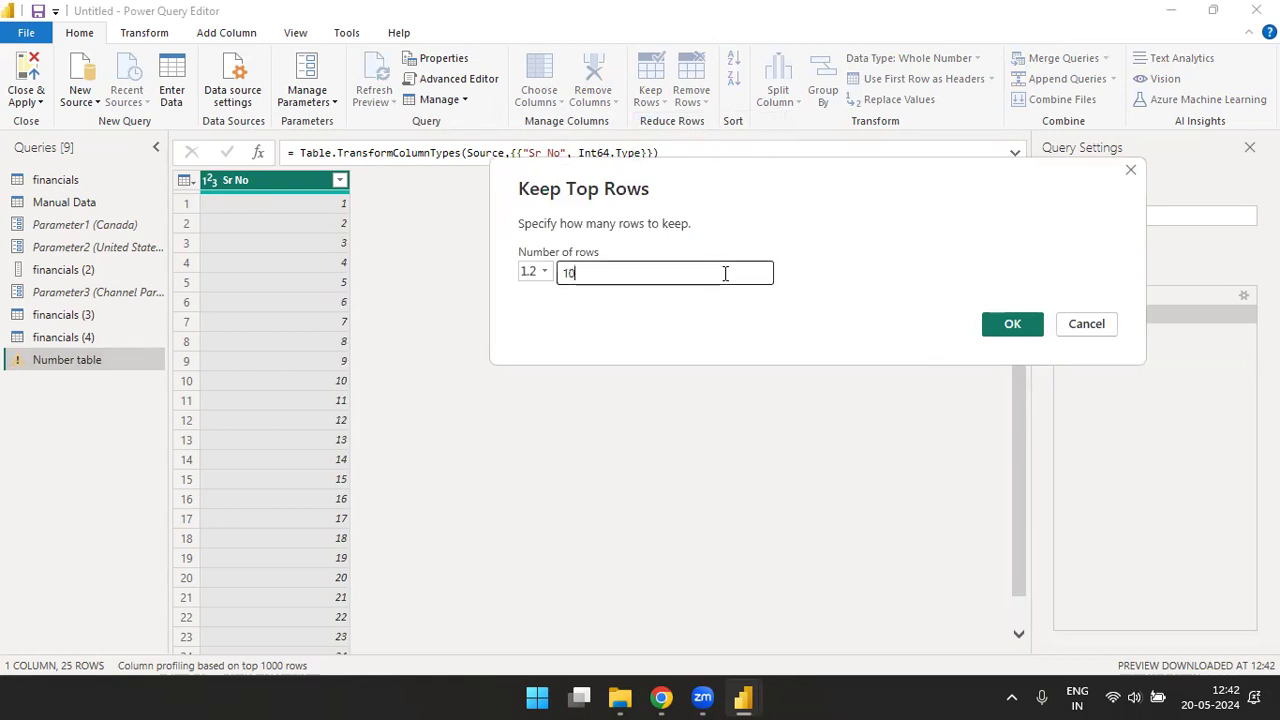
pyautogui.click(1012, 323)
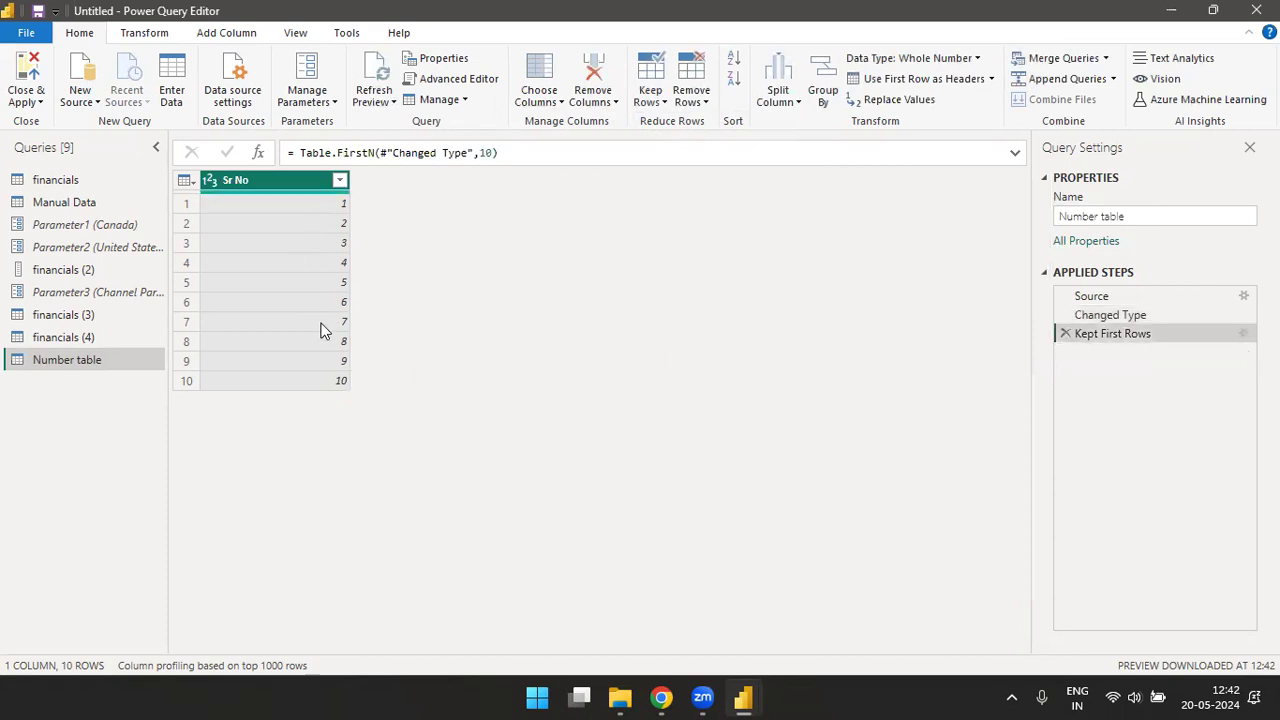
pyautogui.click(1064, 333)
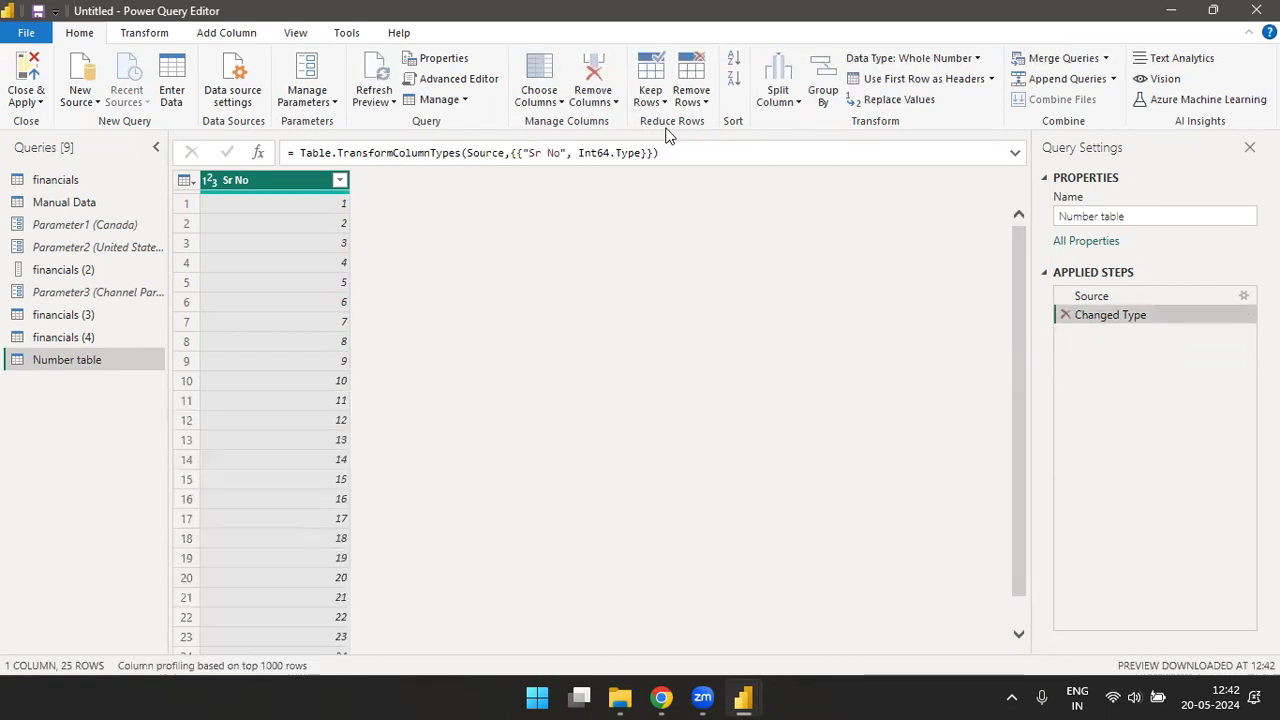
# - Keep only the bottom 10 rows of the Number table query, and delete that applied step again
pyautogui.click(651, 96)
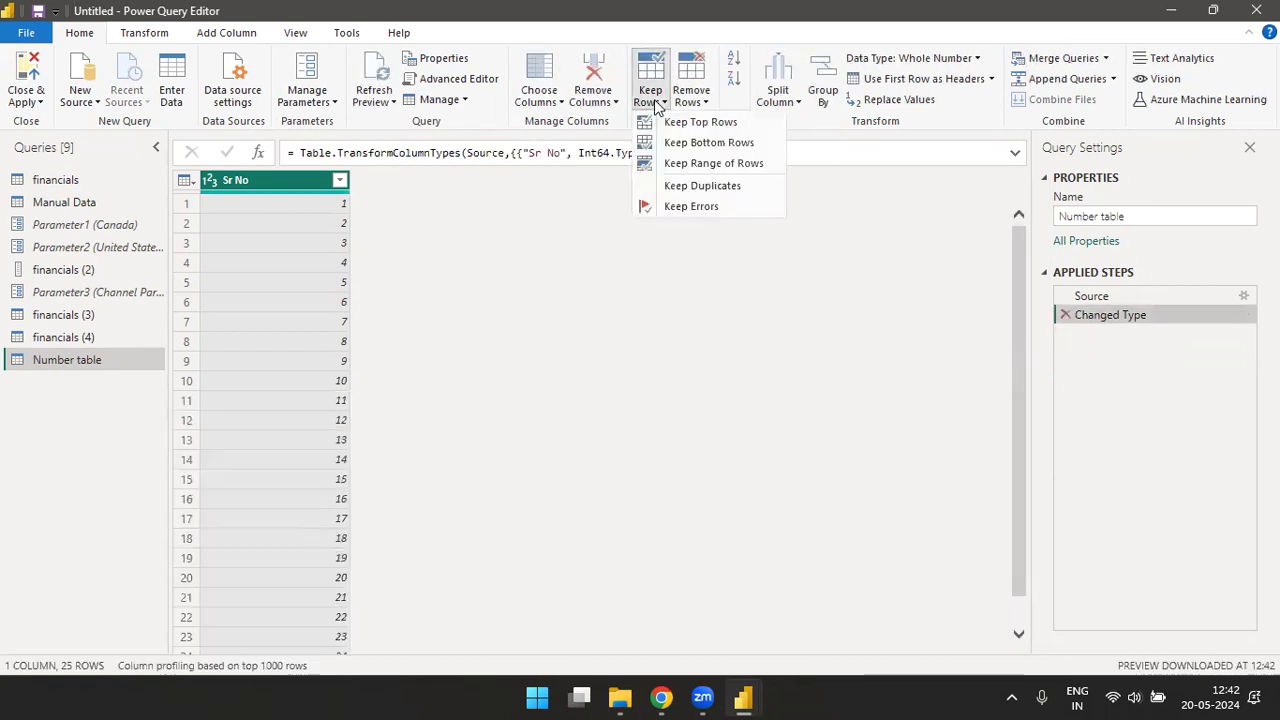
pyautogui.click(706, 143)
pyautogui.write('120')
pyautogui.press('BackSpace')
pyautogui.press('BackSpace')
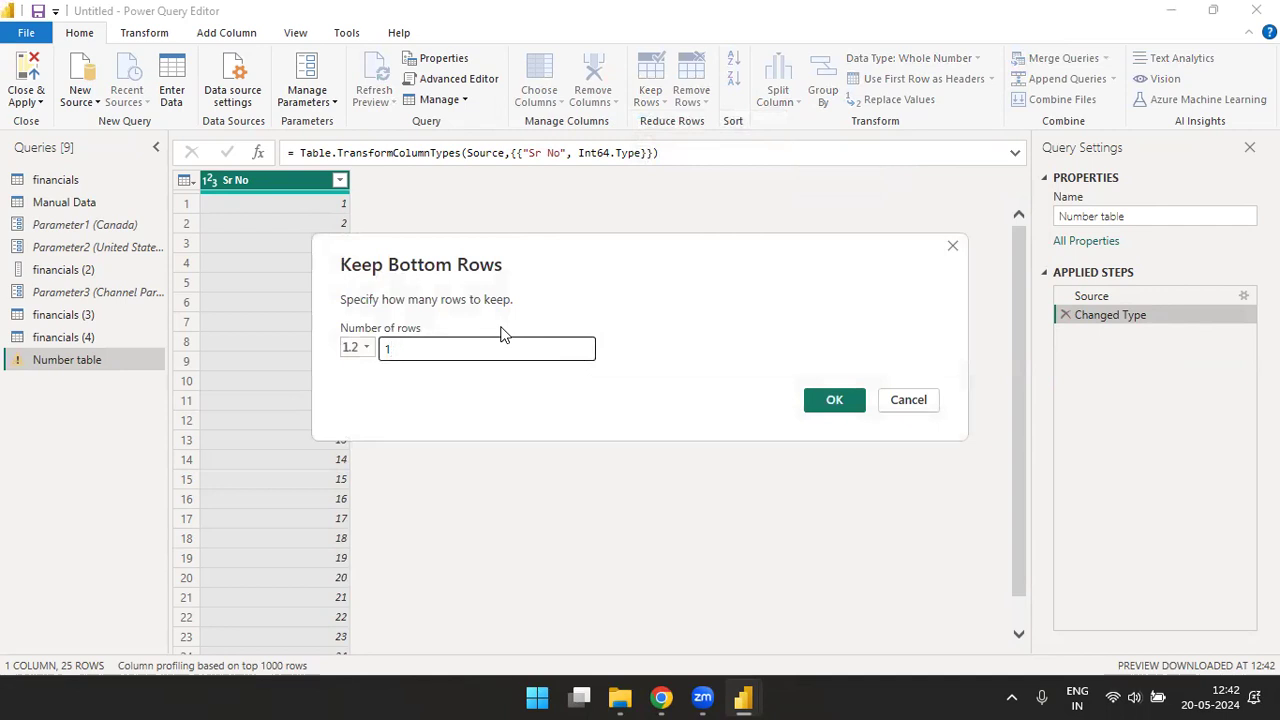
pyautogui.click(836, 401)
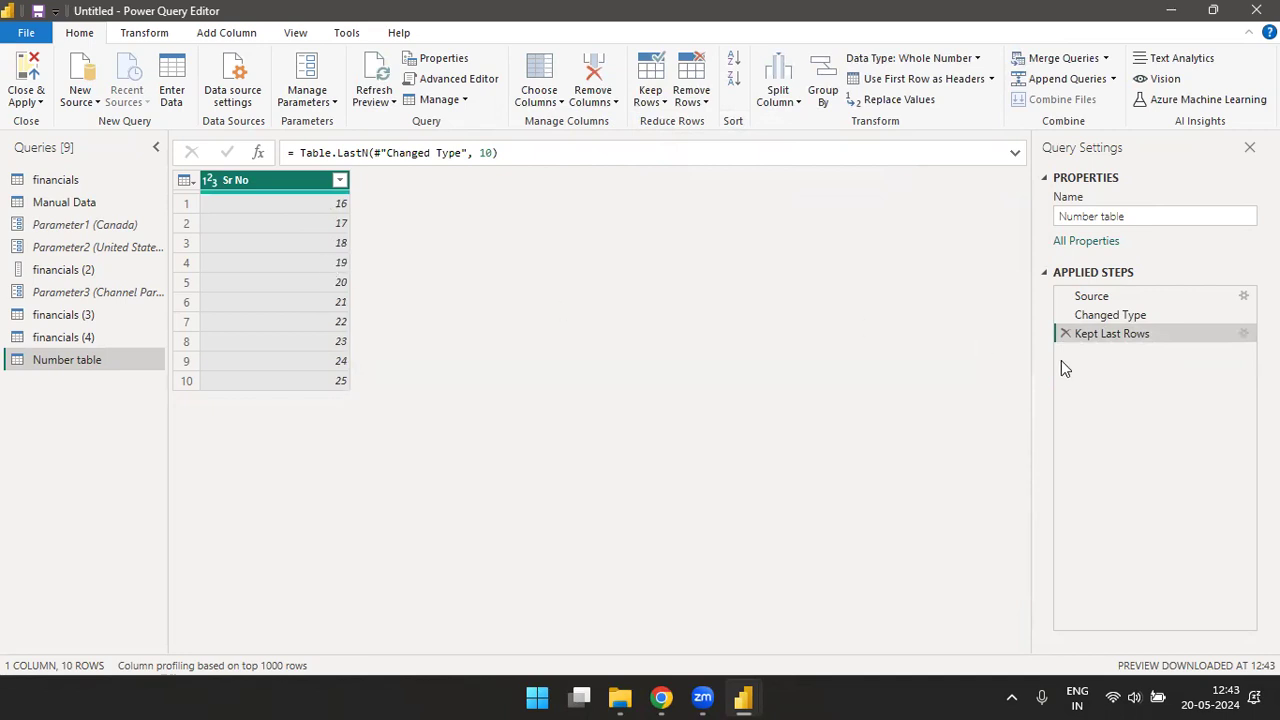
pyautogui.click(1065, 334)
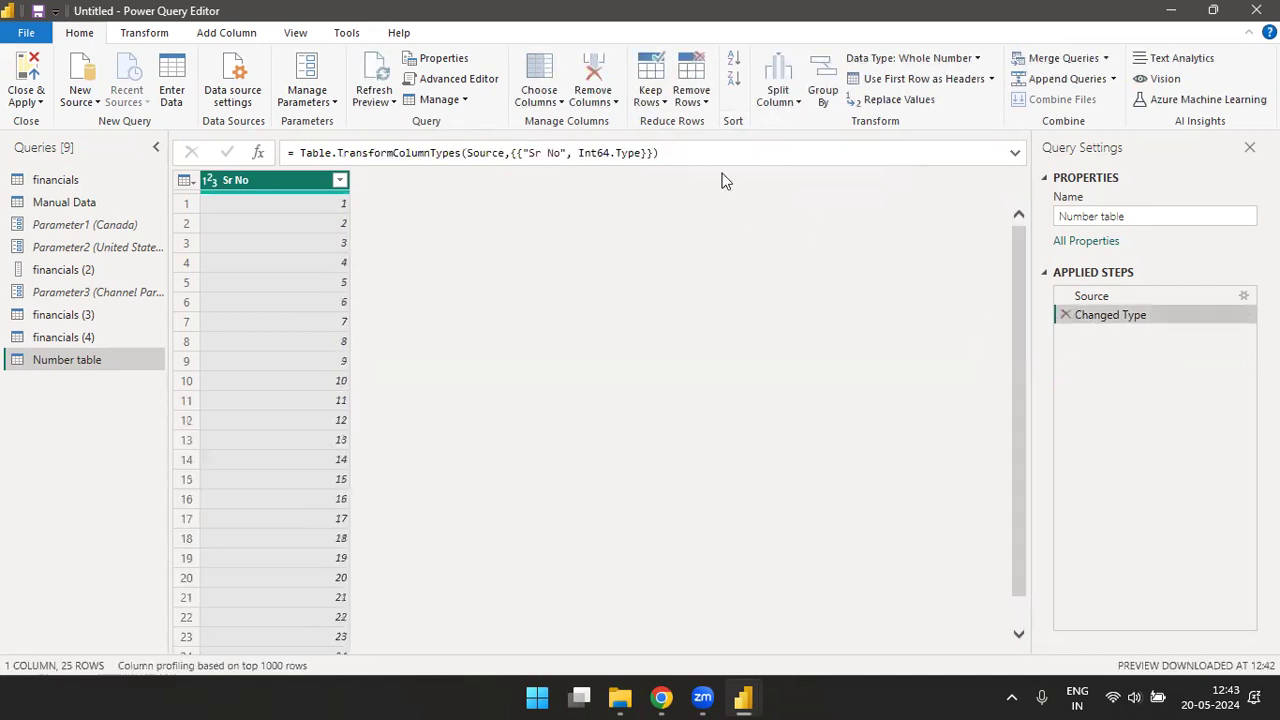
# - Keep a range of 19 rows starting at row 10 in the Number table query, and delete that applied step again
pyautogui.click(651, 96)
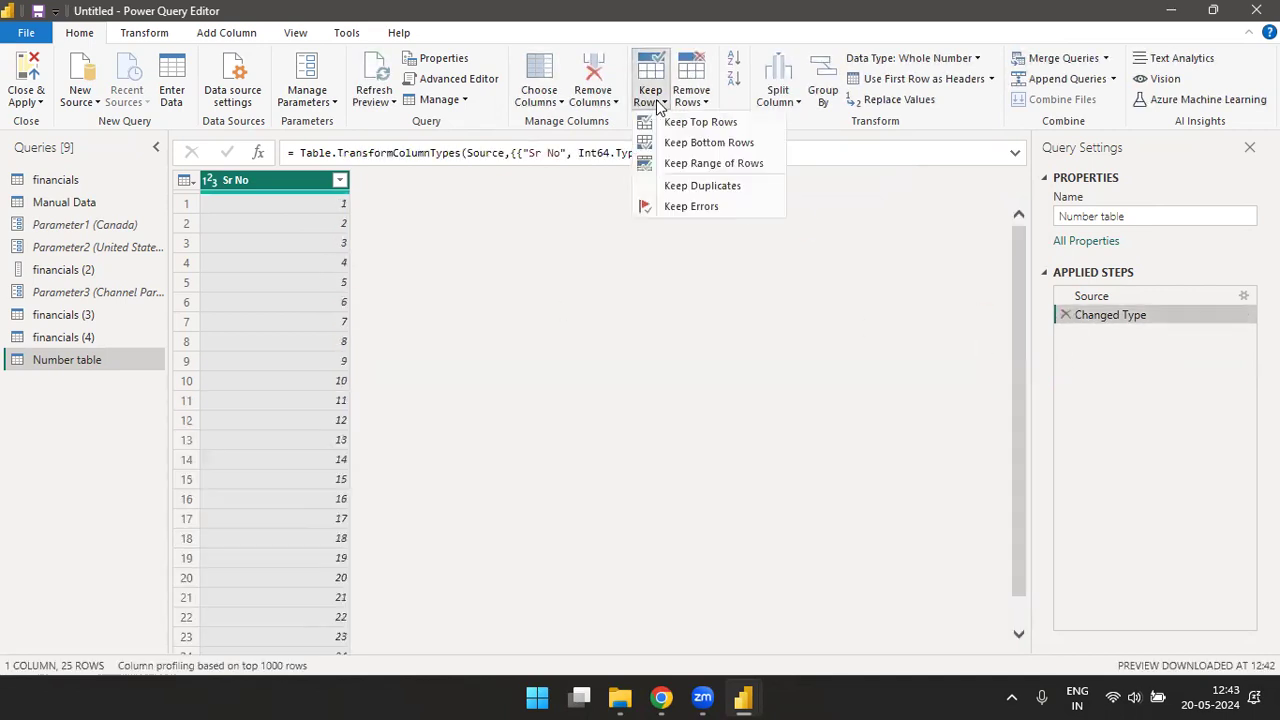
pyautogui.click(686, 168)
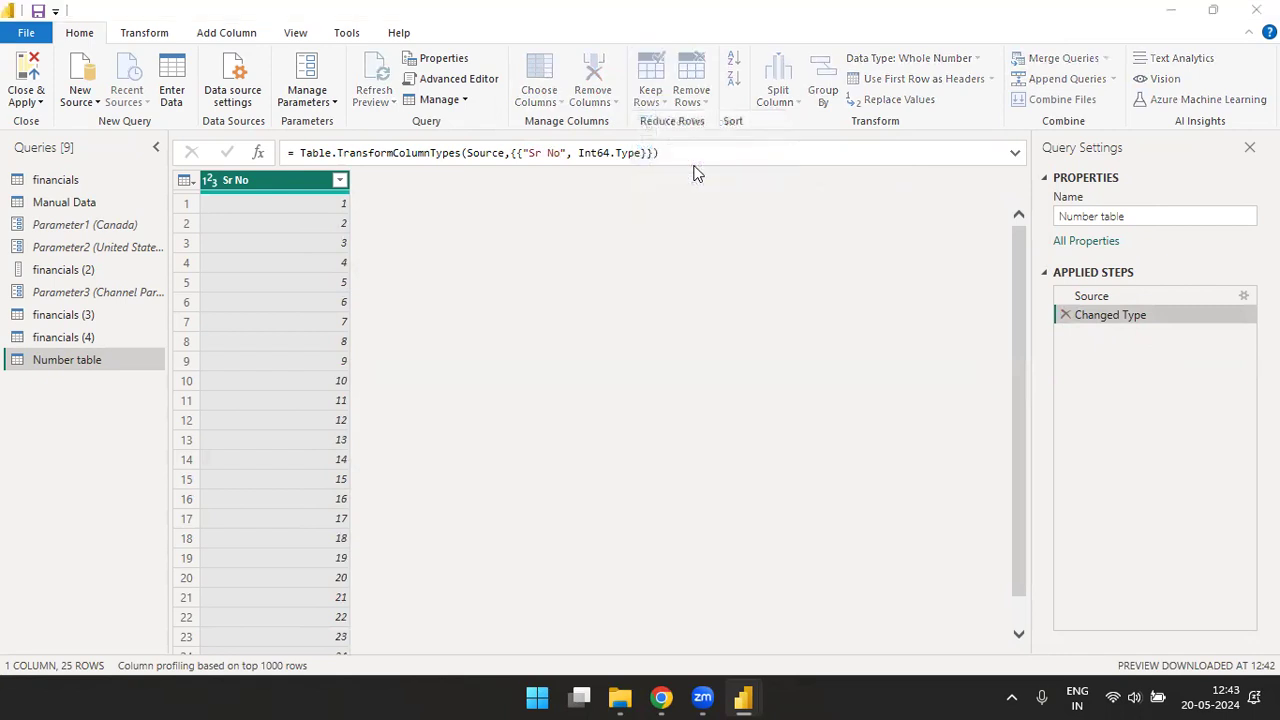
pyautogui.write('10')
pyautogui.click(535, 371)
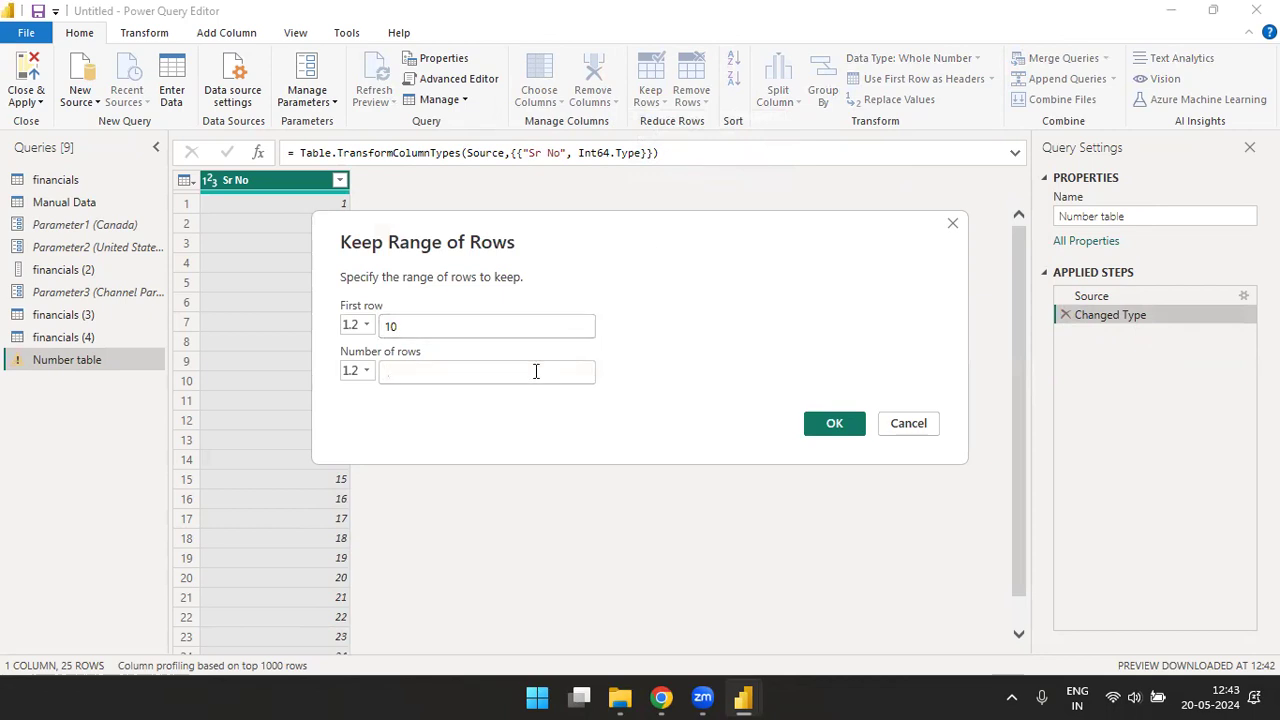
pyautogui.write('19')
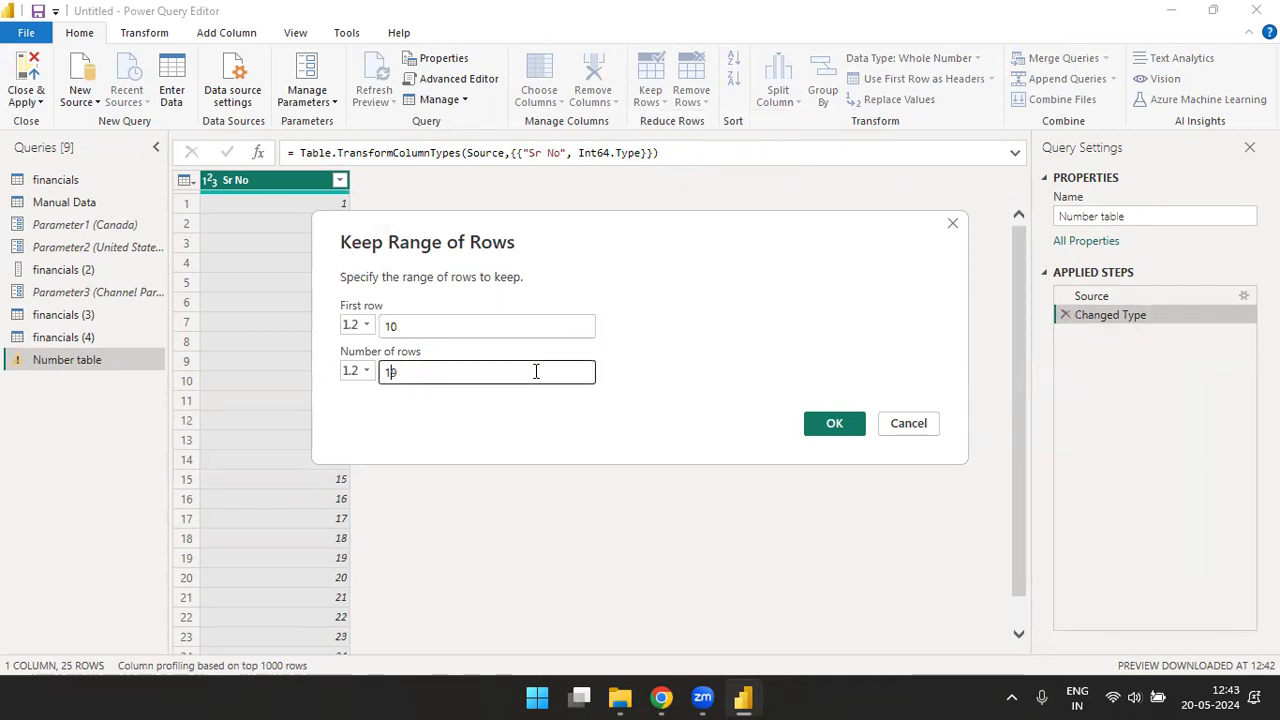
pyautogui.click(834, 424)
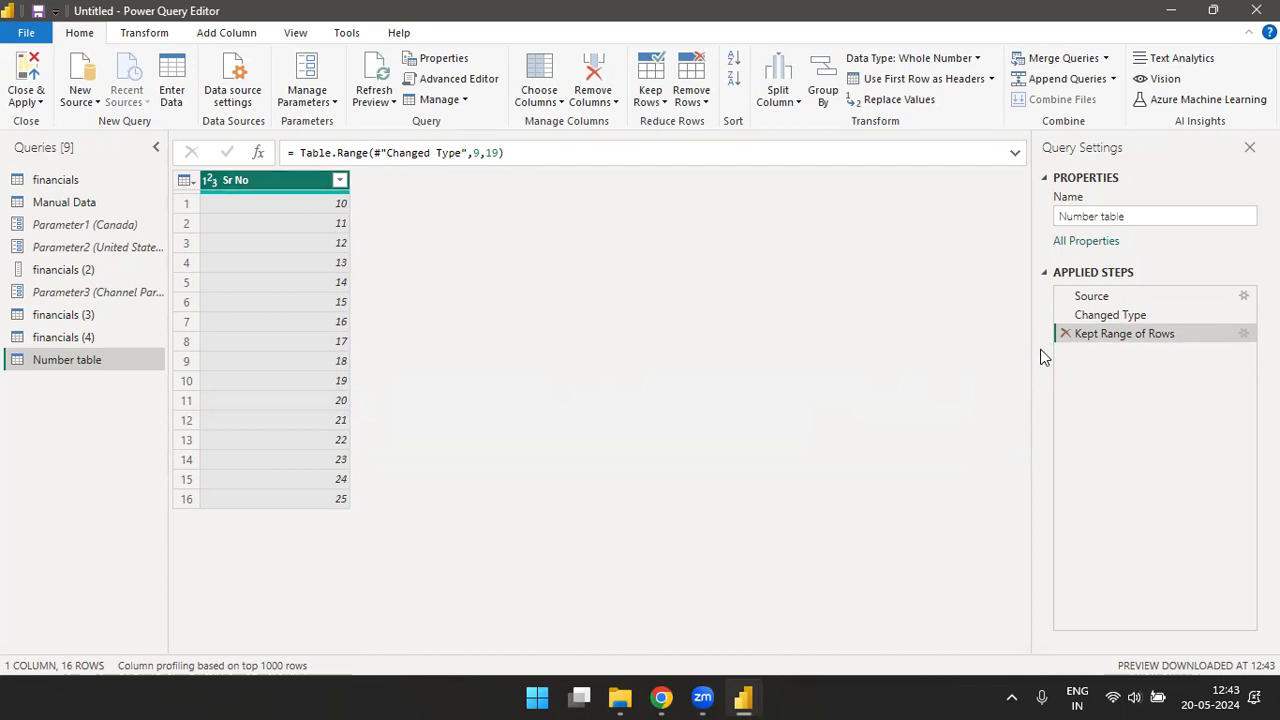
pyautogui.click(1065, 334)
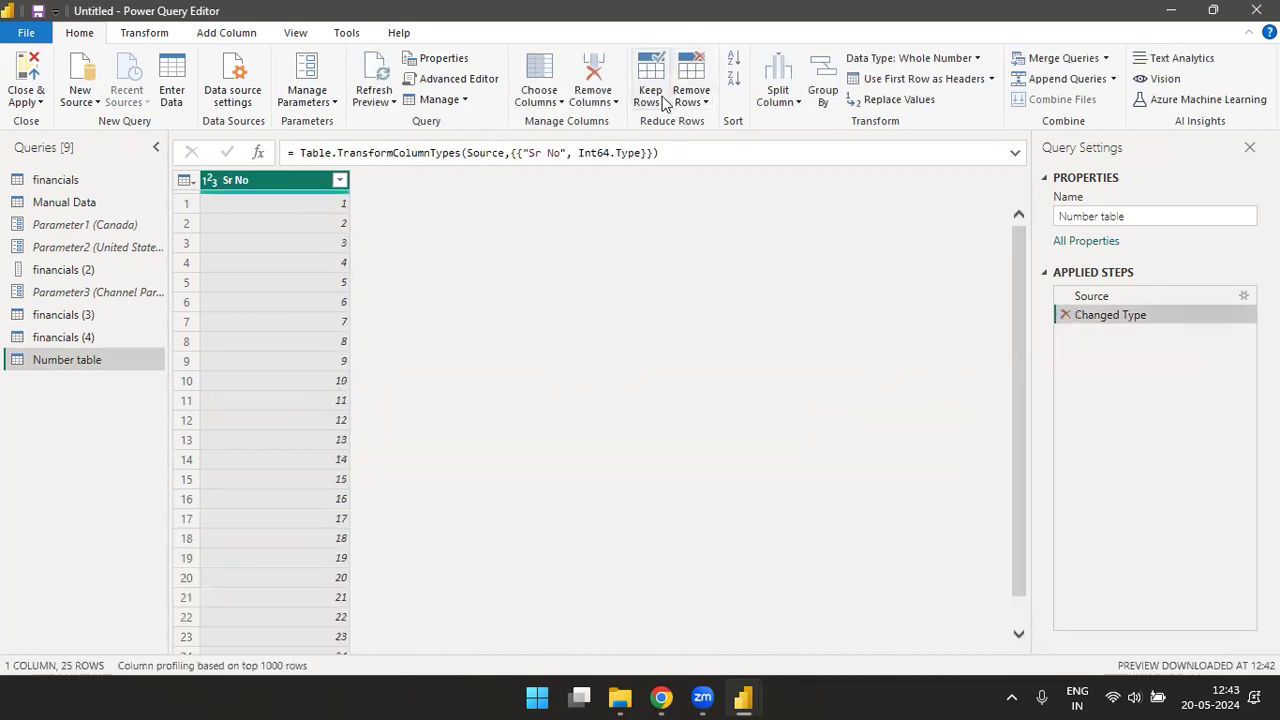
# - Keep a range of 9 rows starting at row 10 in the Number table query, and delete that applied step again
pyautogui.click(659, 102)
pyautogui.click(699, 165)
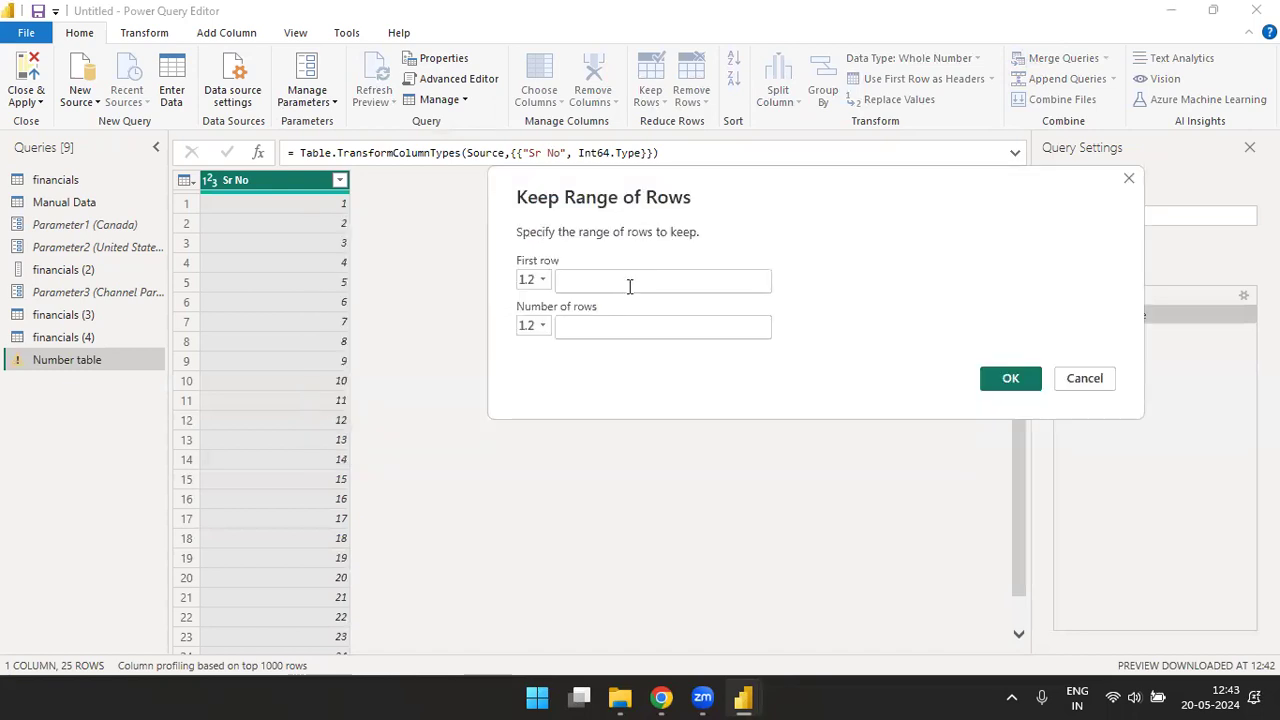
pyautogui.write('10')
pyautogui.click(638, 325)
pyautogui.write('9')
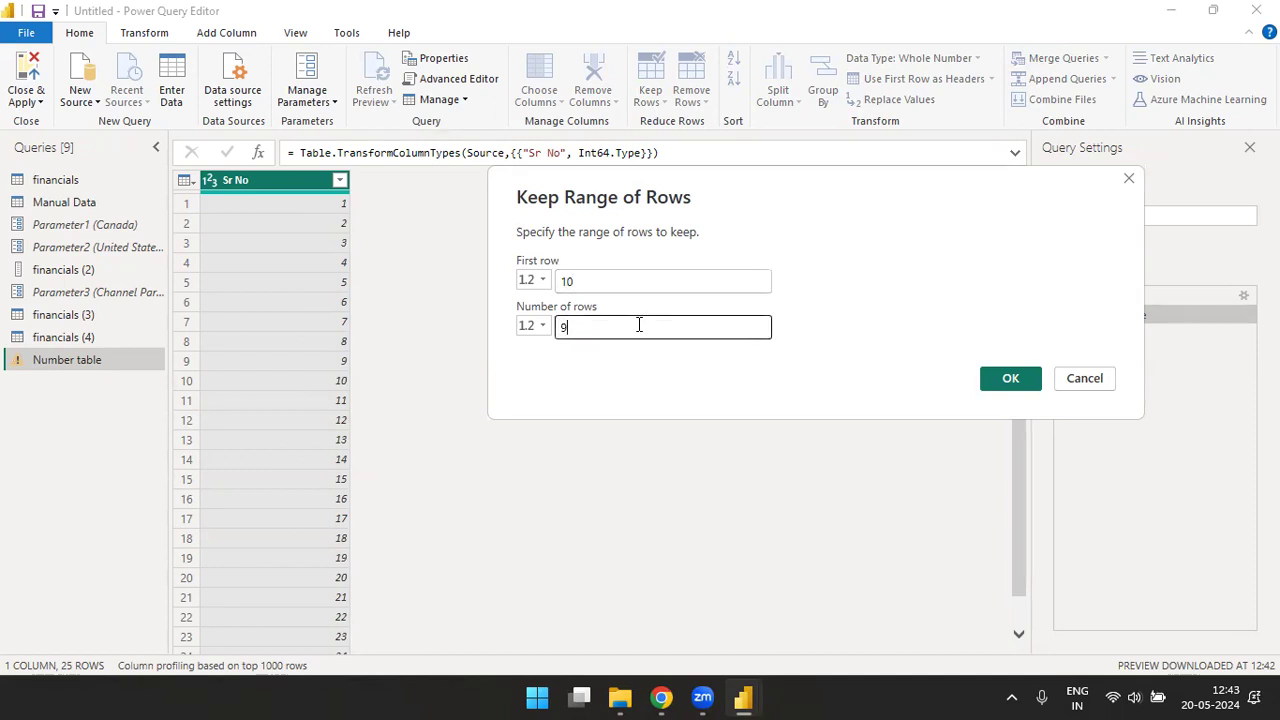
pyautogui.click(1008, 380)
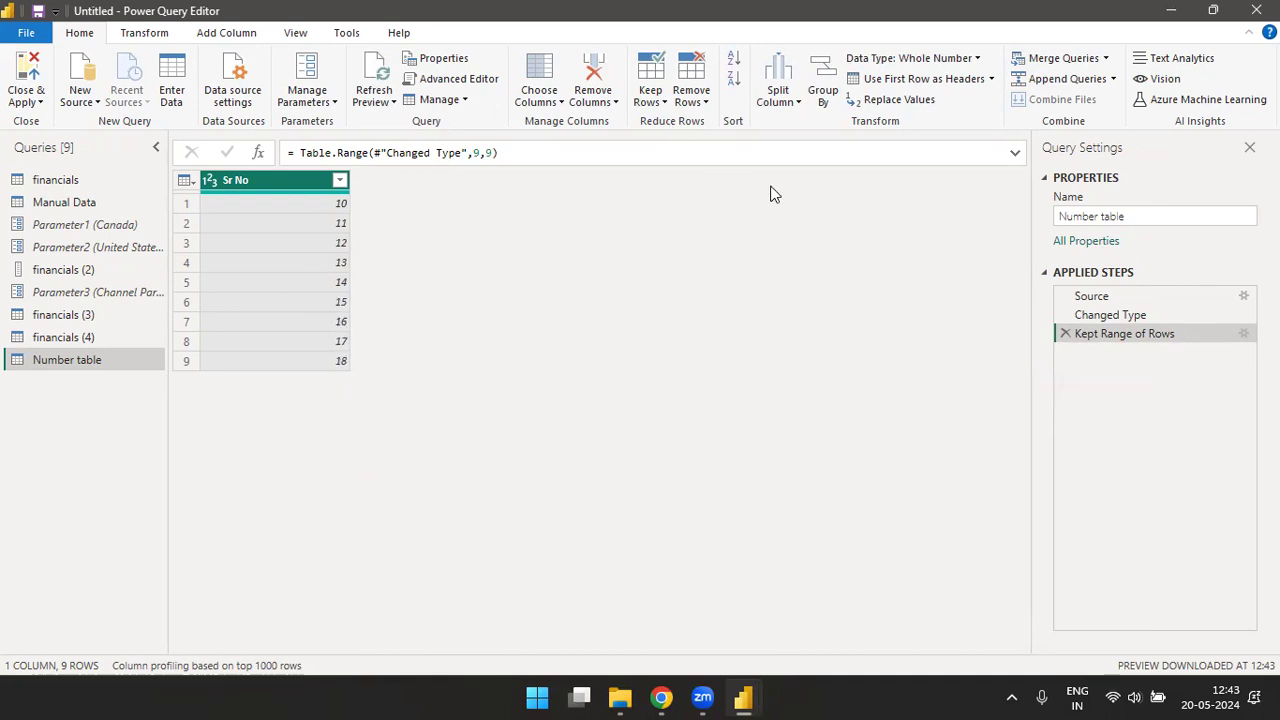
pyautogui.click(1065, 333)
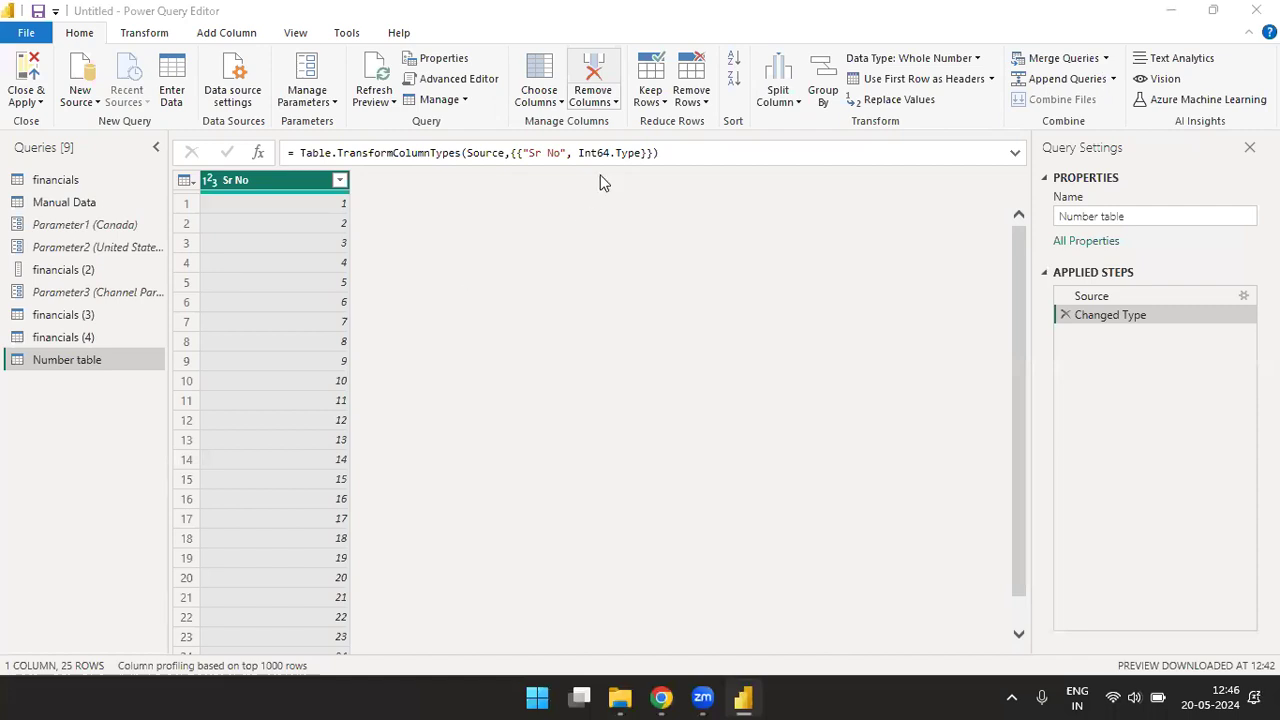
# - Keep only the duplicate rows of the Number table query, and delete that applied step again
pyautogui.click(659, 104)
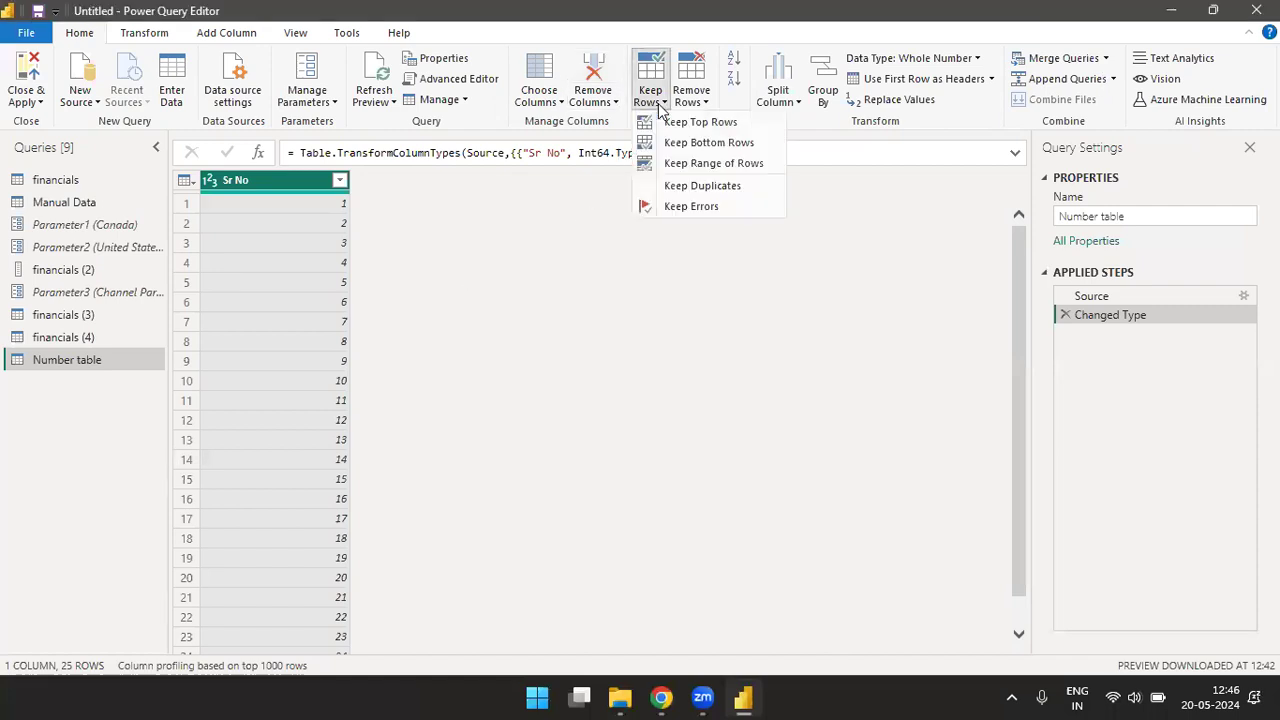
pyautogui.click(685, 189)
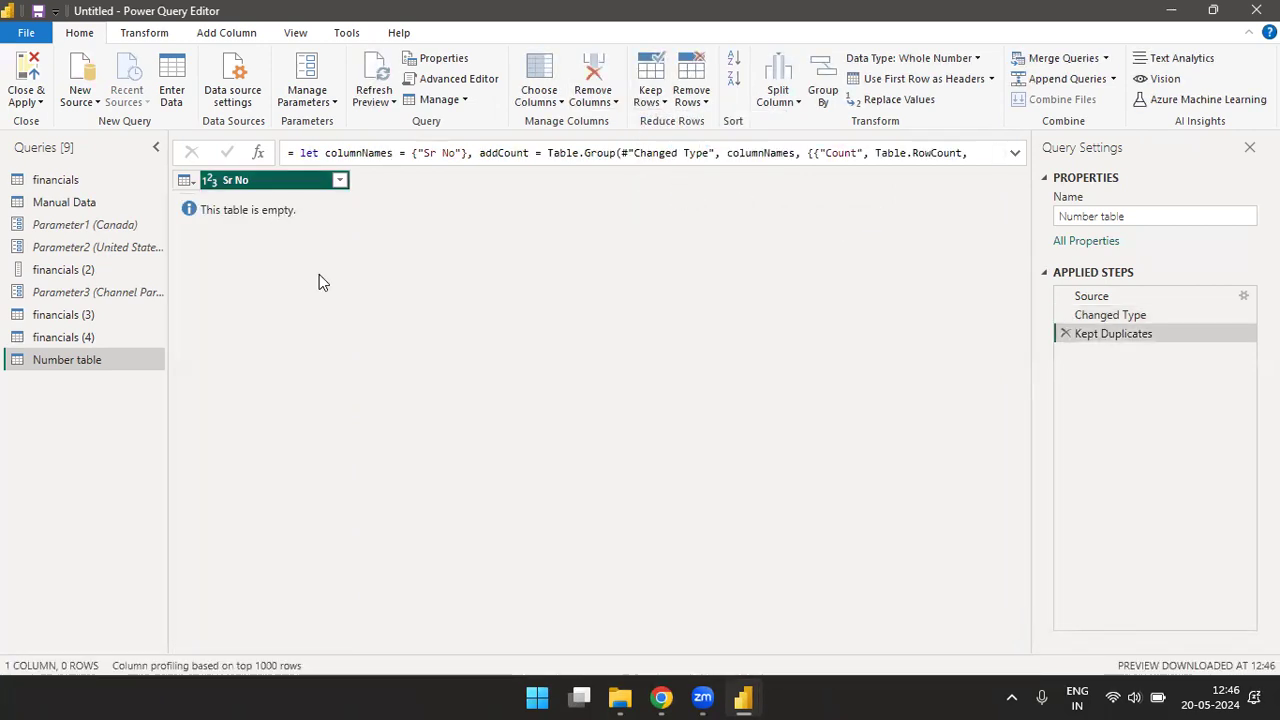
pyautogui.click(1065, 334)
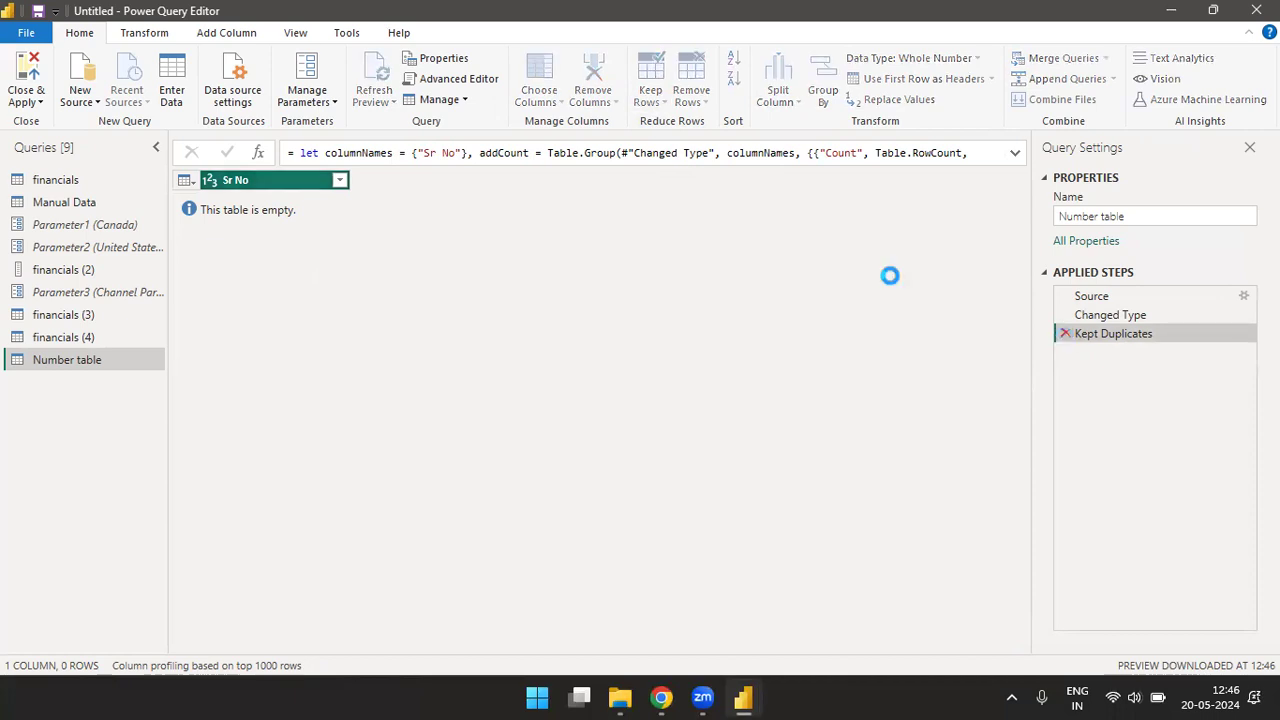
# - Keep only the rows with errors in the Number table query, and delete that applied step again
pyautogui.click(650, 95)
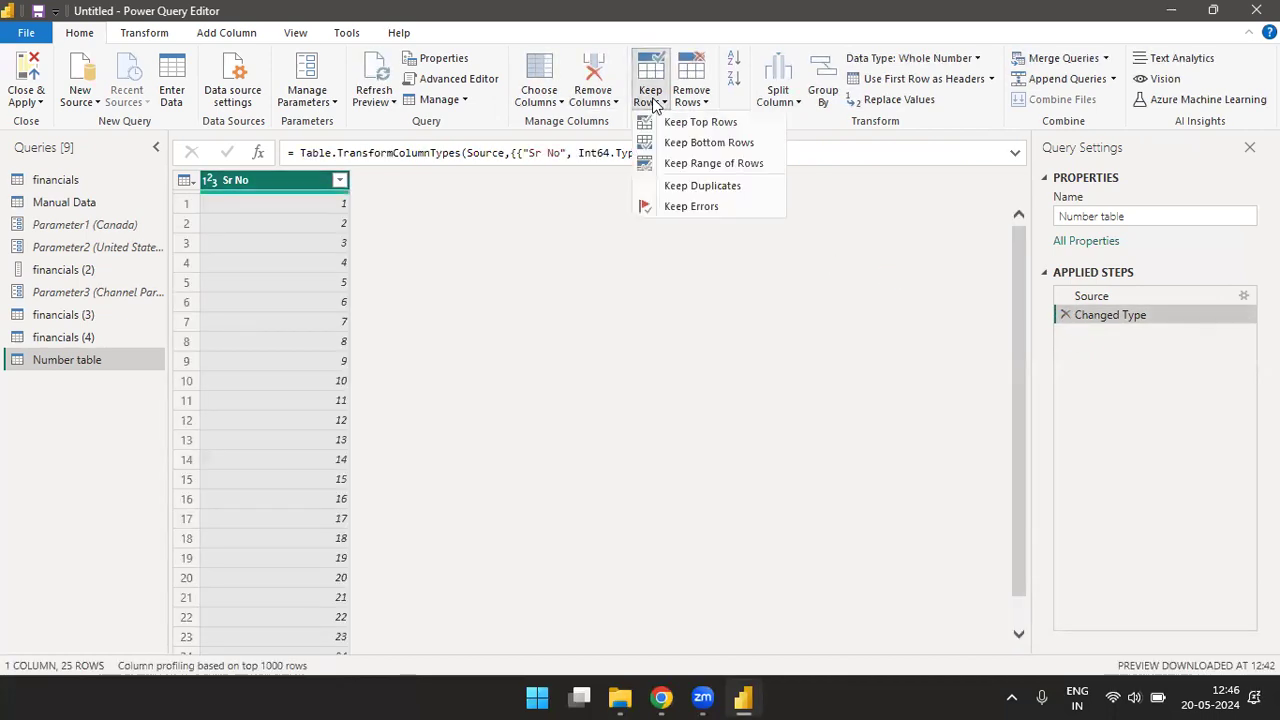
pyautogui.click(694, 210)
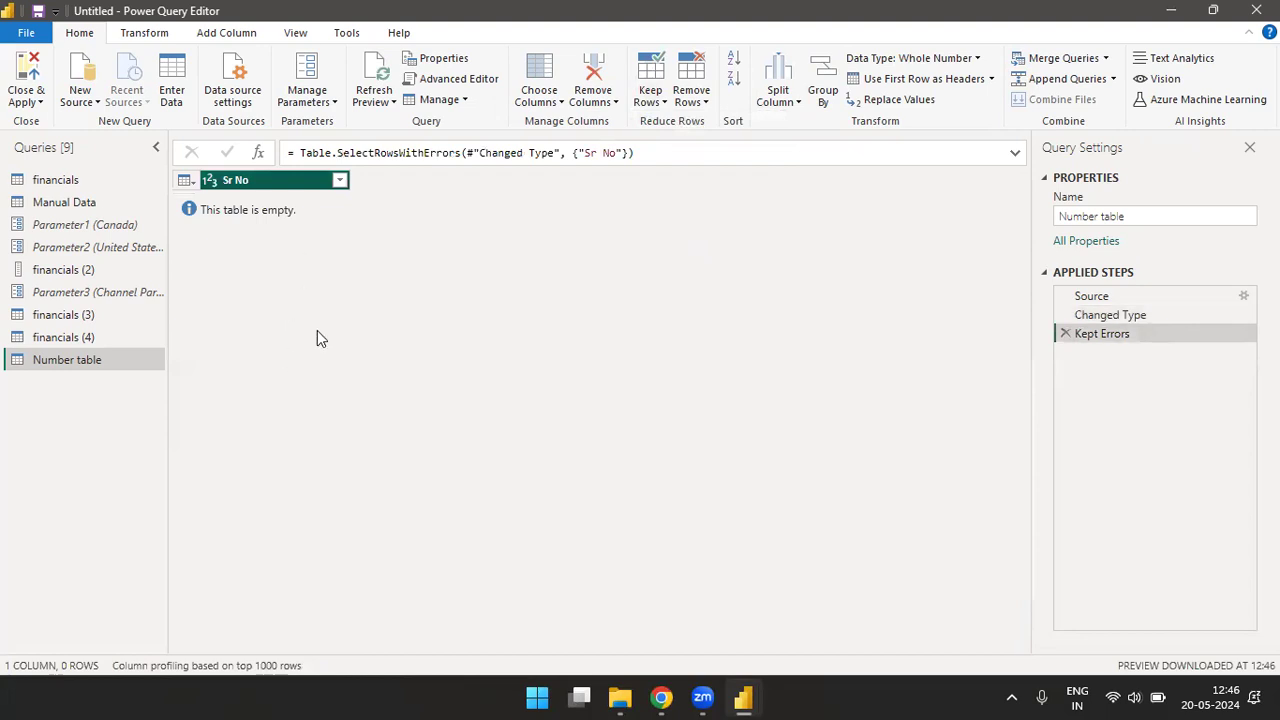
pyautogui.click(1065, 334)
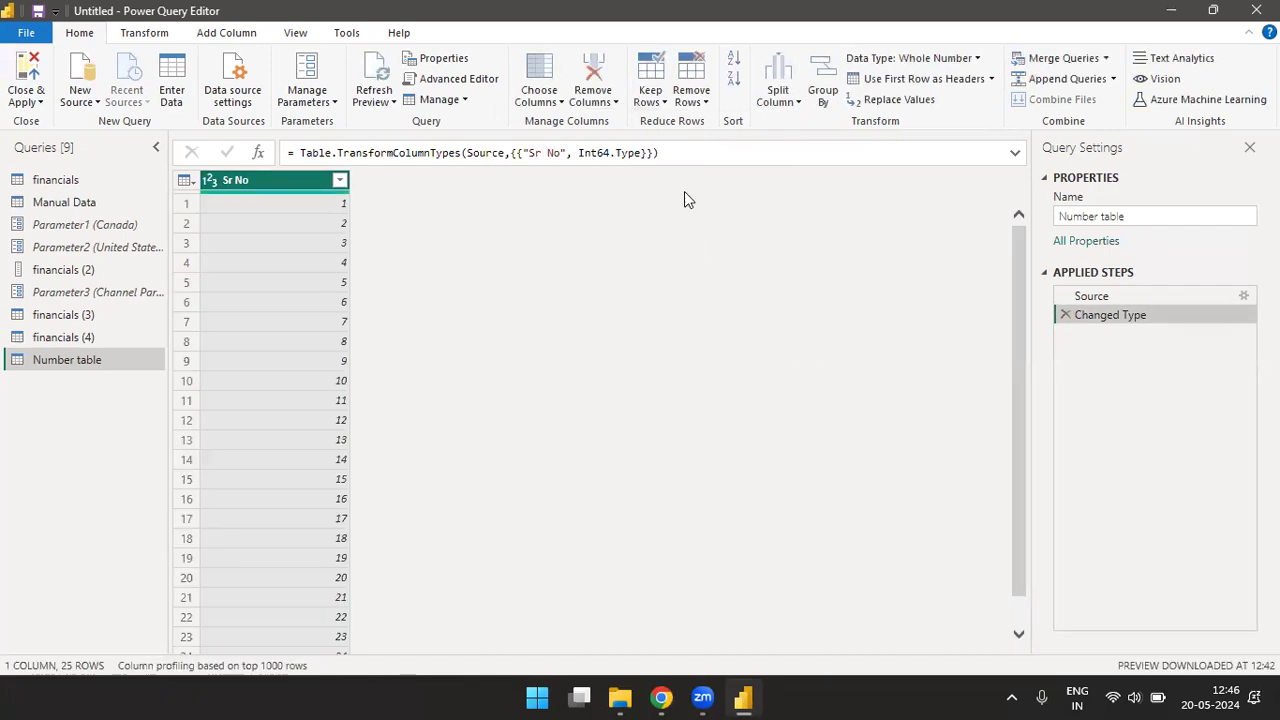
# - Remove the top 10 rows of the Number table query, and delete that applied step again
pyautogui.click(705, 104)
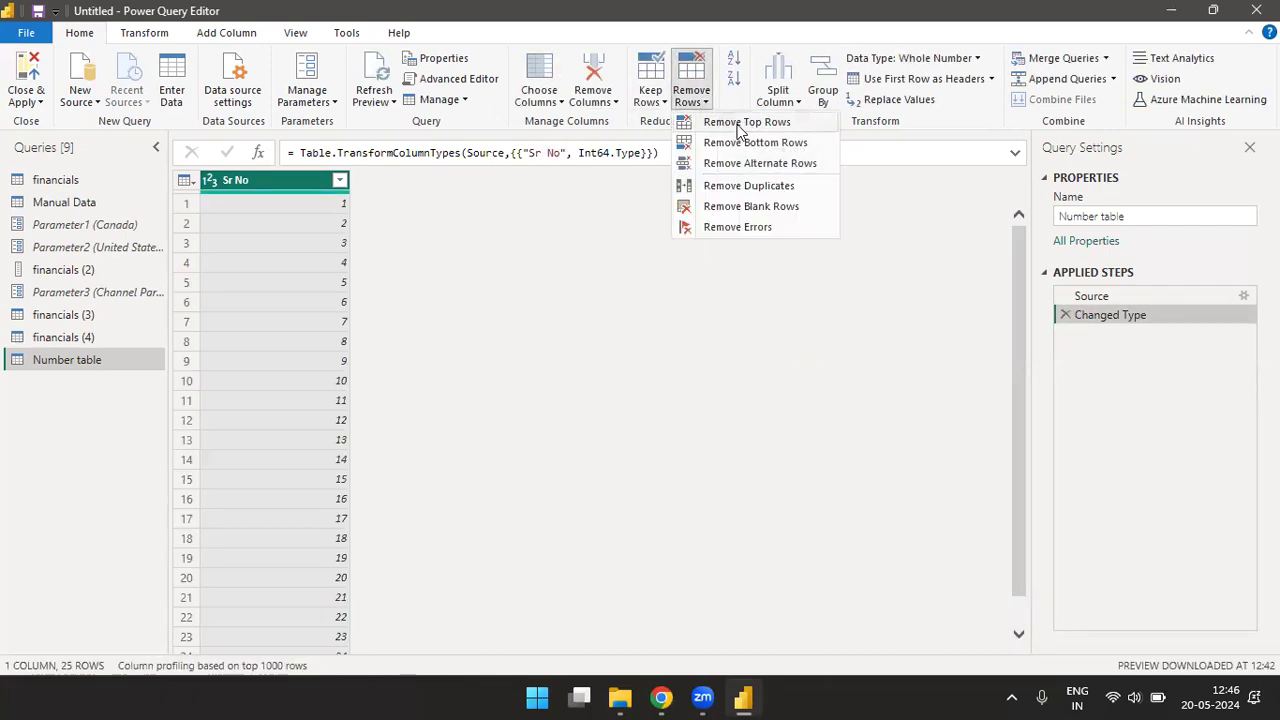
pyautogui.click(739, 128)
pyautogui.write('10')
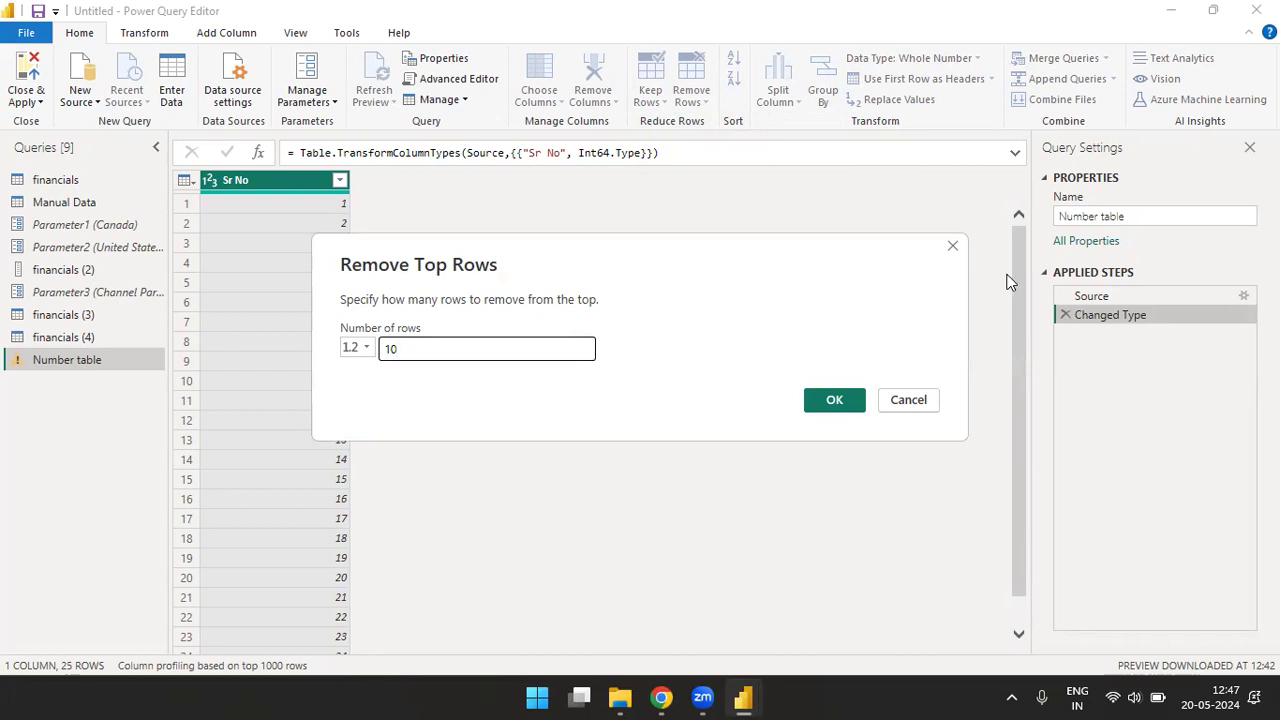
pyautogui.click(824, 400)
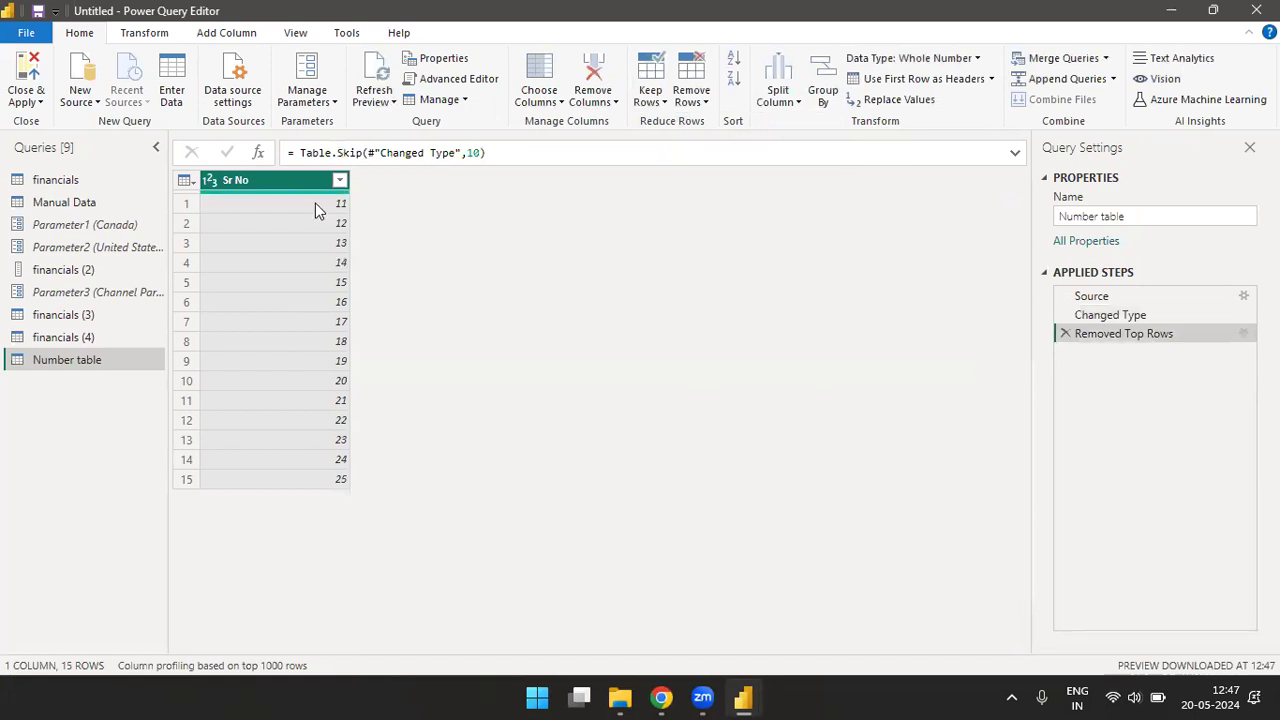
pyautogui.click(1065, 333)
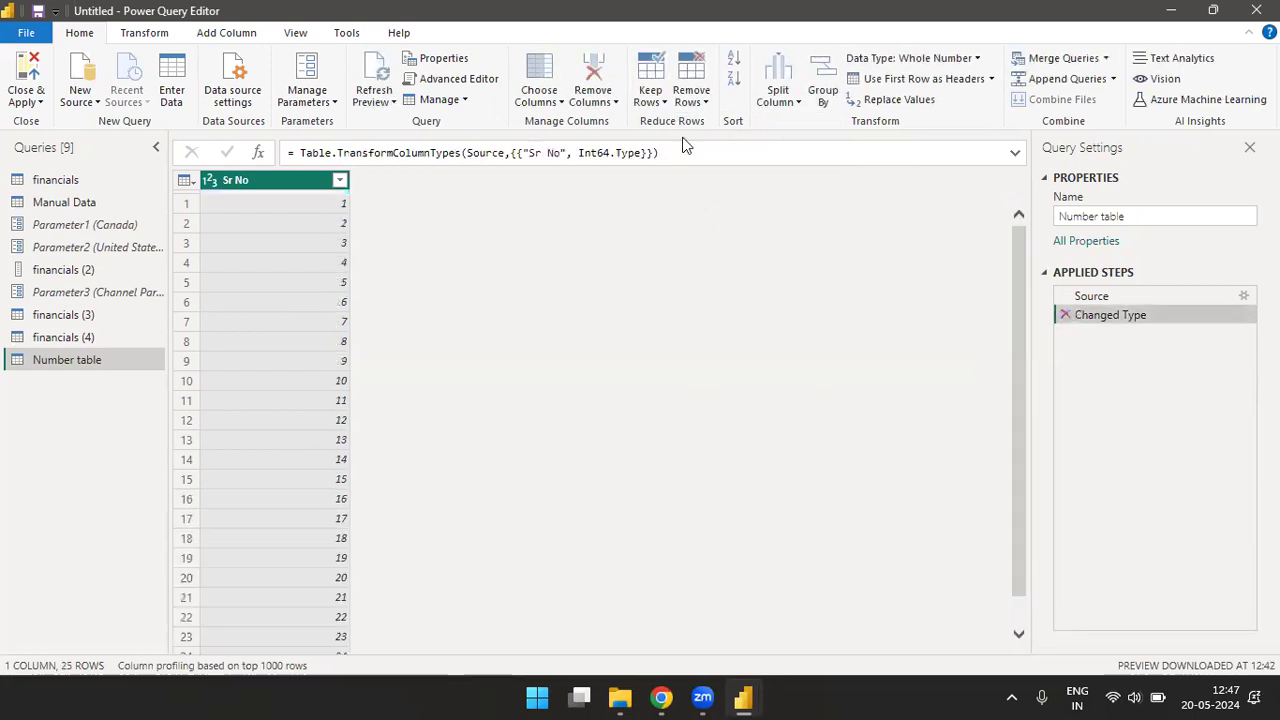
# - Remove duplicate rows, blank rows and rows with errors from the Number table query
pyautogui.click(697, 104)
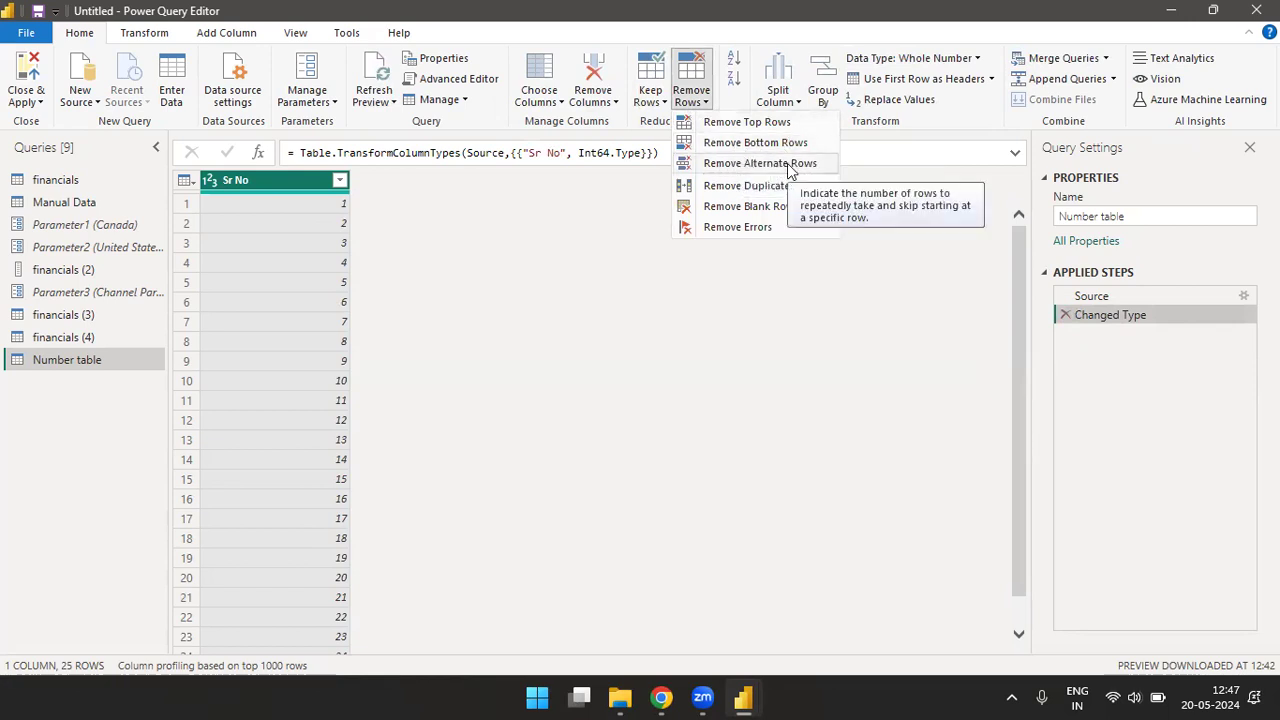
pyautogui.click(735, 191)
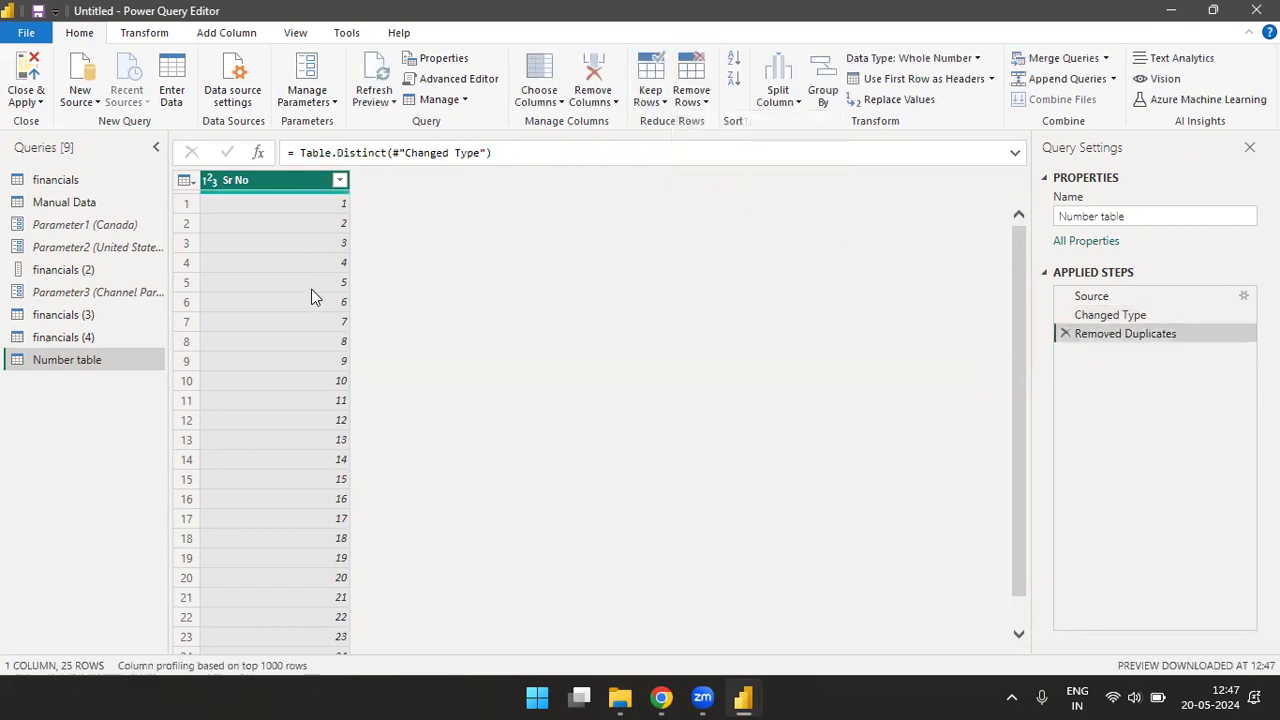
pyautogui.click(697, 101)
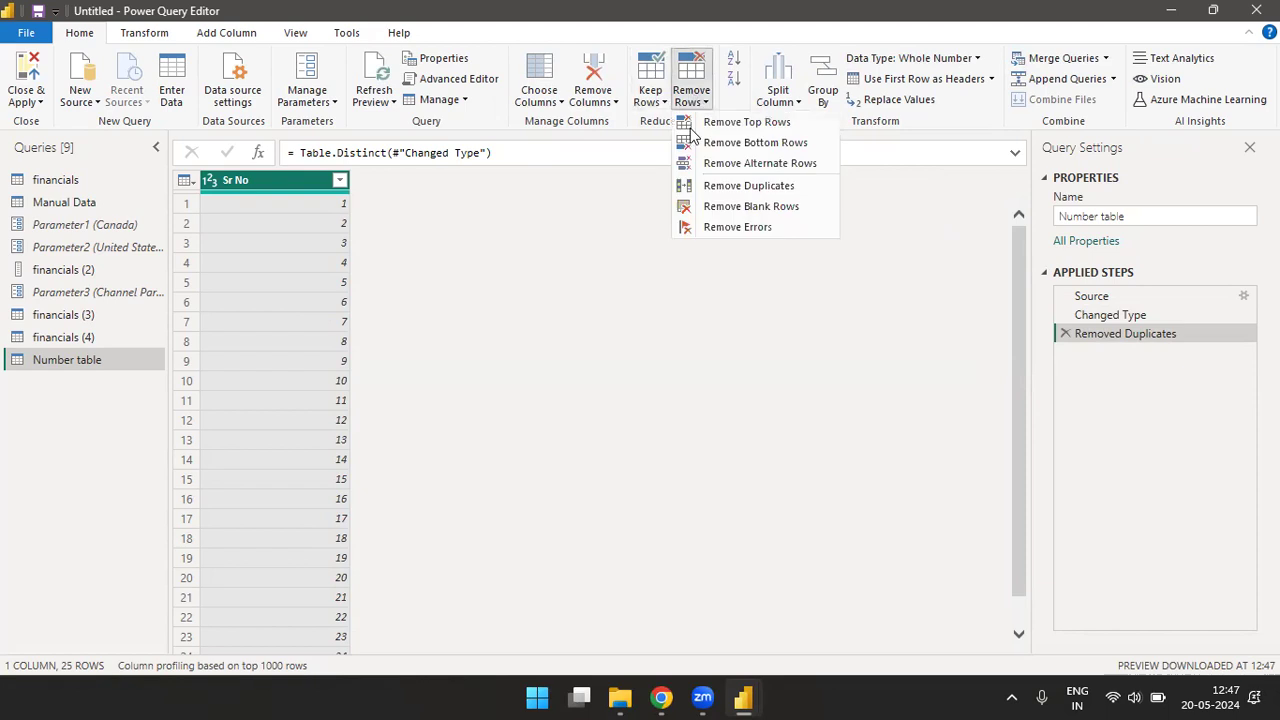
pyautogui.click(748, 207)
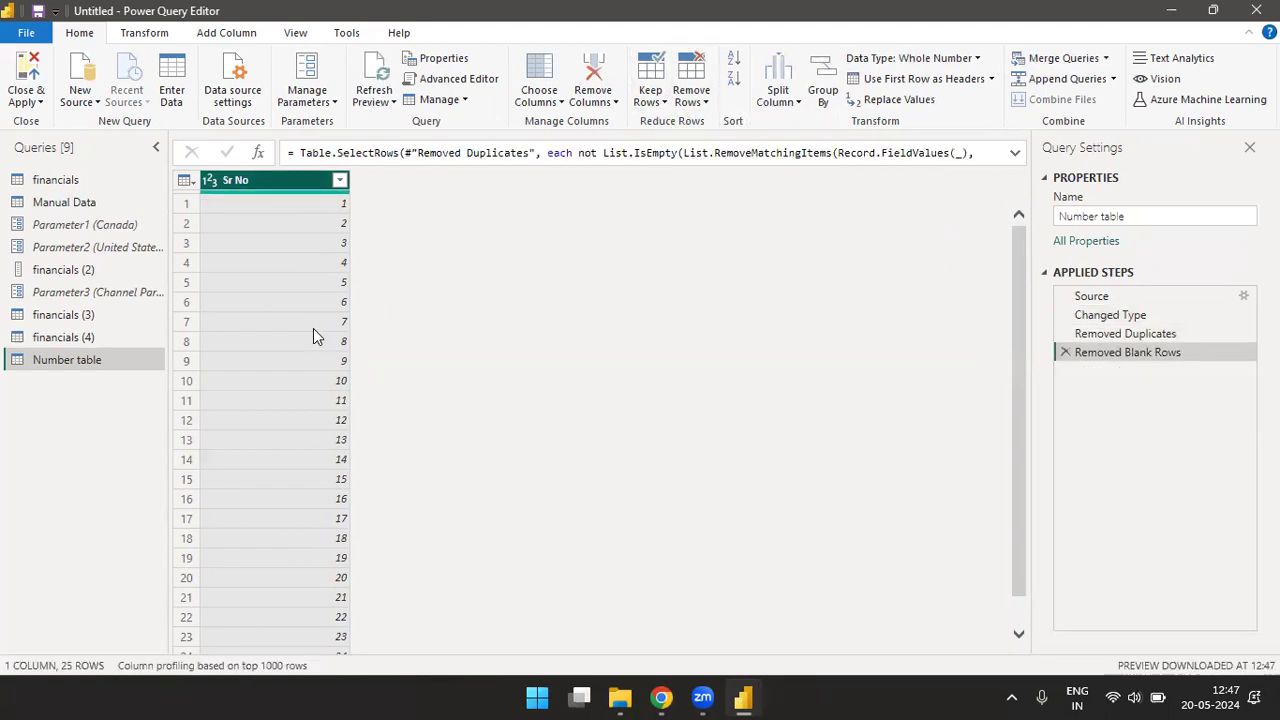
pyautogui.click(704, 97)
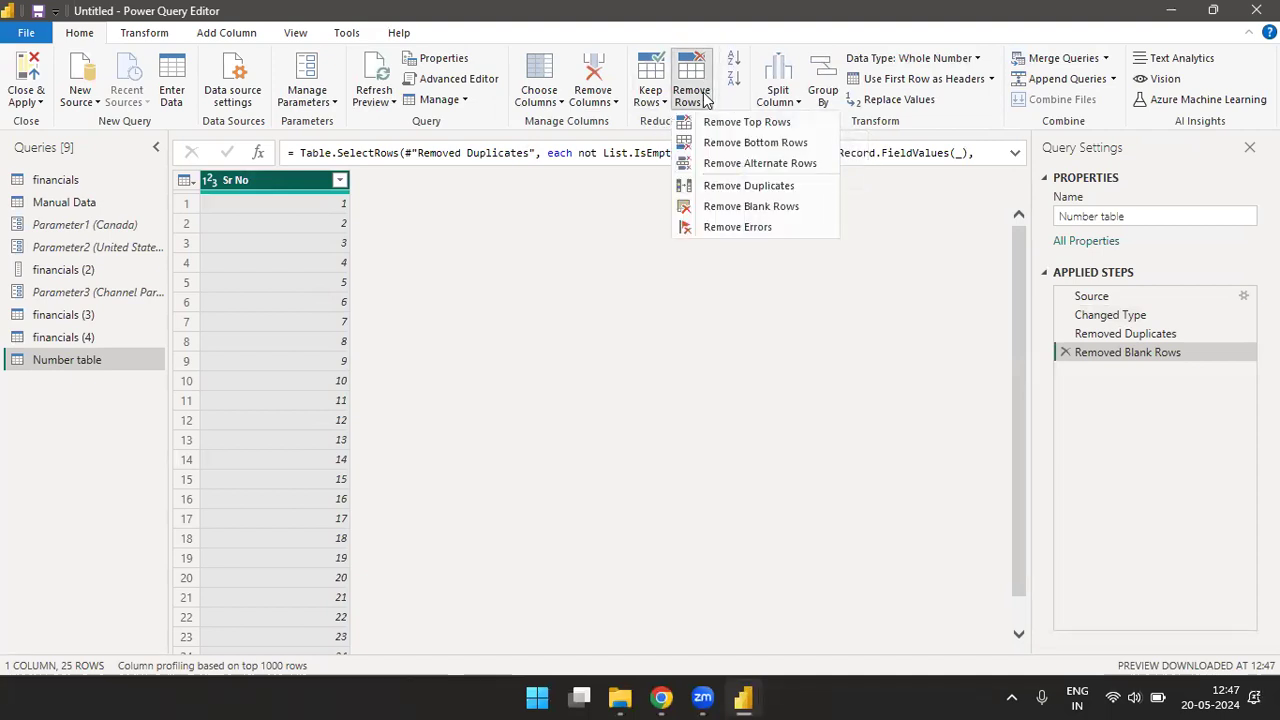
pyautogui.click(730, 233)
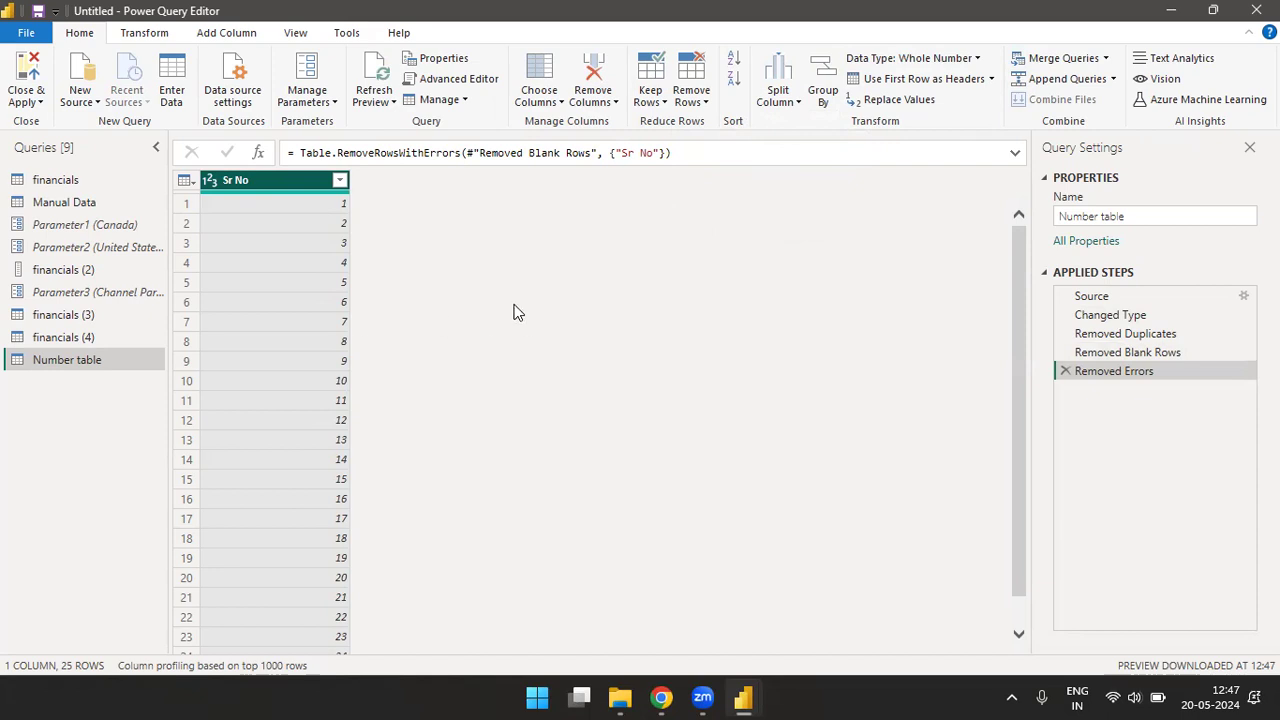
pyautogui.click(706, 104)
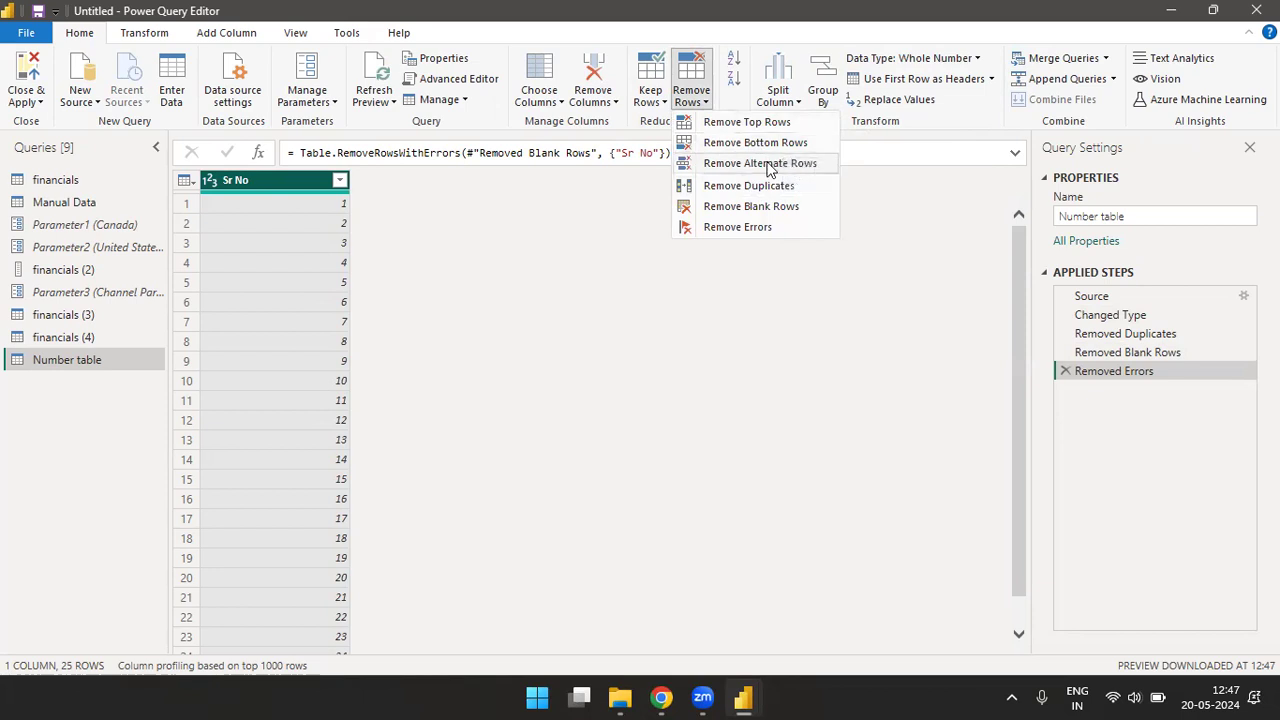
pyautogui.click(853, 350)
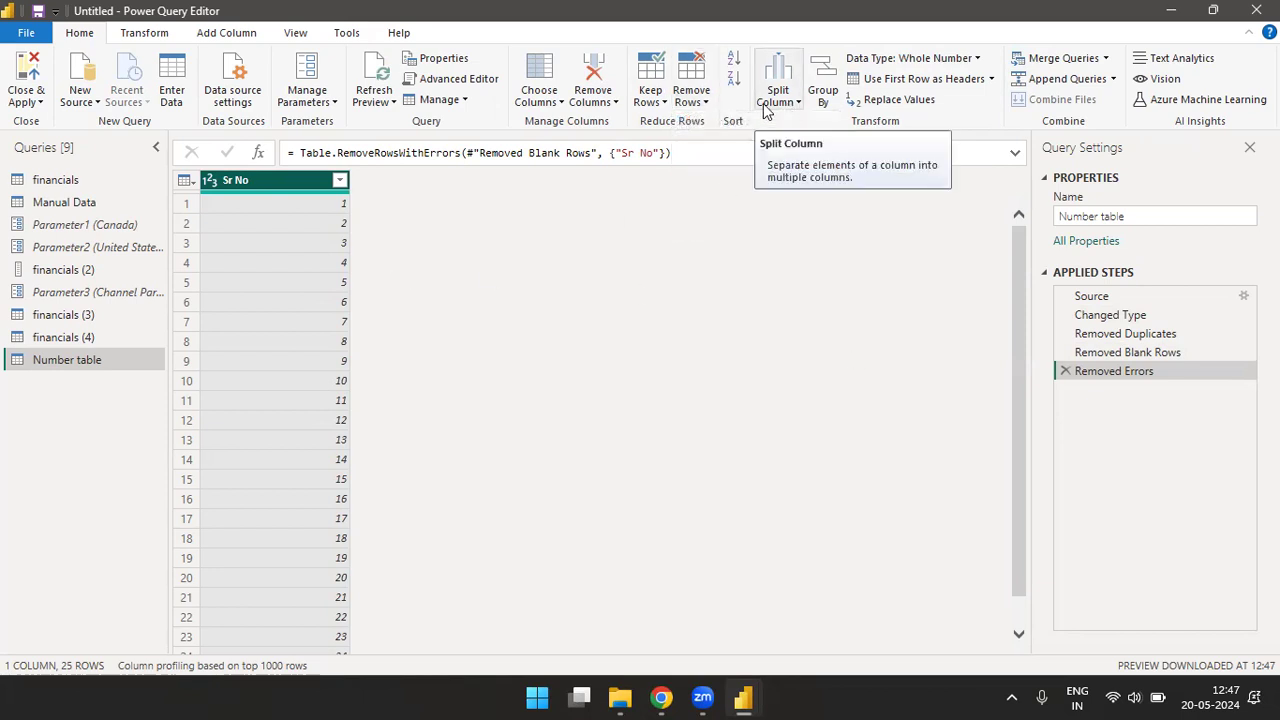
# - Show the financials query, and open RawData.xlsx from the Desktop as a new Excel workbook source
pyautogui.click(73, 182)
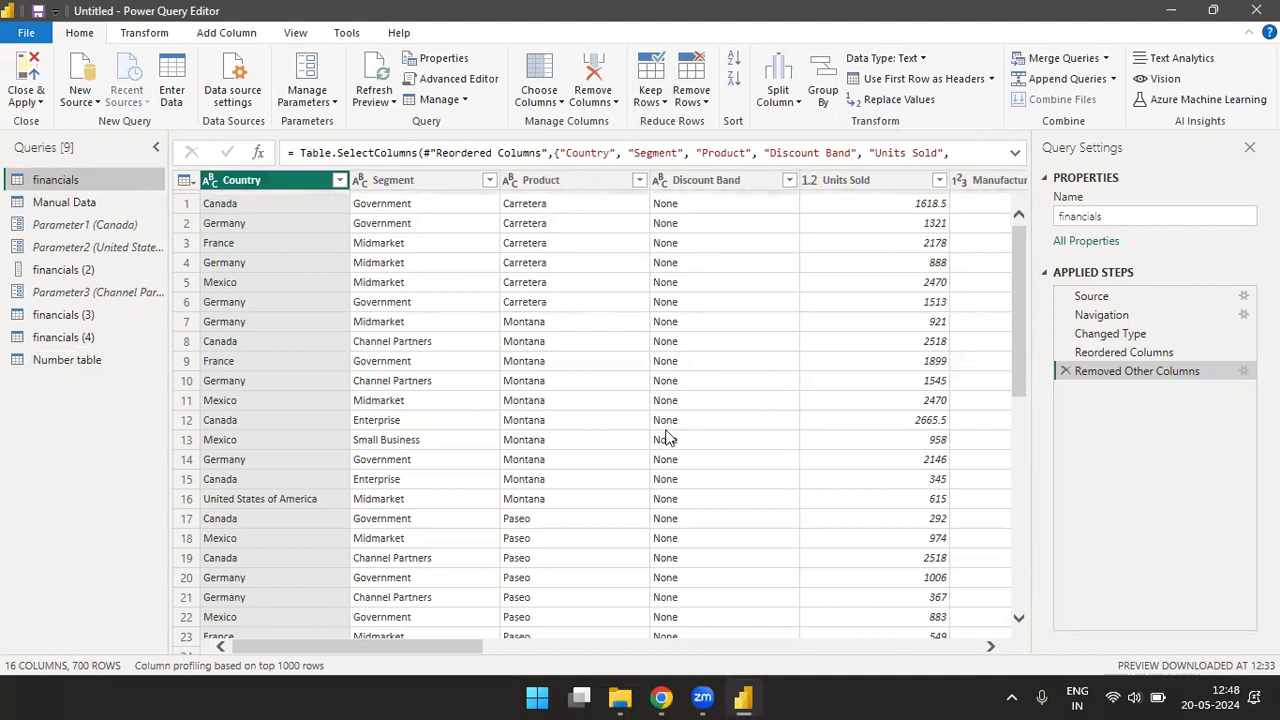
pyautogui.moveTo(450, 648); pyautogui.dragTo(390, 682)
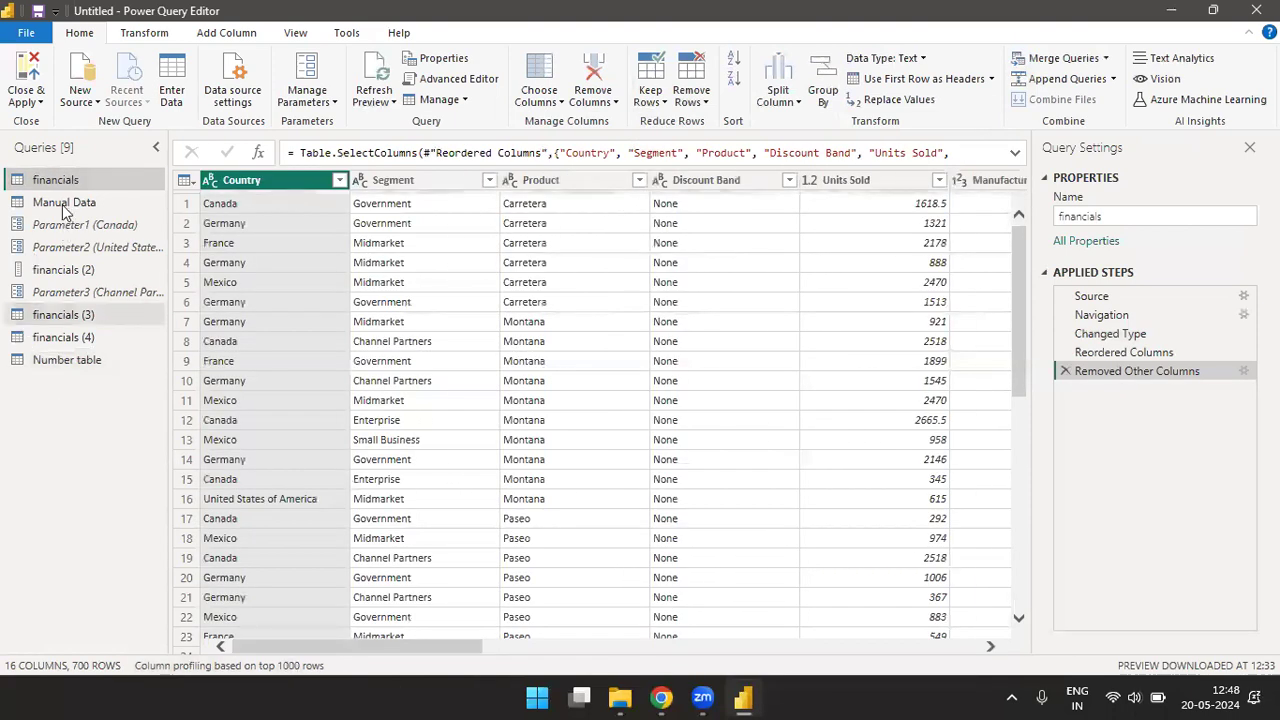
pyautogui.click(98, 104)
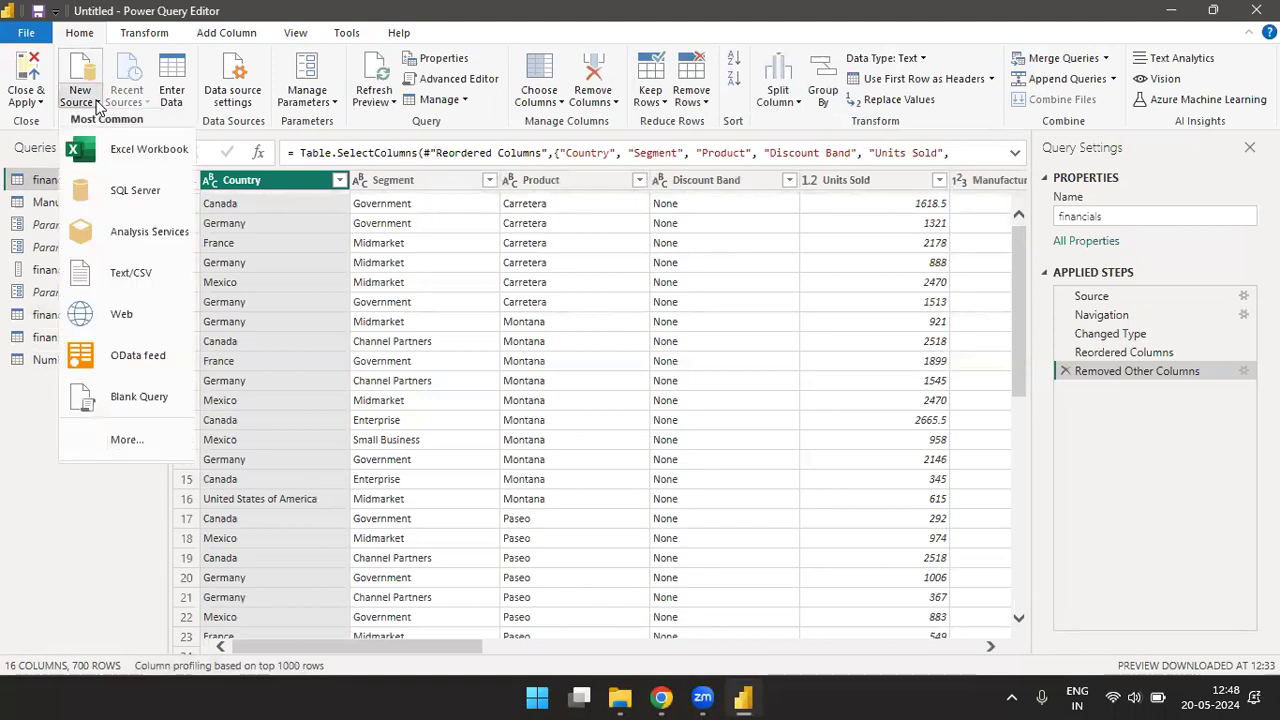
pyautogui.click(137, 155)
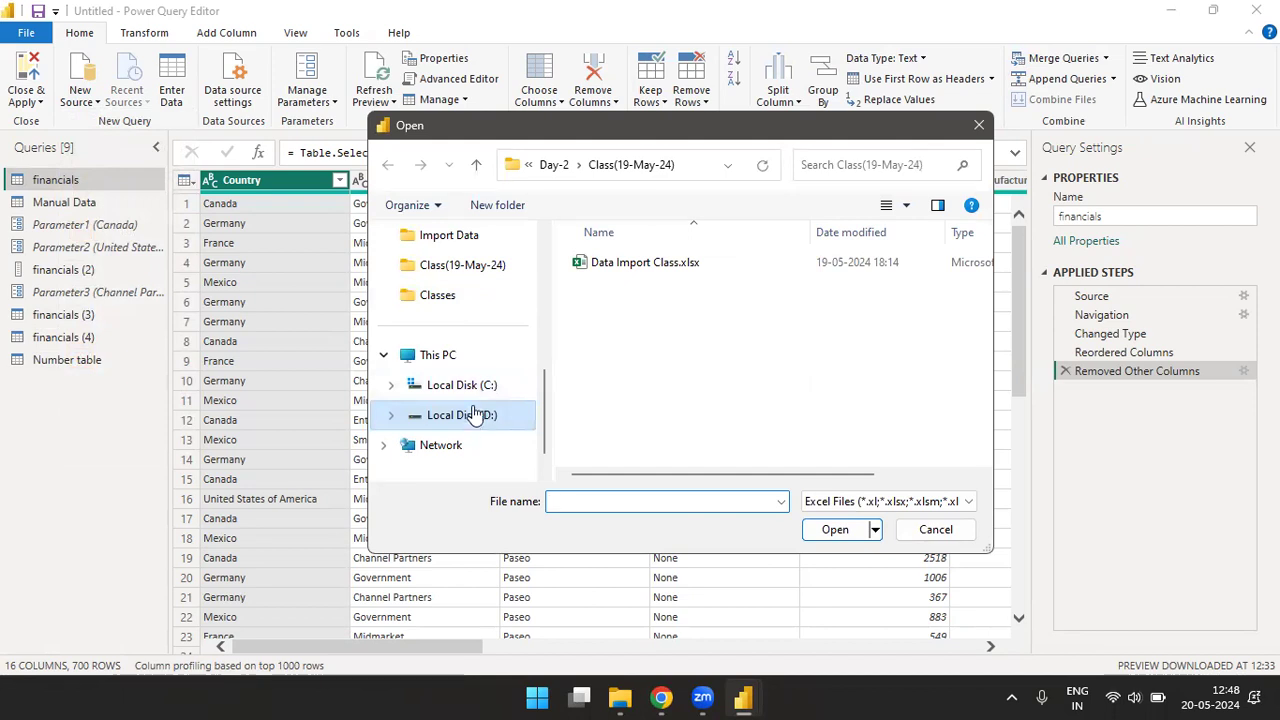
pyautogui.moveTo(548, 415); pyautogui.dragTo(543, 274)
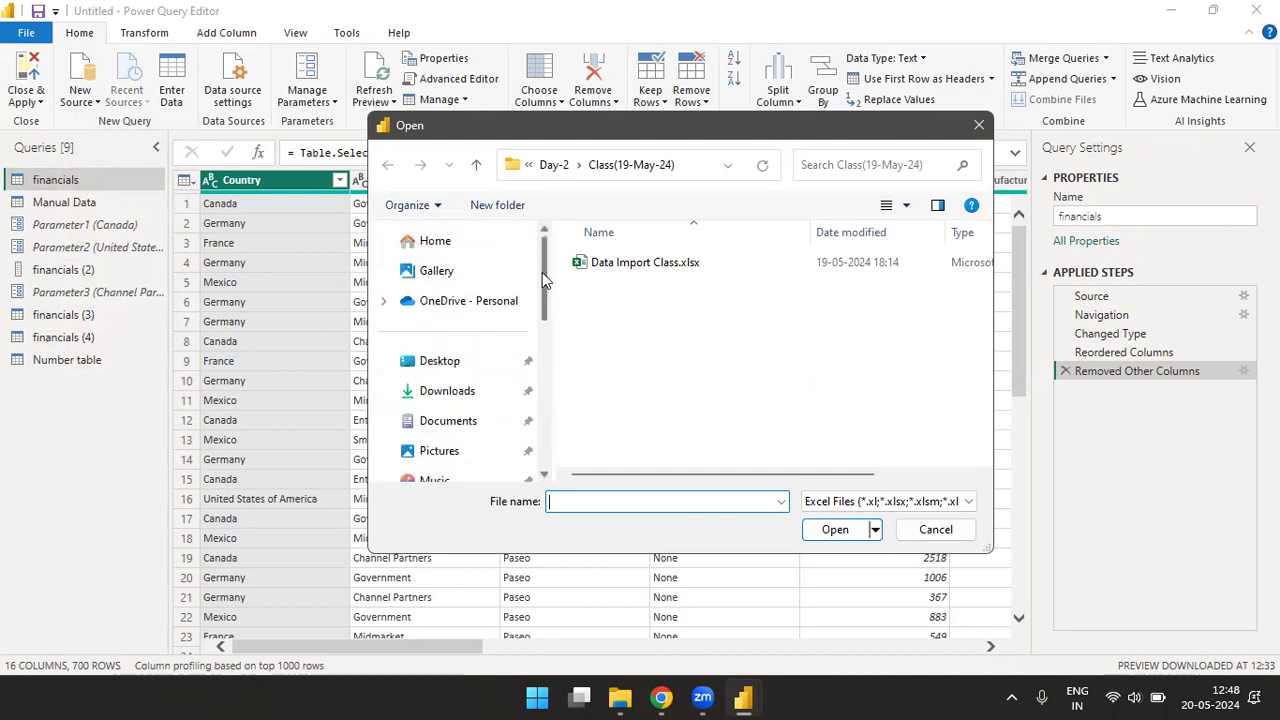
pyautogui.click(443, 368)
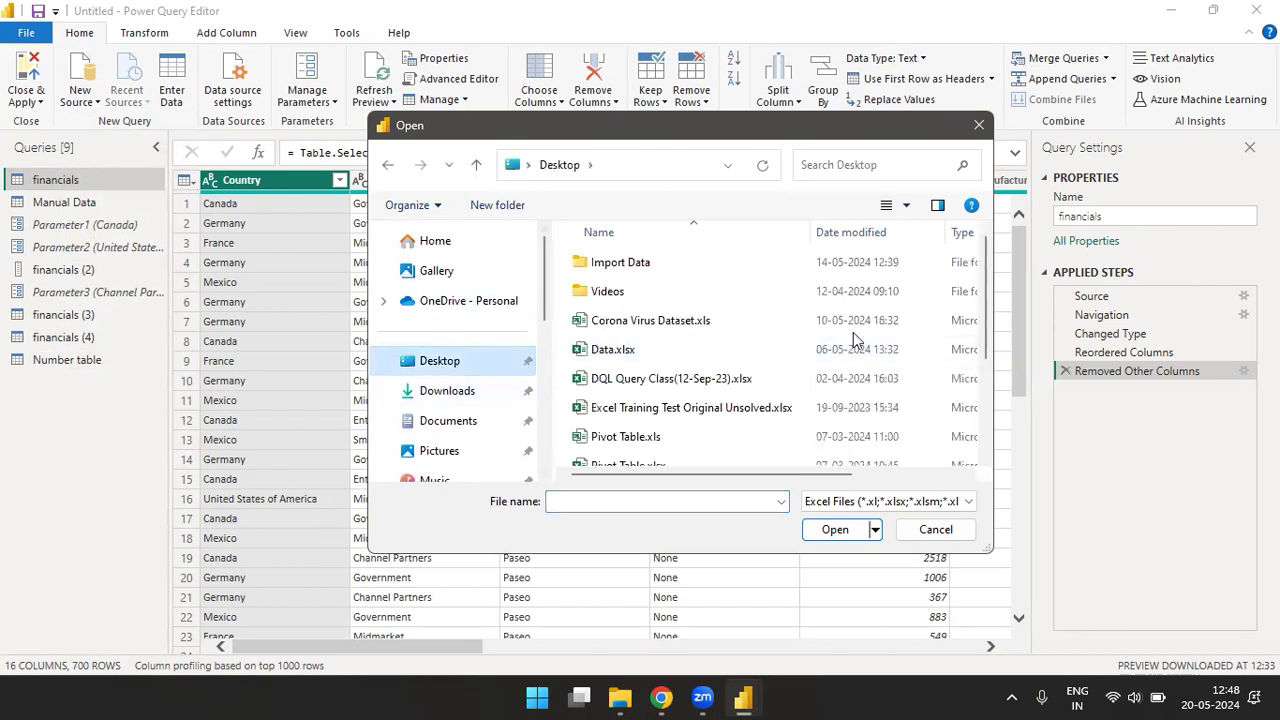
pyautogui.moveTo(982, 274); pyautogui.dragTo(982, 390)
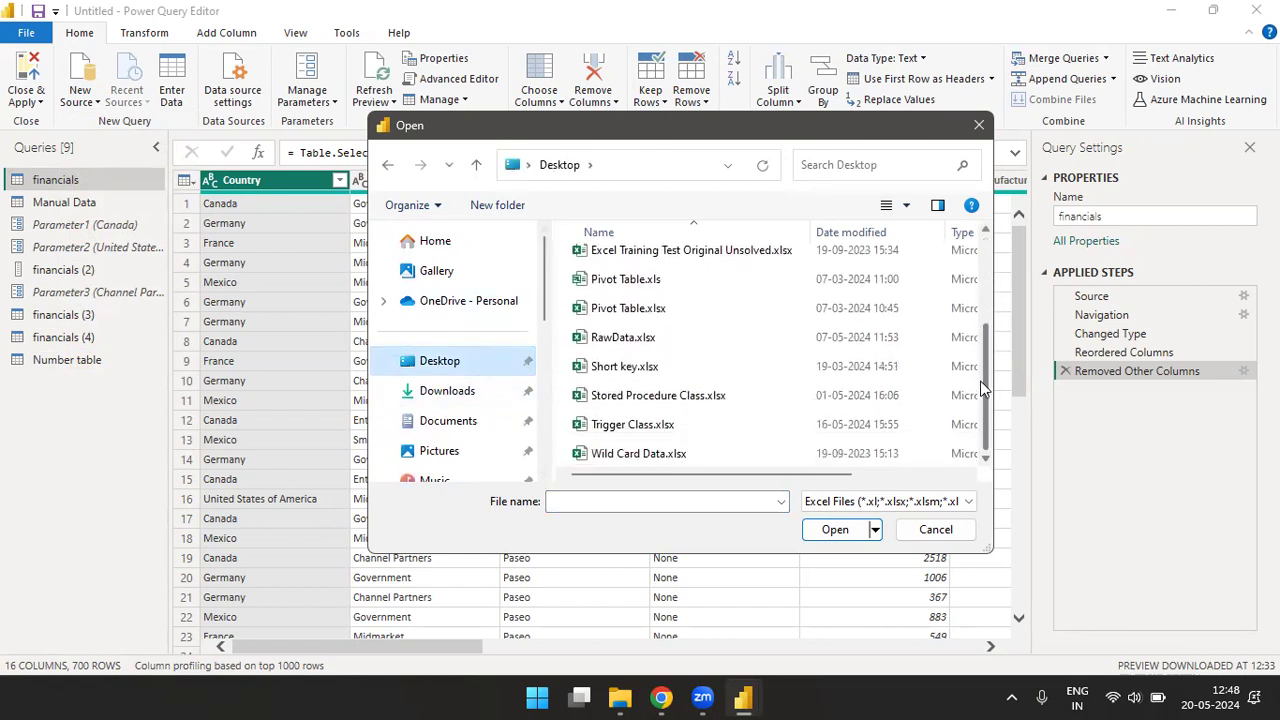
pyautogui.click(623, 337)
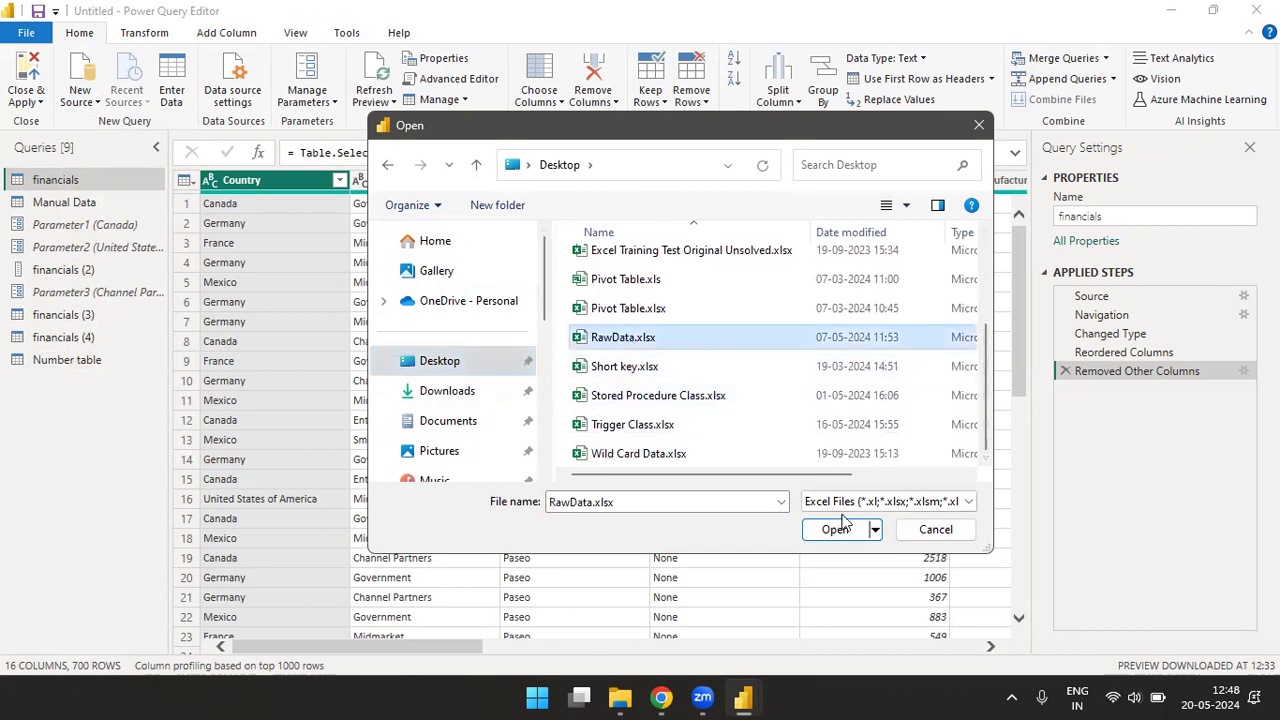
pyautogui.click(838, 531)
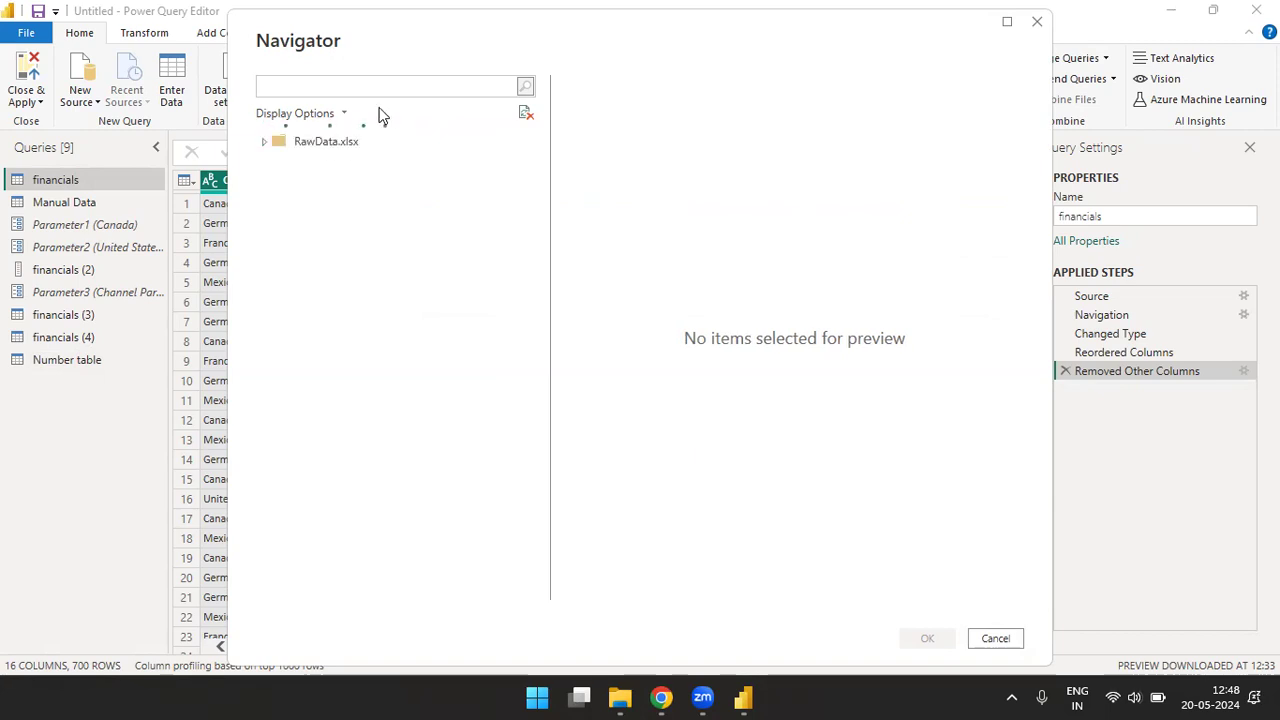
# - Load Sheet1 of RawData.xlsx as a query and remove all of its columns except Agent
pyautogui.click(285, 167)
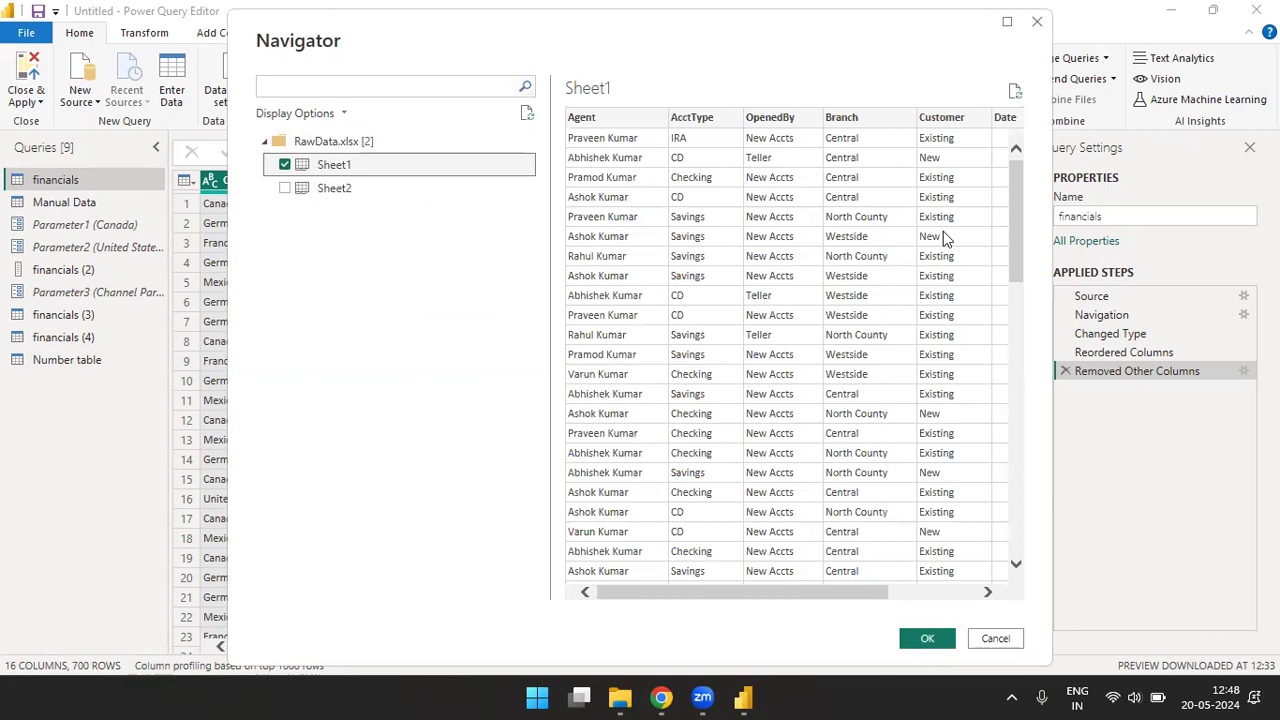
pyautogui.moveTo(743, 594); pyautogui.dragTo(641, 608)
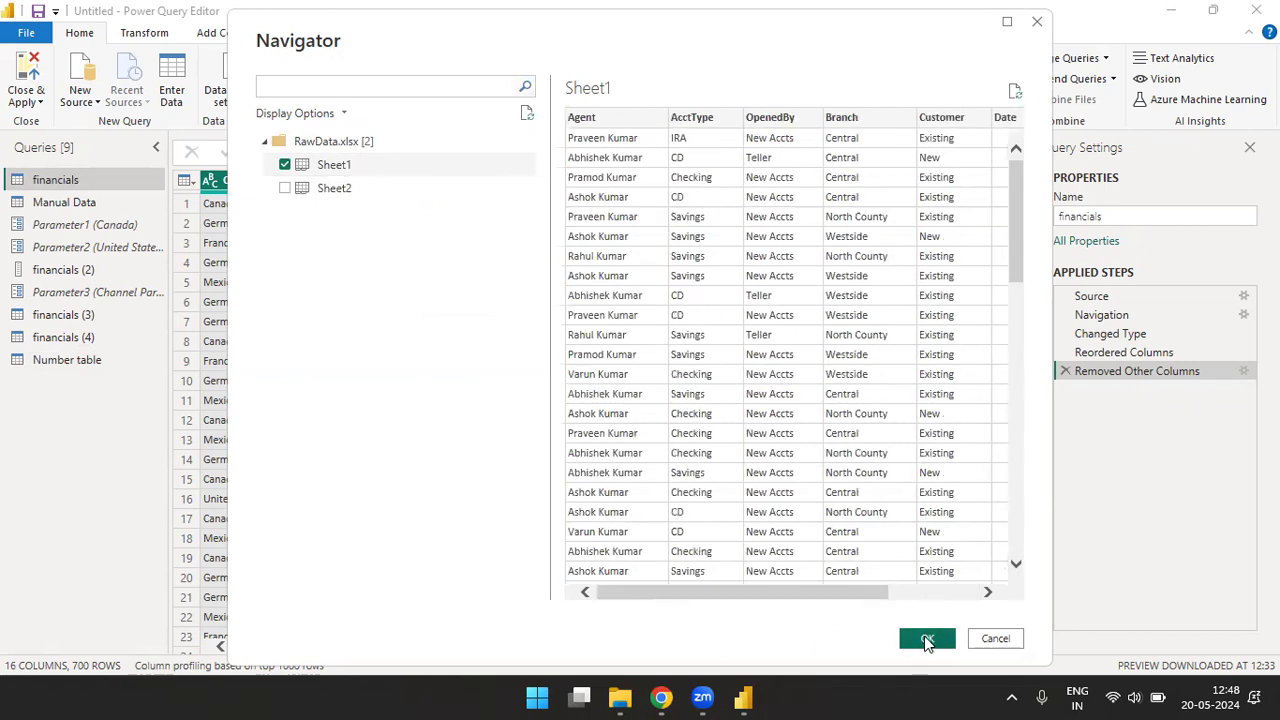
pyautogui.click(927, 639)
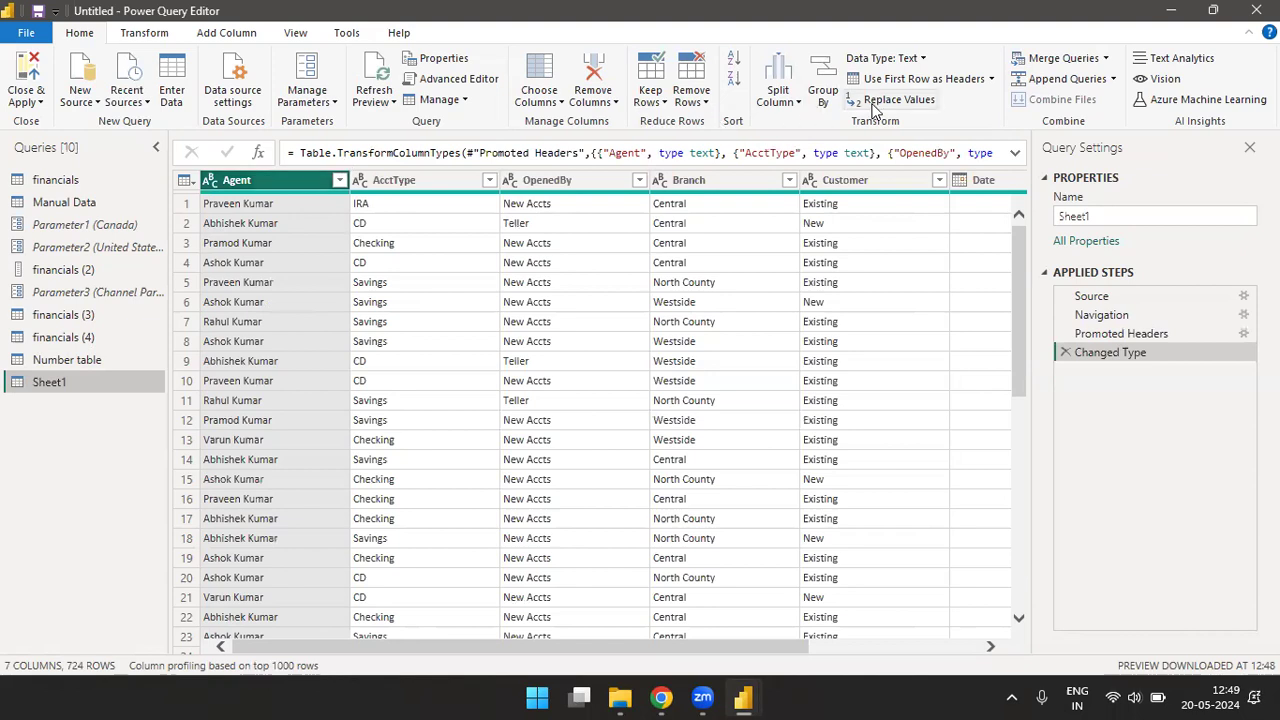
pyautogui.rightClick(310, 190)
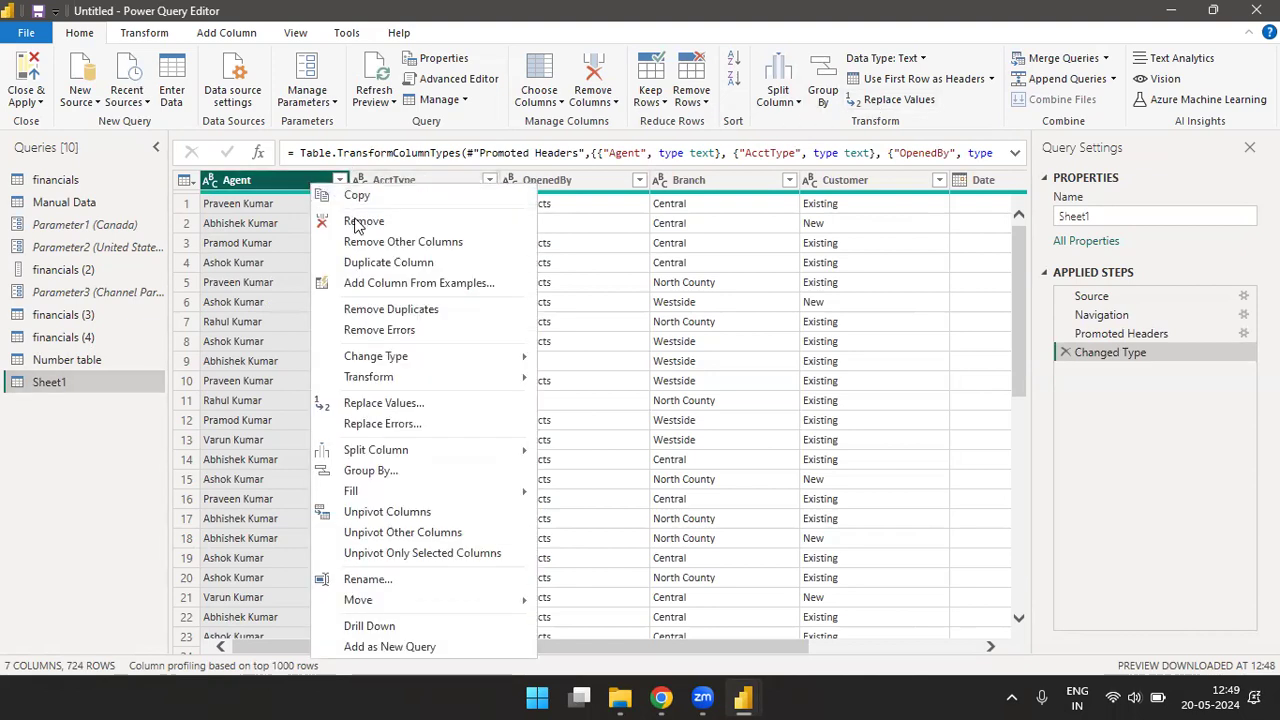
pyautogui.click(375, 242)
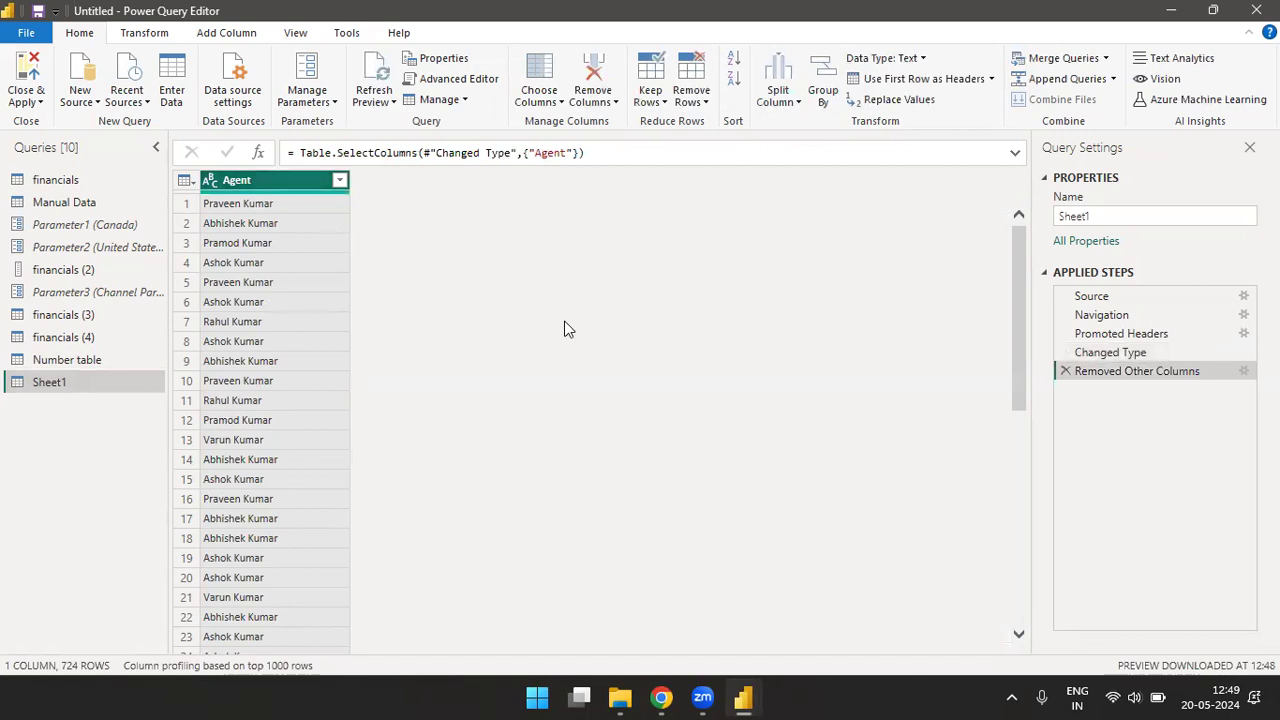
# - Sort the Agent column of Sheet1 in ascending order, and change the sort to descending
pyautogui.click(734, 64)
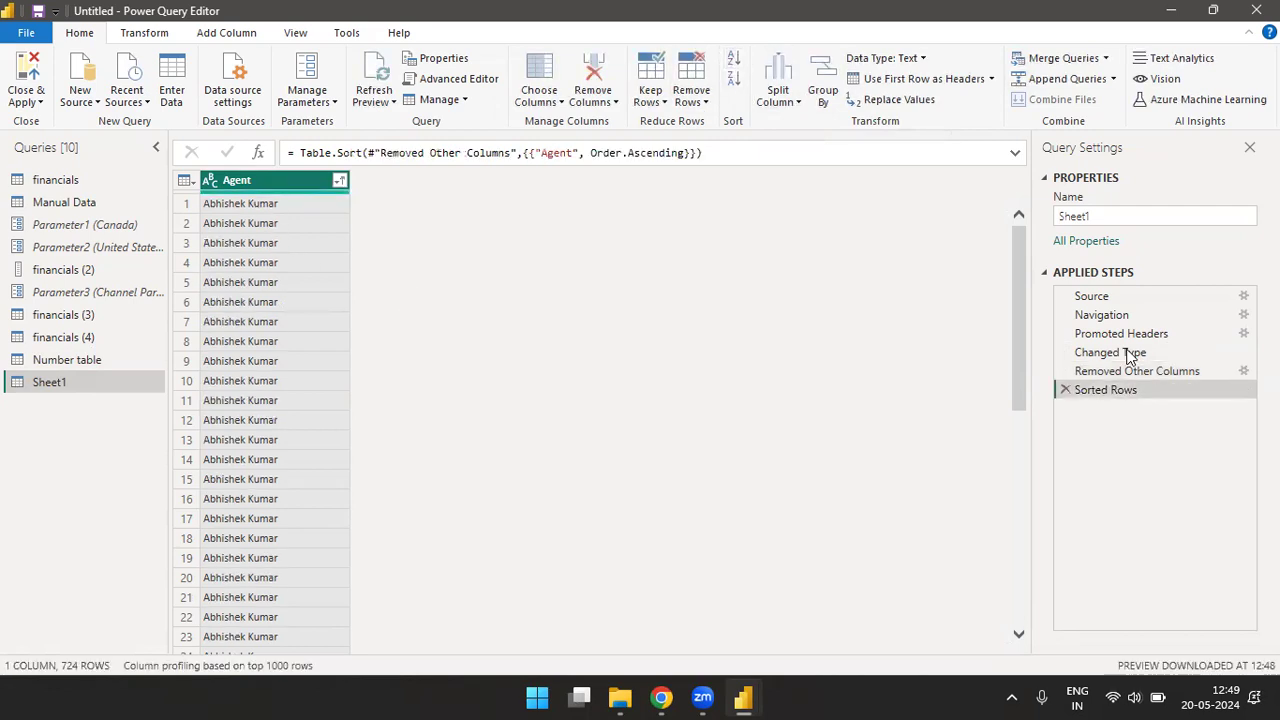
pyautogui.moveTo(1019, 271); pyautogui.dragTo(1020, 645)
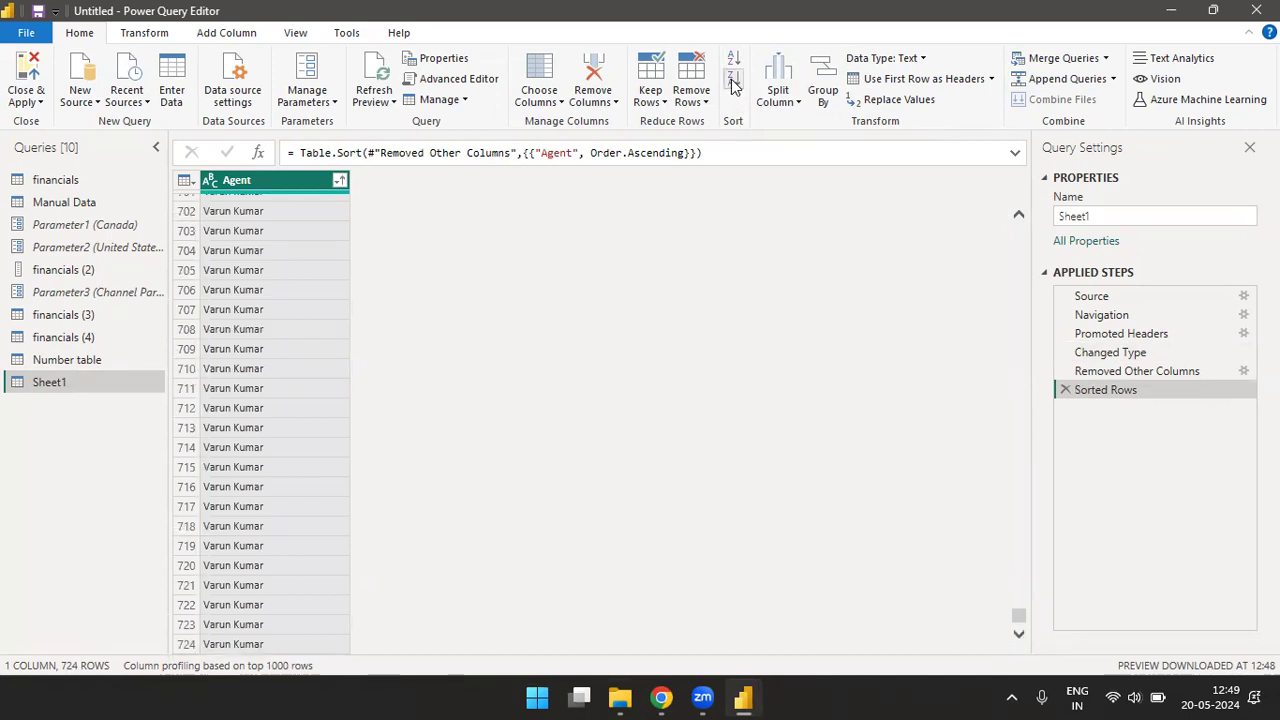
pyautogui.click(733, 80)
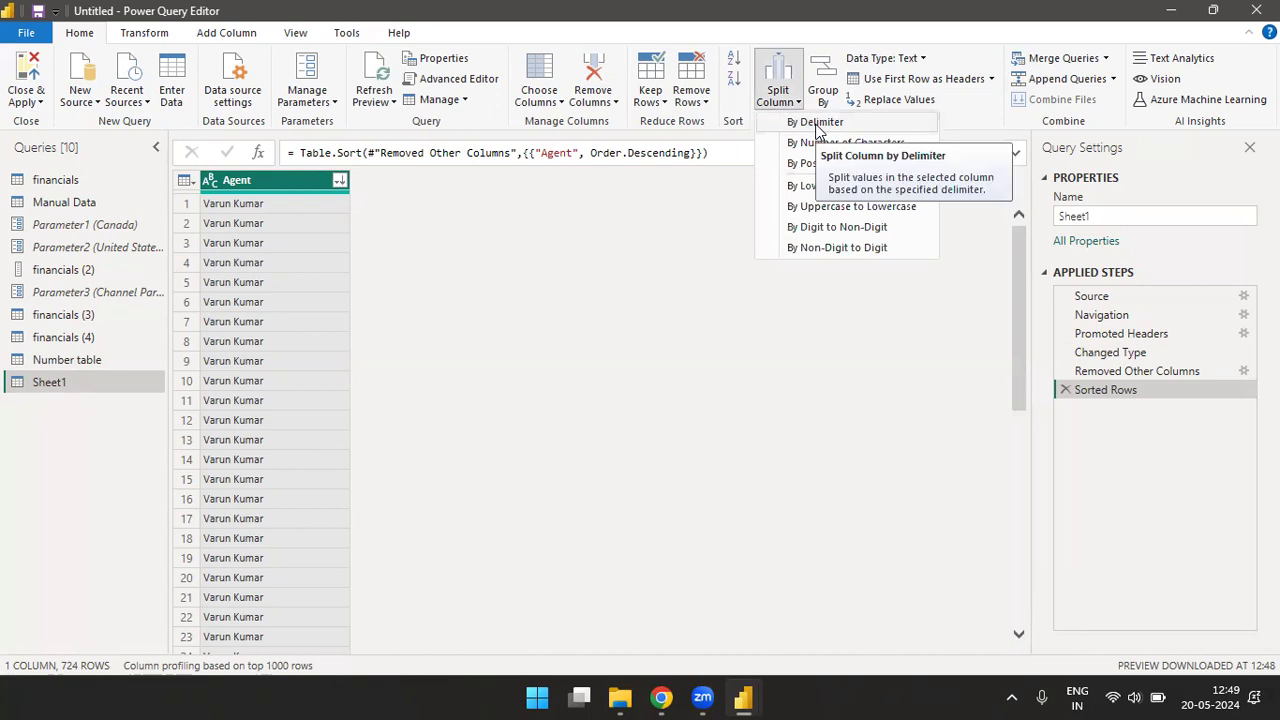
# - Split the Agent column at each space, and delete the resulting type-change and split steps from Sheet1
pyautogui.click(816, 123)
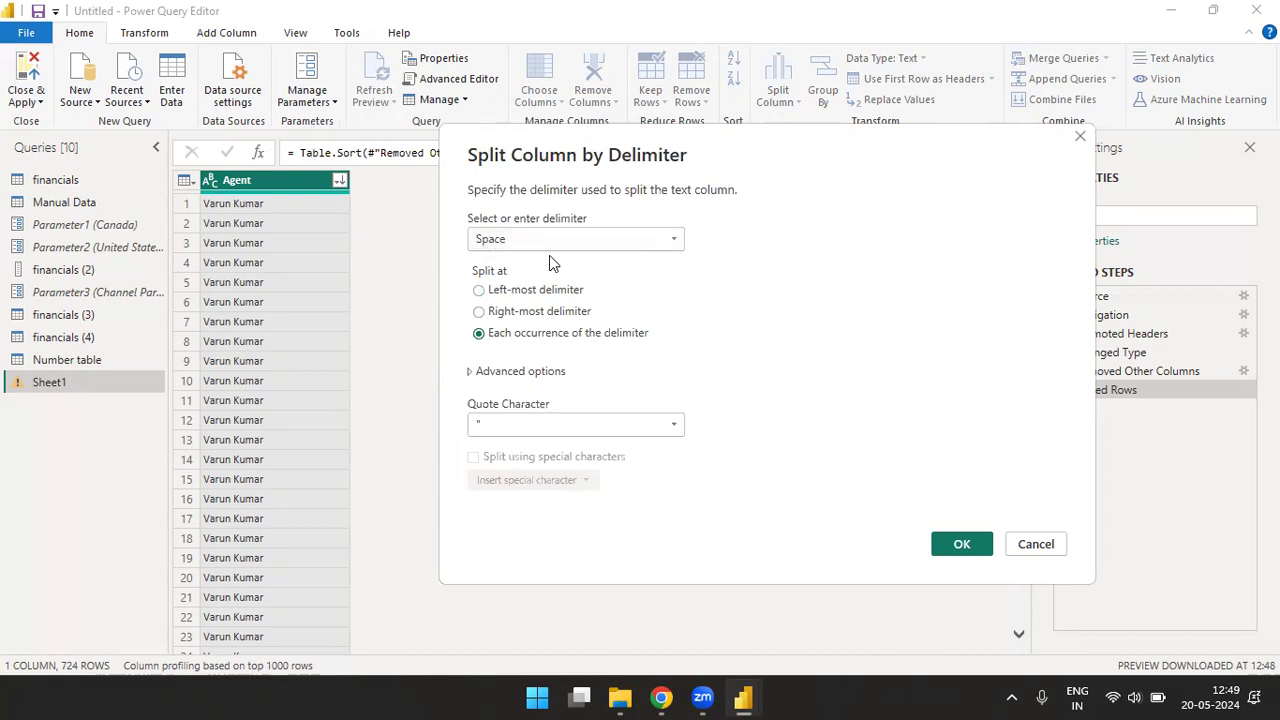
pyautogui.click(959, 545)
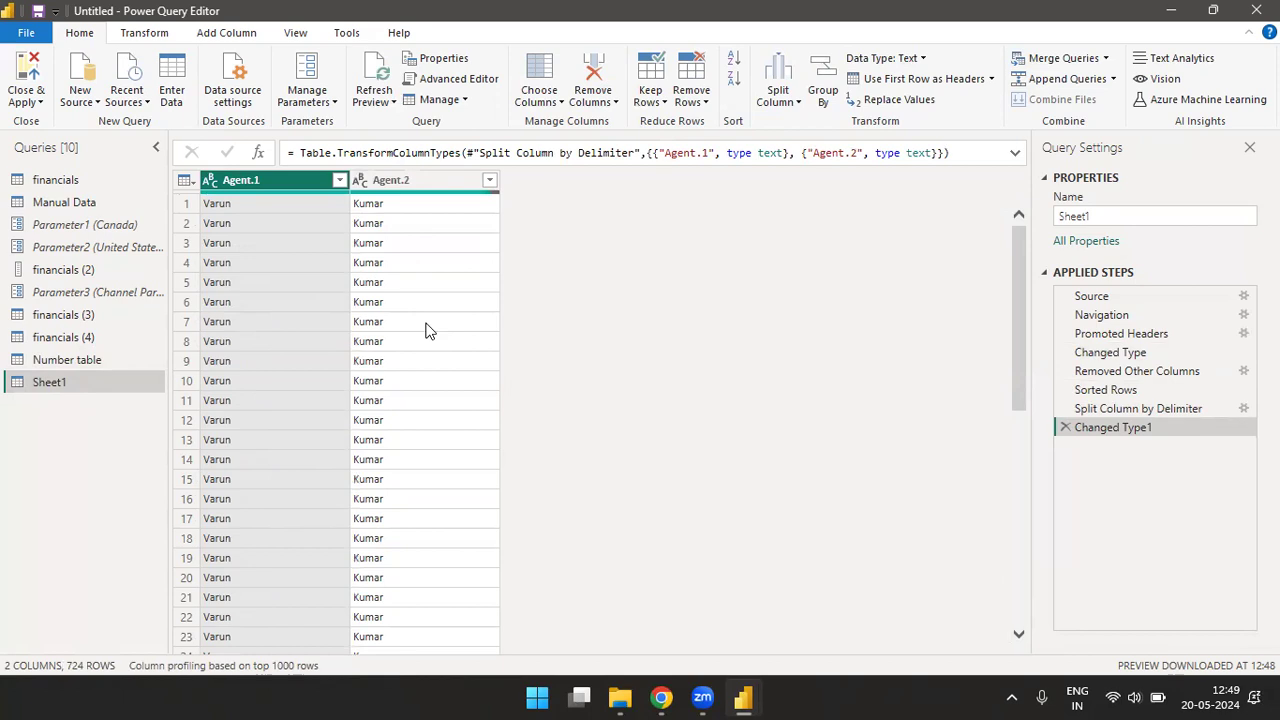
pyautogui.click(1065, 428)
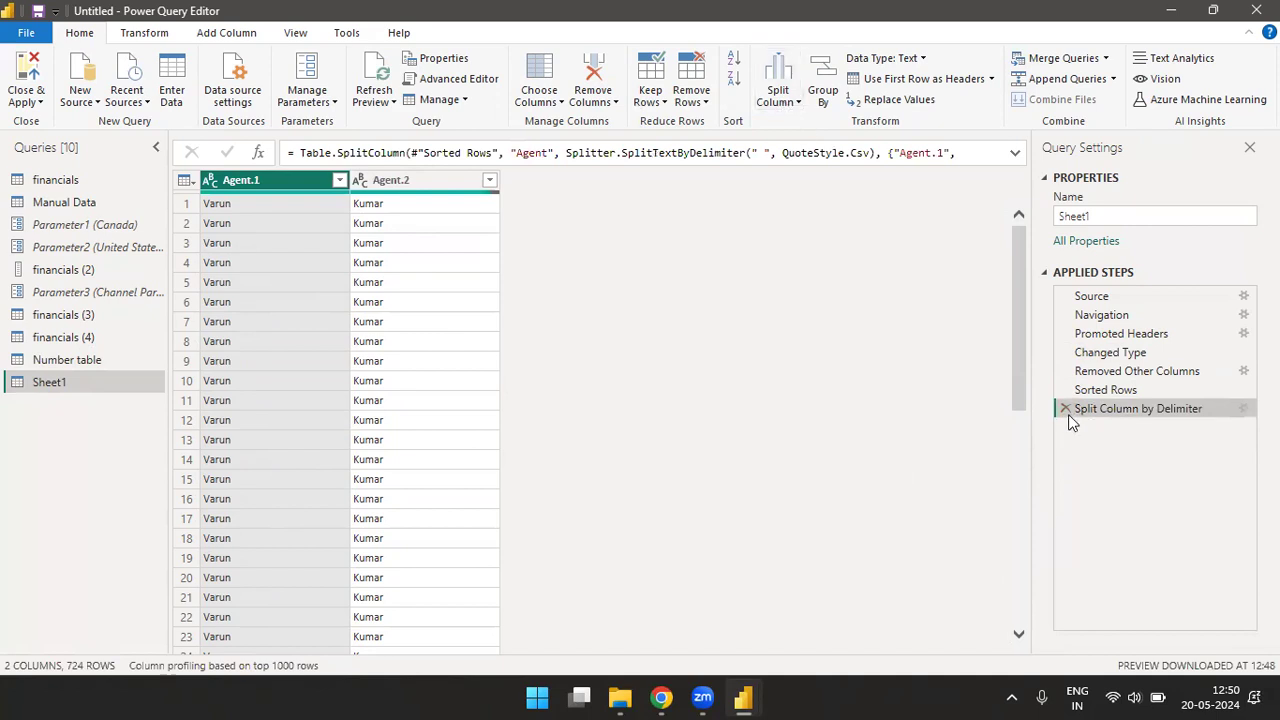
pyautogui.click(1064, 408)
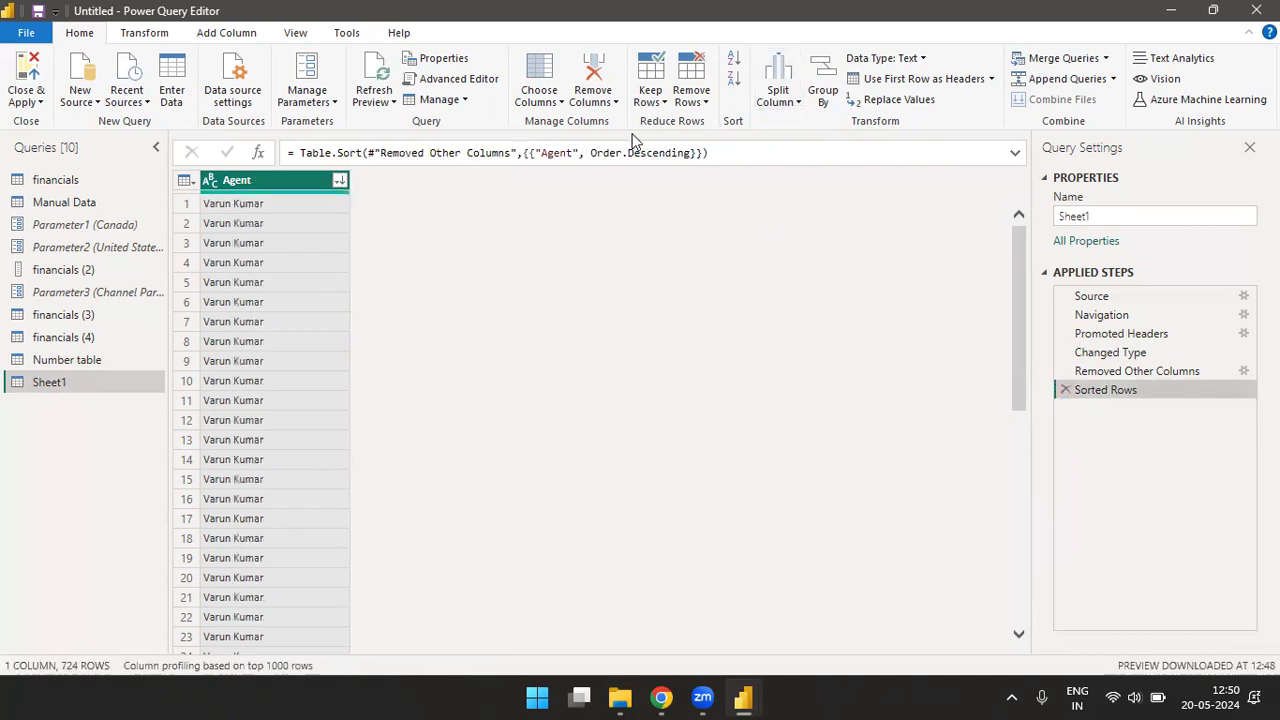
# - Split the Agent column repeatedly every 5 characters, and delete the type-change and split steps after reviewing the rows
pyautogui.click(790, 103)
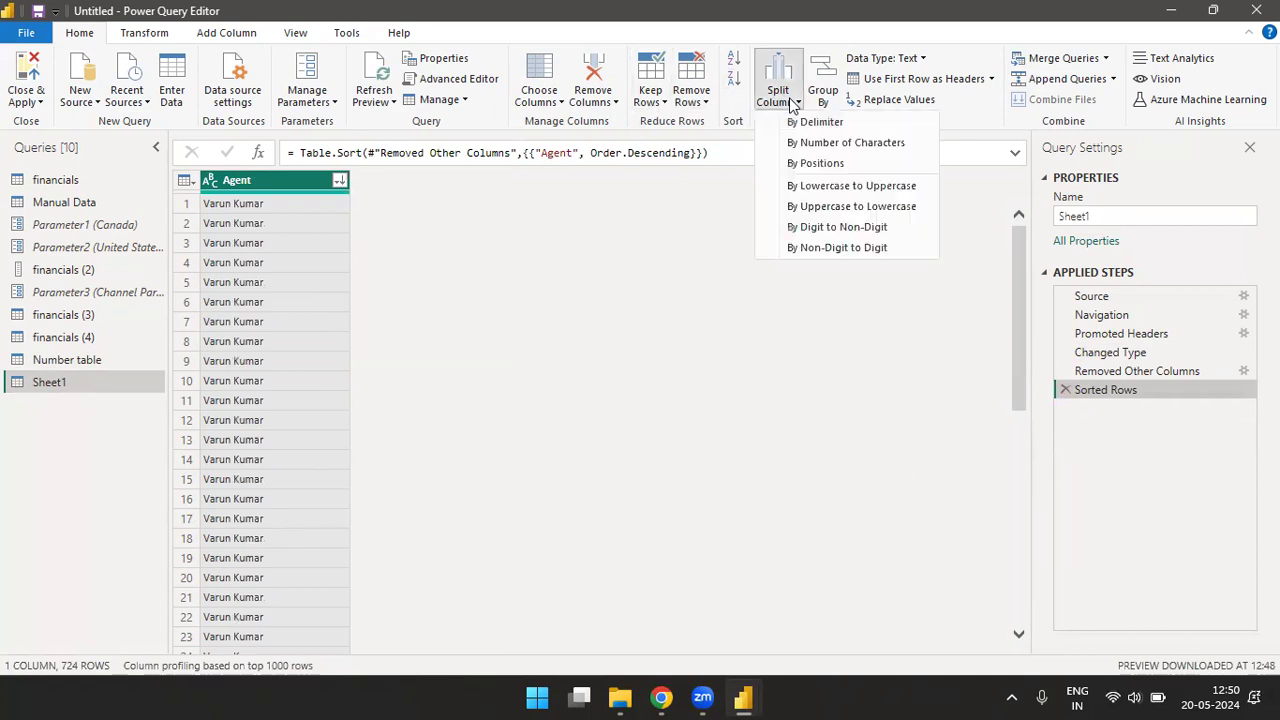
pyautogui.click(816, 147)
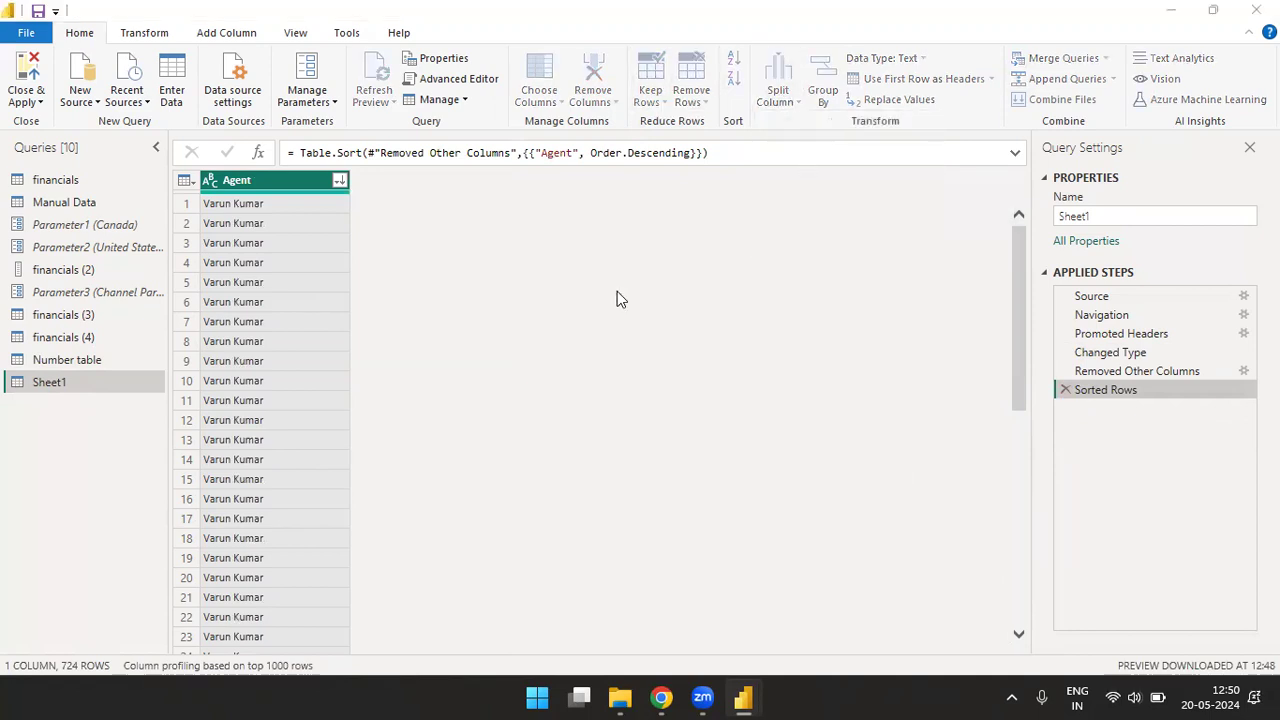
pyautogui.write('5')
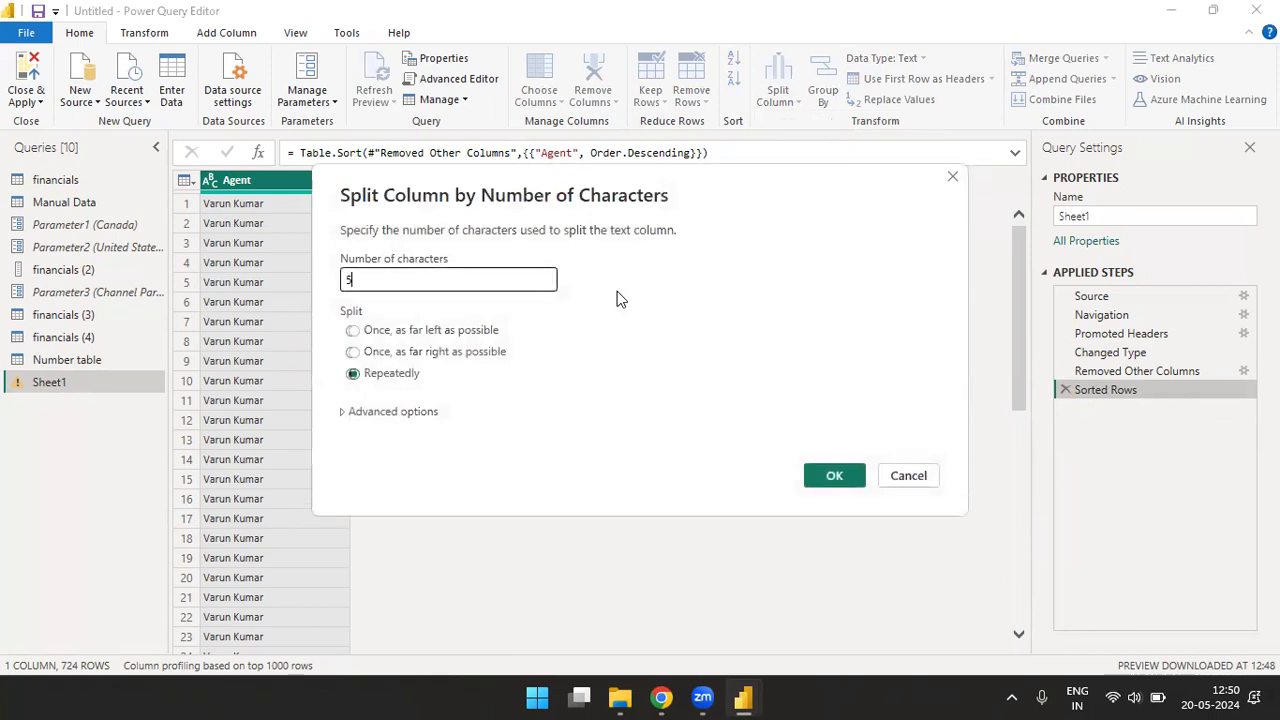
pyautogui.click(843, 480)
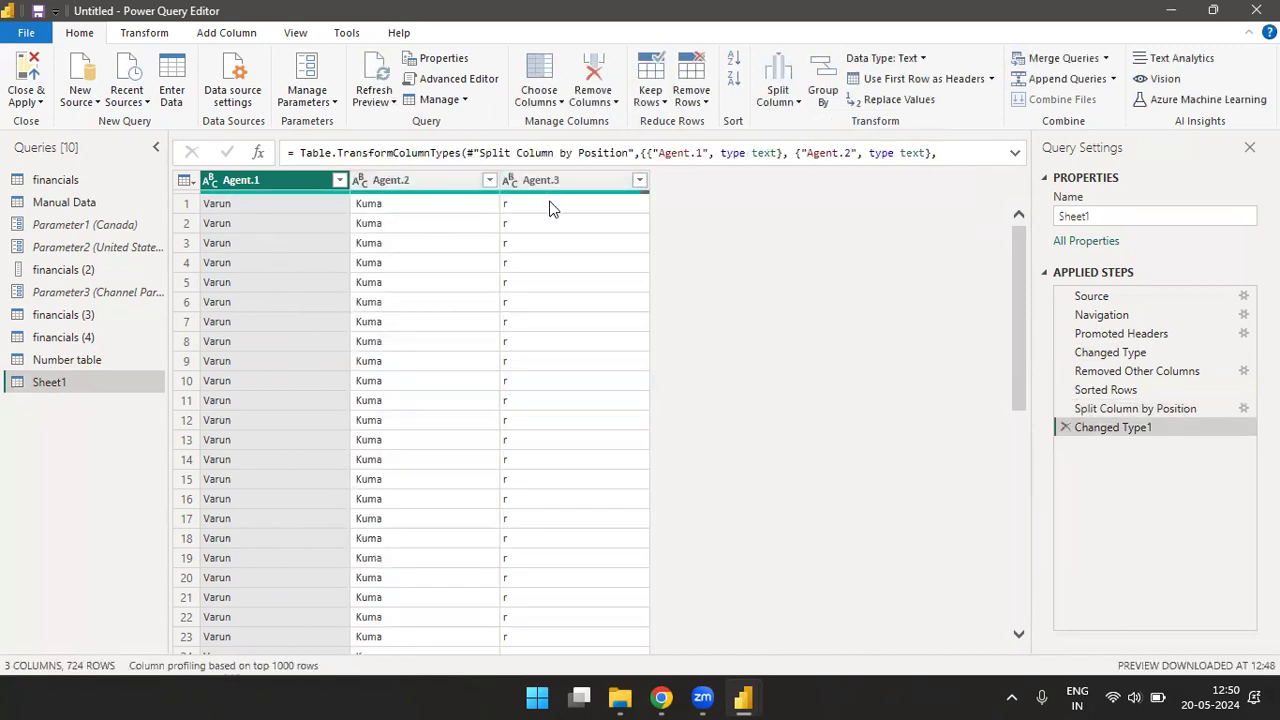
pyautogui.moveTo(1013, 260); pyautogui.dragTo(1018, 632)
pyautogui.click(1019, 634)
pyautogui.moveTo(1020, 567); pyautogui.dragTo(1019, 681)
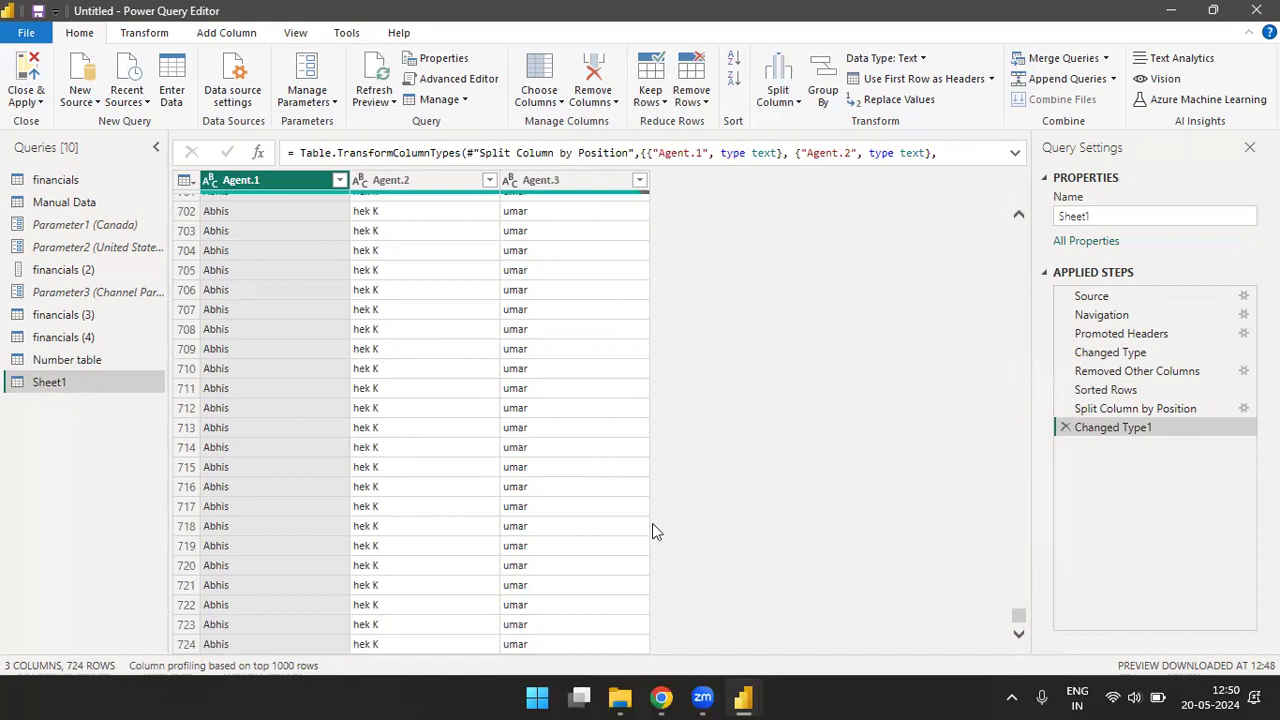
pyautogui.moveTo(1018, 615); pyautogui.dragTo(1024, 212)
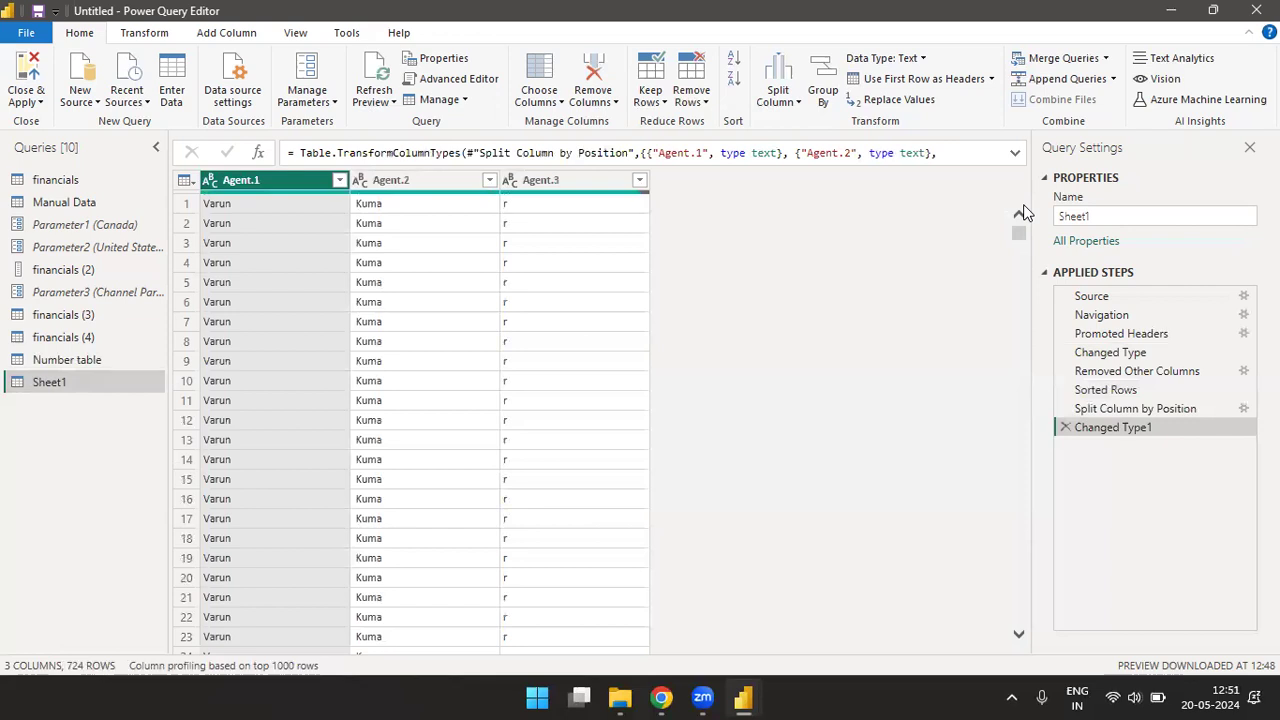
pyautogui.click(1064, 427)
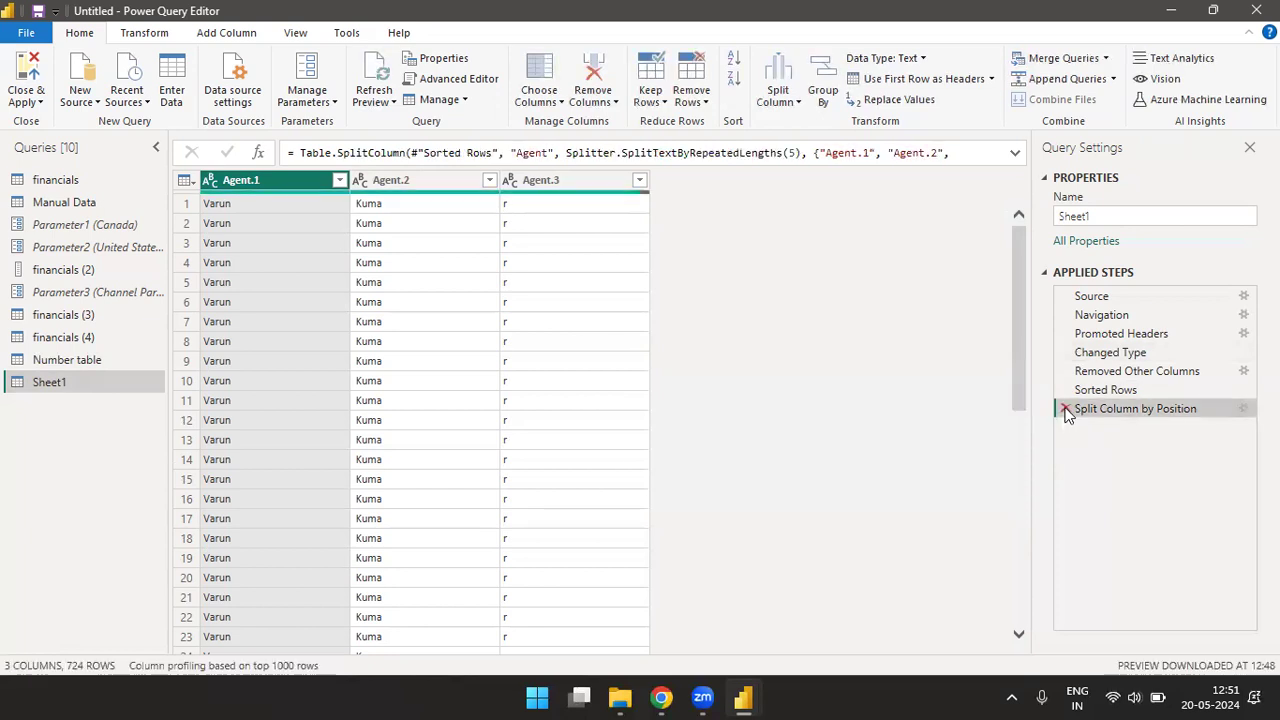
pyautogui.click(1065, 409)
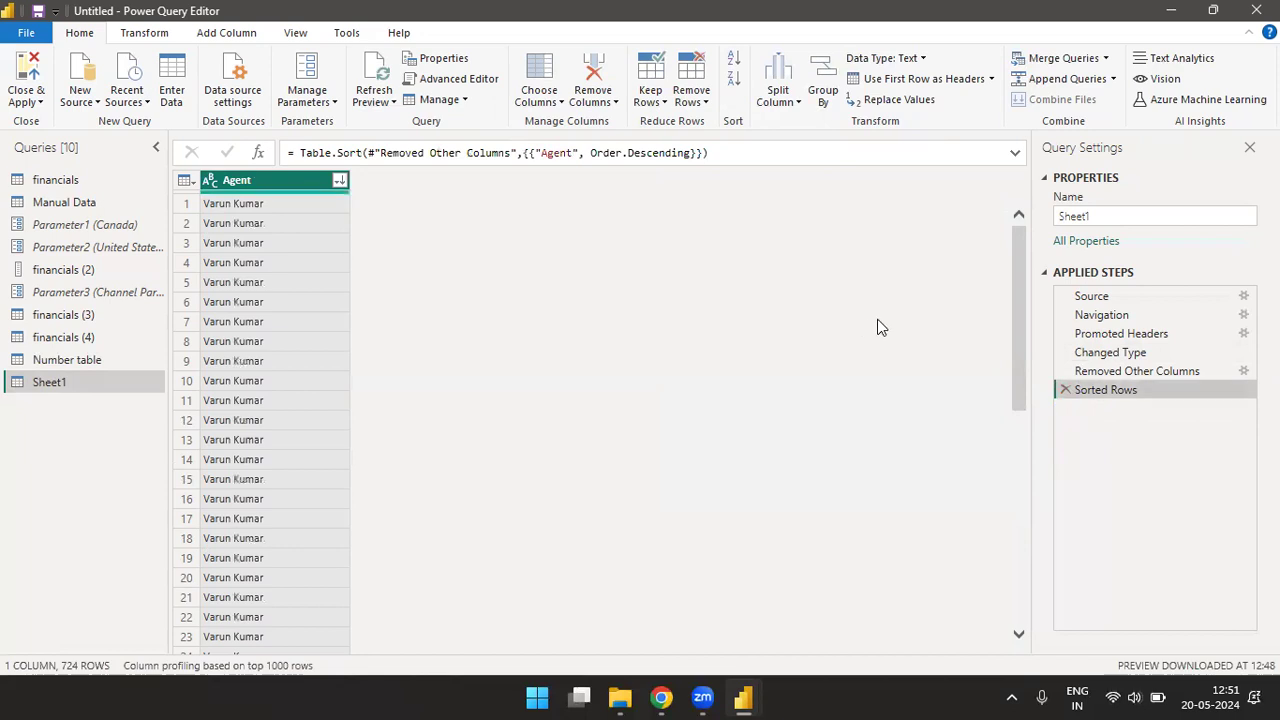
# - Delete the Sorted Rows step of Sheet1, and set up a split of the Agent column by positions 5,2
pyautogui.click(1063, 389)
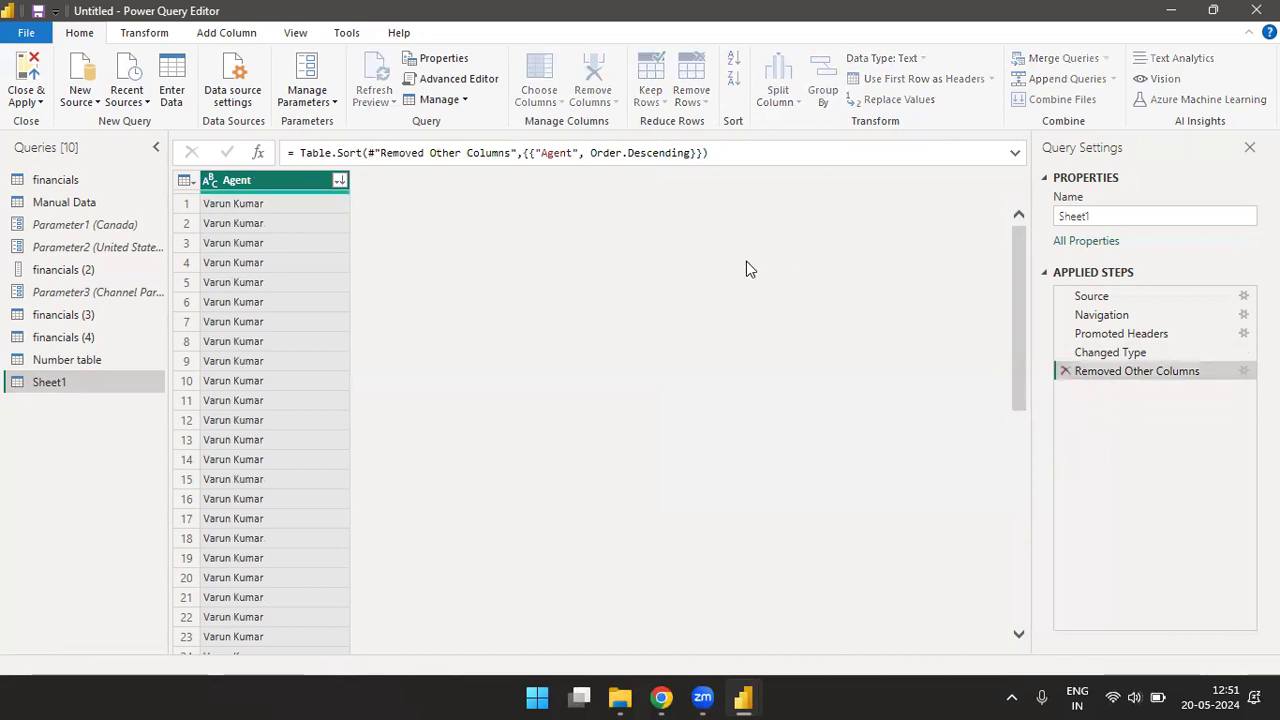
pyautogui.click(784, 97)
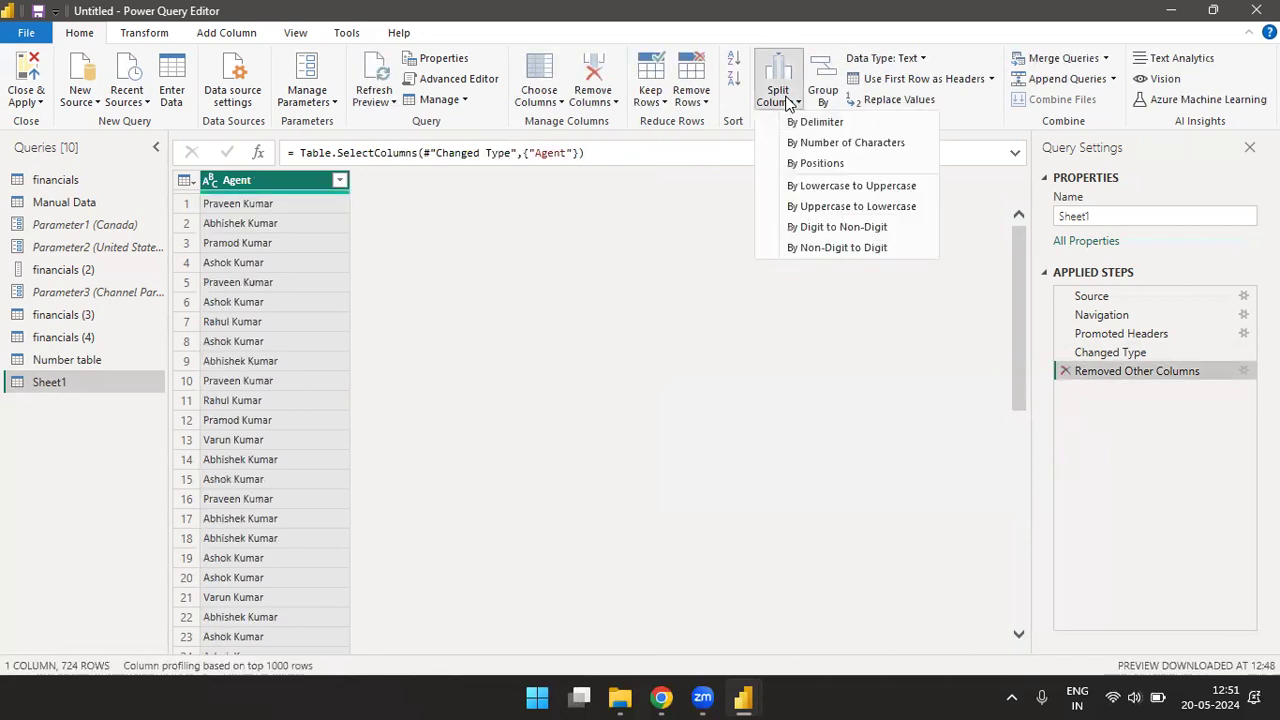
pyautogui.click(818, 166)
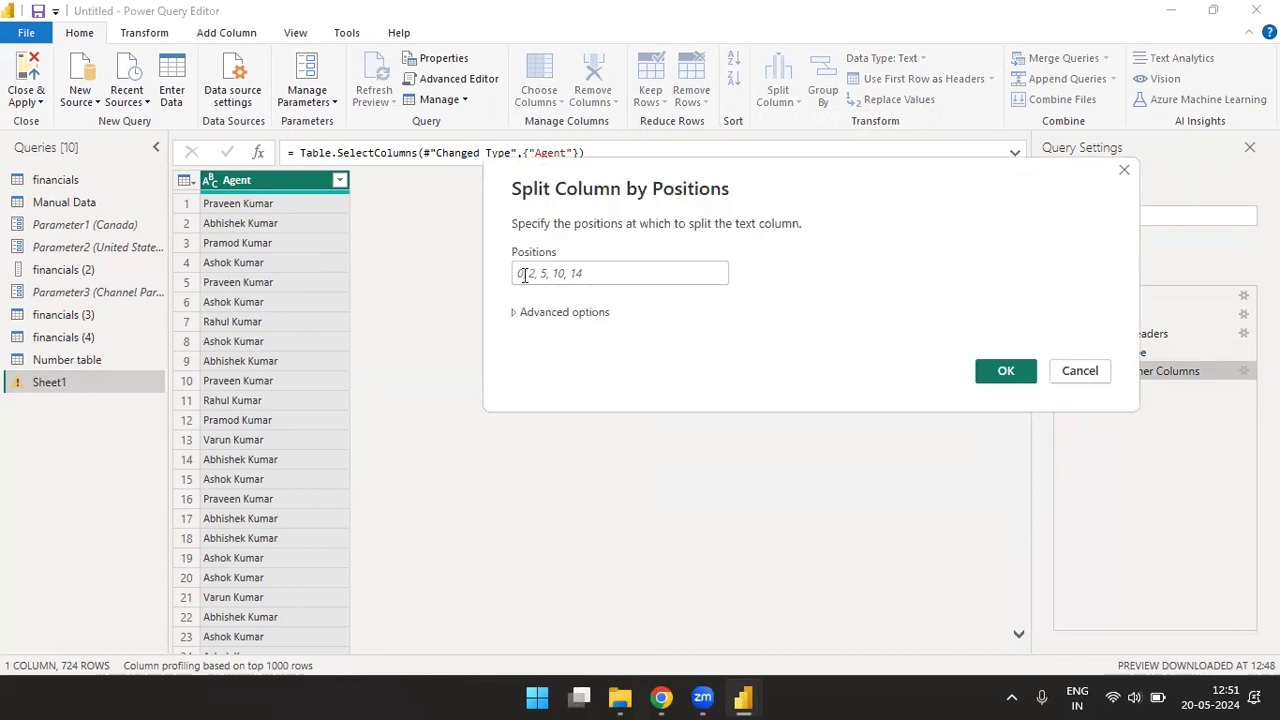
pyautogui.click(601, 272)
pyautogui.write('5,')
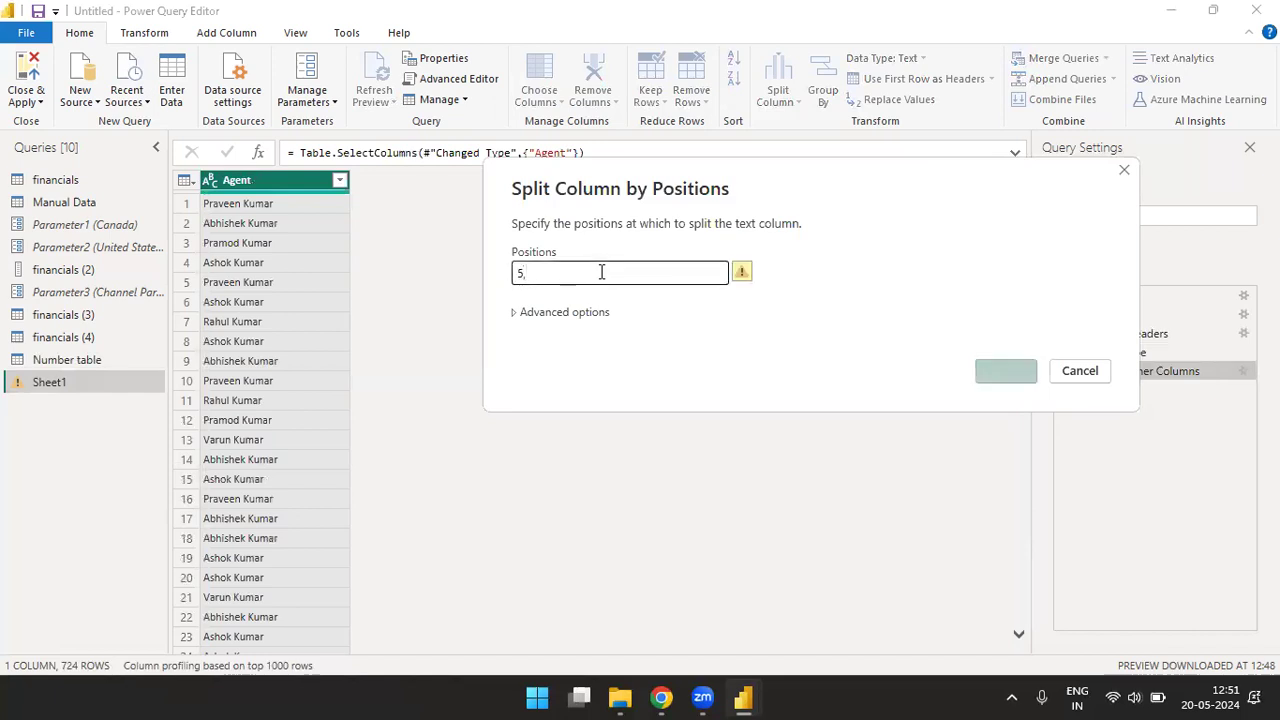
pyautogui.write('2,')
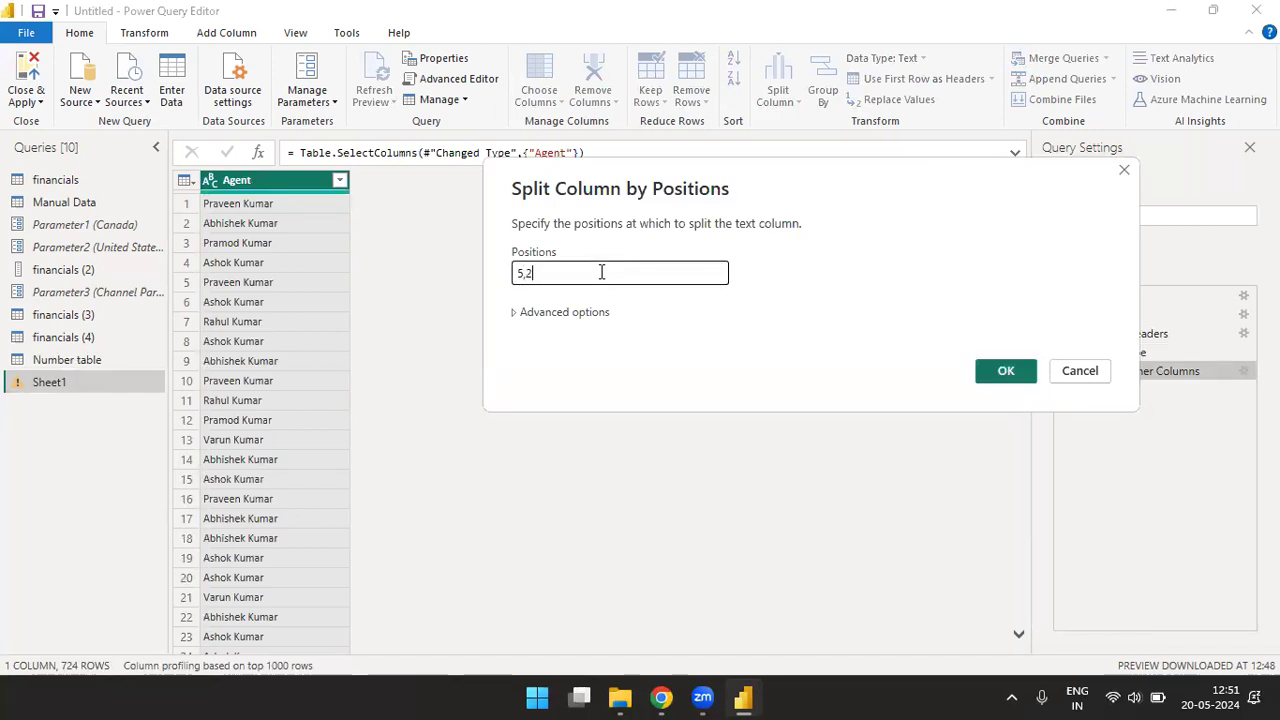
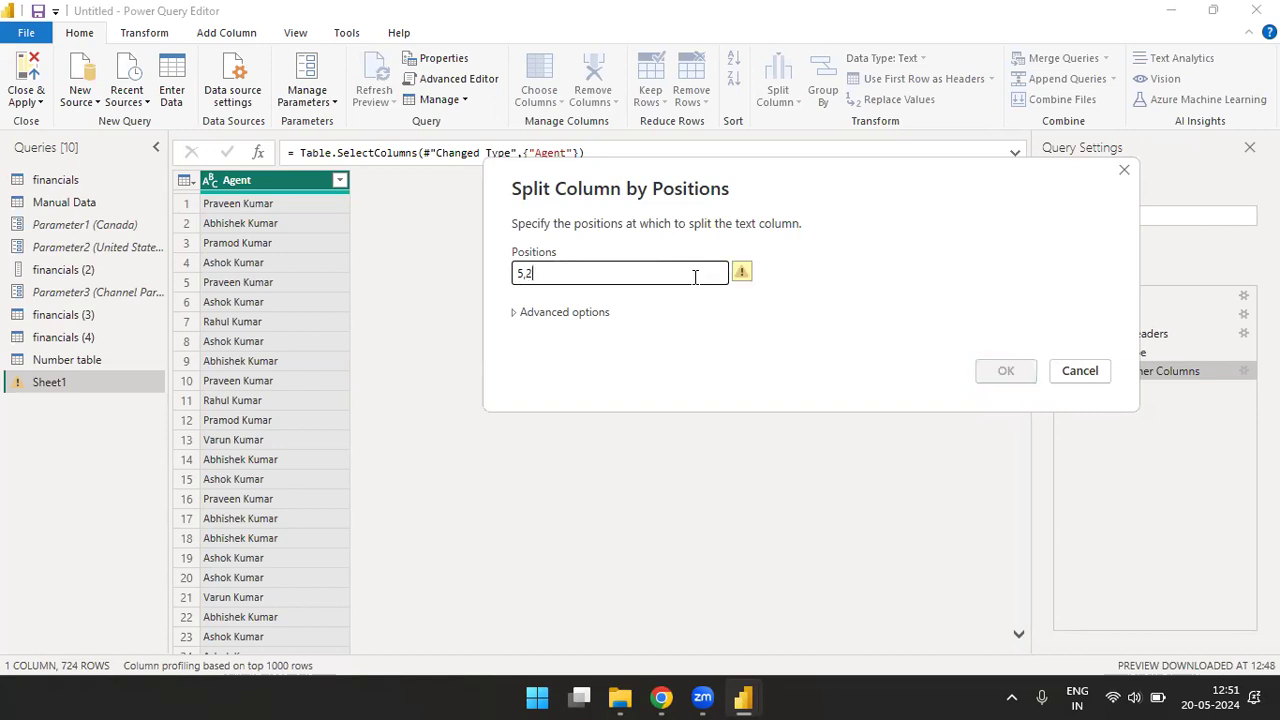
# - Try the position list 5,5,10 for splitting the Agent column by positions
pyautogui.write(',')
pyautogui.press('BackSpace')
pyautogui.write(',5,')
pyautogui.press('BackSpace')
pyautogui.write('10')
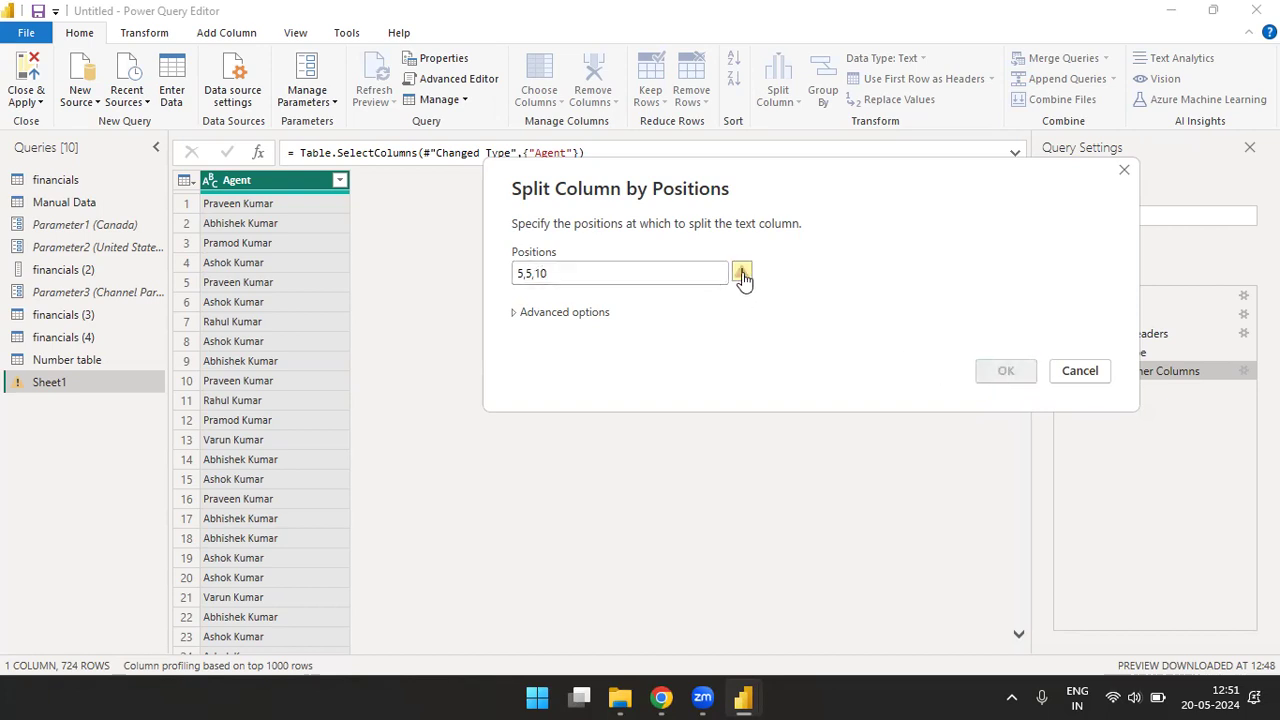
pyautogui.moveTo(742, 275)
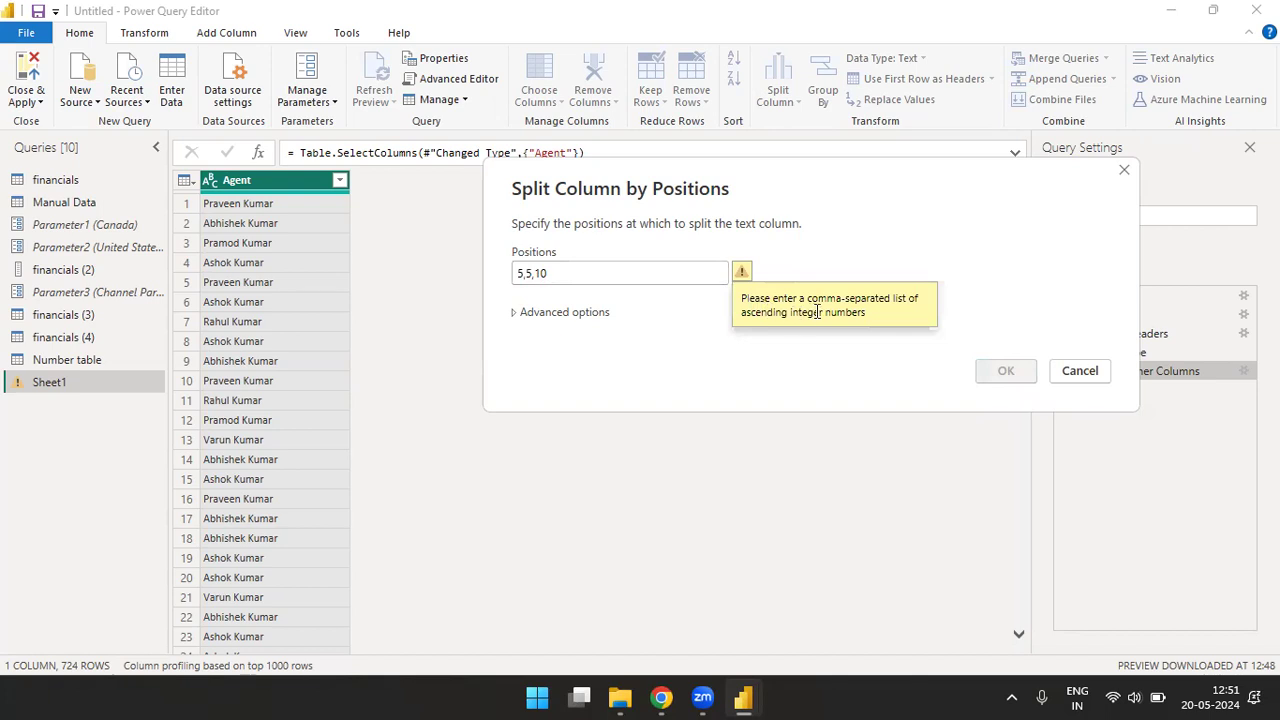
# - Reduce the position list to 5 and split the Agent column at that position
pyautogui.click(655, 273)
pyautogui.press('BackSpace')
pyautogui.press('BackSpace')
pyautogui.press('BackSpace')
pyautogui.press('BackSpace')
pyautogui.press('BackSpace')
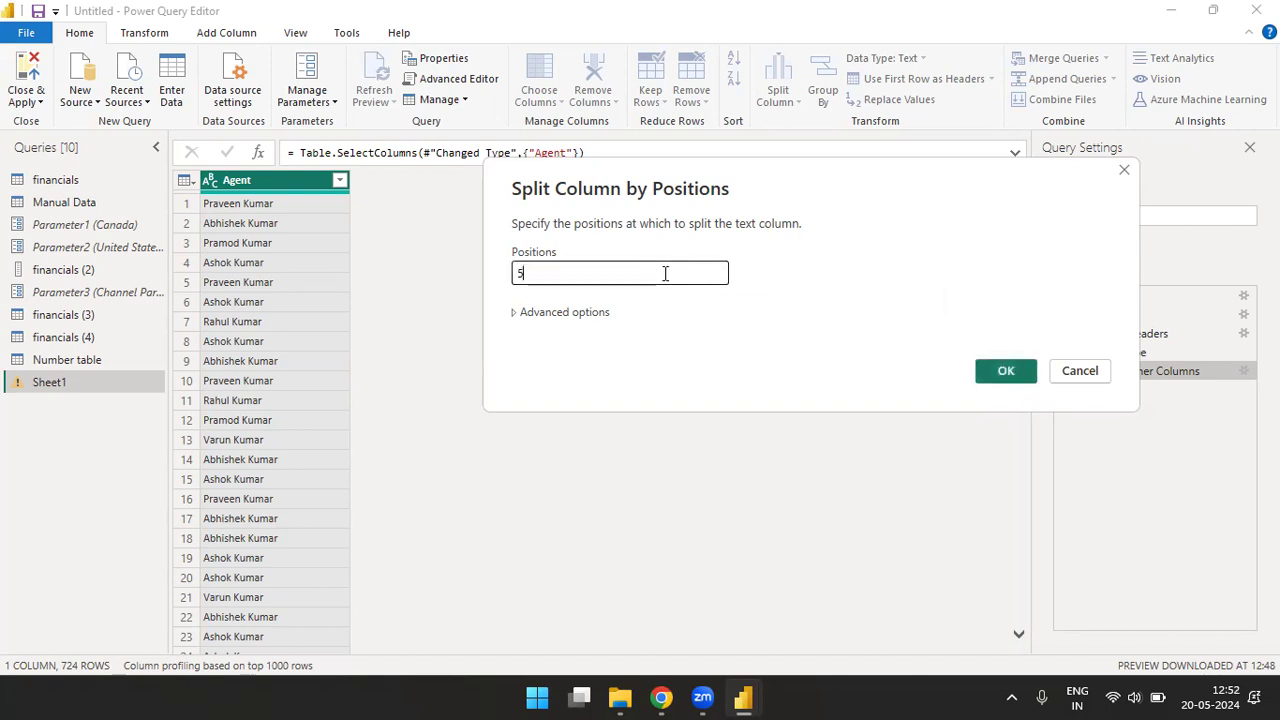
pyautogui.click(994, 383)
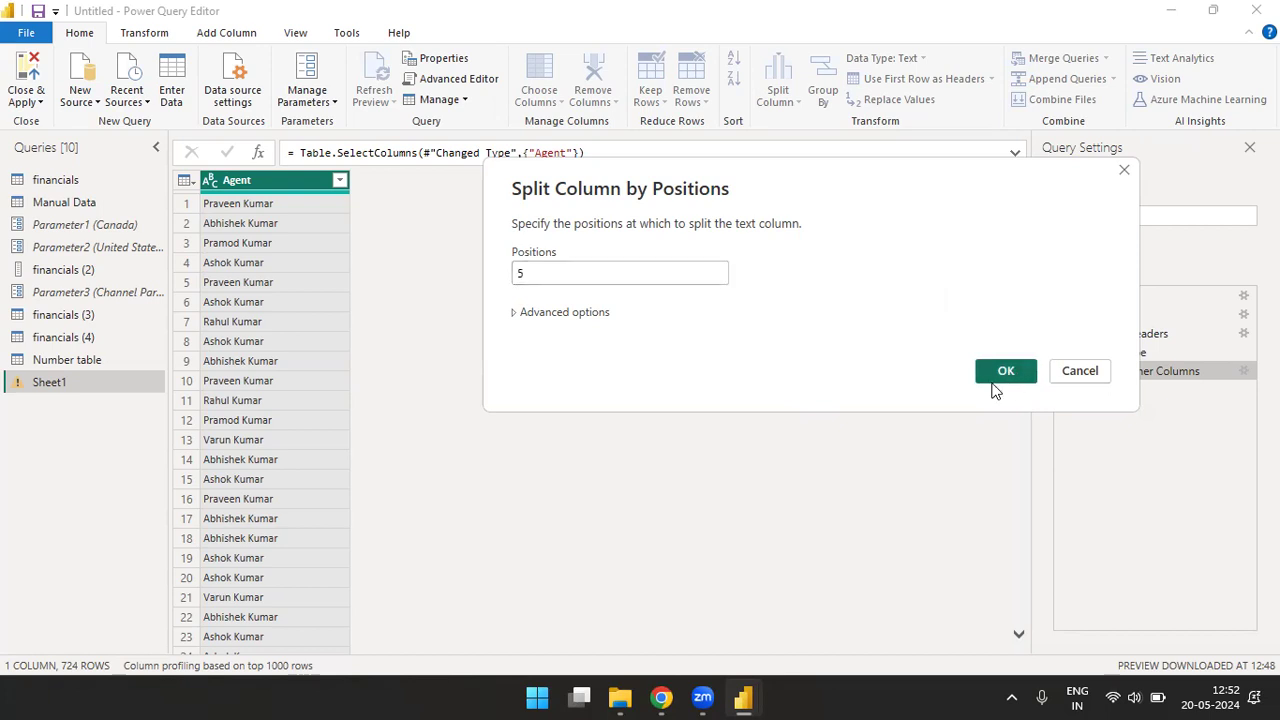
pyautogui.click(1005, 371)
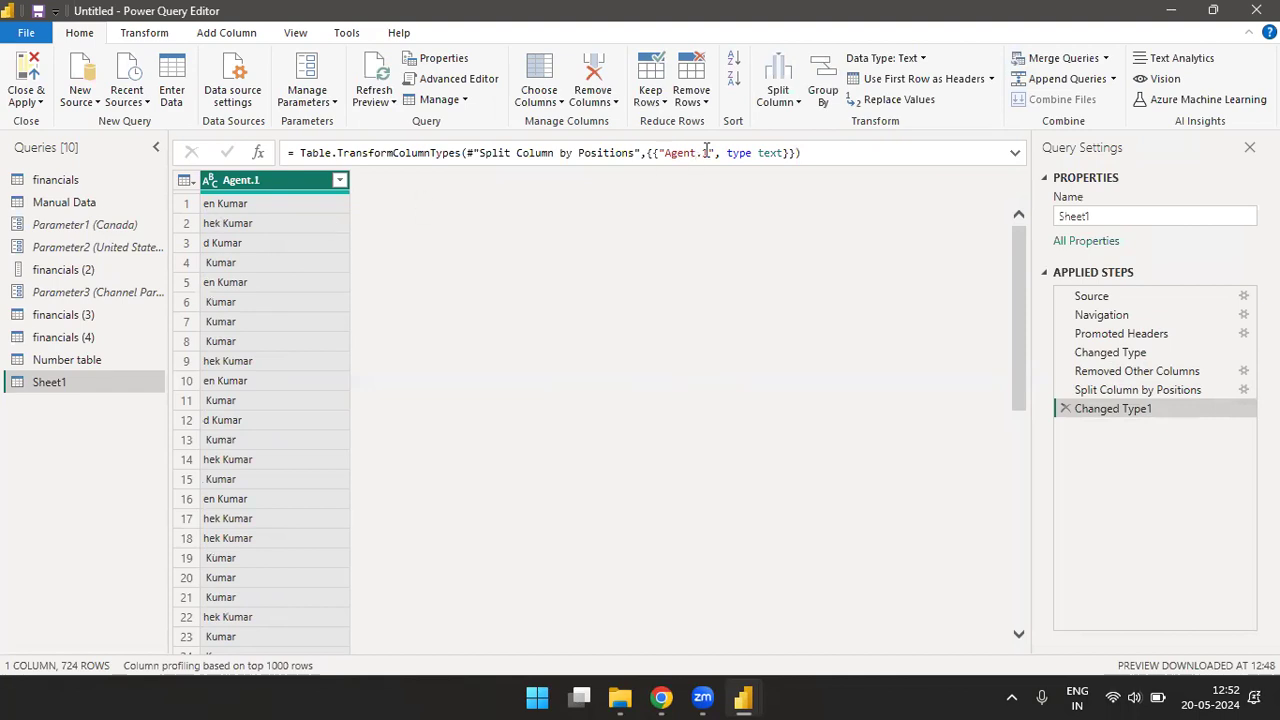
# - Delete the type-change step and the Split Column by Positions step from Sheet1's applied steps
pyautogui.click(1065, 409)
pyautogui.click(797, 104)
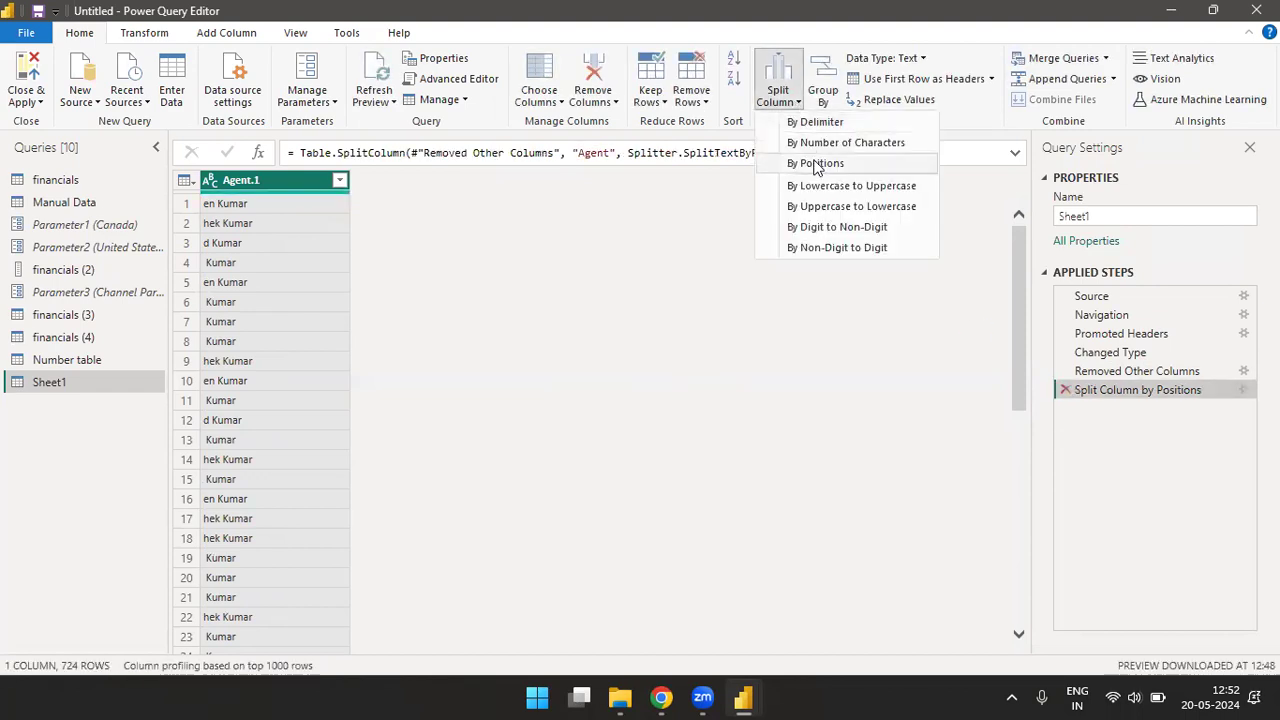
pyautogui.click(812, 163)
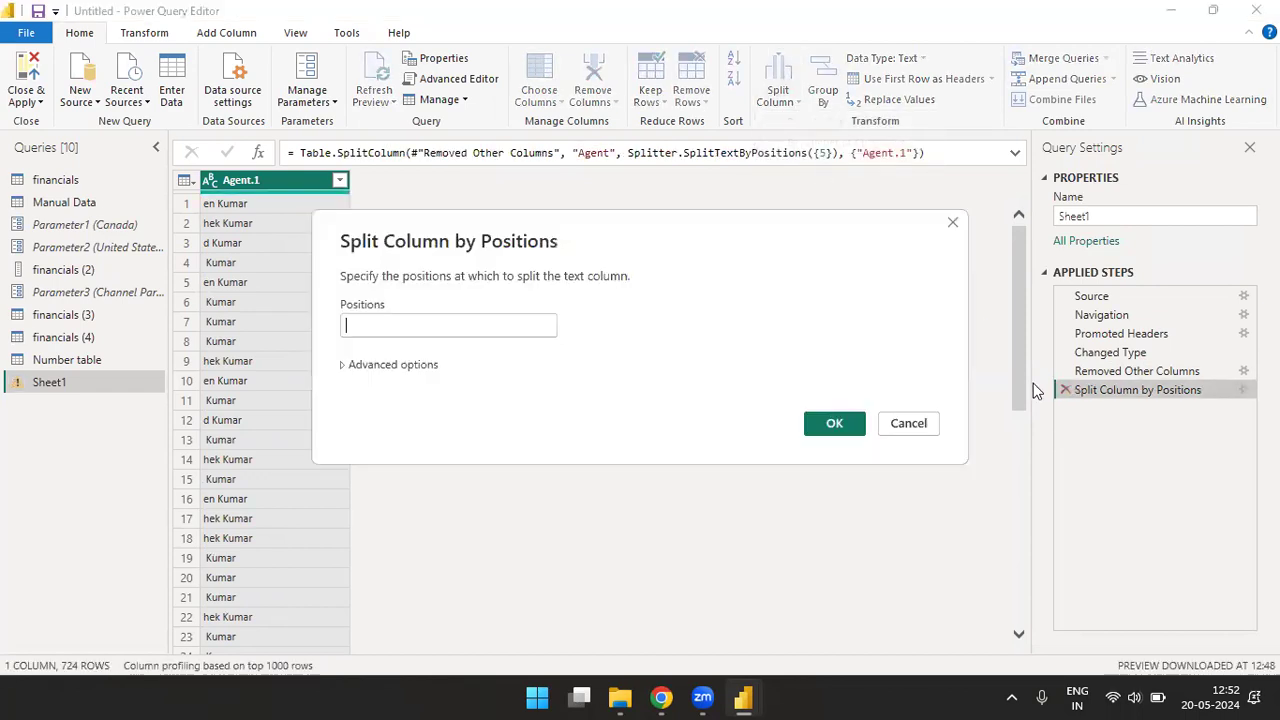
pyautogui.click(909, 424)
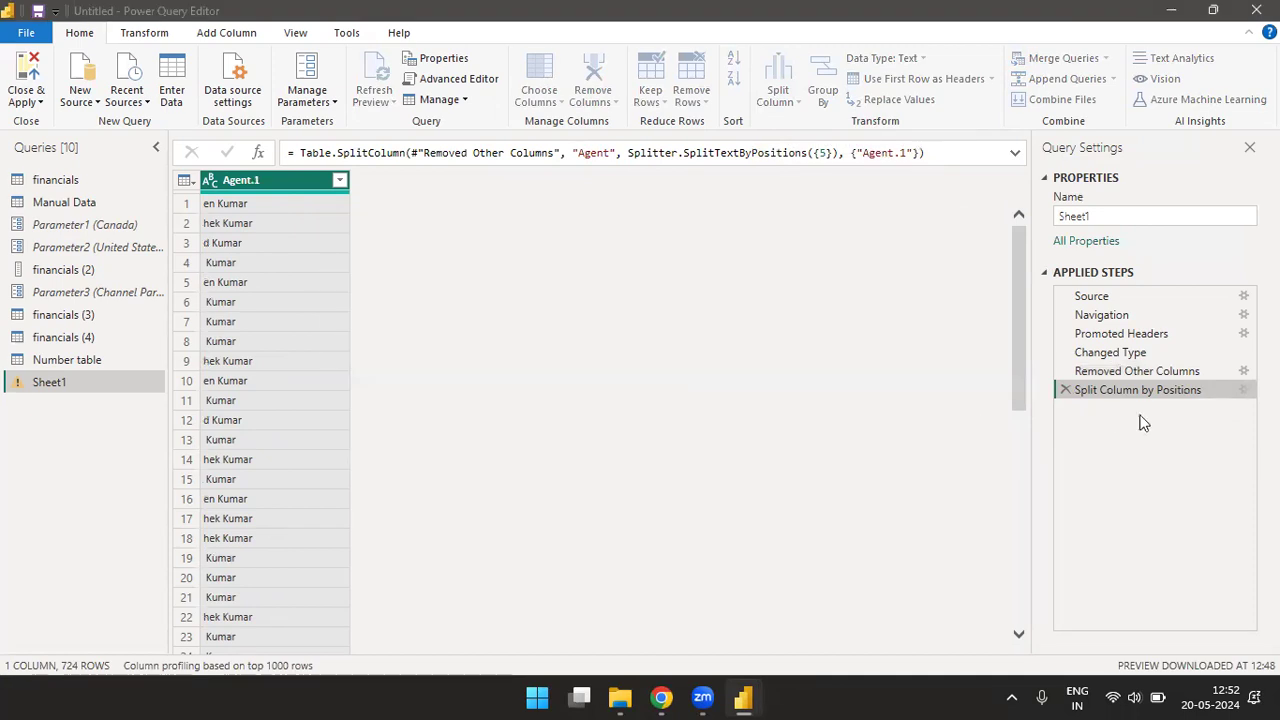
pyautogui.click(1065, 389)
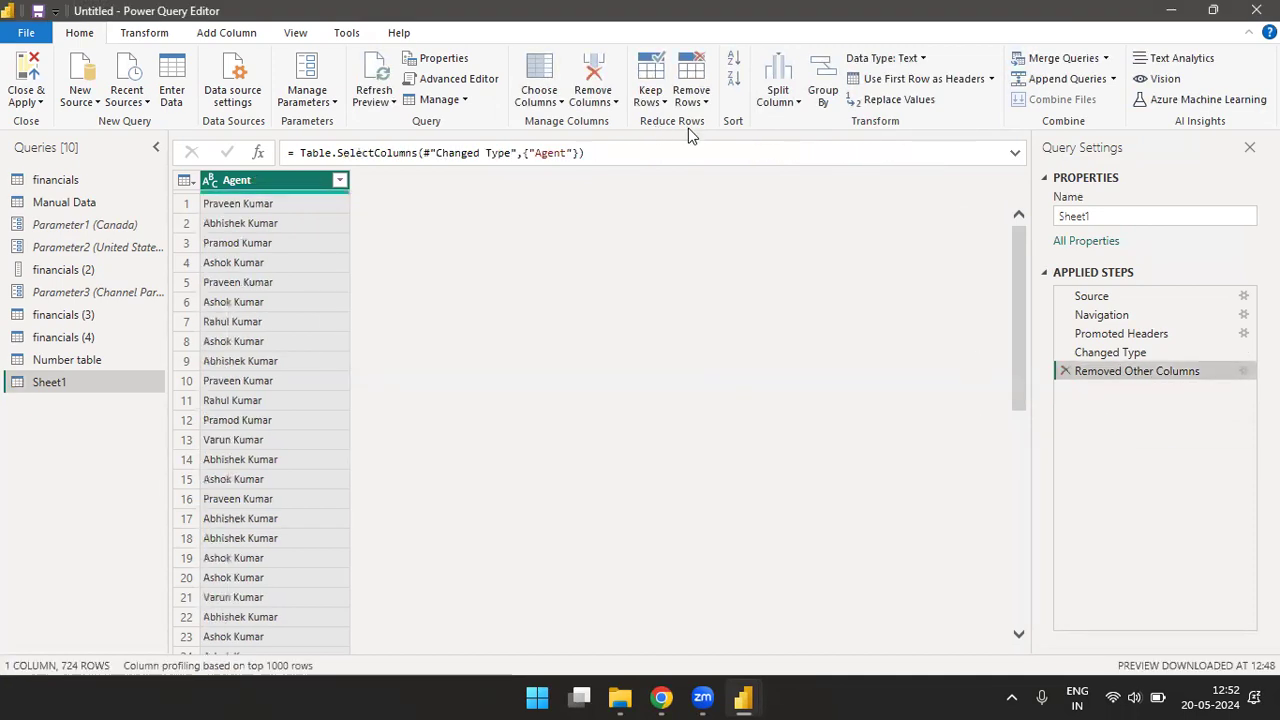
# - Split the Agent column at position 3 and delete the type-change step that follows the split
pyautogui.click(779, 95)
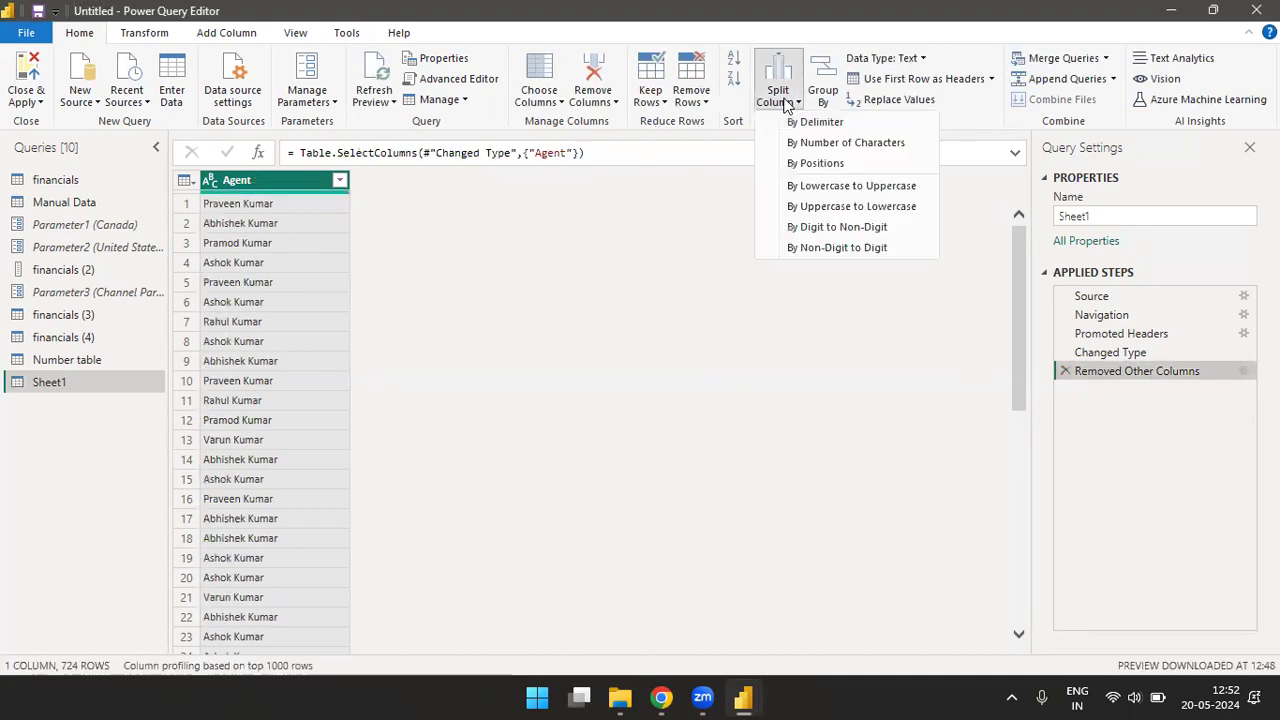
pyautogui.click(803, 162)
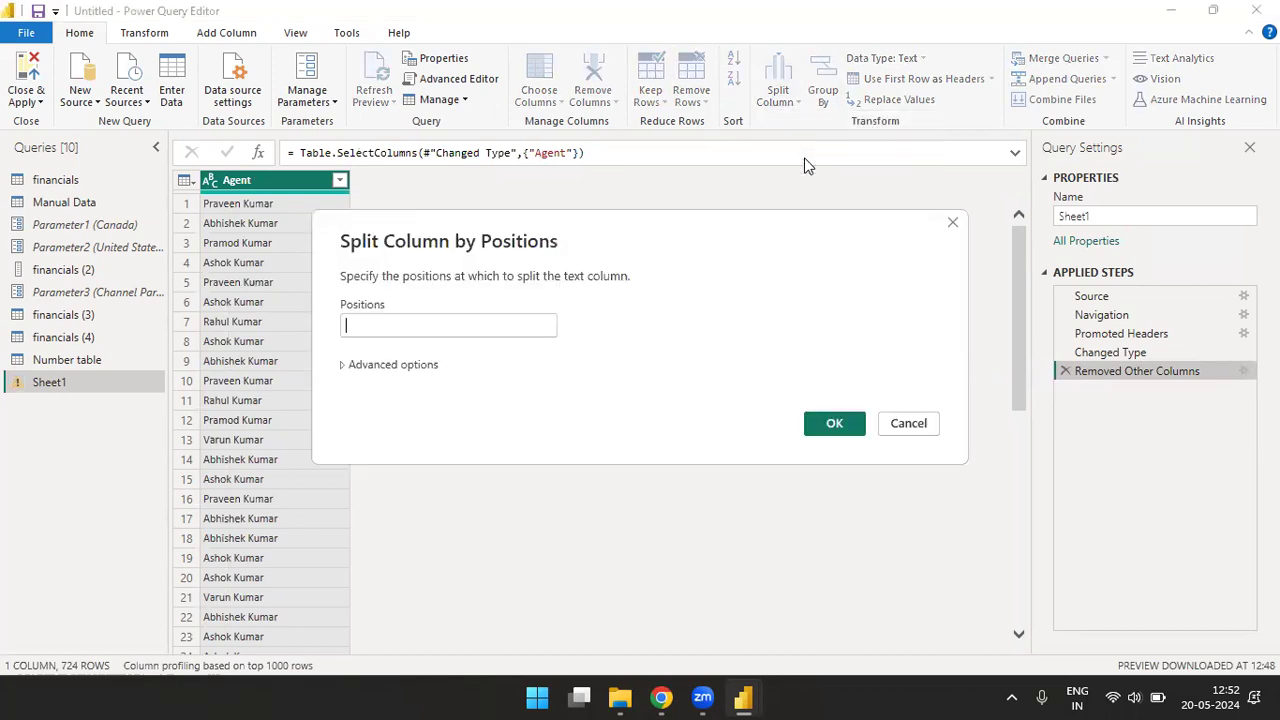
pyautogui.write('3')
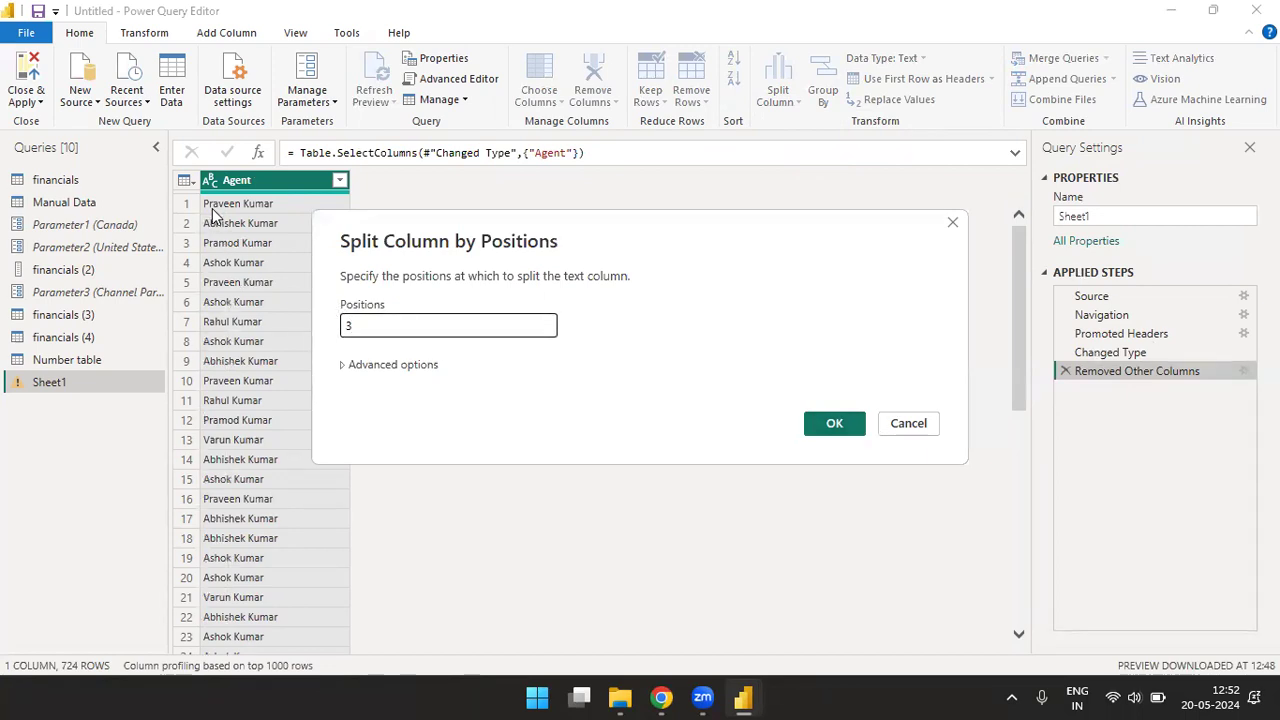
pyautogui.click(831, 425)
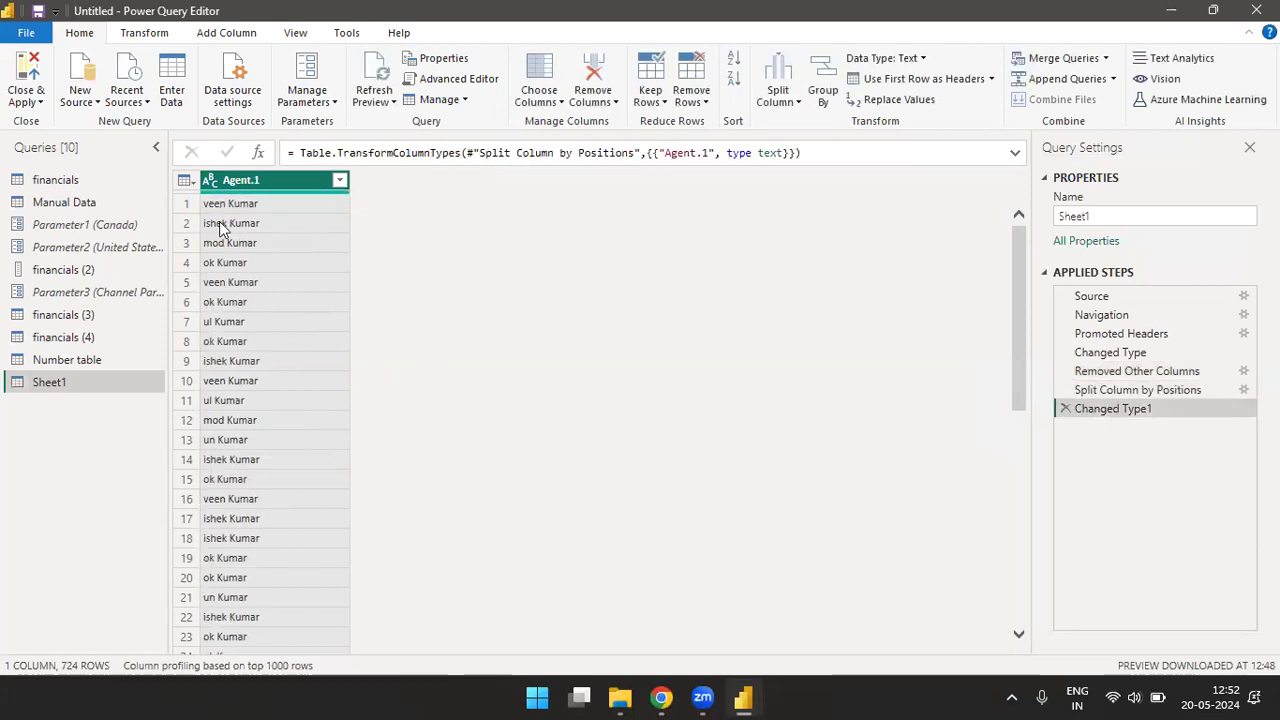
pyautogui.click(1065, 408)
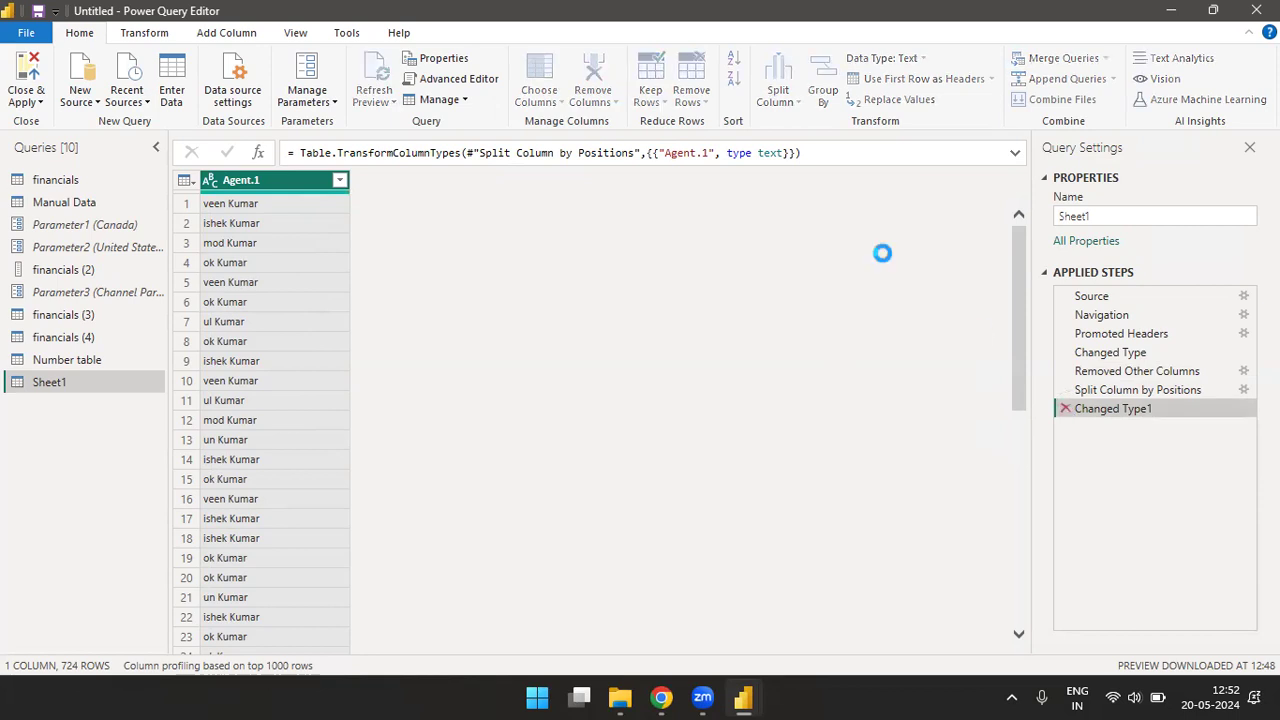
pyautogui.click(796, 103)
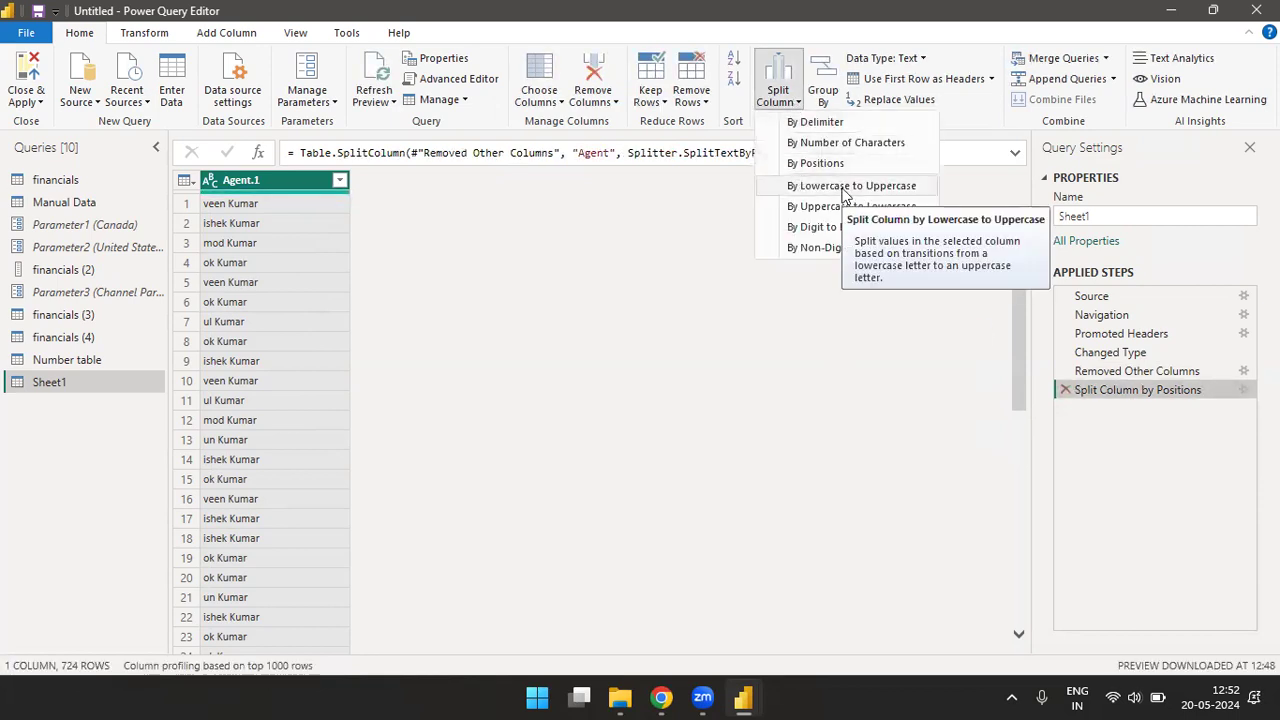
pyautogui.click(743, 626)
# - Switch to Excel and create a blank workbook
pyautogui.click(537, 692)
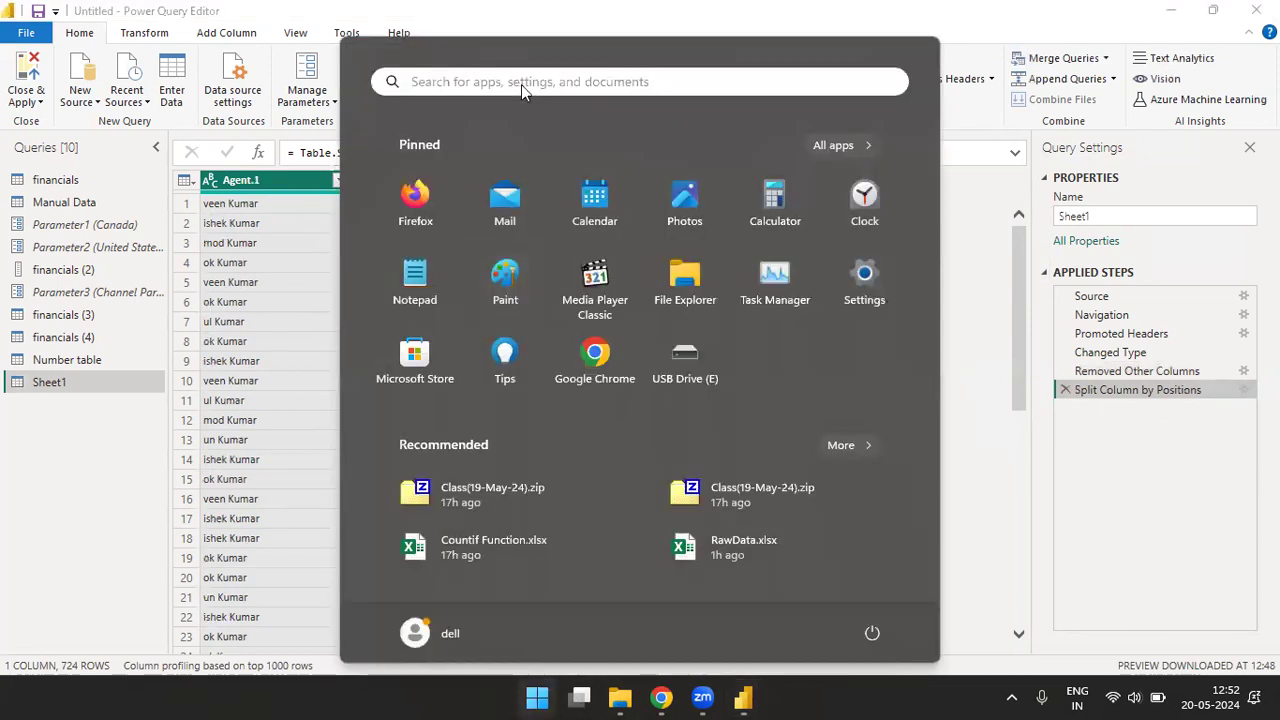
pyautogui.click(521, 84)
pyautogui.write('Excel')
pyautogui.press('Return')
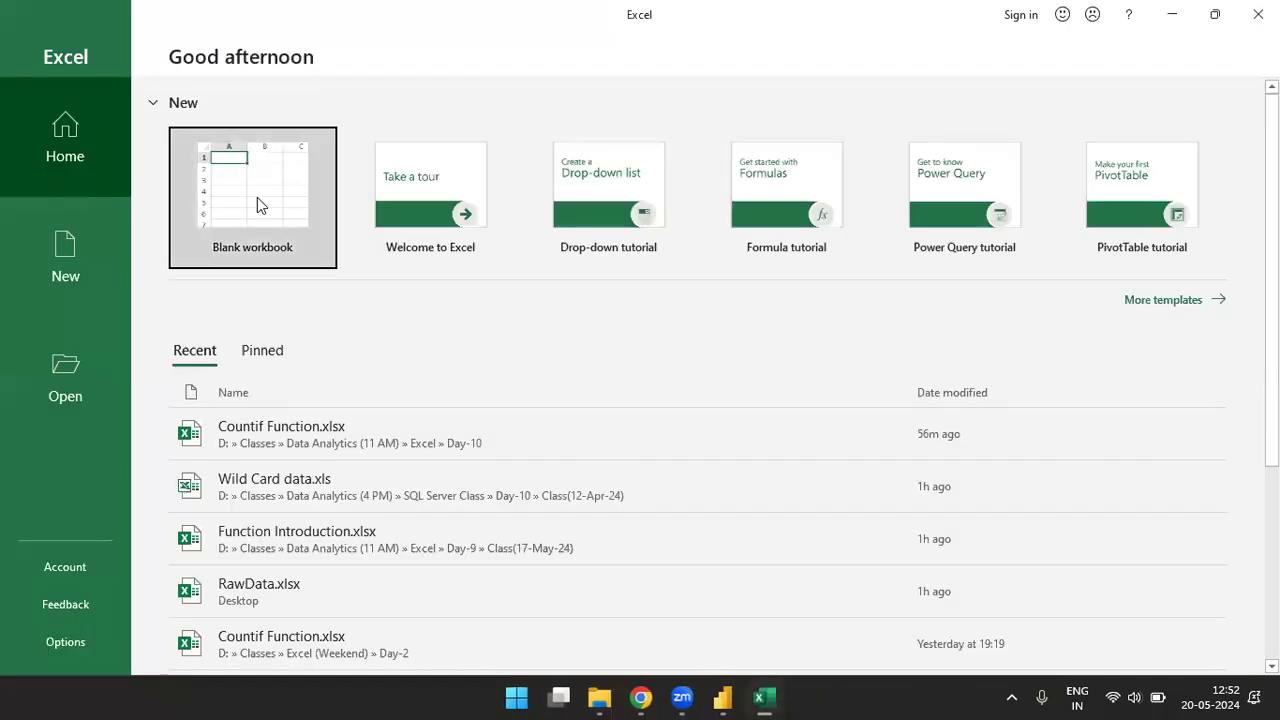
pyautogui.click(257, 200)
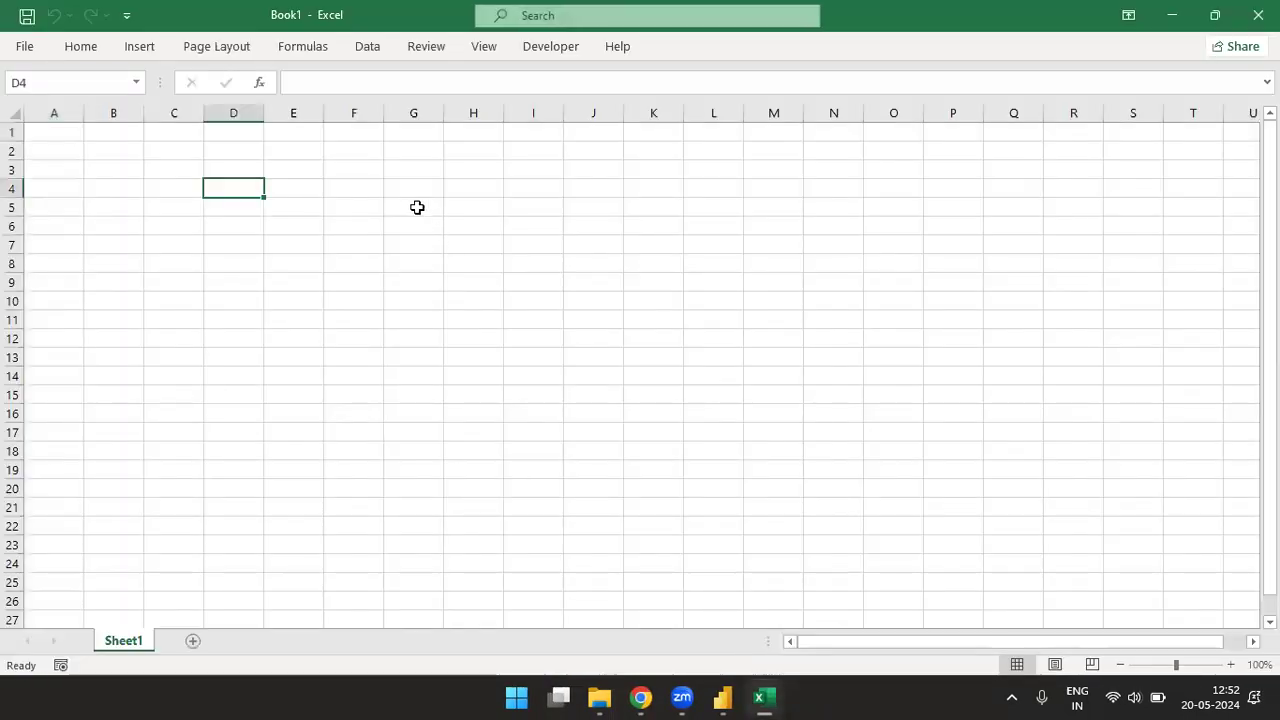
# - Enter the heading Name in cell F4 of the blank worksheet
pyautogui.click(359, 189)
pyautogui.write('name')
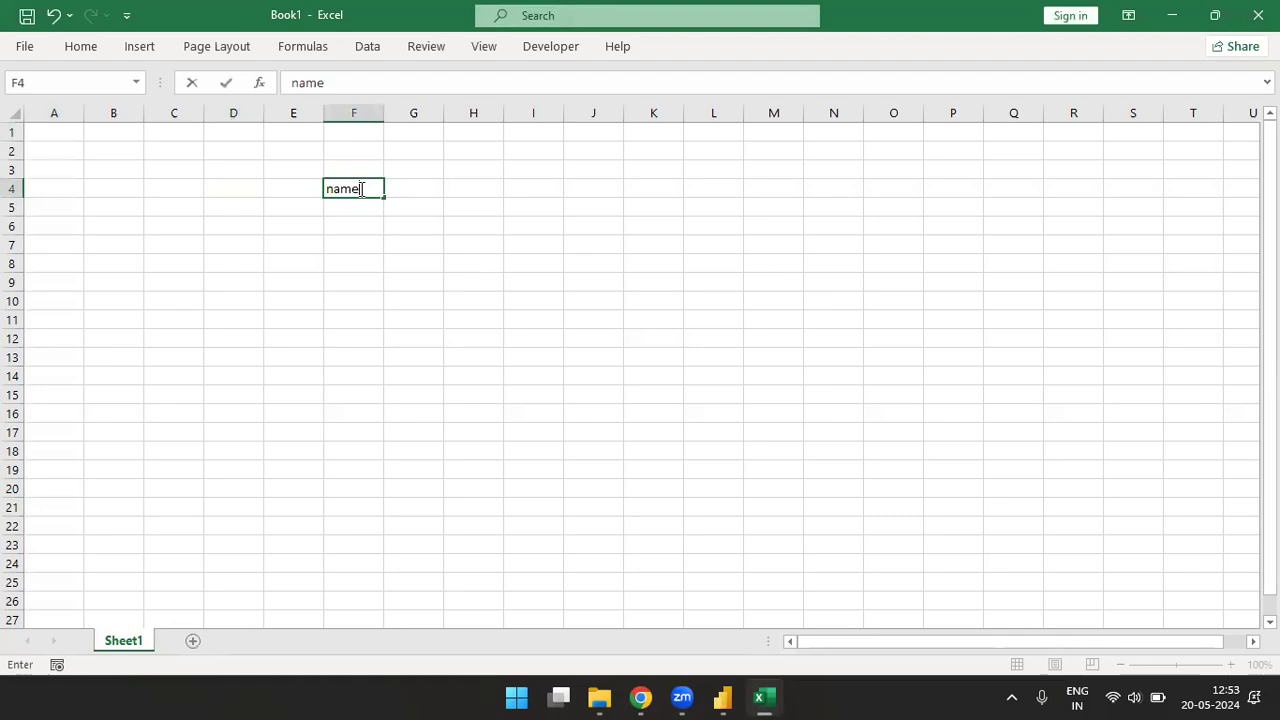
pyautogui.press('BackSpace')
pyautogui.press('BackSpace')
pyautogui.press('BackSpace')
pyautogui.press('BackSpace')
pyautogui.write('Name')
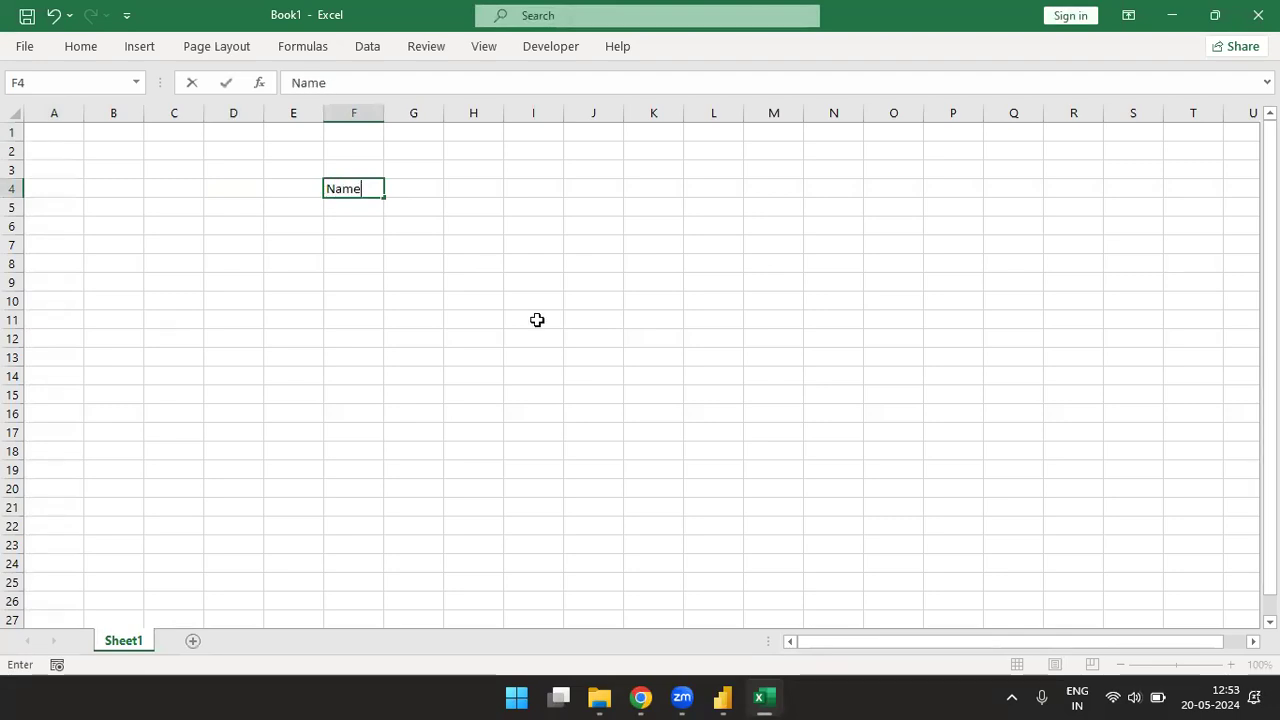
pyautogui.press('Return')
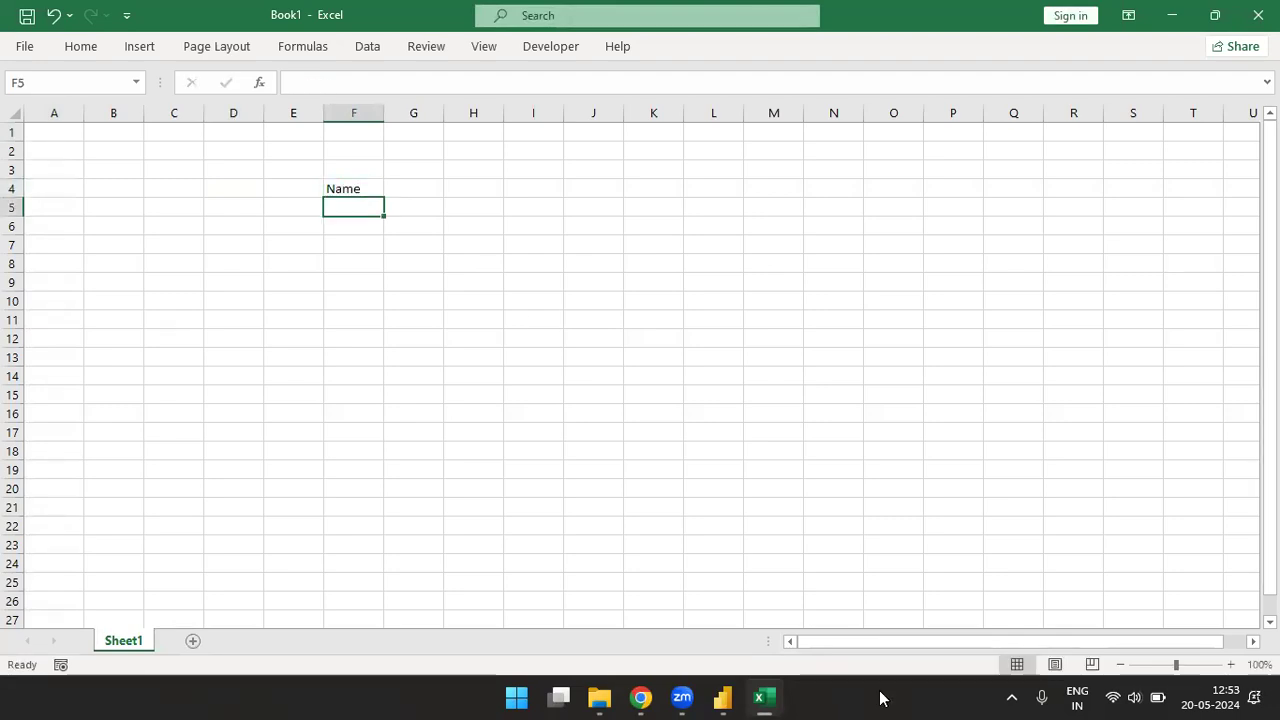
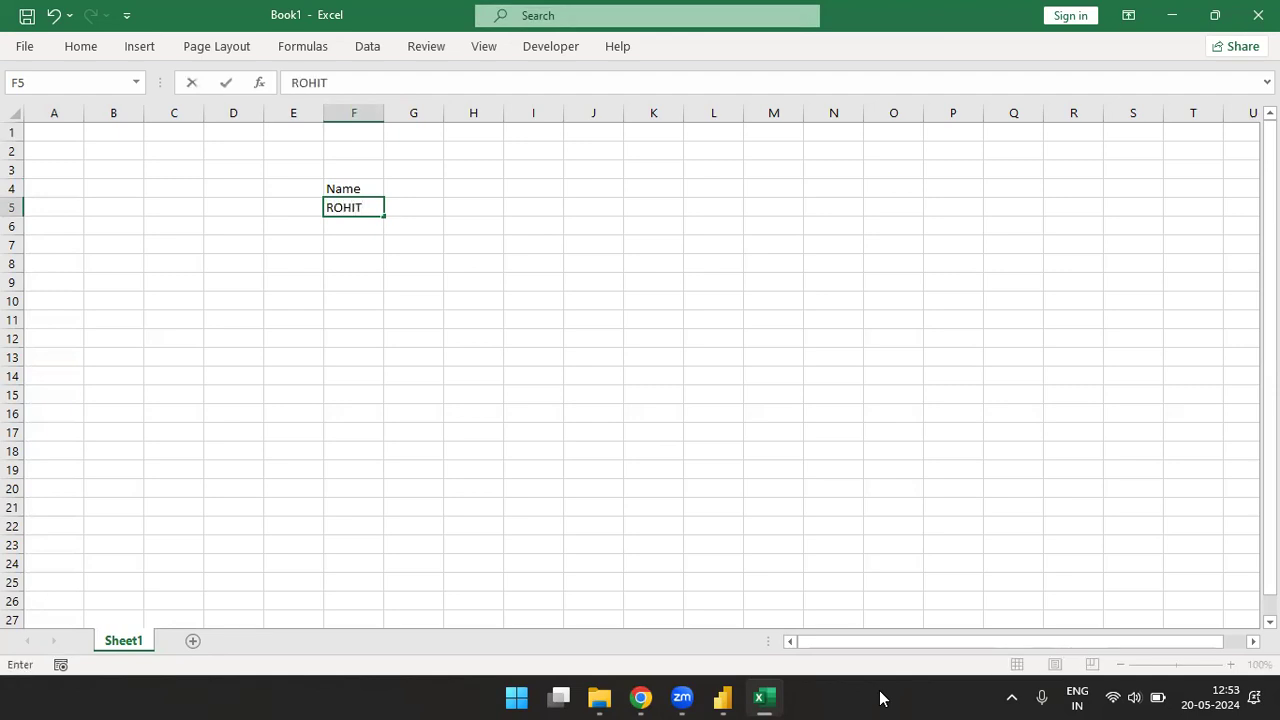
# - Fill cells F5 to F9 with five sample first names in uppercase
pyautogui.press('Return')
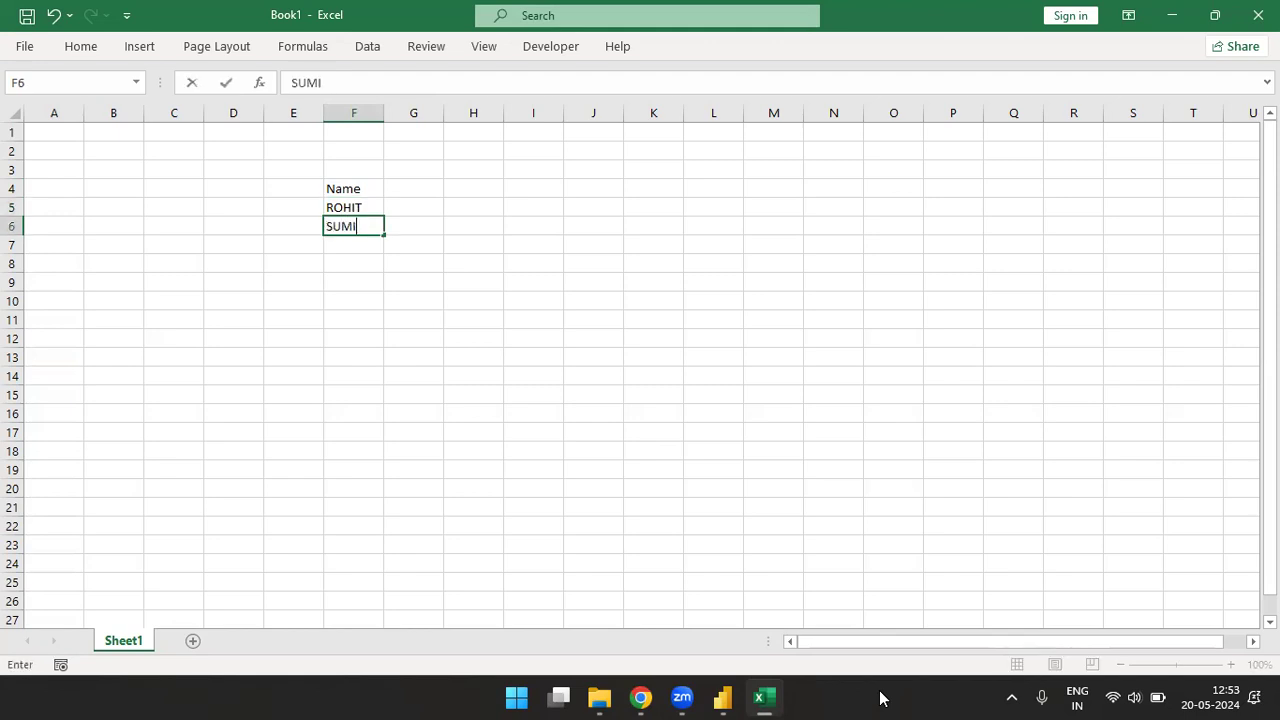
pyautogui.press('Return')
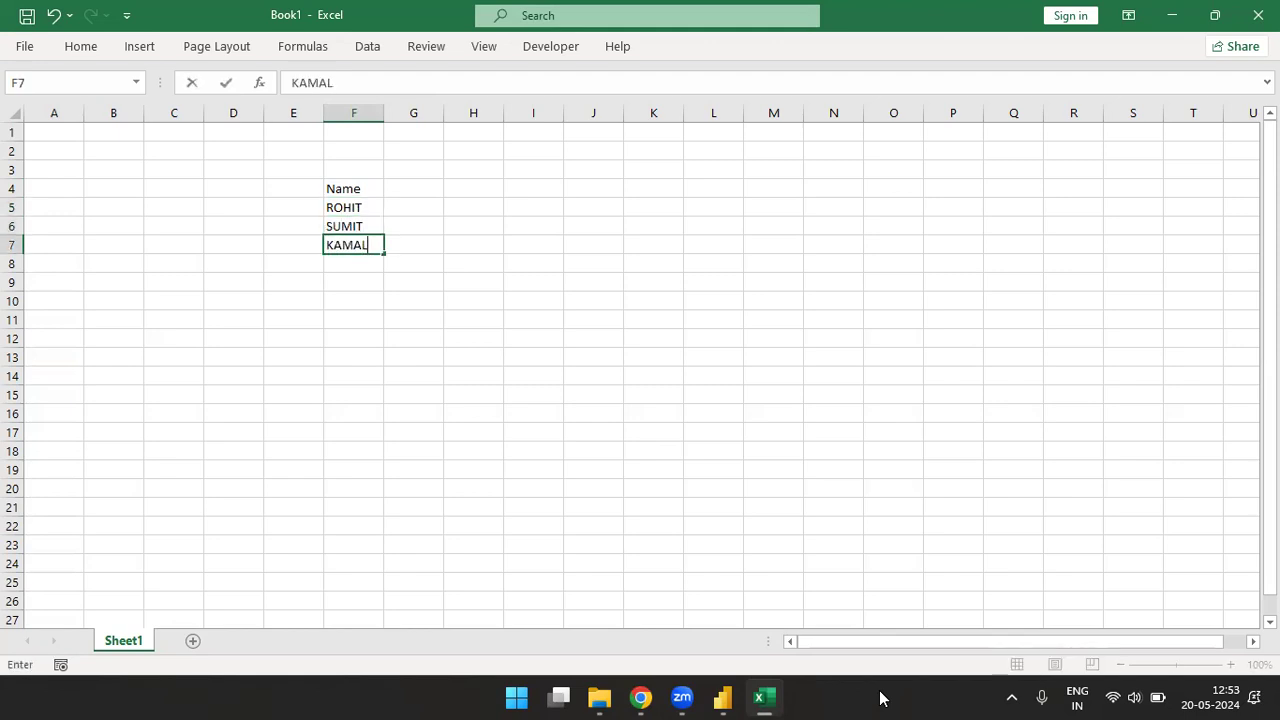
pyautogui.press('Return')
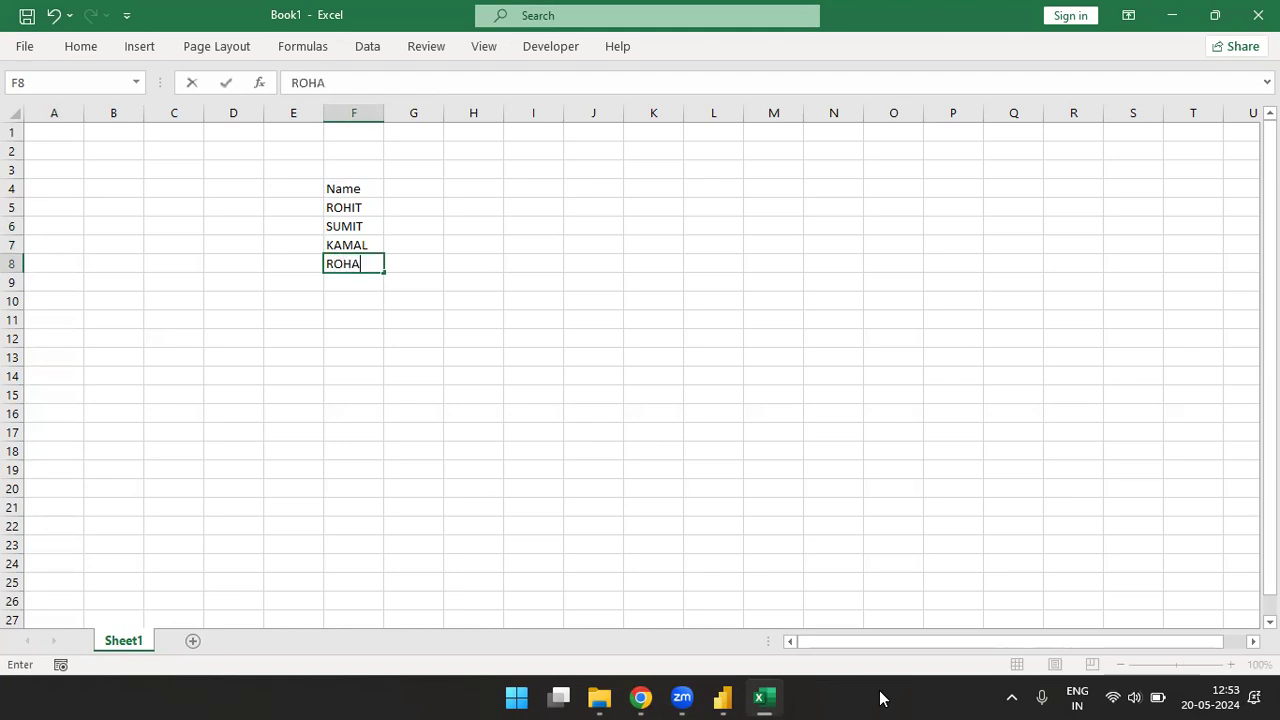
pyautogui.press('Return')
pyautogui.press('Return')
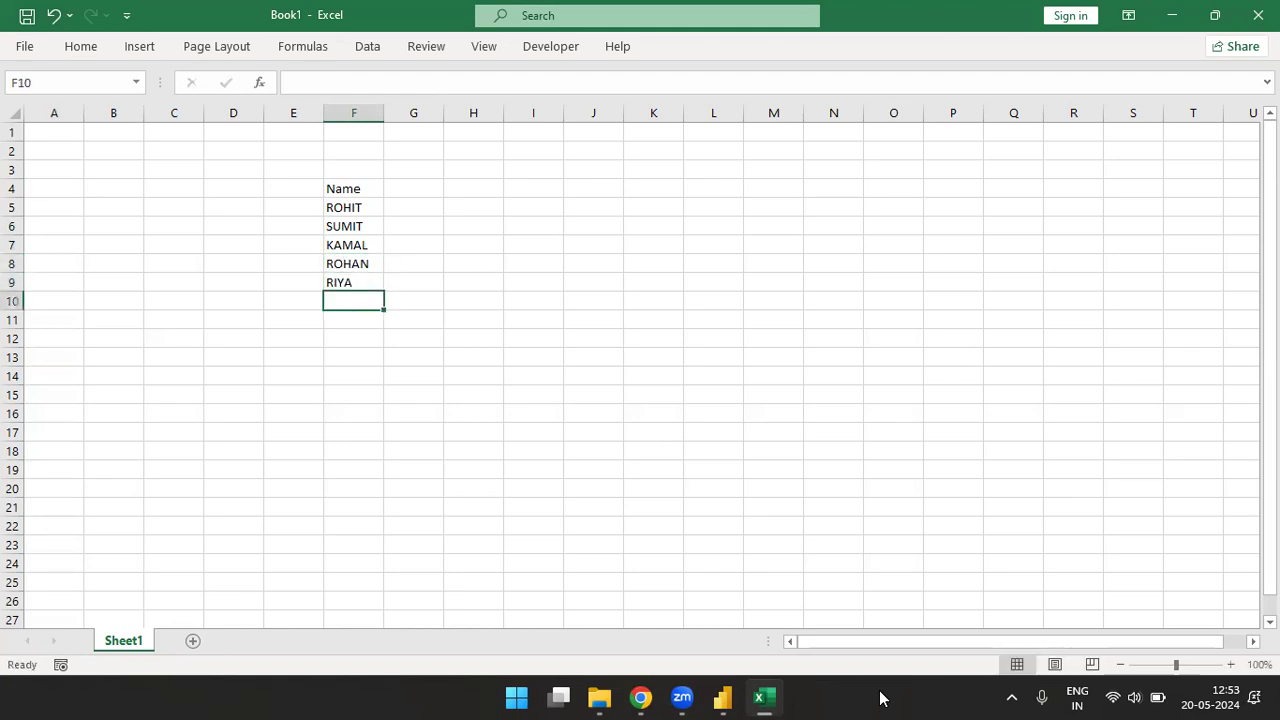
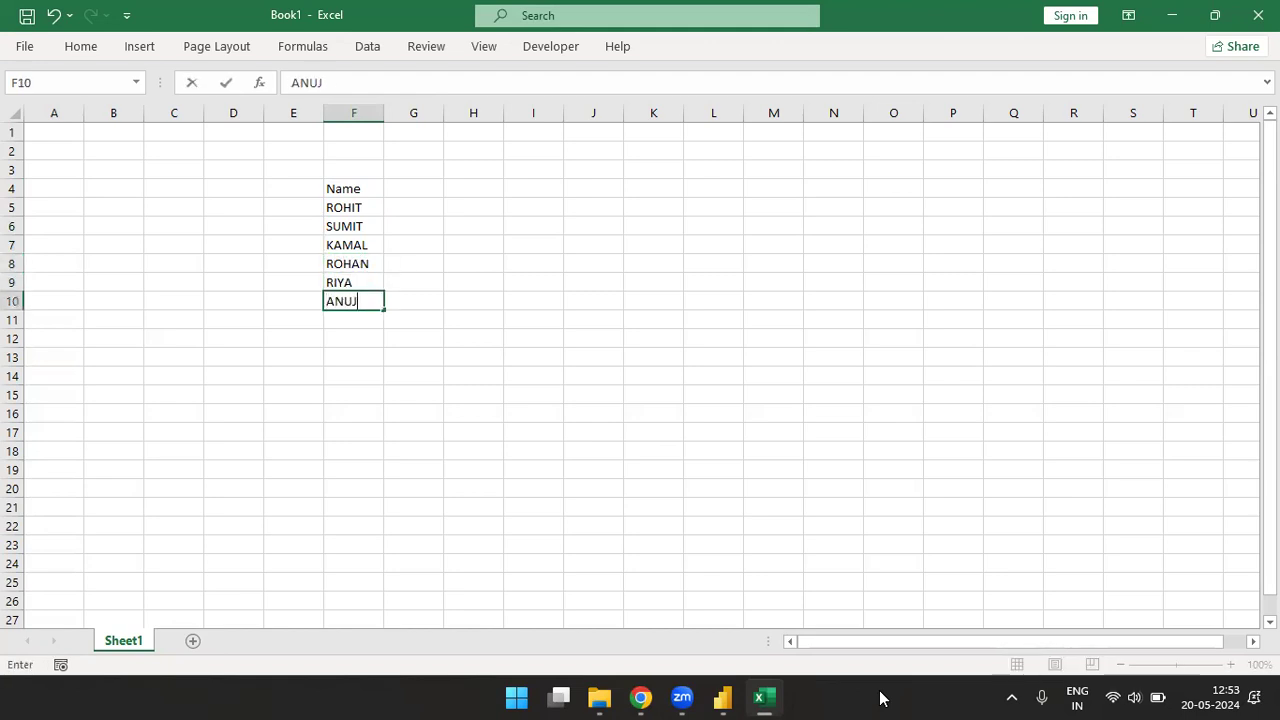
# - Continue the list of uppercase sample first names in cells F10 to F16, correcting the misspelled entry in F16
pyautogui.press('Return')
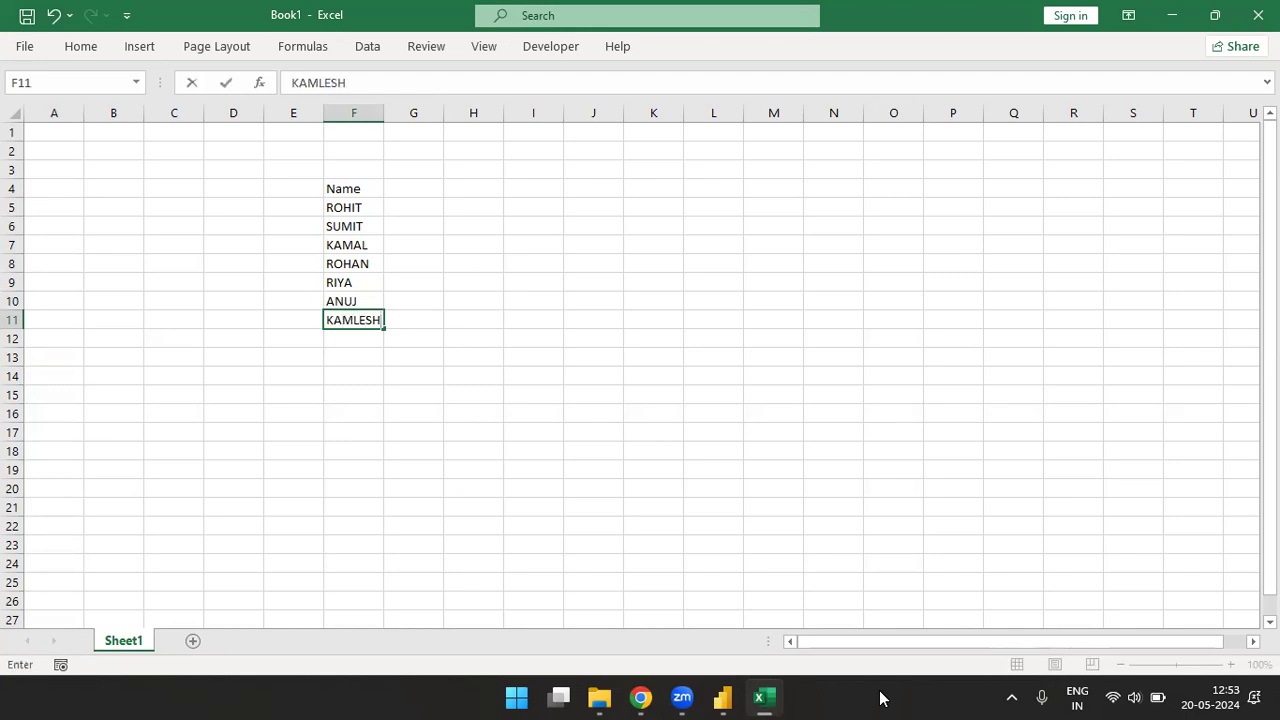
pyautogui.press('Return')
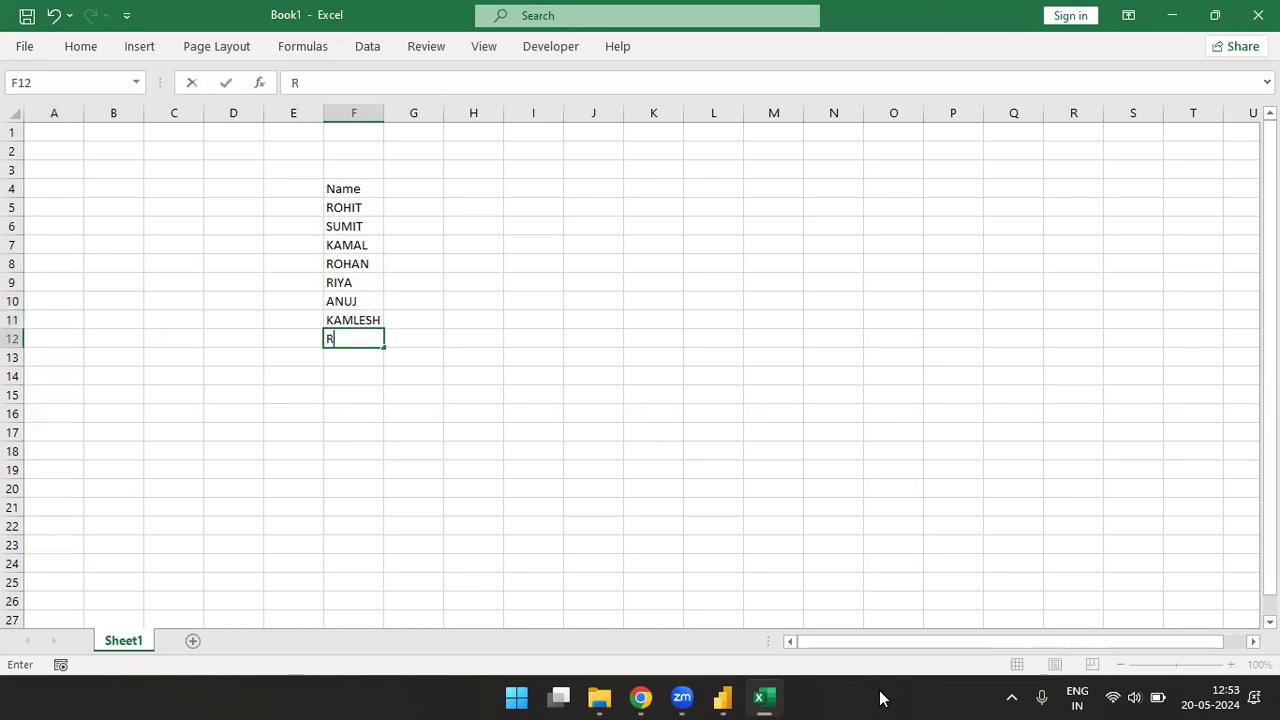
pyautogui.press('Return')
pyautogui.press('Return')
pyautogui.write('ROBINN')
pyautogui.press('BackSpace')
pyautogui.press('Return')
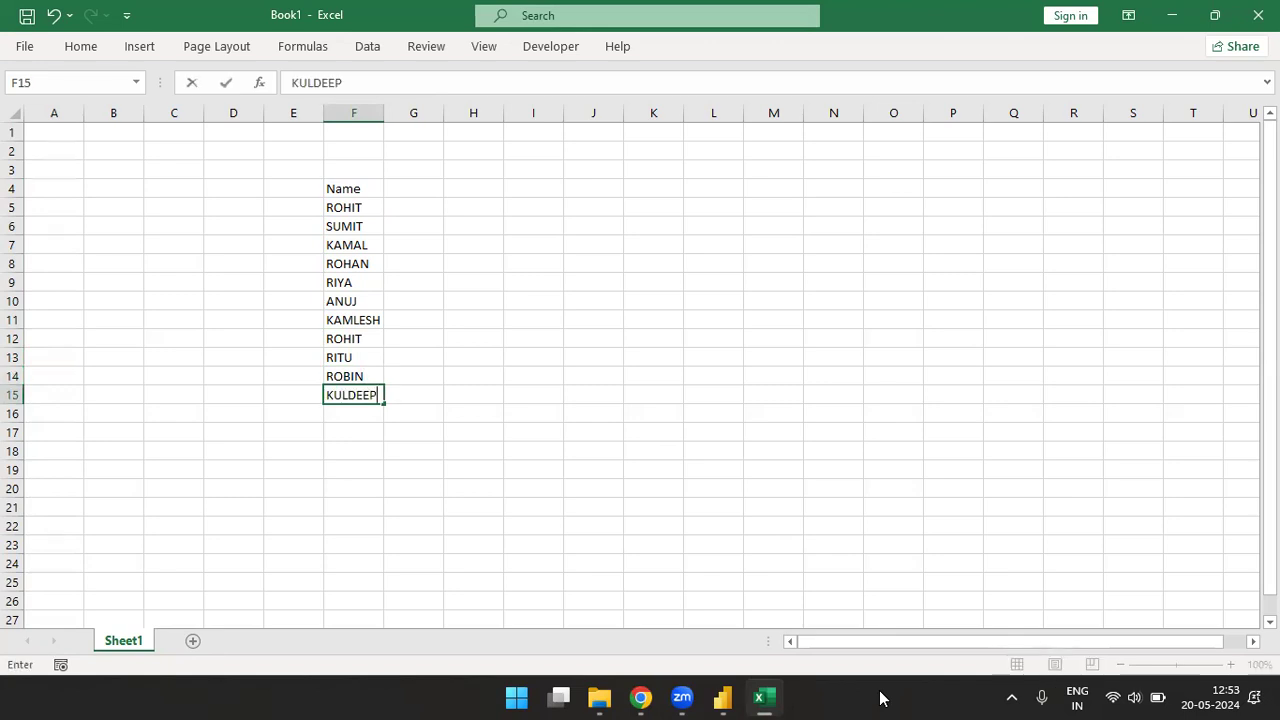
pyautogui.press('Return')
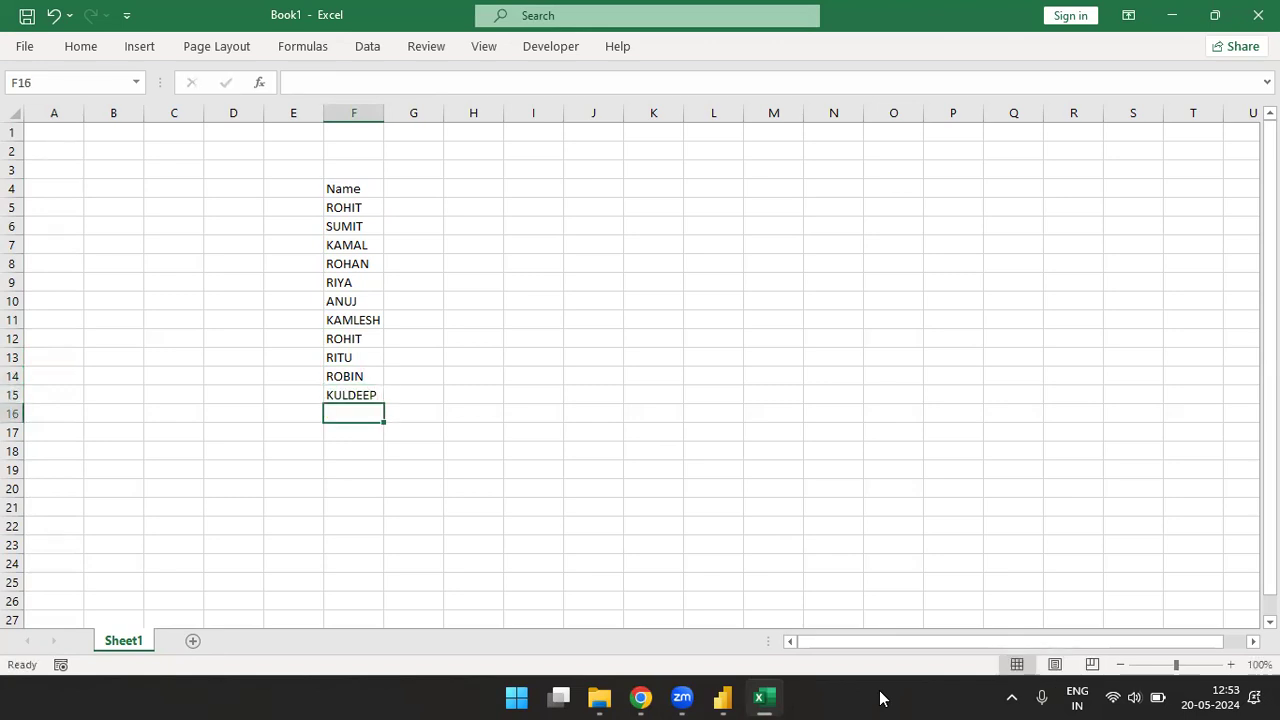
pyautogui.write('LALTI')
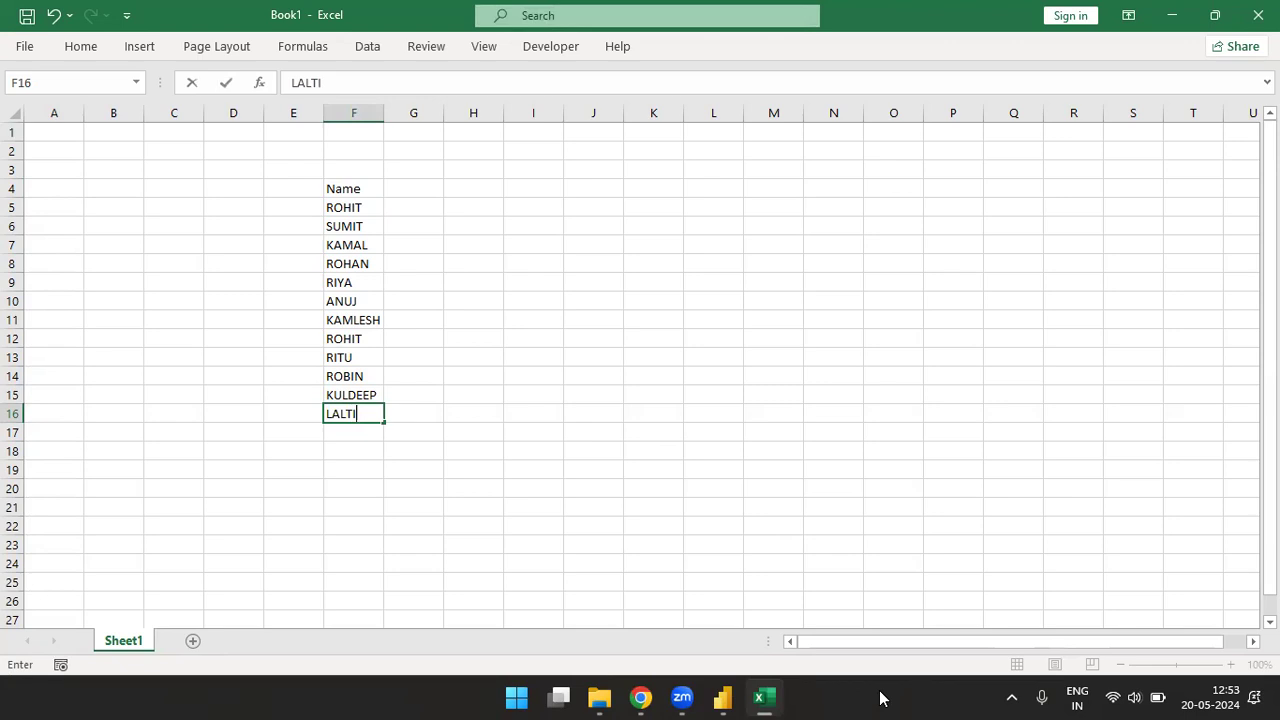
pyautogui.press('Up')
pyautogui.press('Down')
pyautogui.press('Return')
# - Replace the heading in cell F4 with First Name
pyautogui.press('Up')
pyautogui.press('Up')
pyautogui.hotkey('ctrl', 'Up')
pyautogui.press('Right')
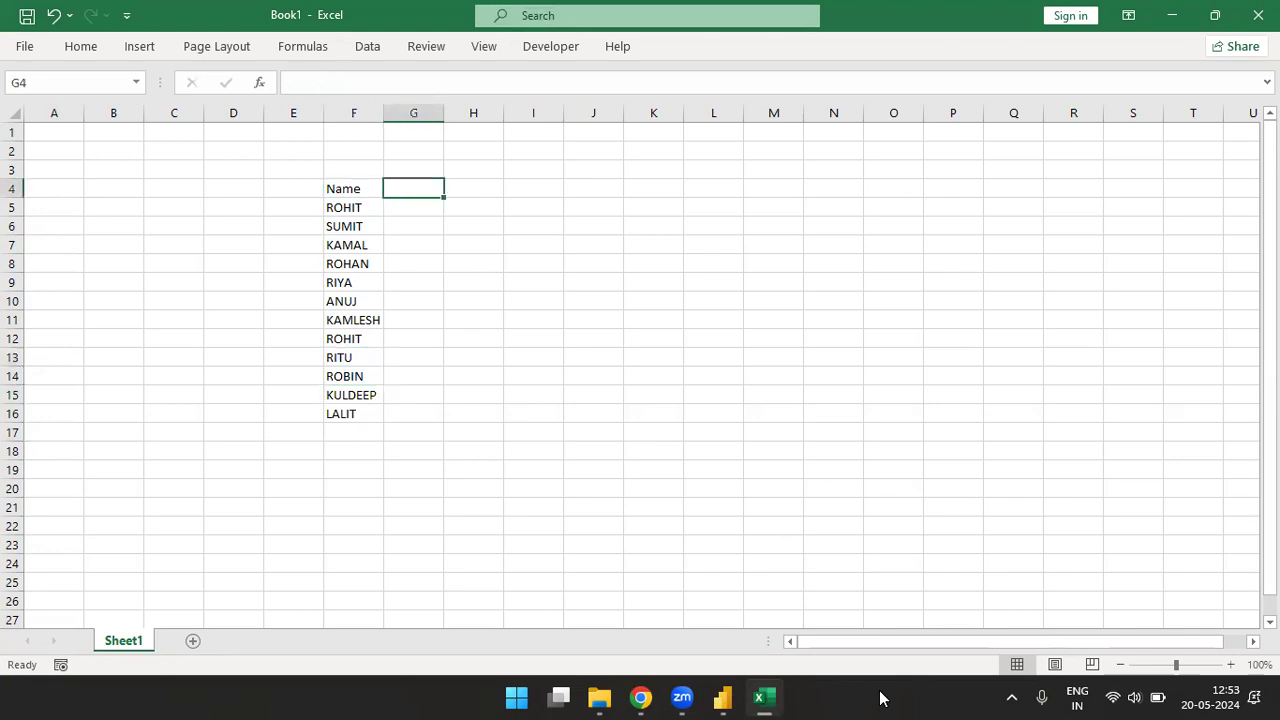
pyautogui.press('Left')
pyautogui.write('First Name')
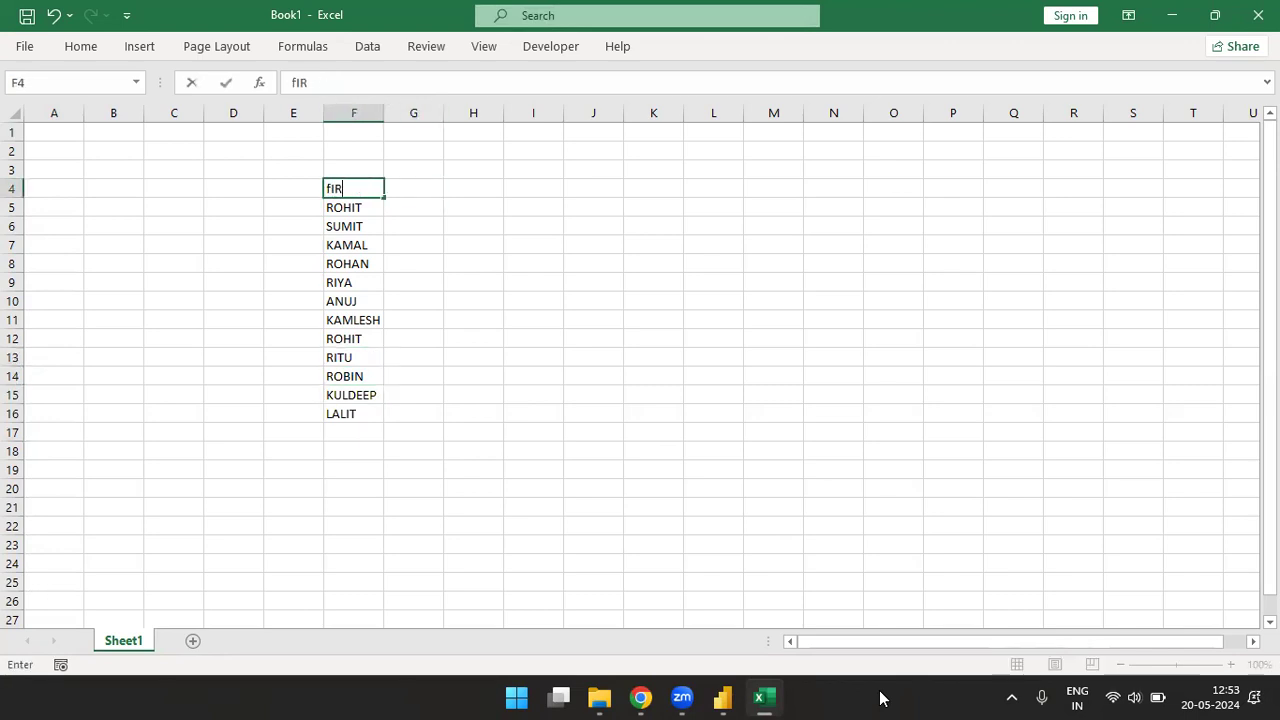
pyautogui.press('Right')
# - Autofit the width of column F to the First Name heading and select cell G4
pyautogui.press('Left')
pyautogui.press('alt')
pyautogui.press('o')
pyautogui.press('c')
pyautogui.press('a')
pyautogui.press('Right')
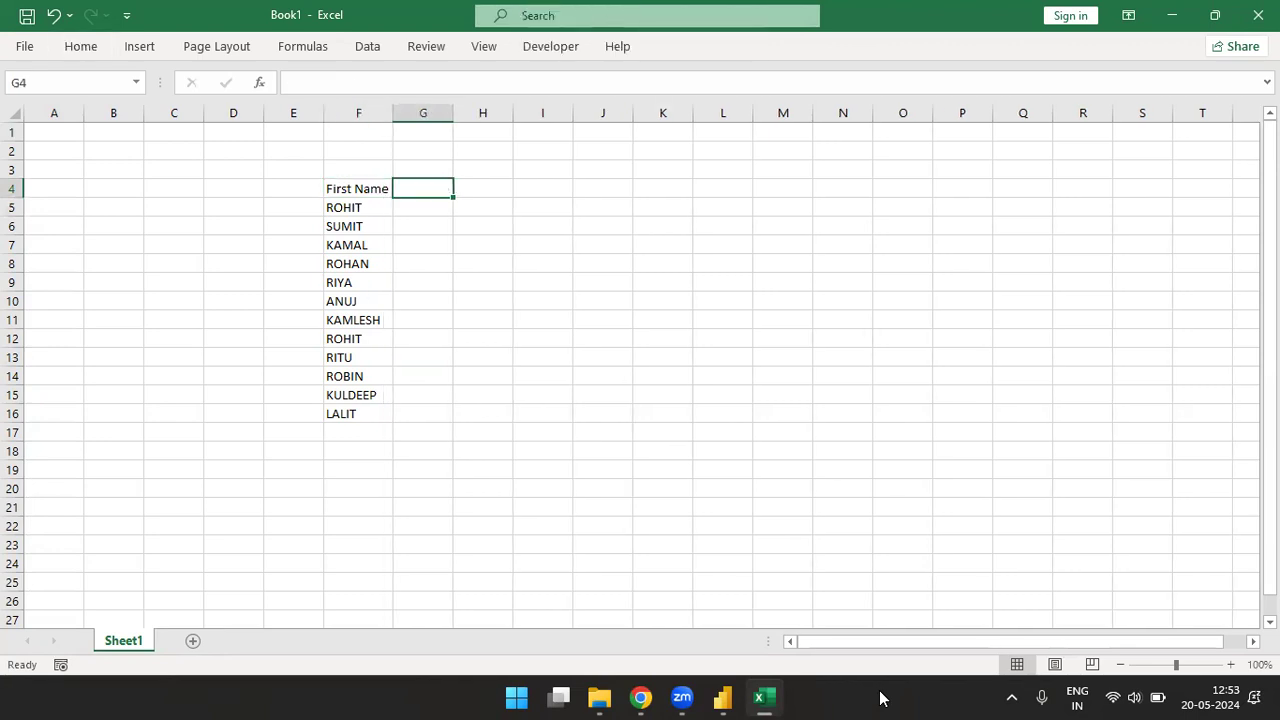
# - Add the heading Last Name in G4 and enter lowercase sample surnames in cells G5 to G7
pyautogui.write('Last Name')
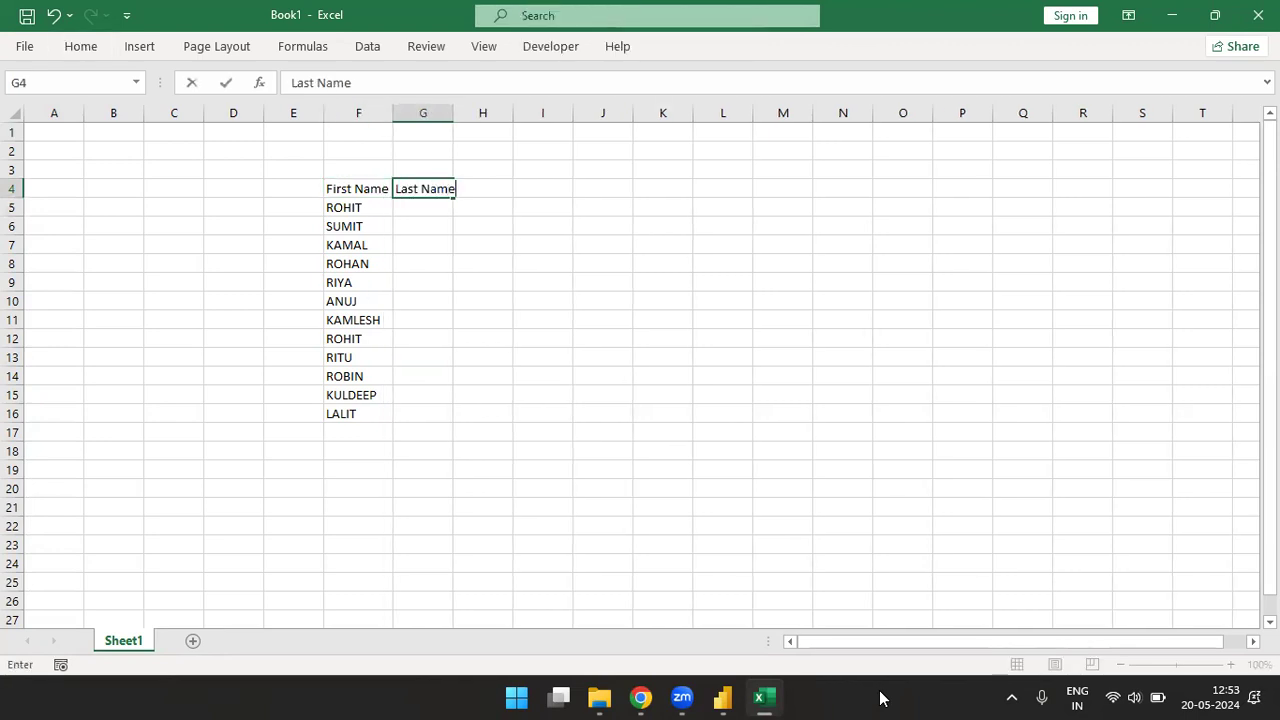
pyautogui.press('Return')
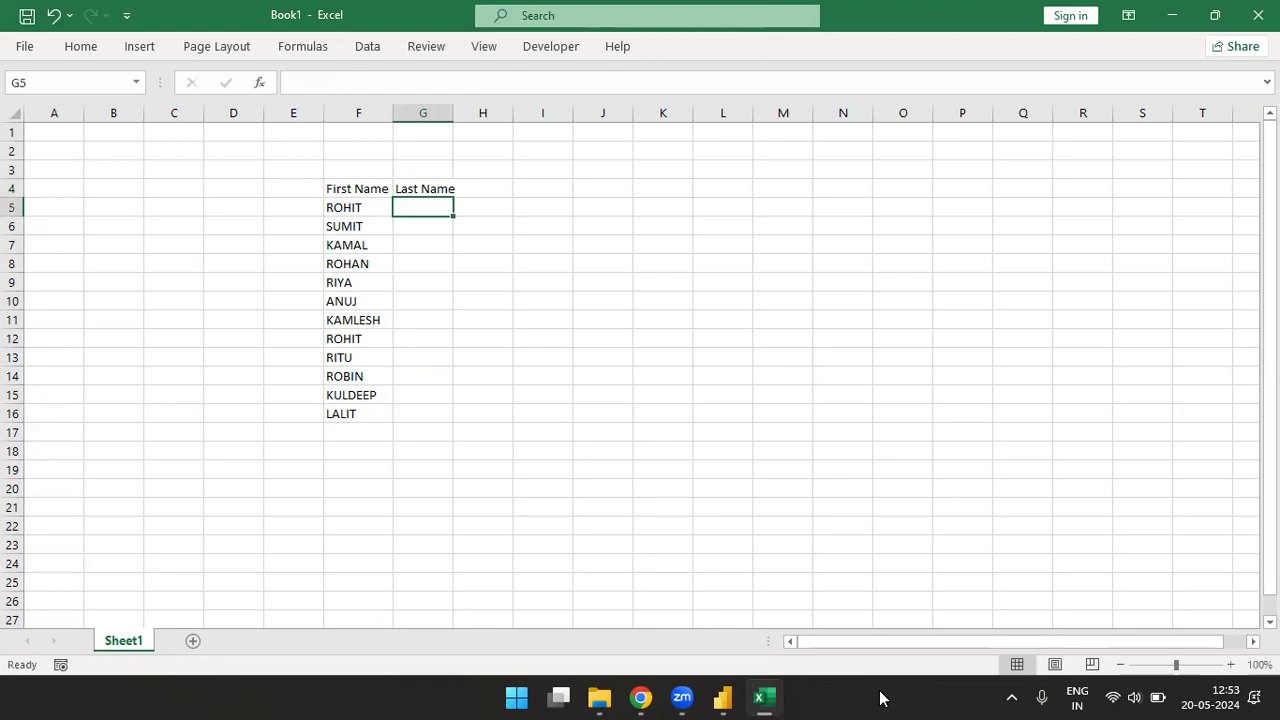
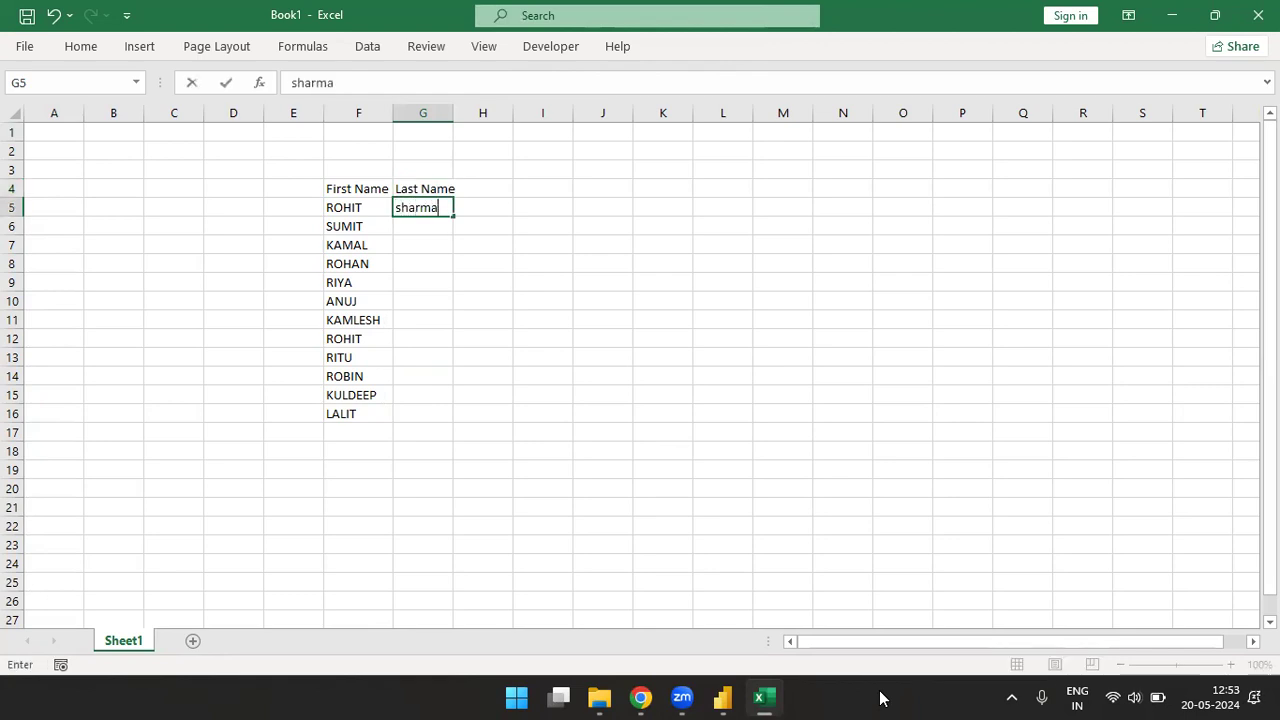
pyautogui.press('Return')
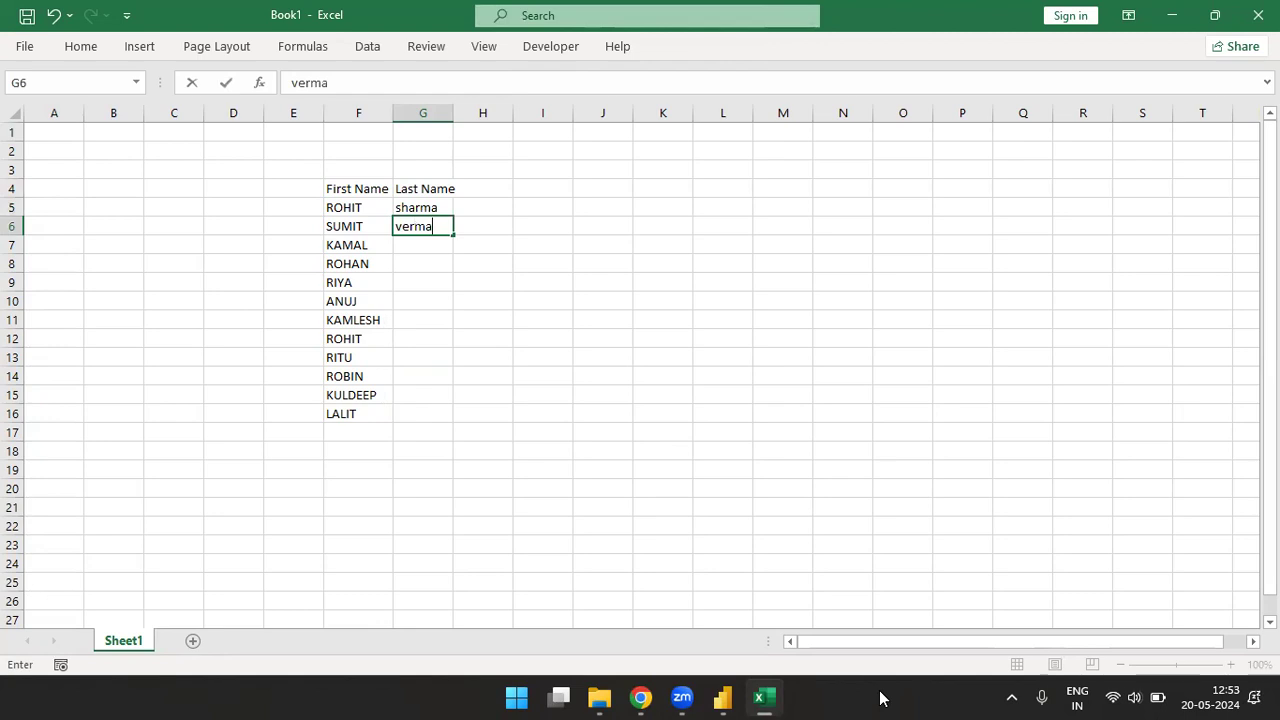
pyautogui.press('Return')
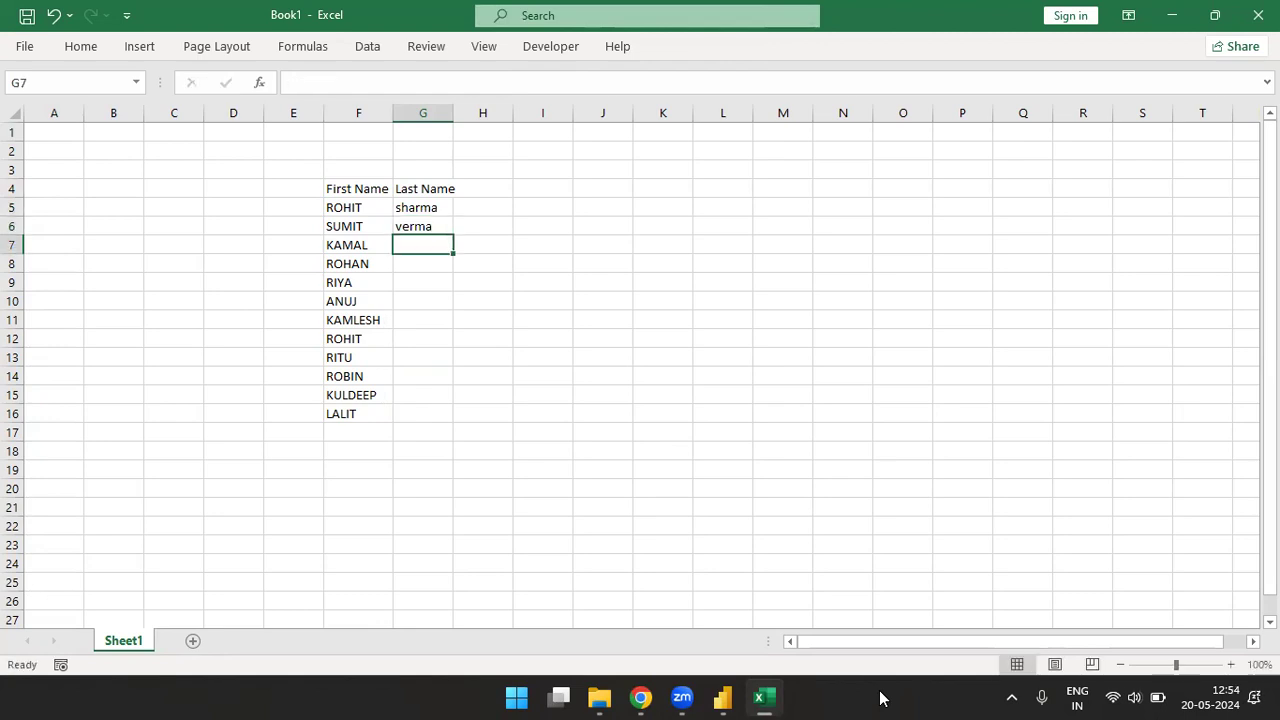
pyautogui.press('Return')
# - Continue the list of lowercase sample surnames in cells G8 to G10
pyautogui.write('l')
pyautogui.press('BackSpace')
pyautogui.press('BackSpace')
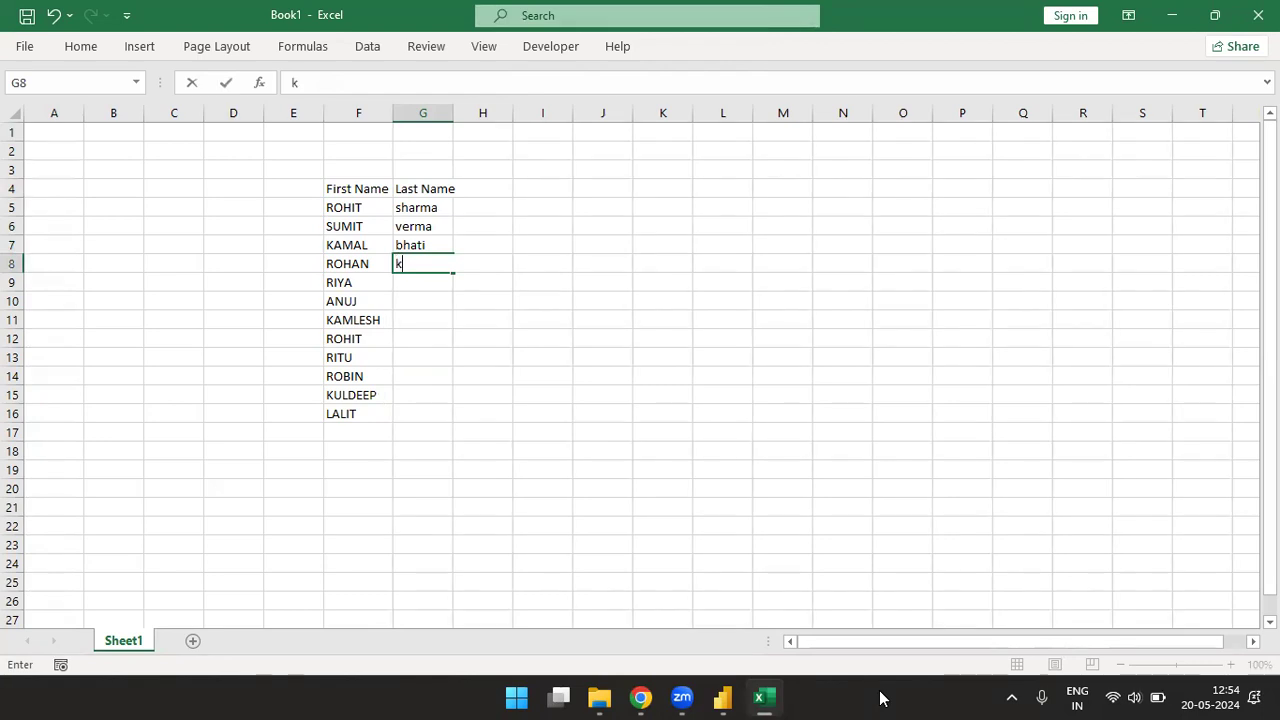
pyautogui.press('Return')
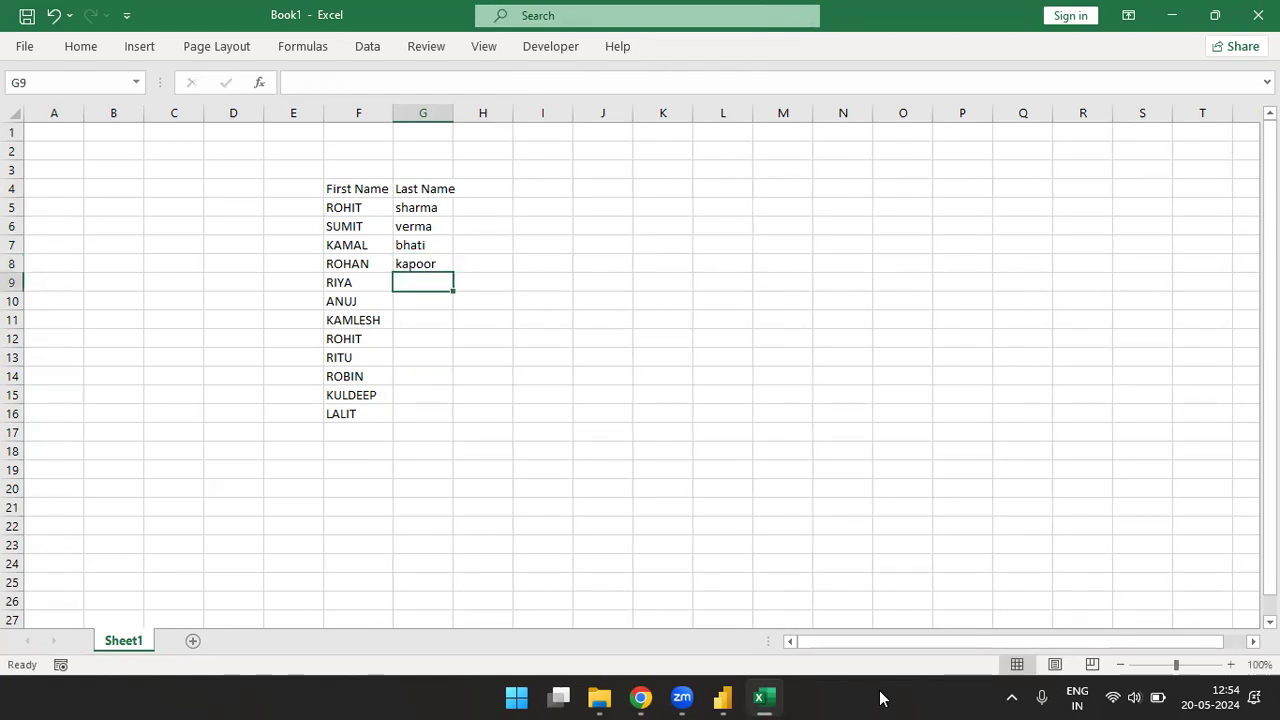
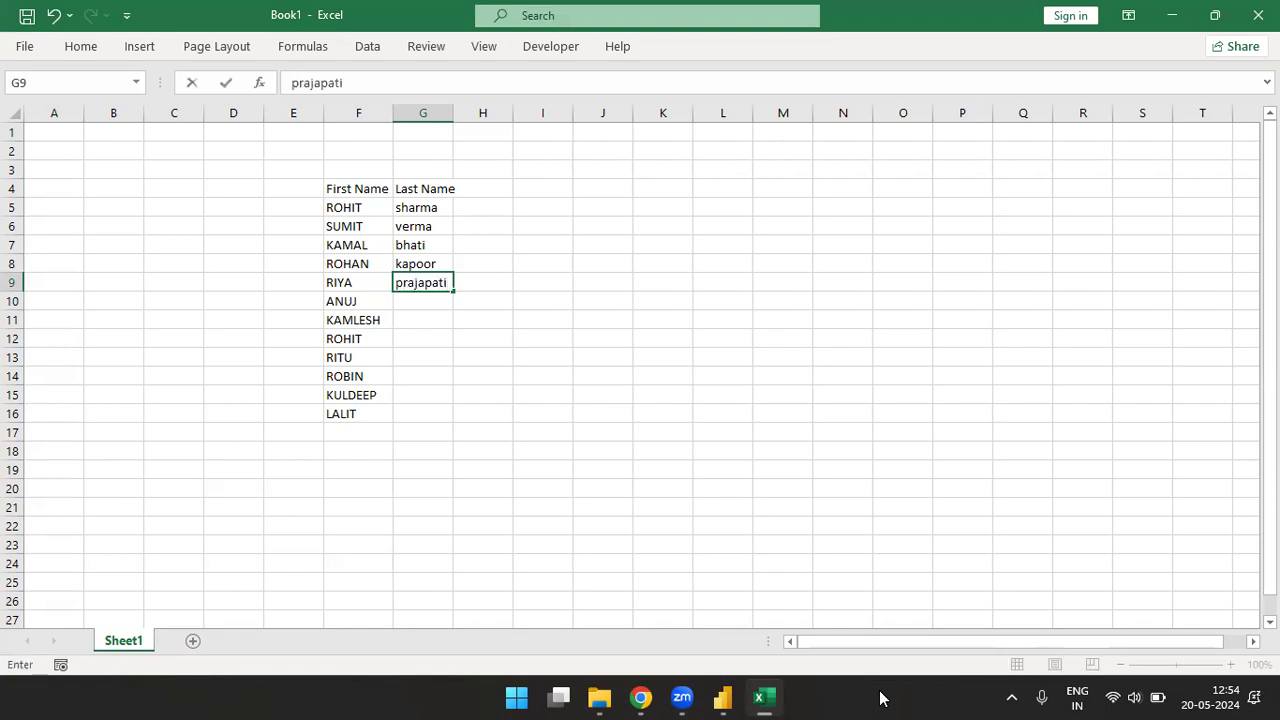
pyautogui.press('Return')
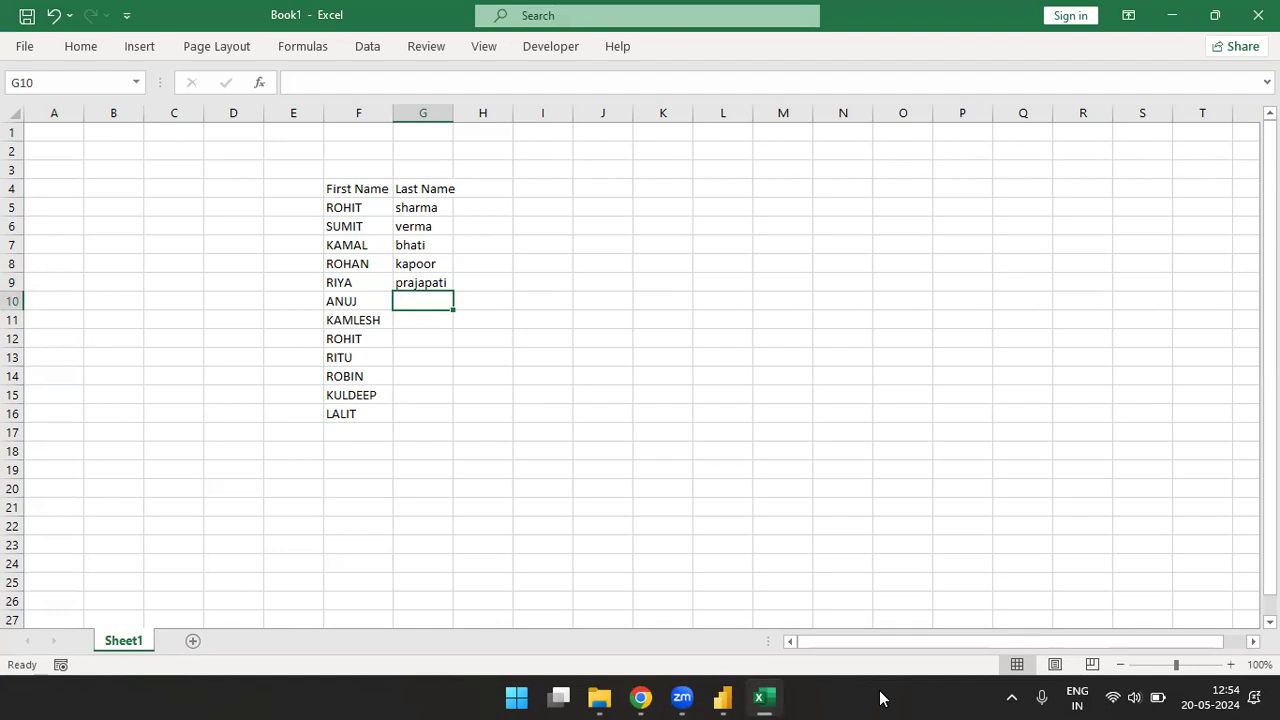
pyautogui.press('Return')
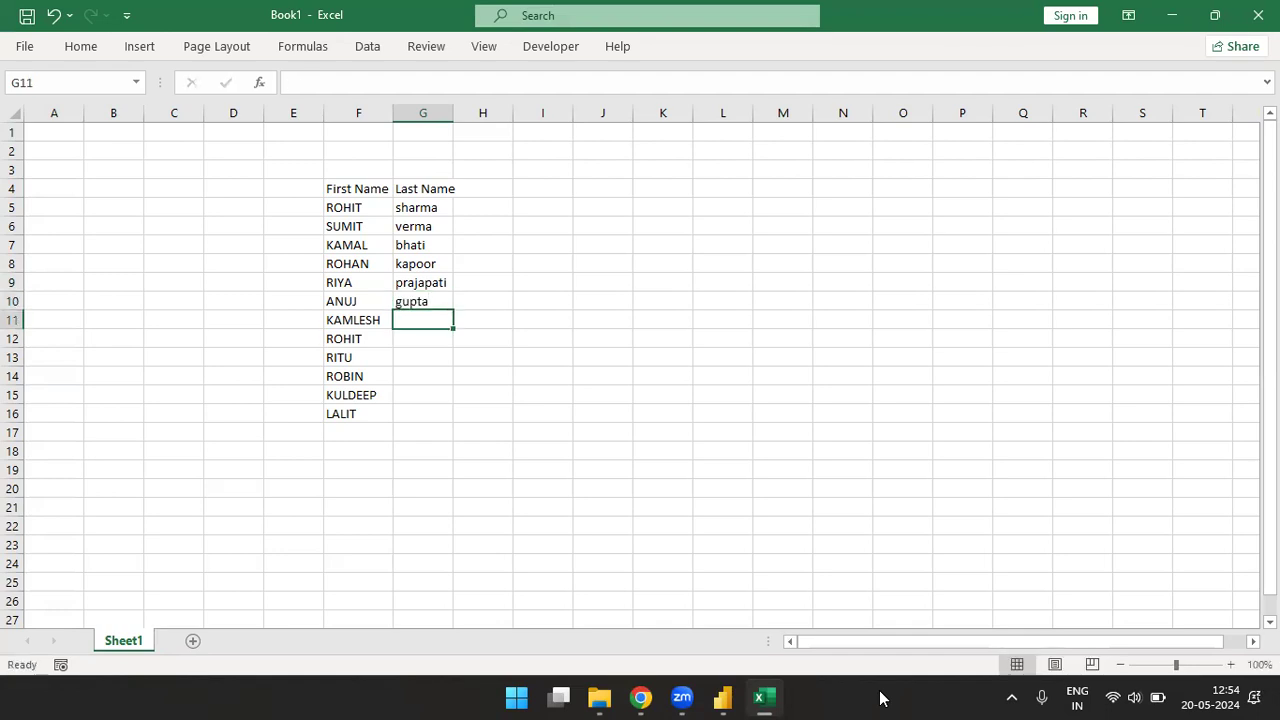
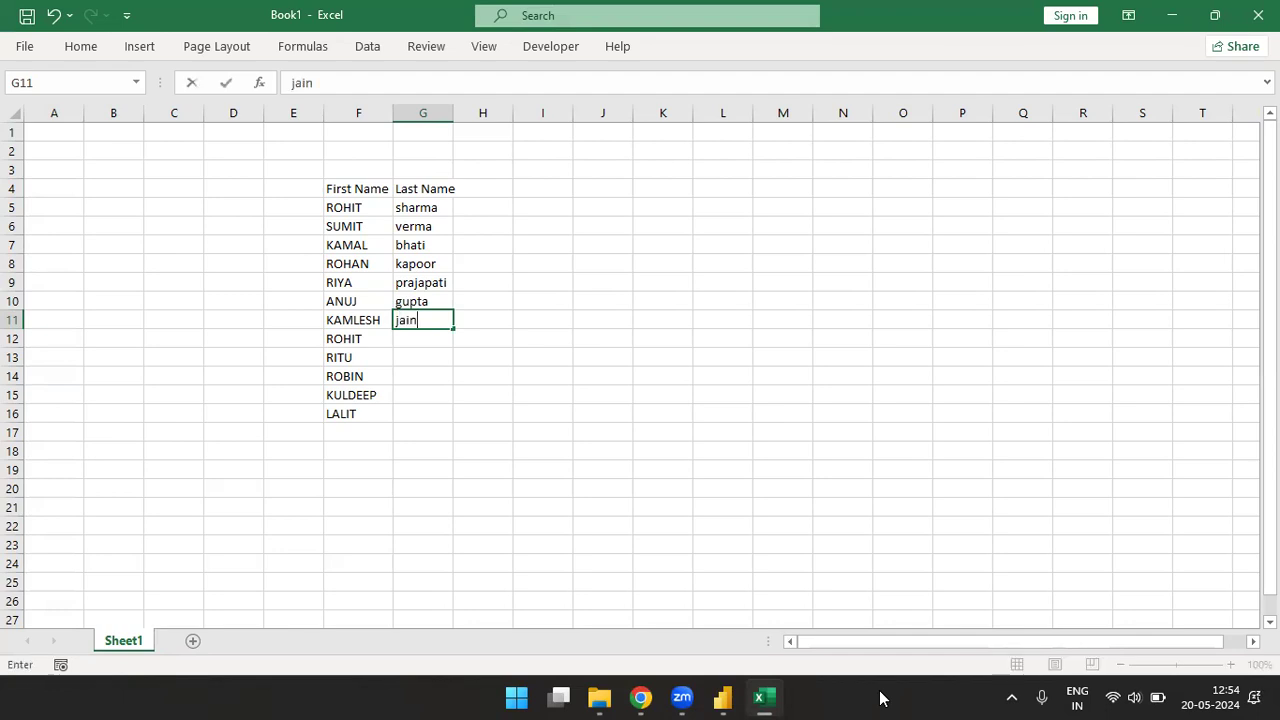
# - Enter lowercase sample surnames in cells G11 to G13, correcting the spelling in G13
pyautogui.press('Return')
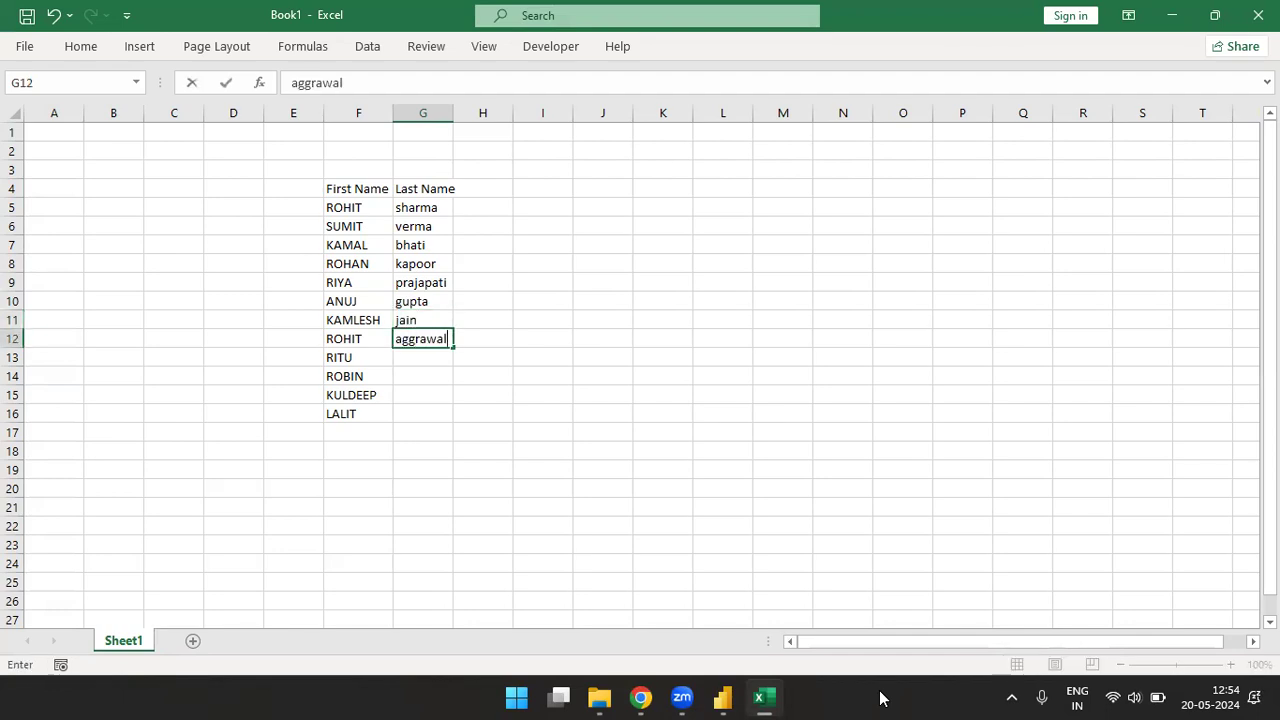
pyautogui.press('Return')
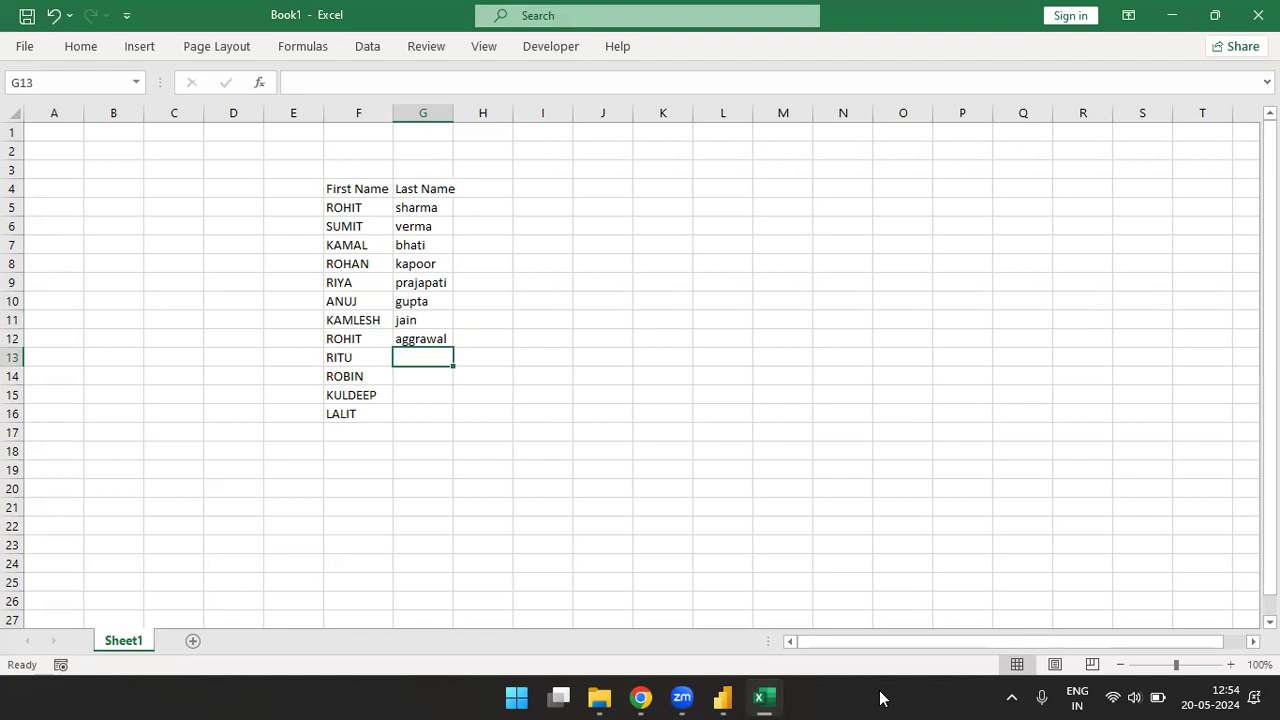
pyautogui.write('bisth')
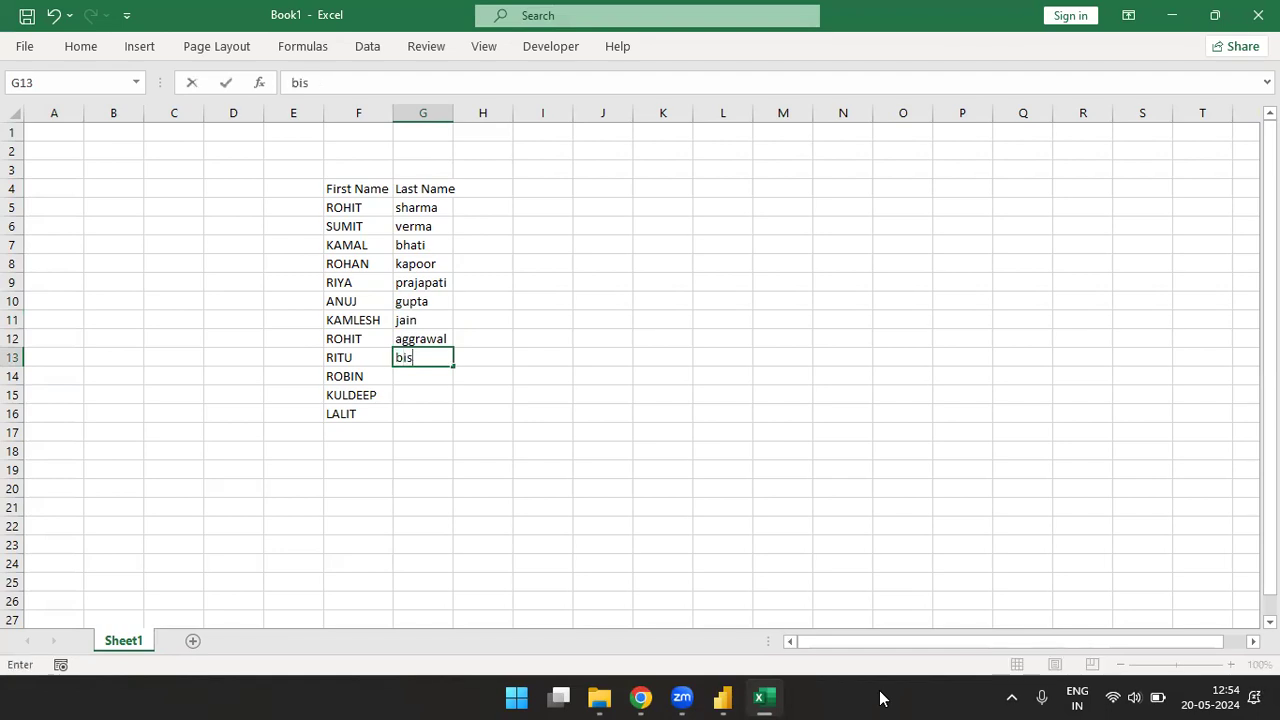
pyautogui.press('BackSpace')
pyautogui.press('BackSpace')
pyautogui.write('h')
pyautogui.press('Return')
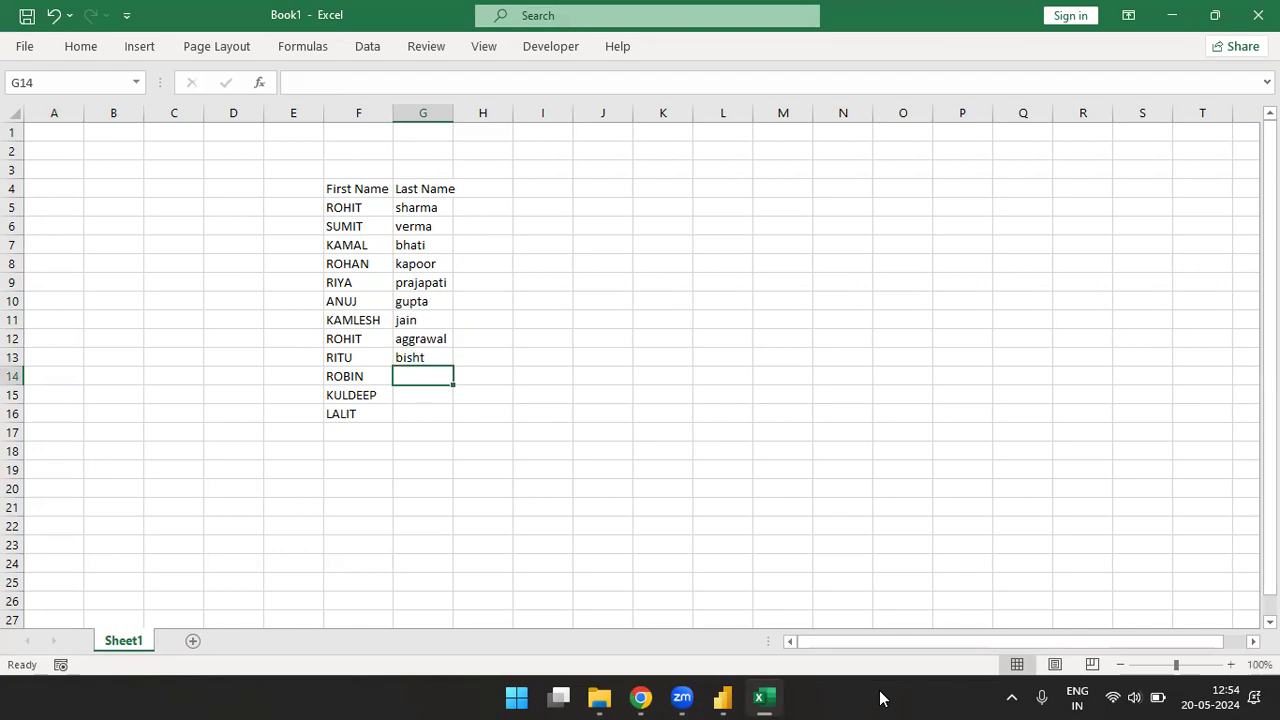
# - Complete the Last Name column with lowercase sample surnames in cells G14 to G16
pyautogui.press('Return')
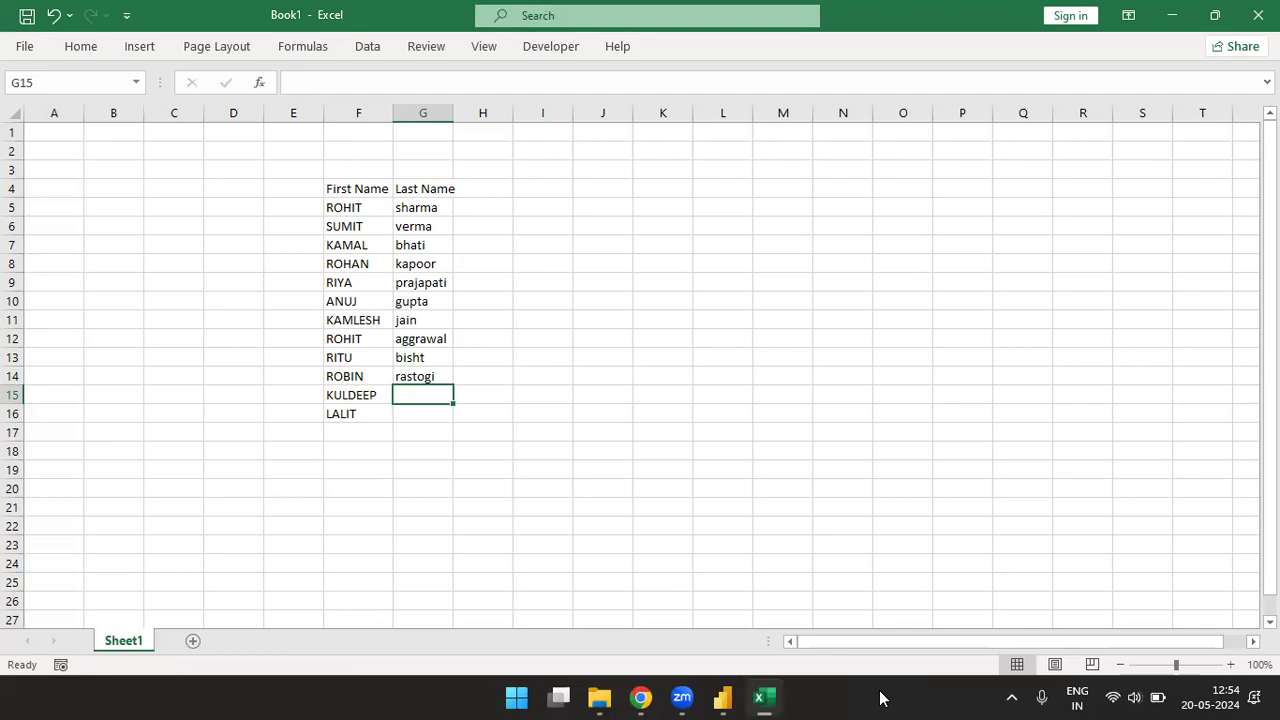
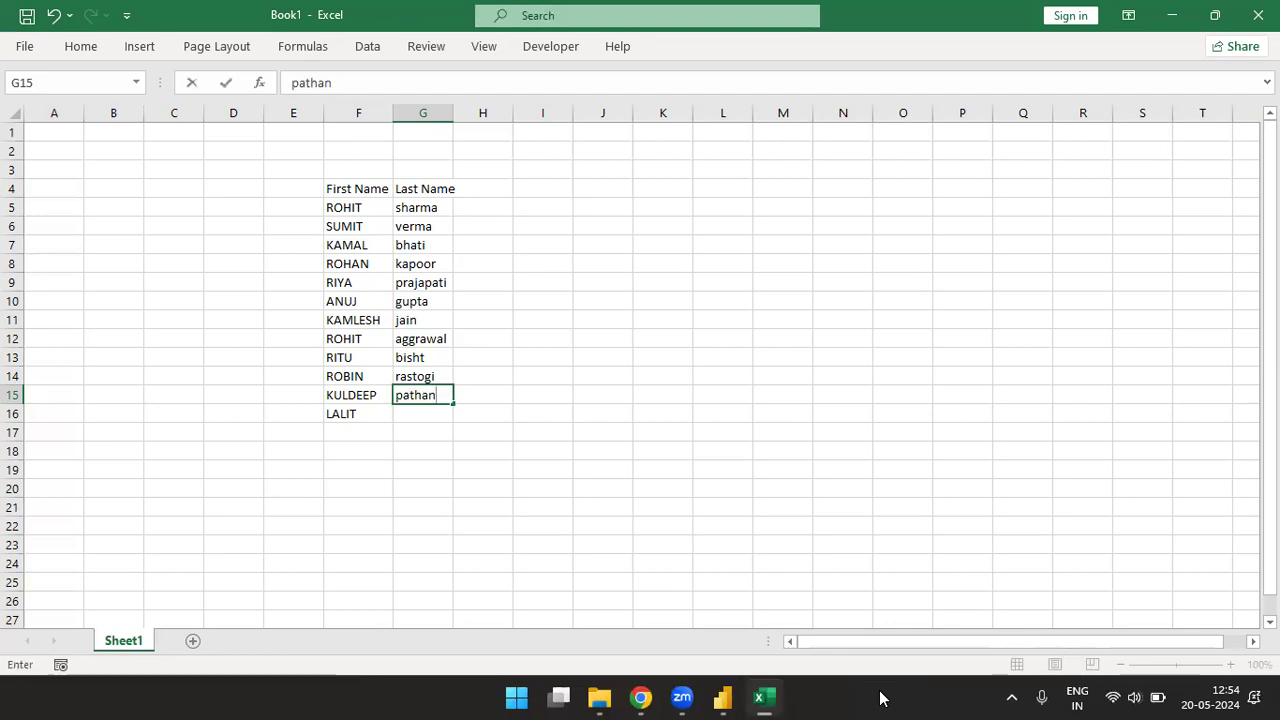
pyautogui.press('Return')
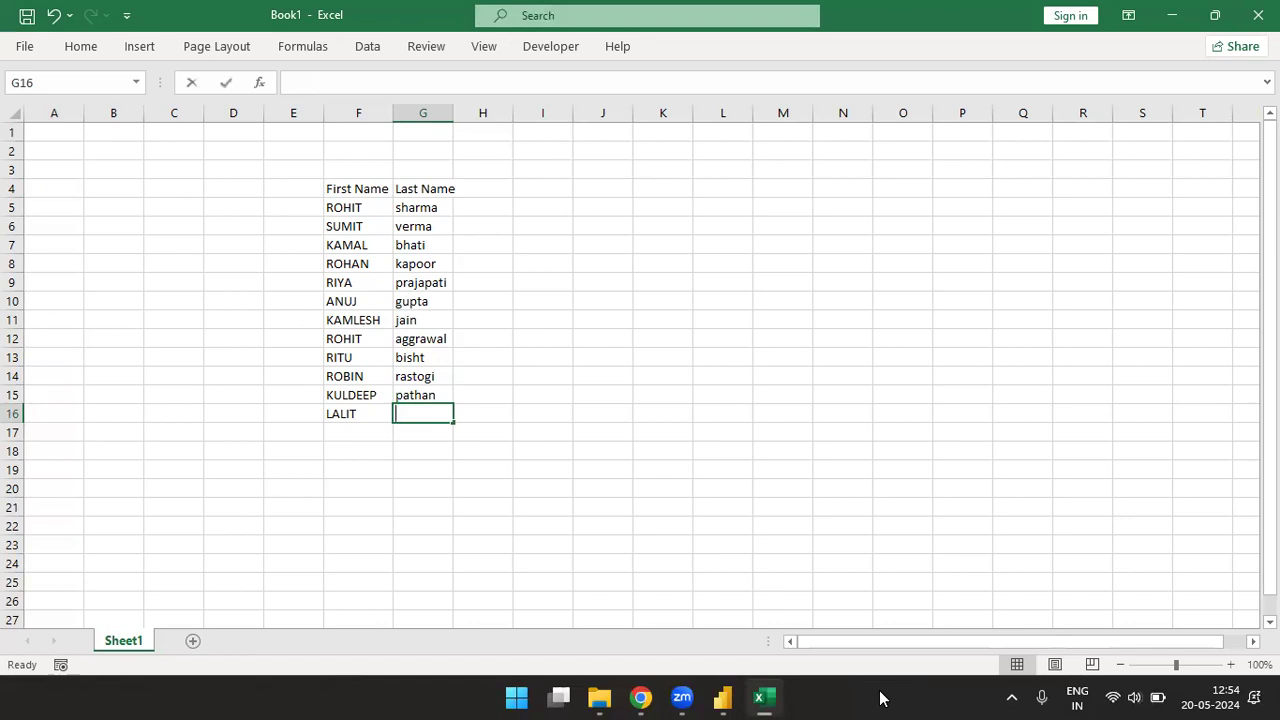
pyautogui.hotkey('ctrl', 'Up')
# - Add the heading Name in H4 and join first and last name in H5 with the formula =F5&G5
pyautogui.press('Right')
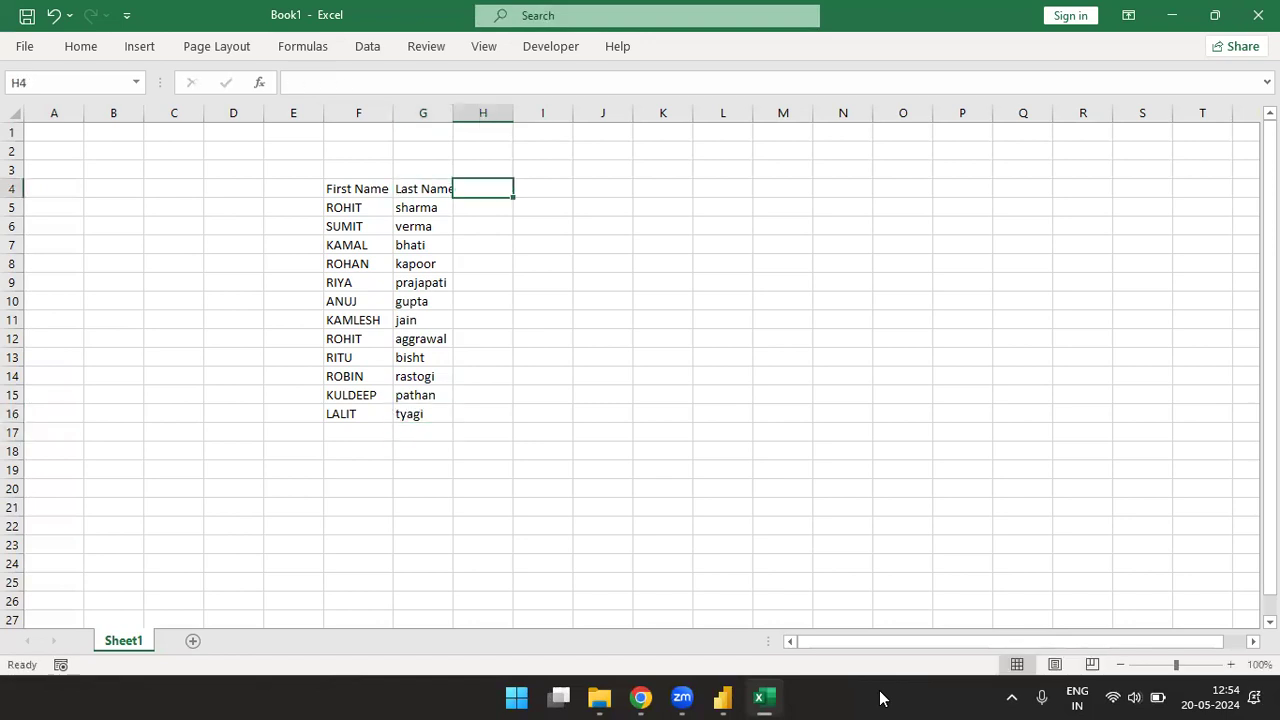
pyautogui.write('Name')
pyautogui.press('Return')
pyautogui.write('=')
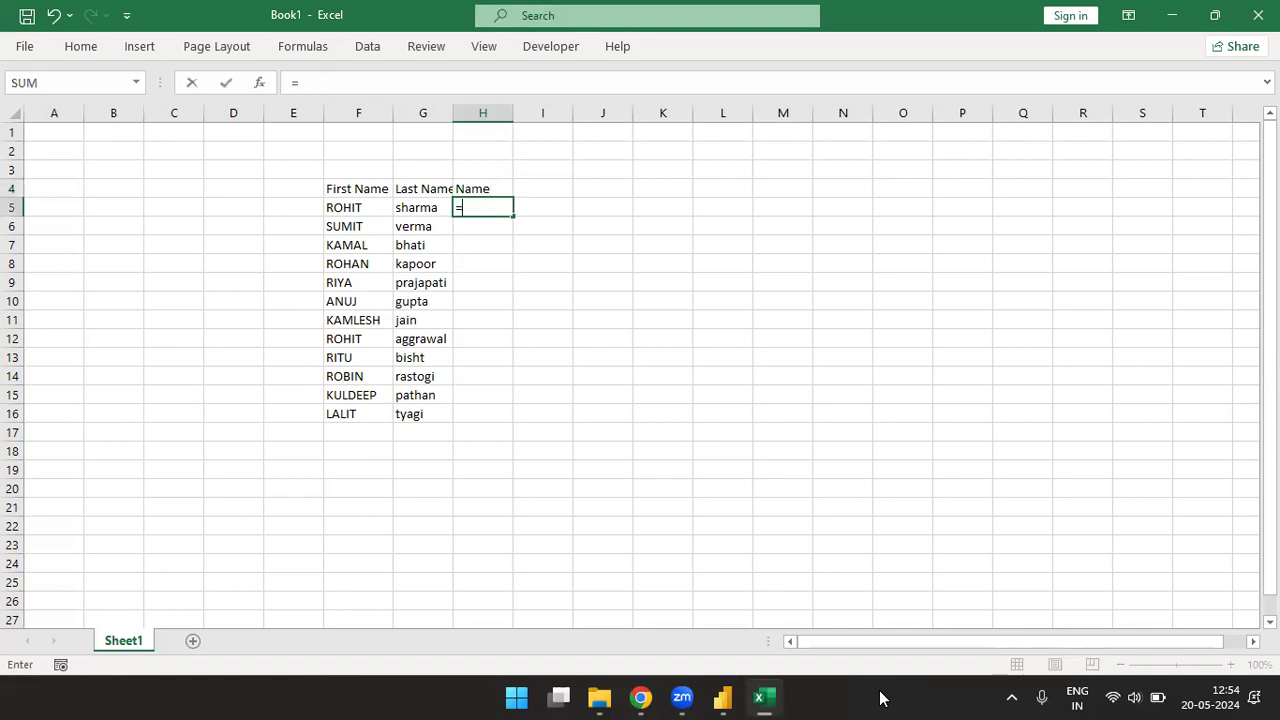
pyautogui.press('Left')
pyautogui.press('Left')
pyautogui.write('&')
pyautogui.press('Left')
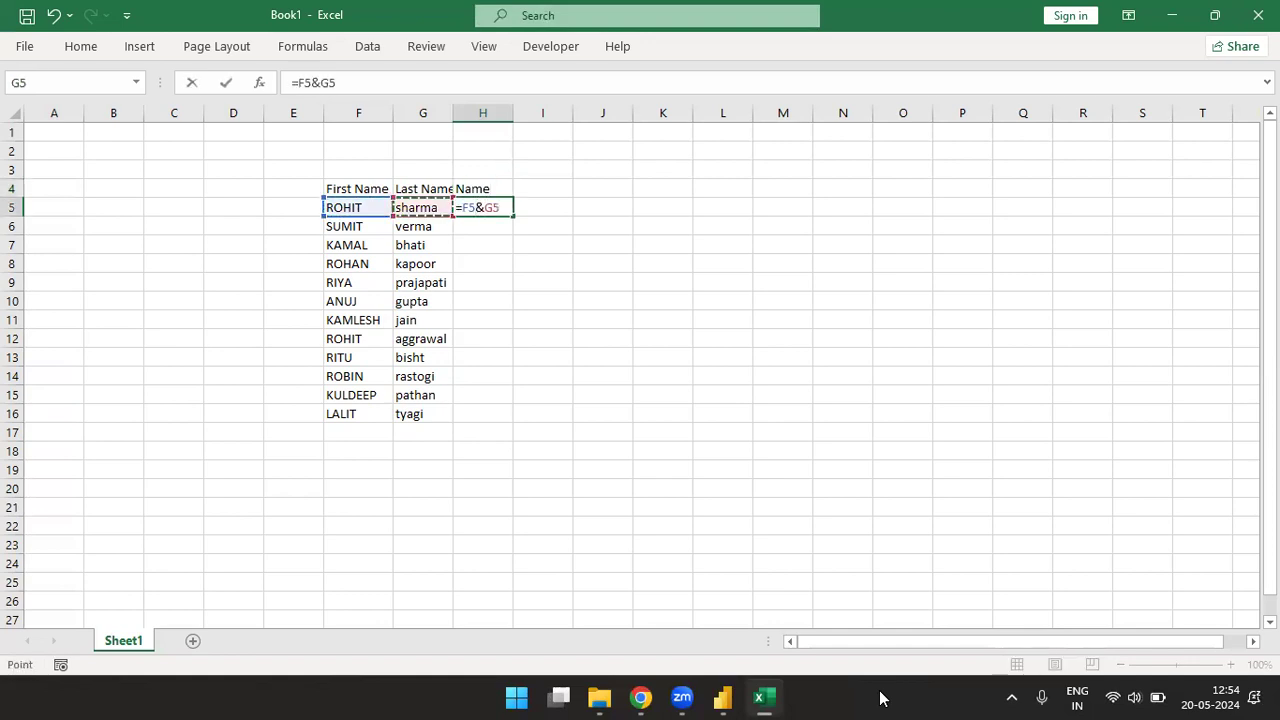
pyautogui.press('Return')
# - Fill the combined name formula from H5 down through H16
pyautogui.press('Up')
pyautogui.hotkey('shift', 'Down')
pyautogui.hotkey('shift', 'Down')
pyautogui.hotkey('shift', 'Down')
pyautogui.hotkey('shift', 'Down')
pyautogui.hotkey('shift', 'Down')
pyautogui.hotkey('shift', 'Down')
pyautogui.hotkey('shift', 'Down')
pyautogui.hotkey('shift', 'Down')
pyautogui.hotkey('shift', 'Down')
pyautogui.hotkey('shift', 'Down')
pyautogui.hotkey('shift', 'Down')
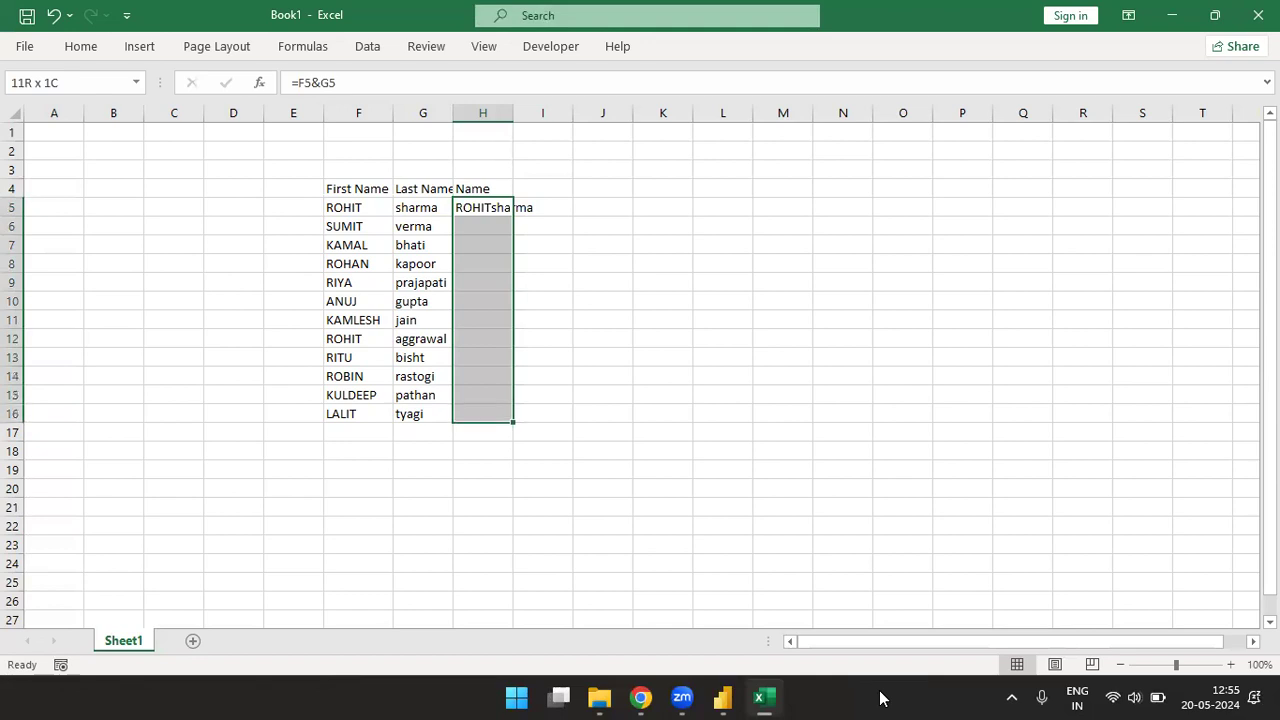
pyautogui.hotkey('ctrl', 'd')
# - Copy the Name column H4:H16, switch to Power Query Editor and paste it into a new manually entered table
pyautogui.press('Up')
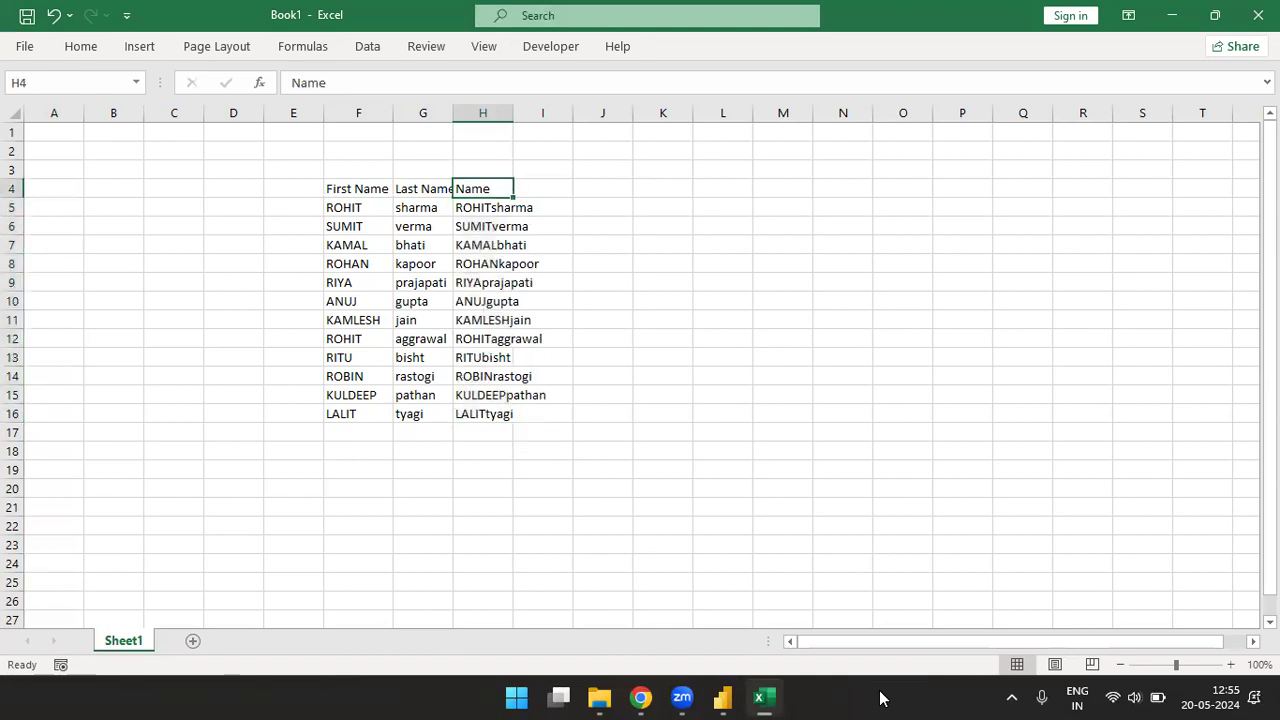
pyautogui.hotkey('ctrl', 'shift', 'Down')
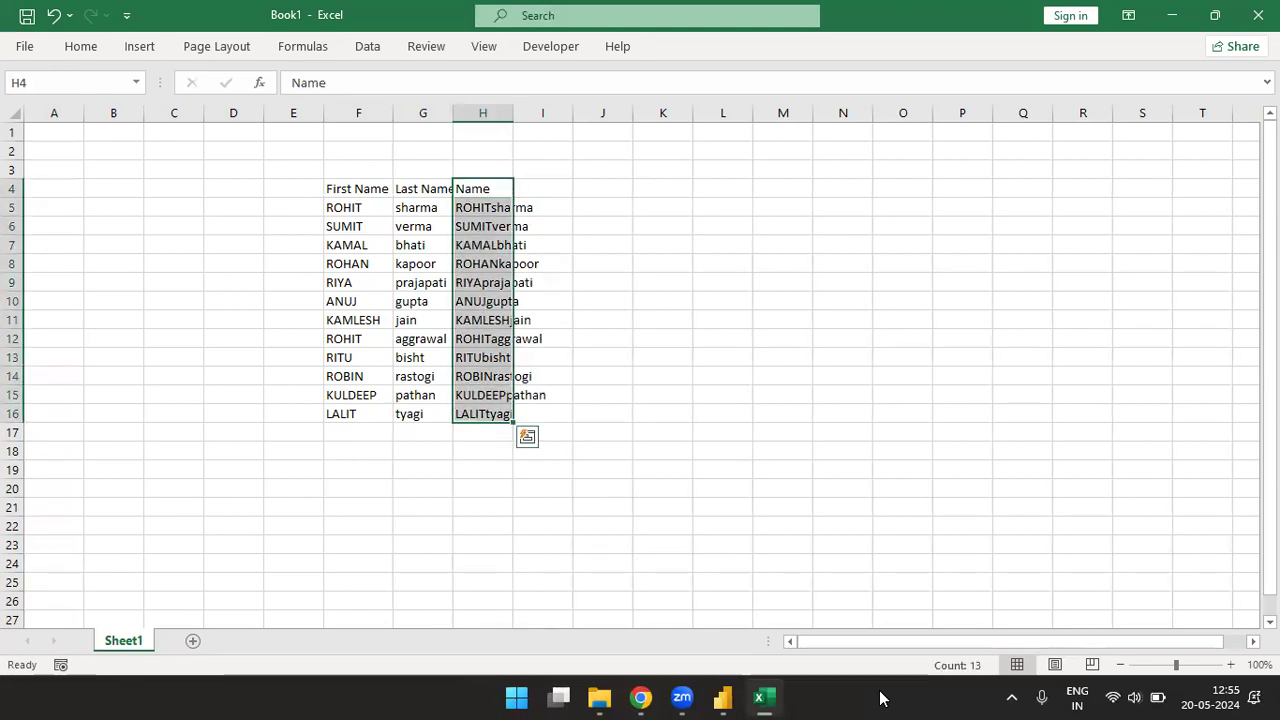
pyautogui.hotkey('ctrl', 'c')
pyautogui.hotkey('alt', 'Tab')
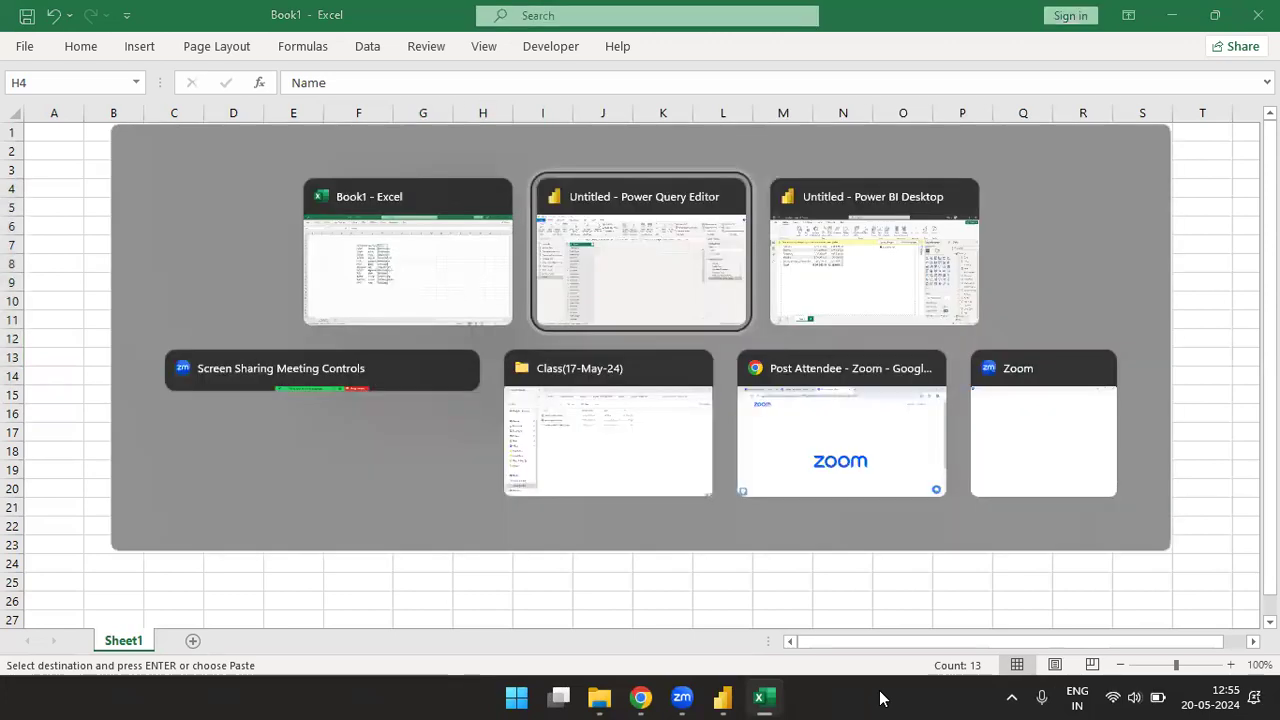
pyautogui.click(172, 90)
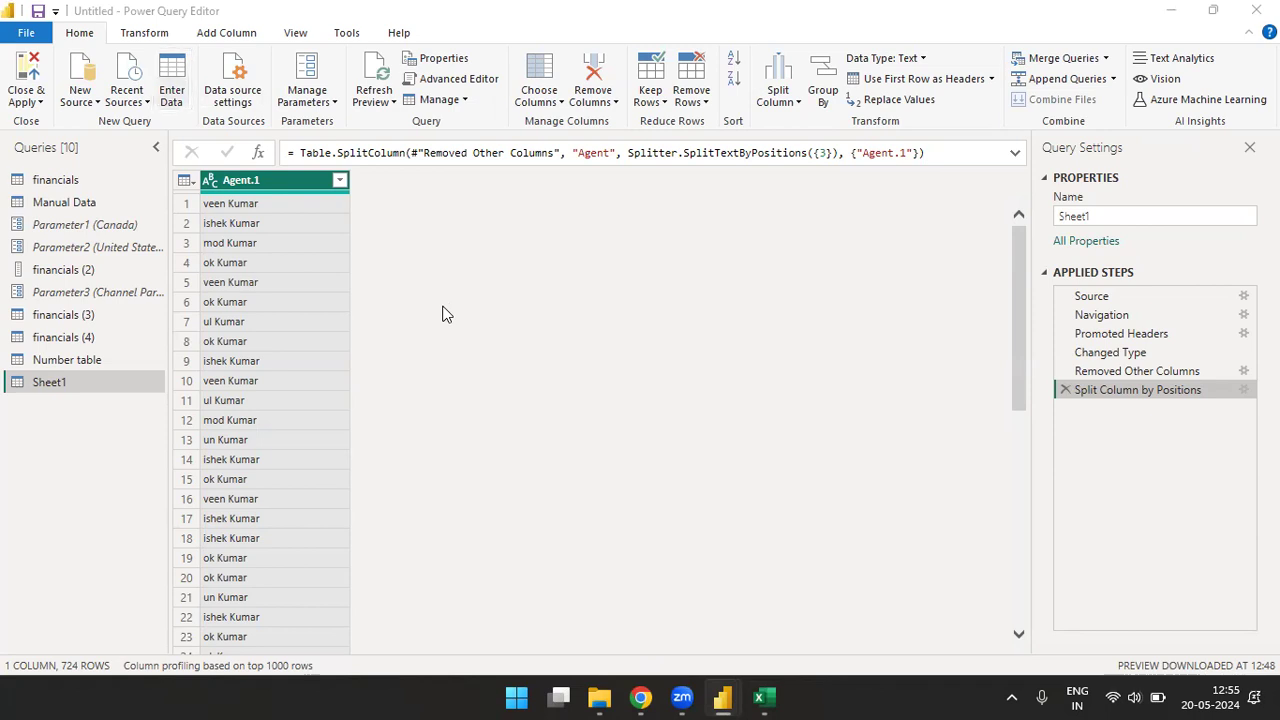
pyautogui.hotkey('ctrl', 'v')
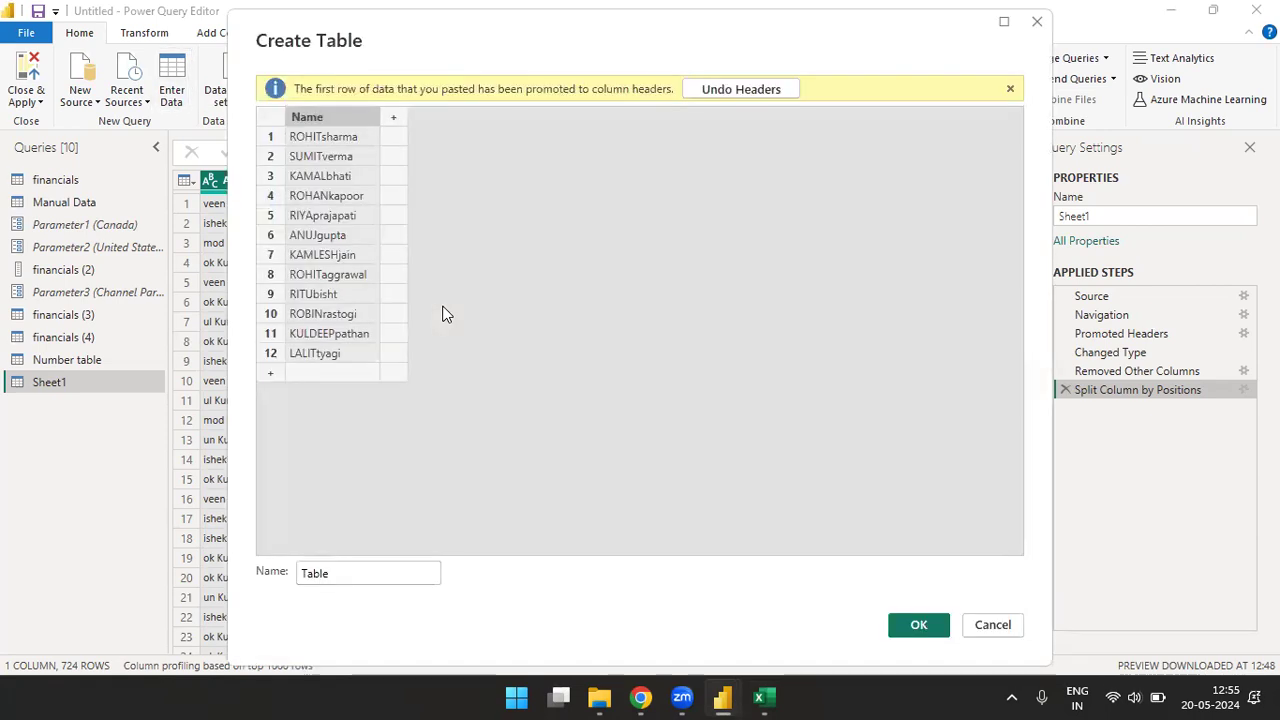
# - Name the pasted table Name table 1 and create it as a query
pyautogui.click(385, 580)
pyautogui.press('BackSpace')
pyautogui.press('BackSpace')
pyautogui.press('BackSpace')
pyautogui.press('BackSpace')
pyautogui.press('BackSpace')
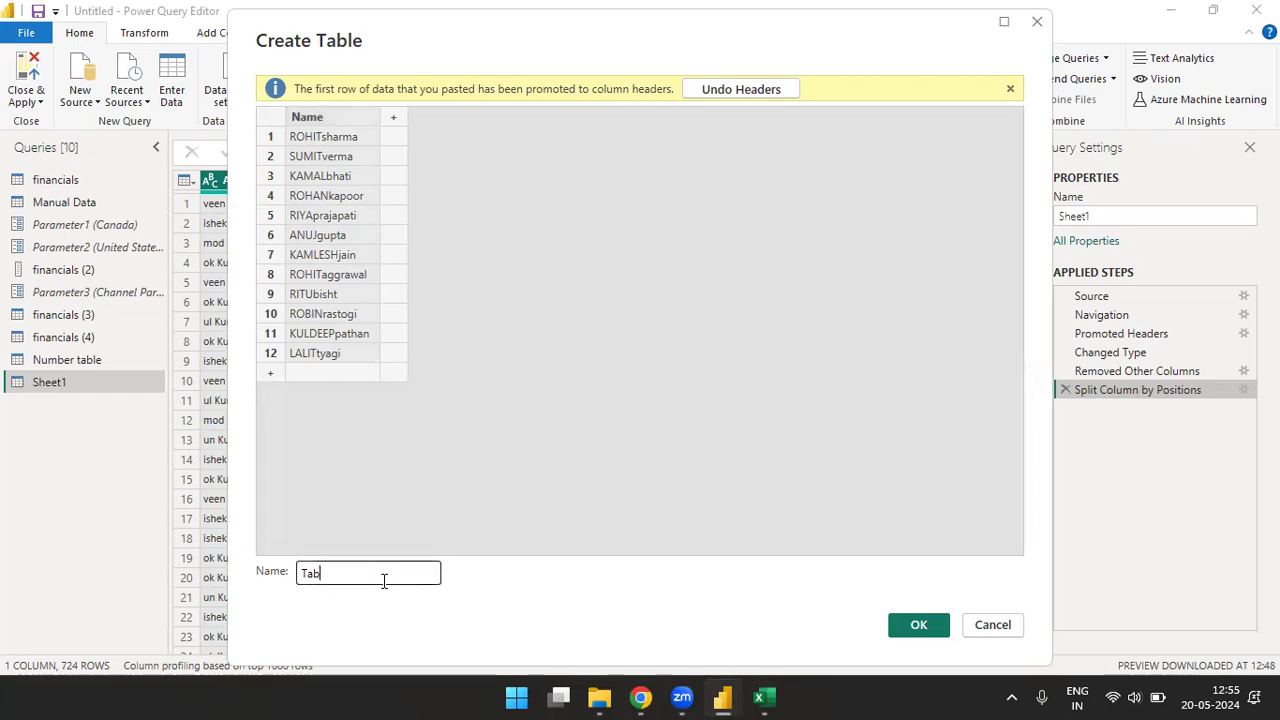
pyautogui.write('name')
pyautogui.press('BackSpace')
pyautogui.press('BackSpace')
pyautogui.press('BackSpace')
pyautogui.press('BackSpace')
pyautogui.write('Name table 1')
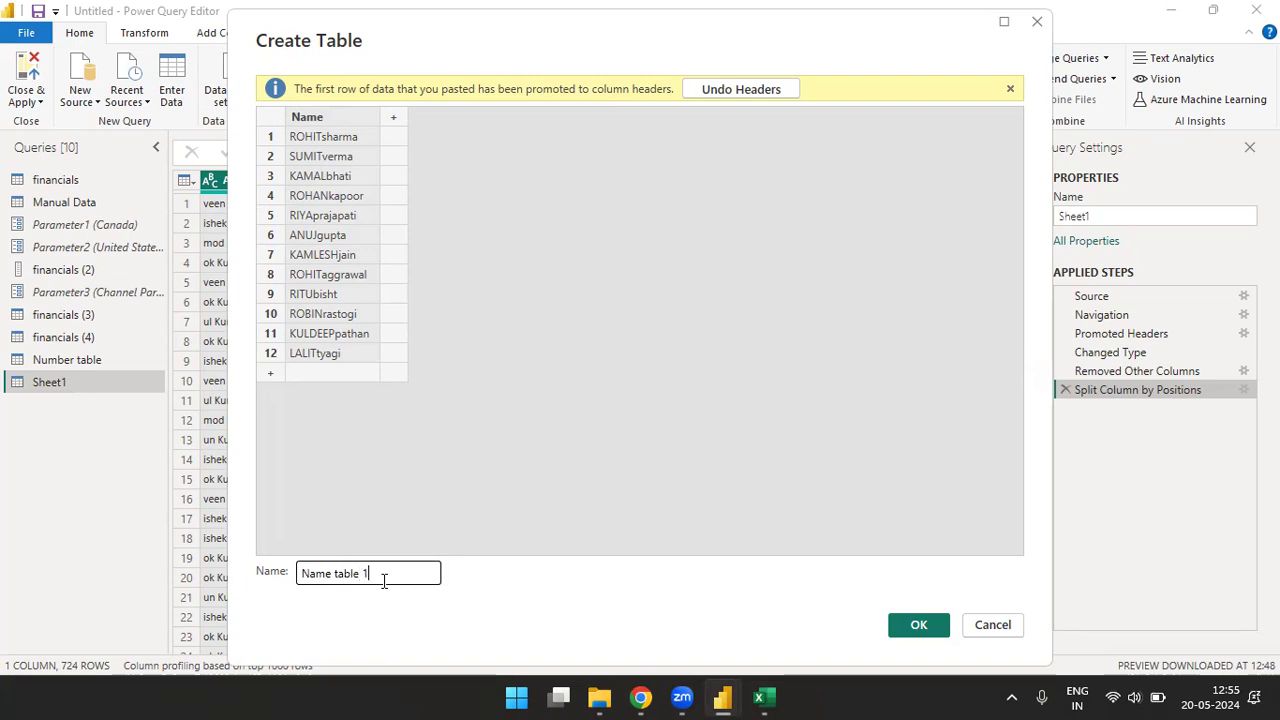
pyautogui.click(912, 627)
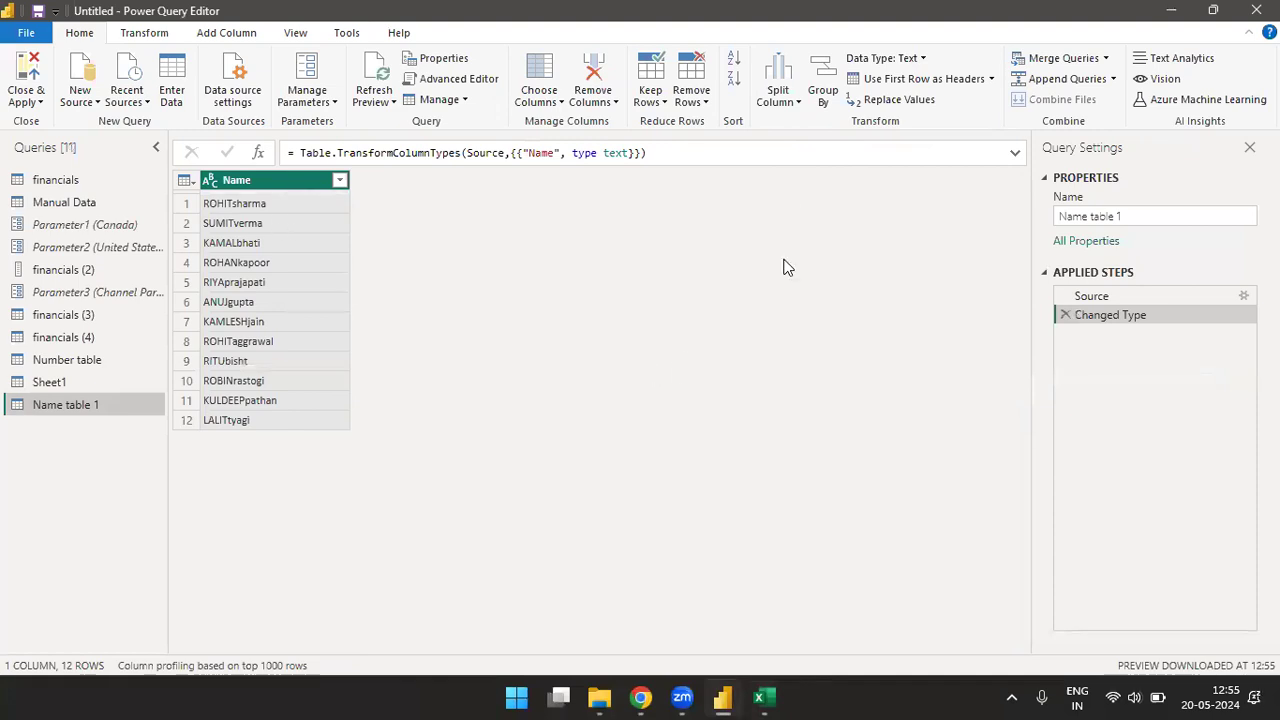
# - Split the Name column of Name table 1 by uppercase to lowercase transition
pyautogui.click(798, 103)
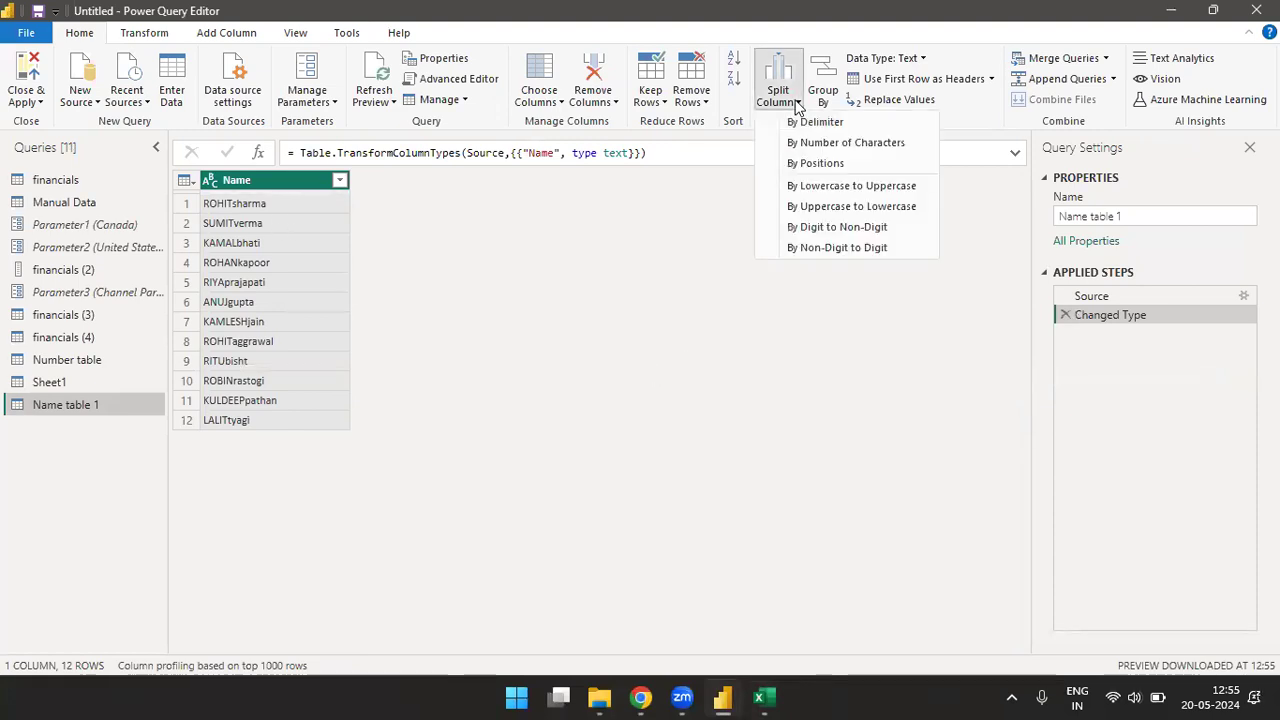
pyautogui.click(828, 207)
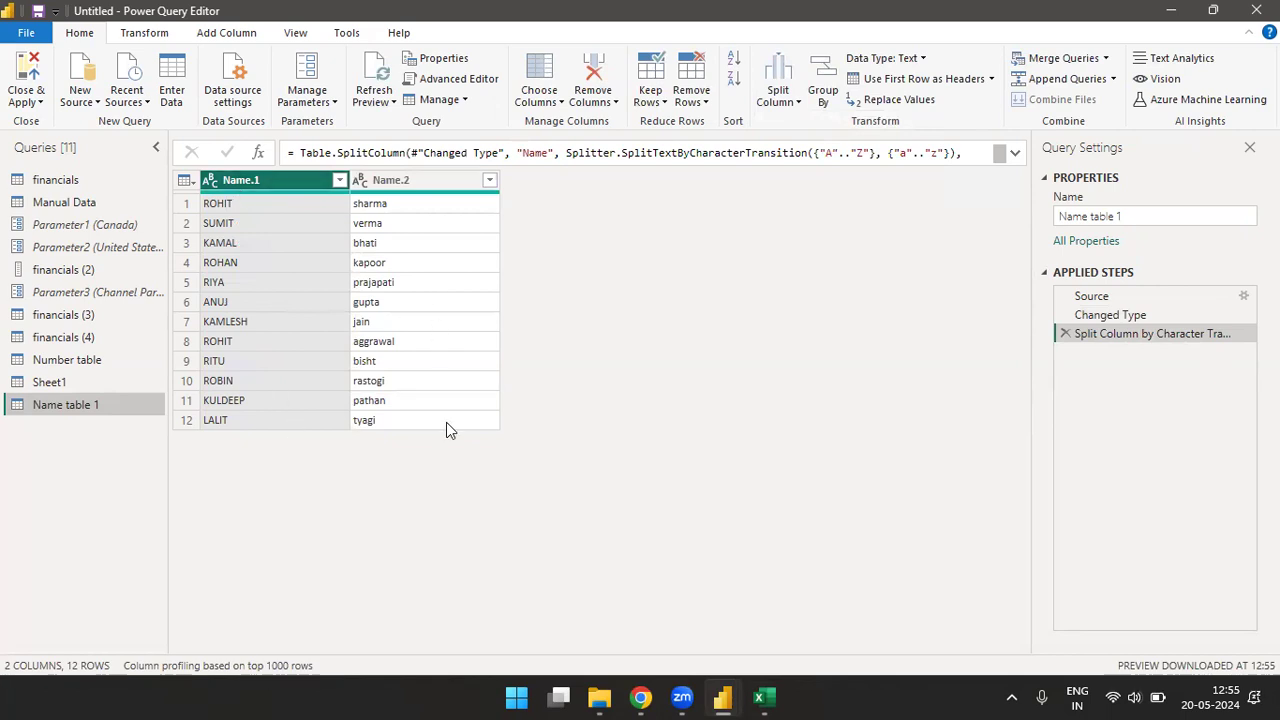
# - Switch back to the Excel workbook and clear the combined names in H5:H16, keeping the Name heading
pyautogui.click(760, 697)
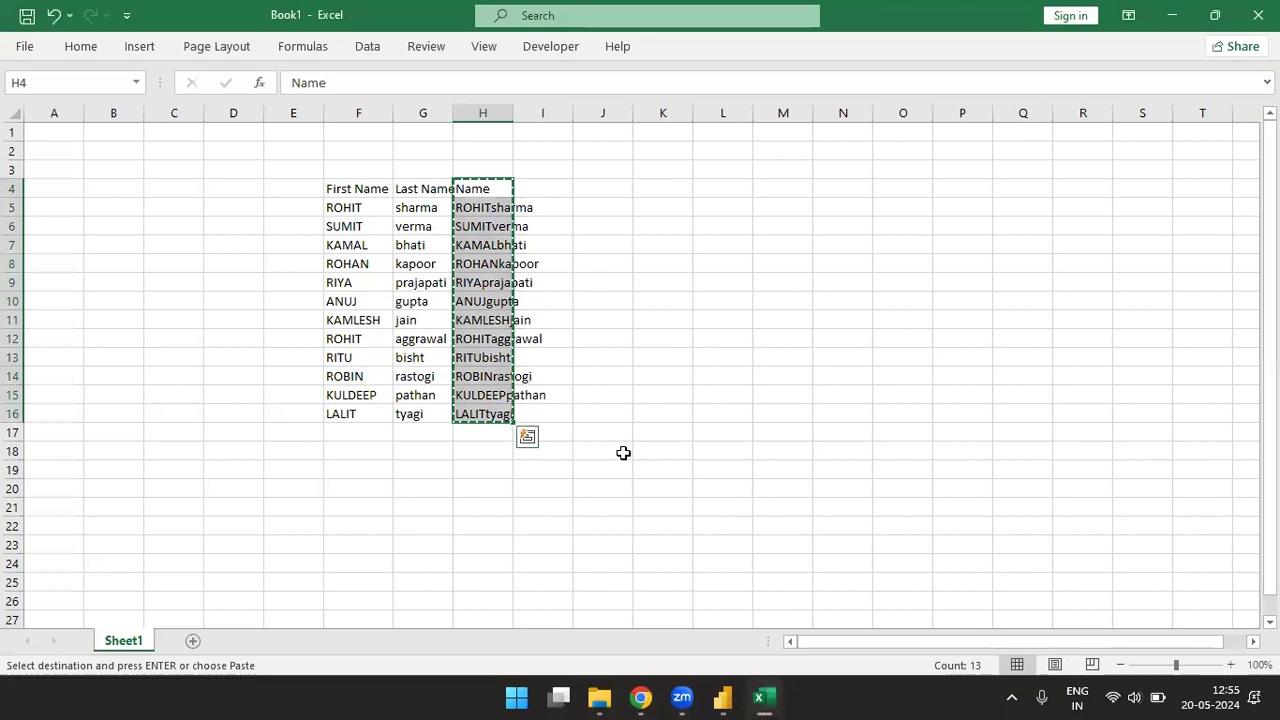
pyautogui.click(508, 213)
pyautogui.hotkey('ctrl', 'shift', 'Down')
pyautogui.press('Delete')
# - Enter the formula =G5&F5 in H5 to join the last name with the first name
pyautogui.click(510, 222)
pyautogui.click(510, 214)
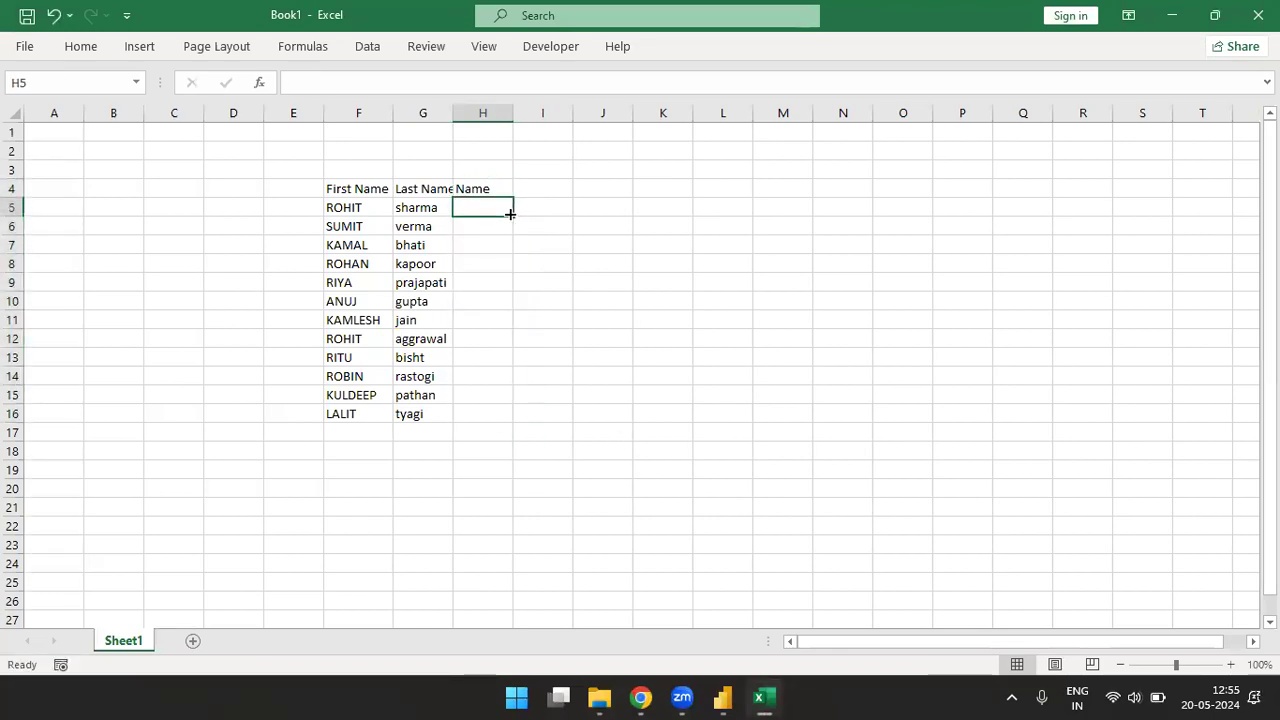
pyautogui.write('=')
pyautogui.press('Left')
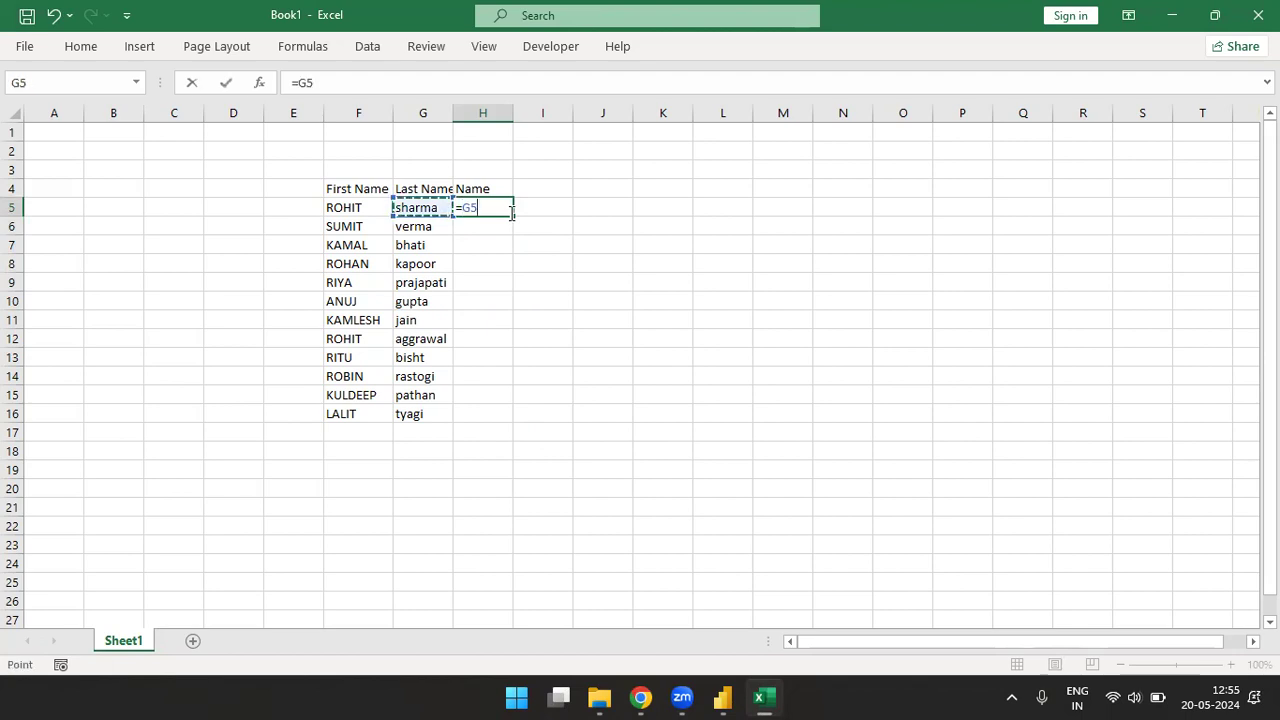
pyautogui.write('&')
pyautogui.press('Left')
pyautogui.press('Return')
pyautogui.click(510, 213)
pyautogui.write('=')
pyautogui.press('Left')
pyautogui.write('&')
pyautogui.press('Left')
pyautogui.press('Left')
pyautogui.press('Return')
# - Fill the last-name-first formula from H5 down through H16
pyautogui.press('Left')
pyautogui.hotkey('ctrl', 'Down')
pyautogui.press('Right')
pyautogui.hotkey('ctrl', 'shift', 'Up')
pyautogui.hotkey('ctrl', 'd')
# - Copy the last-name-first list H4:H16, switch to Power Query Editor and paste it into a new manually entered table
pyautogui.hotkey('ctrl', 'Up')
pyautogui.hotkey('ctrl', 'shift', 'Down')
pyautogui.hotkey('ctrl', 'c')
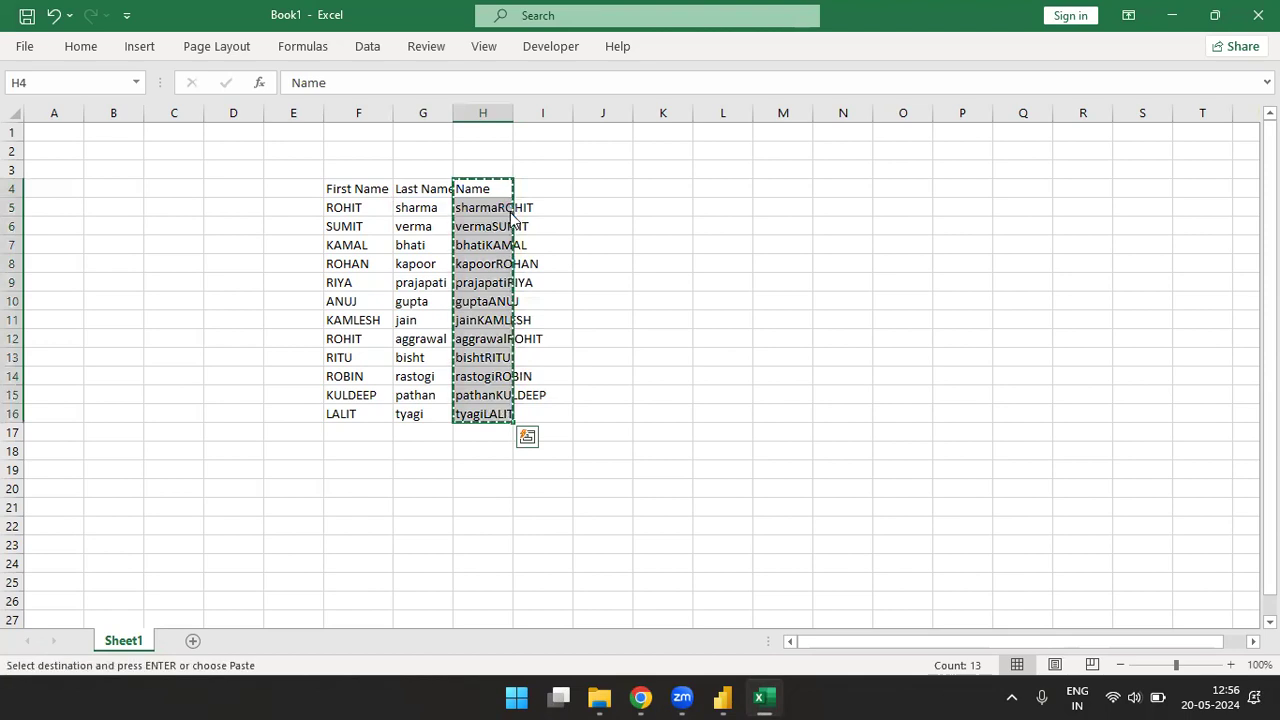
pyautogui.hotkey('alt', 'Tab')
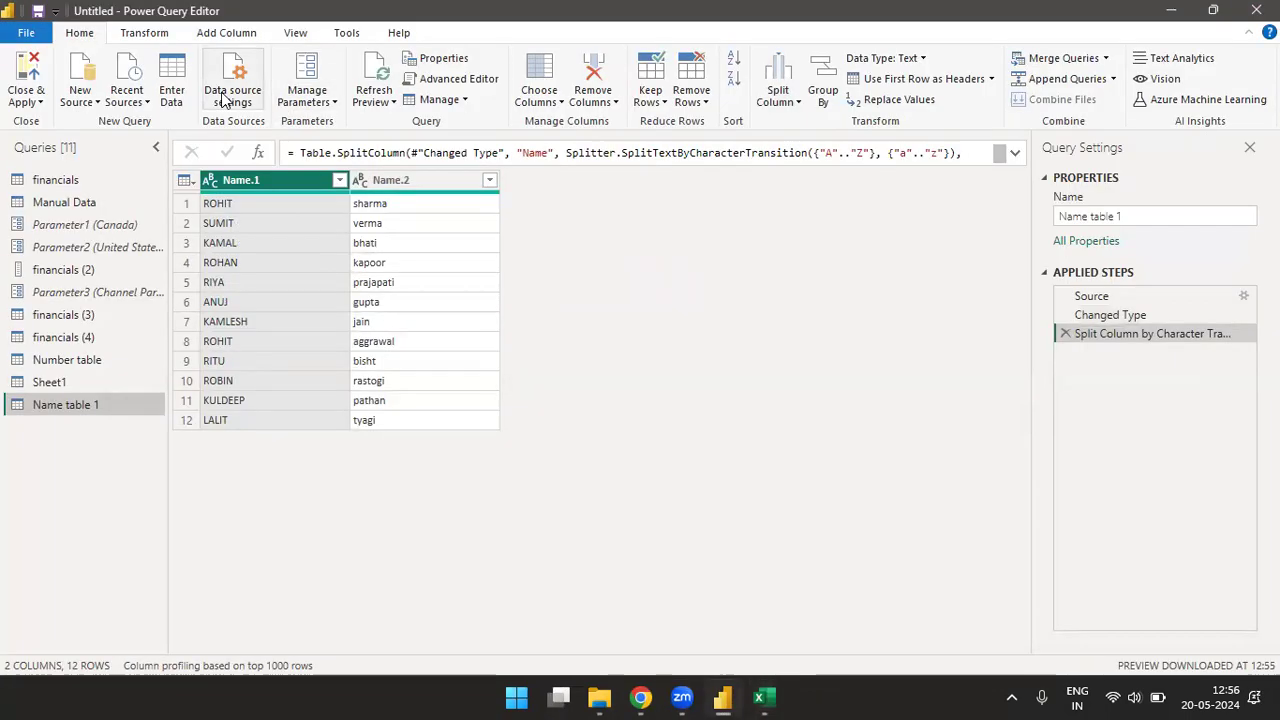
pyautogui.click(173, 70)
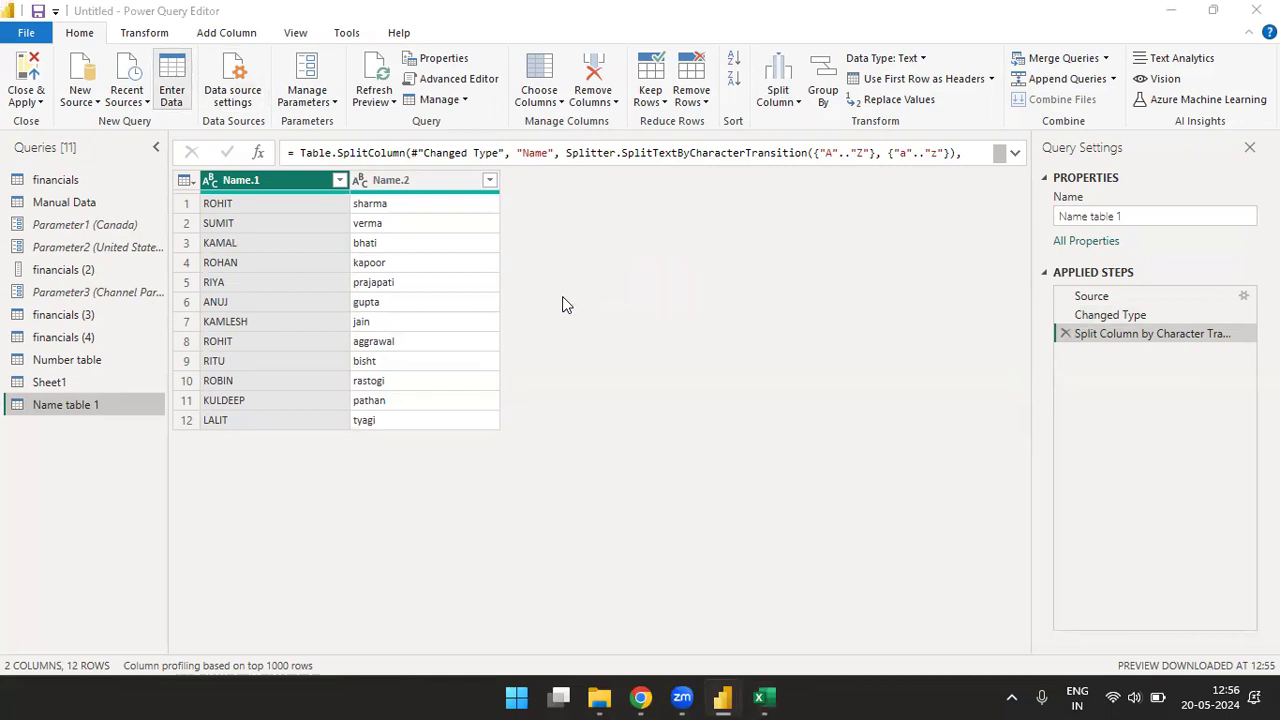
pyautogui.hotkey('ctrl', 'v')
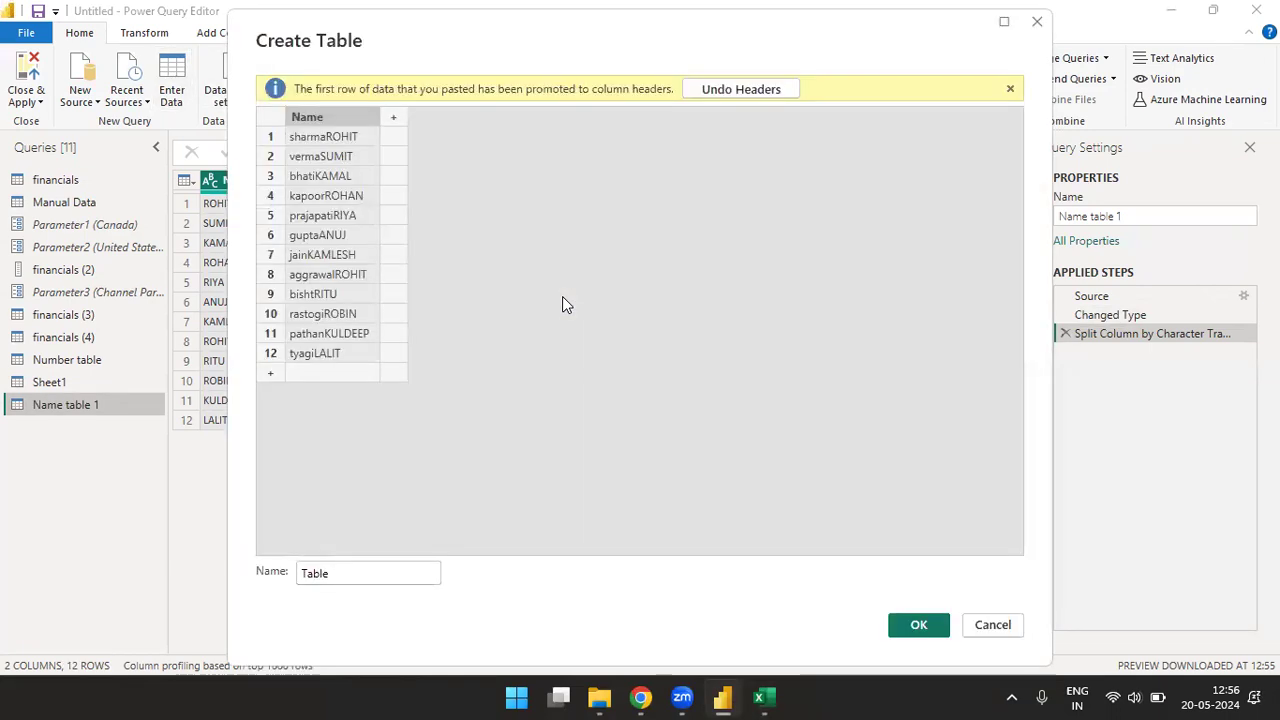
# - Name the pasted table Name Table 2 and create it as a query
pyautogui.click(372, 578)
pyautogui.press('BackSpace')
pyautogui.press('BackSpace')
pyautogui.press('BackSpace')
pyautogui.press('BackSpace')
pyautogui.press('BackSpace')
pyautogui.write('Name')
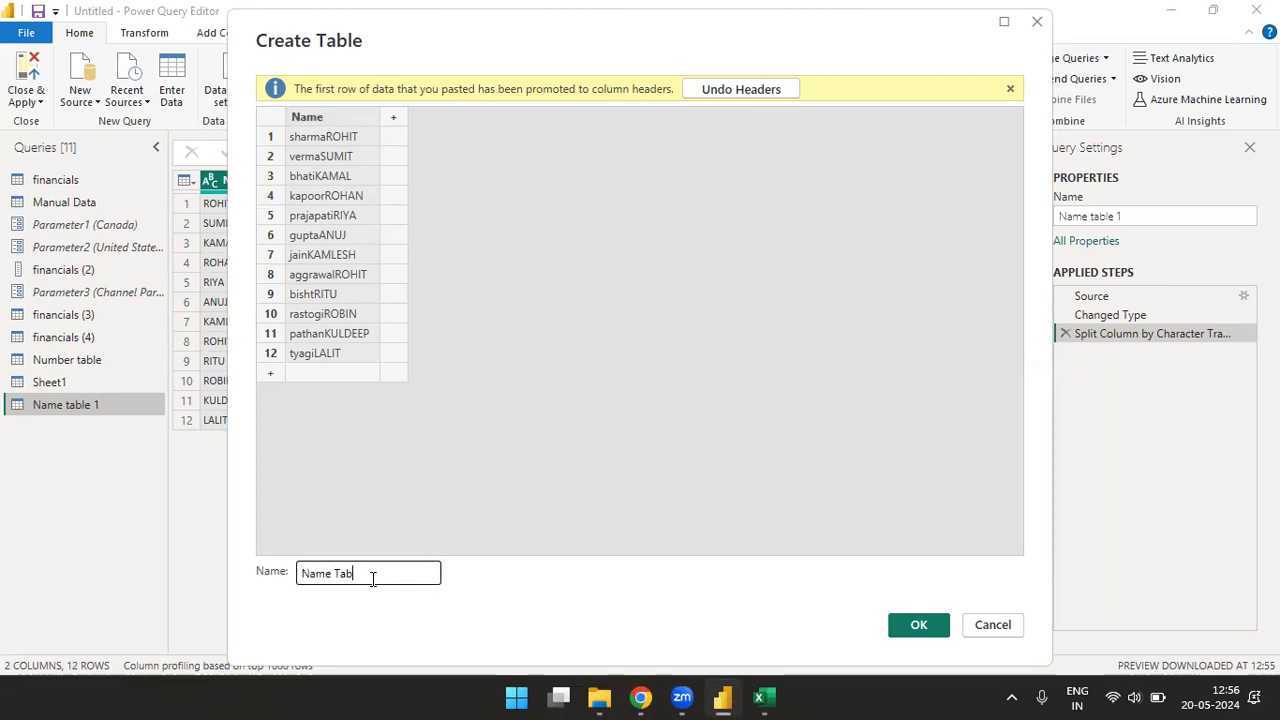
pyautogui.click(910, 624)
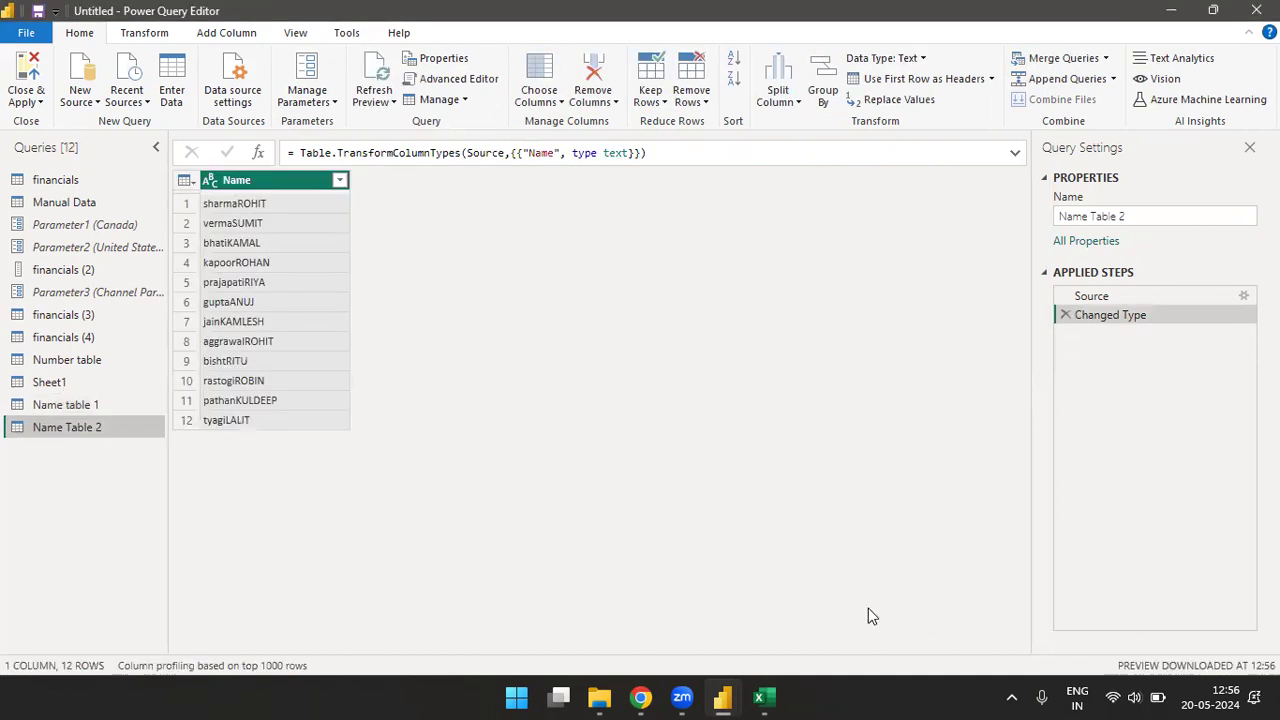
# - Split the Name column of Name Table 2 by lowercase to uppercase transition
pyautogui.click(778, 90)
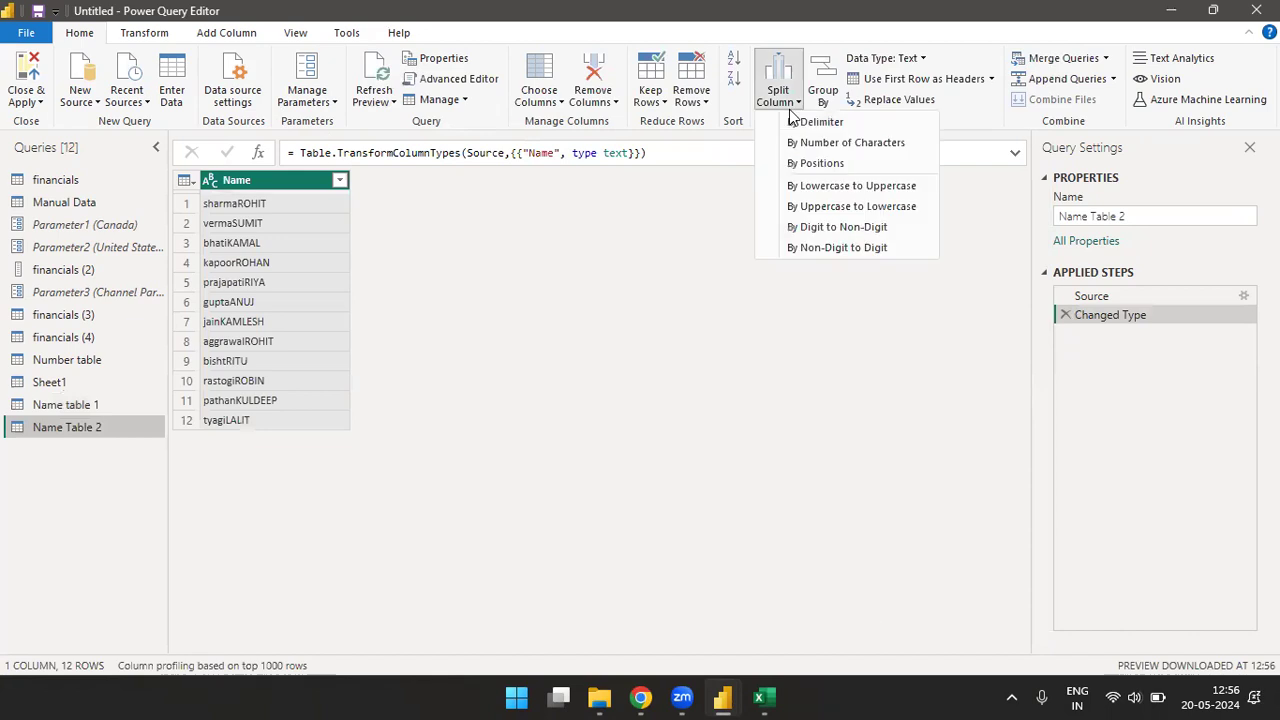
pyautogui.click(829, 186)
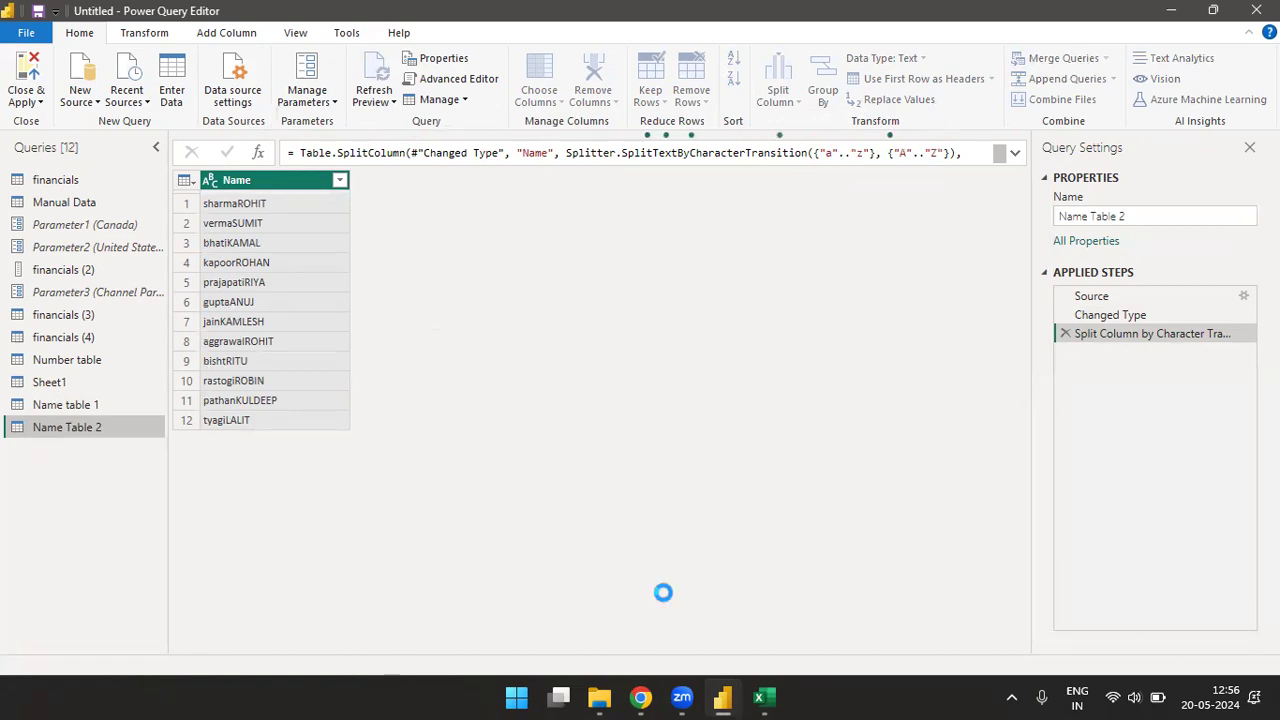
# - Switch to the Excel workbook and clear the last-name-first entries in H5:H16, keeping the Name heading
pyautogui.click(763, 697)
pyautogui.hotkey('ctrl', 'shift', 'Down')
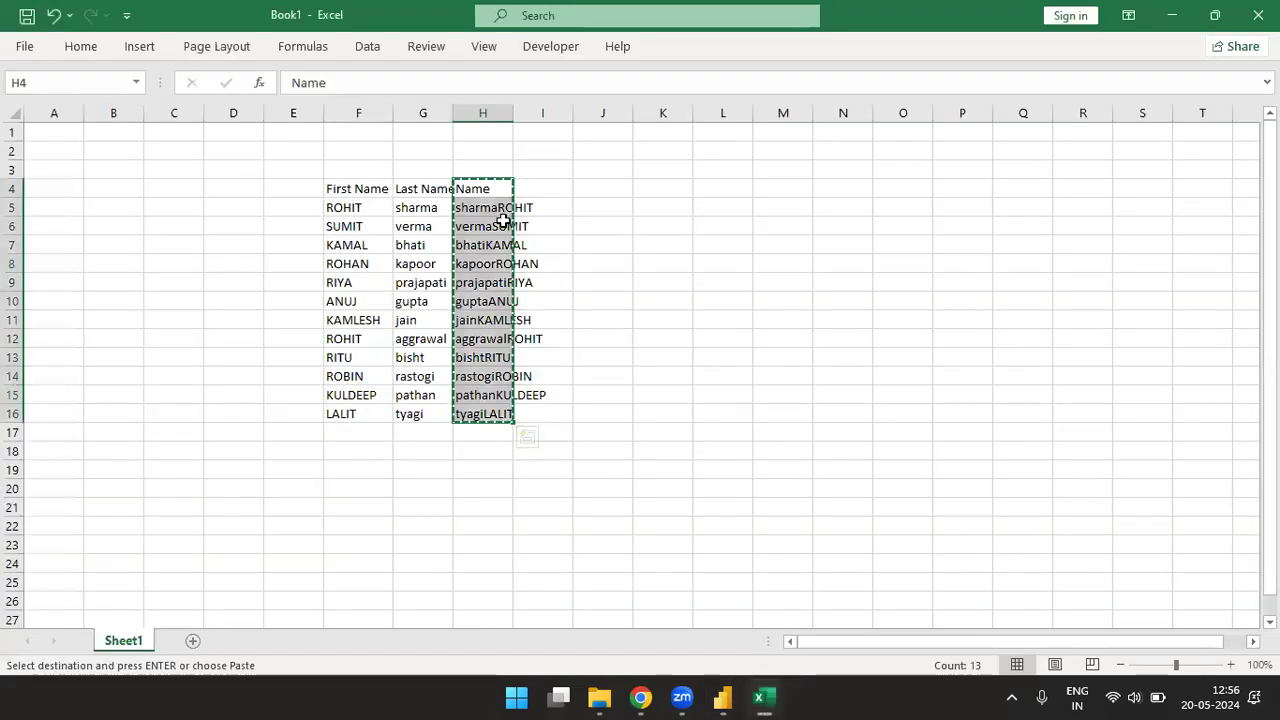
pyautogui.click(503, 212)
pyautogui.hotkey('ctrl', 'shift', 'Down')
pyautogui.press('Delete')
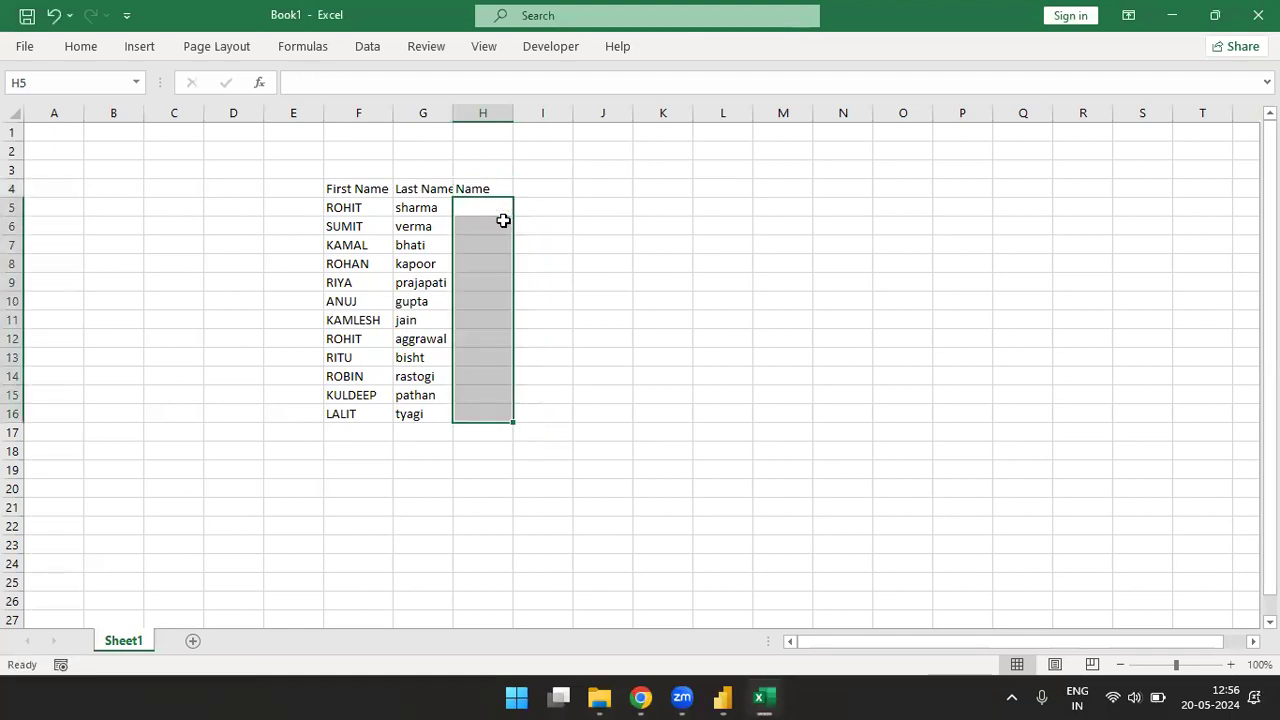
# - Enter the formula =F5&RANDBETWEEN(100,10000) in H5 to append a random number to the first name
pyautogui.click(502, 210)
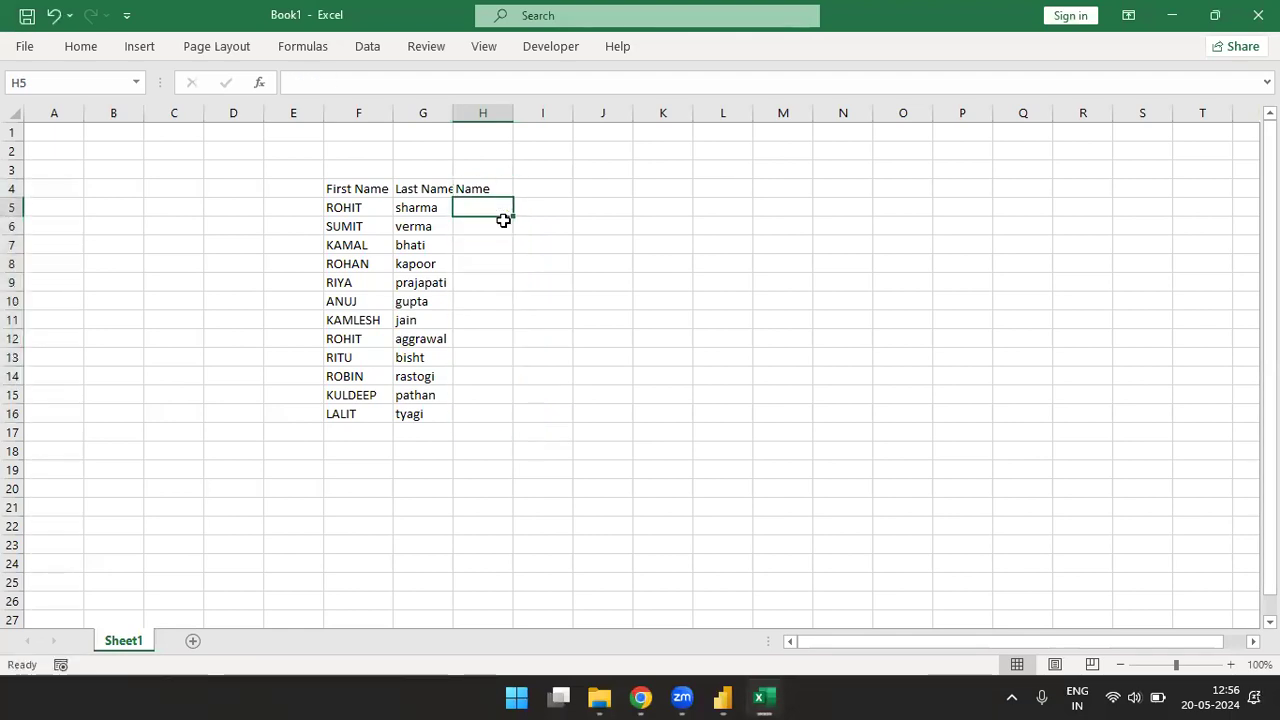
pyautogui.press('BackSpace')
pyautogui.press('Left')
pyautogui.press('Left')
pyautogui.press('Right')
pyautogui.press('Right')
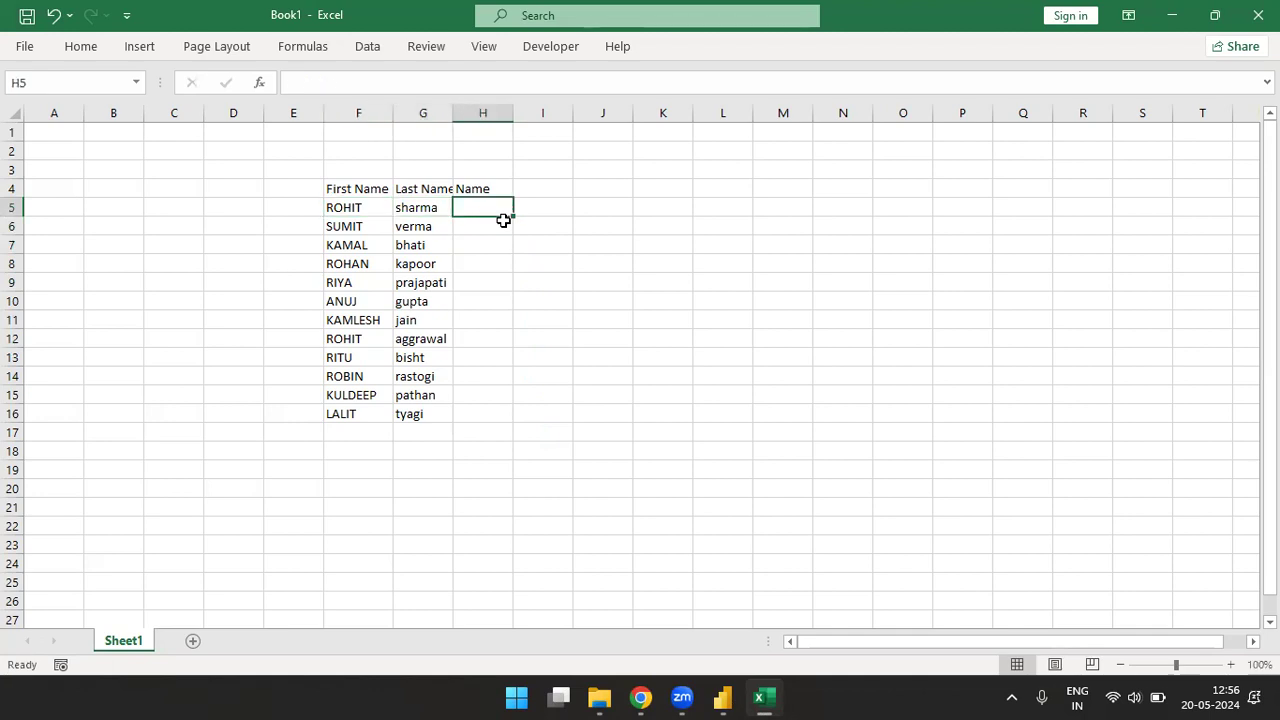
pyautogui.write('=')
pyautogui.press('Left')
pyautogui.press('Left')
pyautogui.write('&rand')
pyautogui.press('Down')
pyautogui.press('Down')
pyautogui.press('Tab')
pyautogui.write('1')
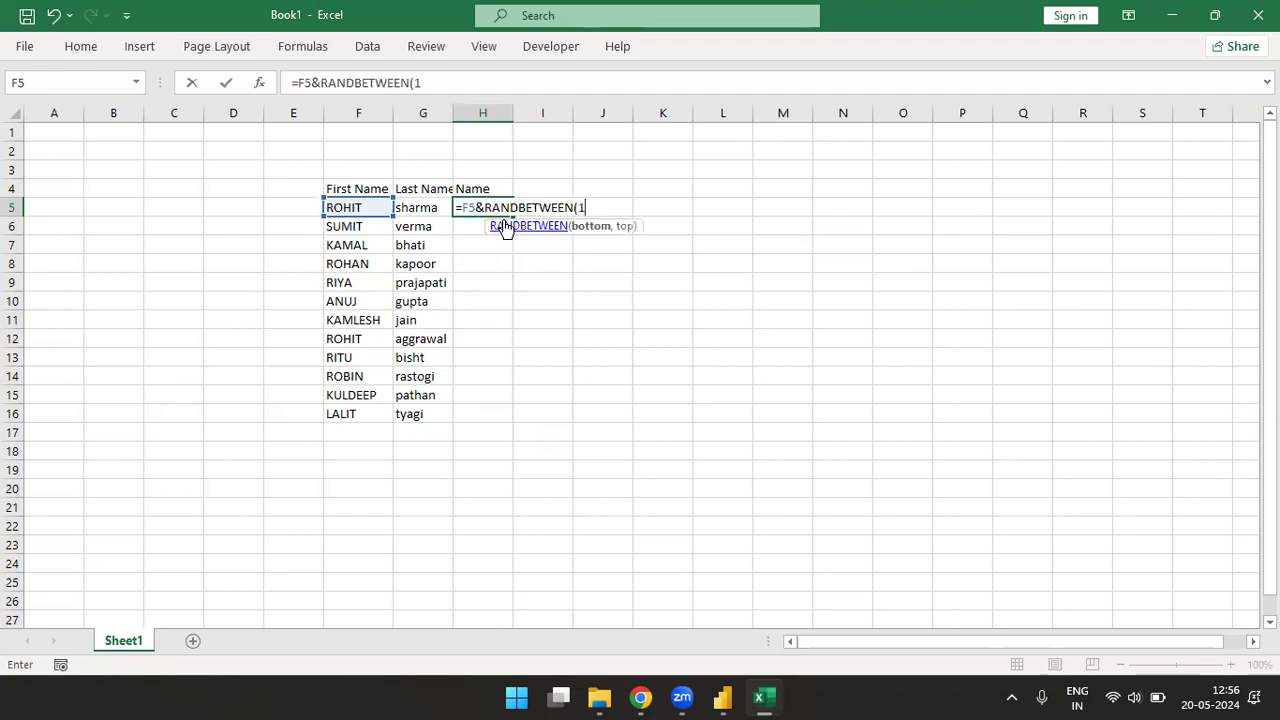
pyautogui.write('00,10000')
pyautogui.press('Return')
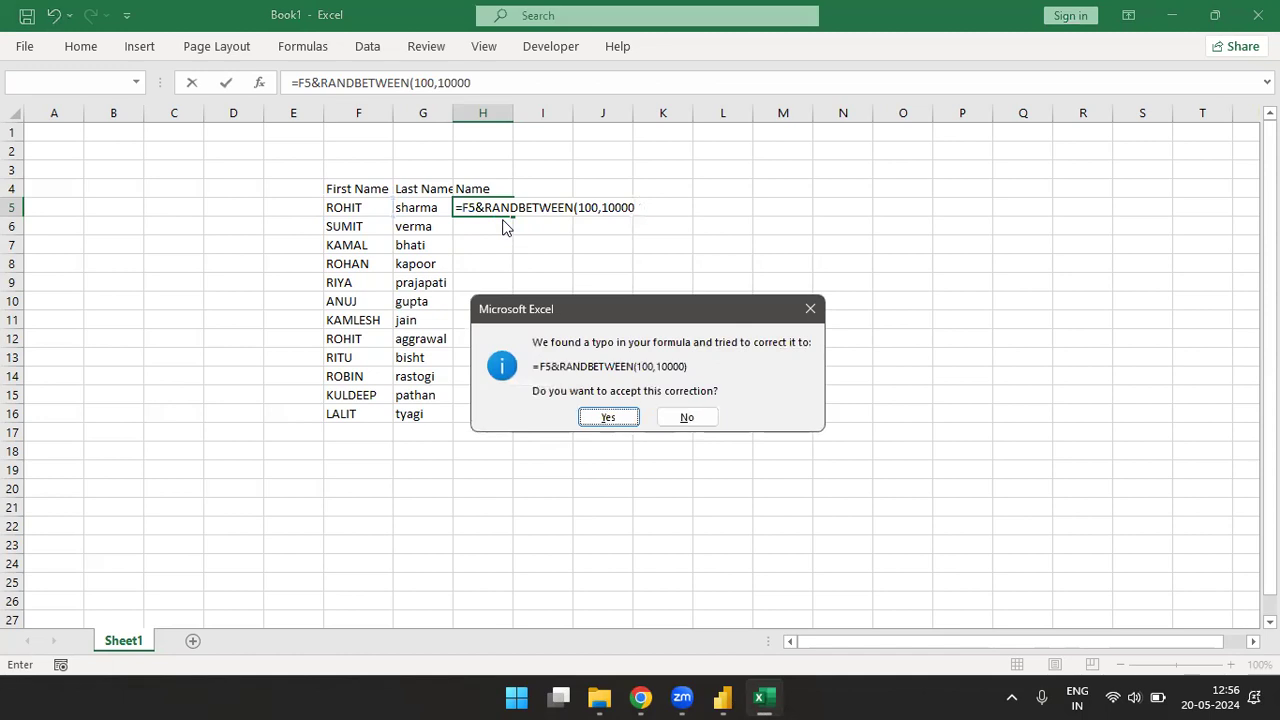
pyautogui.press('Return')
# - Fill the name-plus-random-number formula from H5 down through H16
pyautogui.press('Up')
pyautogui.hotkey('shift', 'Down')
pyautogui.hotkey('shift', 'Down')
pyautogui.hotkey('shift', 'Down')
pyautogui.hotkey('shift', 'Down')
pyautogui.hotkey('shift', 'Down')
pyautogui.hotkey('shift', 'Down')
pyautogui.hotkey('shift', 'Down')
pyautogui.hotkey('shift', 'Down')
pyautogui.hotkey('shift', 'Down')
pyautogui.hotkey('shift', 'Down')
pyautogui.hotkey('shift', 'Down')
pyautogui.hotkey('ctrl', 'd')
pyautogui.hotkey('ctrl', 'q')
pyautogui.press('Escape')
# - Copy the name-plus-number list H4:H16, switch to Power Query Editor and paste it into a new manually entered table
pyautogui.press('Up')
pyautogui.hotkey('ctrl', 'shift', 'Down')
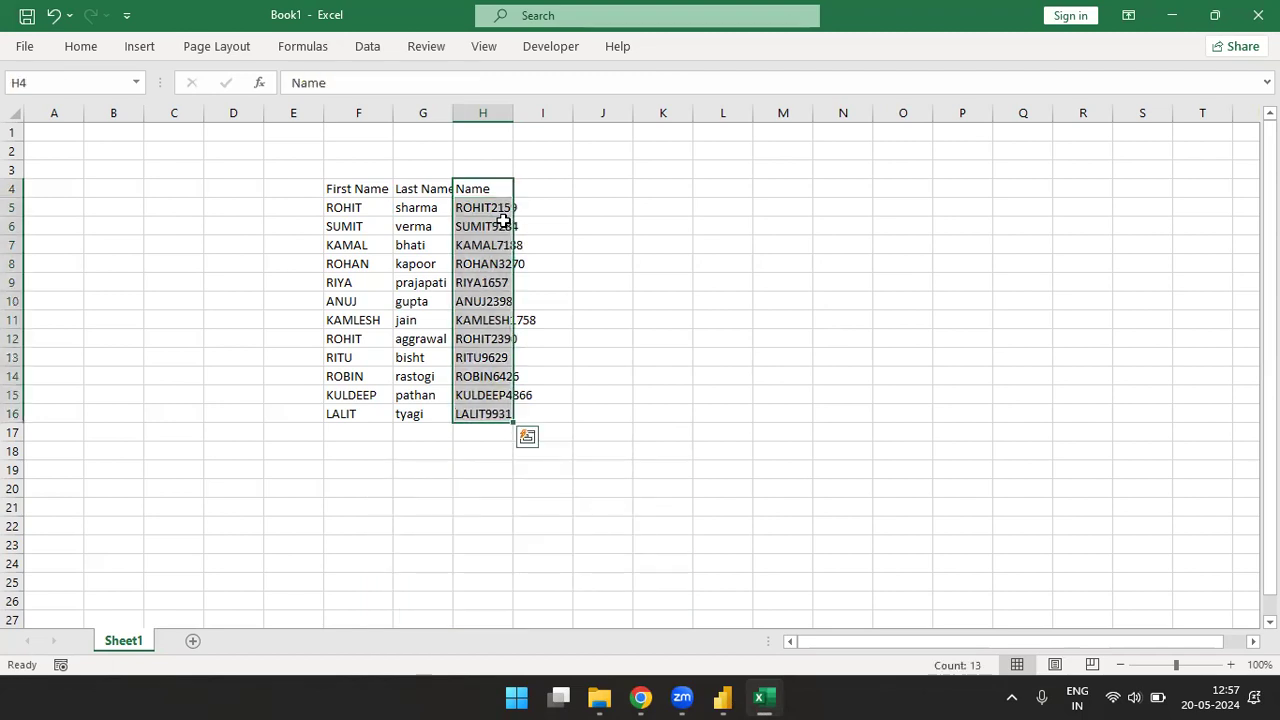
pyautogui.hotkey('ctrl', 'c')
pyautogui.hotkey('alt', 'Tab')
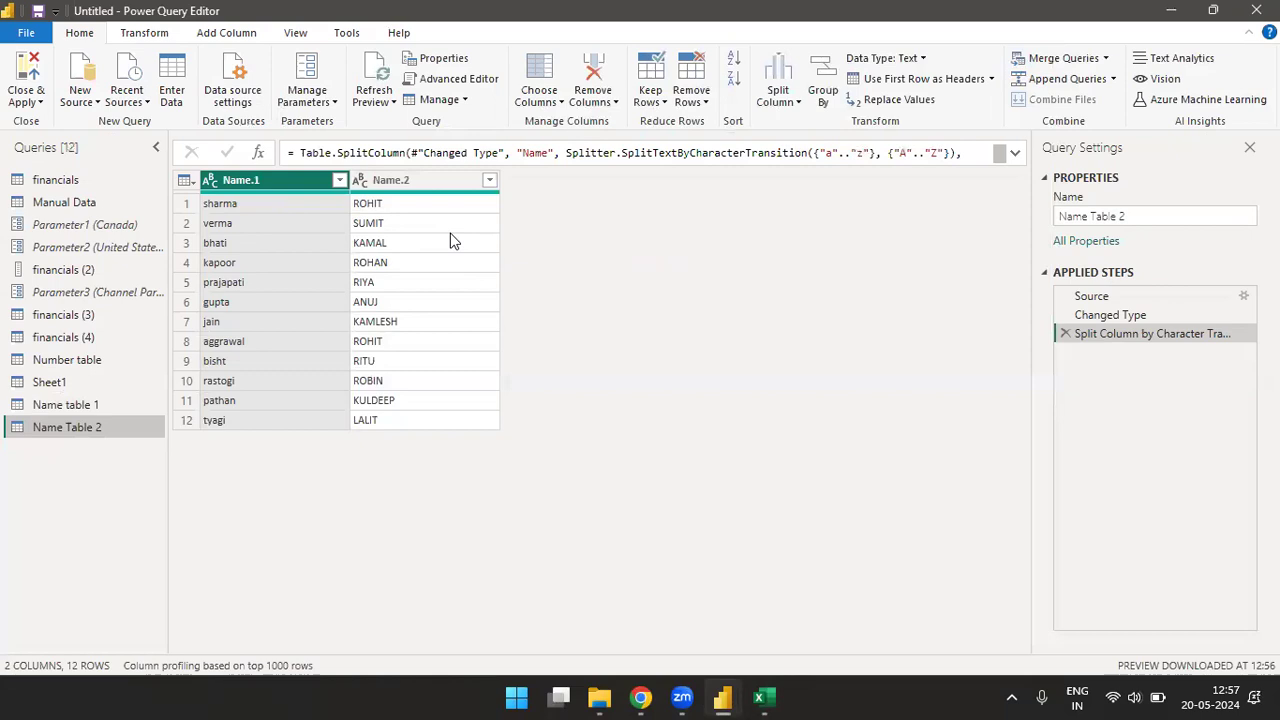
pyautogui.click(172, 80)
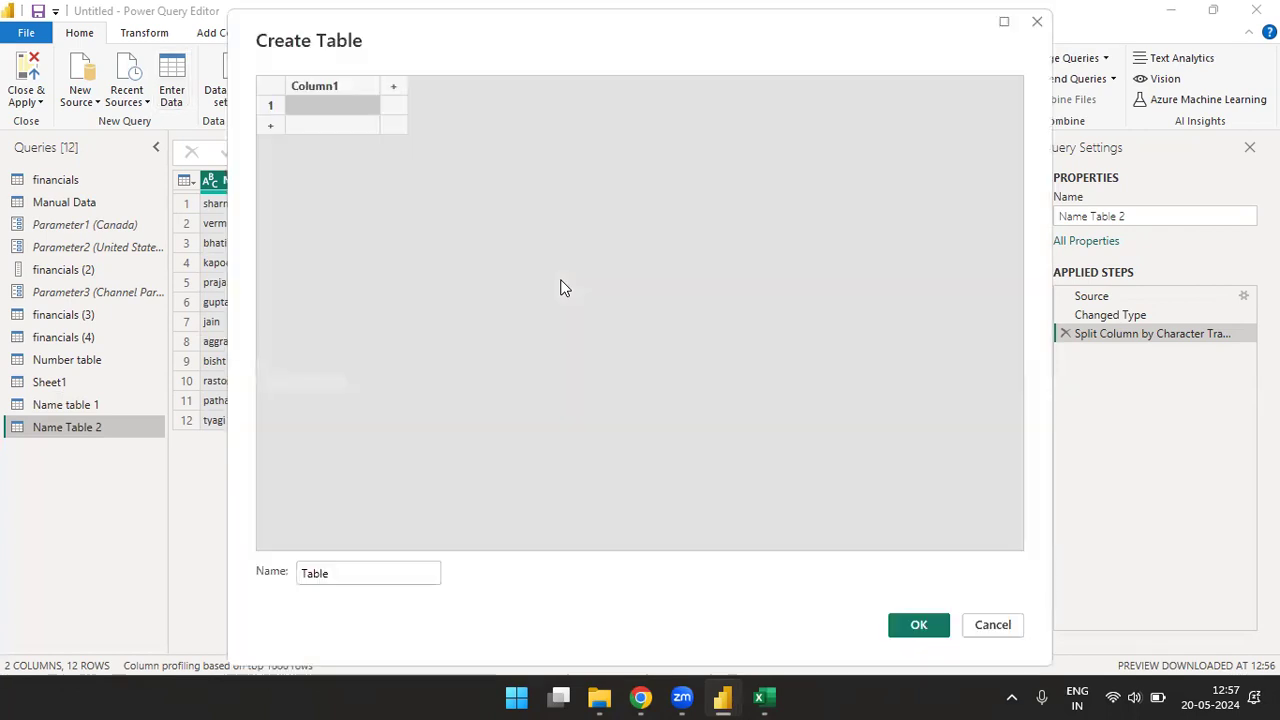
pyautogui.hotkey('ctrl', 'v')
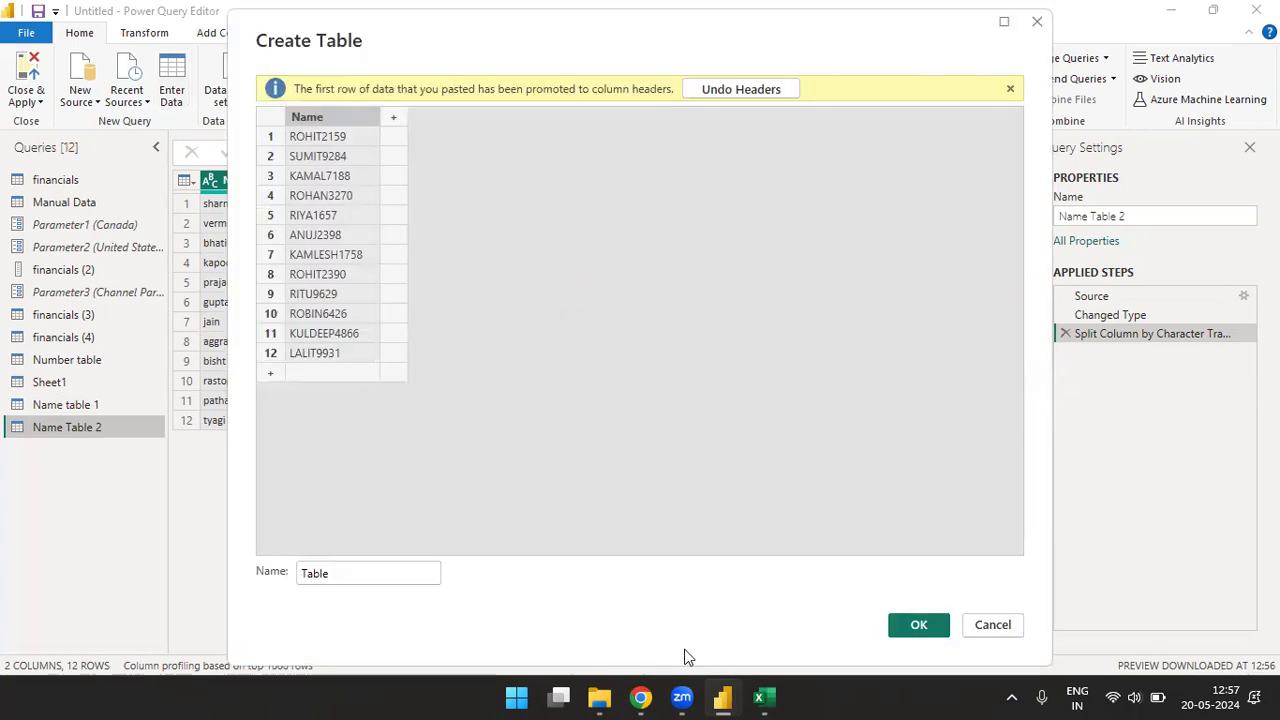
# - Name the pasted table Number Table1 and create it as a query
pyautogui.click(410, 570)
pyautogui.press('BackSpace')
pyautogui.press('BackSpace')
pyautogui.press('BackSpace')
pyautogui.press('BackSpace')
pyautogui.press('BackSpace')
pyautogui.write('Number Tab')
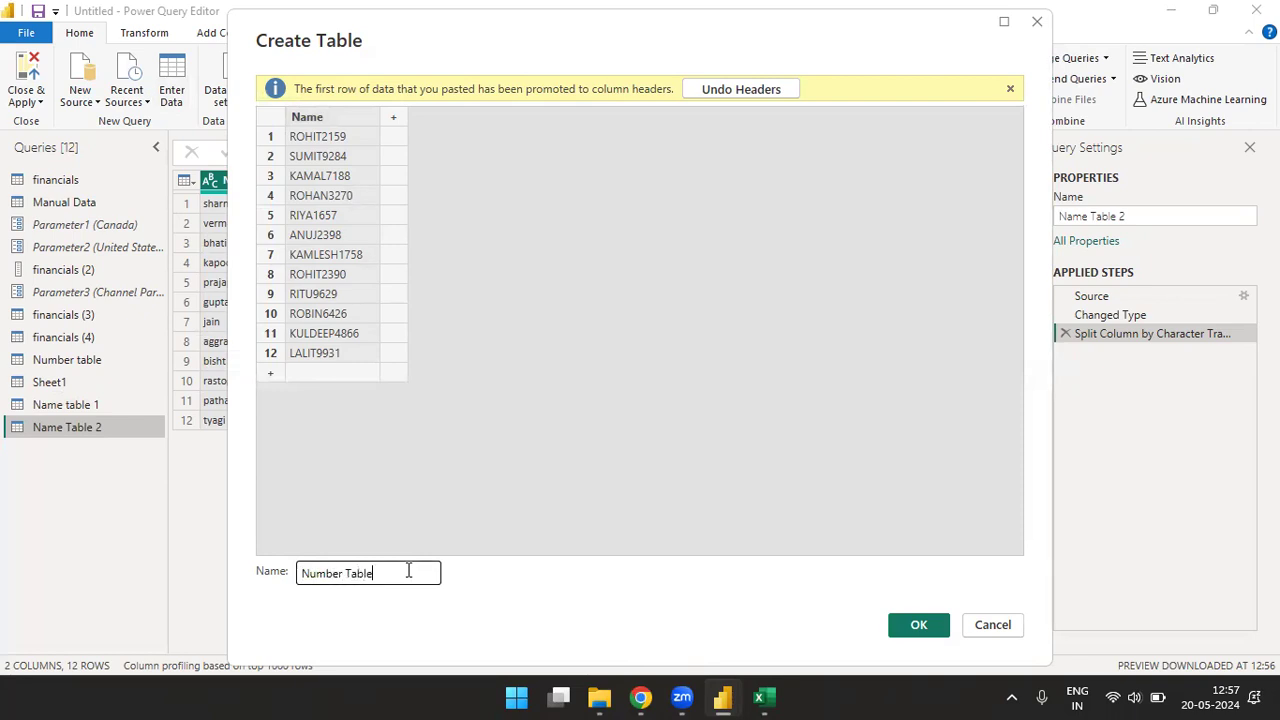
pyautogui.write('le1')
pyautogui.click(918, 626)
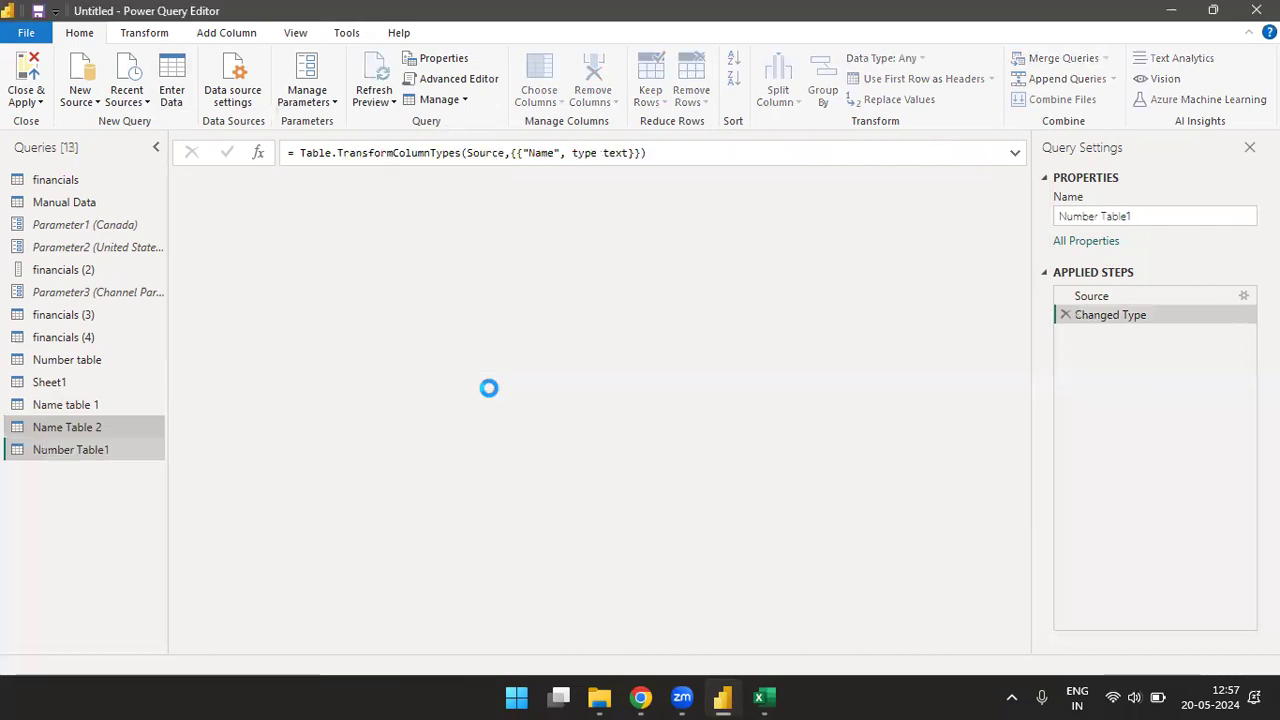
# - Widen the Name column of Number Table1 and split it by non-digit to digit transition
pyautogui.moveTo(349, 180); pyautogui.dragTo(387, 180)
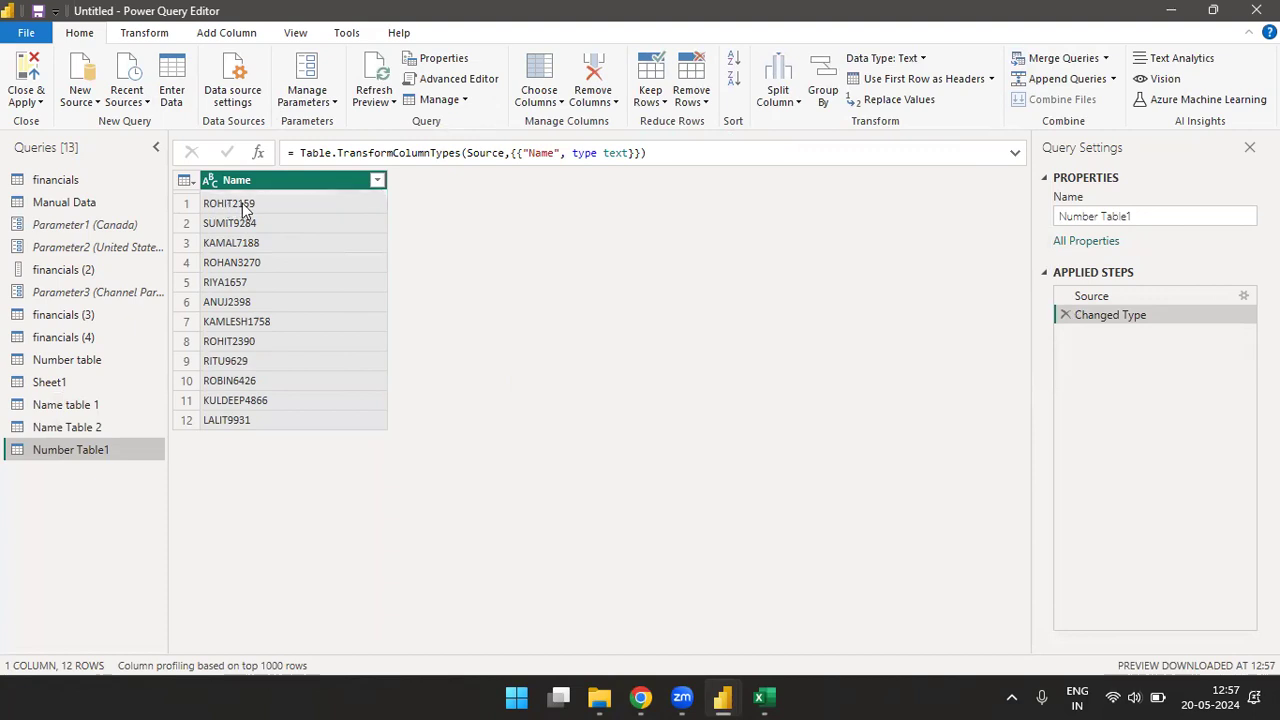
pyautogui.click(790, 103)
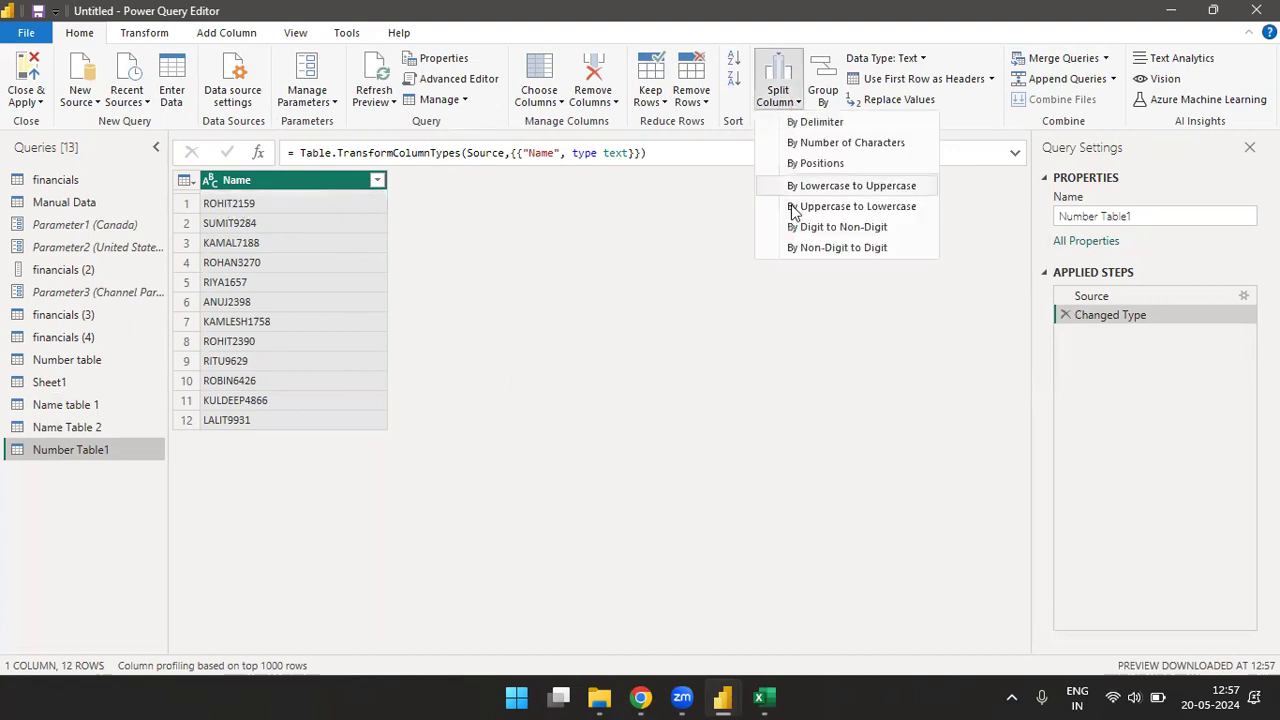
pyautogui.click(836, 248)
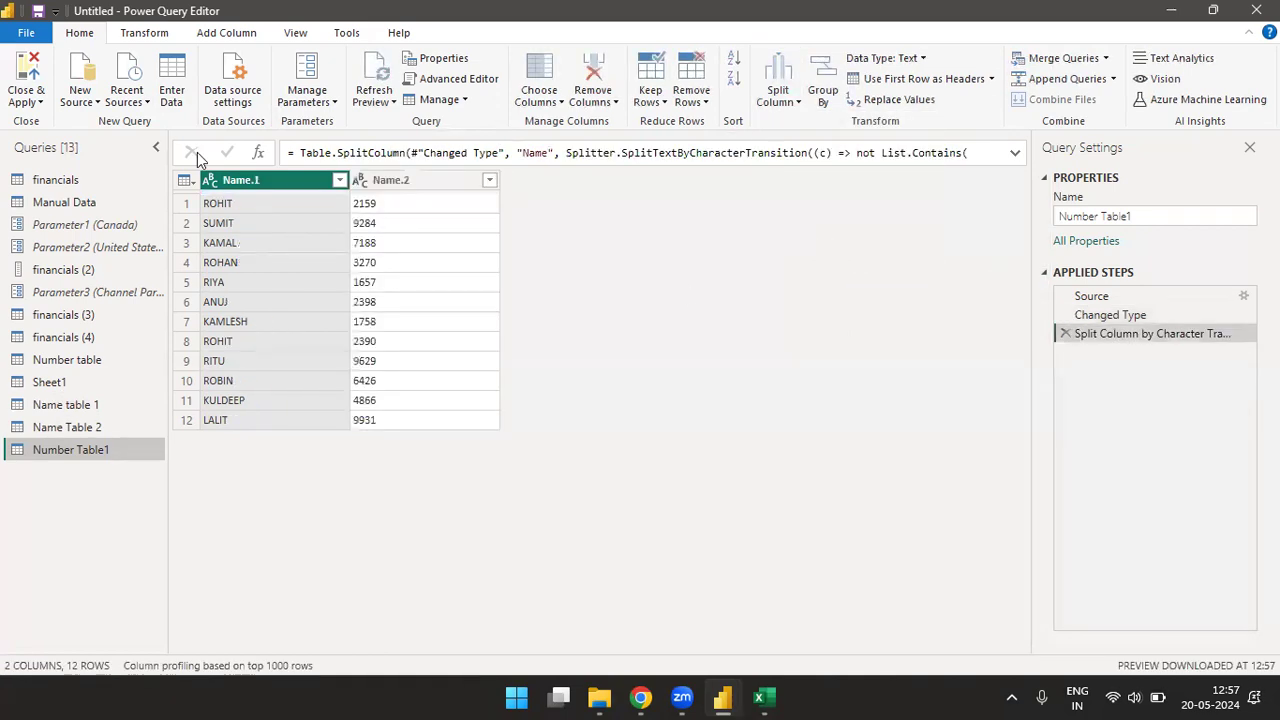
# - Switch to the Excel workbook and clear the name-plus-number formulas from H5:H16
pyautogui.click(762, 697)
pyautogui.hotkey('ctrl', 'z')
pyautogui.hotkey('ctrl', 'z')
pyautogui.hotkey('ctrl', 'z')
pyautogui.hotkey('ctrl', 'z')
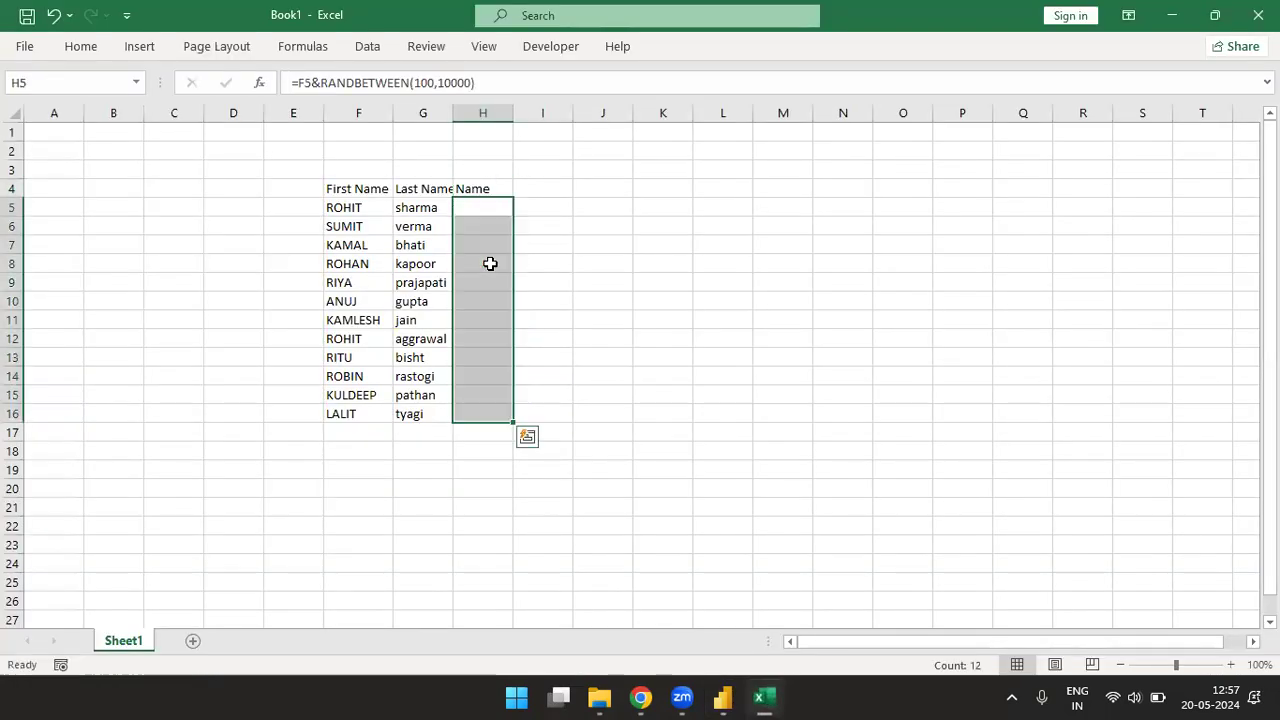
# - Enter the formula =RANDBETWEEN(1000,100000)&F5 in H5 to put a random number before the first name
pyautogui.write('=rand')
pyautogui.press('Down')
pyautogui.press('Down')
pyautogui.press('Tab')
pyautogui.write('1000')
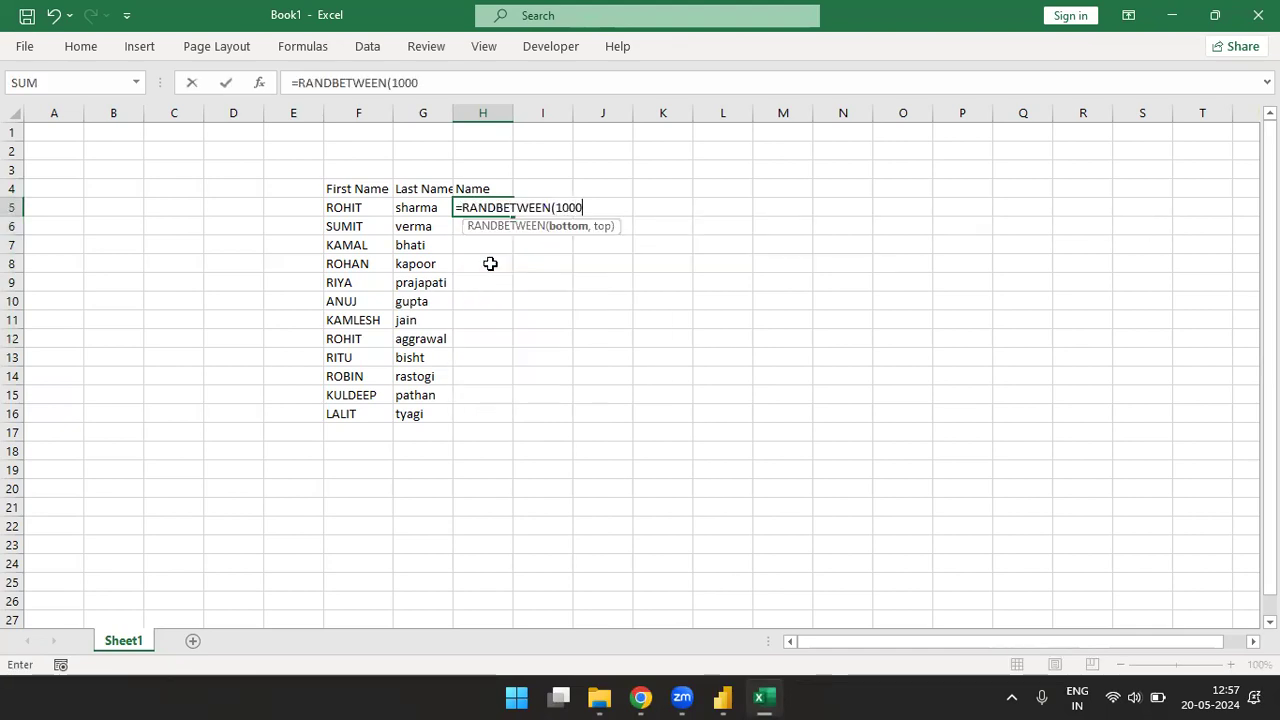
pyautogui.write(',100000')
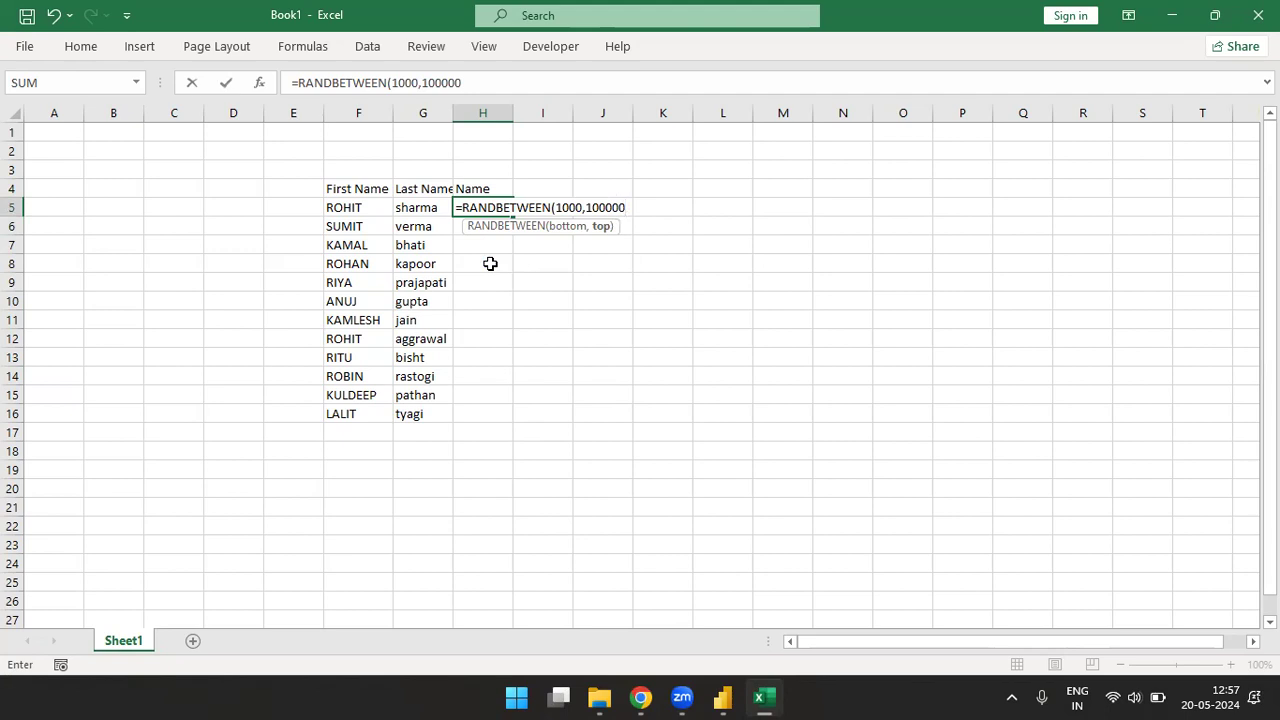
pyautogui.write(')&')
pyautogui.press('Left')
pyautogui.press('Left')
pyautogui.hotkey('ctrl', 'Return')
# - Fill the number-before-name formula from H5 down through H16
pyautogui.hotkey('ctrl', 'shift', 'Down')
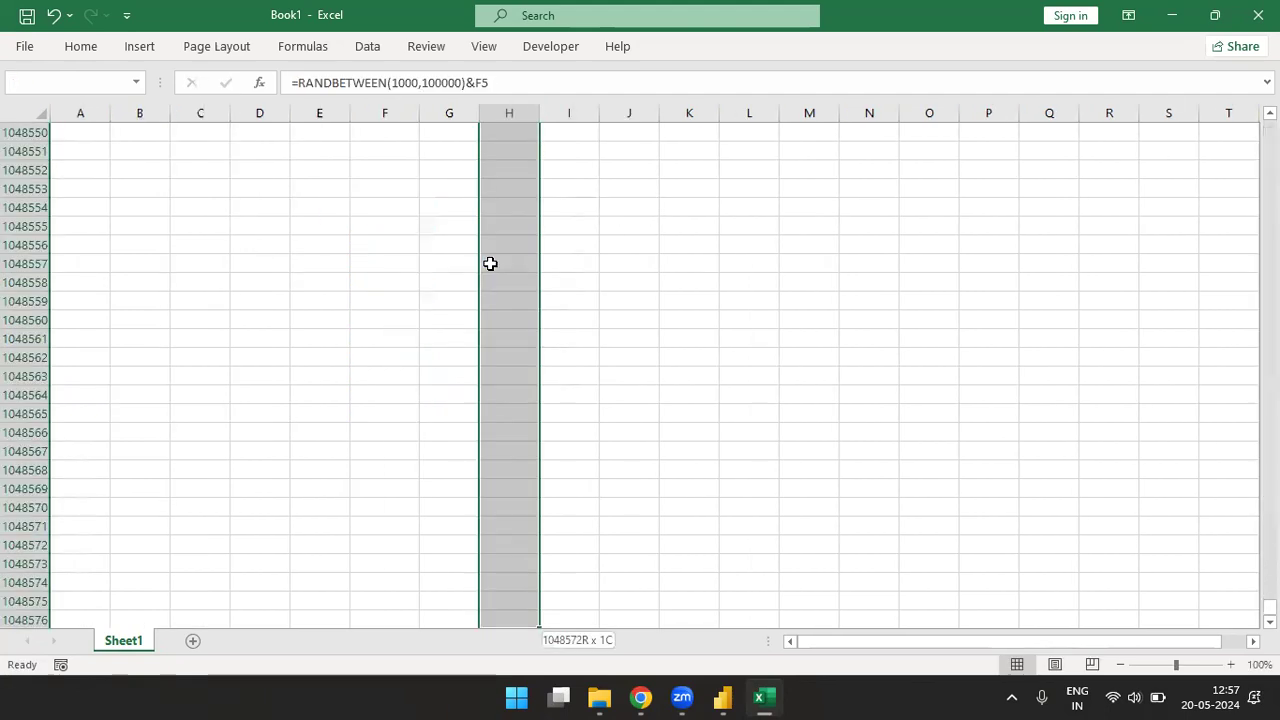
pyautogui.hotkey('ctrl', 'shift', 'Up')
pyautogui.hotkey('shift', 'Down')
pyautogui.hotkey('shift', 'Down')
pyautogui.hotkey('shift', 'Down')
pyautogui.hotkey('shift', 'Down')
pyautogui.hotkey('shift', 'Down')
pyautogui.hotkey('shift', 'Down')
pyautogui.hotkey('shift', 'Down')
pyautogui.hotkey('shift', 'Down')
pyautogui.hotkey('shift', 'Down')
pyautogui.hotkey('shift', 'Down')
pyautogui.hotkey('shift', 'Down')
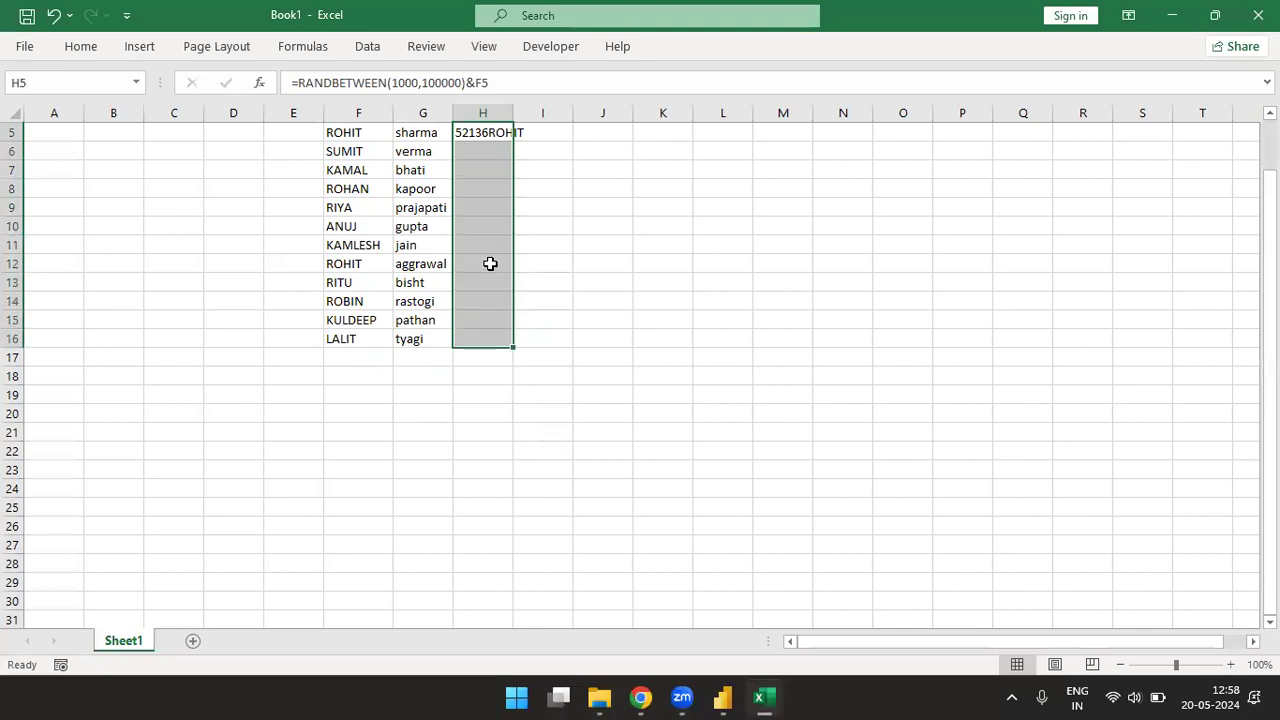
pyautogui.hotkey('ctrl', 'd')
# - Copy the number-before-name list H4:H16, switch to Power Query Editor and paste it into a new manually entered table
pyautogui.hotkey('ctrl', 'Up')
pyautogui.hotkey('ctrl', 'shift', 'Down')
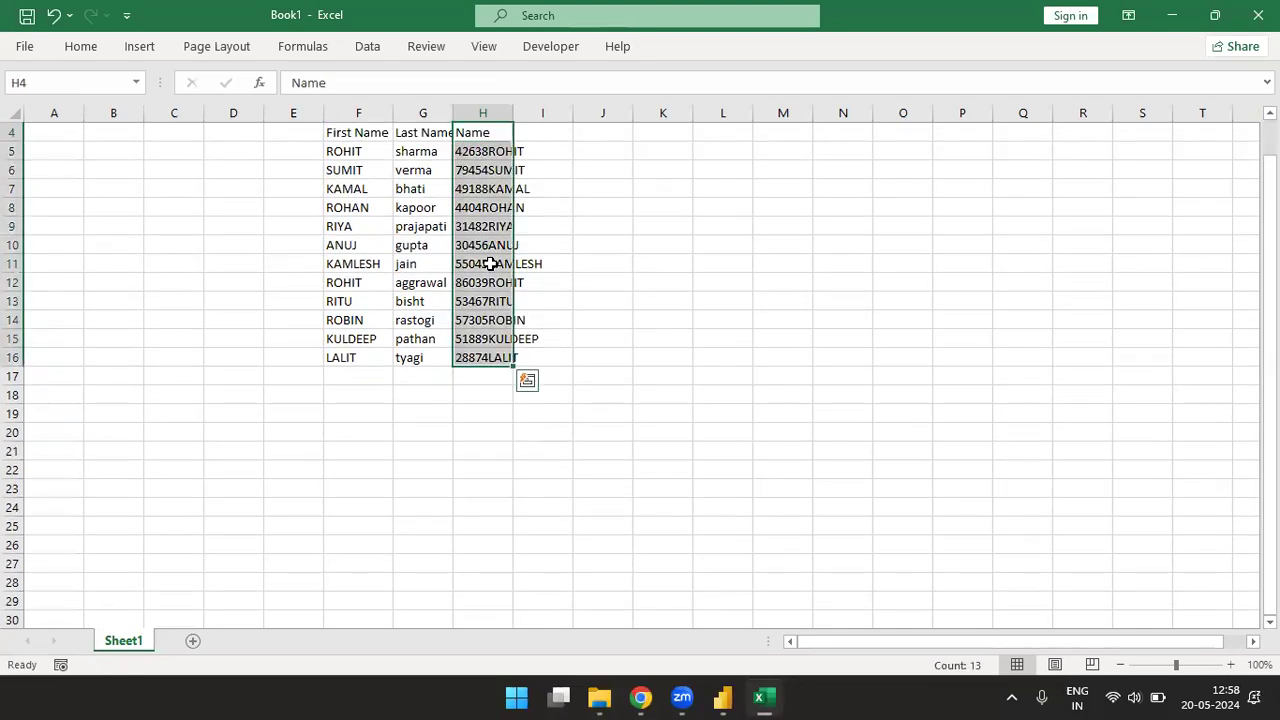
pyautogui.hotkey('ctrl', 'c')
pyautogui.hotkey('alt', 'Tab')
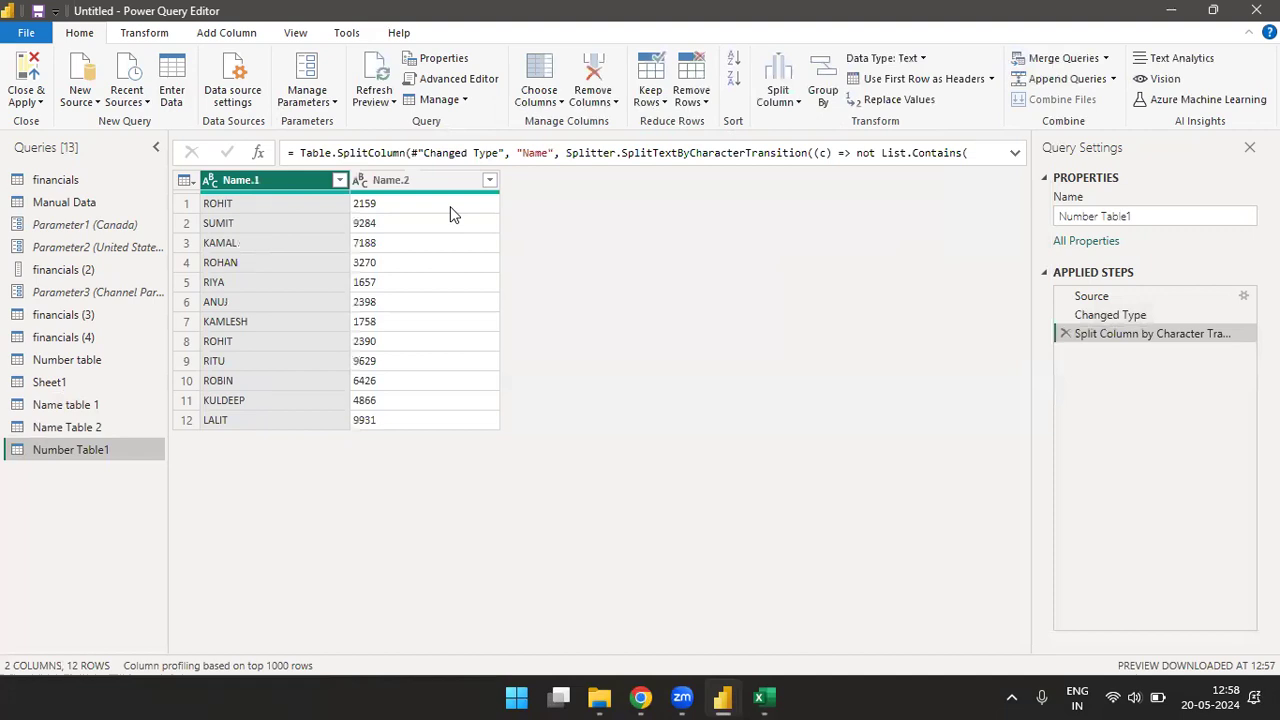
pyautogui.click(170, 92)
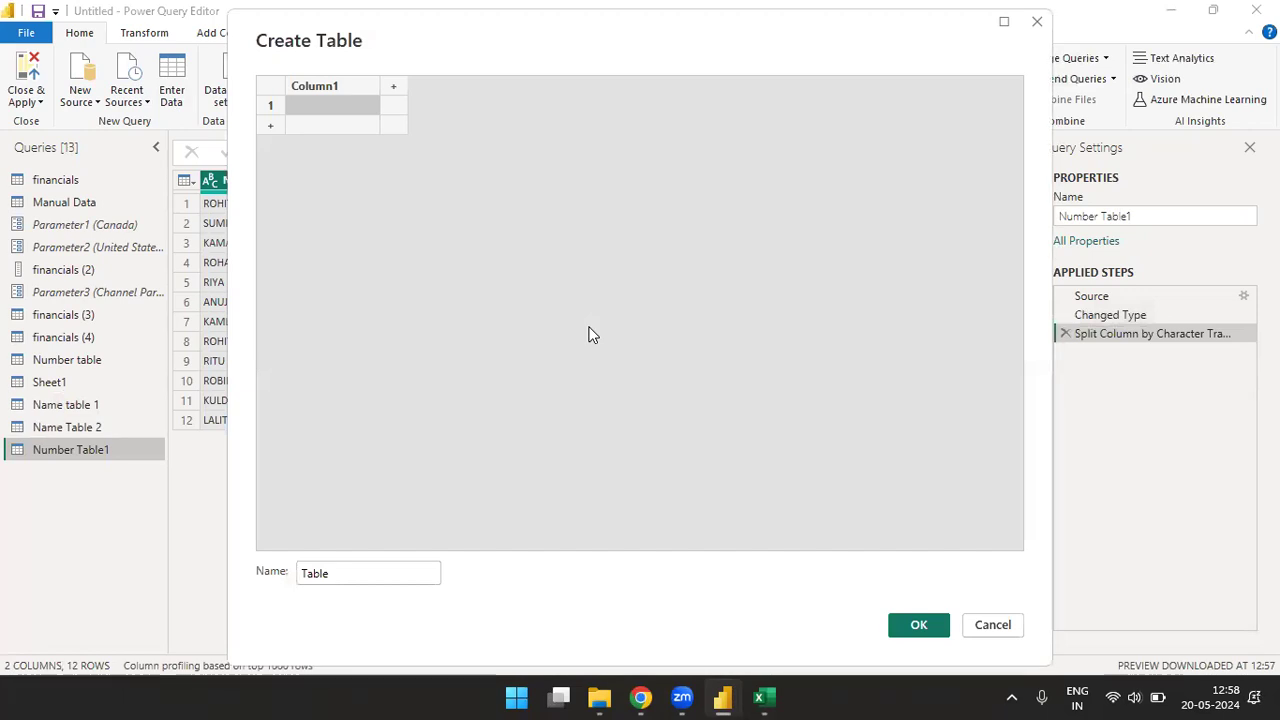
pyautogui.hotkey('ctrl', 'v')
# - Name the pasted table Number Table 2 and create it as a query
pyautogui.click(388, 577)
pyautogui.press('BackSpace')
pyautogui.press('BackSpace')
pyautogui.press('BackSpace')
pyautogui.write('Numb')
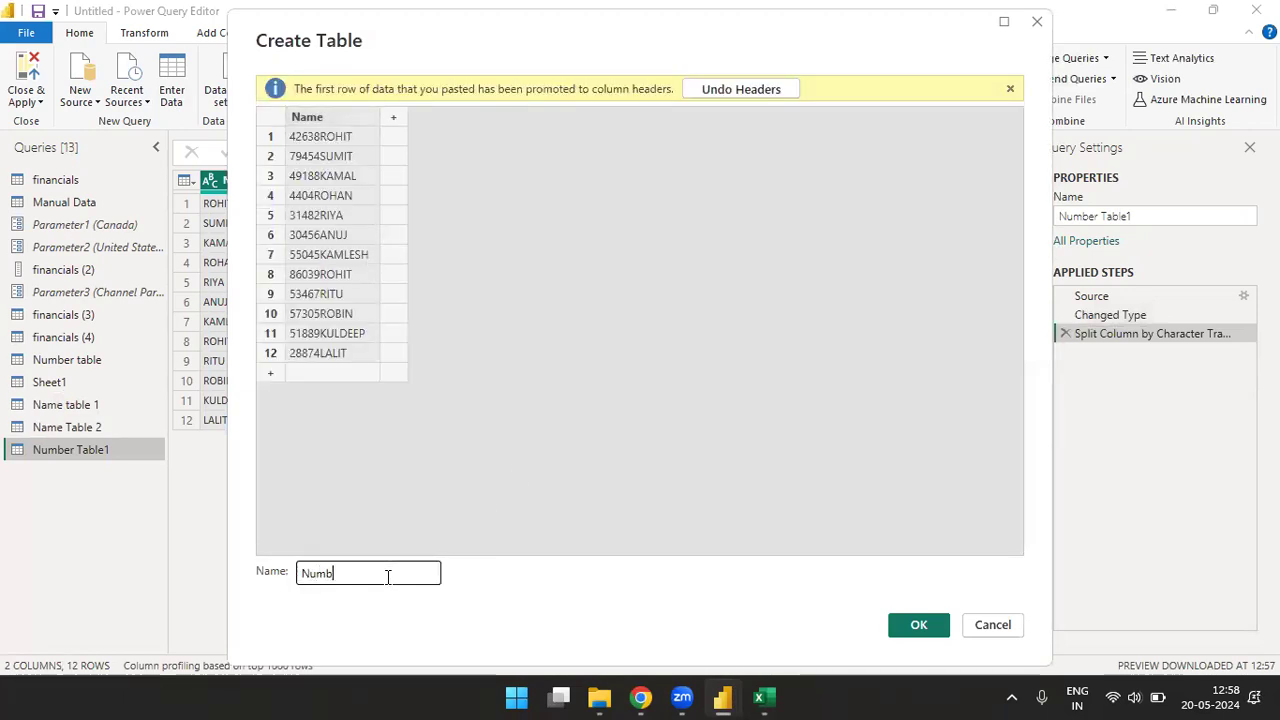
pyautogui.write('er Data ')
pyautogui.write('Table 2')
pyautogui.click(905, 622)
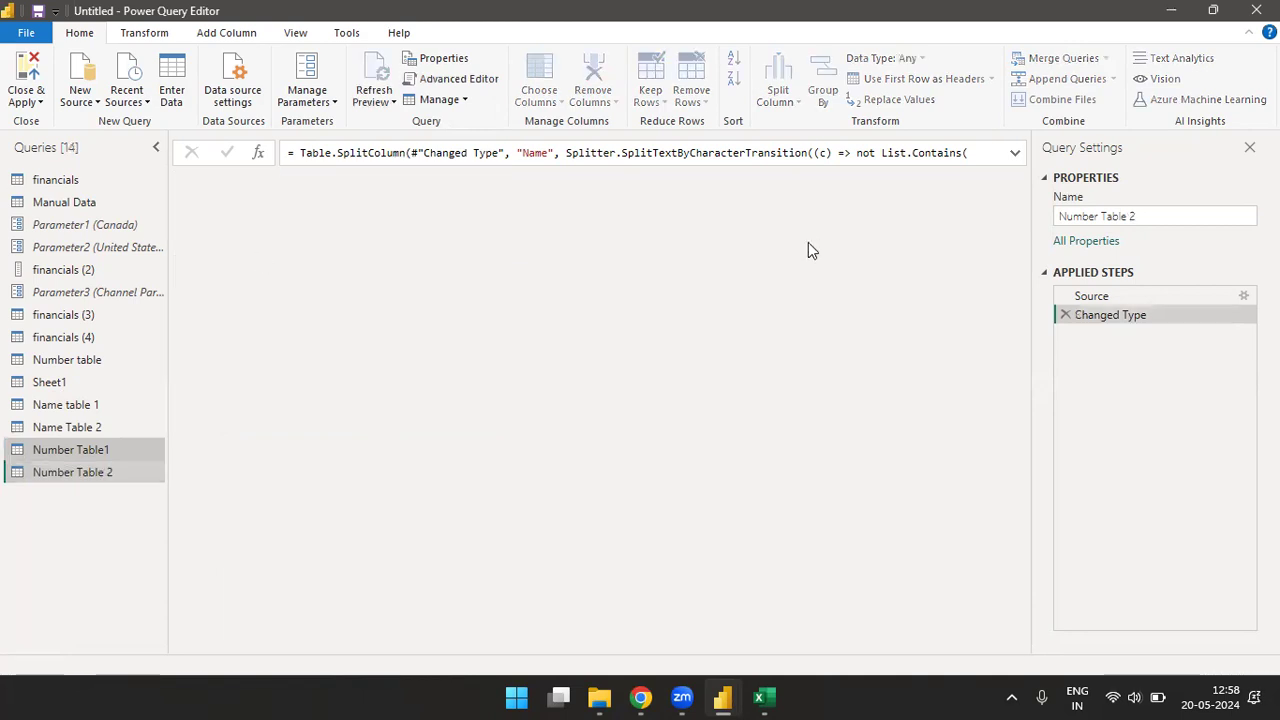
# - Split the Name column of Number Table 2 by digit to non-digit, and open the financials query
pyautogui.click(778, 92)
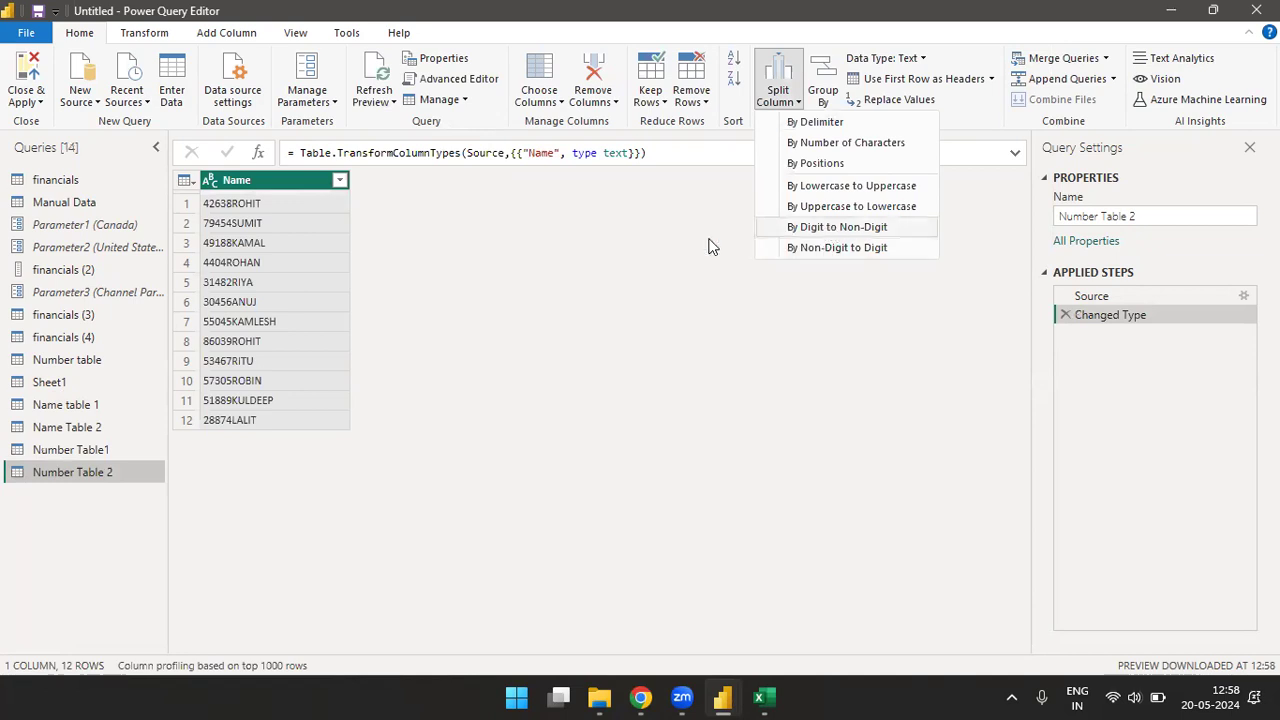
pyautogui.press('Return')
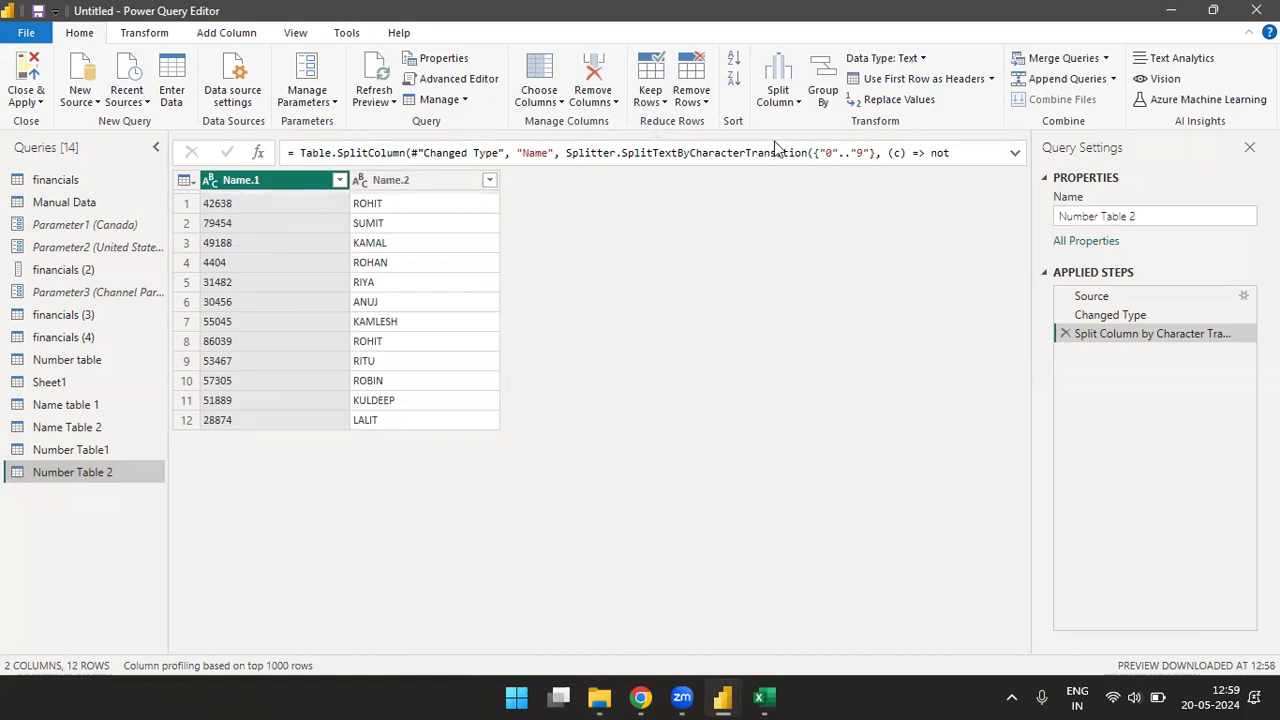
pyautogui.click(72, 181)
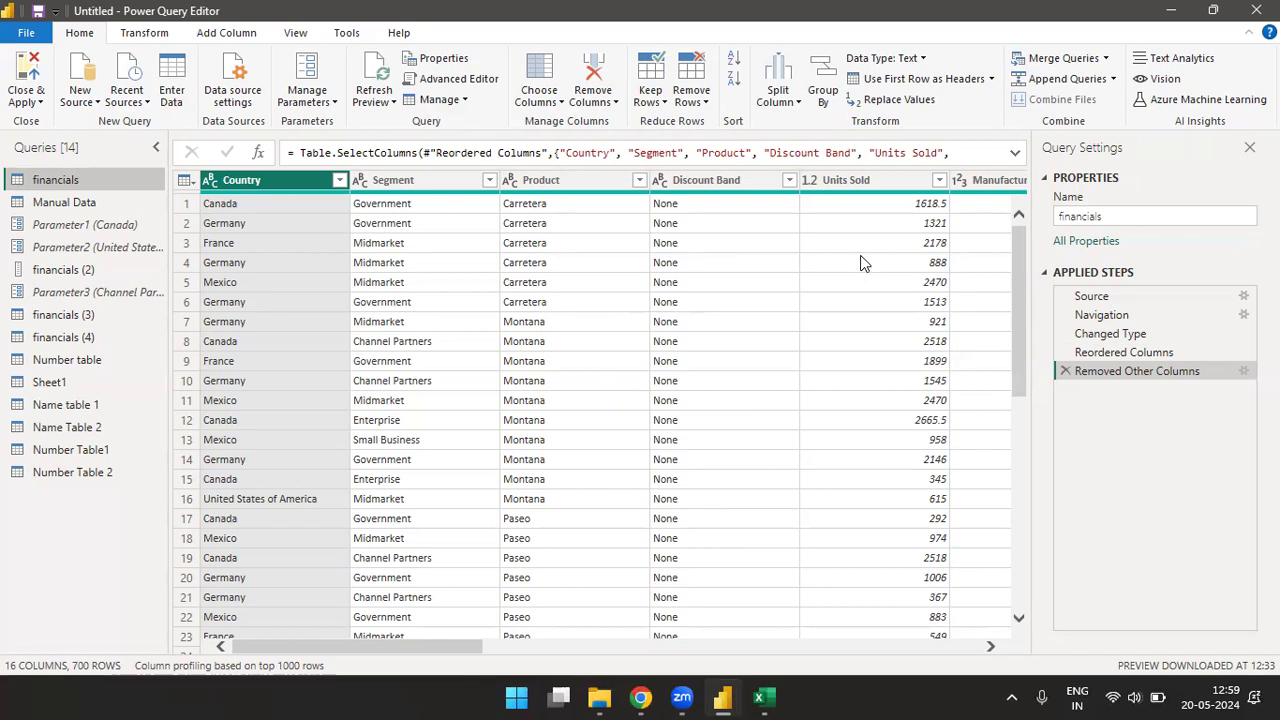
# - Set up a basic Group By on the Segment column with the new column named Total Sum
pyautogui.click(823, 92)
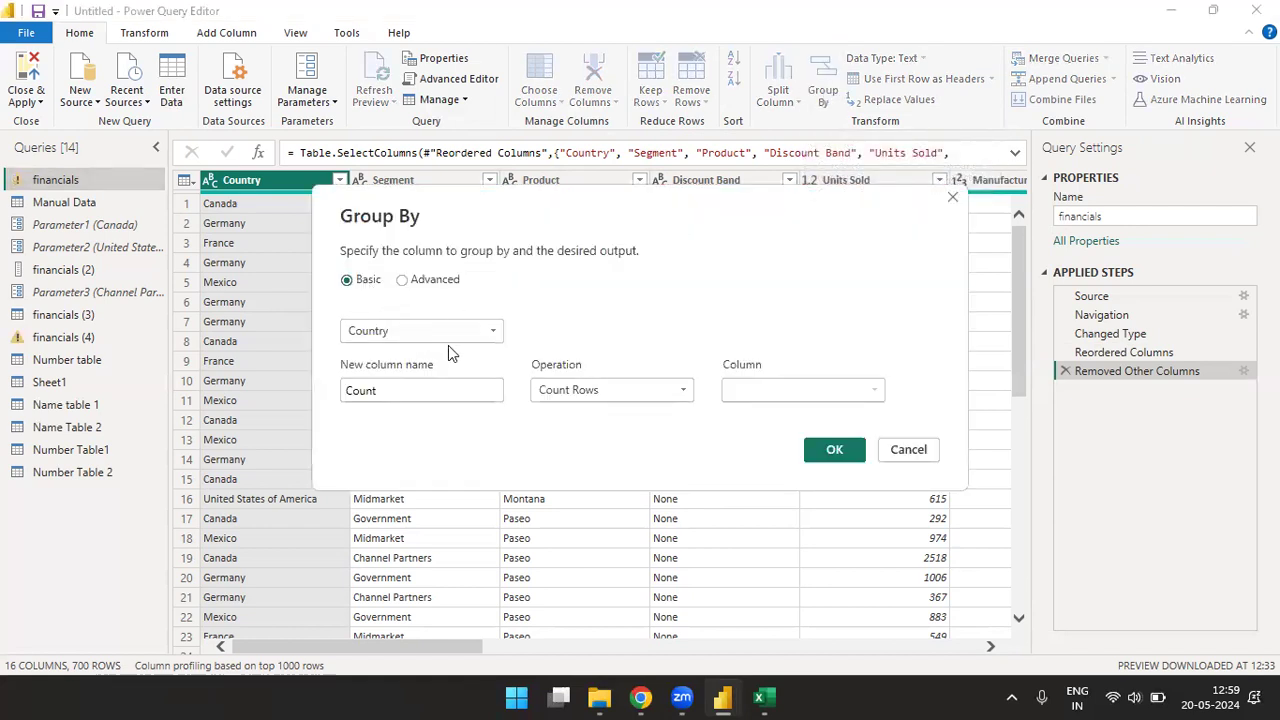
pyautogui.click(491, 335)
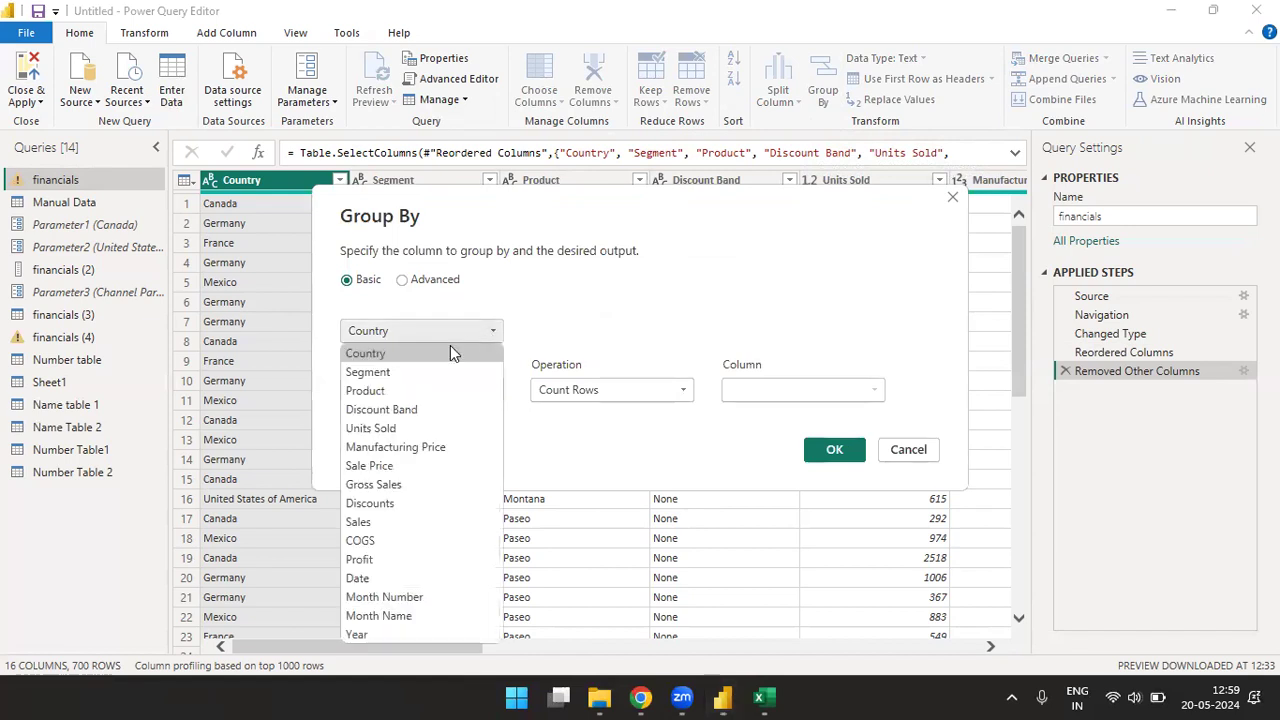
pyautogui.click(378, 376)
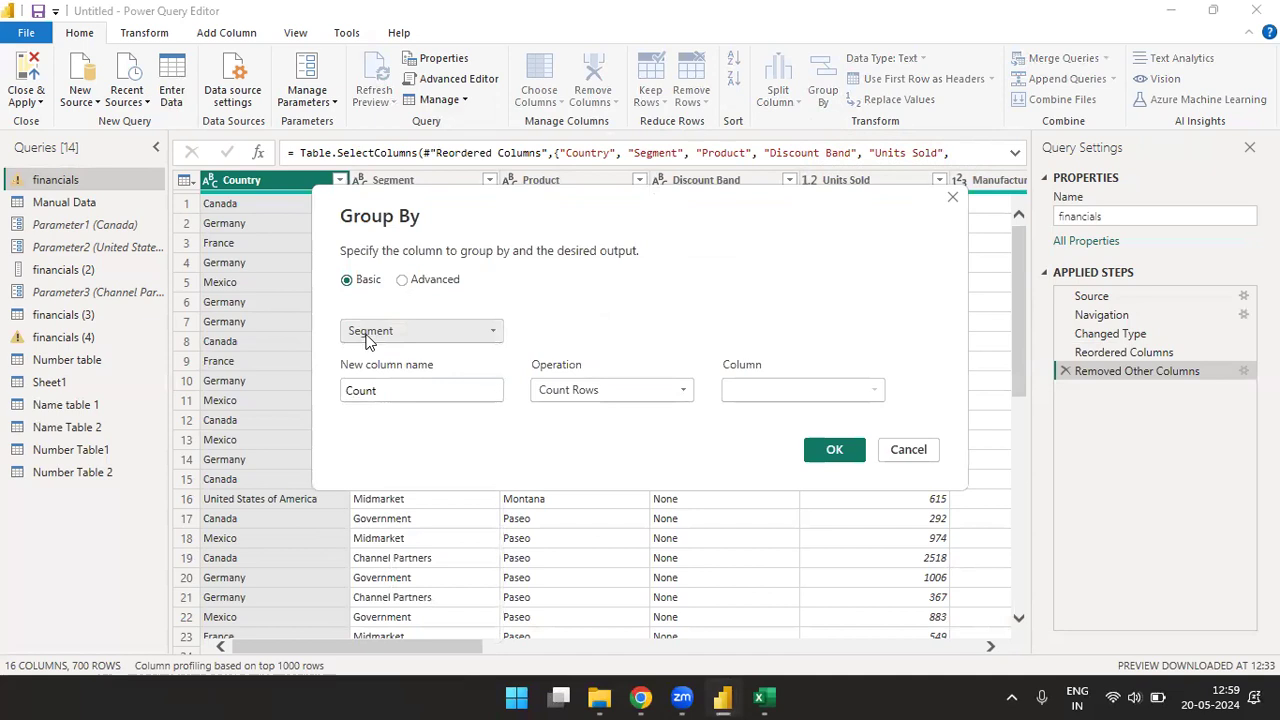
pyautogui.click(403, 388)
pyautogui.press('BackSpace')
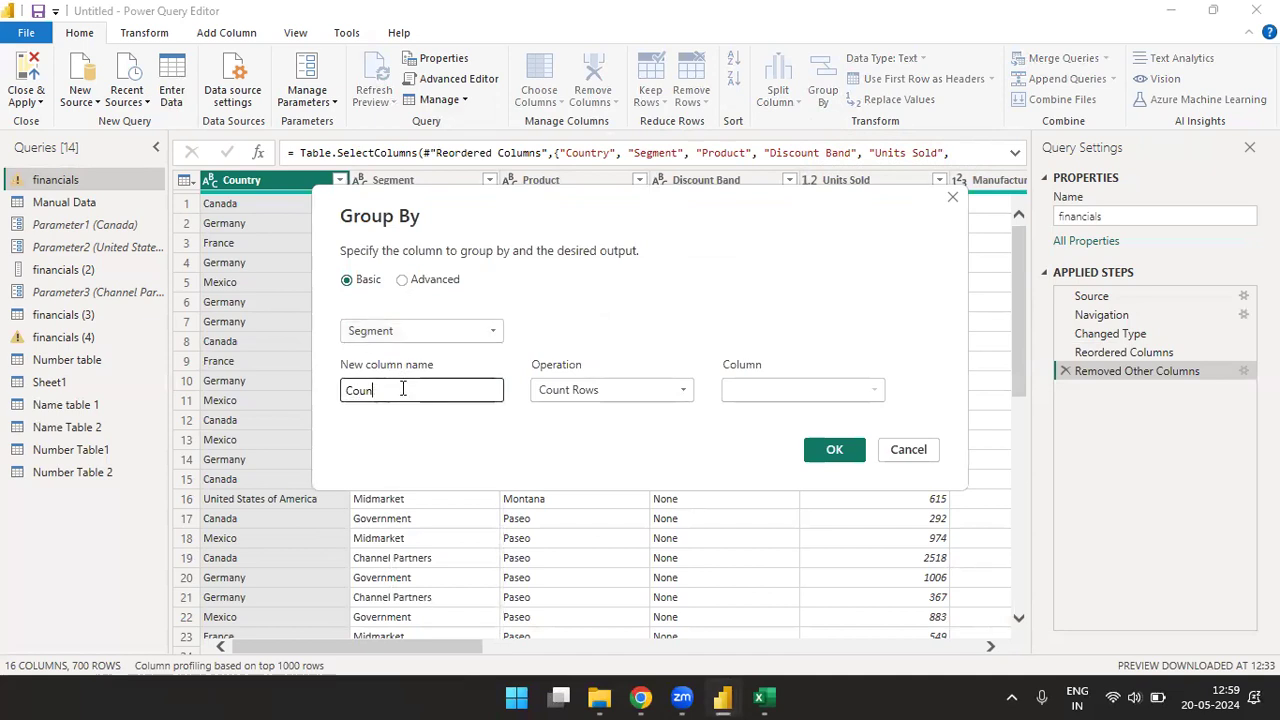
pyautogui.press('BackSpace')
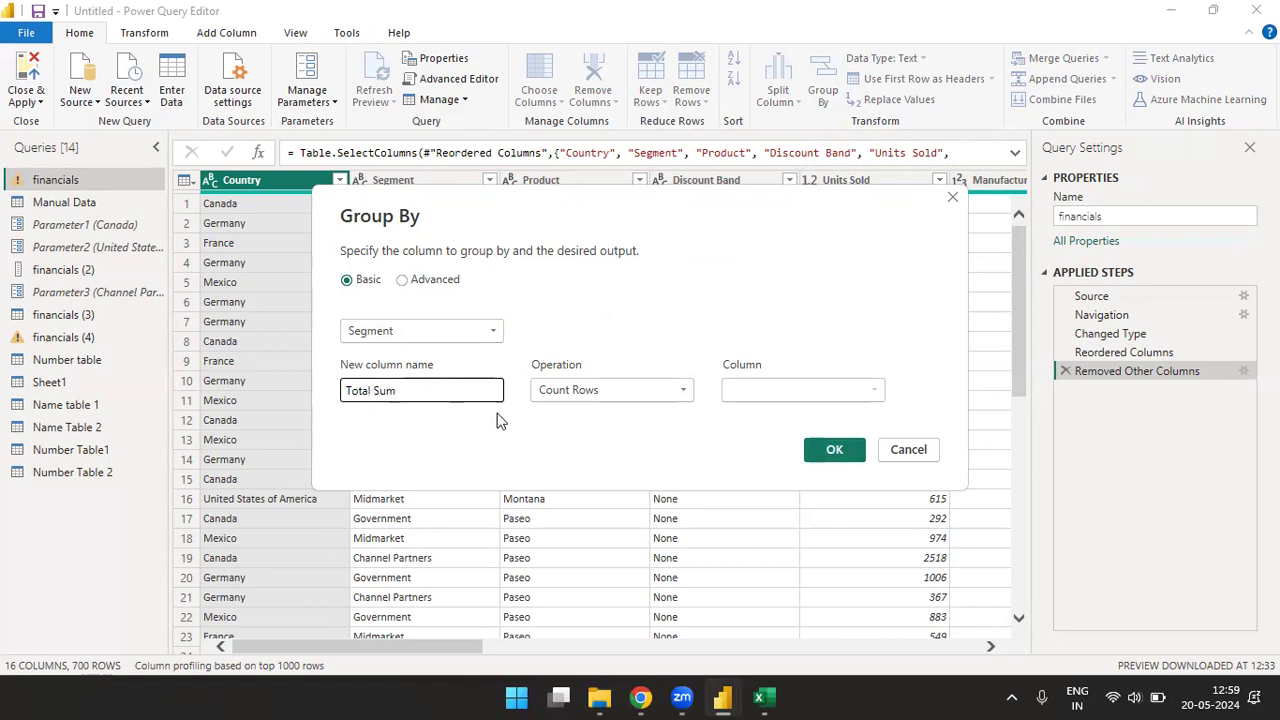
# - Apply the Segment grouping with the Sum operation on Sales, and remove the resulting Grouped Rows step
pyautogui.click(576, 400)
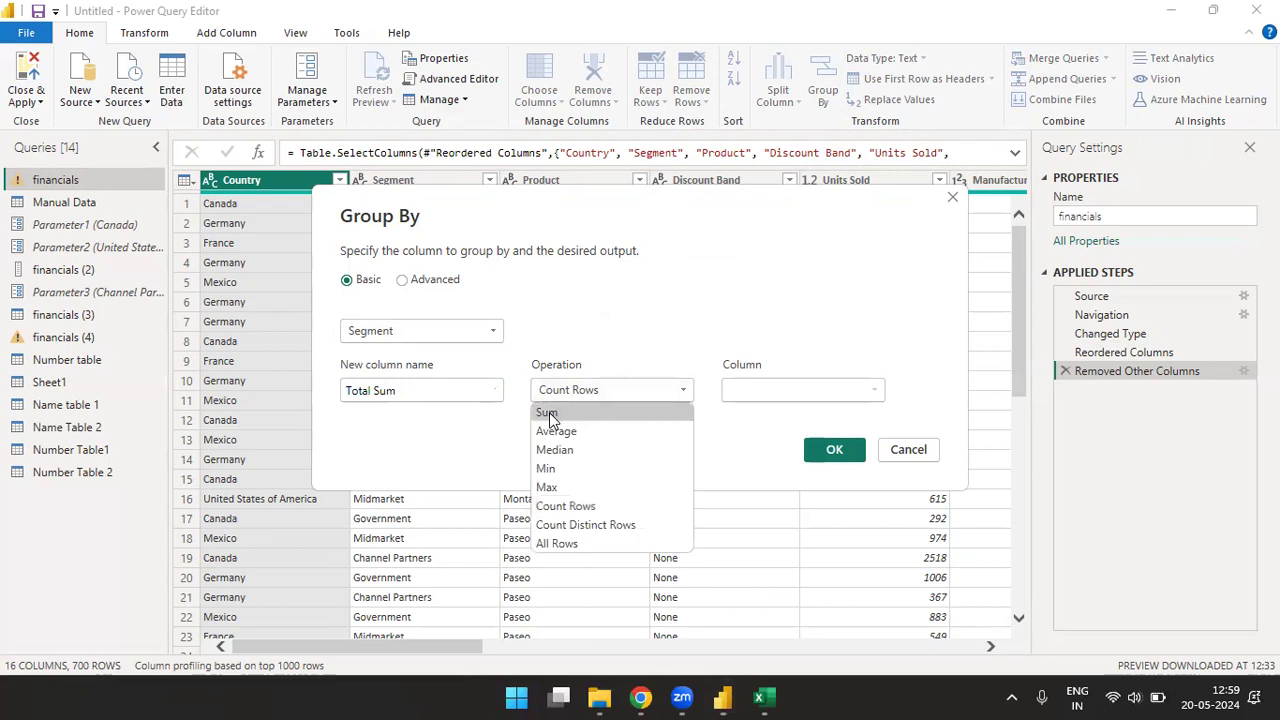
pyautogui.click(548, 416)
pyautogui.click(615, 388)
pyautogui.click(575, 418)
pyautogui.click(797, 393)
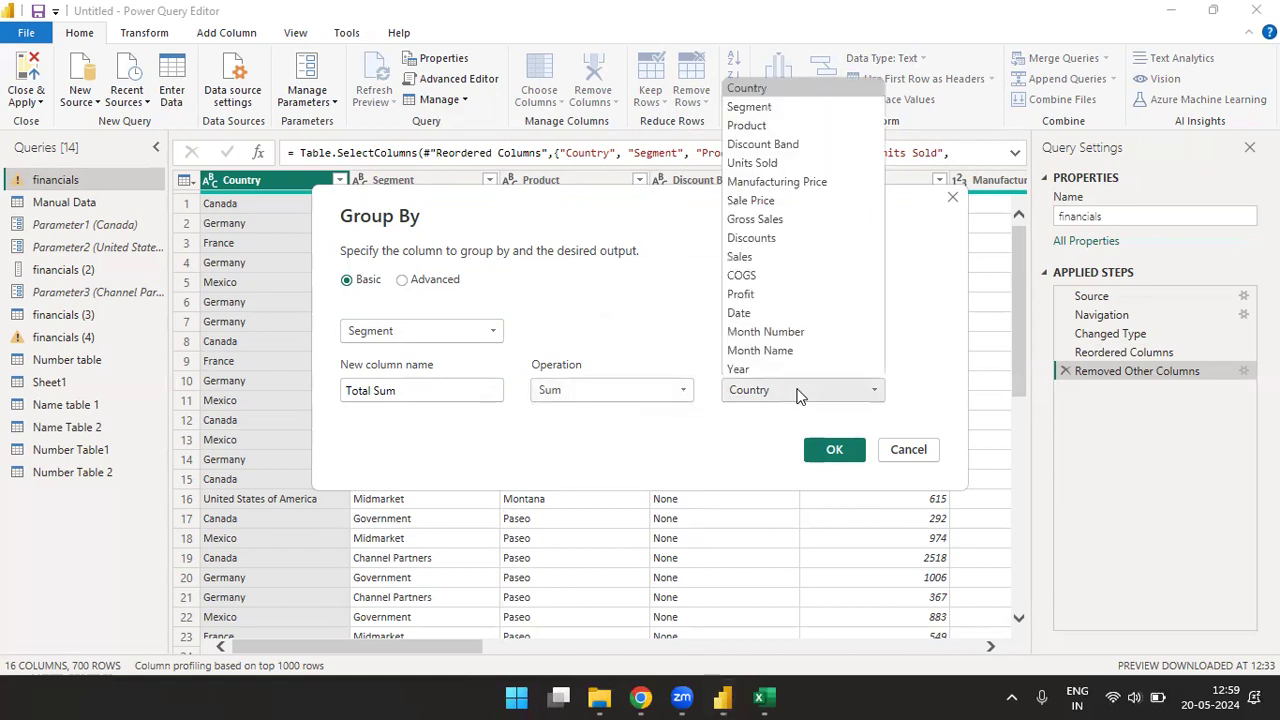
pyautogui.click(748, 257)
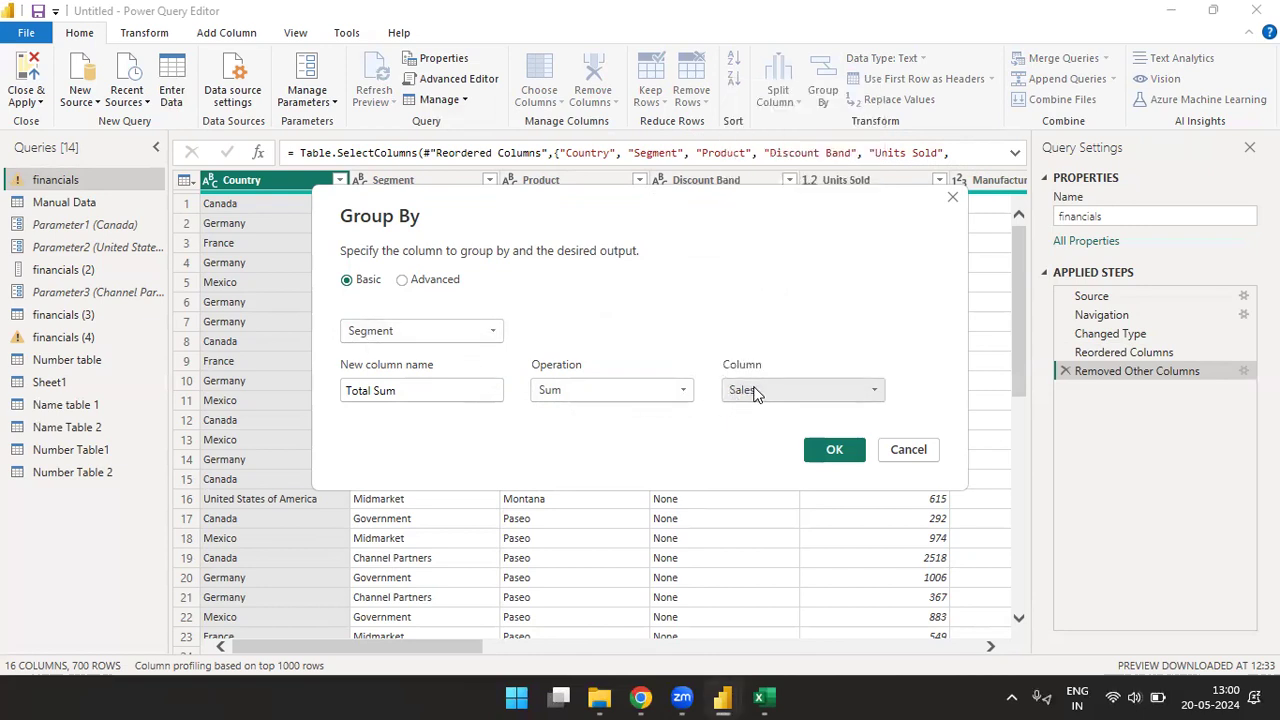
pyautogui.click(836, 451)
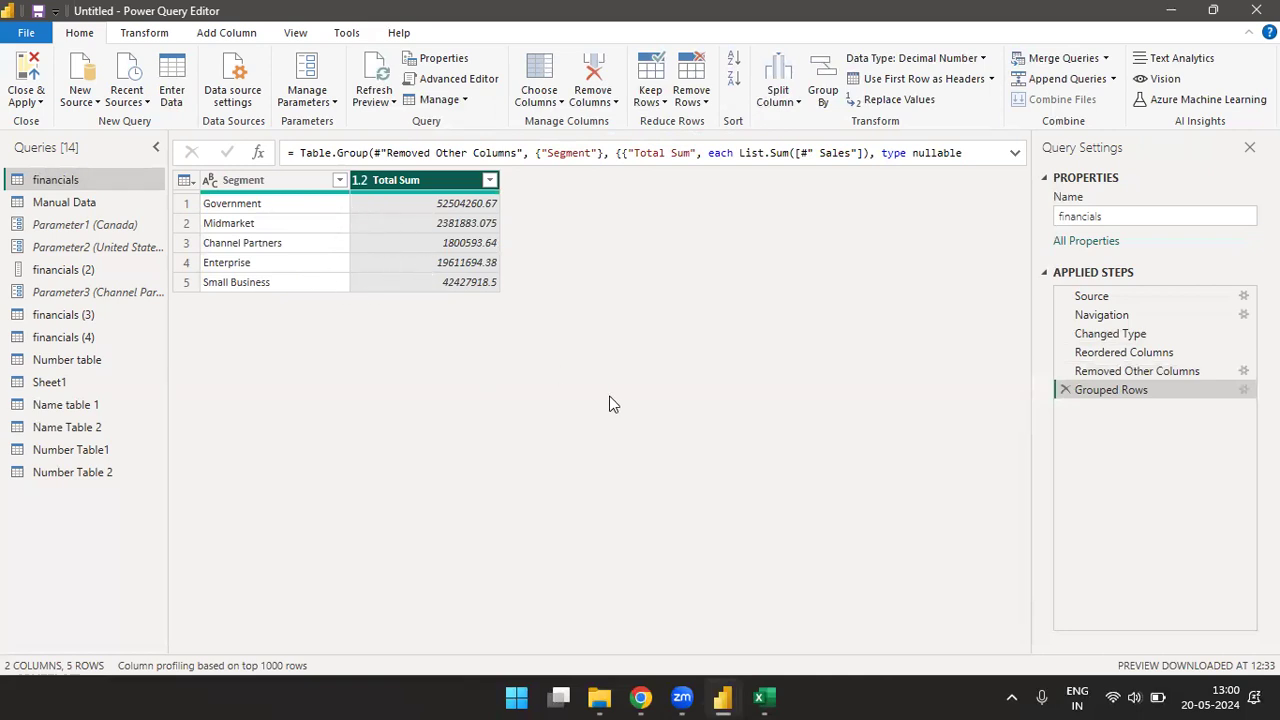
pyautogui.click(1066, 391)
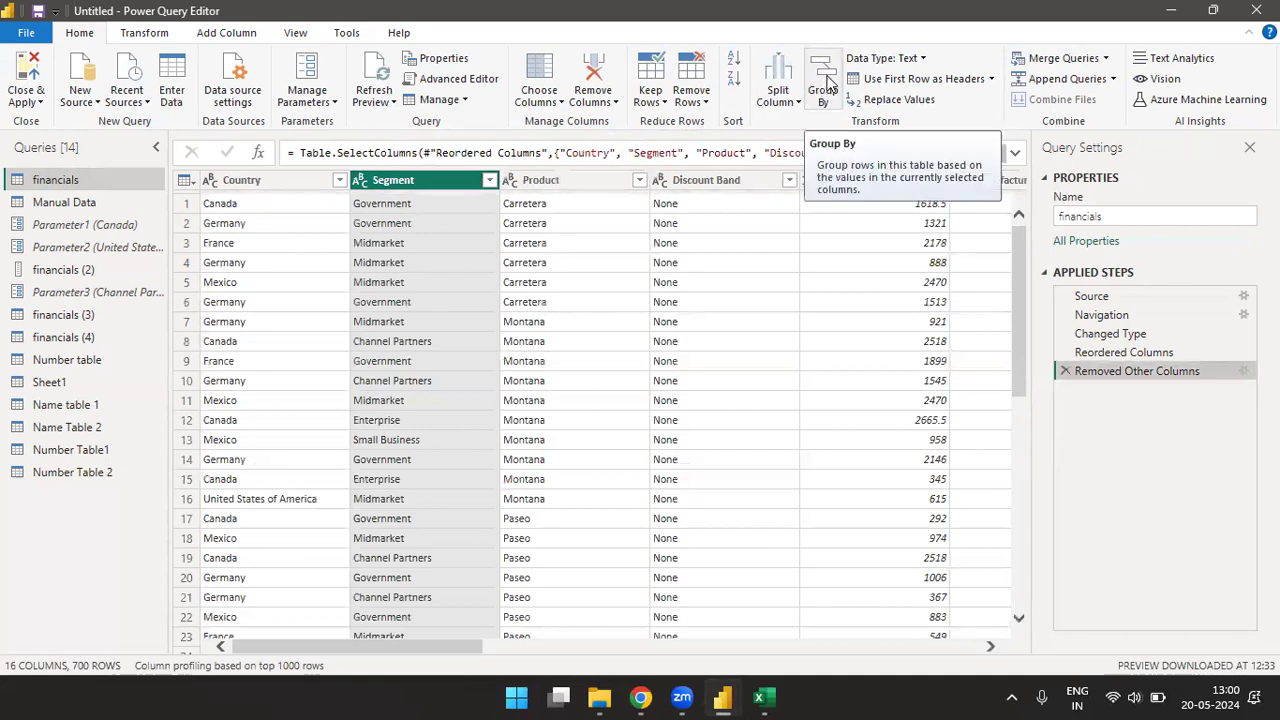
# - Start an advanced Group By on the financials query with Country as the first grouping column
pyautogui.click(826, 86)
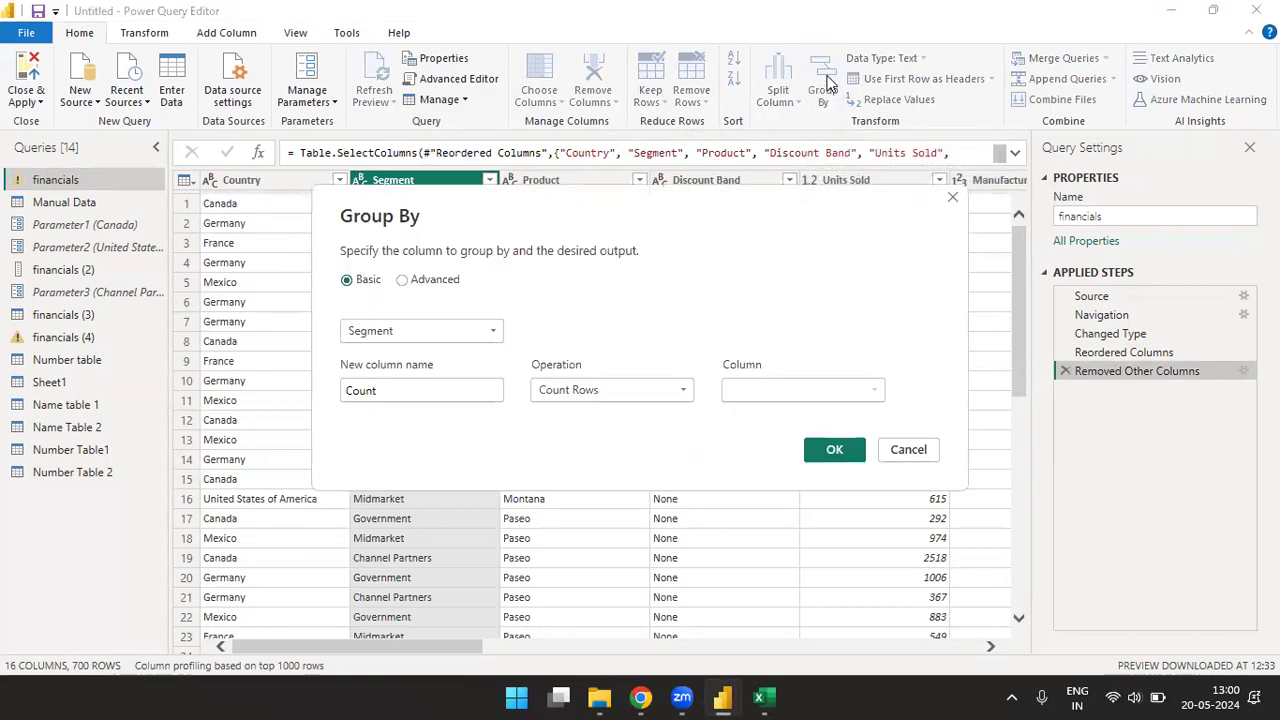
pyautogui.click(406, 280)
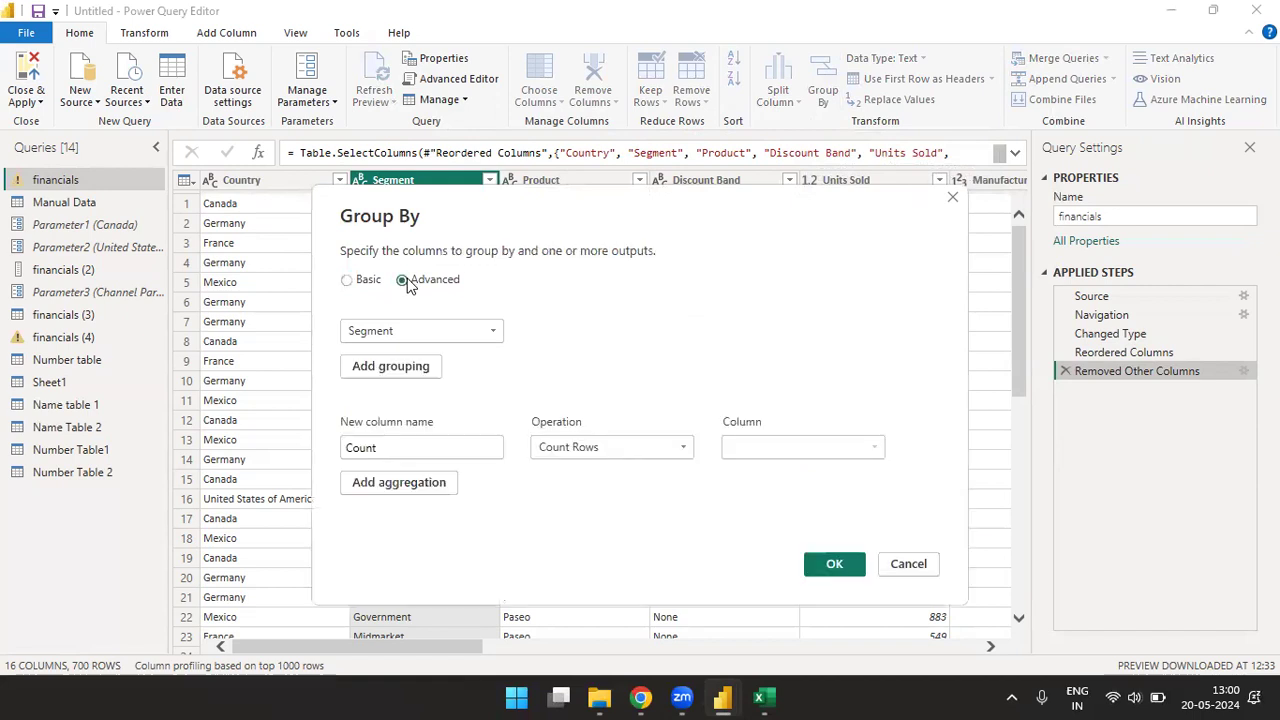
pyautogui.click(489, 336)
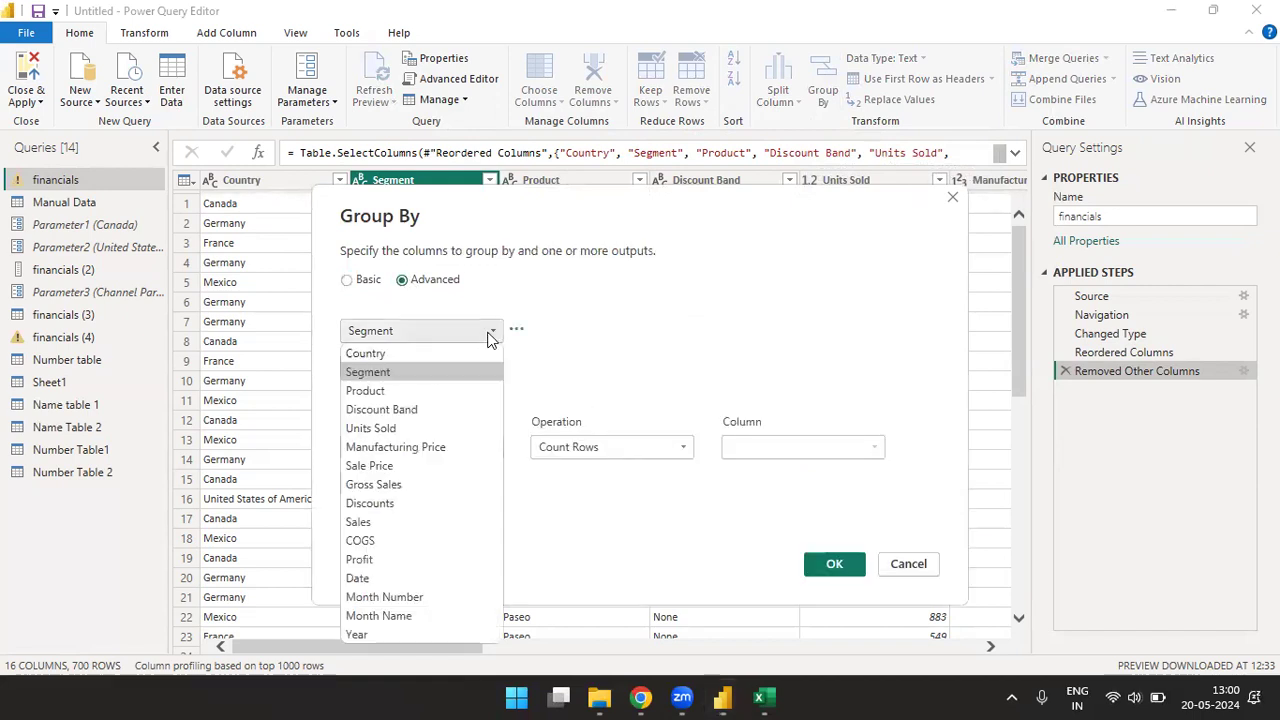
pyautogui.click(385, 355)
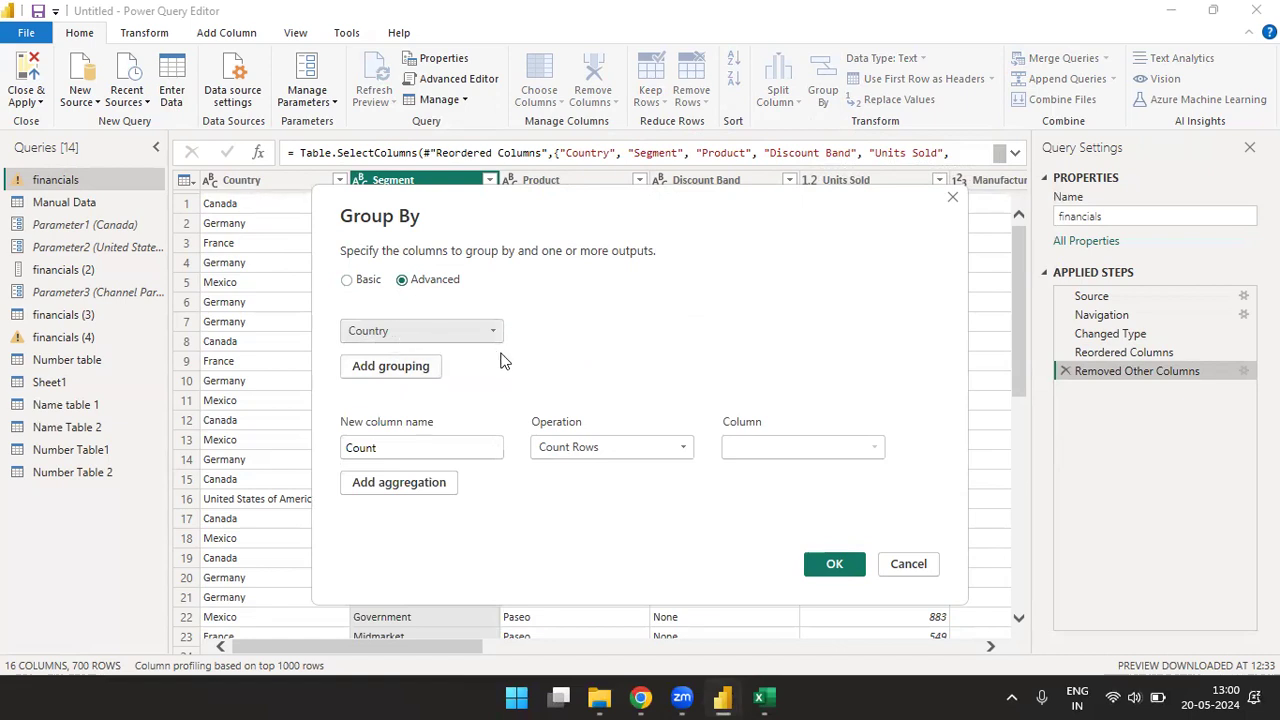
# - Define the aggregation column as Total Sum, using the Sum operation on the Sales column
pyautogui.click(397, 445)
pyautogui.press('BackSpace')
pyautogui.press('BackSpace')
pyautogui.press('BackSpace')
pyautogui.press('BackSpace')
pyautogui.press('BackSpace')
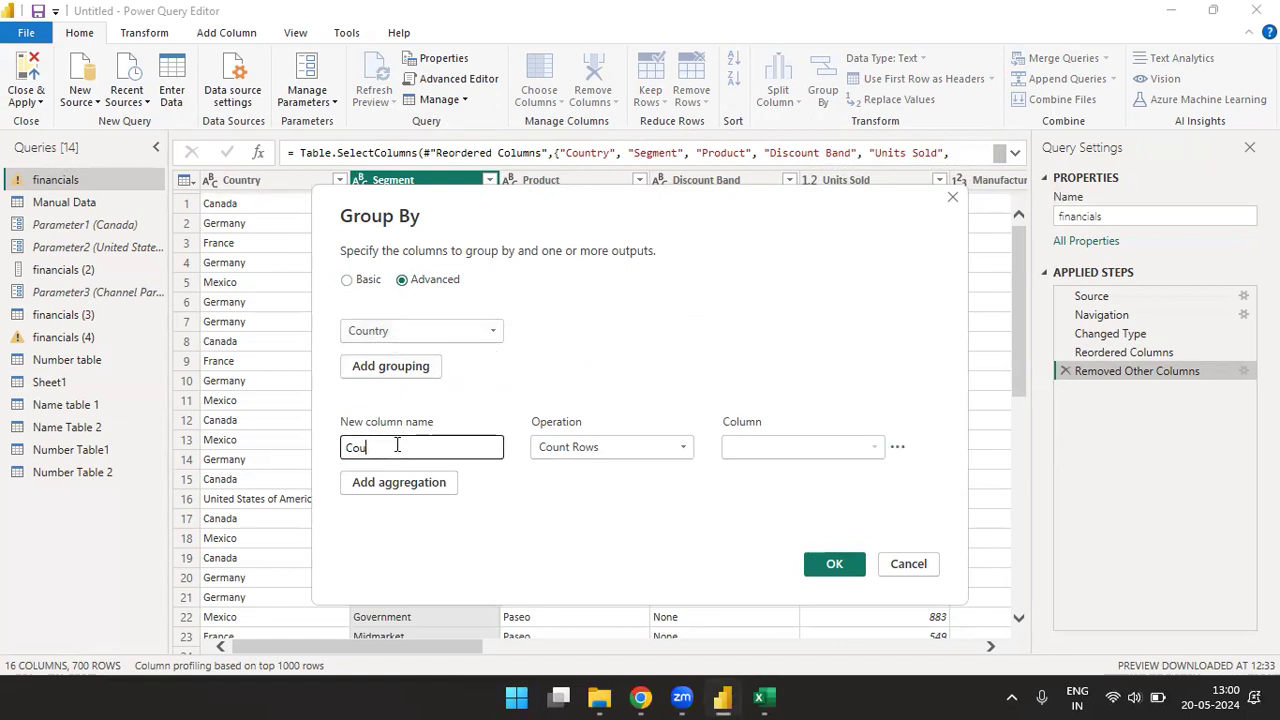
pyautogui.write('Total Sum')
pyautogui.click(645, 447)
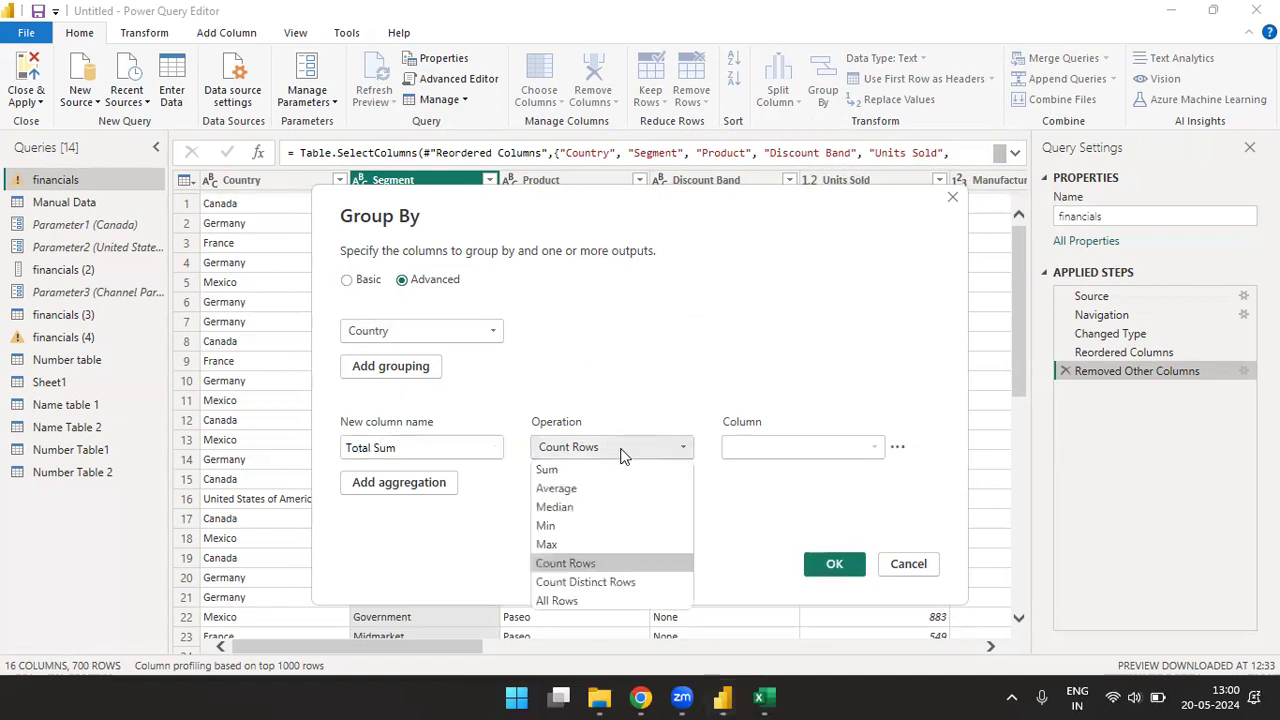
pyautogui.click(576, 470)
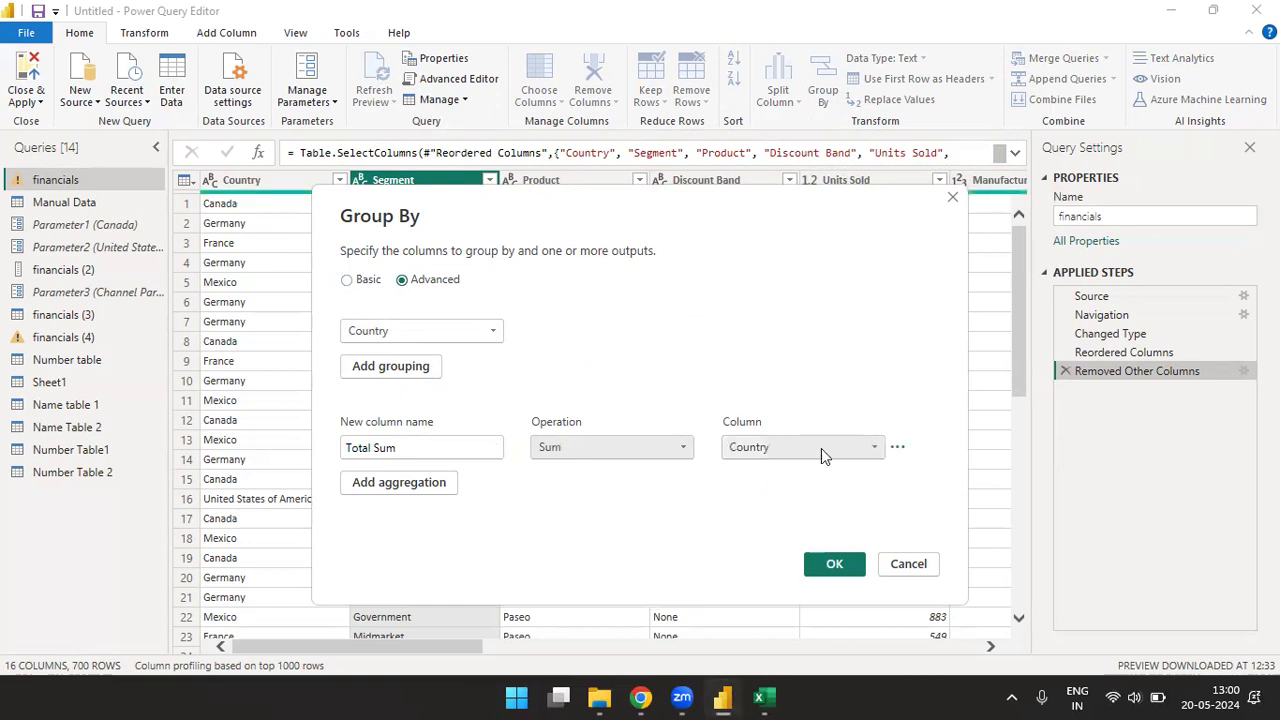
pyautogui.click(877, 450)
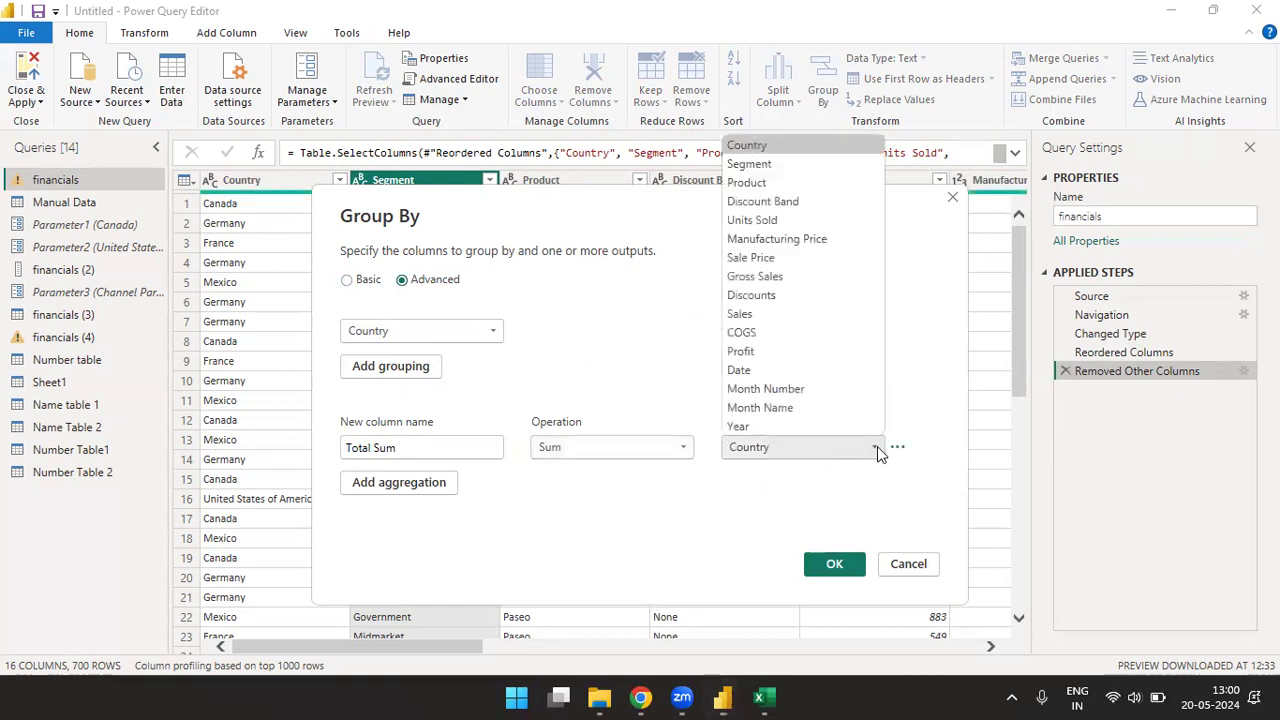
pyautogui.click(755, 318)
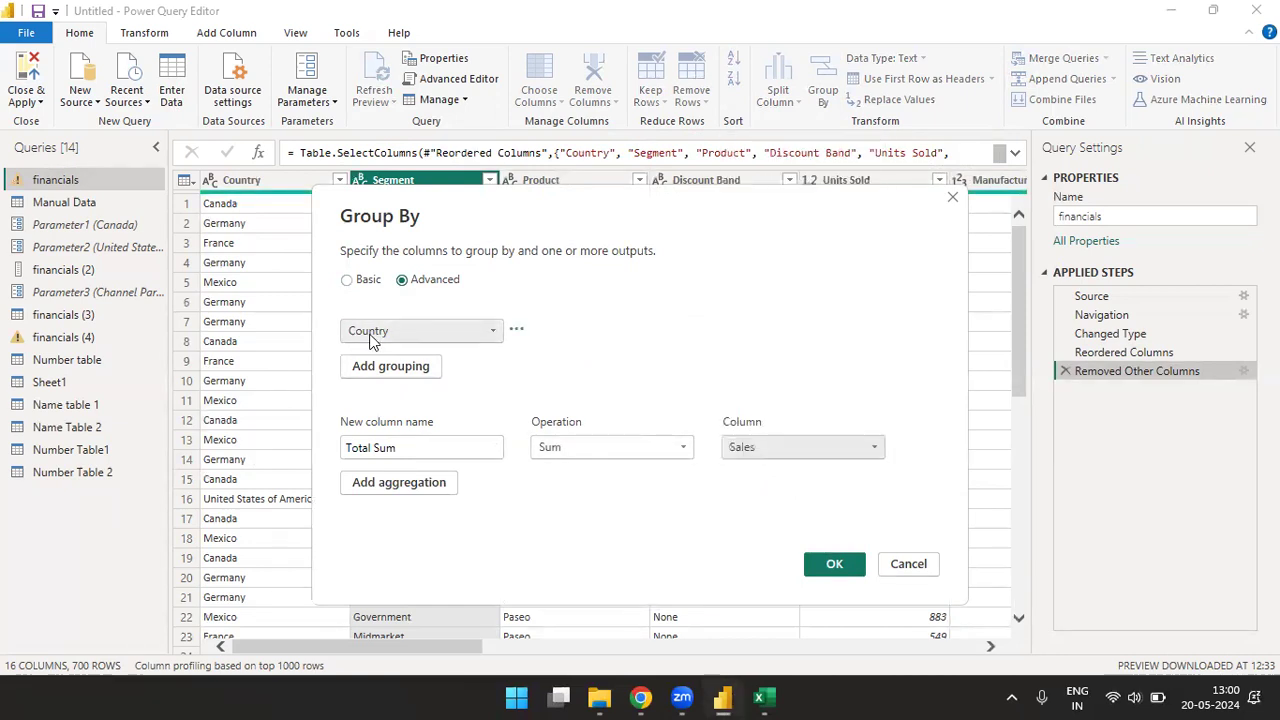
# - Add Segment as a second grouping column below Country
pyautogui.click(390, 366)
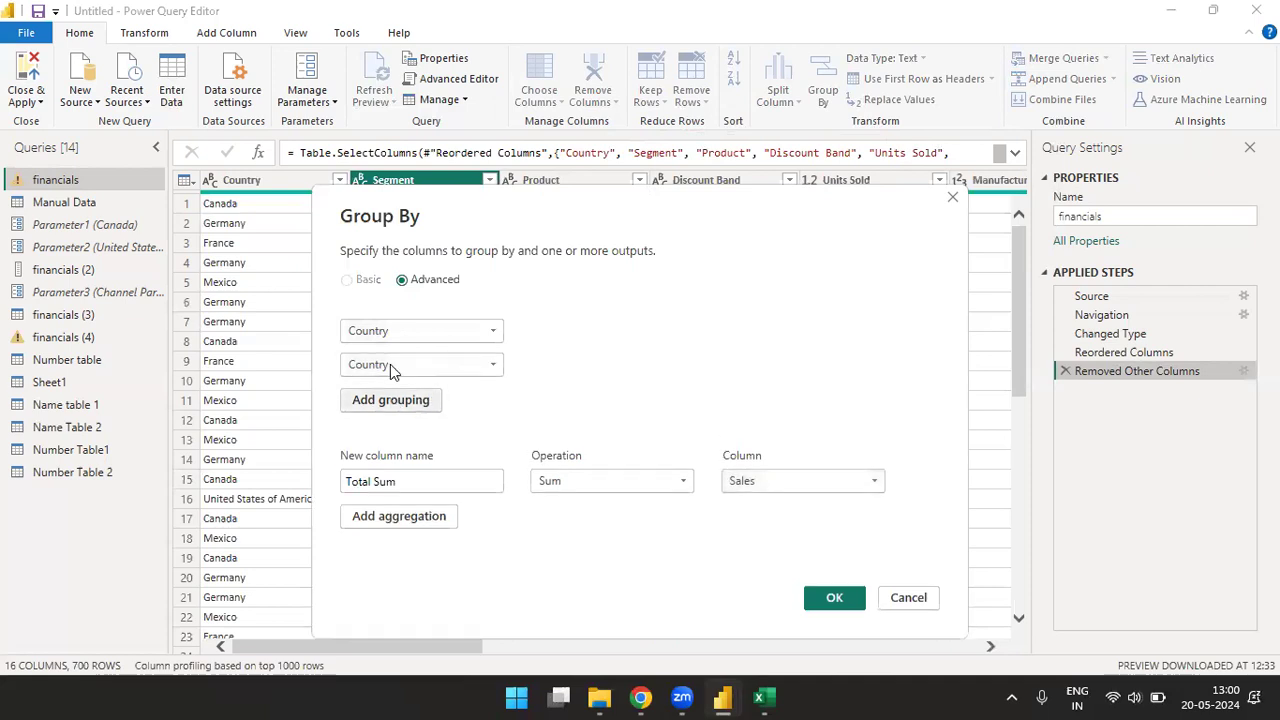
pyautogui.click(491, 366)
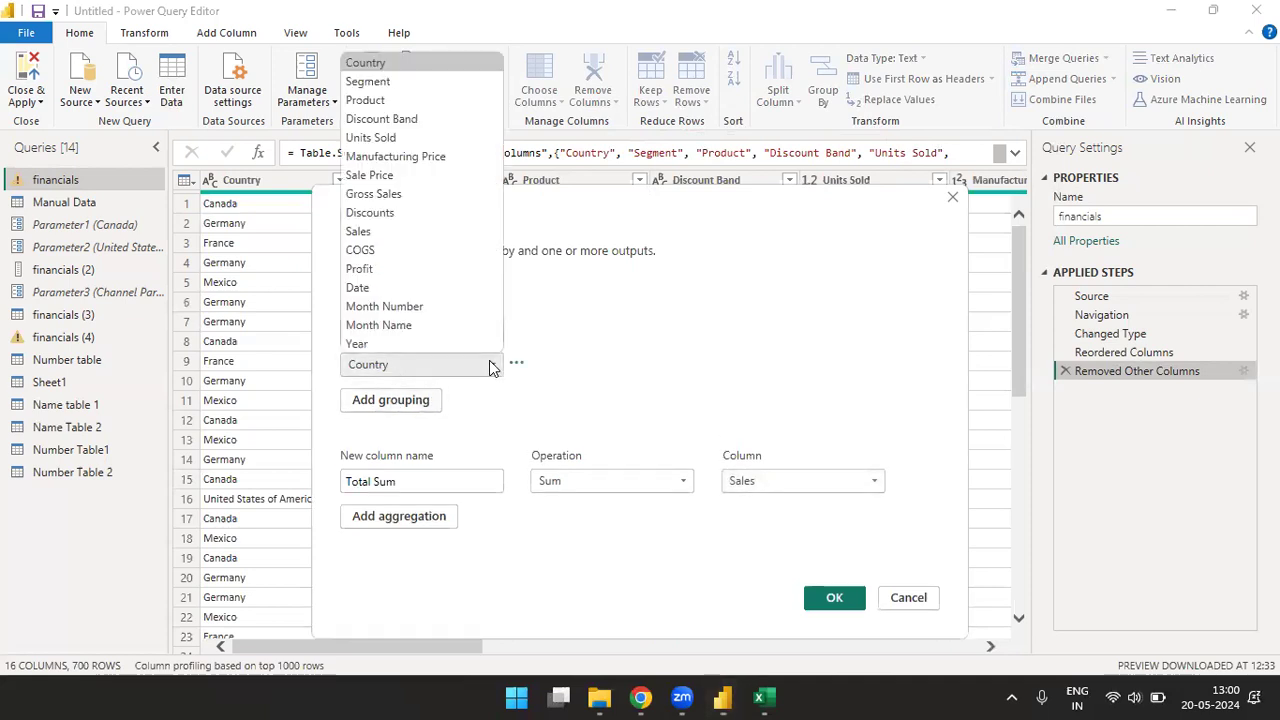
pyautogui.click(372, 81)
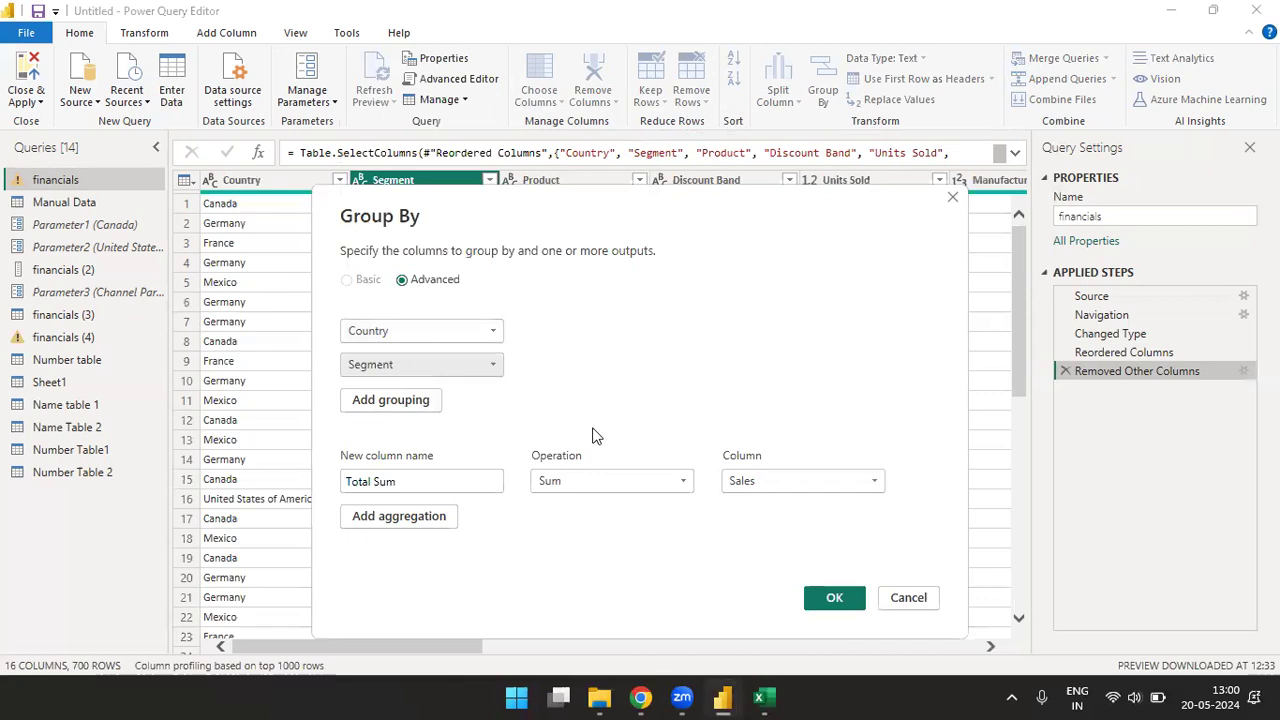
# - Add a second aggregation named Total Count with the Count Rows operation, and apply the grouping
pyautogui.click(430, 517)
pyautogui.click(390, 520)
pyautogui.write('Total')
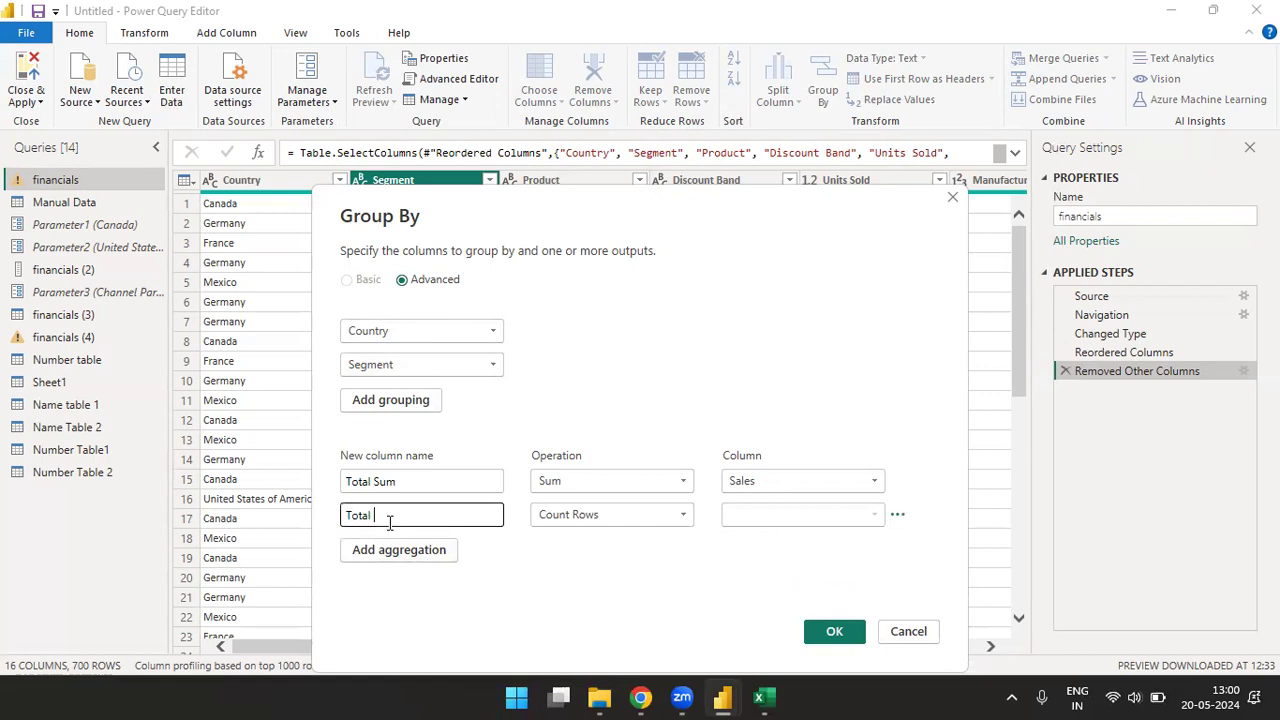
pyautogui.write(' Count')
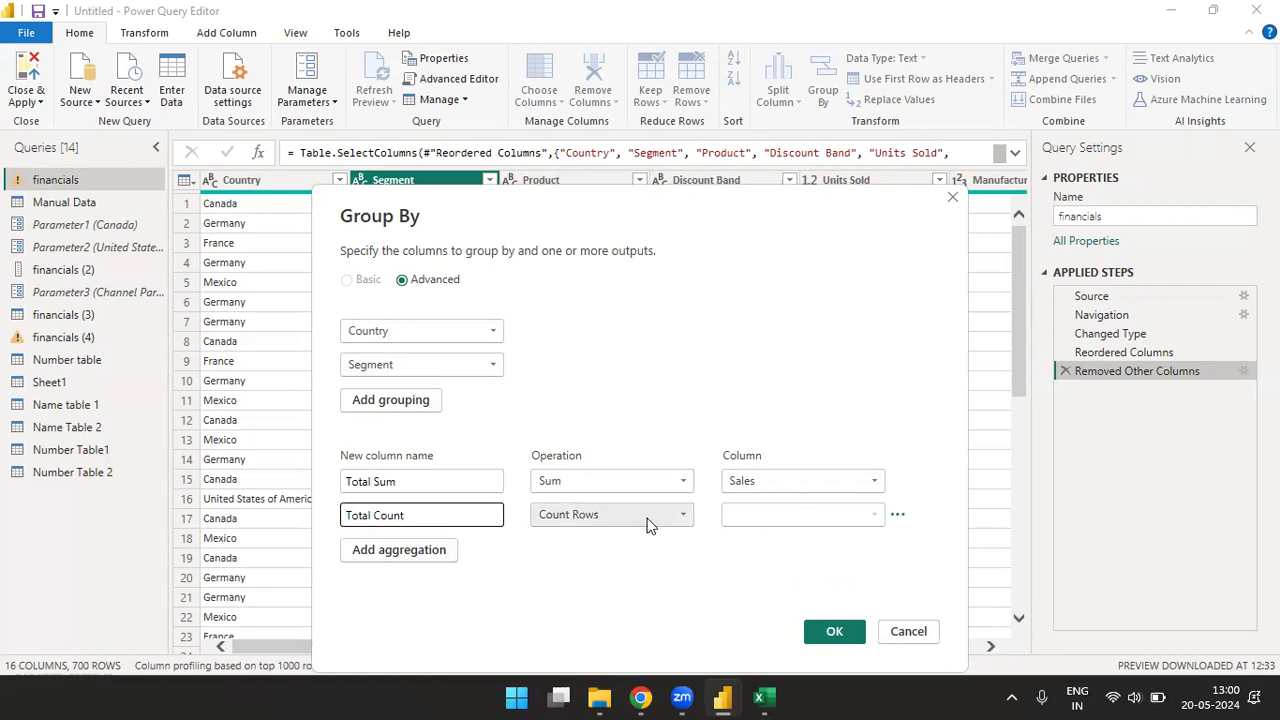
pyautogui.click(676, 516)
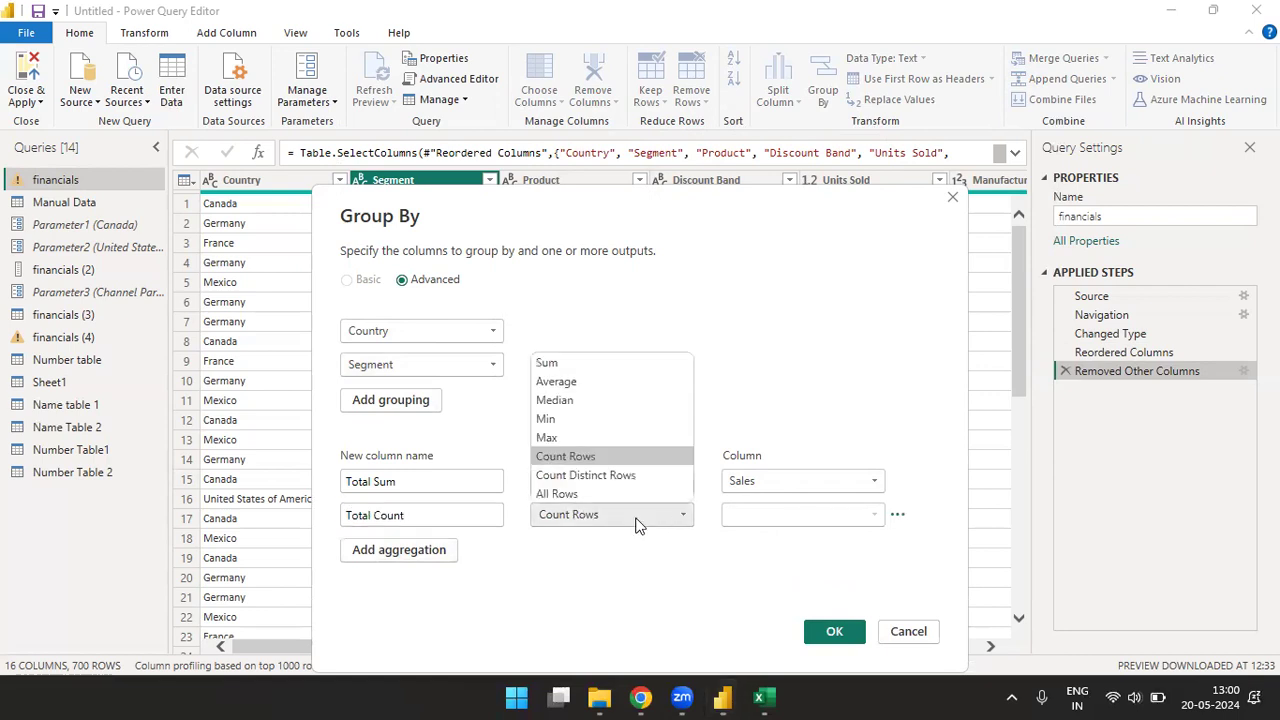
pyautogui.click(583, 459)
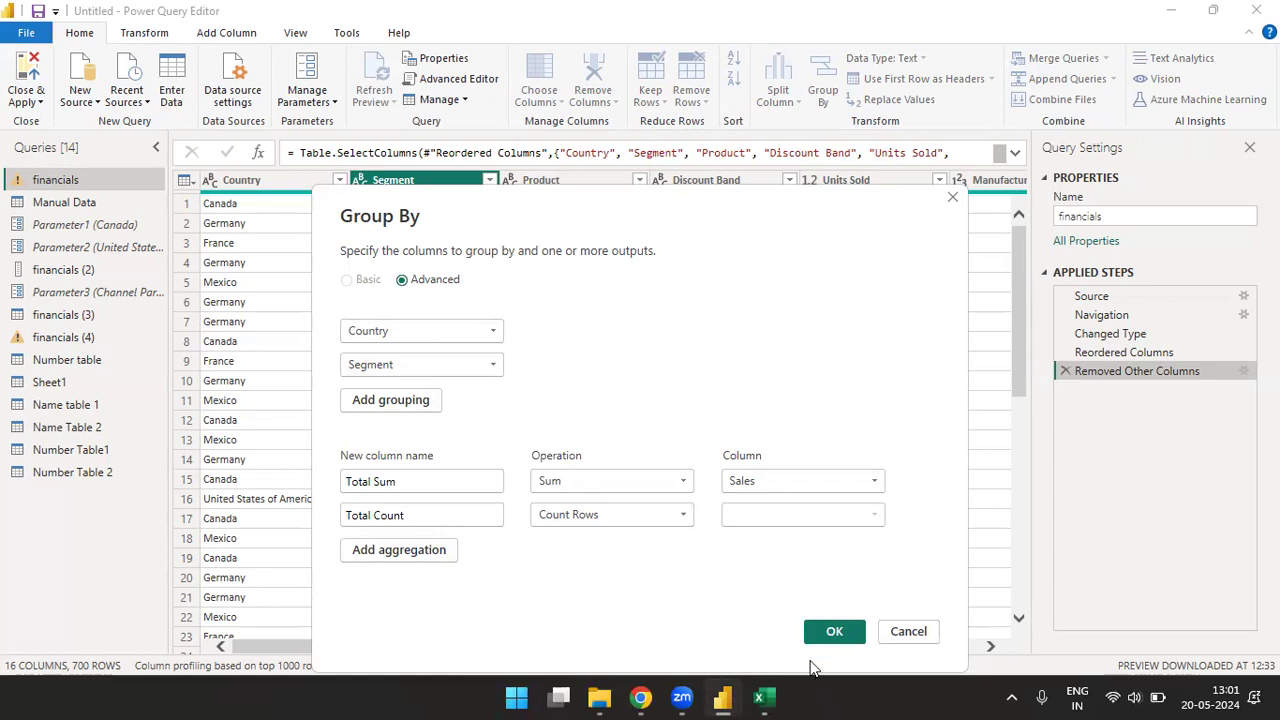
pyautogui.click(830, 632)
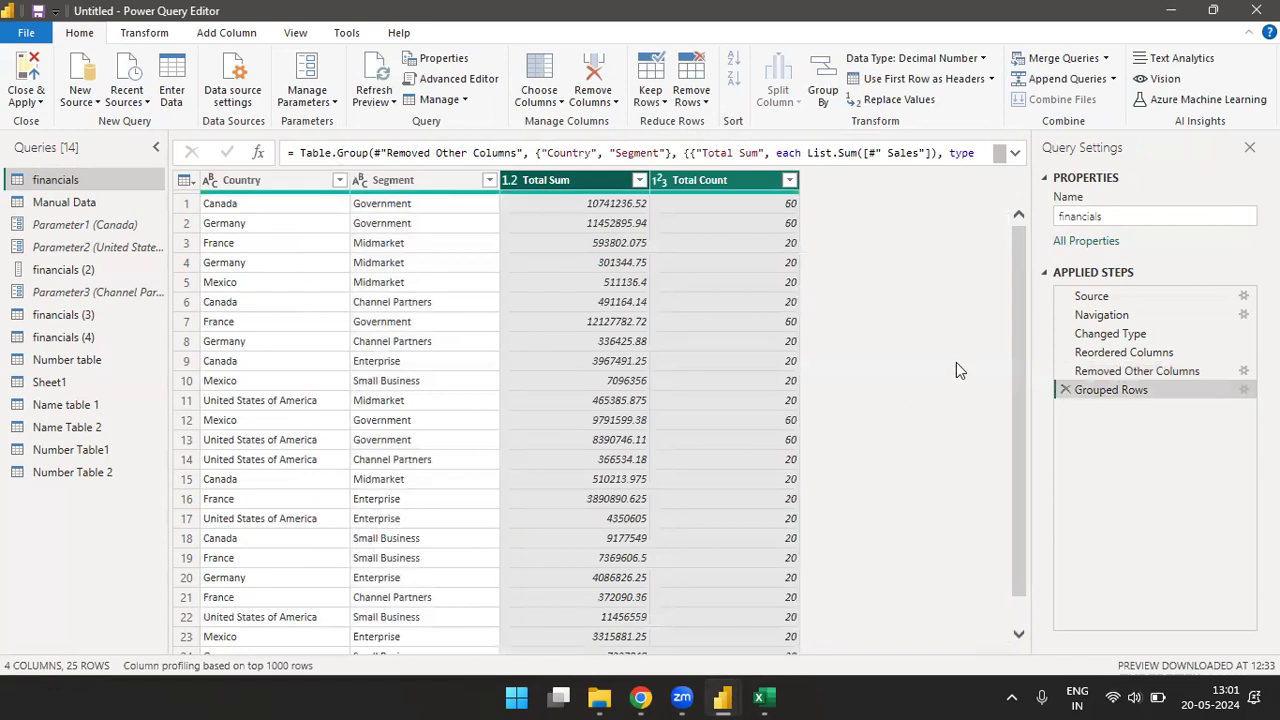
# - Sort the grouped financials table by the Country column in ascending order and look through the rows
pyautogui.moveTo(1024, 304); pyautogui.dragTo(1030, 249)
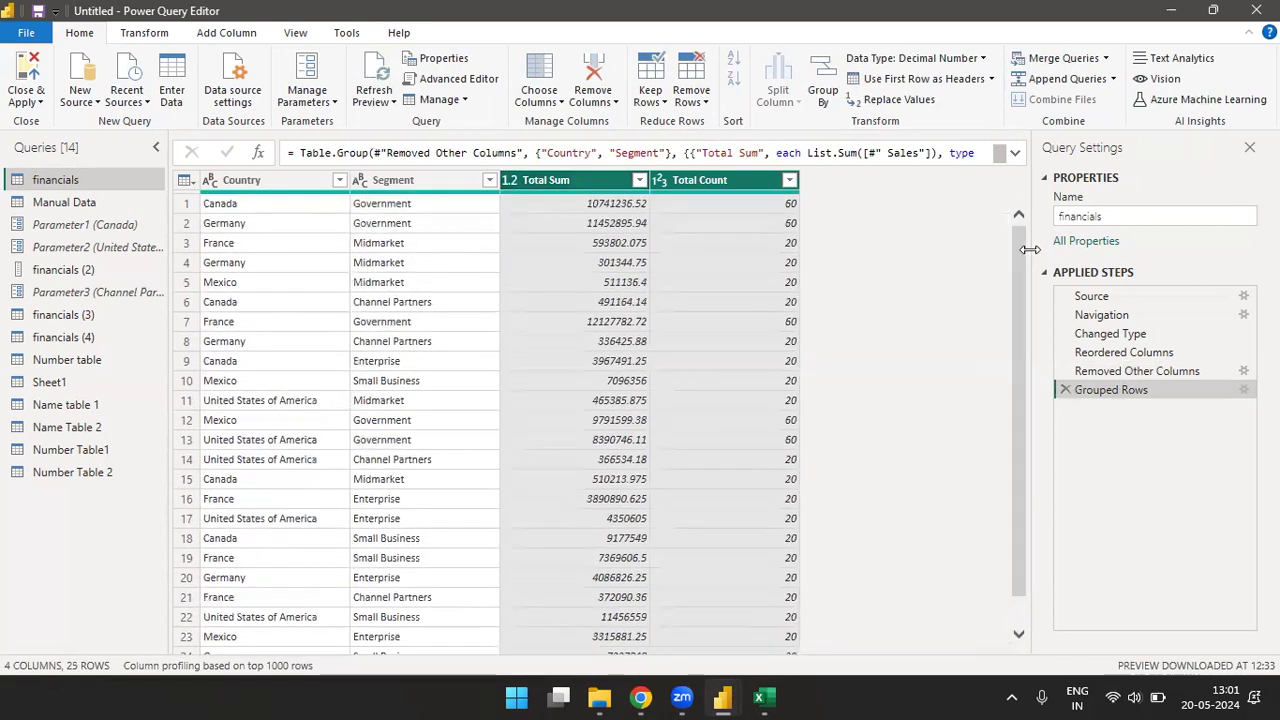
pyautogui.click(305, 178)
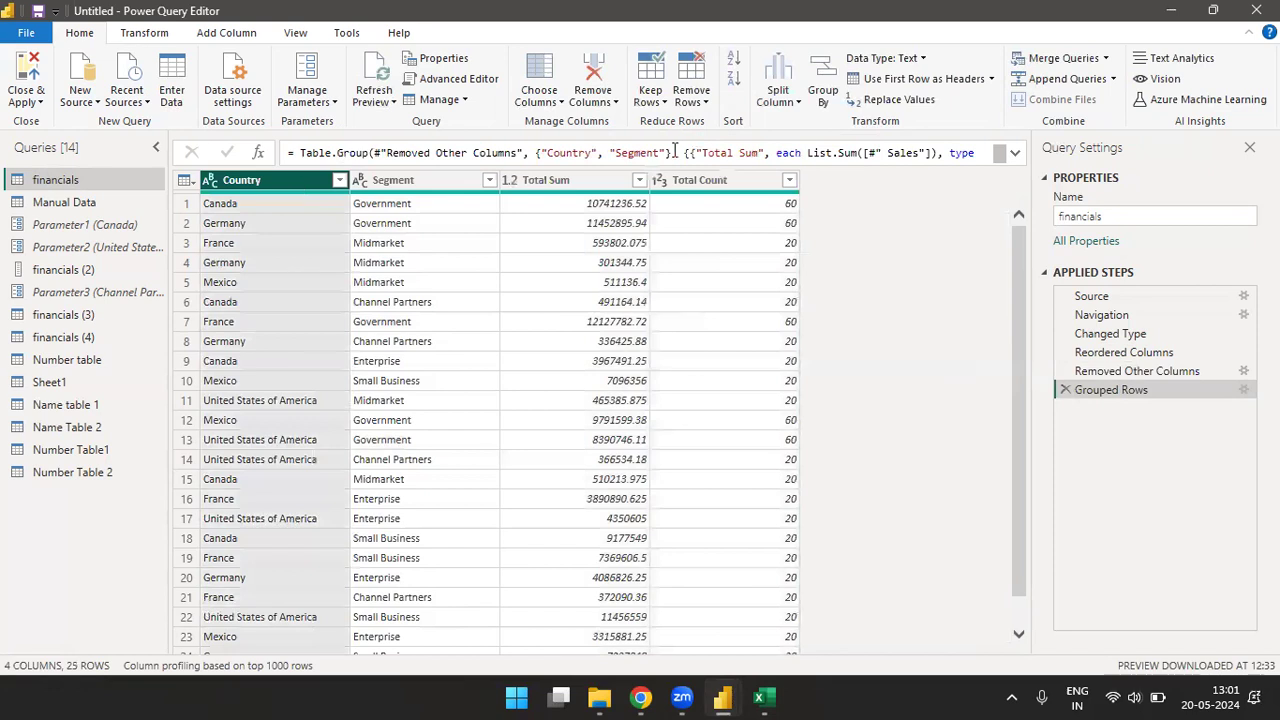
pyautogui.click(734, 60)
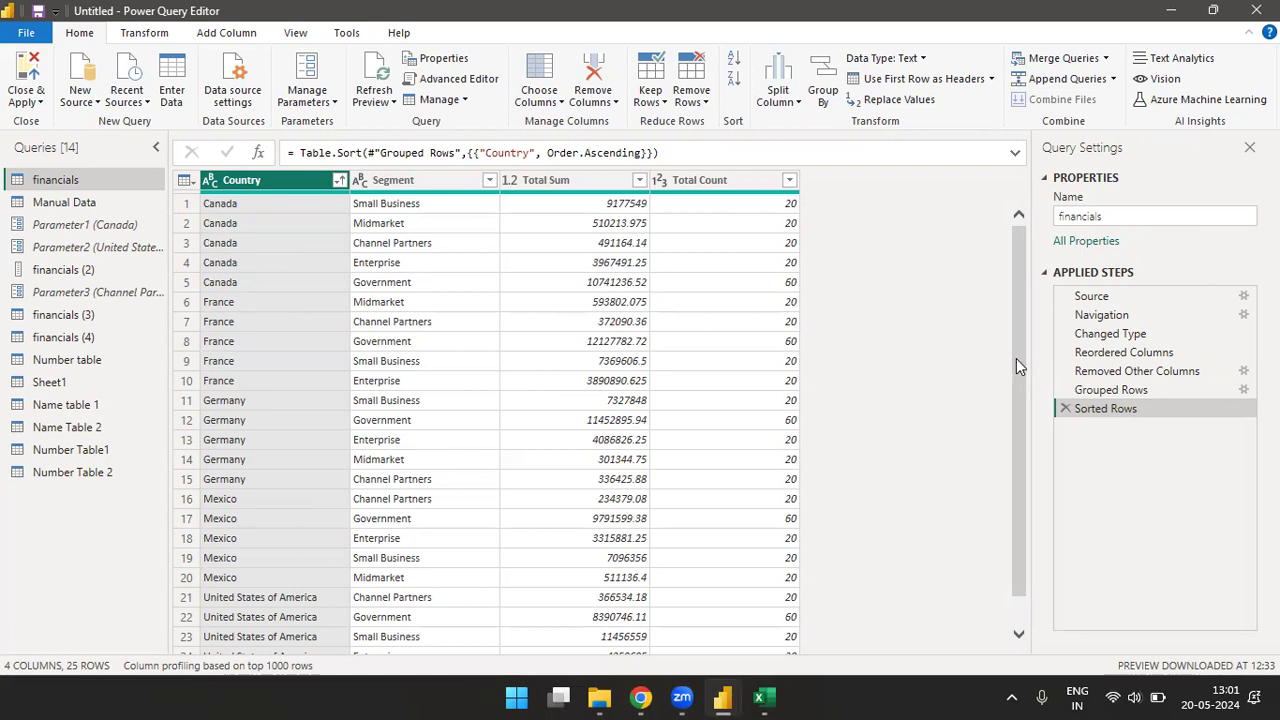
pyautogui.scroll(-2, 1016, 358)
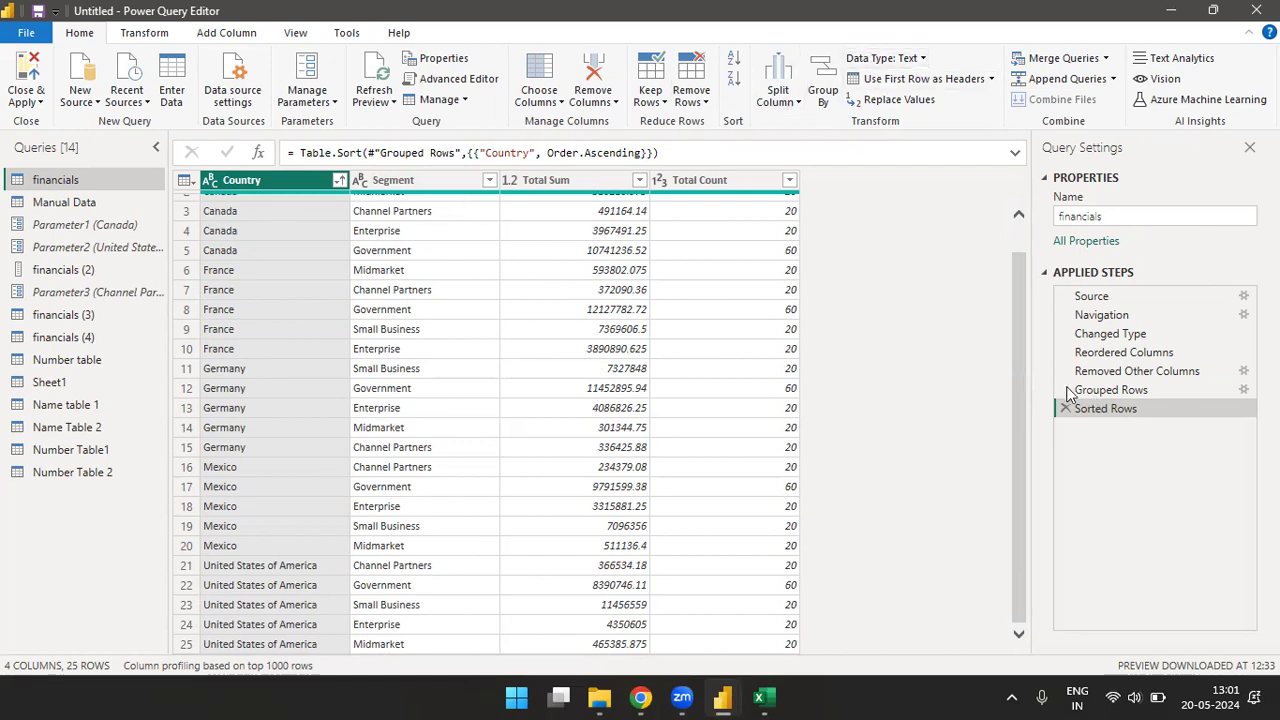
pyautogui.scroll(1, 1018, 330)
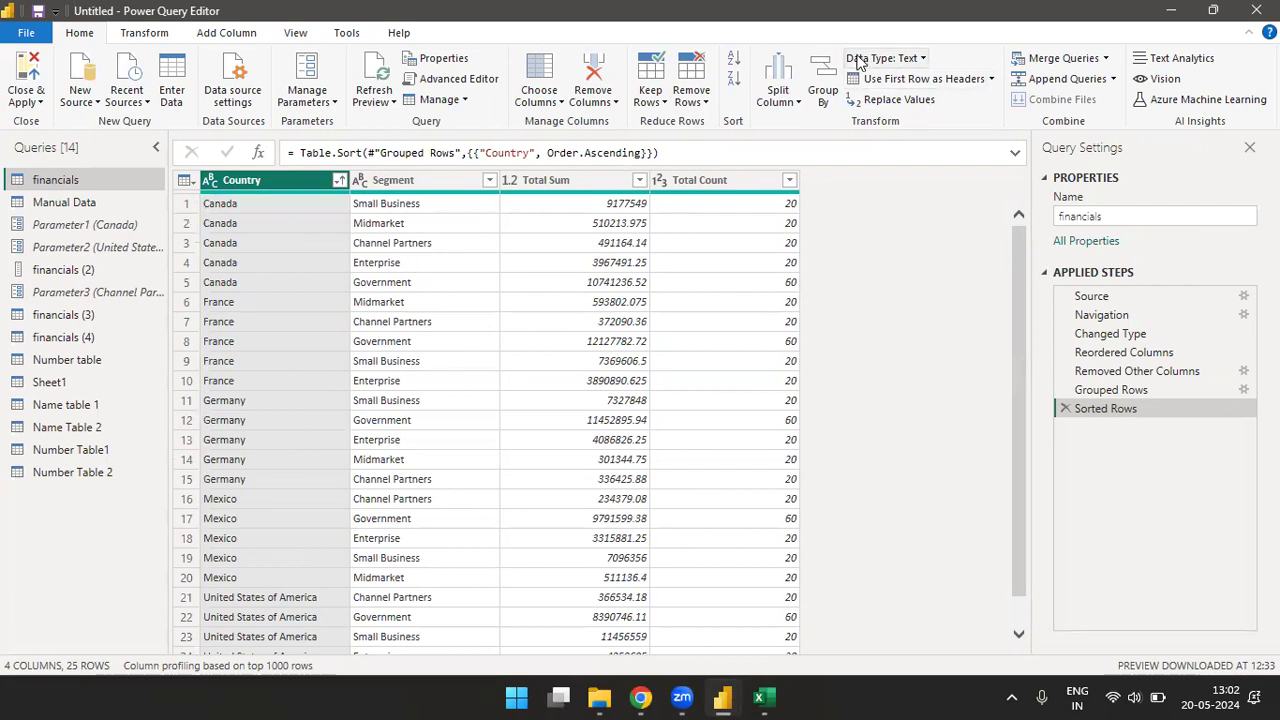
# - Change the data type of the Total Count column to Text
pyautogui.click(925, 62)
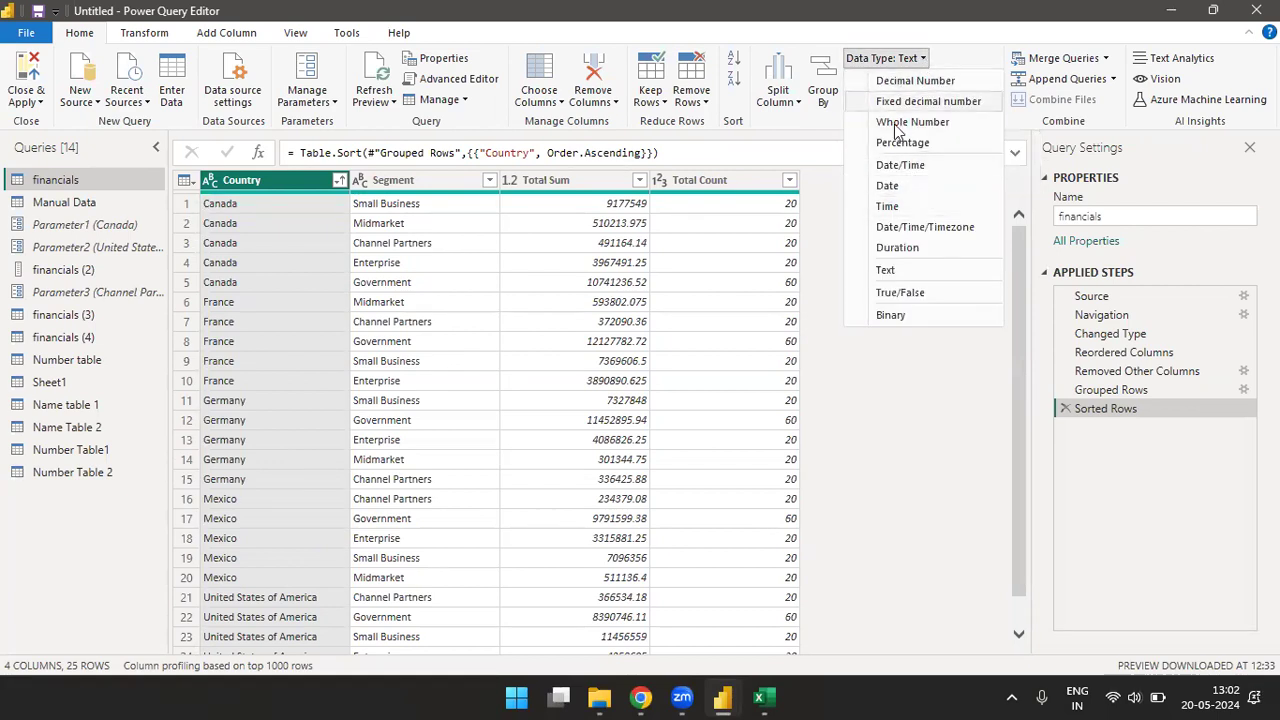
pyautogui.click(743, 191)
pyautogui.click(743, 183)
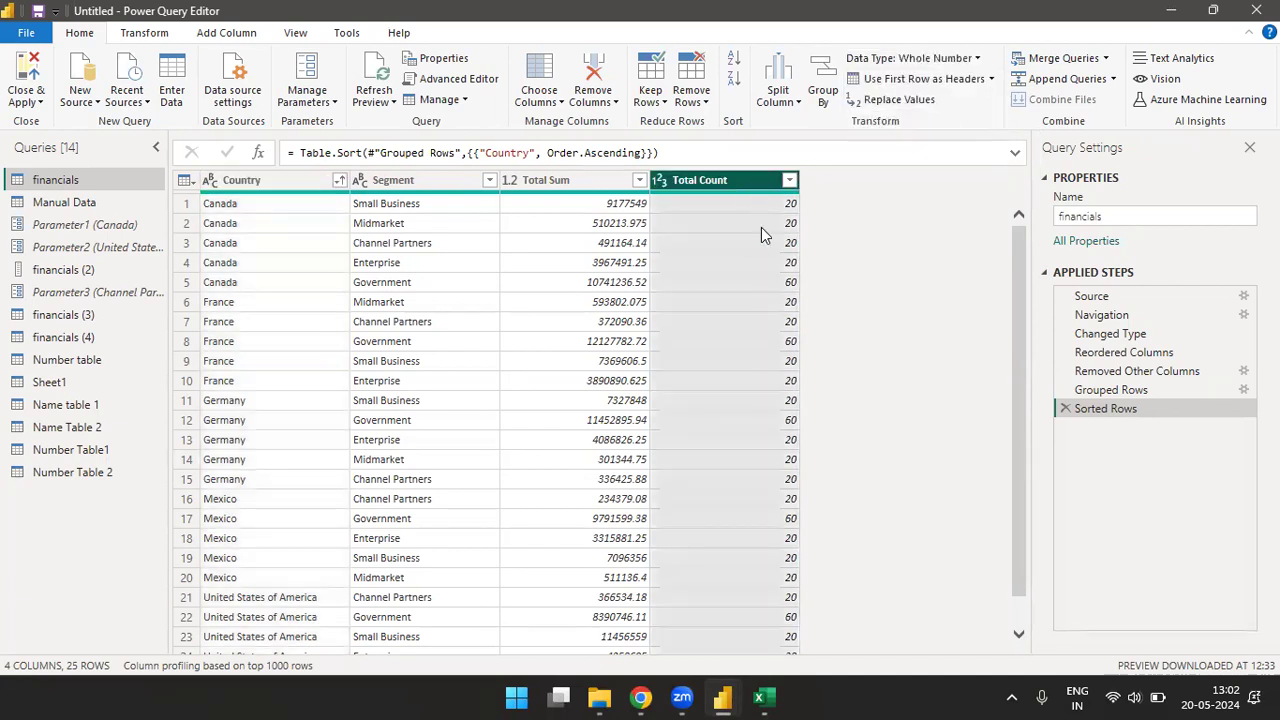
pyautogui.click(977, 59)
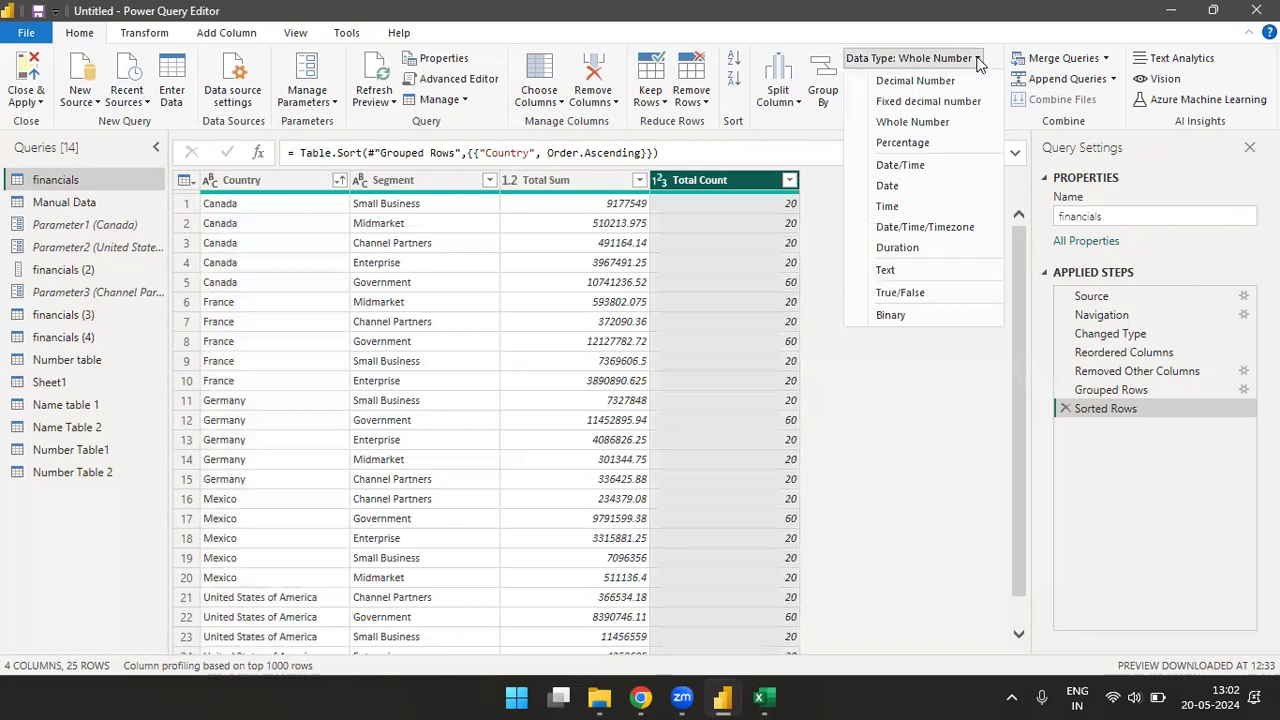
pyautogui.click(886, 271)
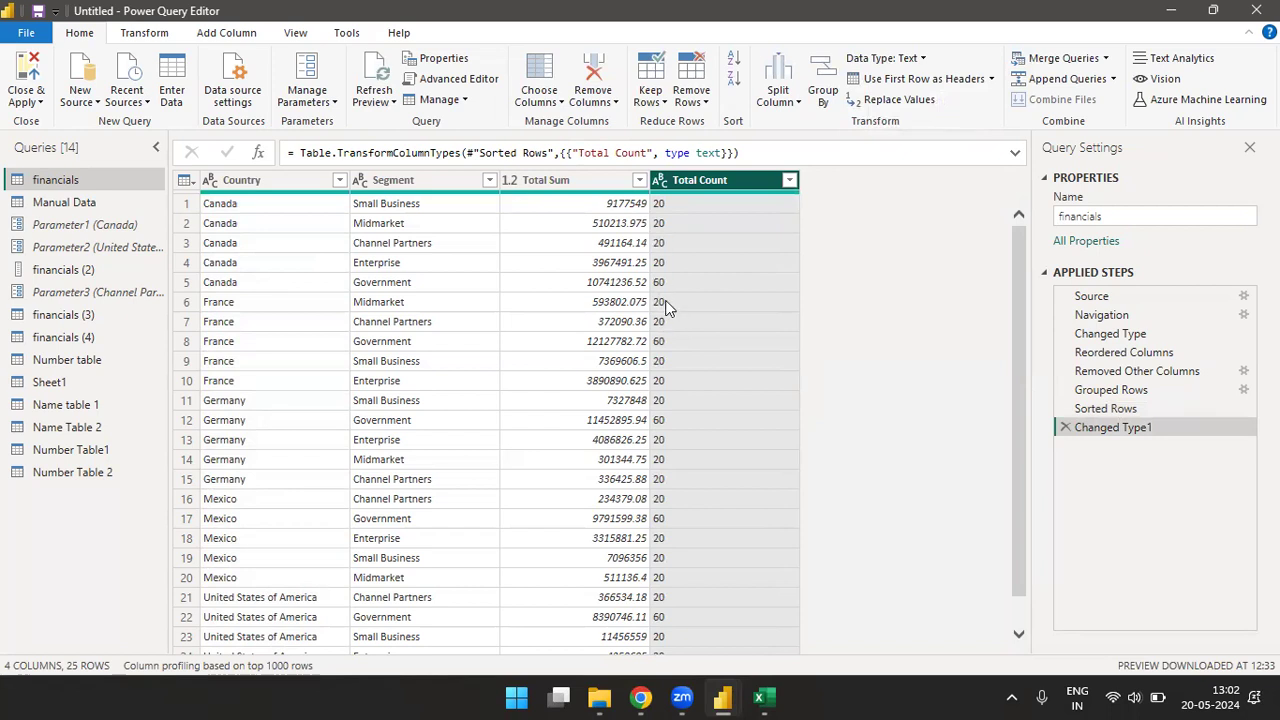
pyautogui.click(925, 60)
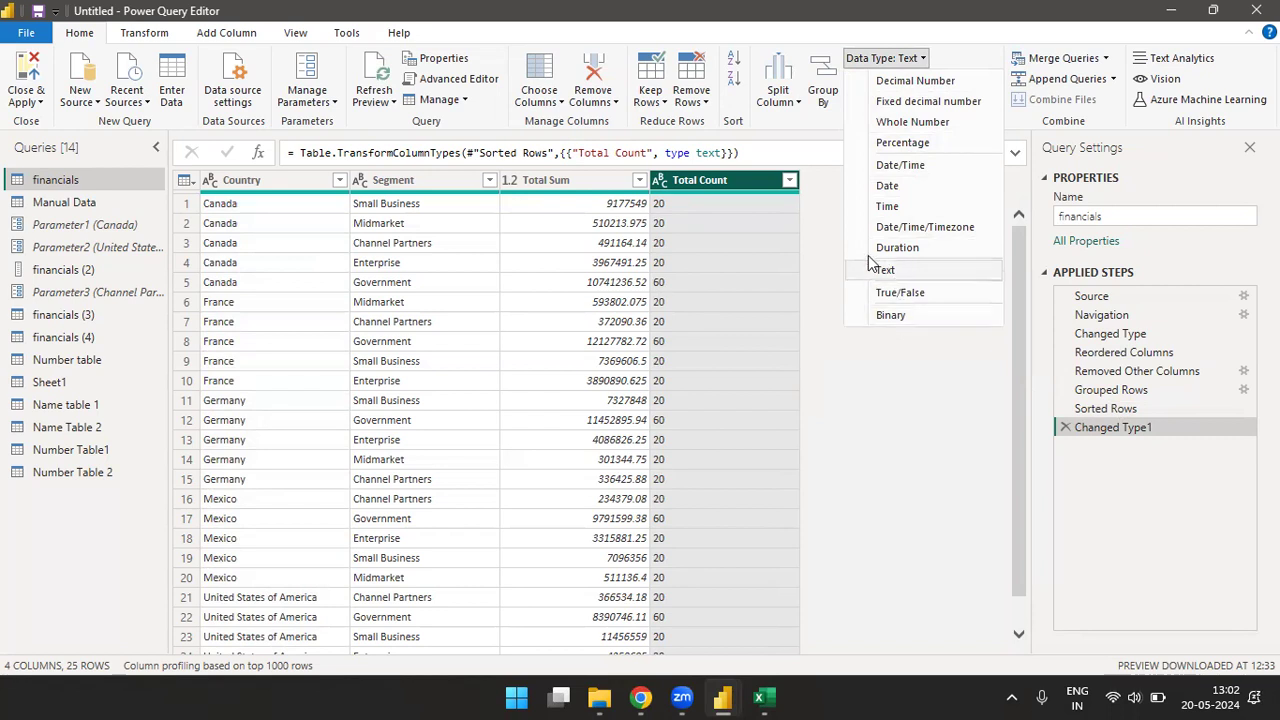
pyautogui.click(820, 208)
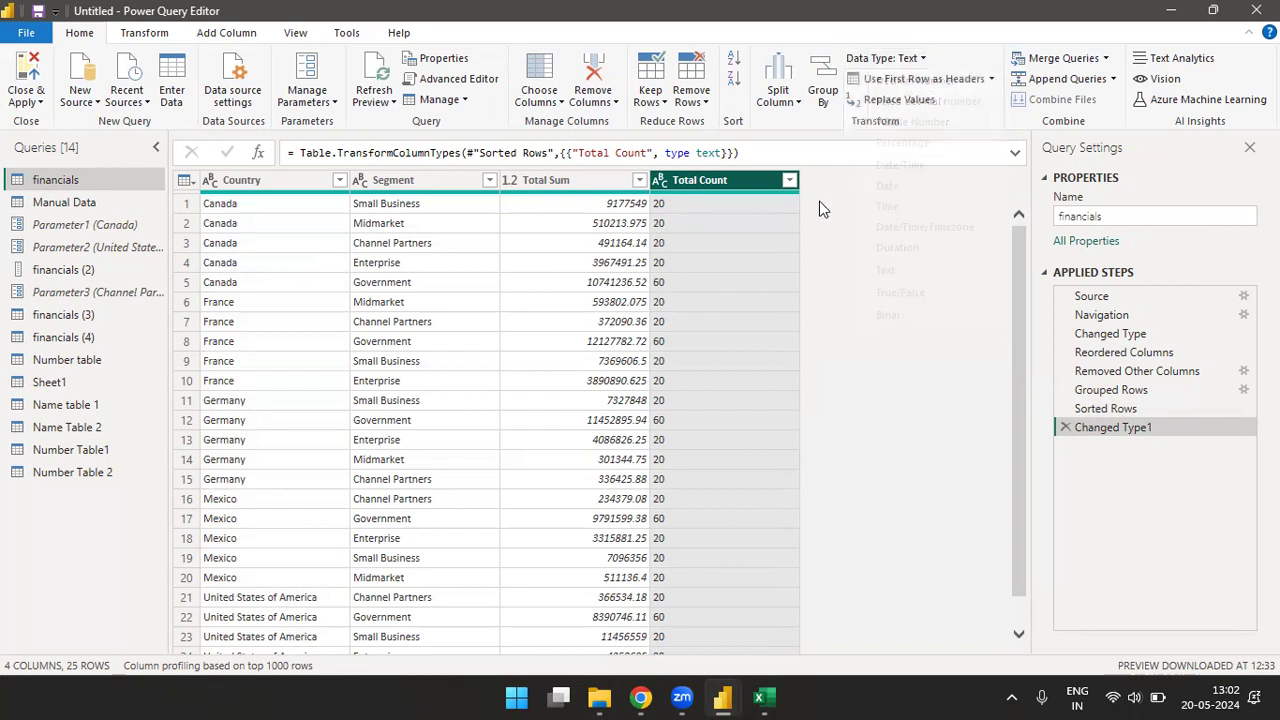
pyautogui.click(991, 79)
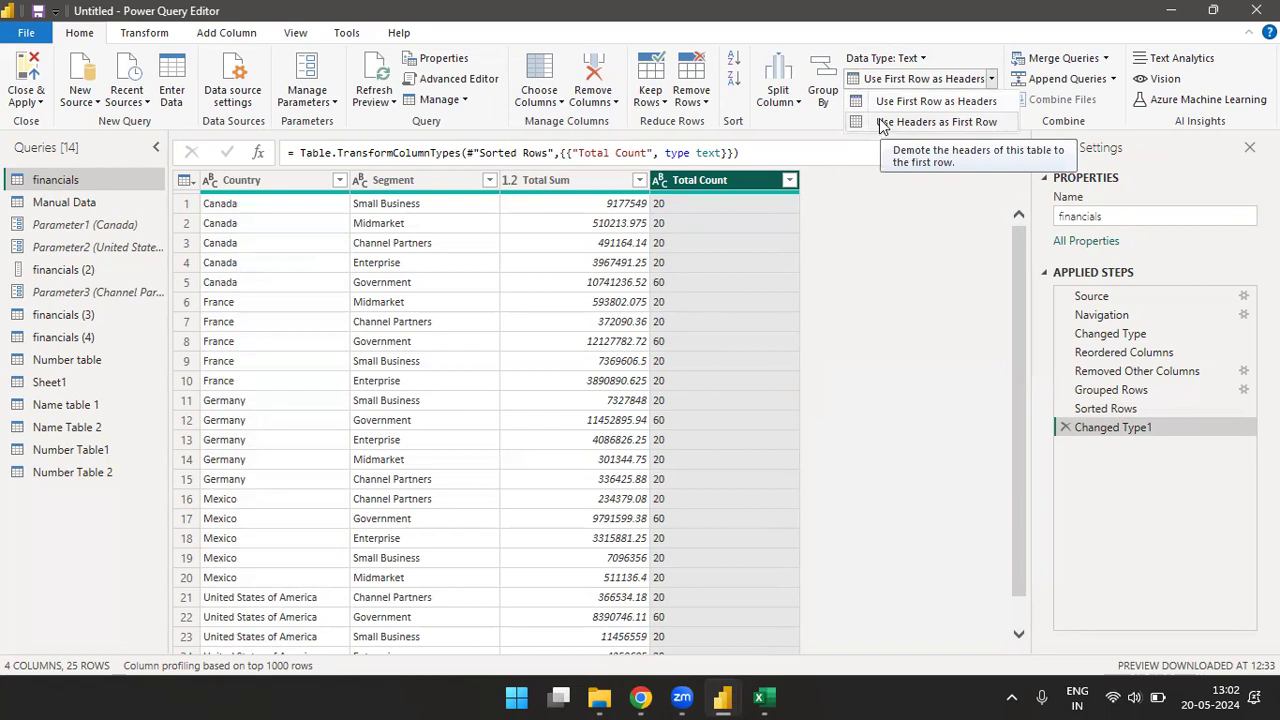
pyautogui.click(960, 53)
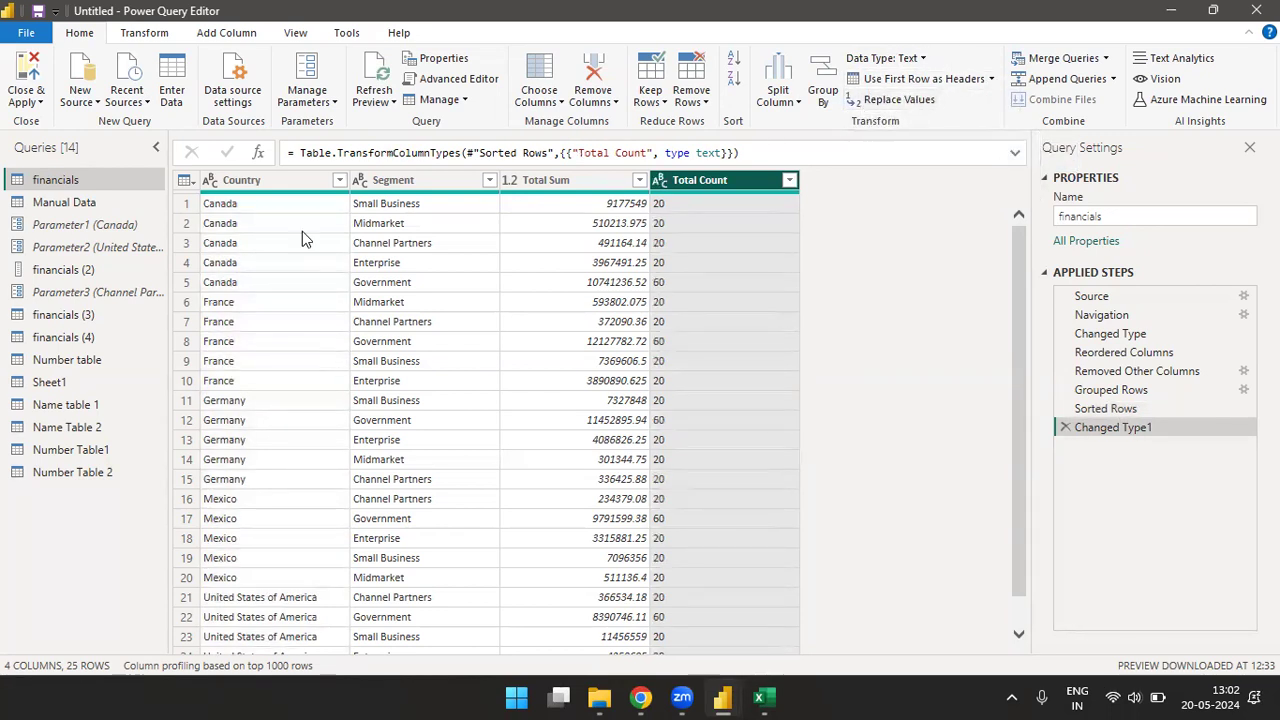
# - Try to replace the lowercase value canada with India in the Country column and check the column's distinct values
pyautogui.click(298, 182)
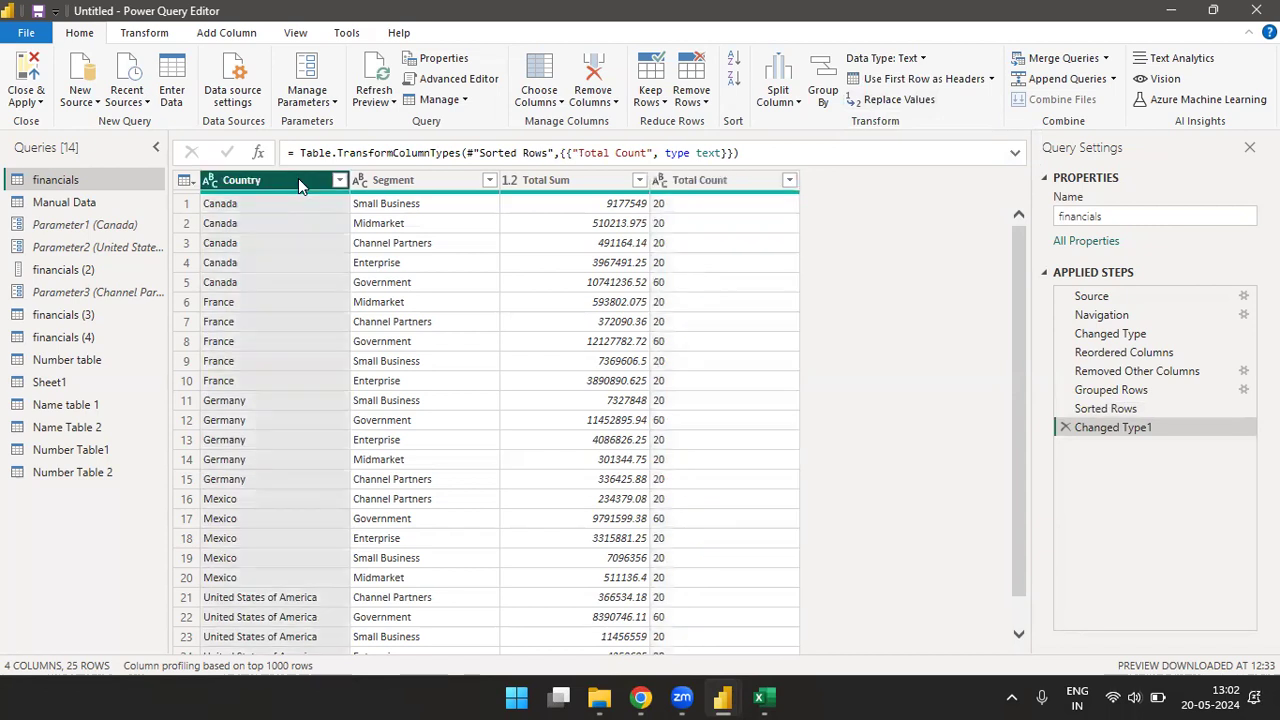
pyautogui.click(900, 100)
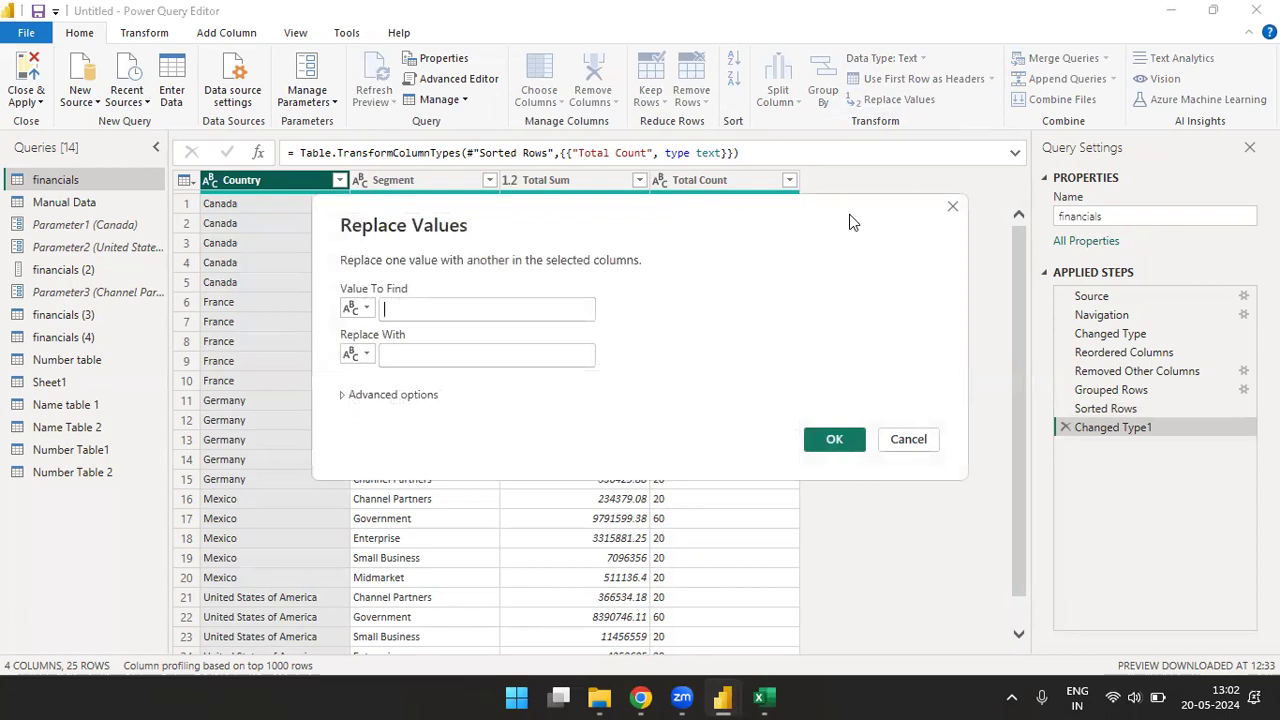
pyautogui.write('canada')
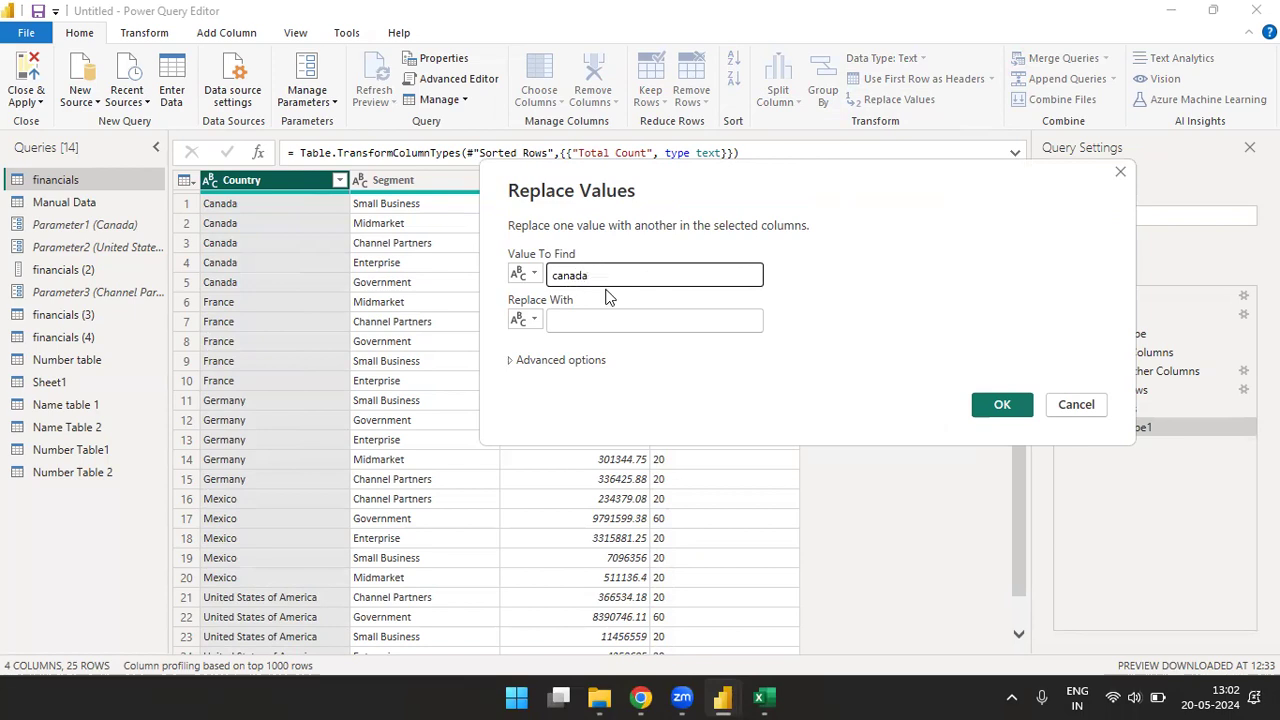
pyautogui.click(614, 323)
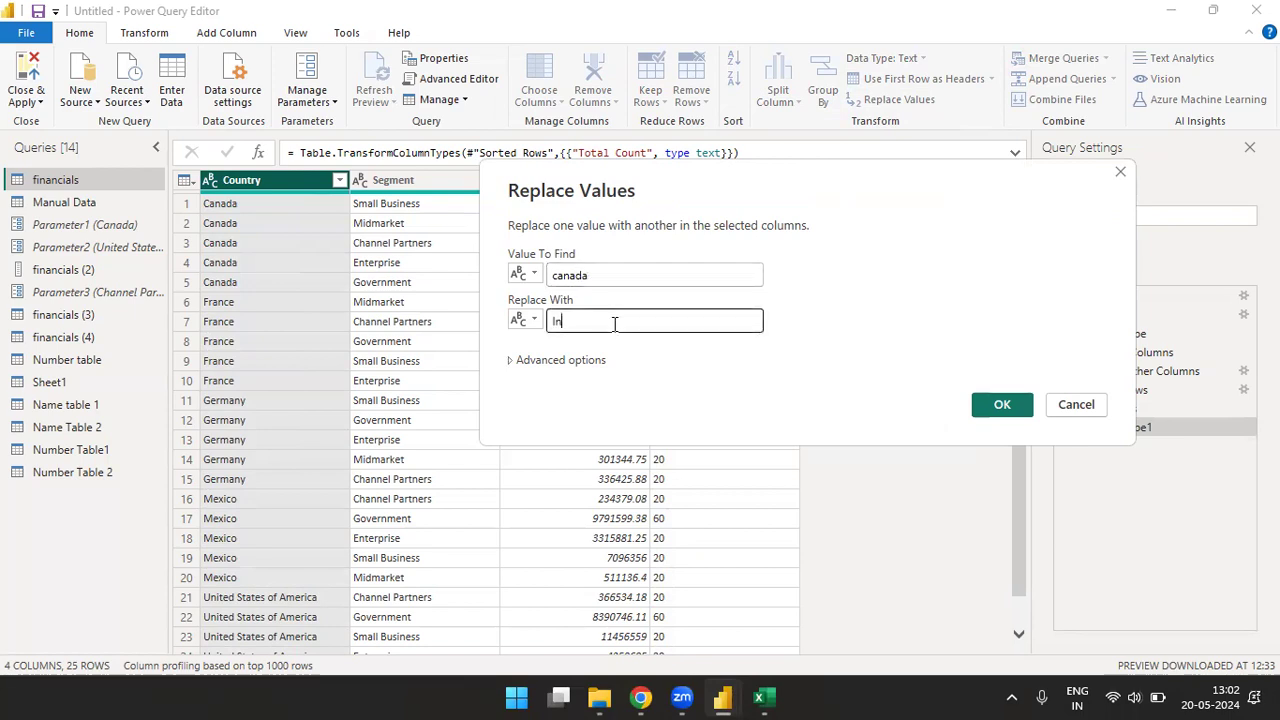
pyautogui.click(1002, 404)
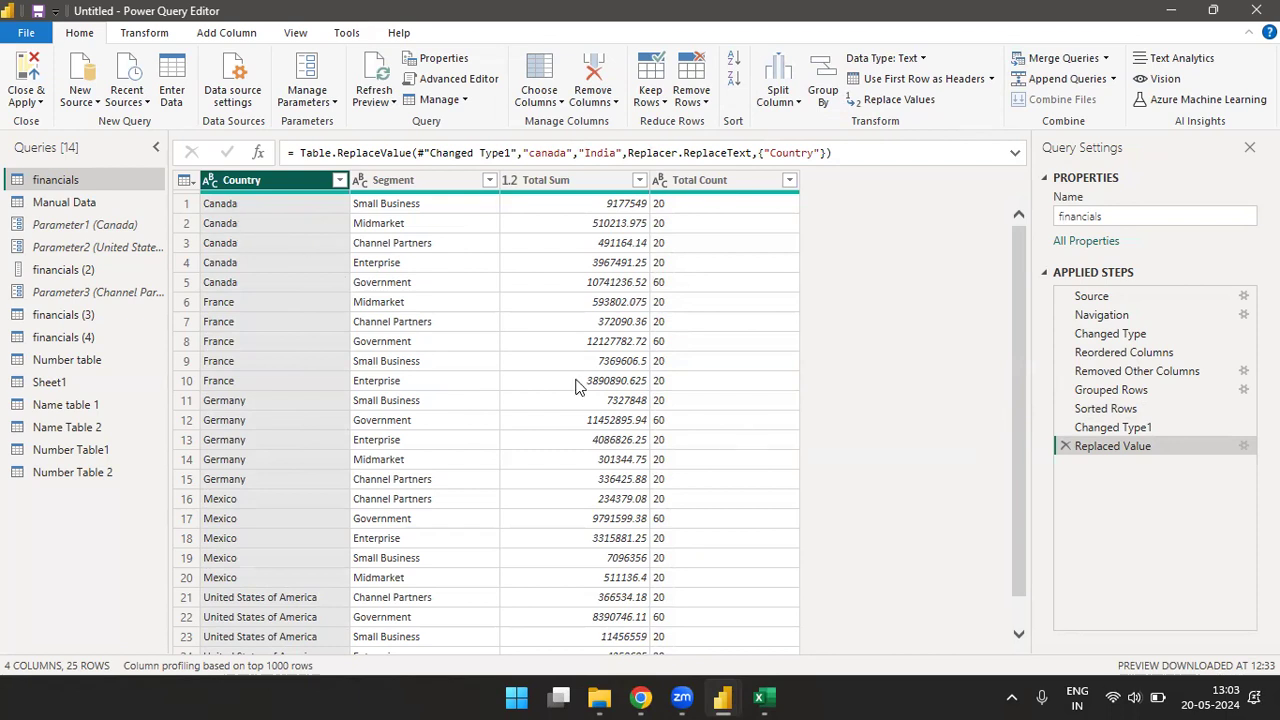
pyautogui.click(341, 180)
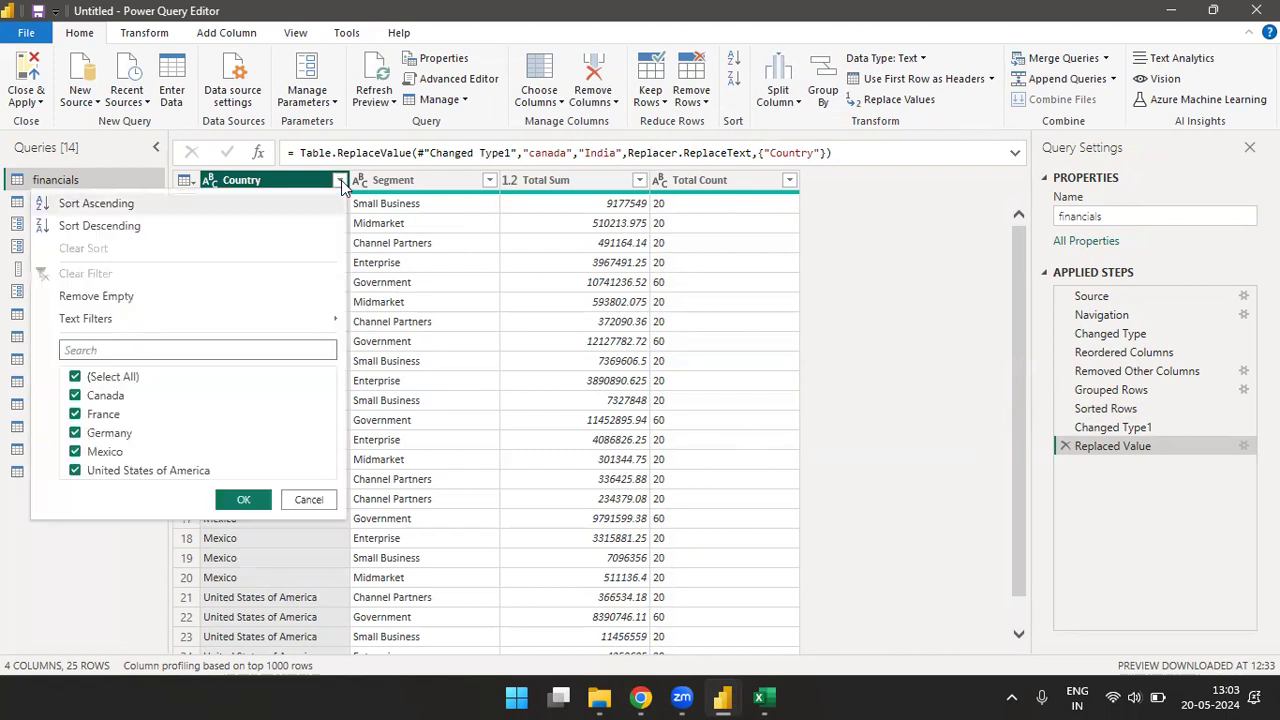
pyautogui.click(742, 223)
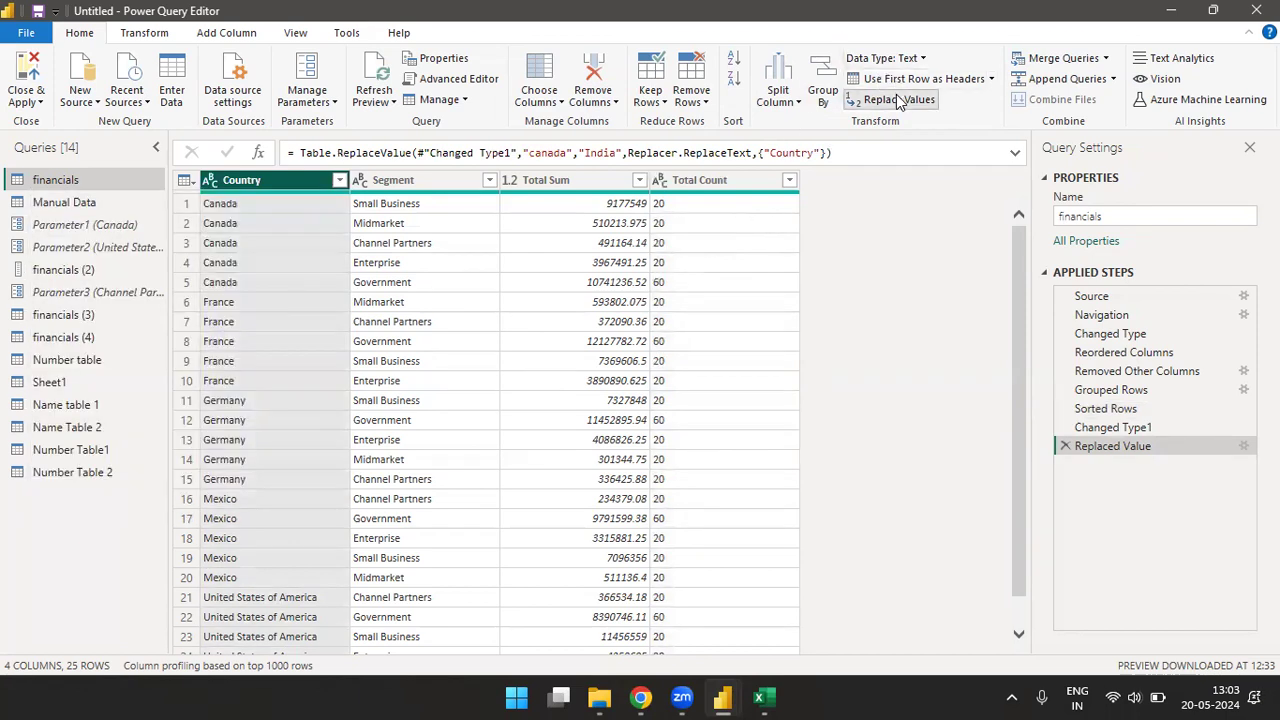
# - Replace the capitalized value Canada with India in the Country column
pyautogui.click(898, 100)
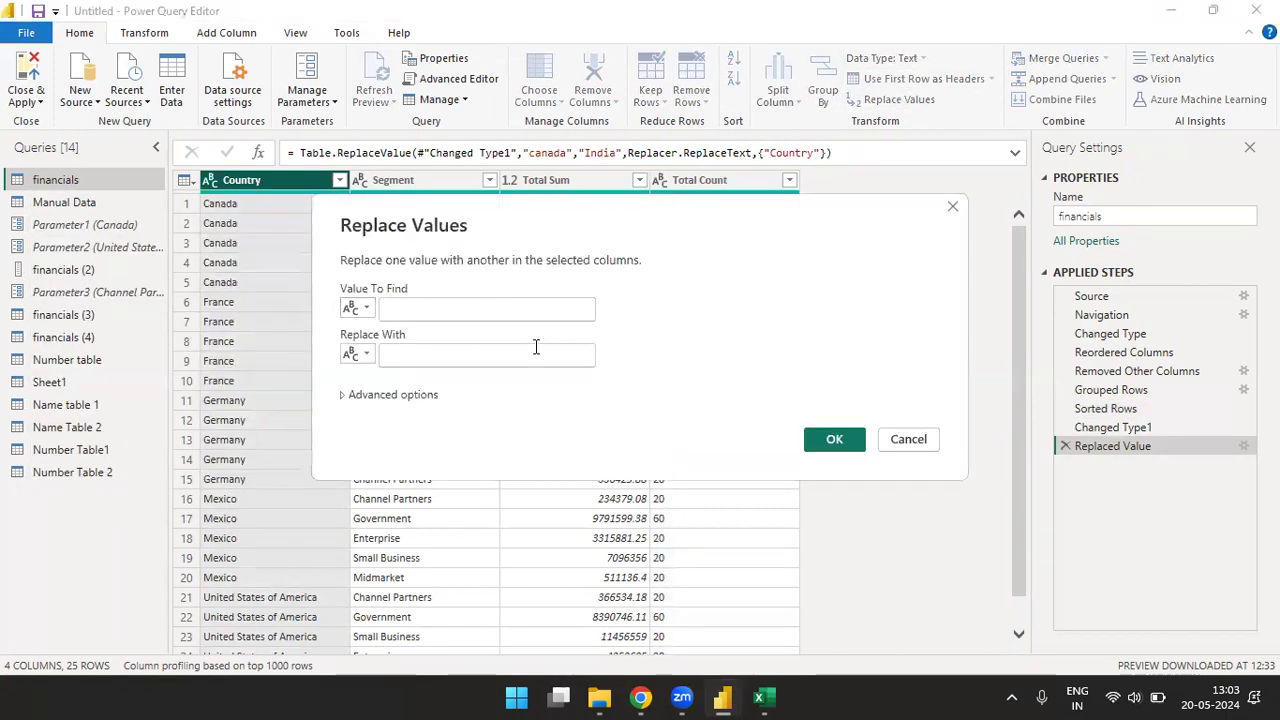
pyautogui.write('Canada')
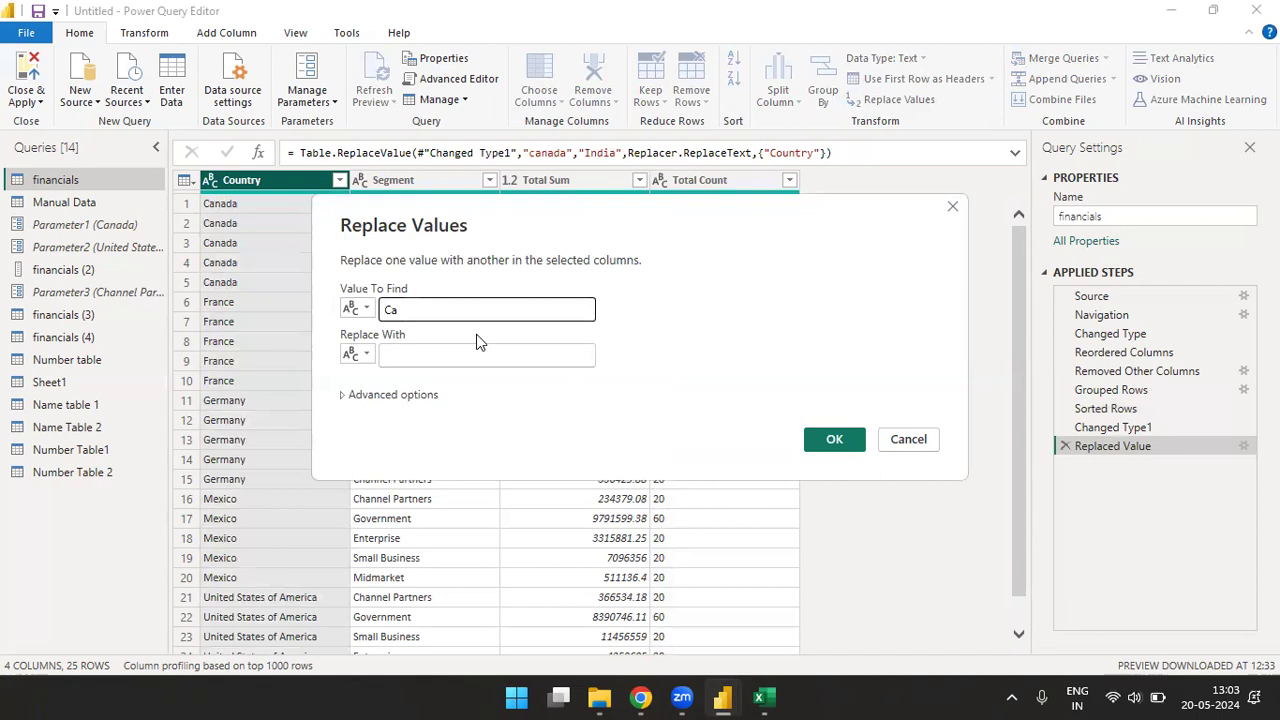
pyautogui.click(466, 352)
pyautogui.write('India')
pyautogui.click(832, 439)
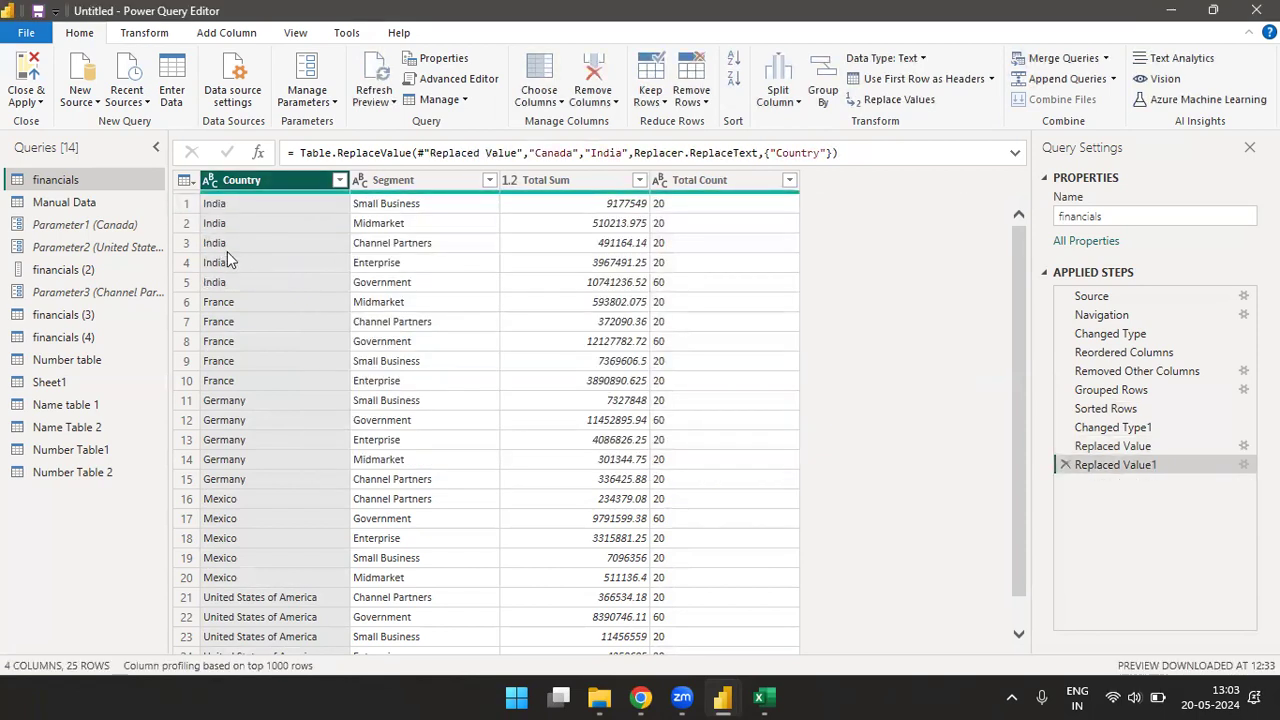
# - Examine the options for merging and appending queries, and compare the column transformation commands with those for adding columns
pyautogui.click(893, 99)
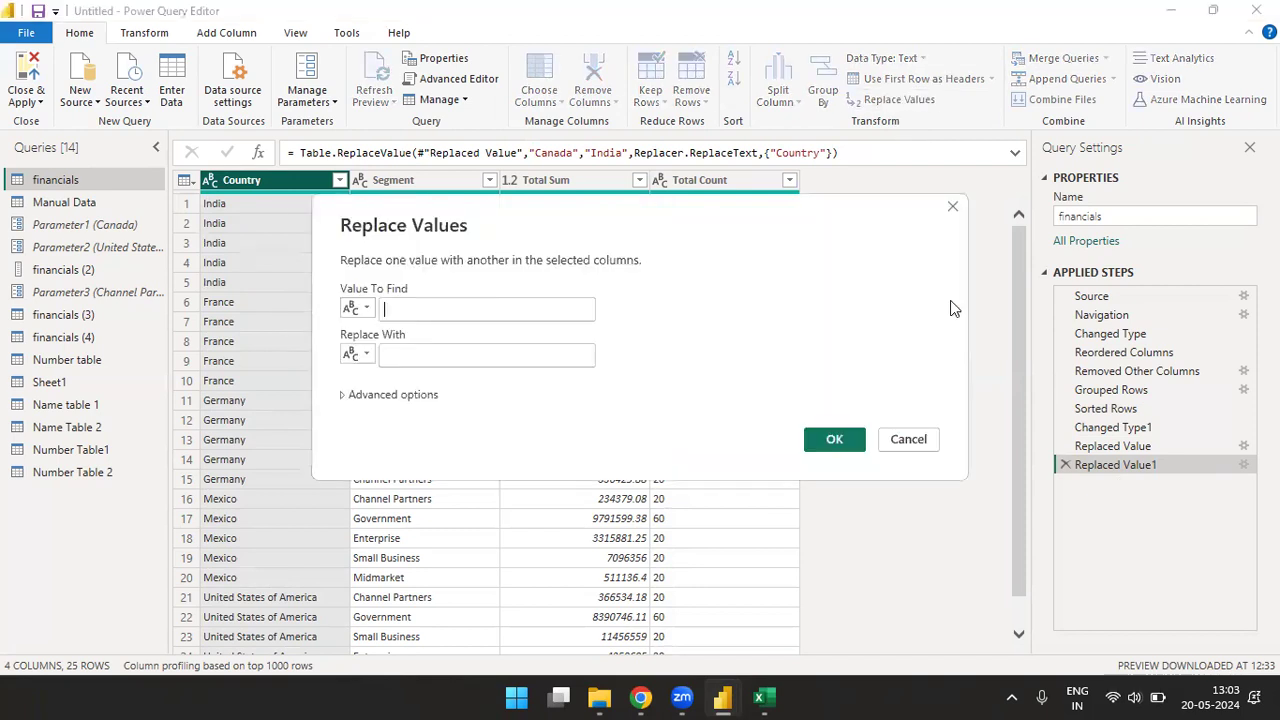
pyautogui.click(953, 209)
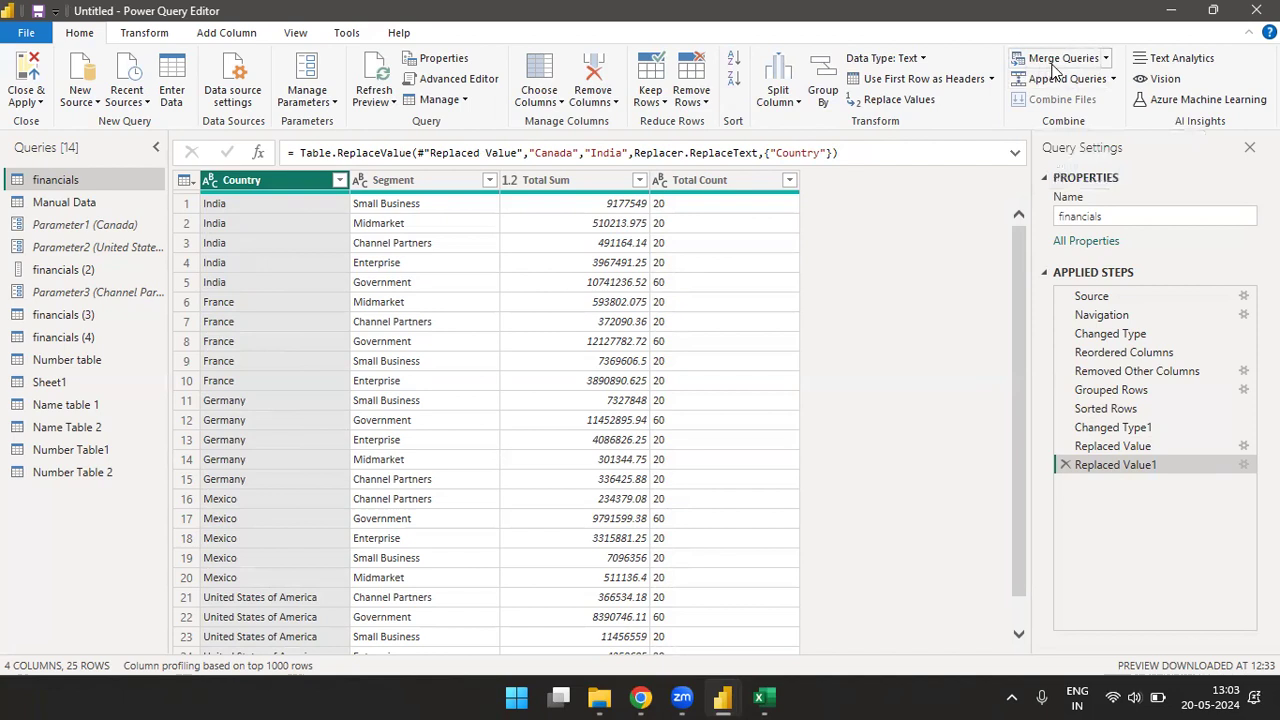
pyautogui.click(1106, 60)
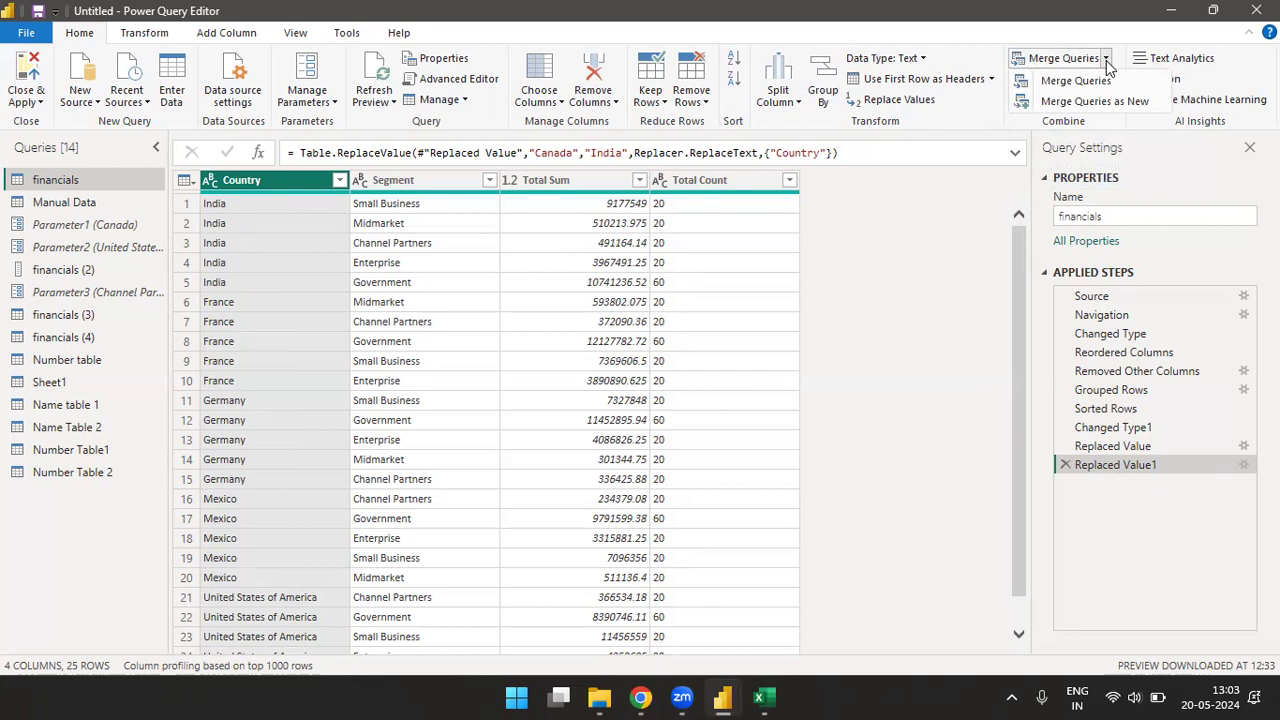
pyautogui.click(963, 113)
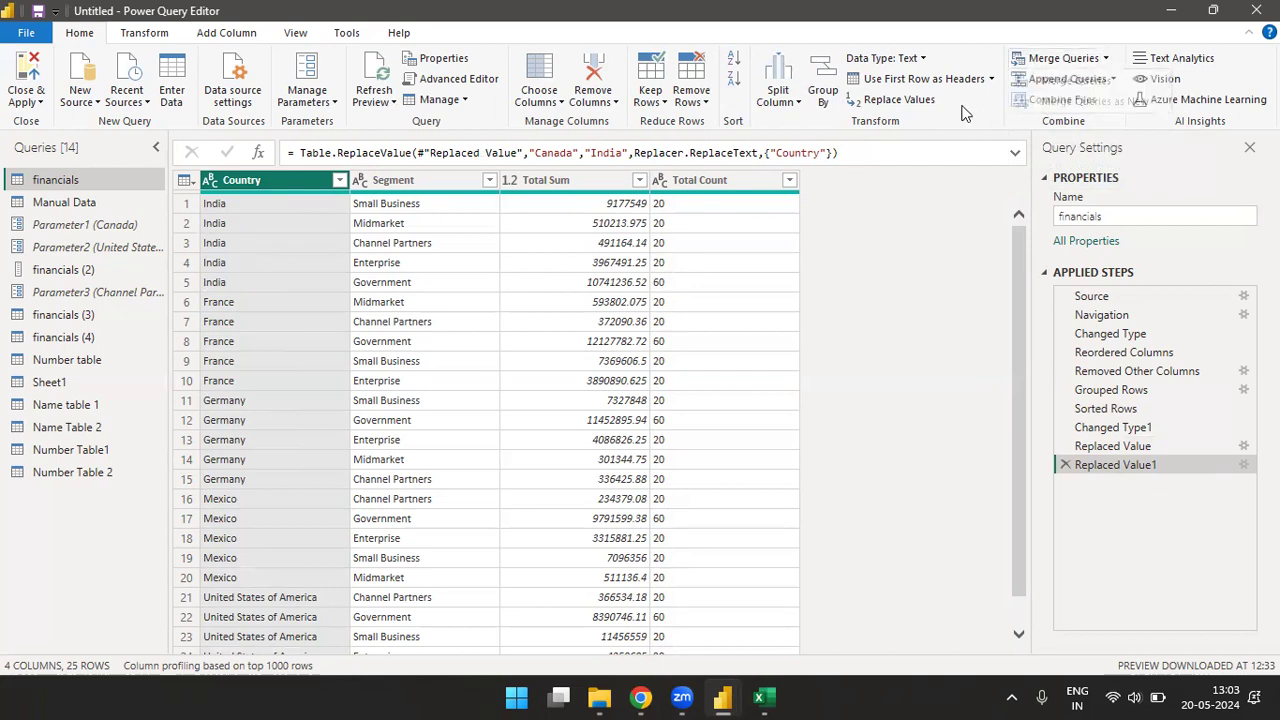
pyautogui.click(1112, 80)
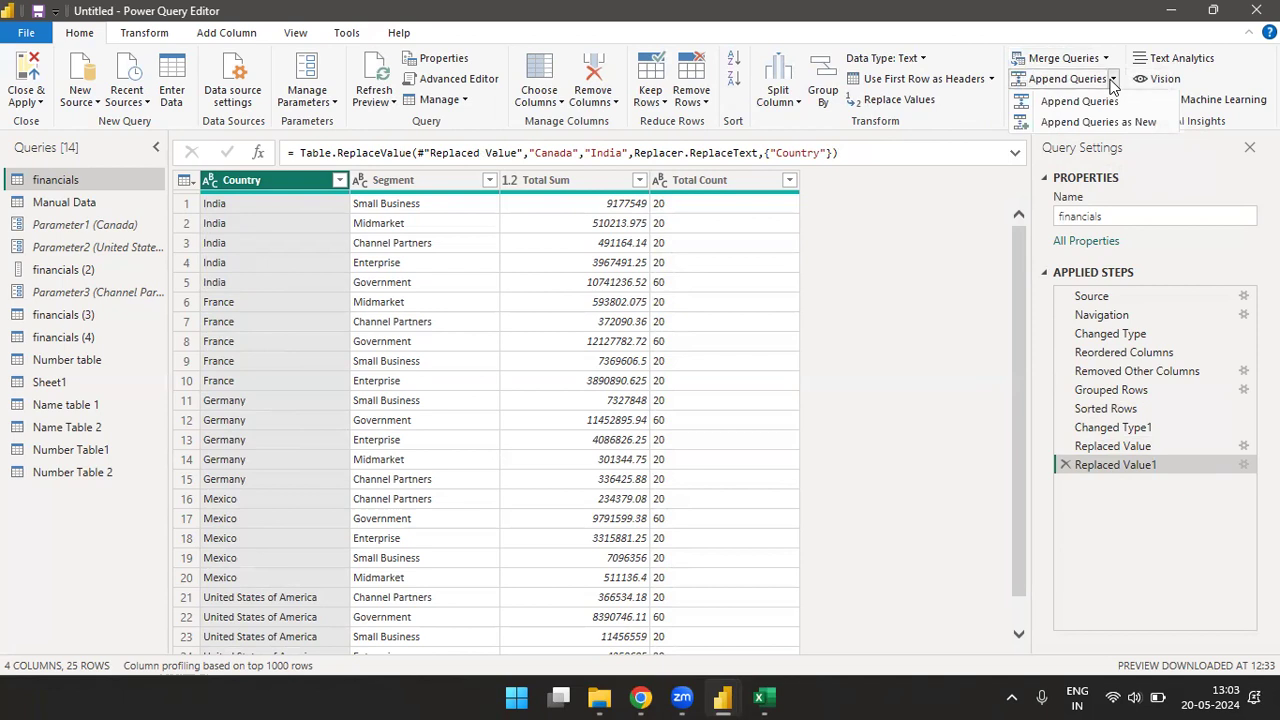
pyautogui.click(985, 128)
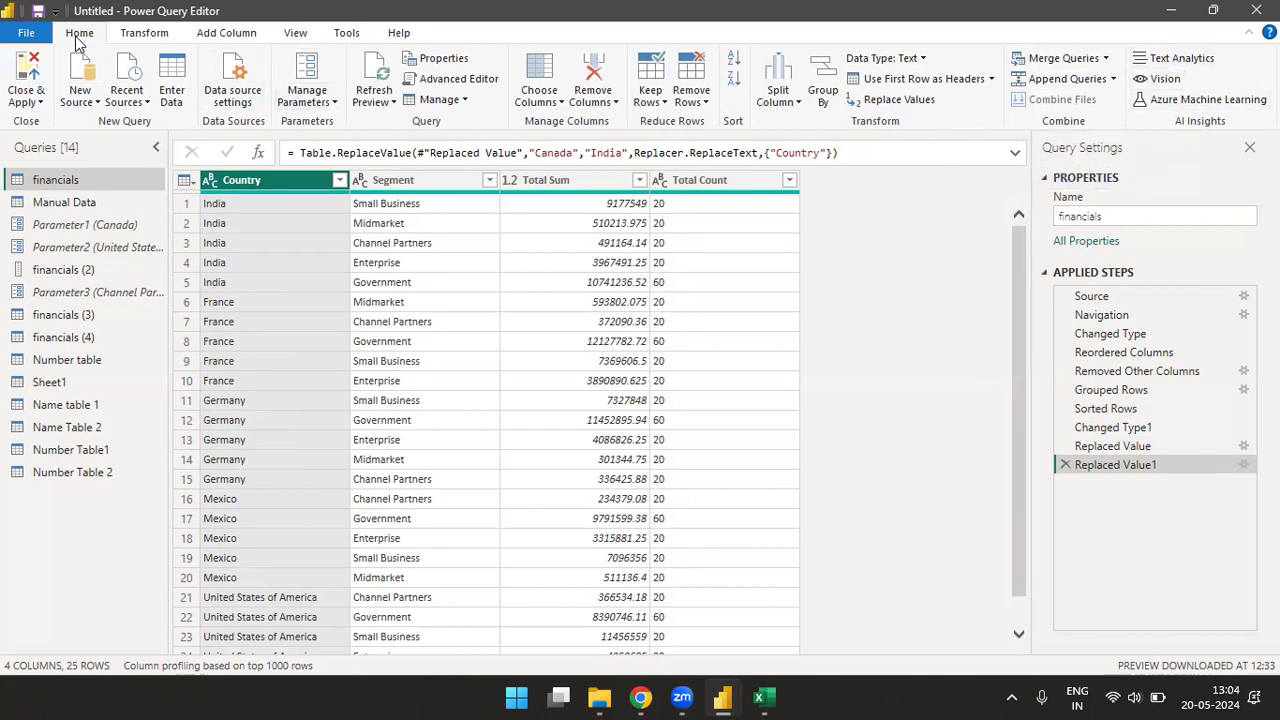
pyautogui.click(137, 40)
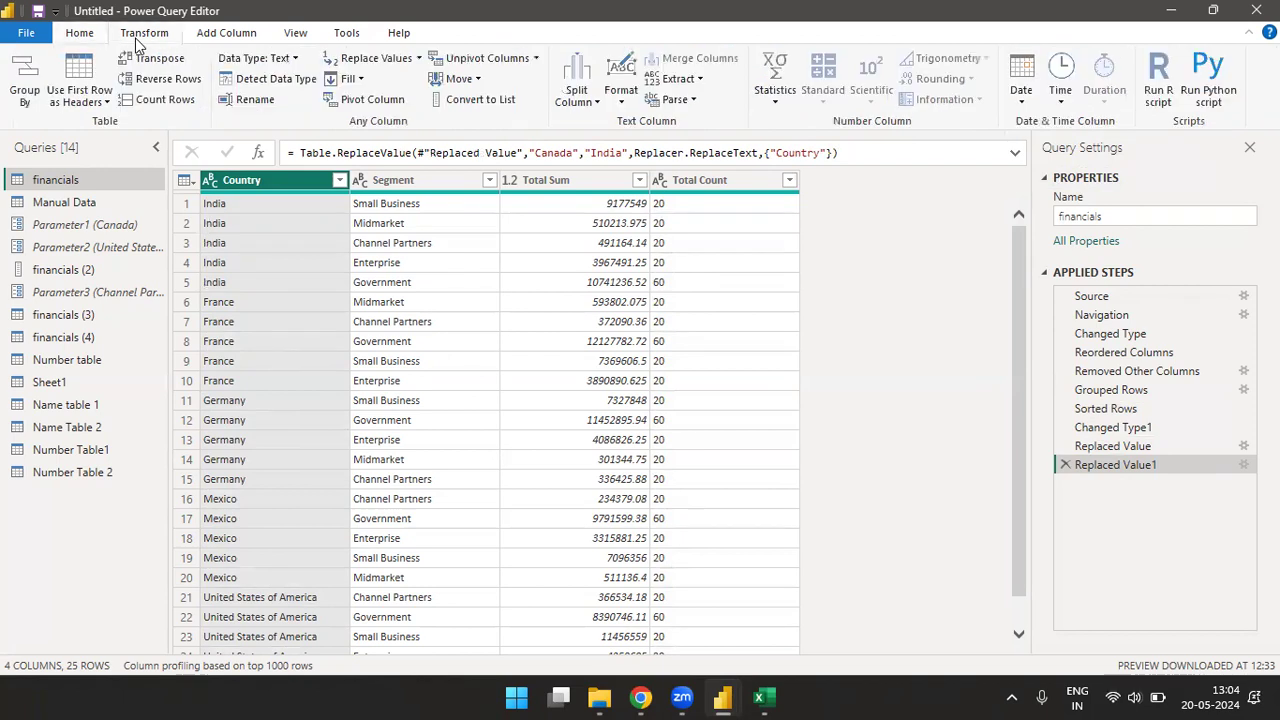
pyautogui.click(232, 38)
pyautogui.click(168, 35)
pyautogui.click(208, 40)
pyautogui.click(163, 40)
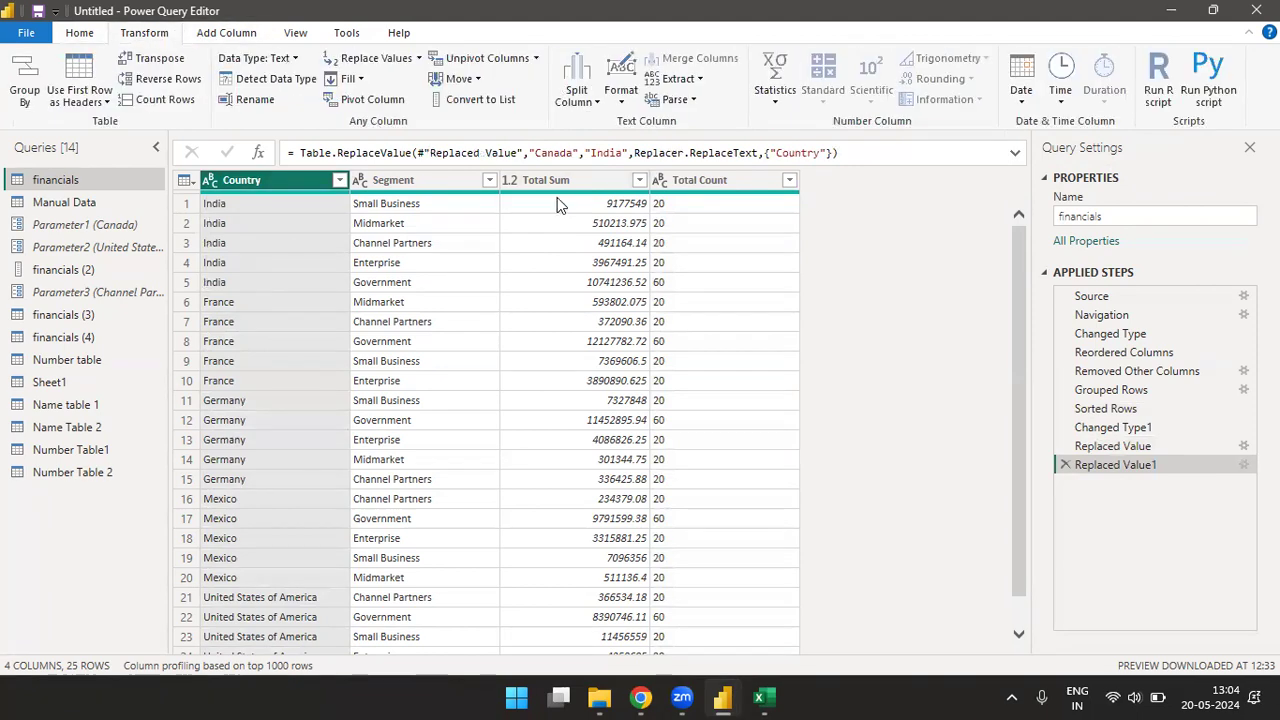